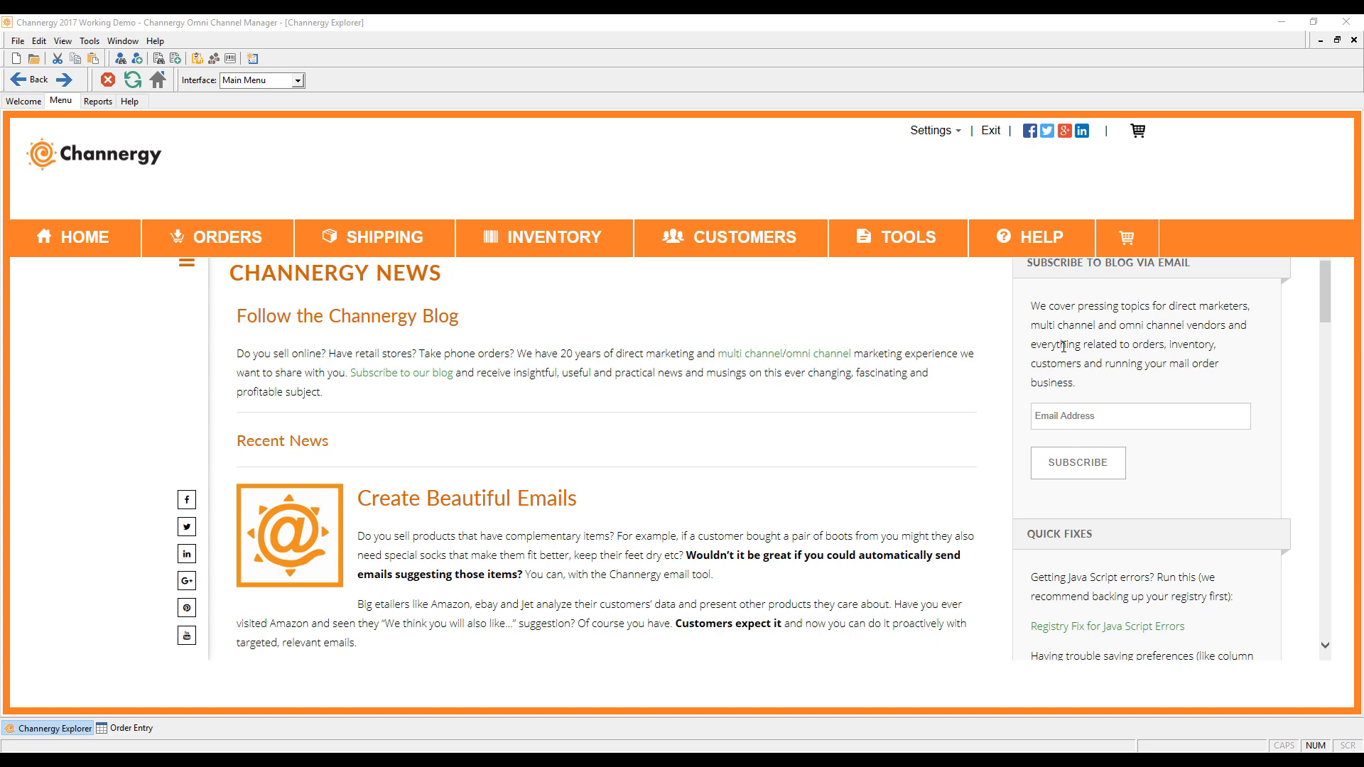
Step: Open Order Entry to show the All Orders list with orders 20 through 43
left_click(220, 239)
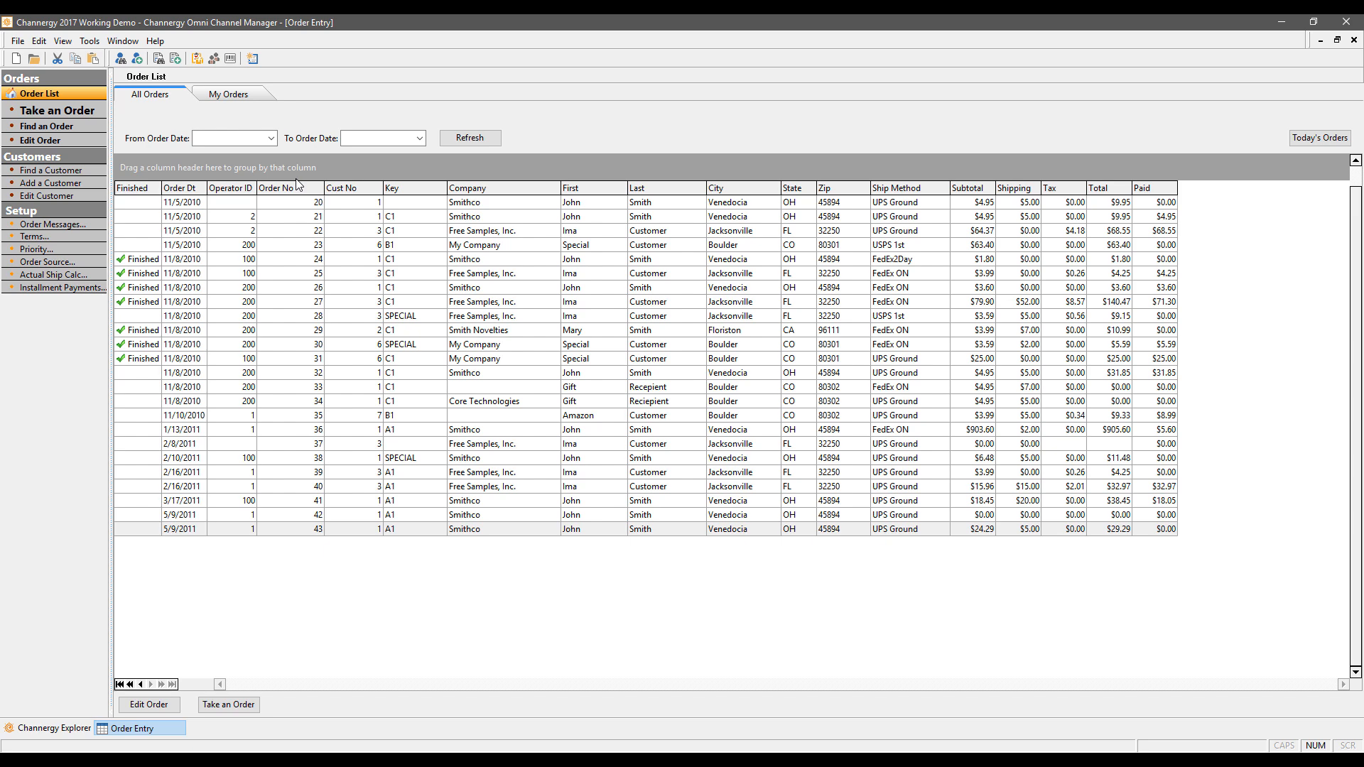
Step: Start a new order for Smithco, found by last name 'smith', and advance to Enter Order
left_click(80, 113)
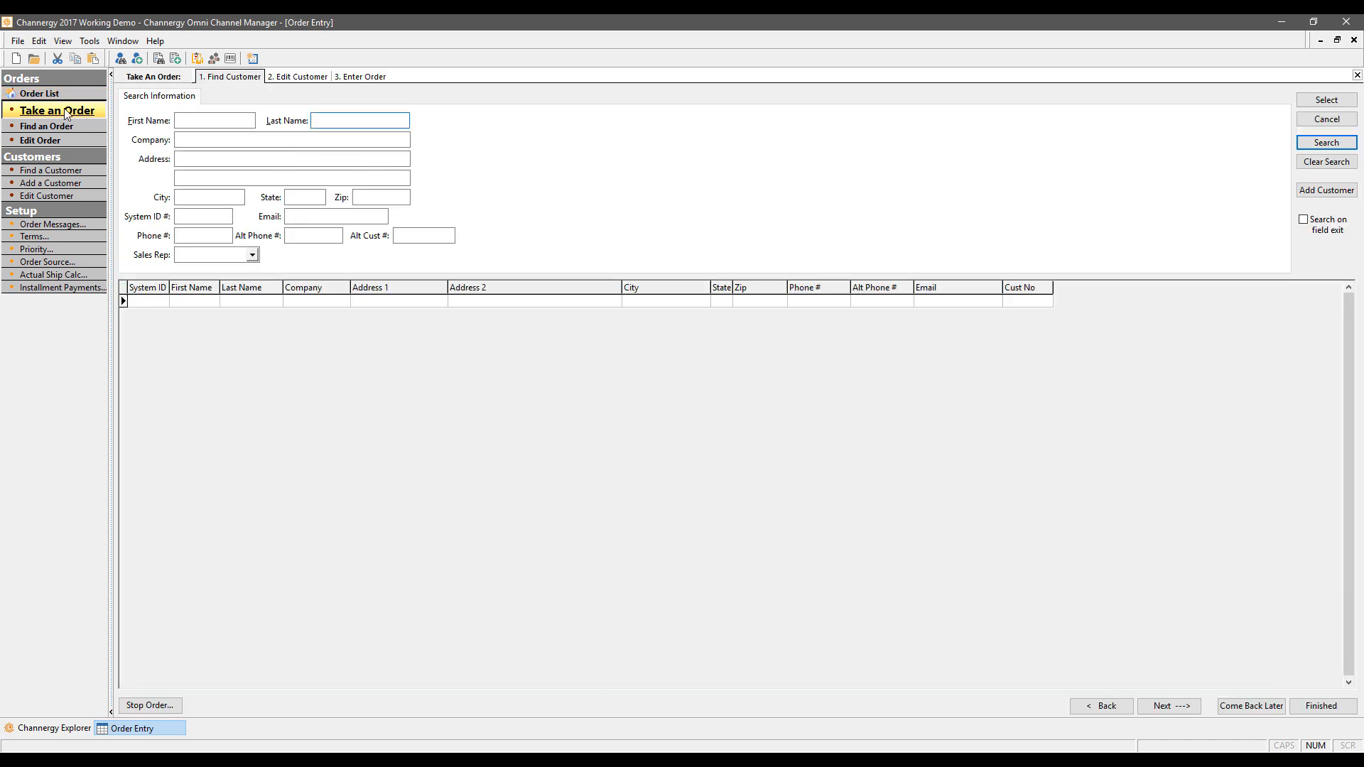
type("smith")
key("Return")
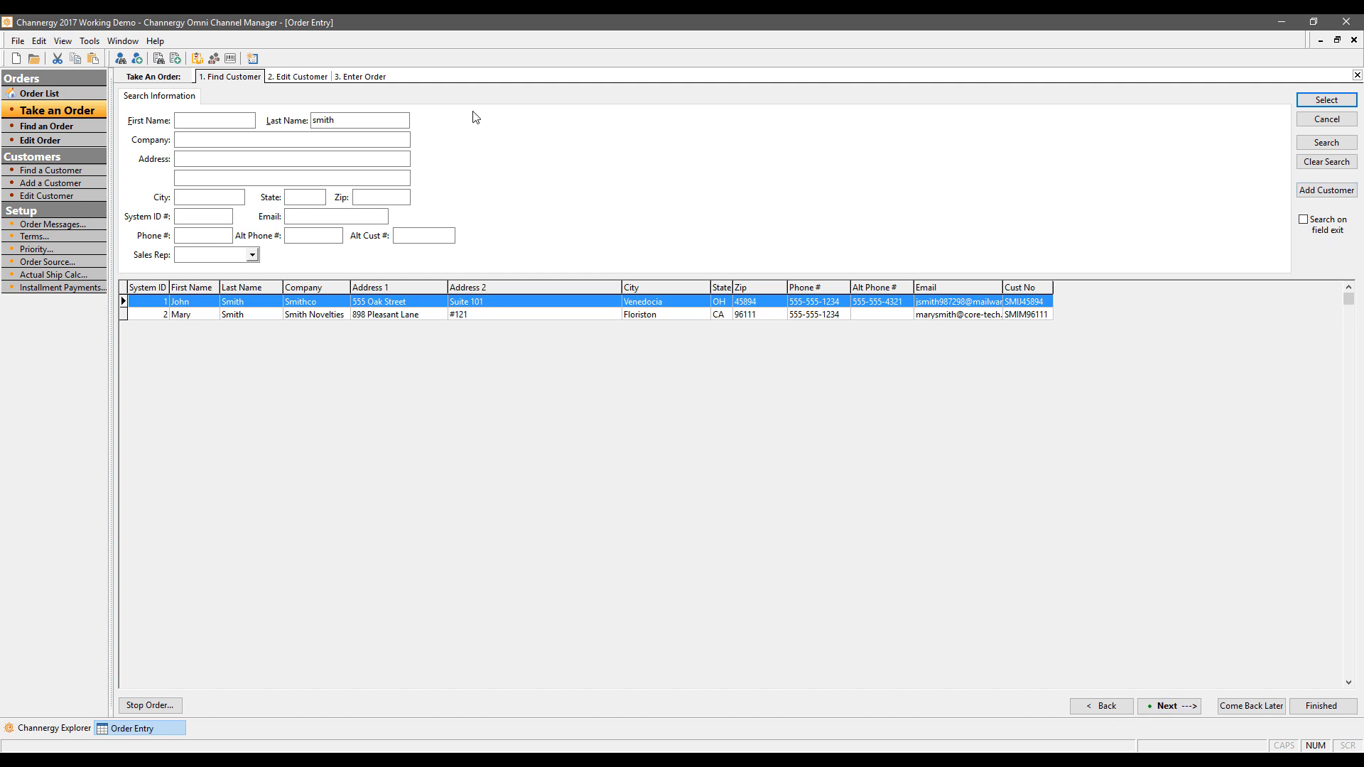
double_click(257, 302)
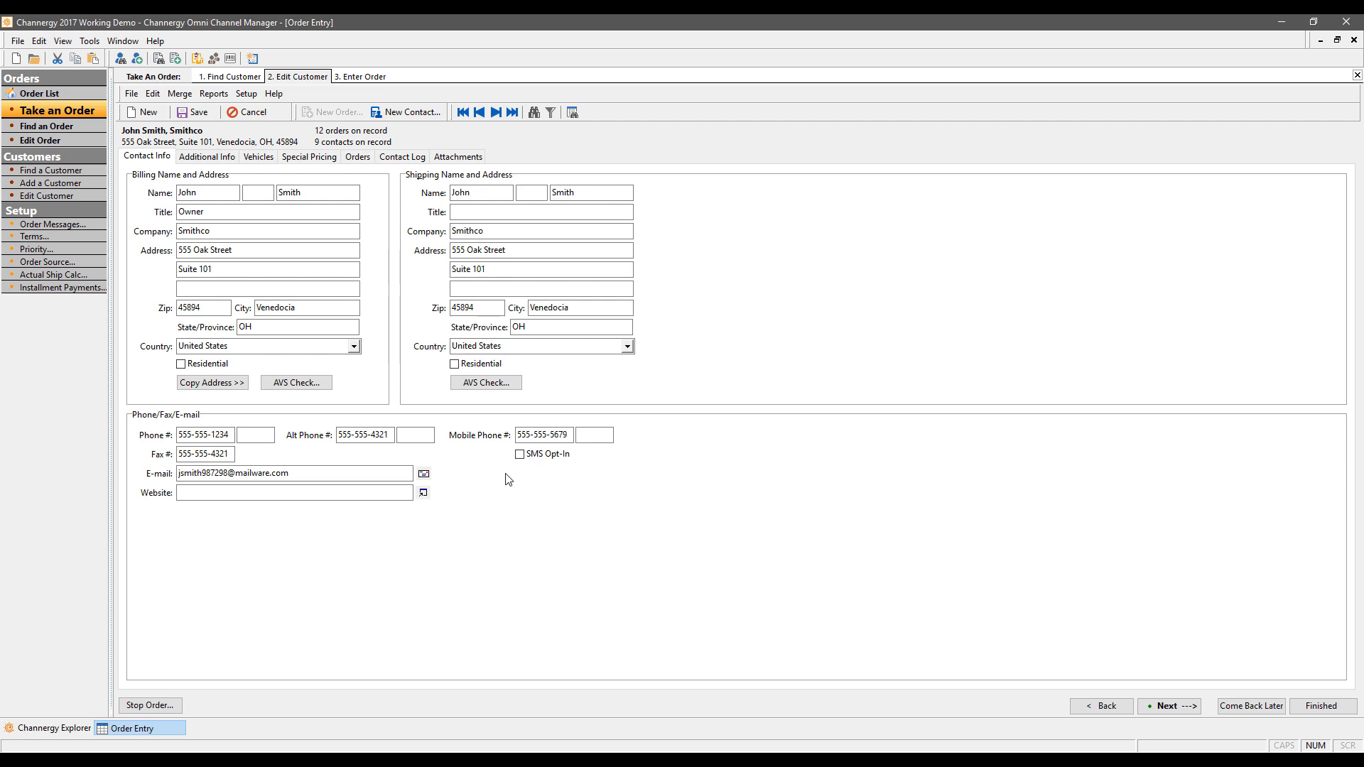
left_click(1177, 707)
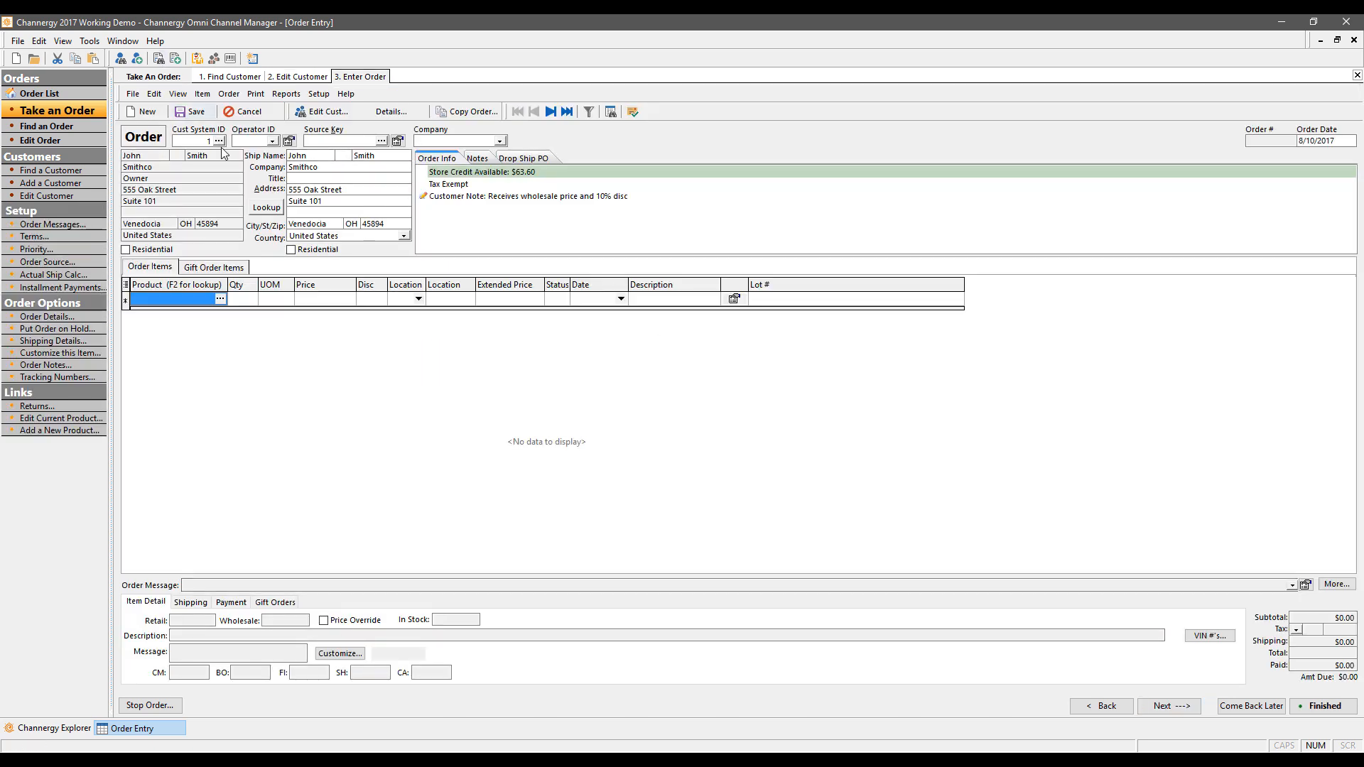
Step: Set the order's operator to FRIENDLY (200) and its source key to A1
left_click(272, 142)
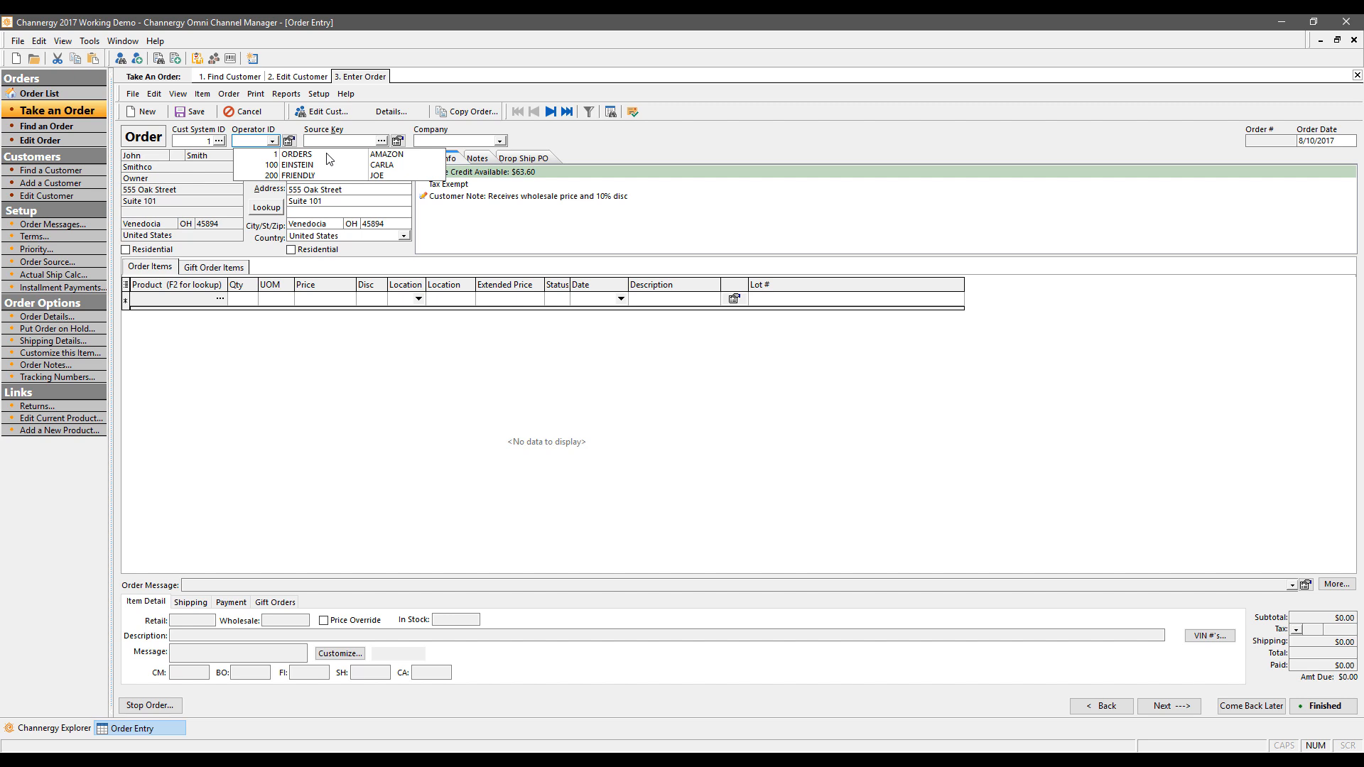
left_click(330, 176)
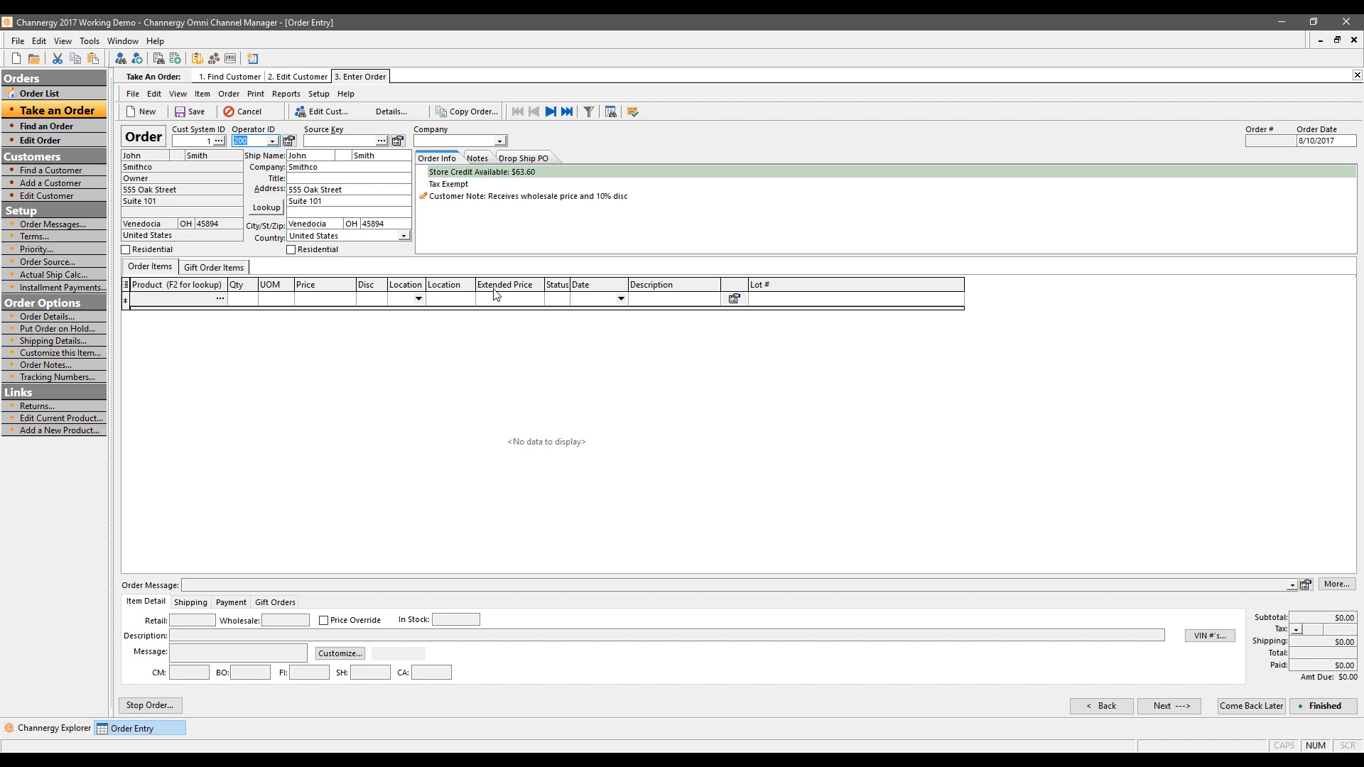
left_click(381, 140)
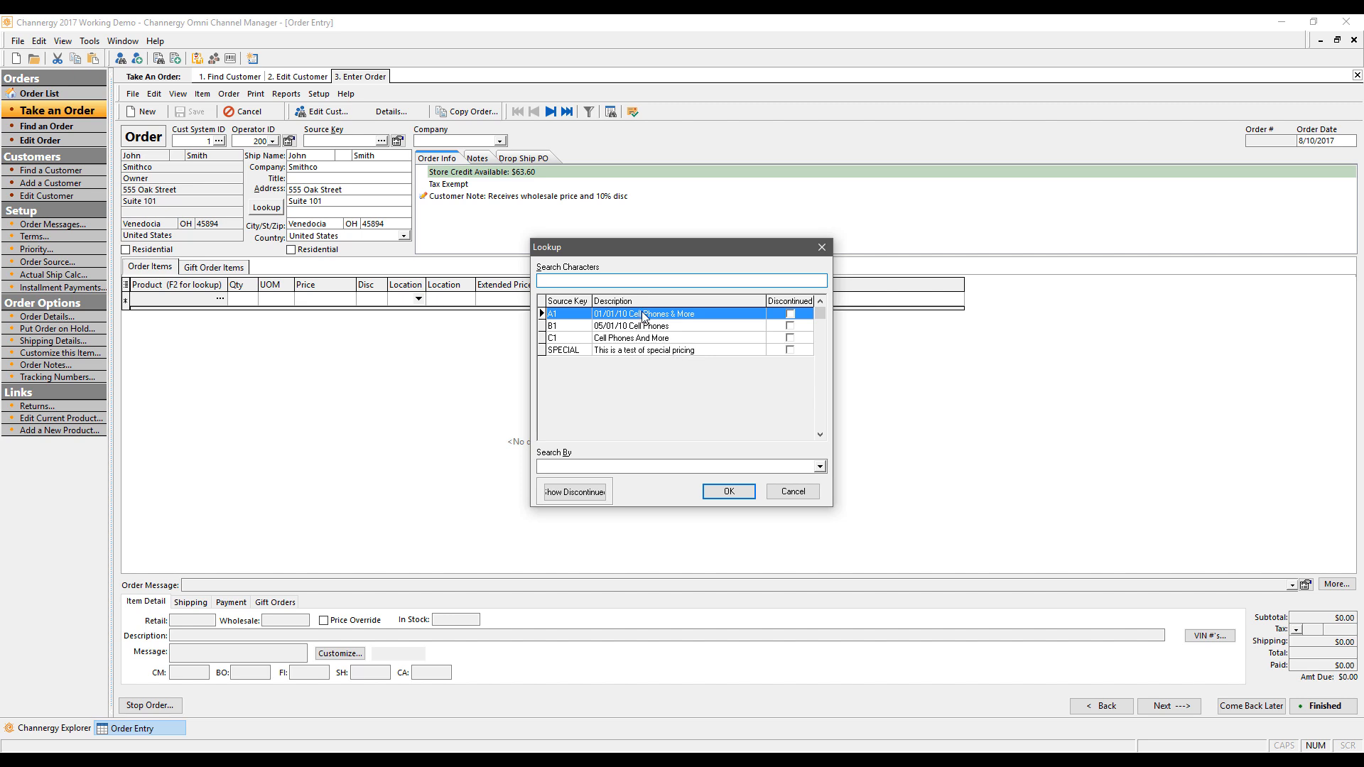
left_click(728, 491)
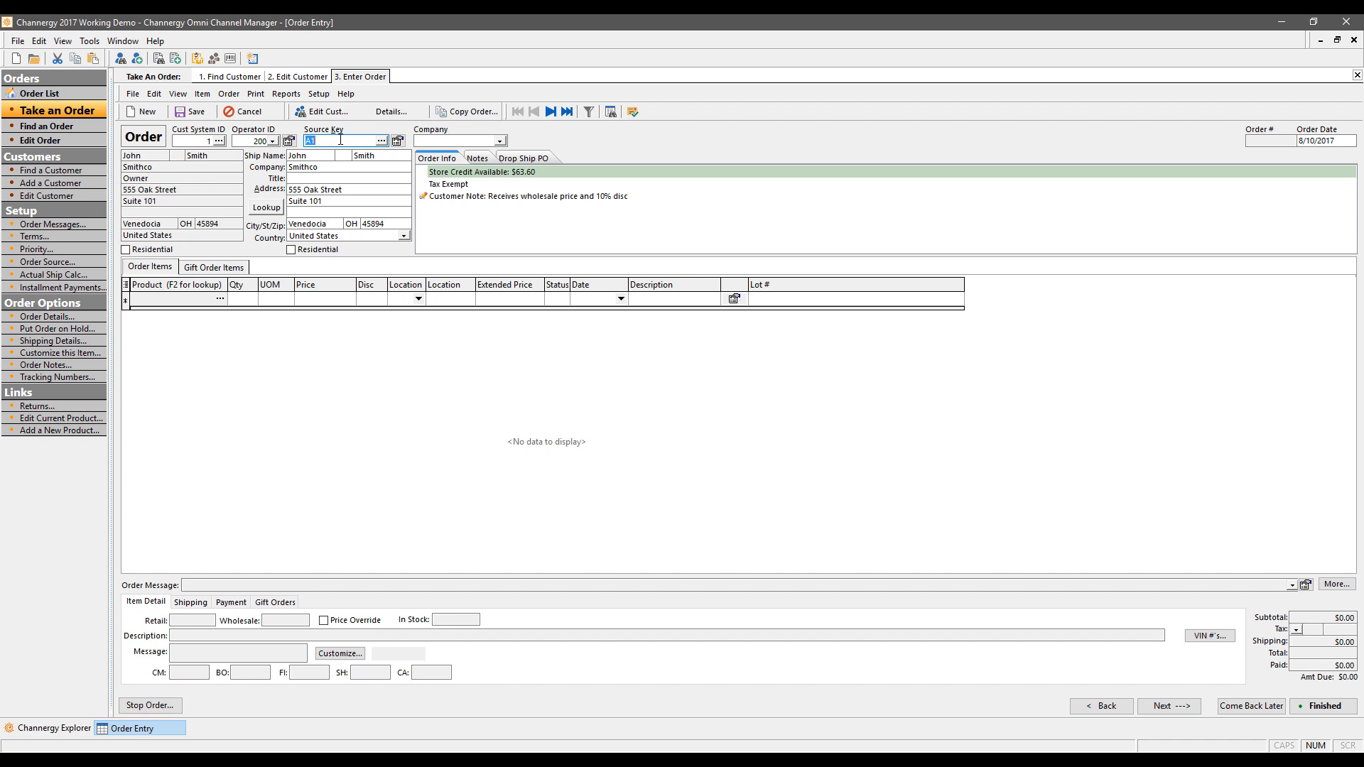
Step: Apply the saved 555 Oak Street Smithco address to the order's ship-to details
left_click(500, 142)
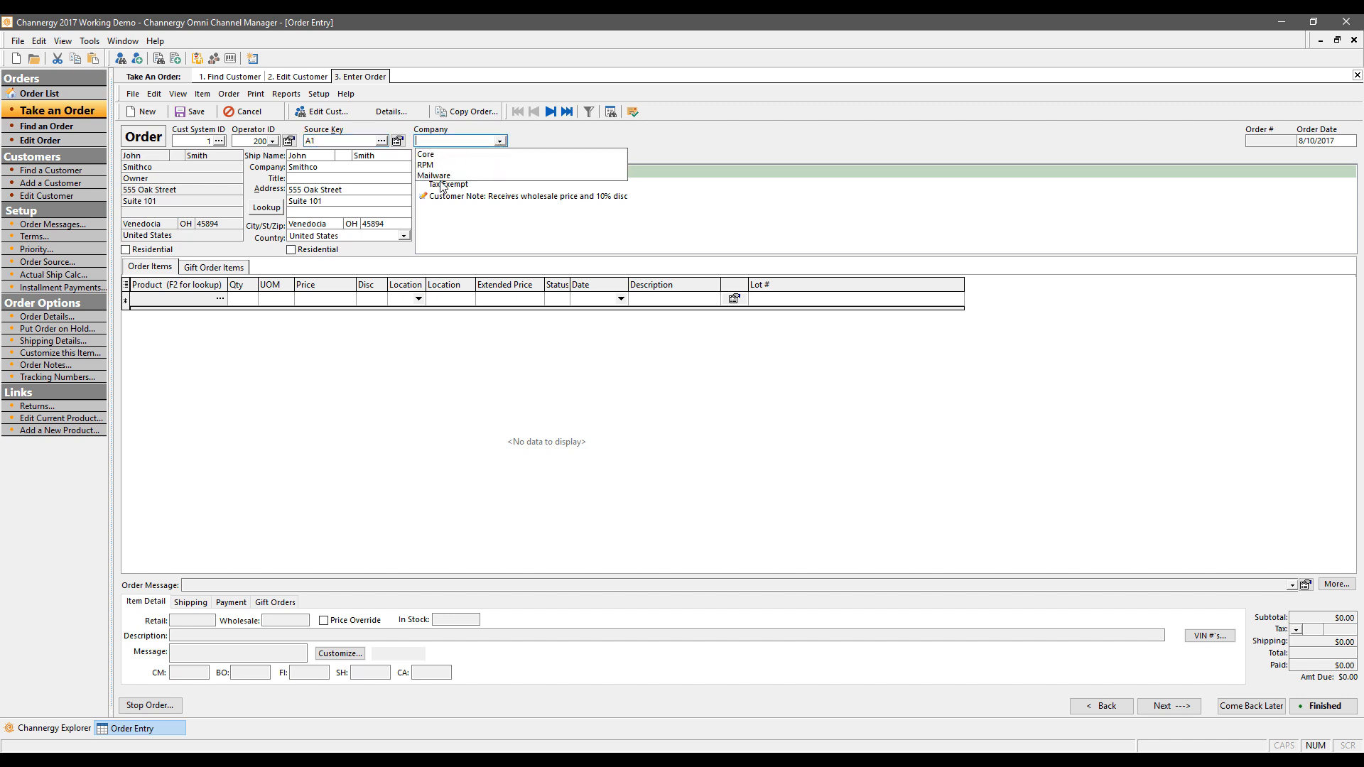
left_click(620, 128)
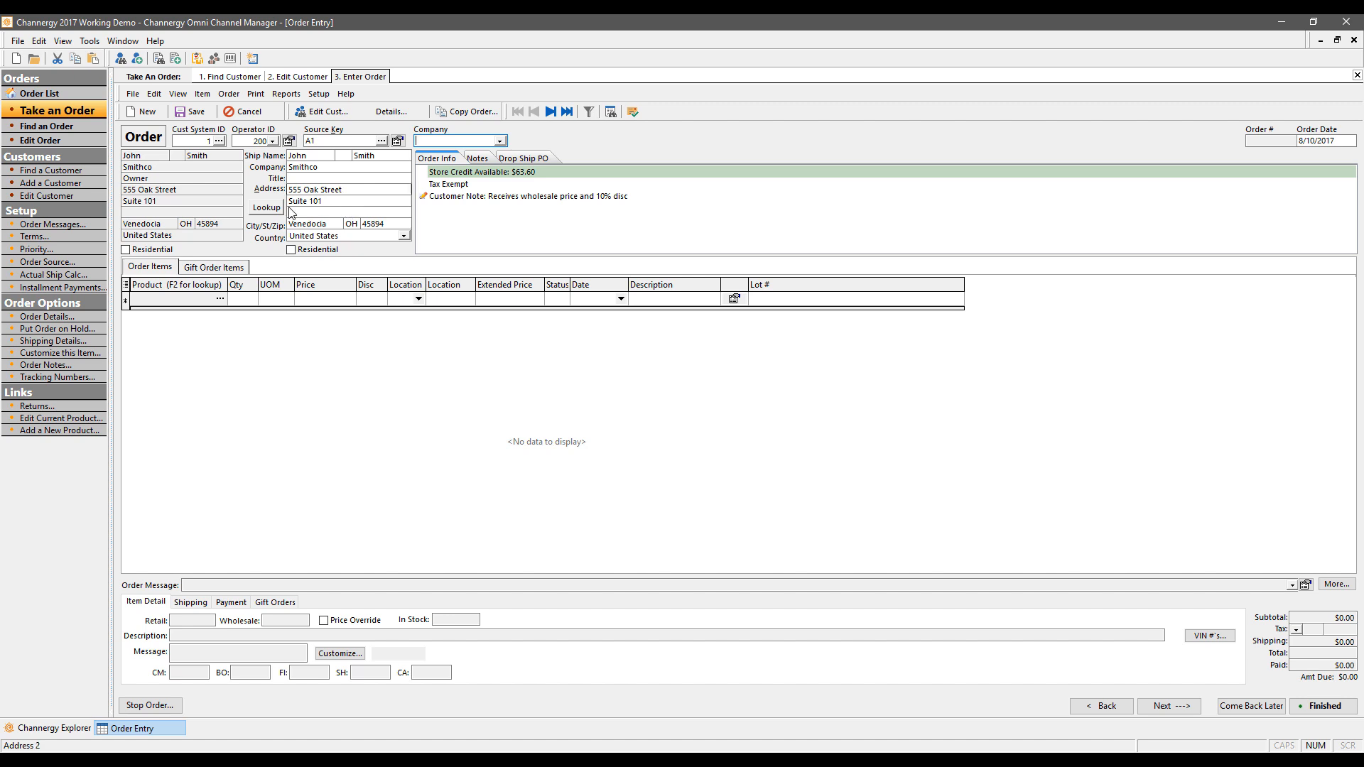
left_click(266, 207)
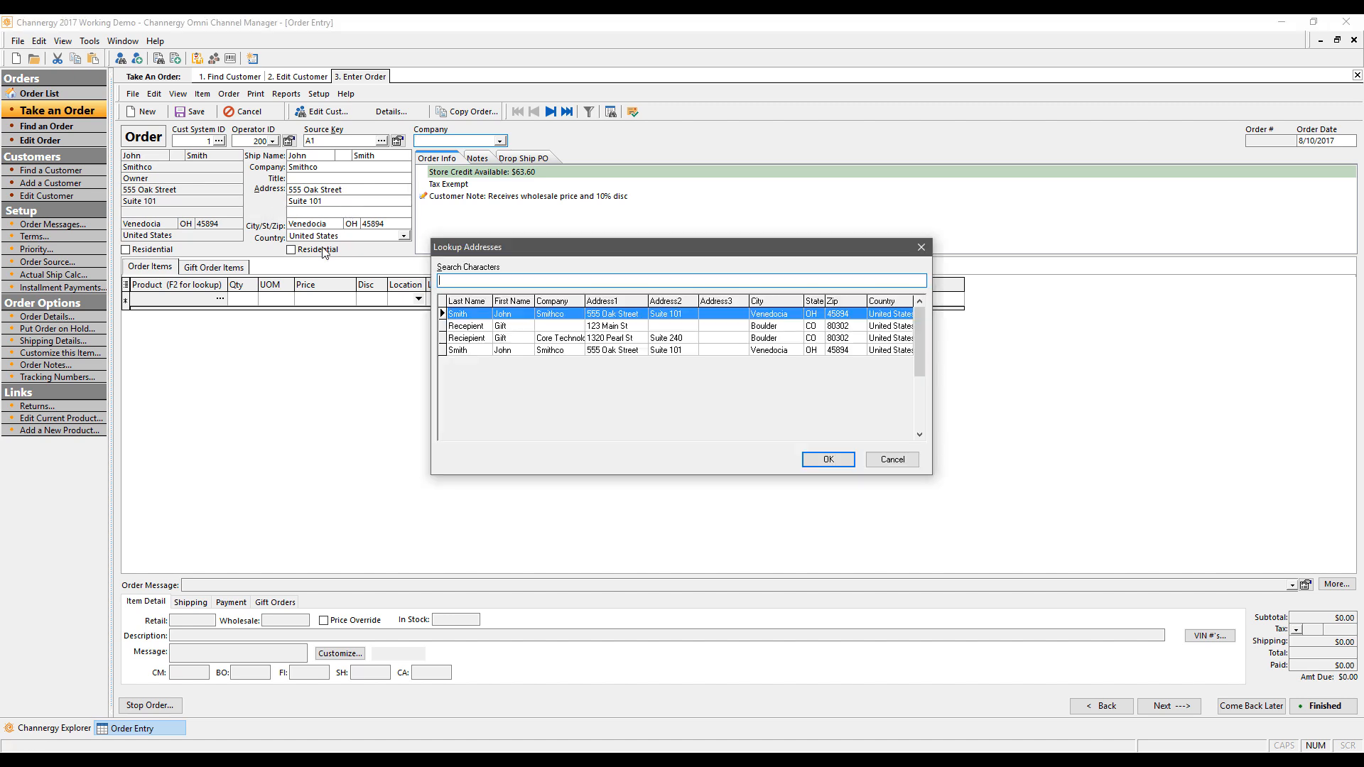
left_click(521, 350)
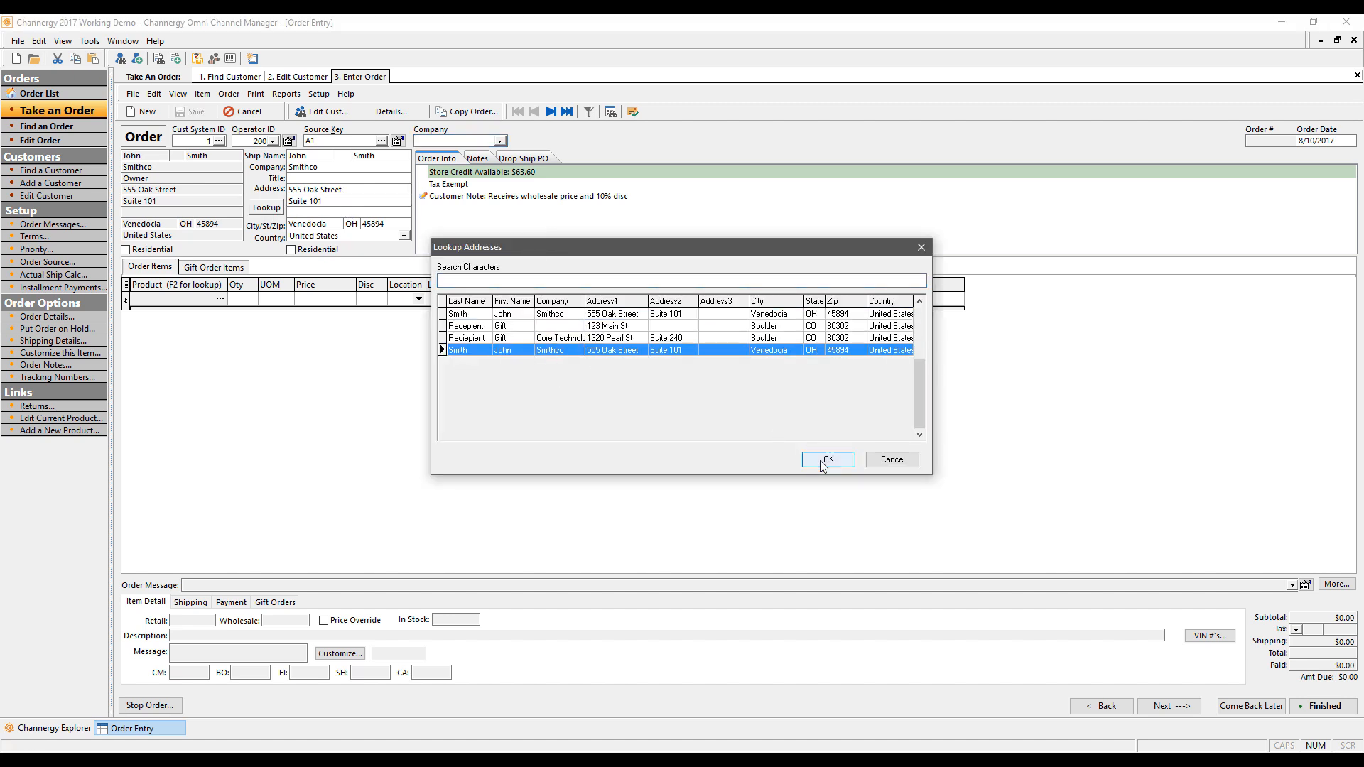
left_click(823, 460)
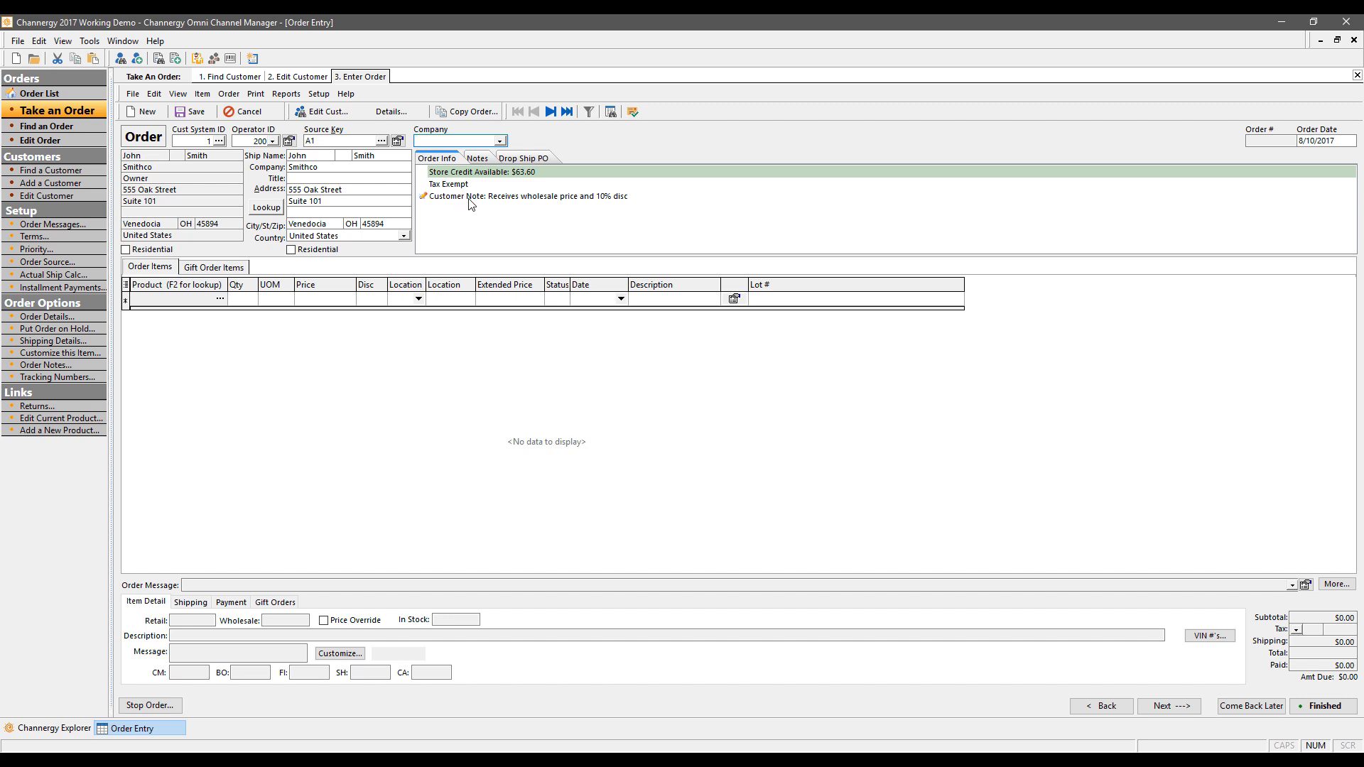
Step: Review the order's Notes, then return to Order Info and select the first product line
left_click(485, 159)
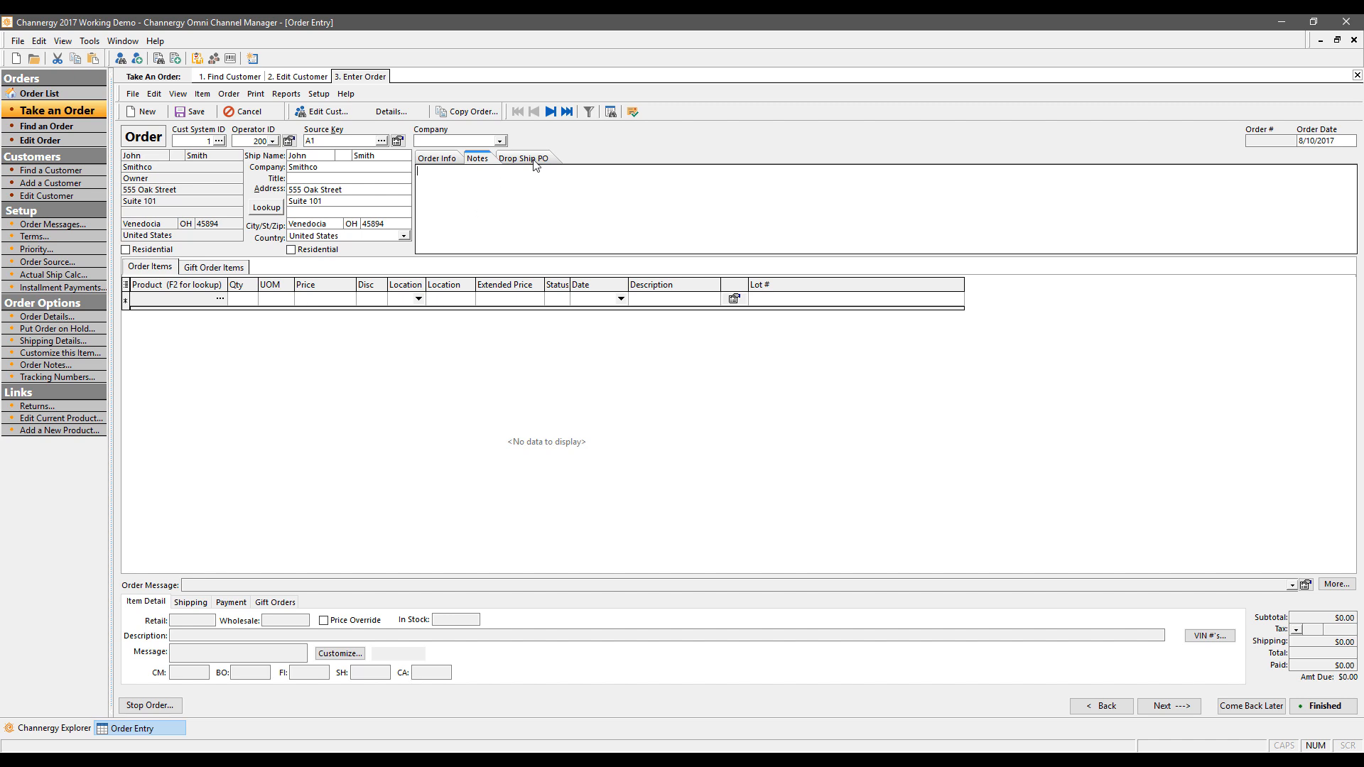
left_click(452, 158)
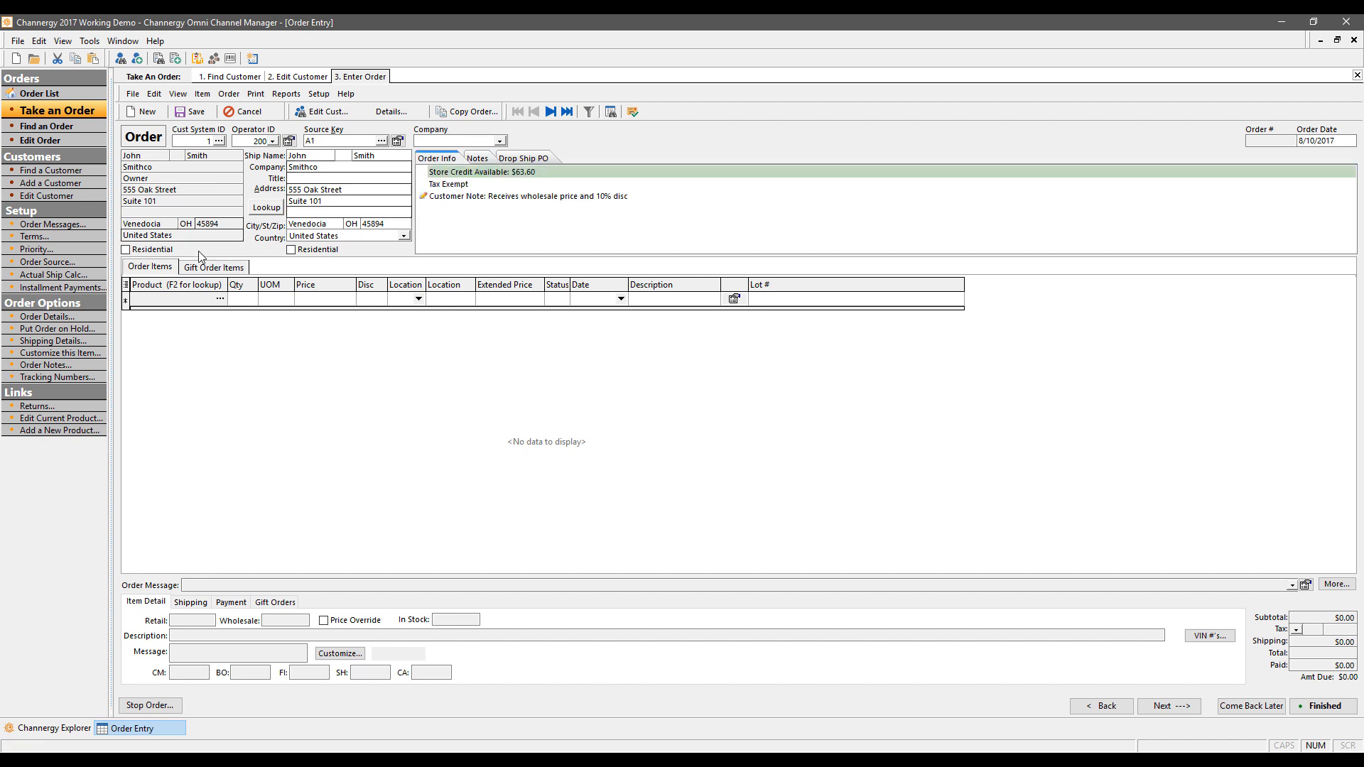
left_click(190, 298)
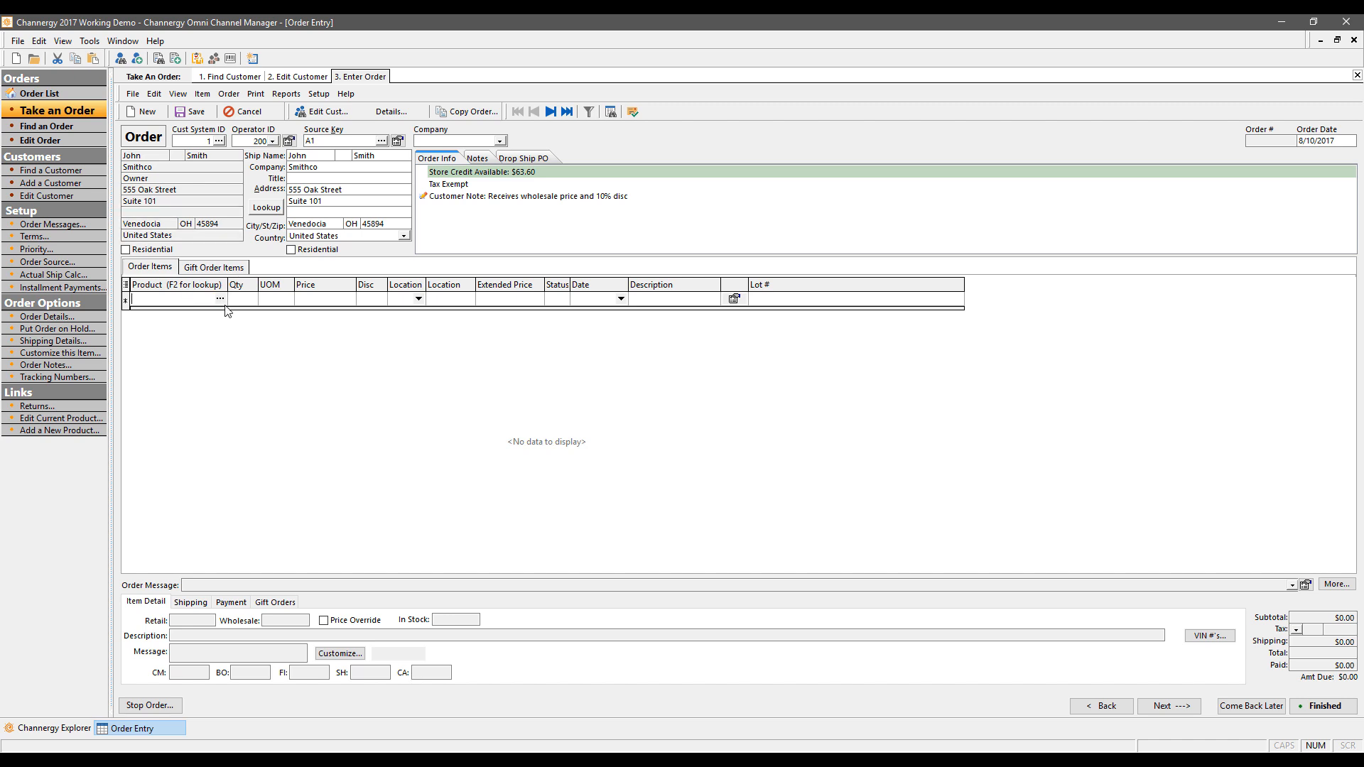
Step: Full-text search products for 'DOOR' and add one BB DOOR 8130 RED to the order
left_click(223, 299)
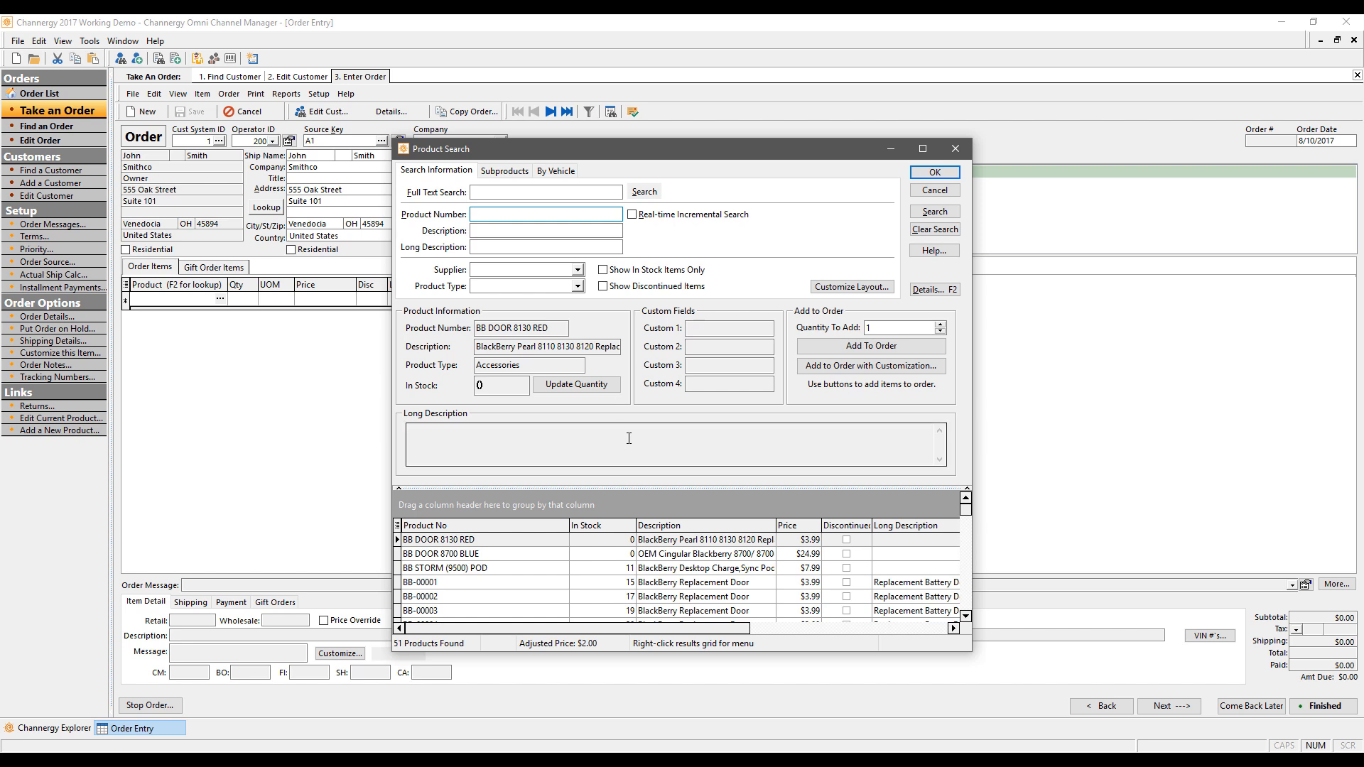
left_click(516, 191)
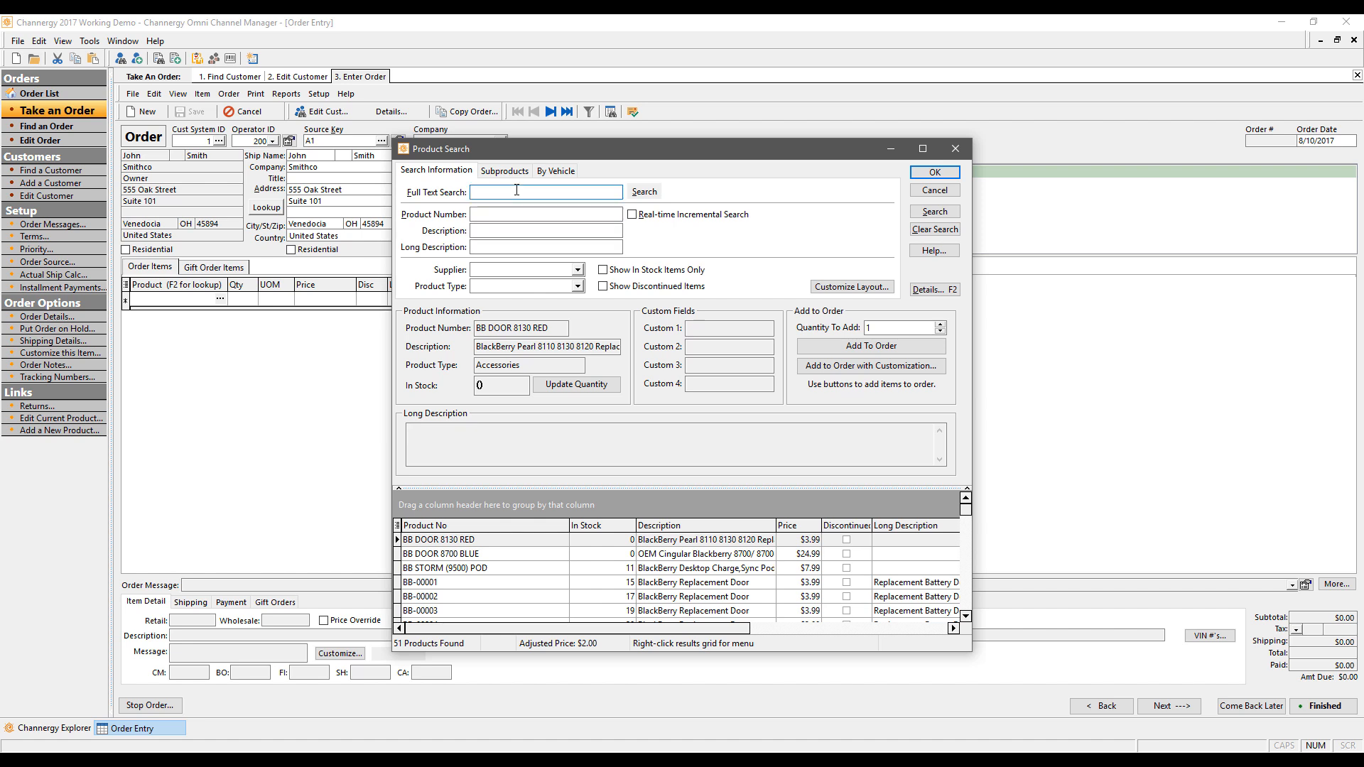
type("DOOR")
key("Return")
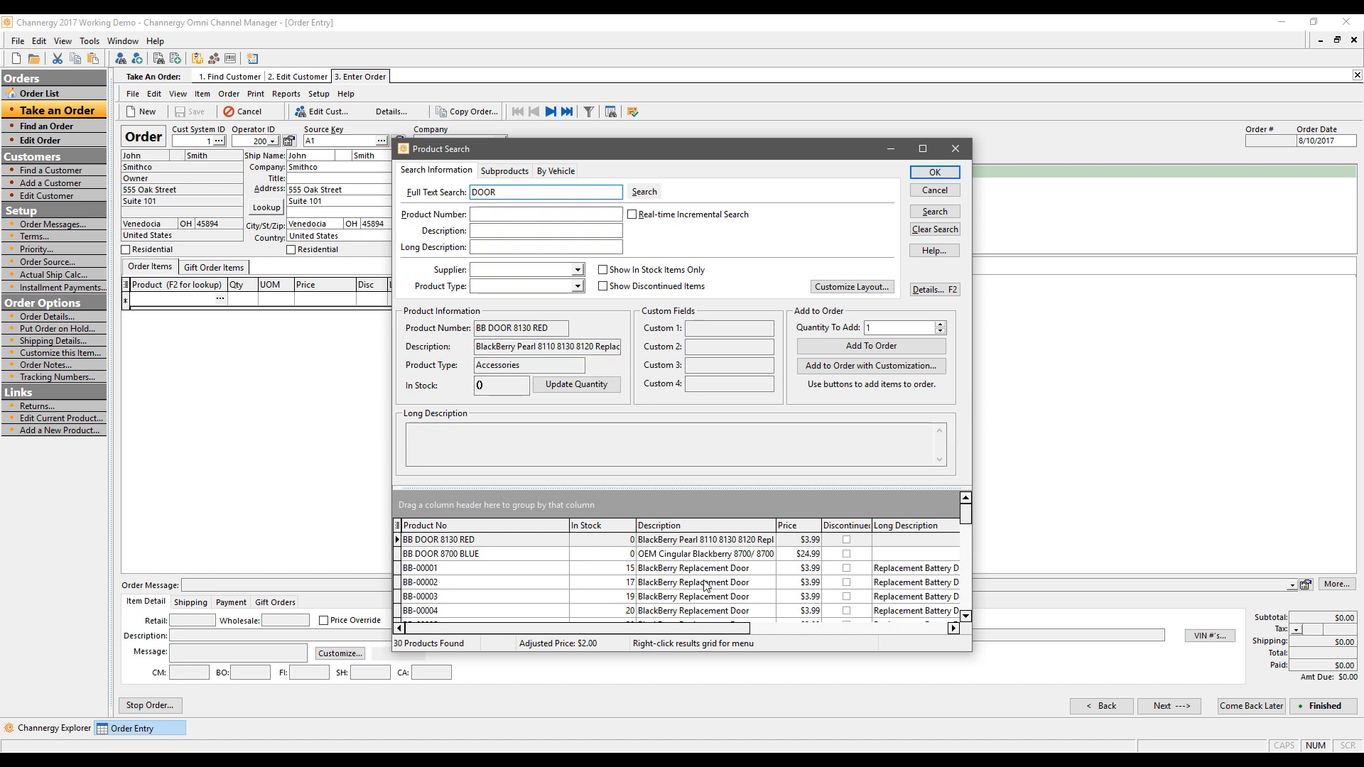
left_click(476, 542)
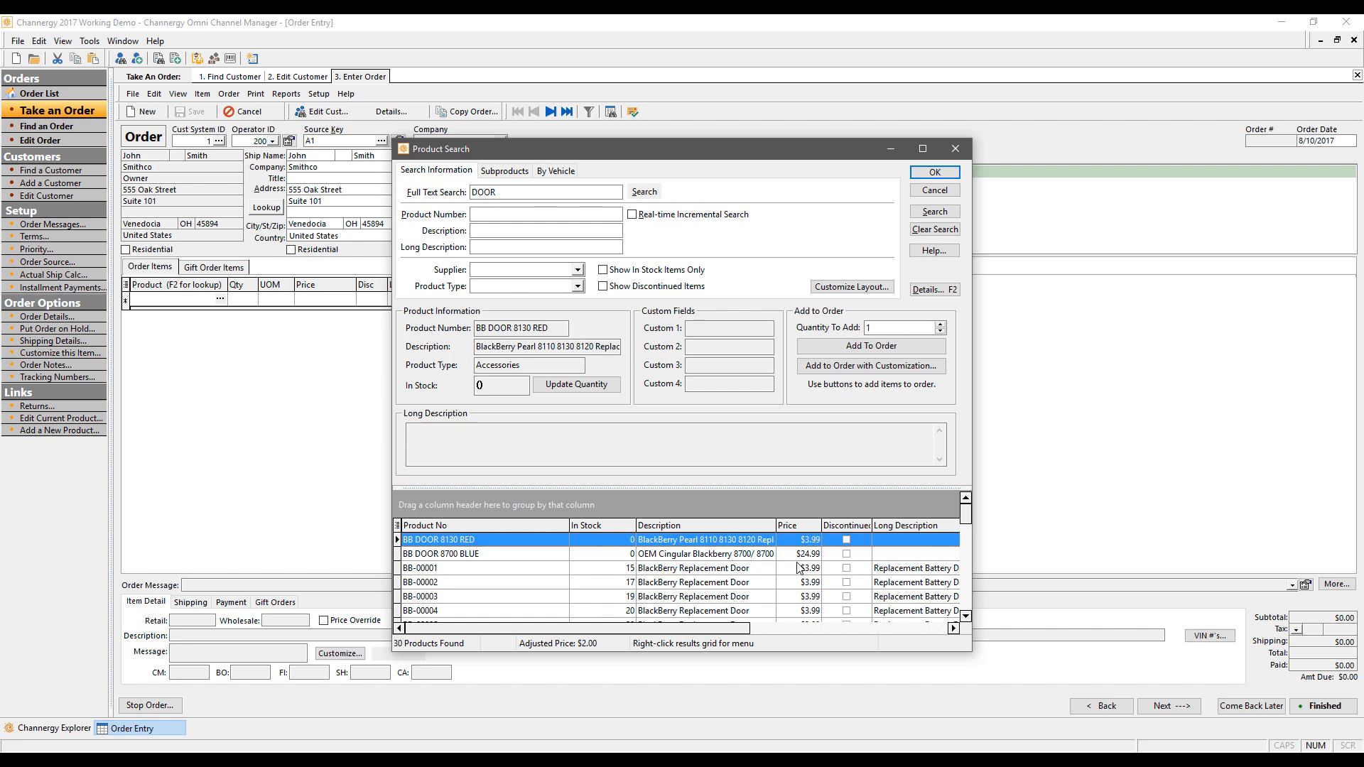
left_click(855, 350)
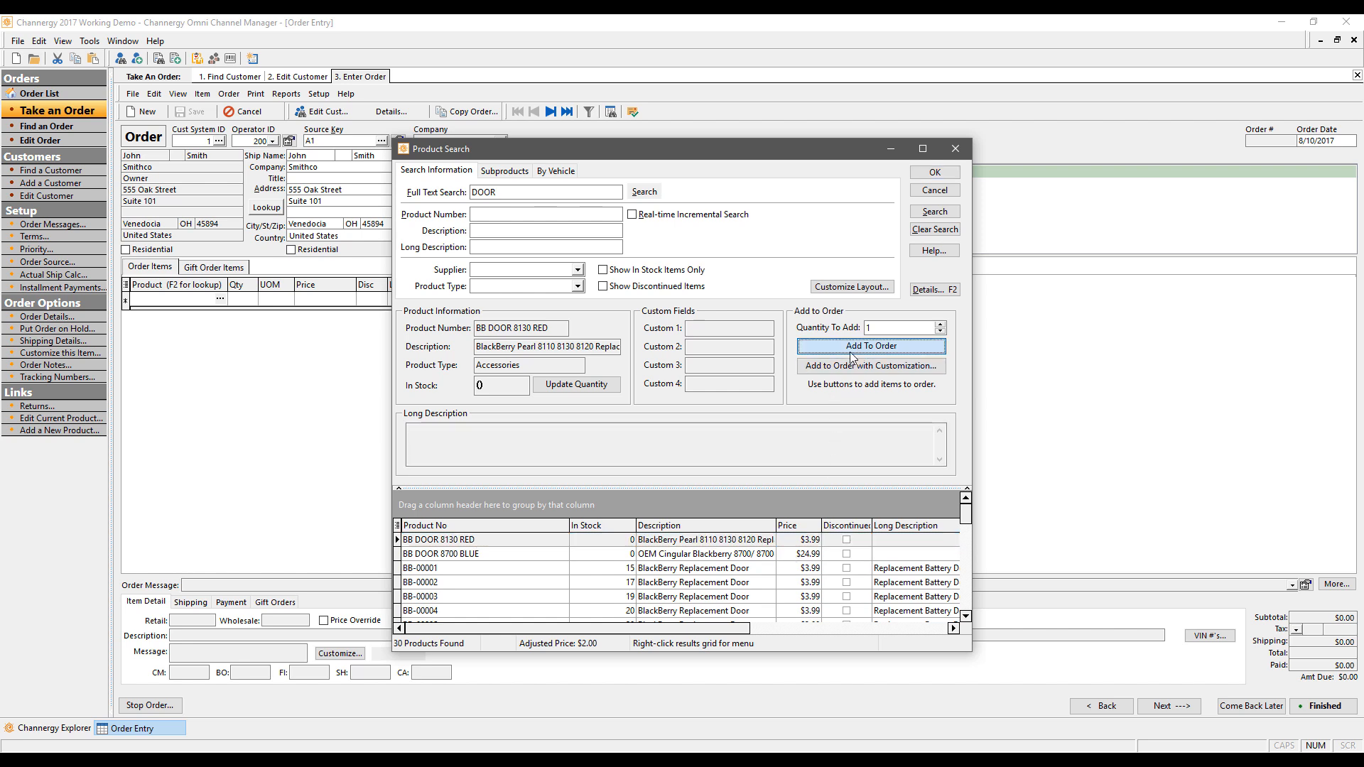
right_click(614, 541)
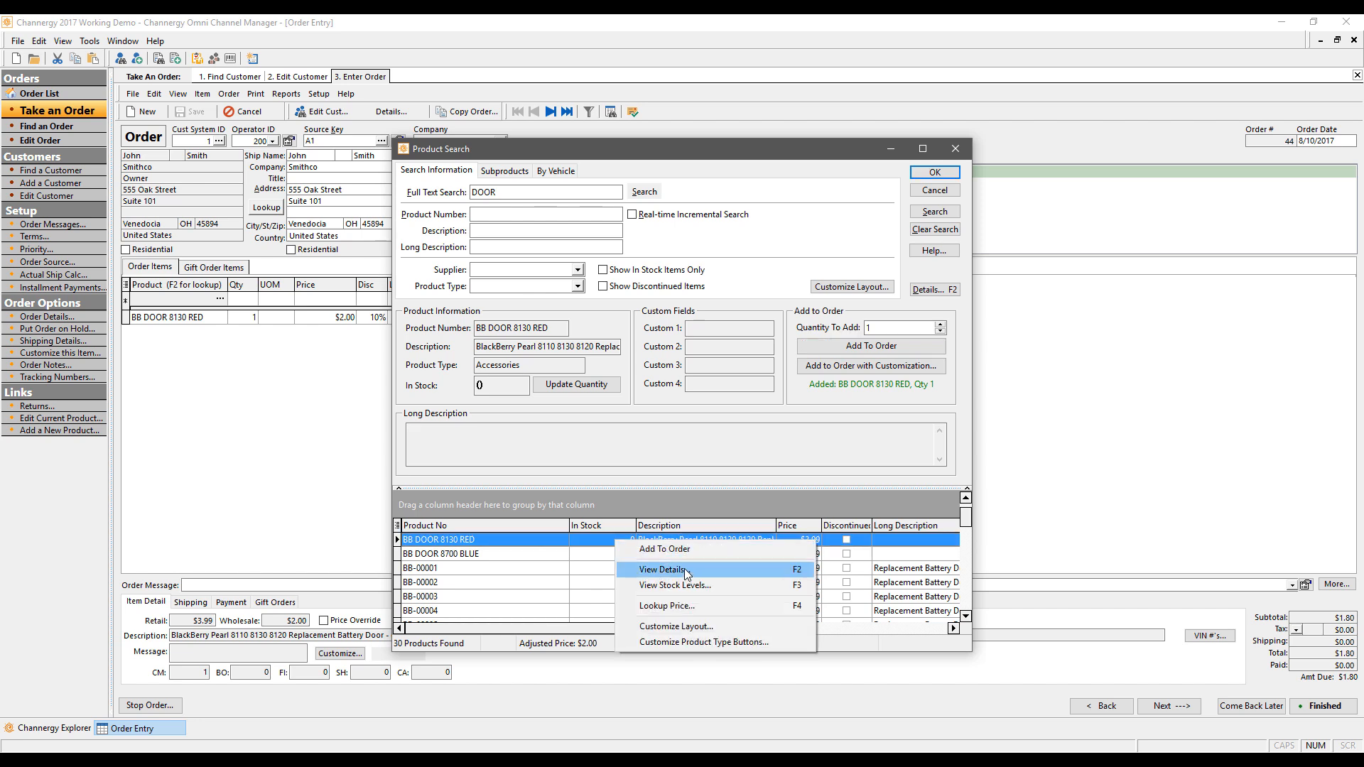
left_click(686, 571)
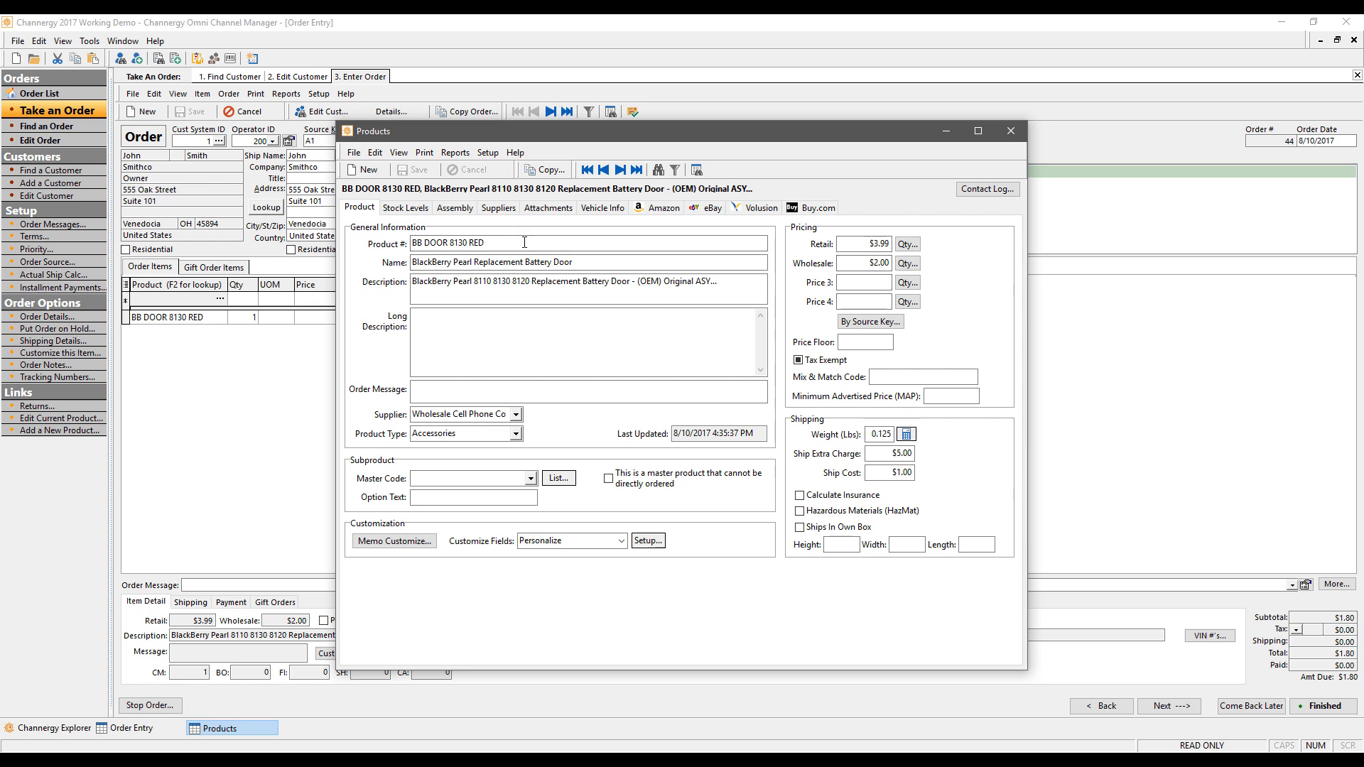
left_click(547, 208)
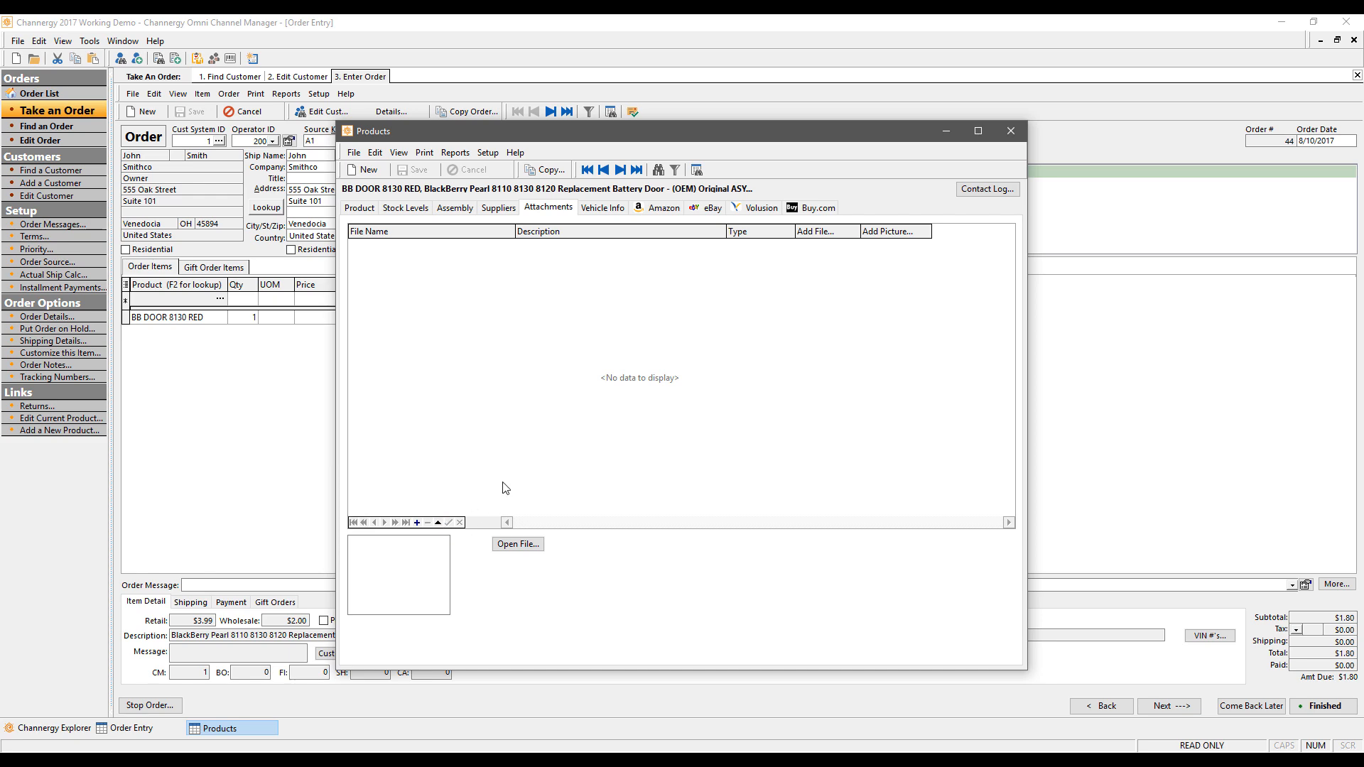
left_click(1011, 133)
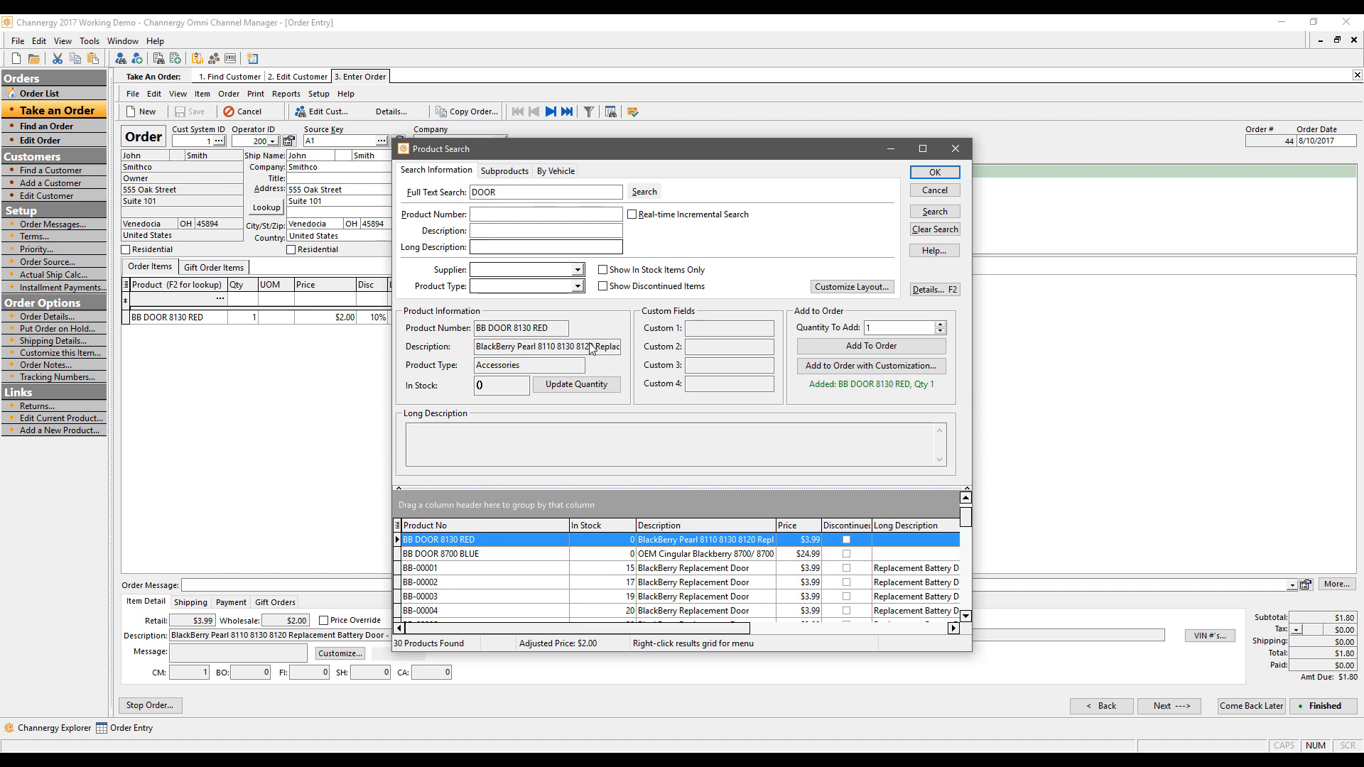
Step: Add one BB-00002 battery door to the order with customization memo 'Do not eat'
left_click(464, 583)
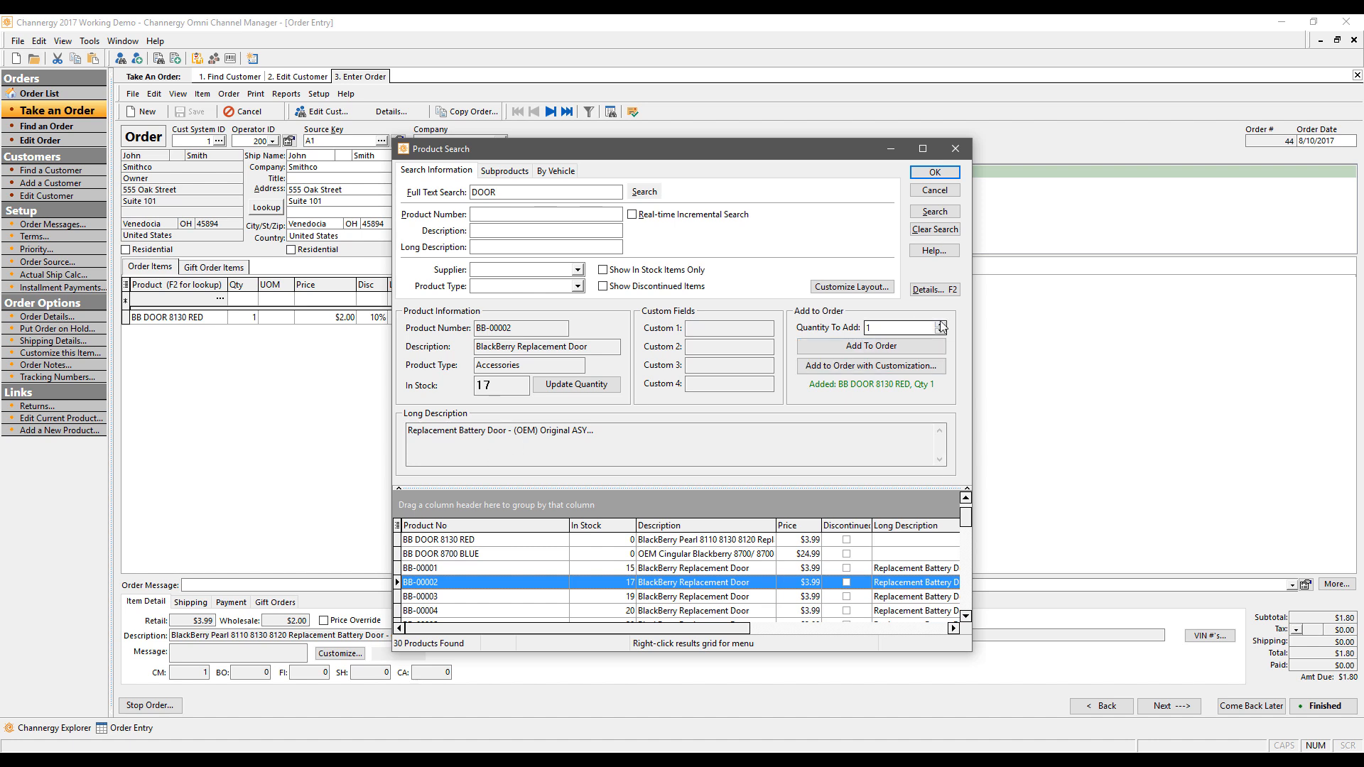
left_click(892, 366)
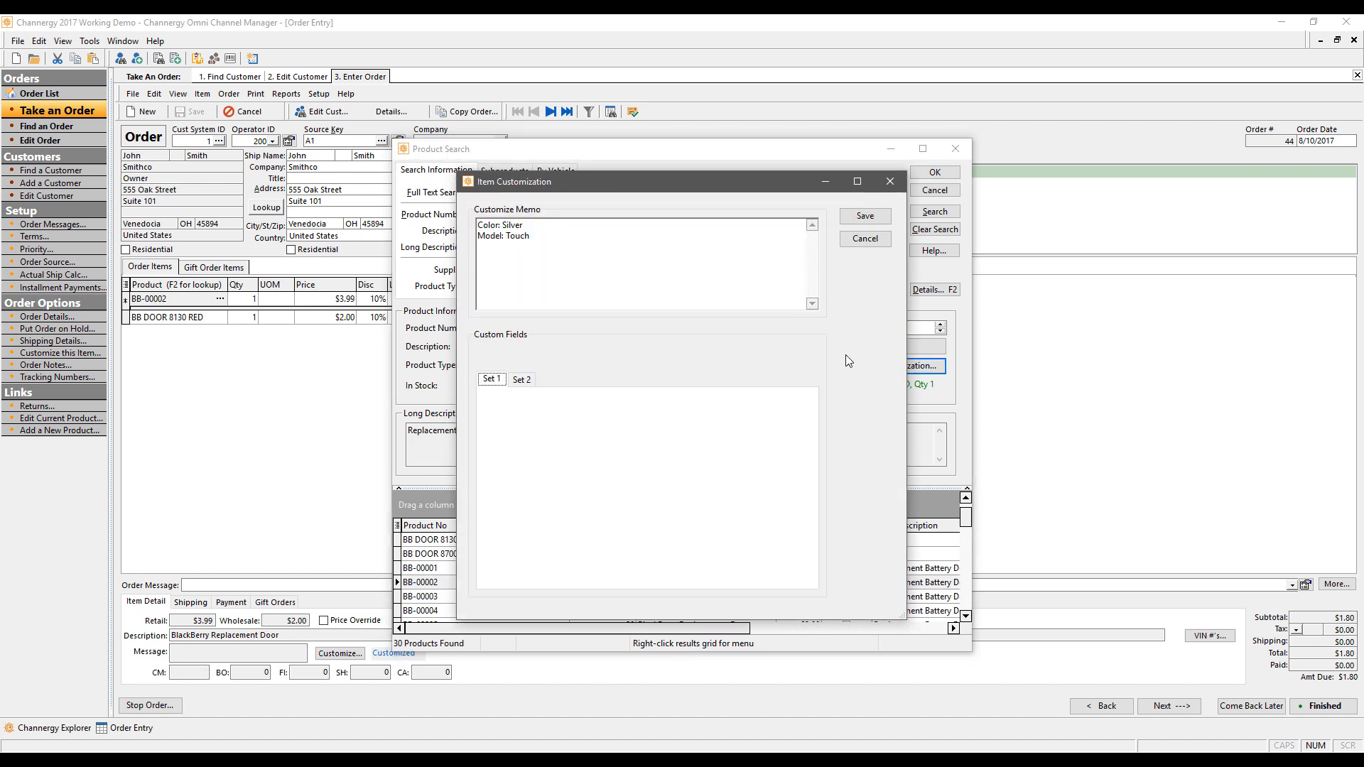
left_click_drag(596, 272, 448, 156)
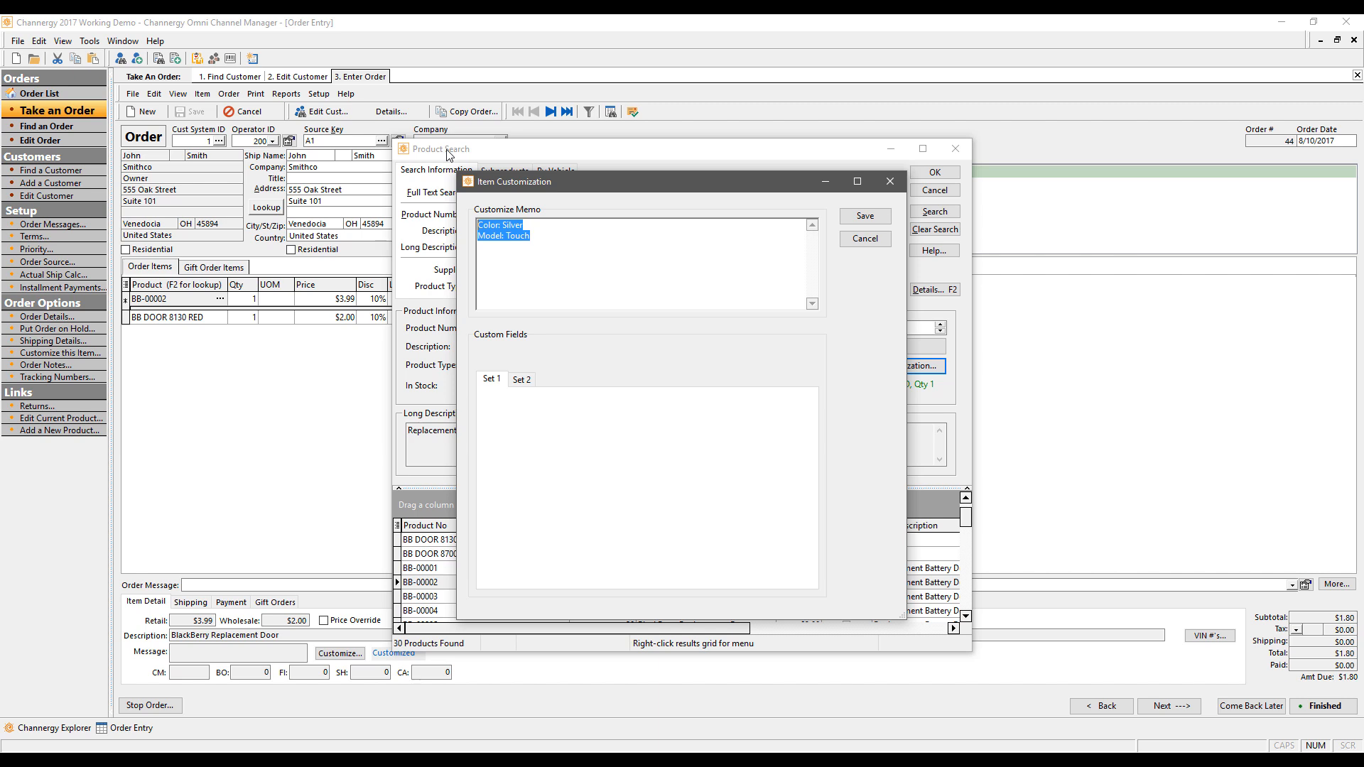
type("Do not eat")
left_click(889, 221)
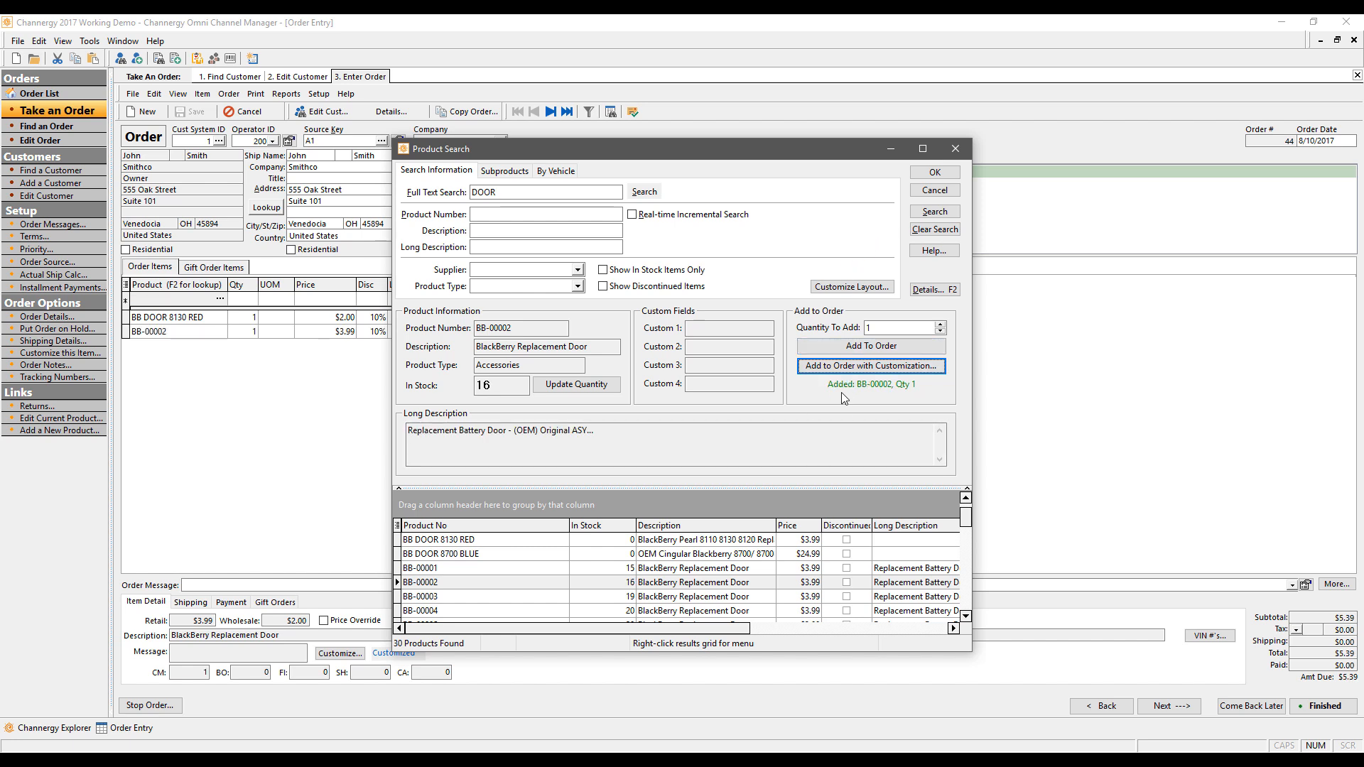
Step: Add a second BB DOOR 8130 RED without customization, then filter products to Accessories
left_click(475, 539)
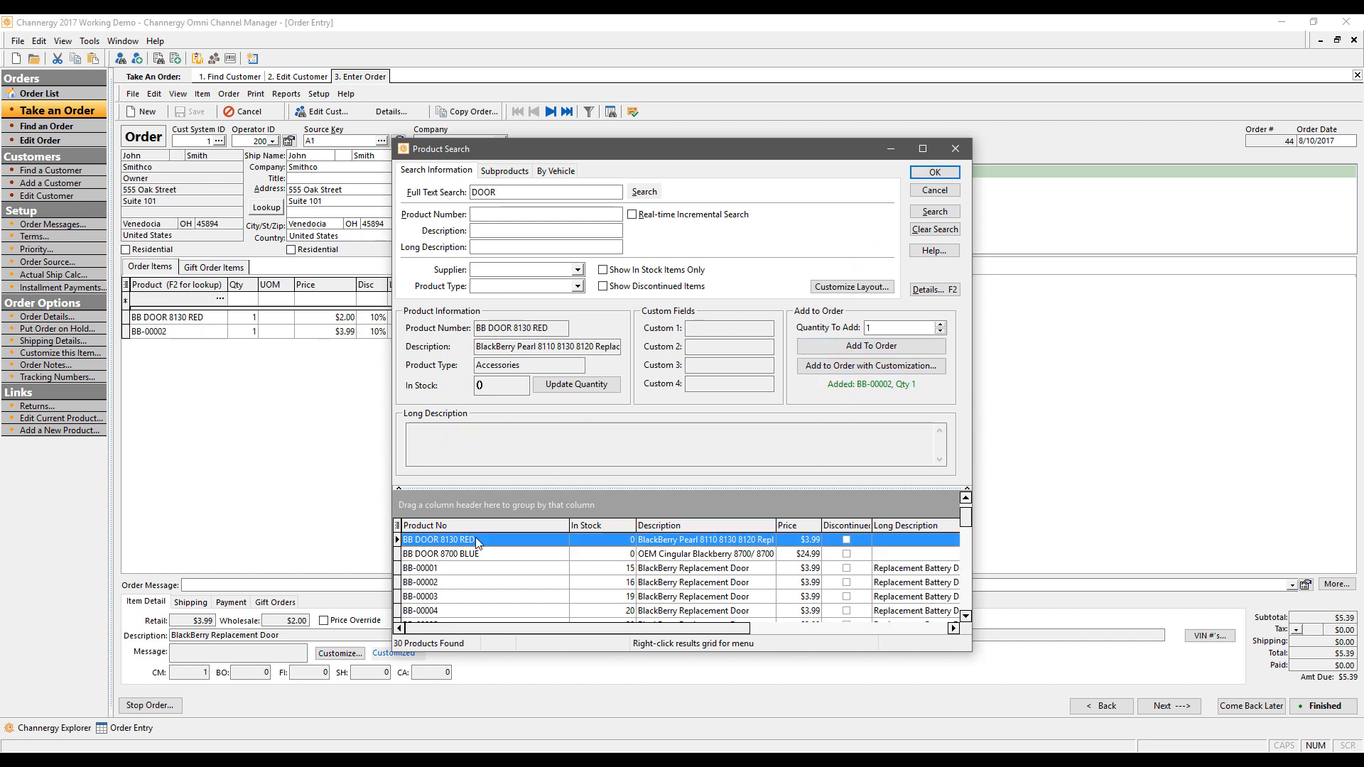
left_click(891, 368)
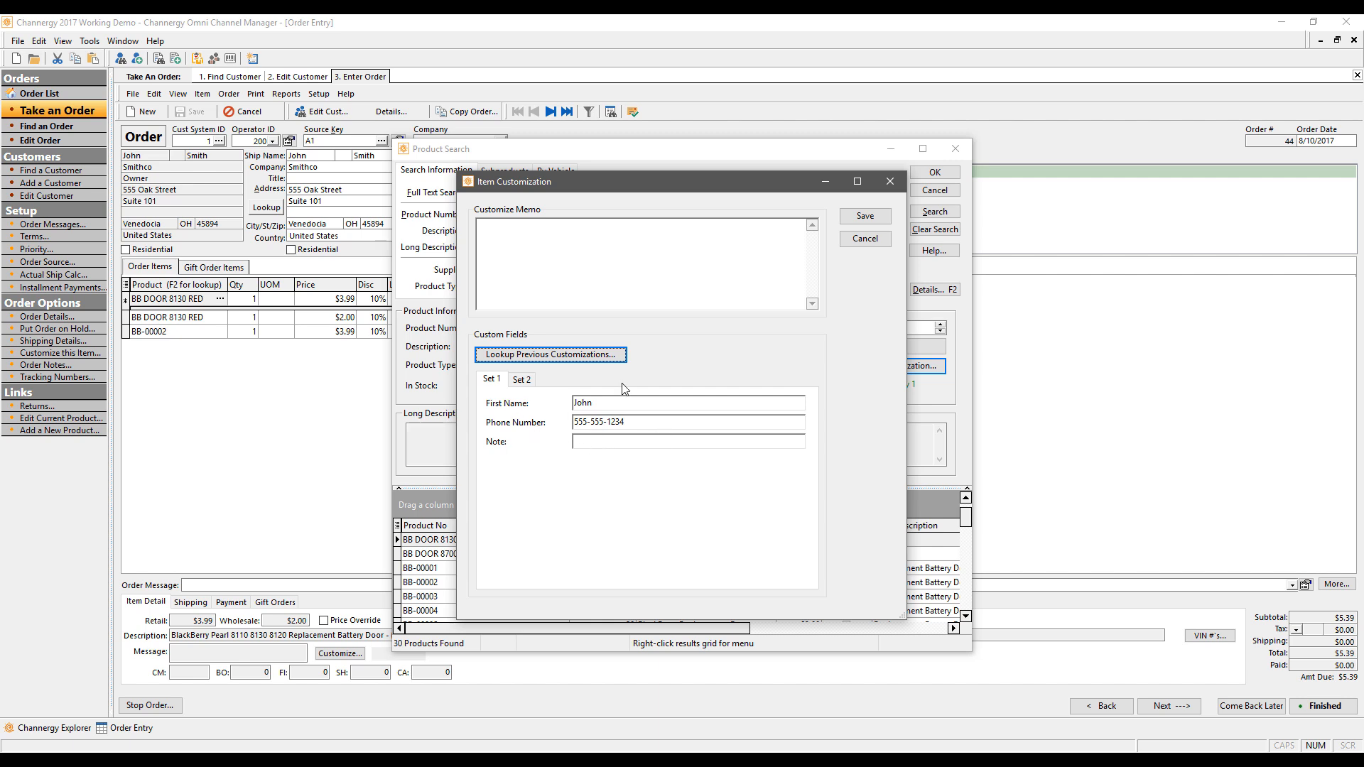
left_click(862, 240)
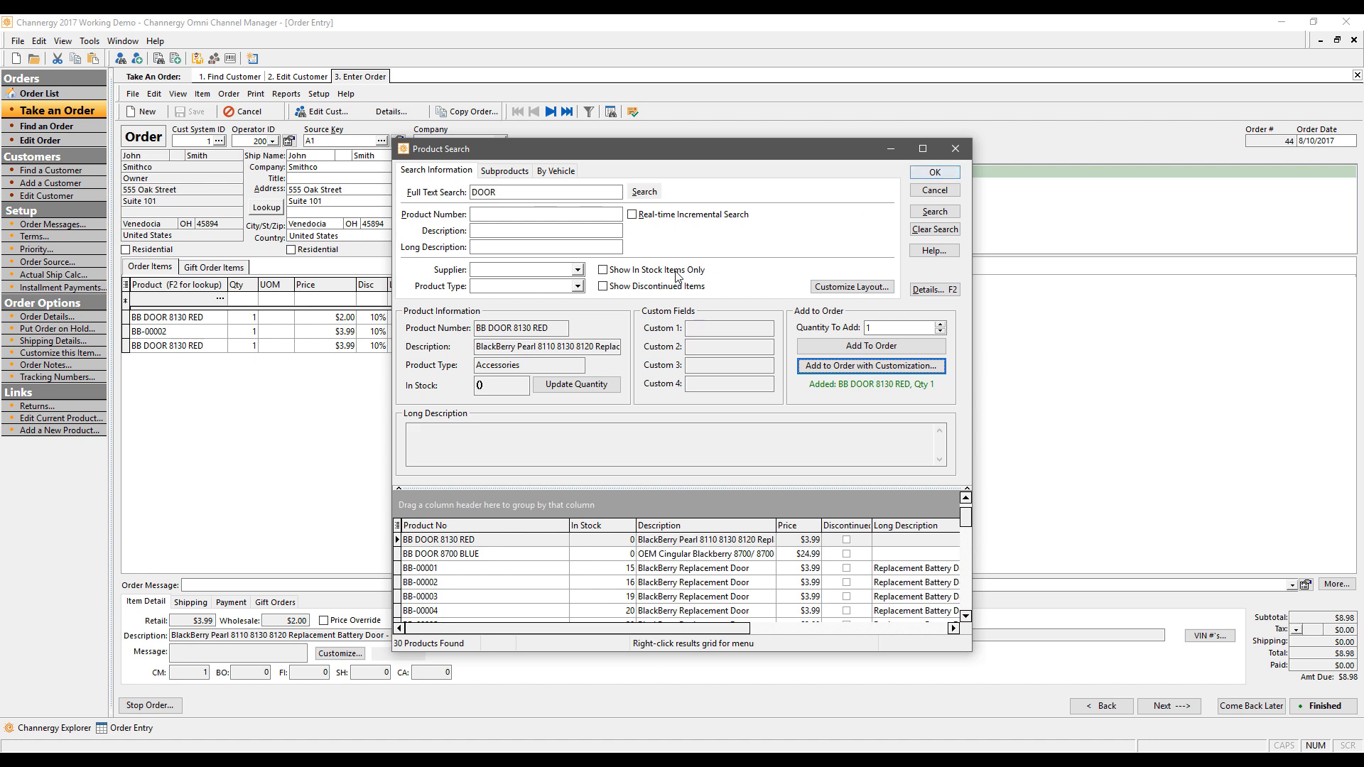
left_click(577, 287)
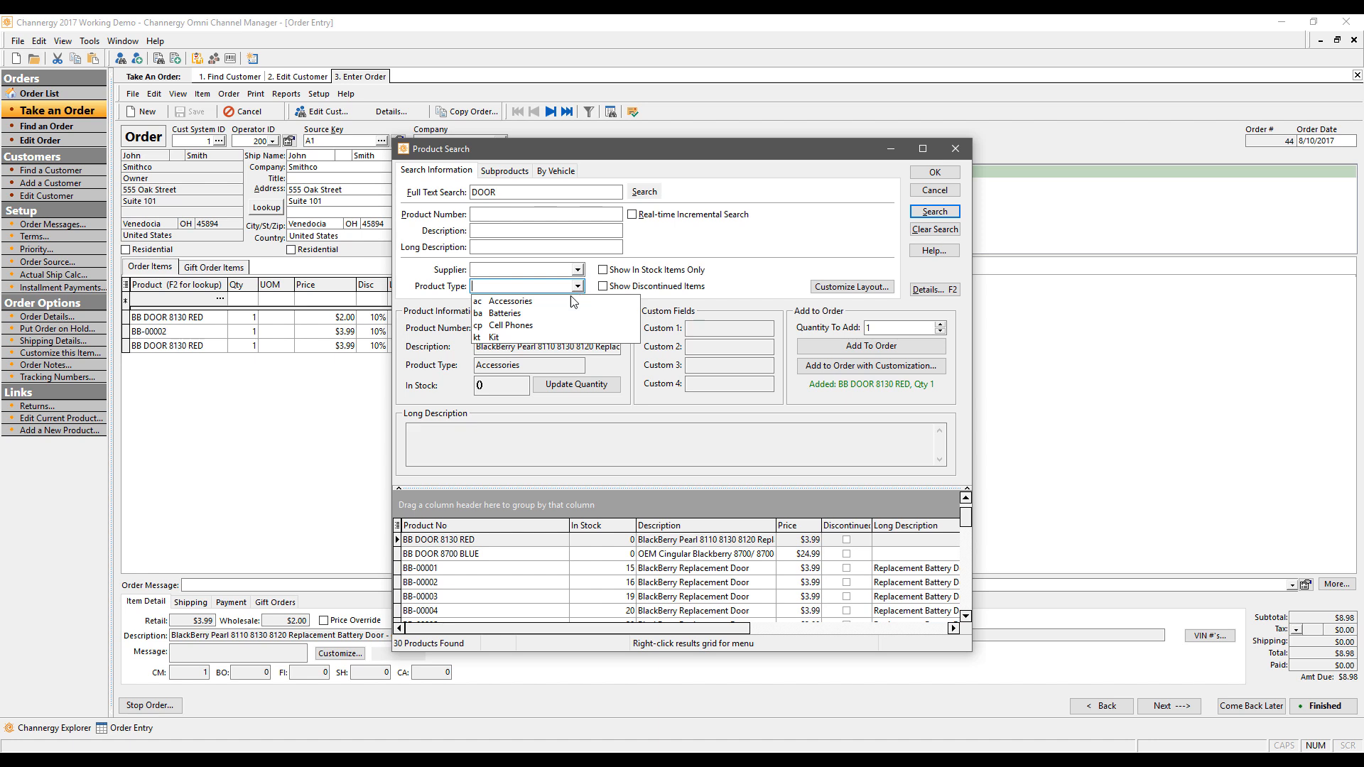
left_click(529, 304)
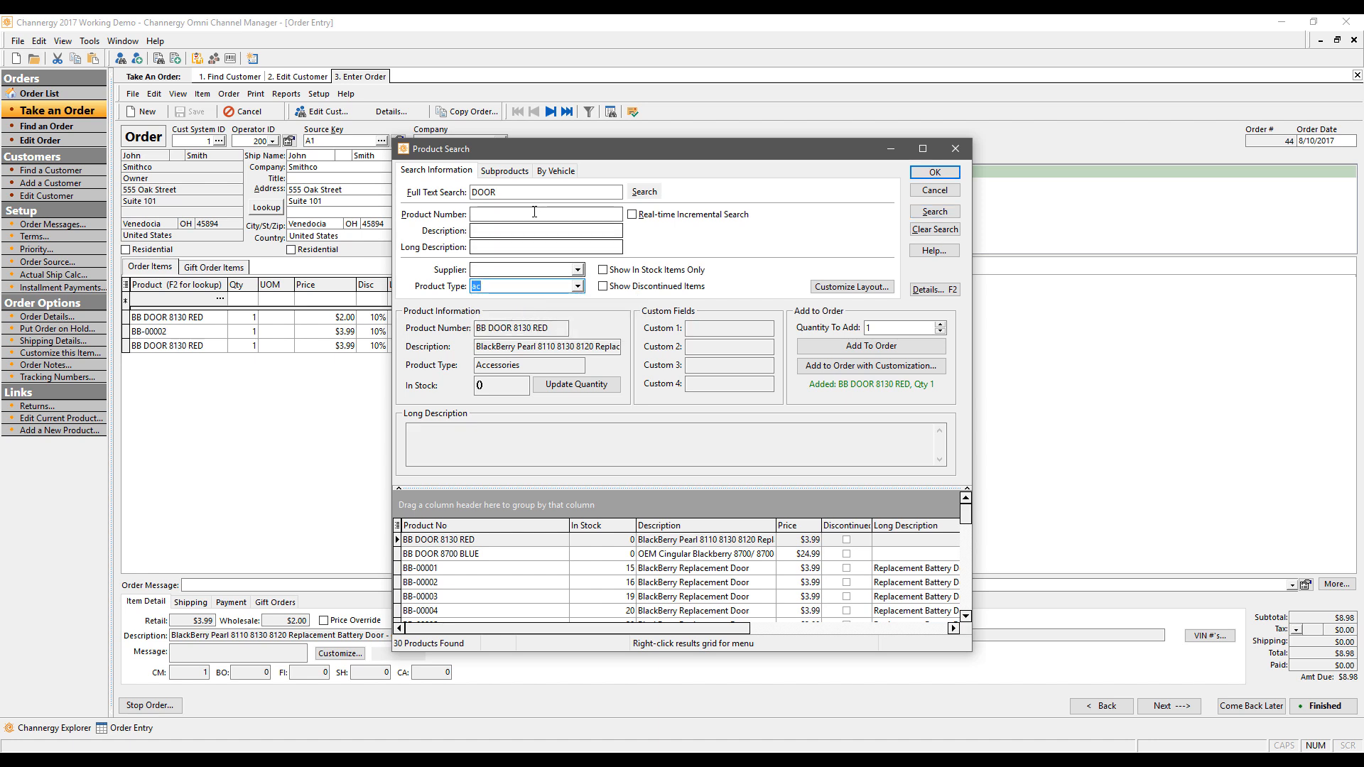
Step: Filter subproducts to BBLACKBERRY, color Black, model Pearl, and select result BB-00006
left_click(572, 172)
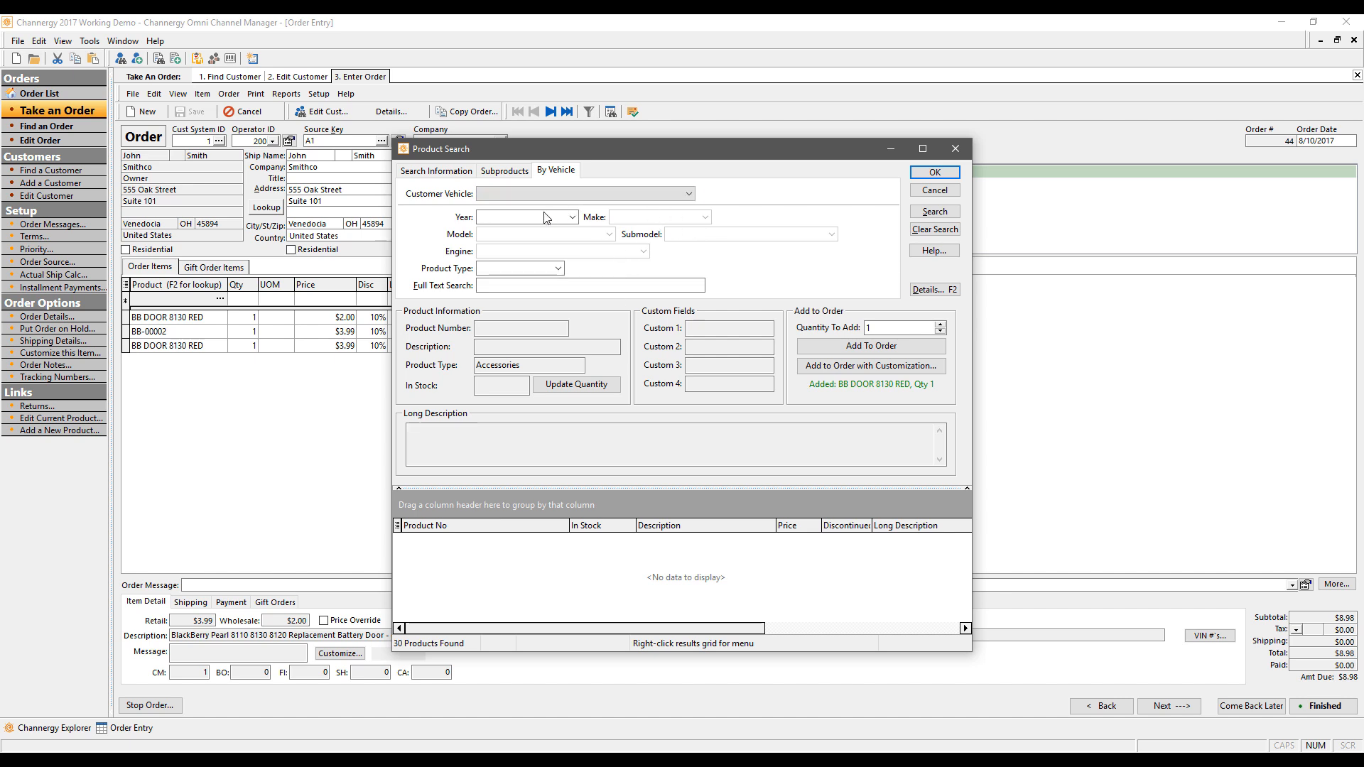
left_click(500, 173)
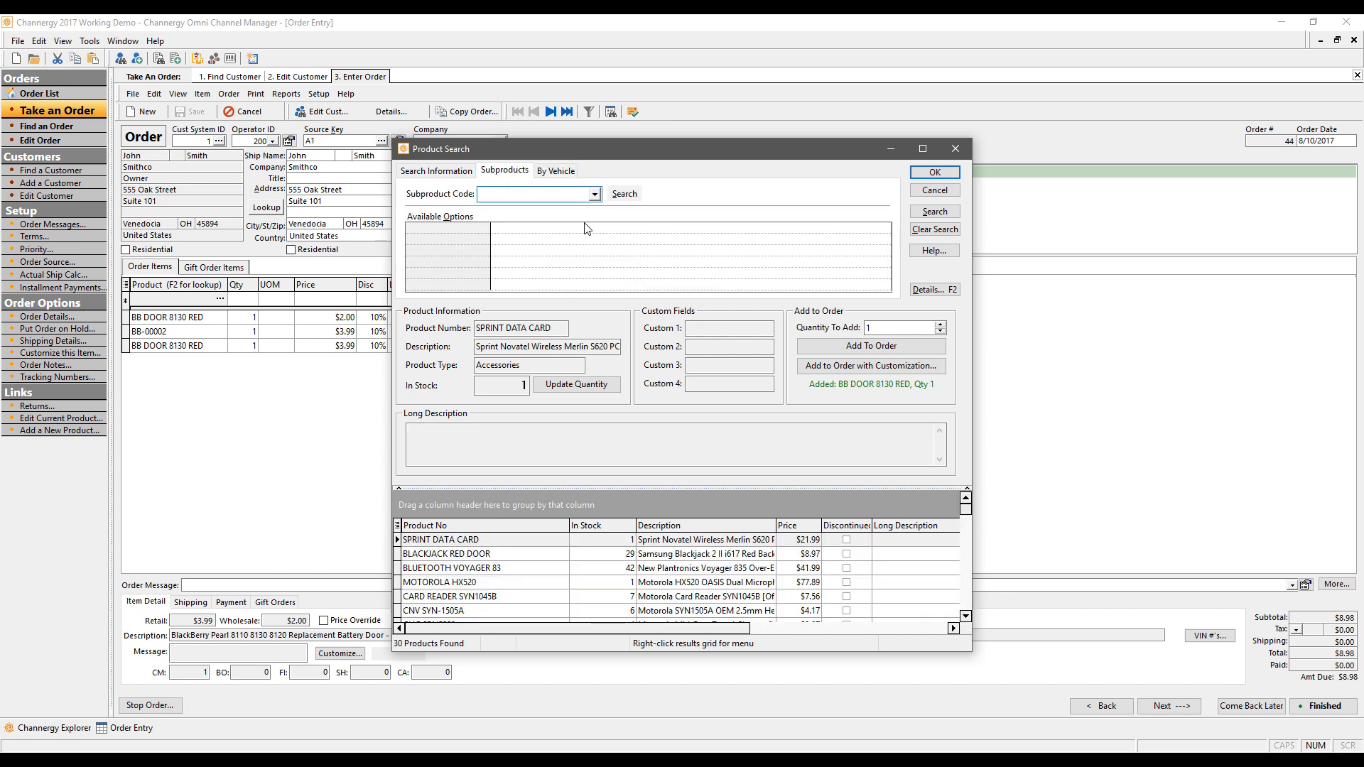
left_click(596, 194)
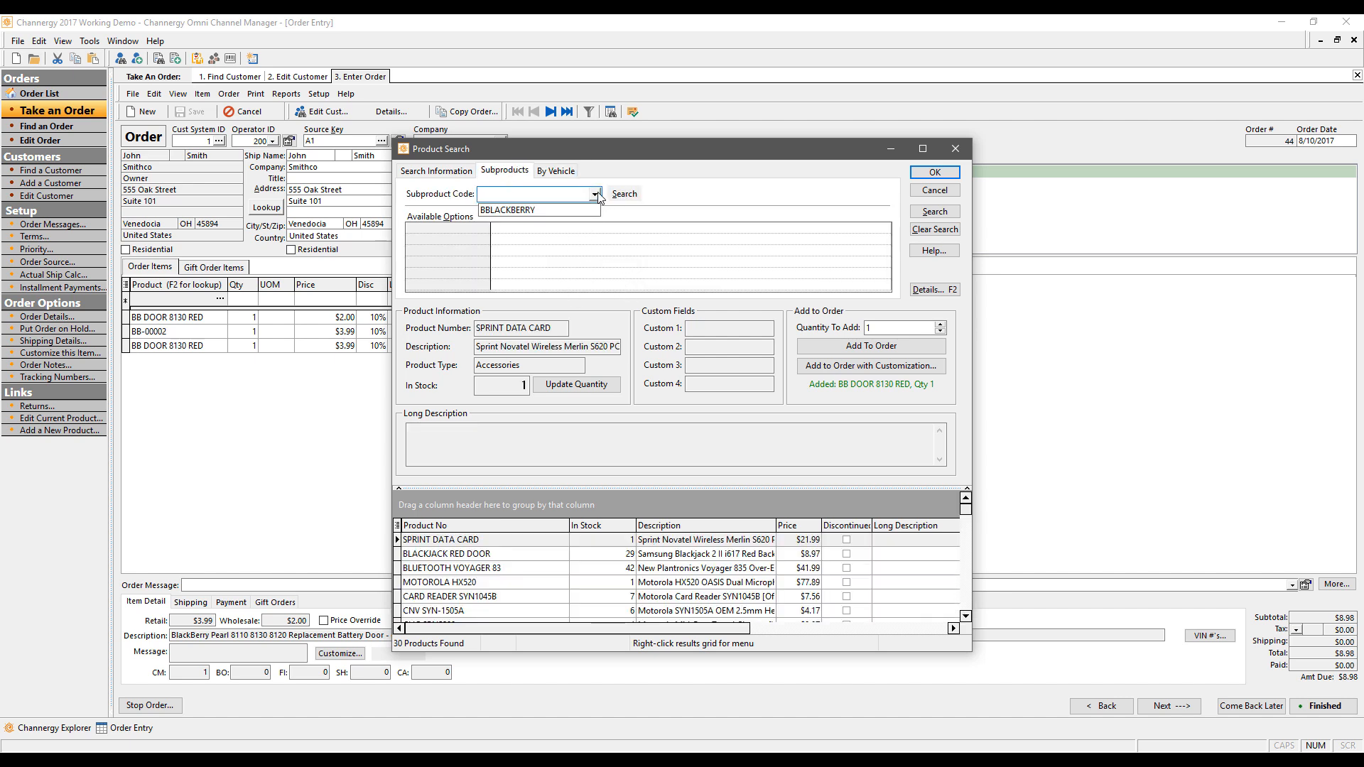
left_click(529, 210)
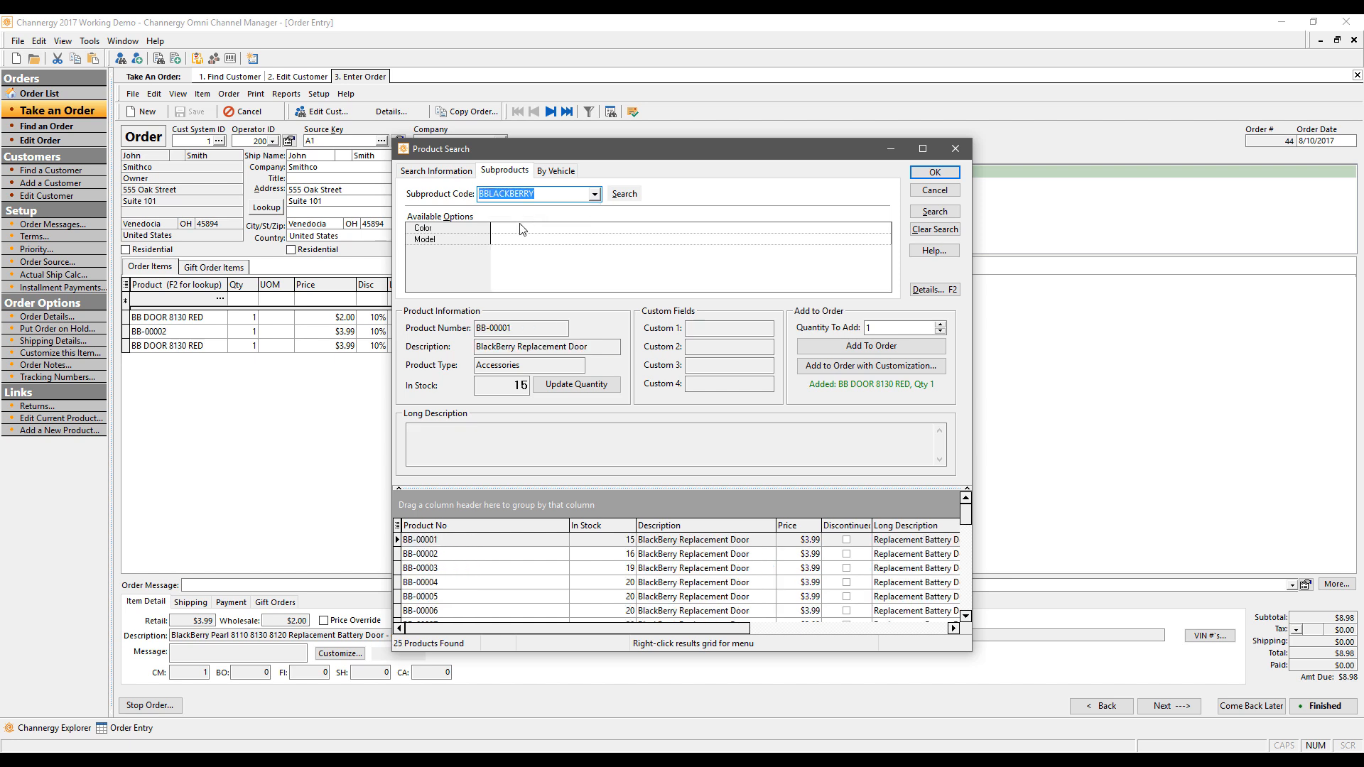
left_click(874, 227)
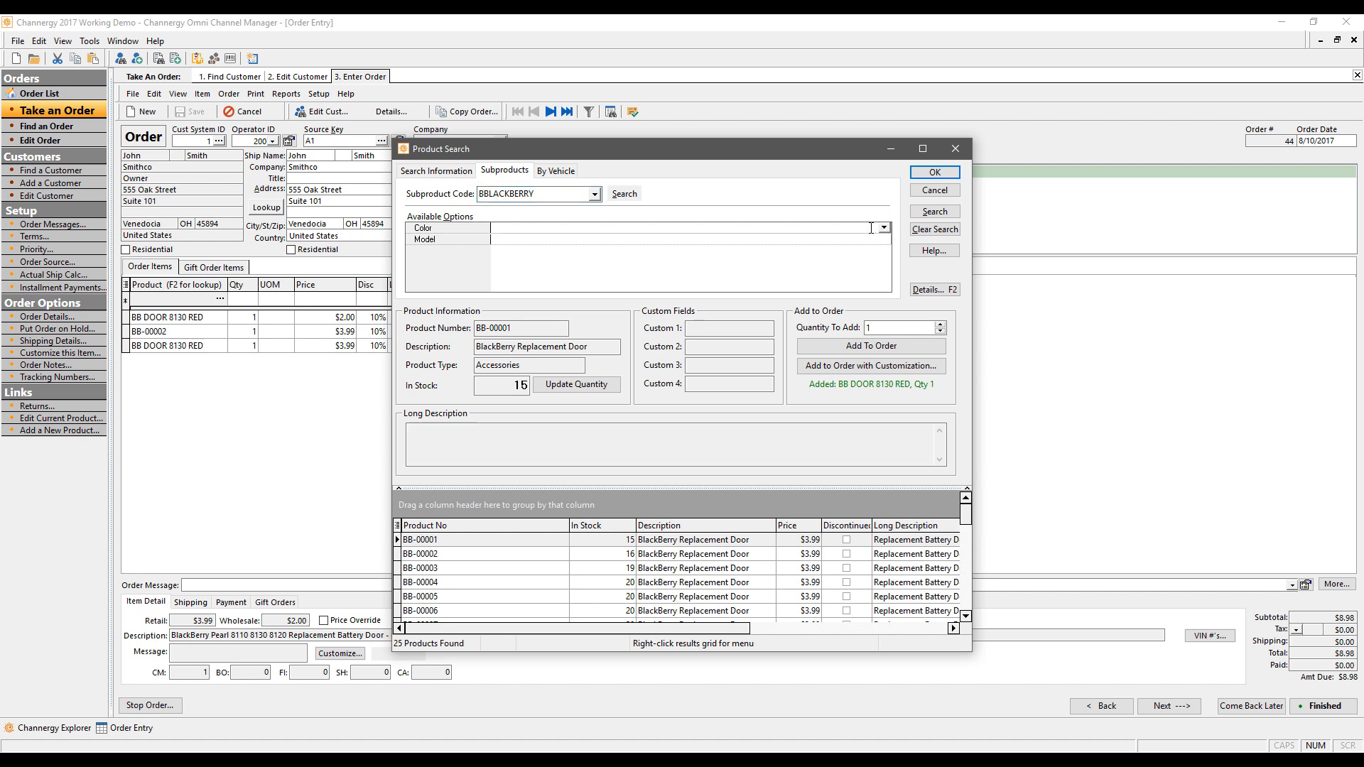
left_click(884, 228)
left_click(519, 247)
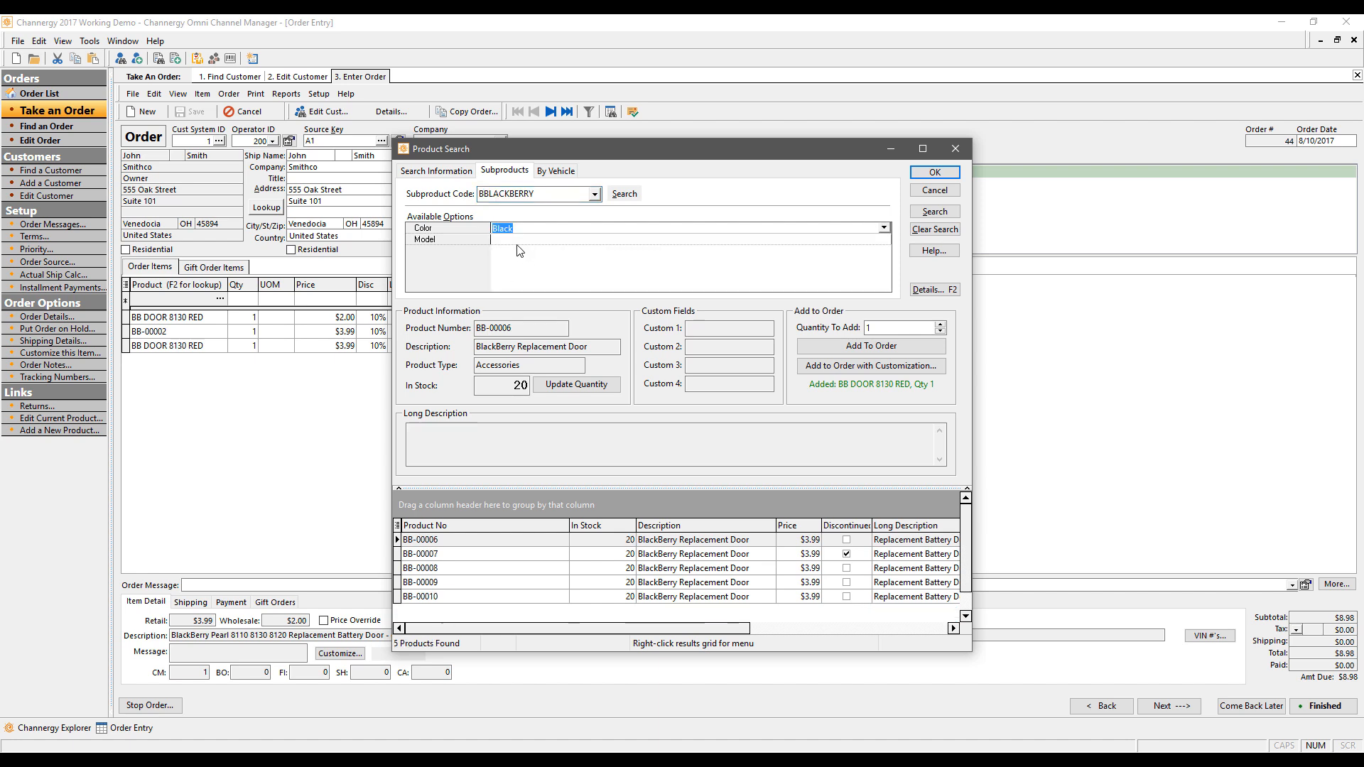
left_click(517, 242)
left_click(512, 253)
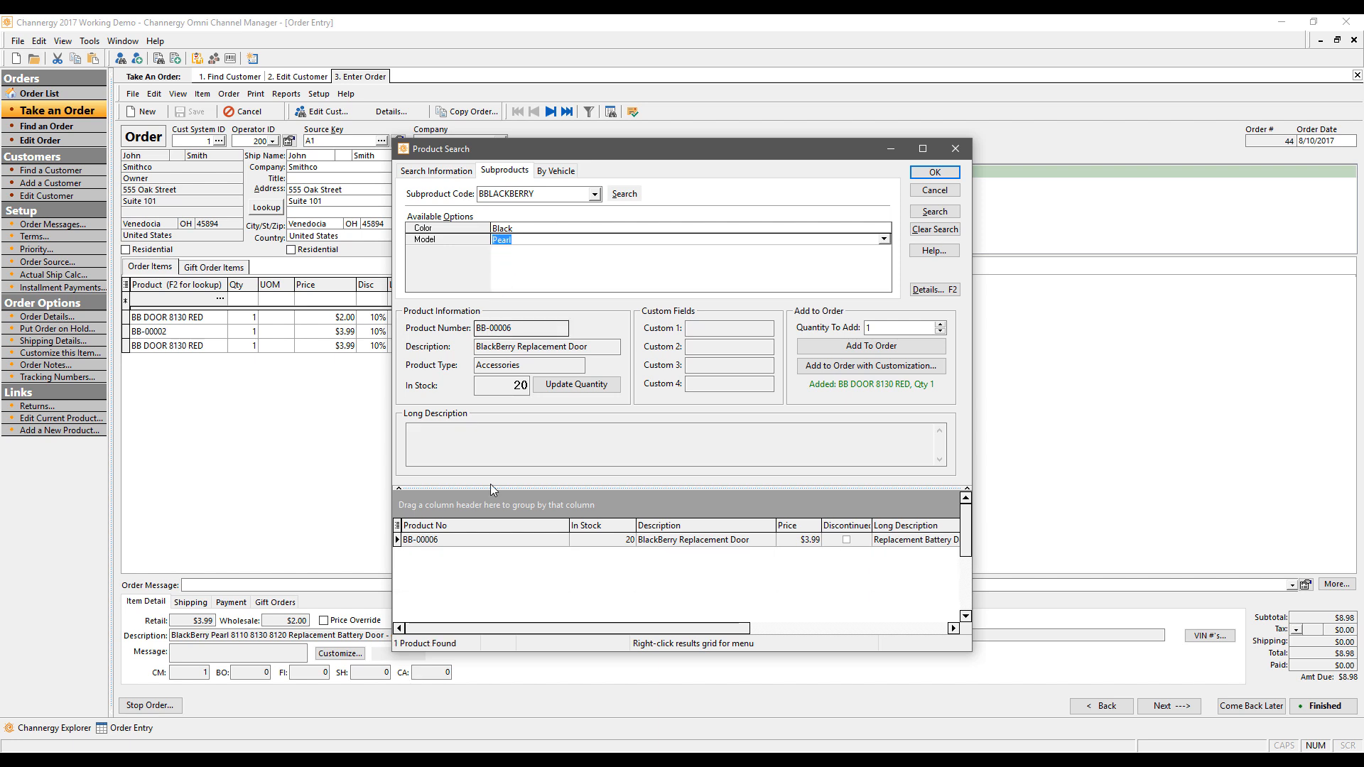
left_click(447, 538)
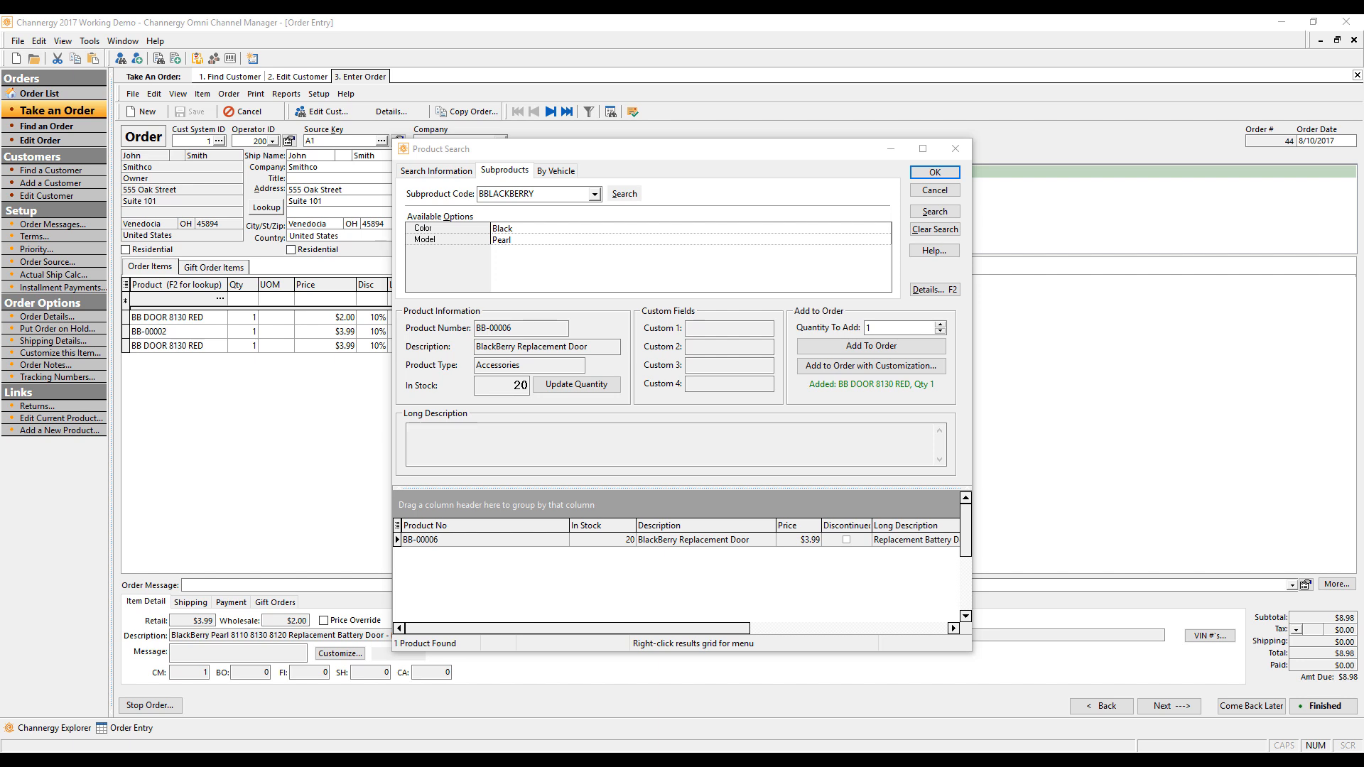
Step: Close Product Search and review the first BB DOOR line's quantity, price and discount without changes
left_click(935, 172)
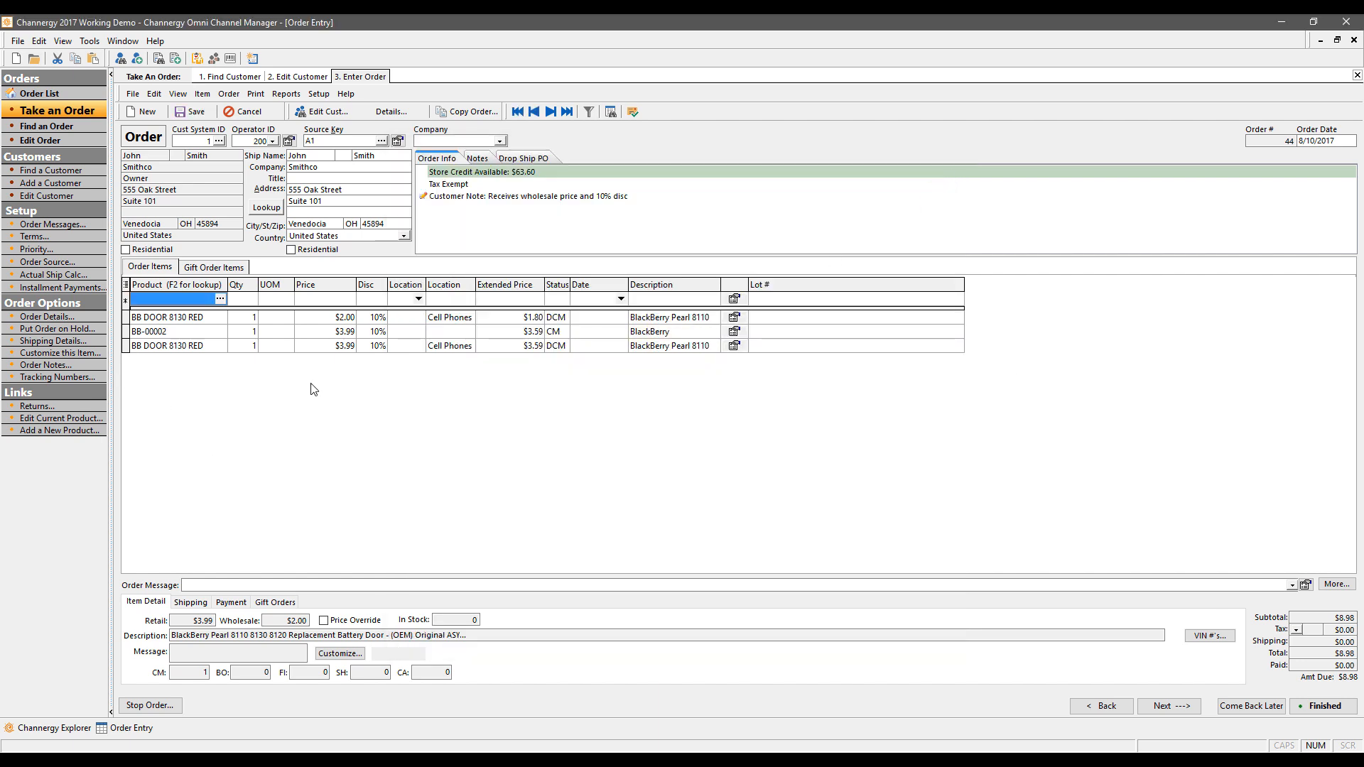
left_click(187, 319)
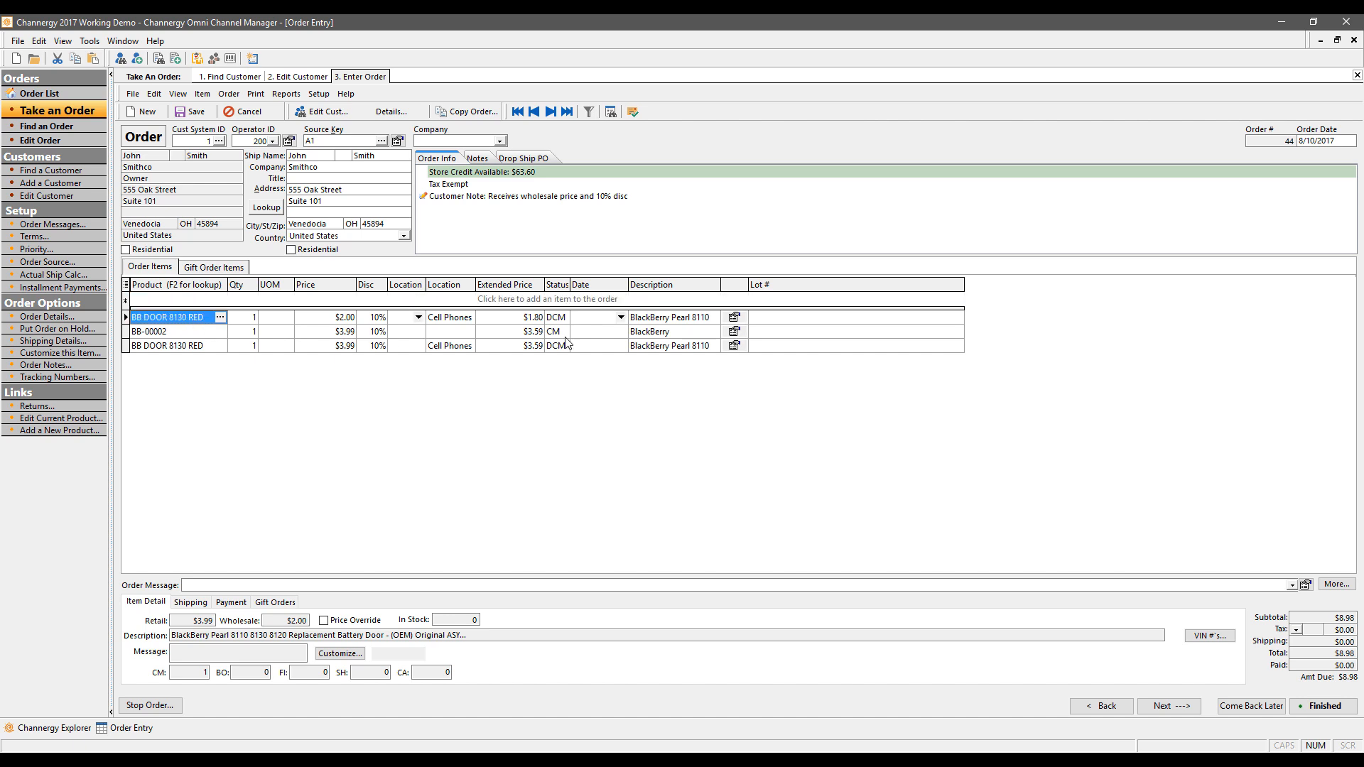
left_click(734, 317)
left_click(797, 324)
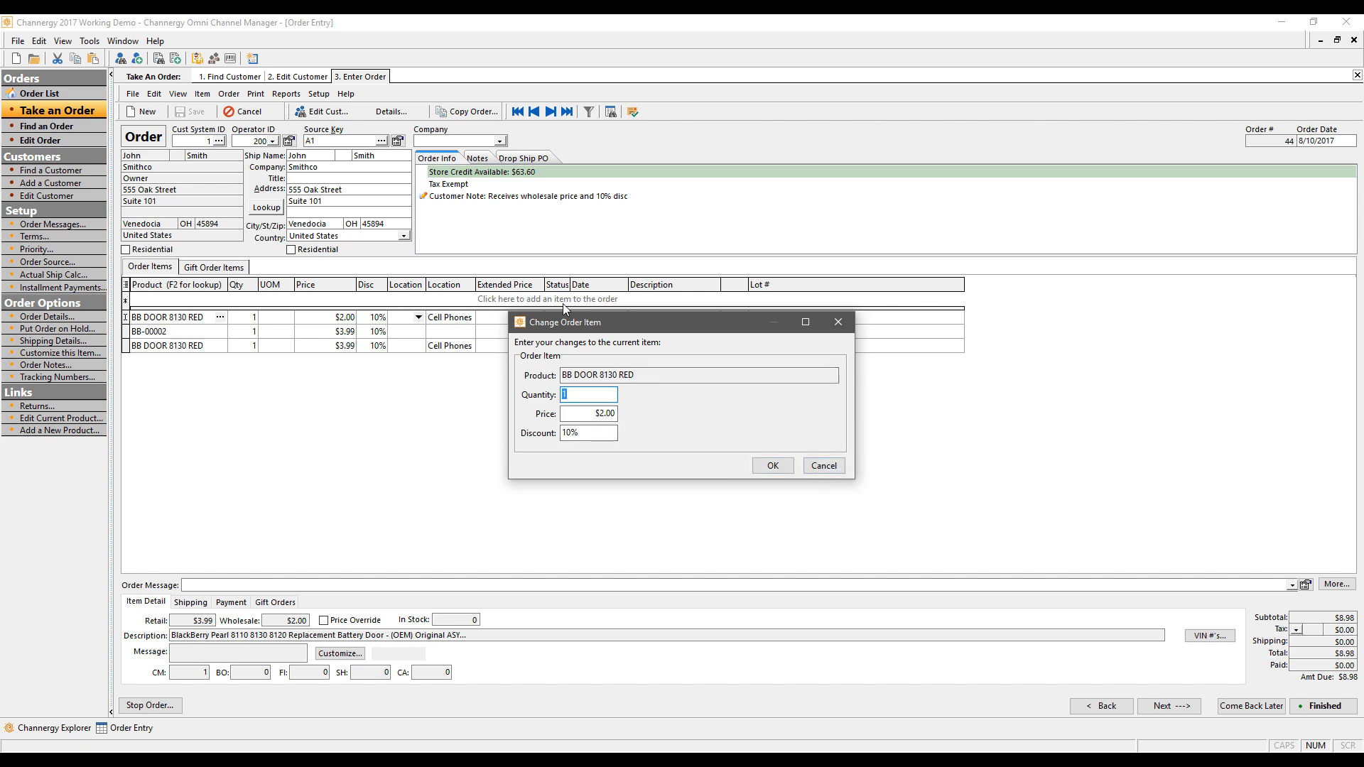
left_click(823, 466)
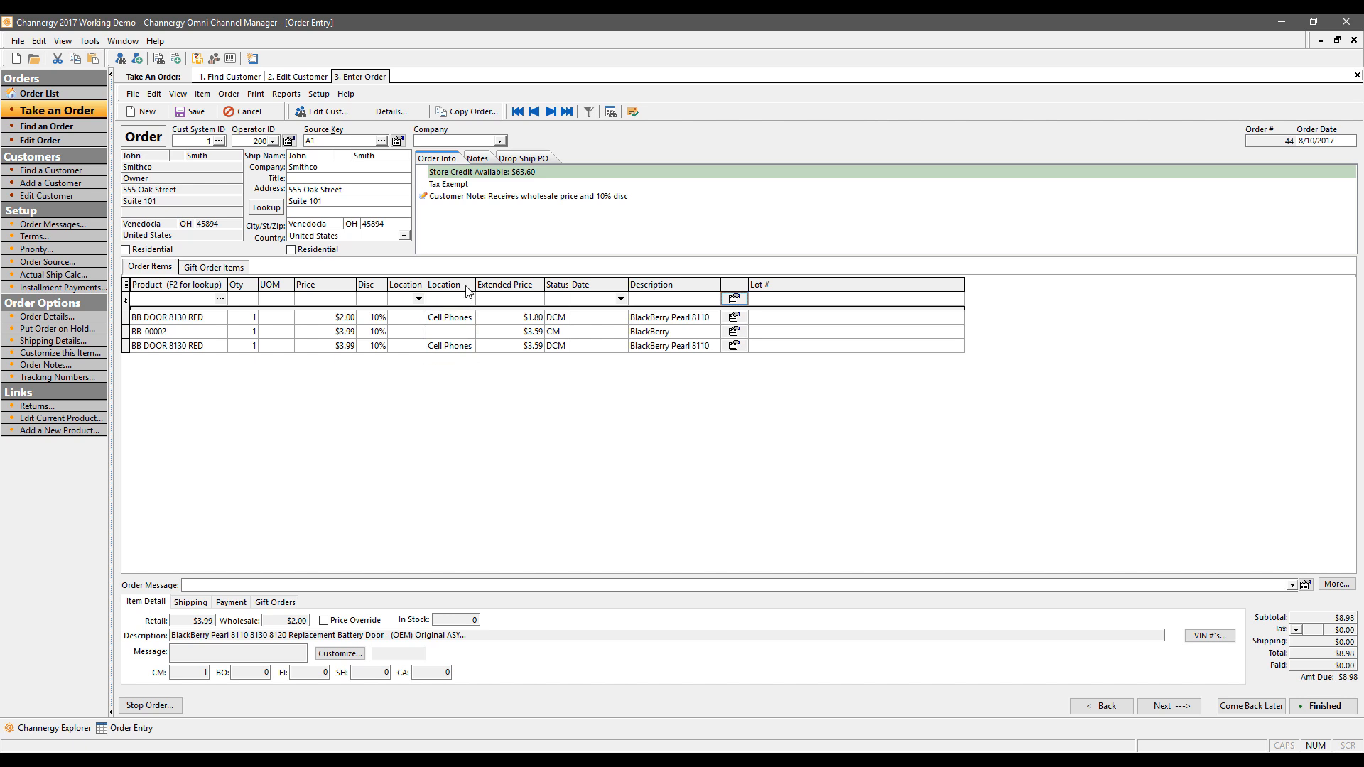
Step: Create the order's drop ship purchase orders, producing PO 11-44 dated 8/10/2017
left_click(538, 159)
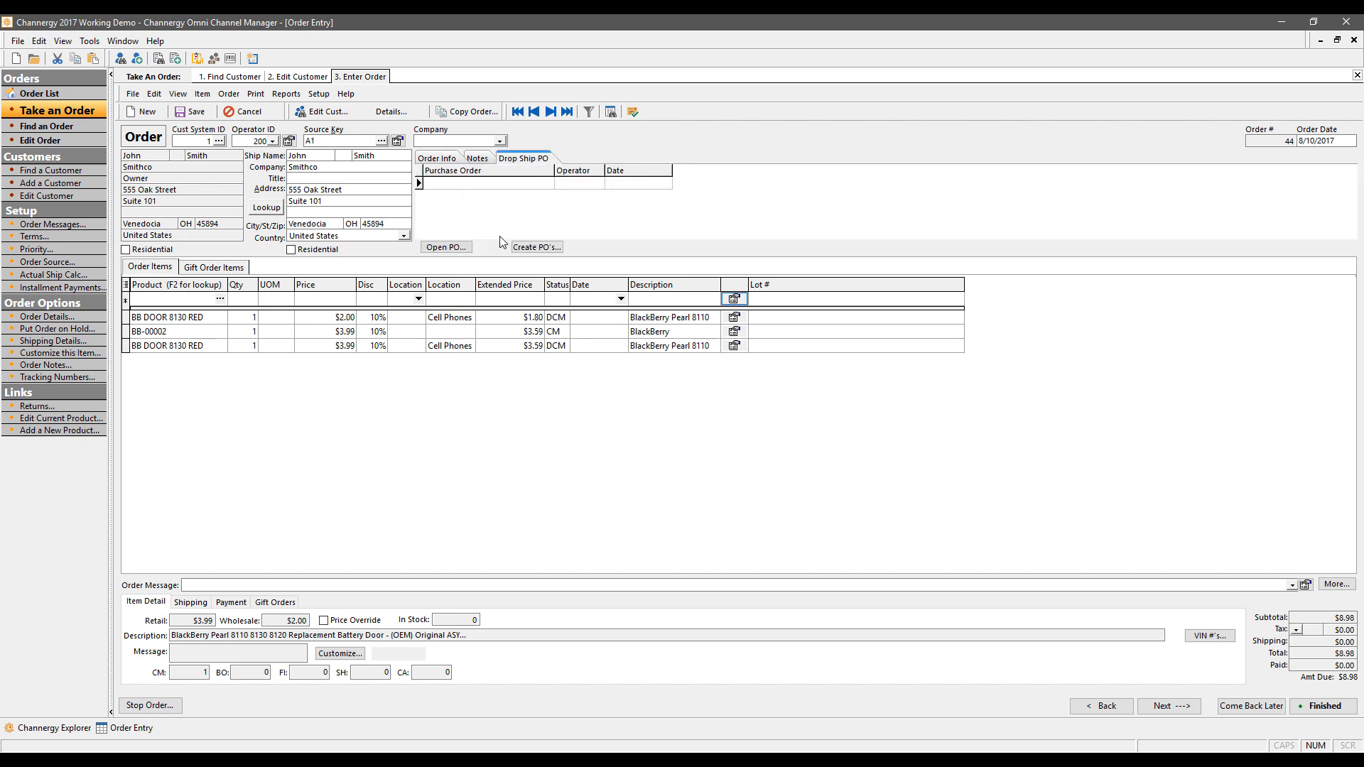
left_click(542, 248)
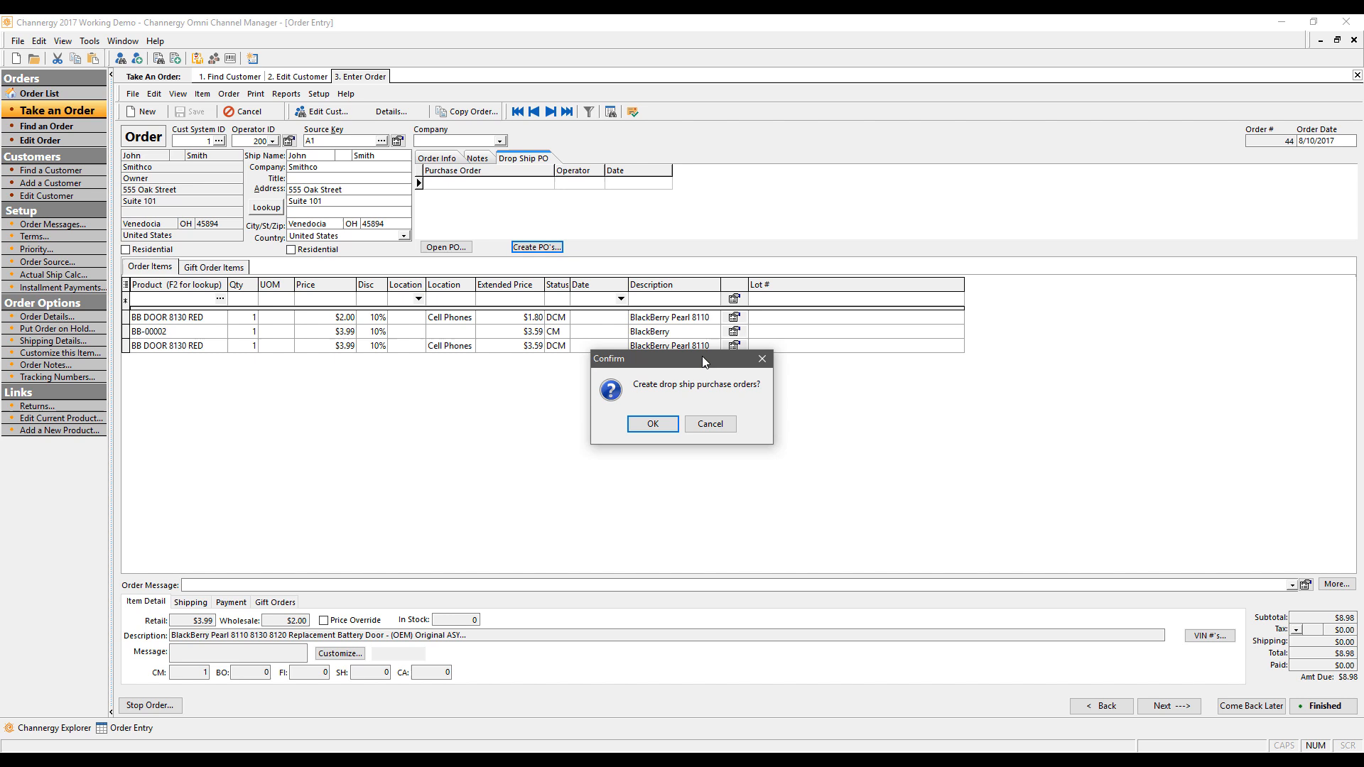
left_click(655, 423)
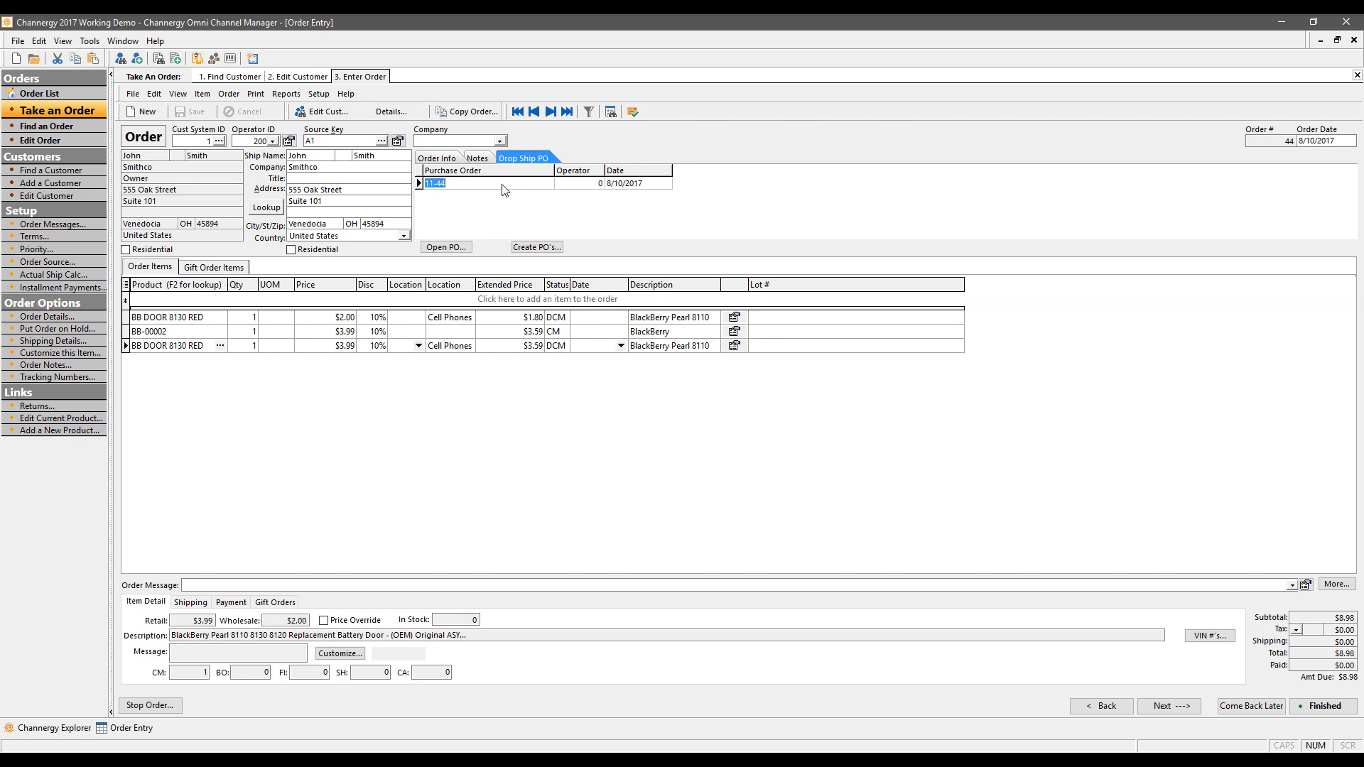
left_click(460, 247)
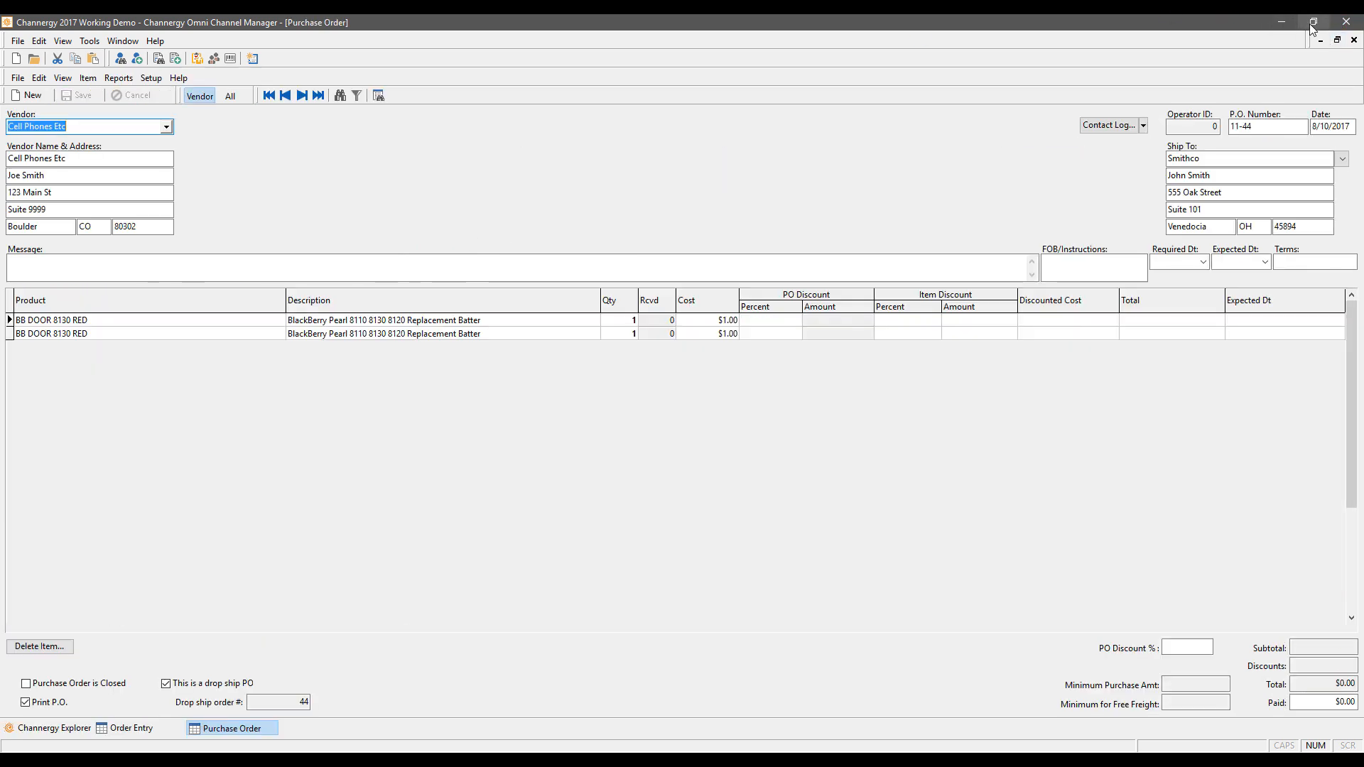
left_click(1337, 40)
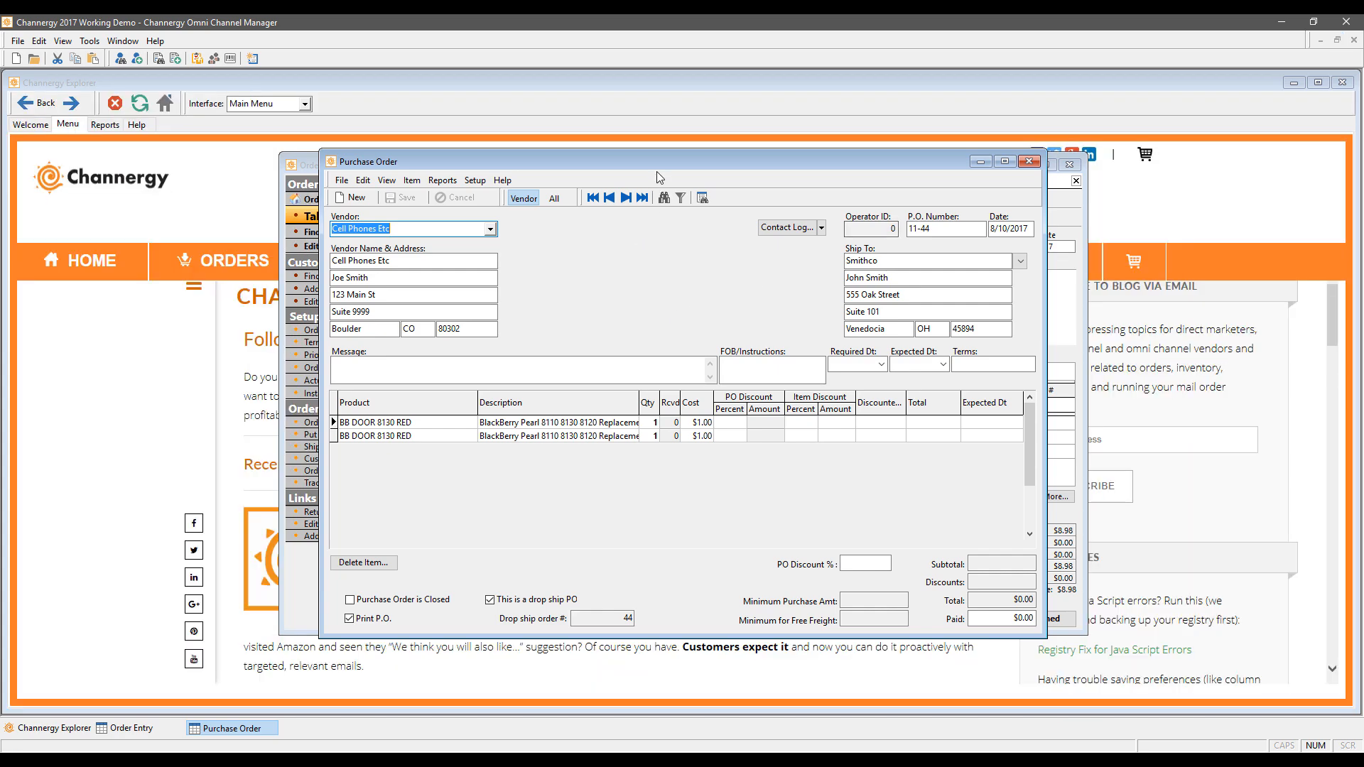
mouse_move(758, 196)
left_mouse_down()
mouse_move(790, 349)
mouse_move(781, 270)
mouse_move(732, 196)
left_mouse_up()
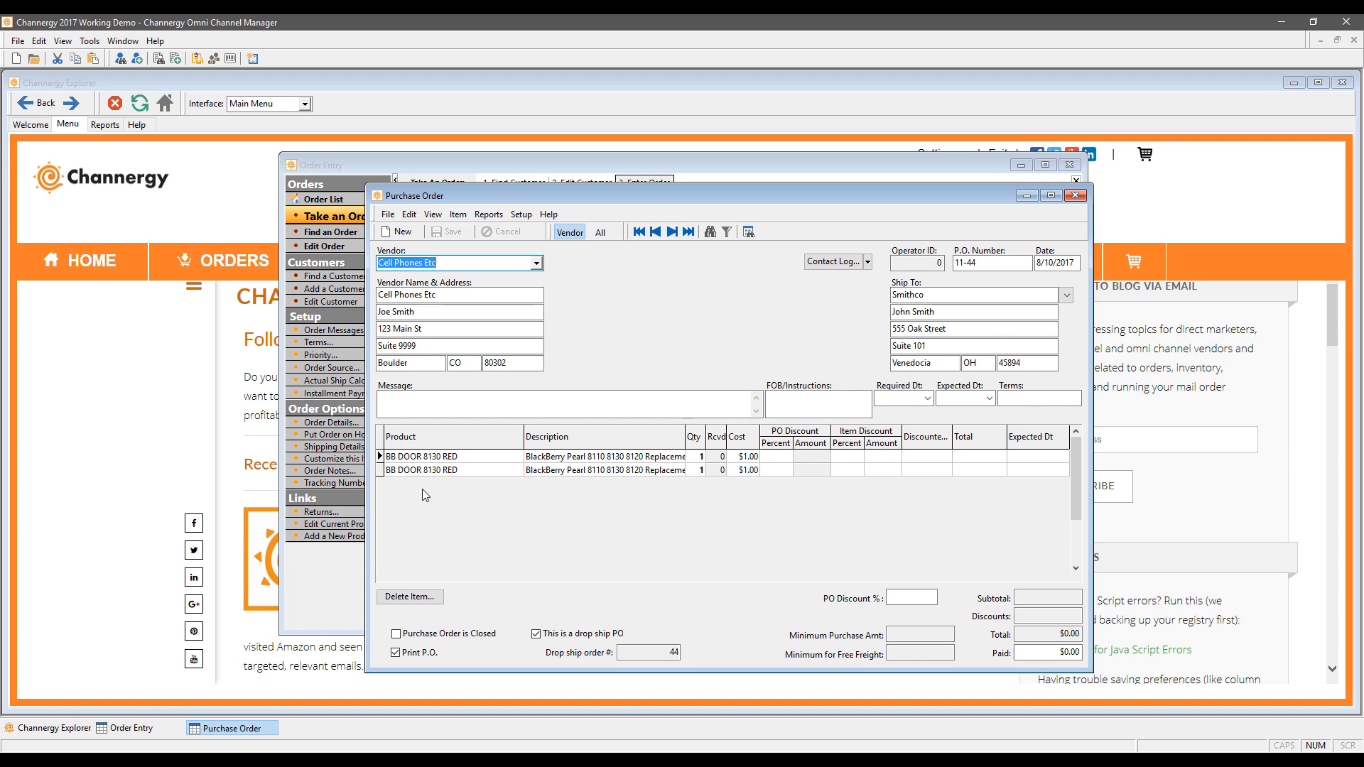
left_click(497, 219)
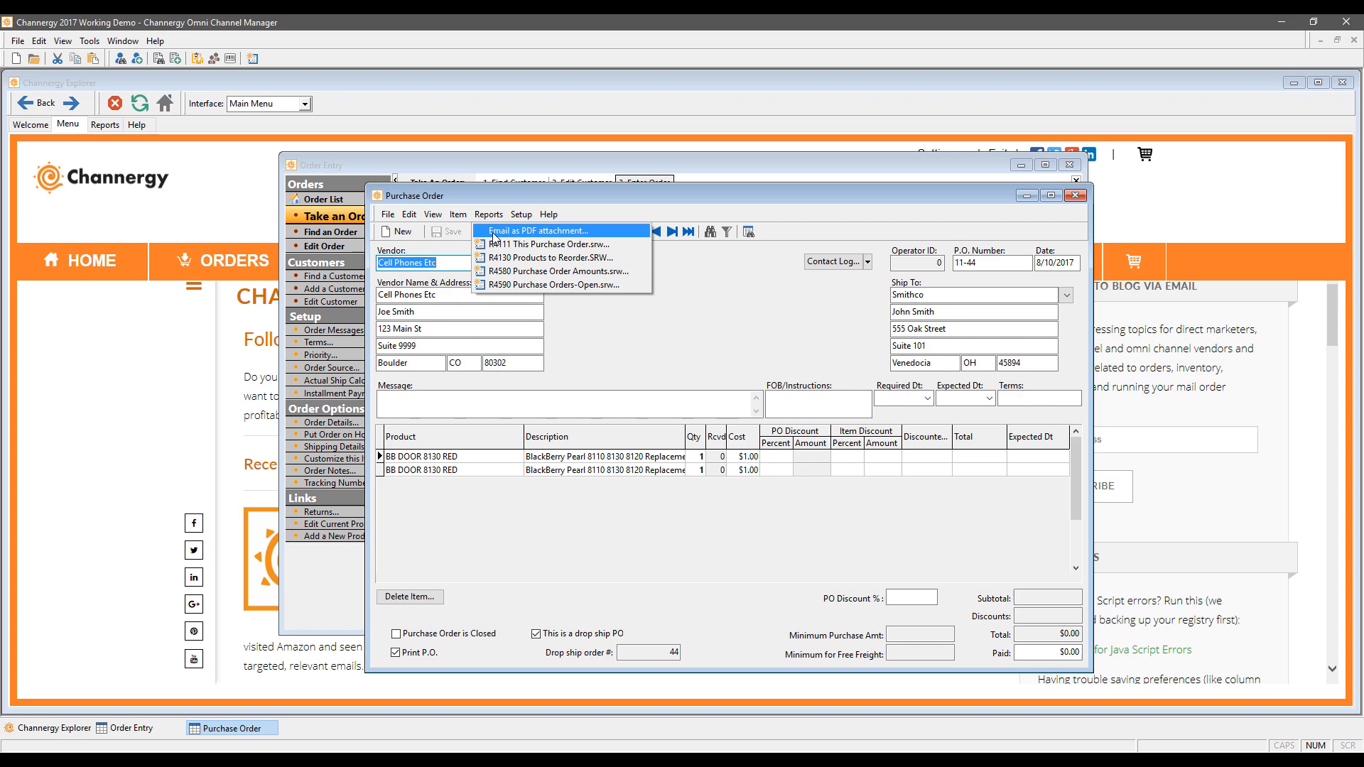
left_click(495, 231)
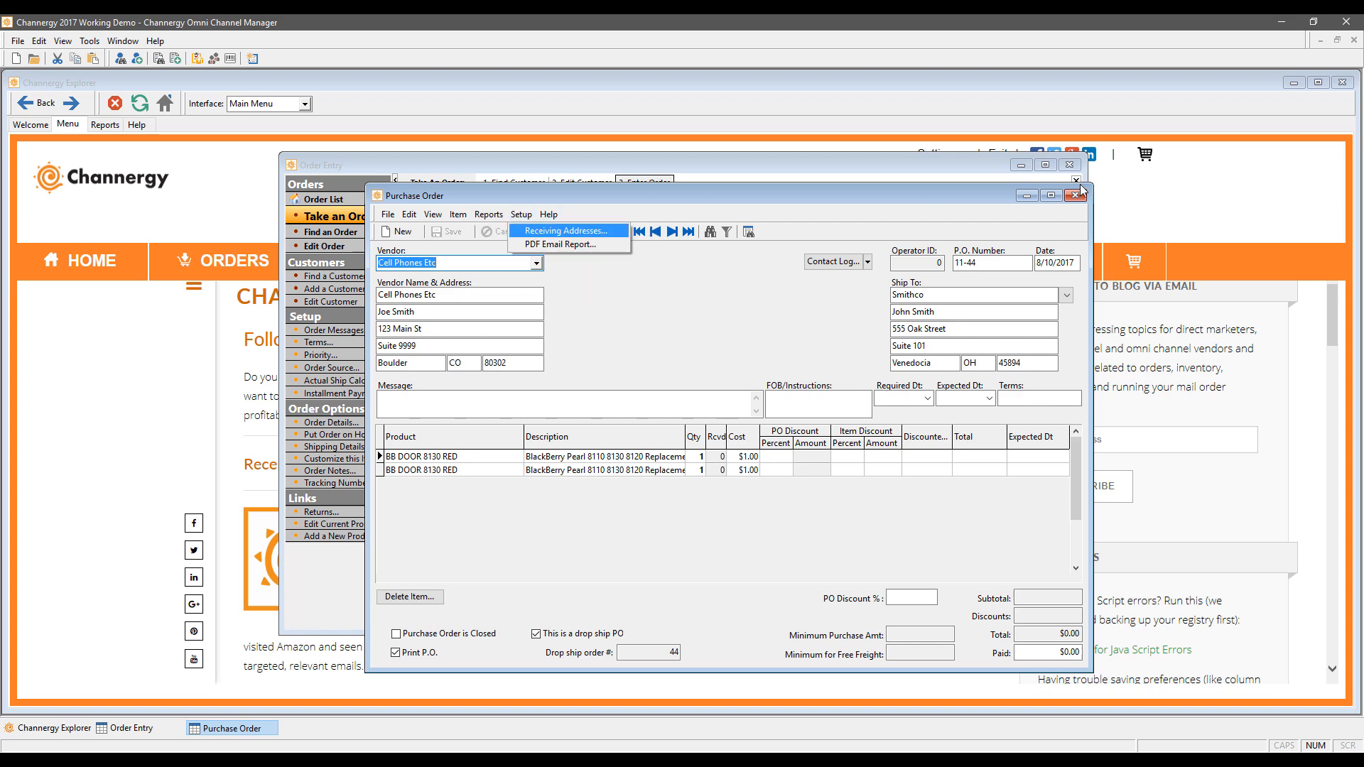
left_click(1052, 178)
left_click(1045, 165)
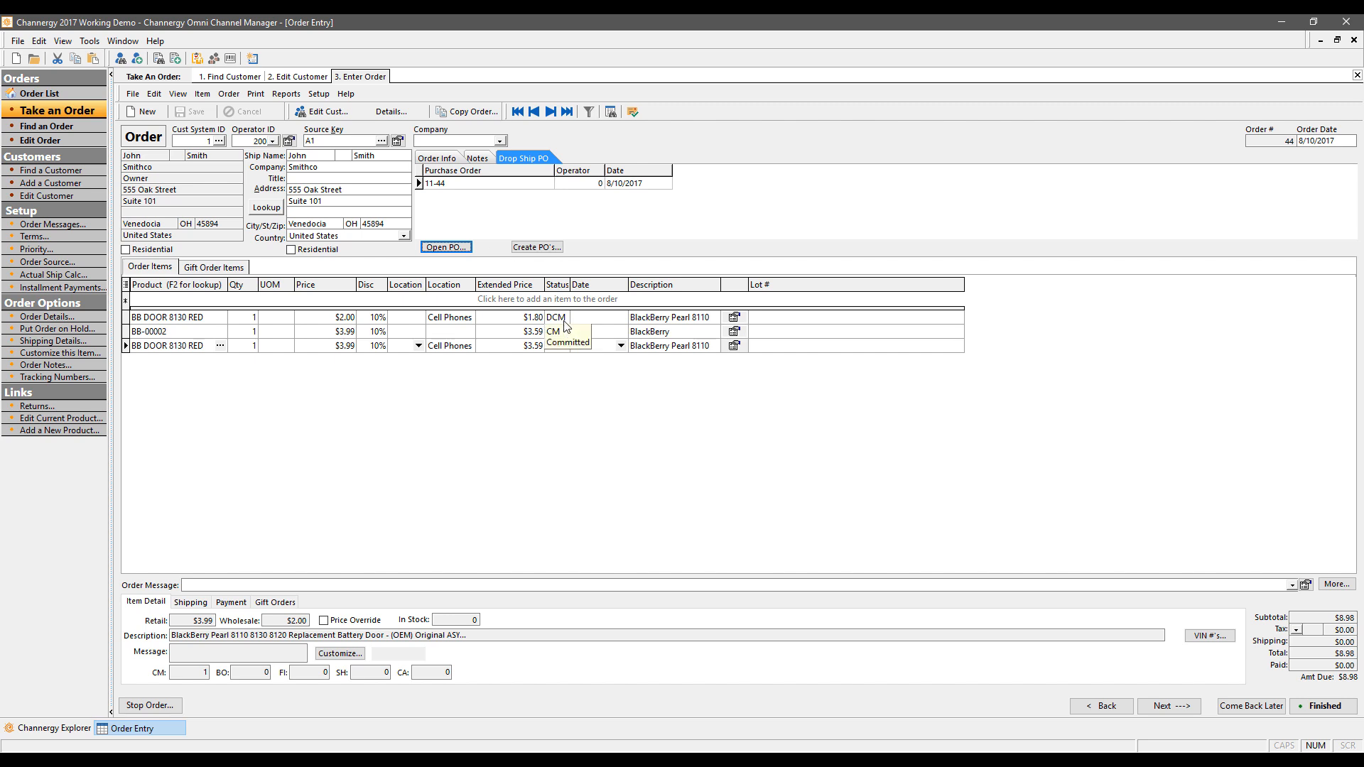
Step: View the Smithco order's customer note, then its shipping details with Ship Ahead and Tax Shipping
mouse_move(557, 315)
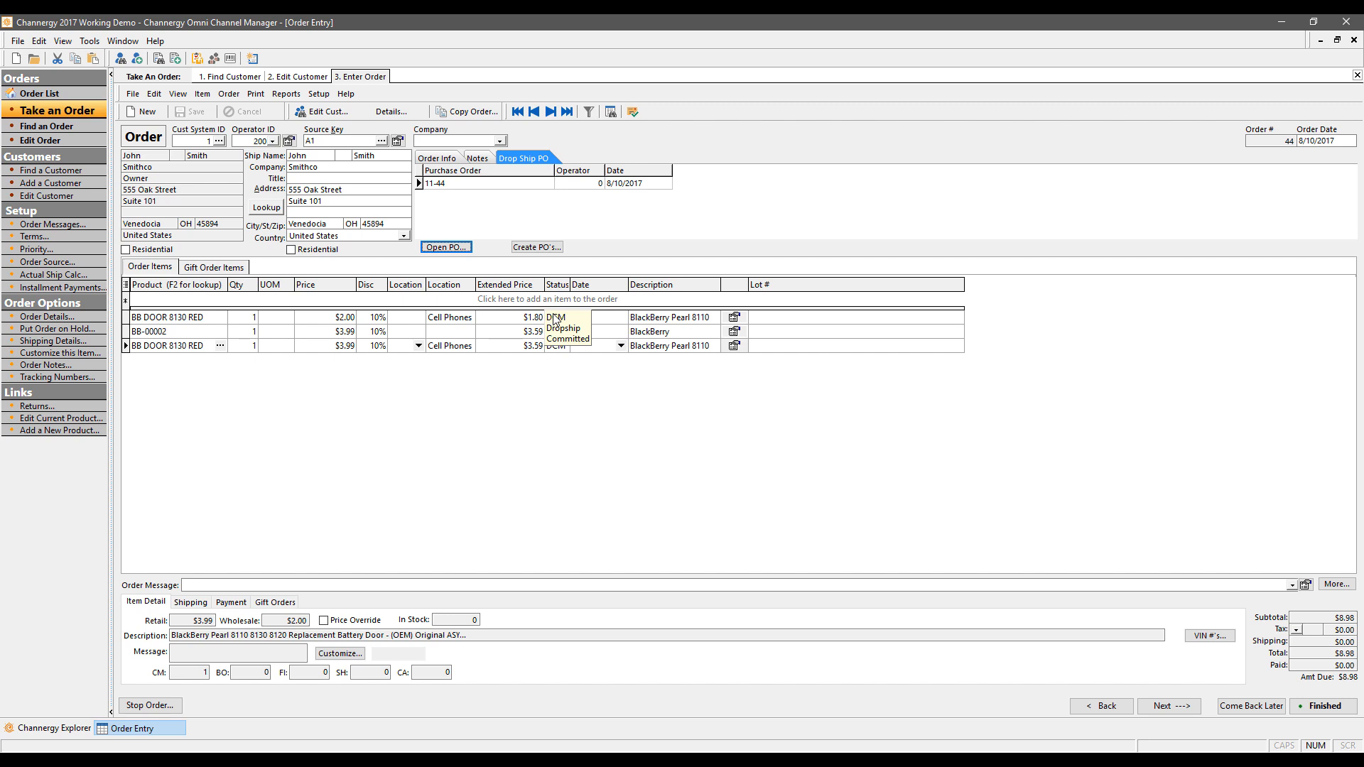
left_click(736, 319)
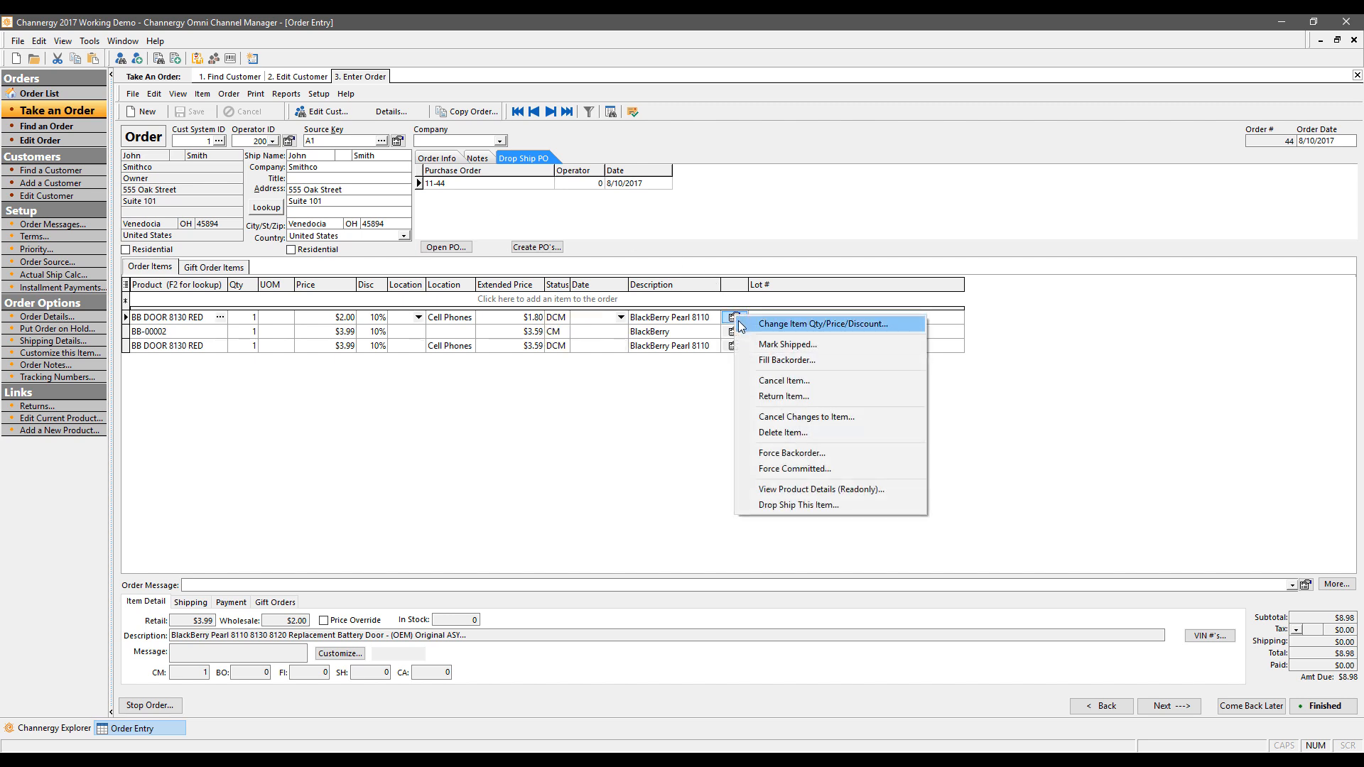
left_click(706, 426)
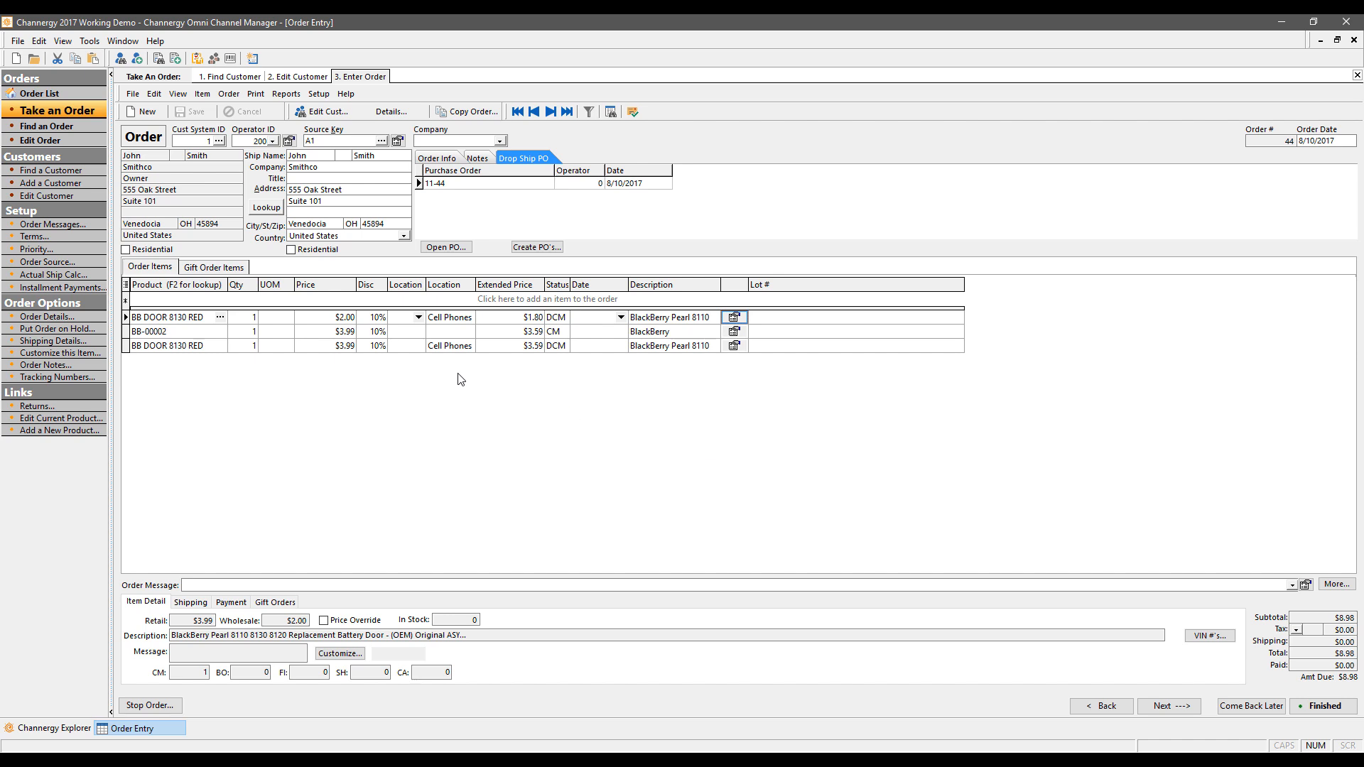
left_click(433, 159)
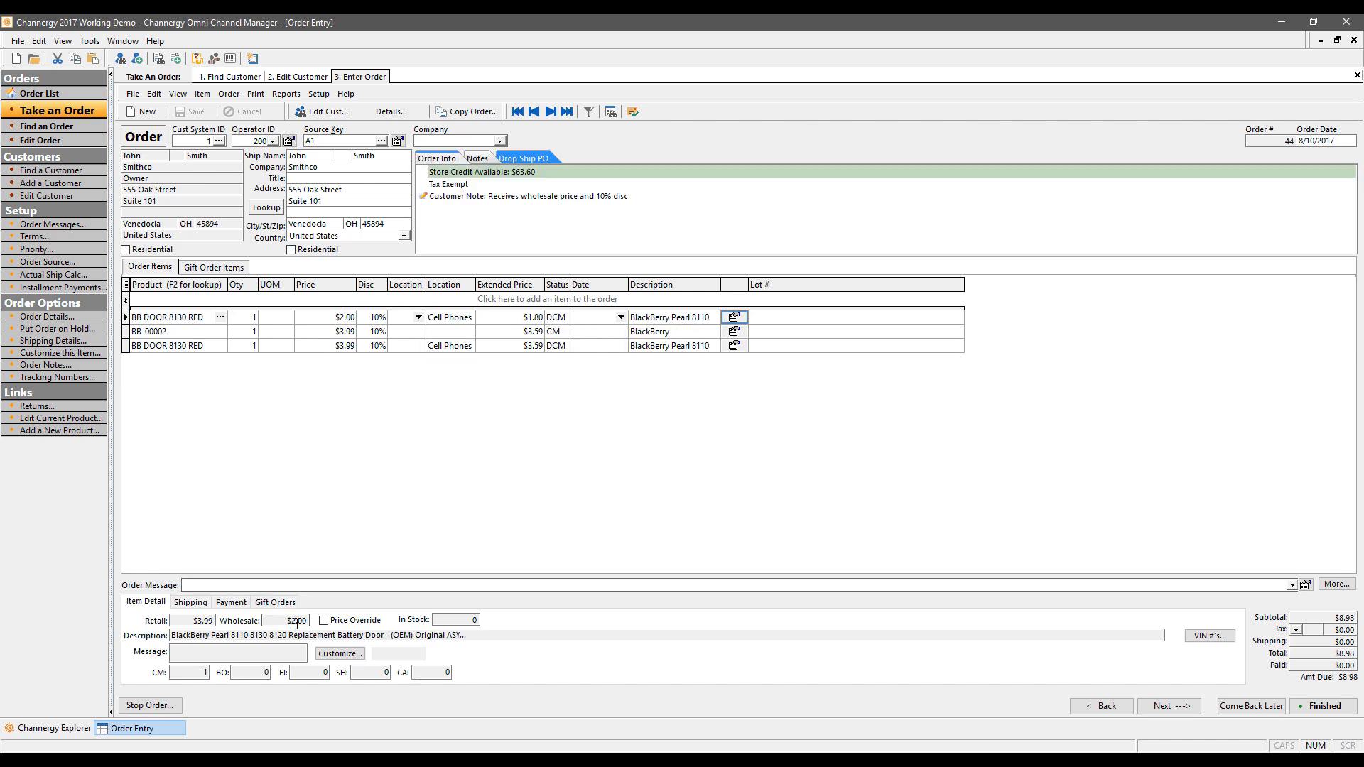
left_click(170, 318)
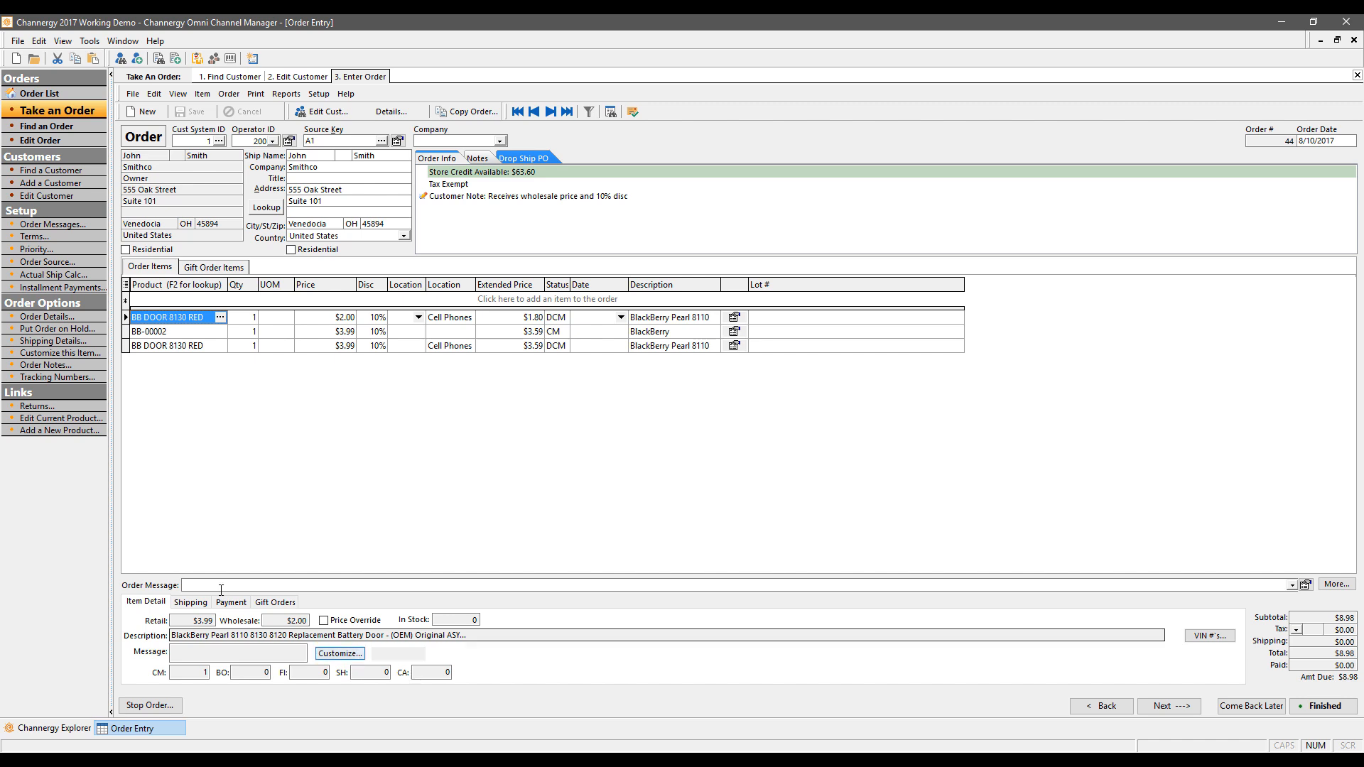
left_click(191, 602)
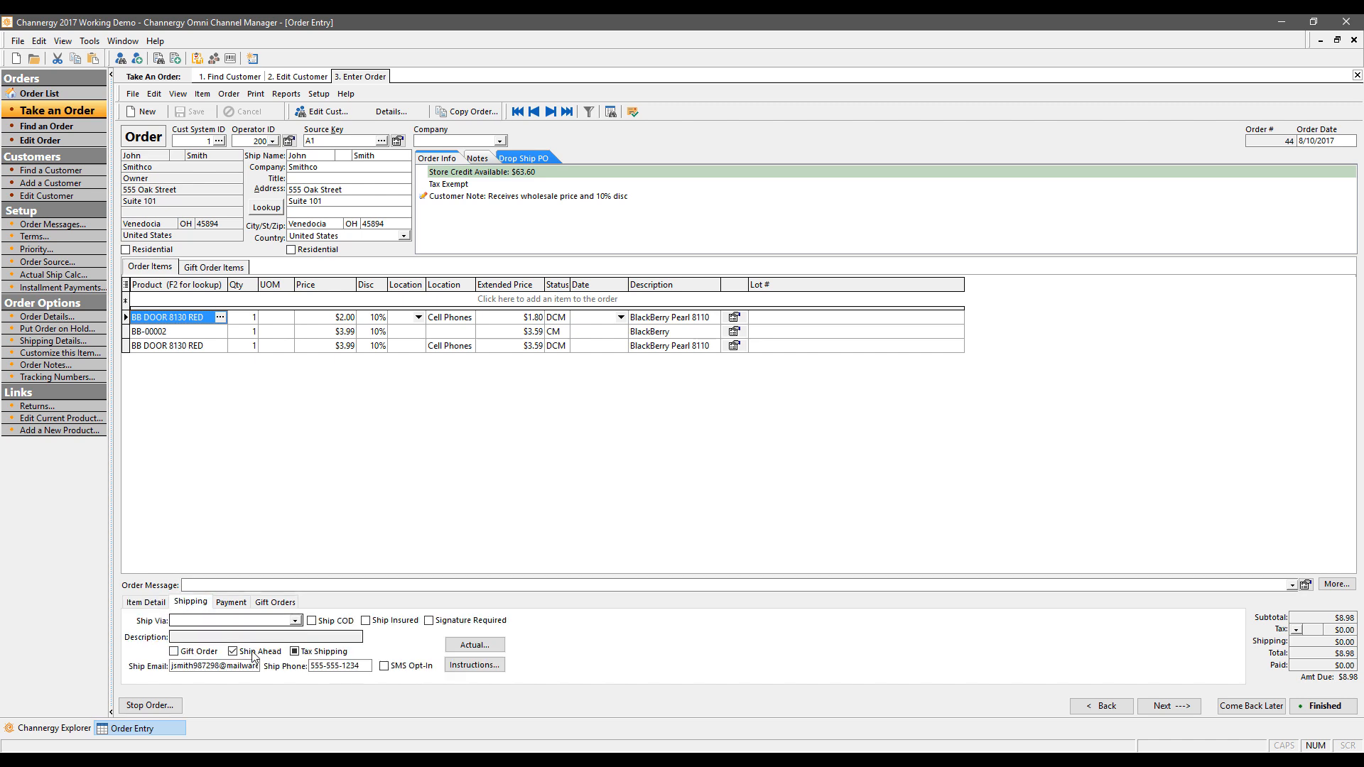
Step: Ship the order via UPS Ground, which adds $10.00 shipping and makes the total $18.98
left_click(294, 621)
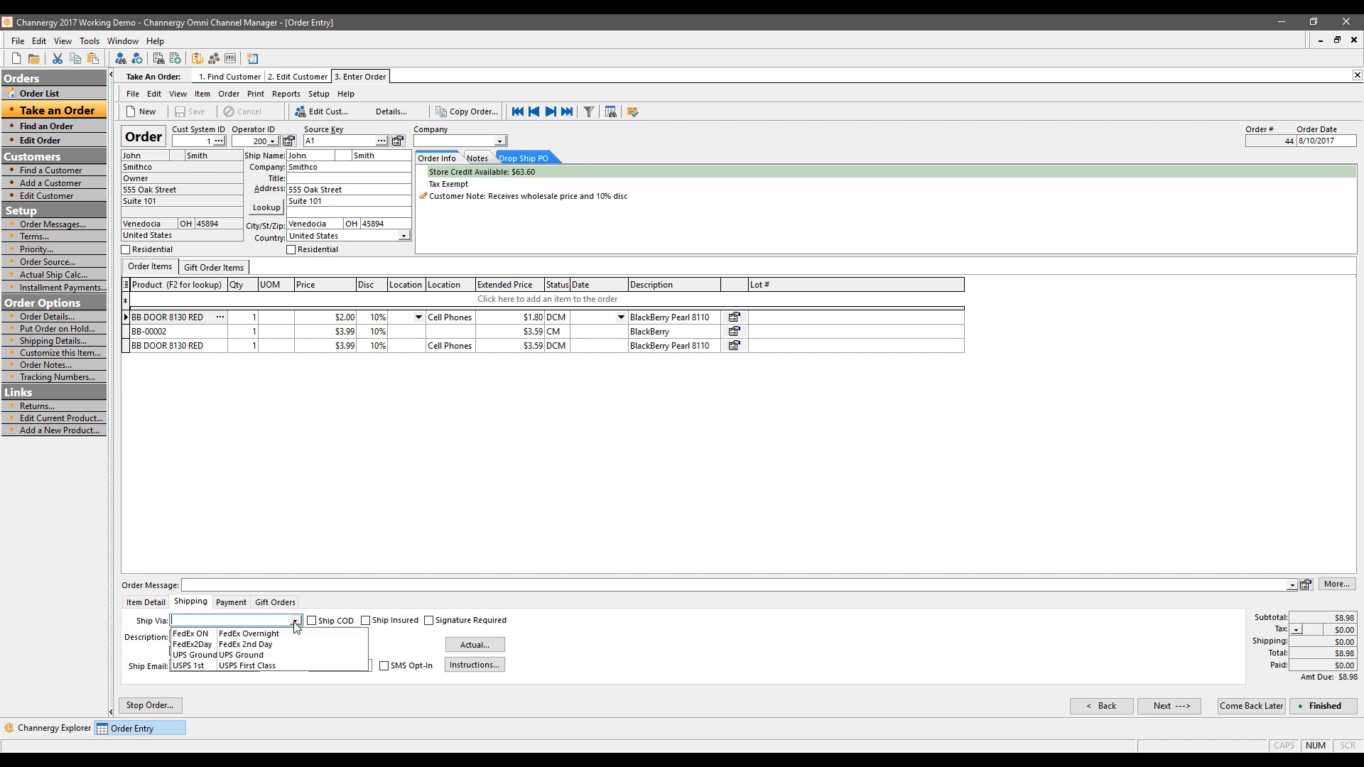
left_click(206, 655)
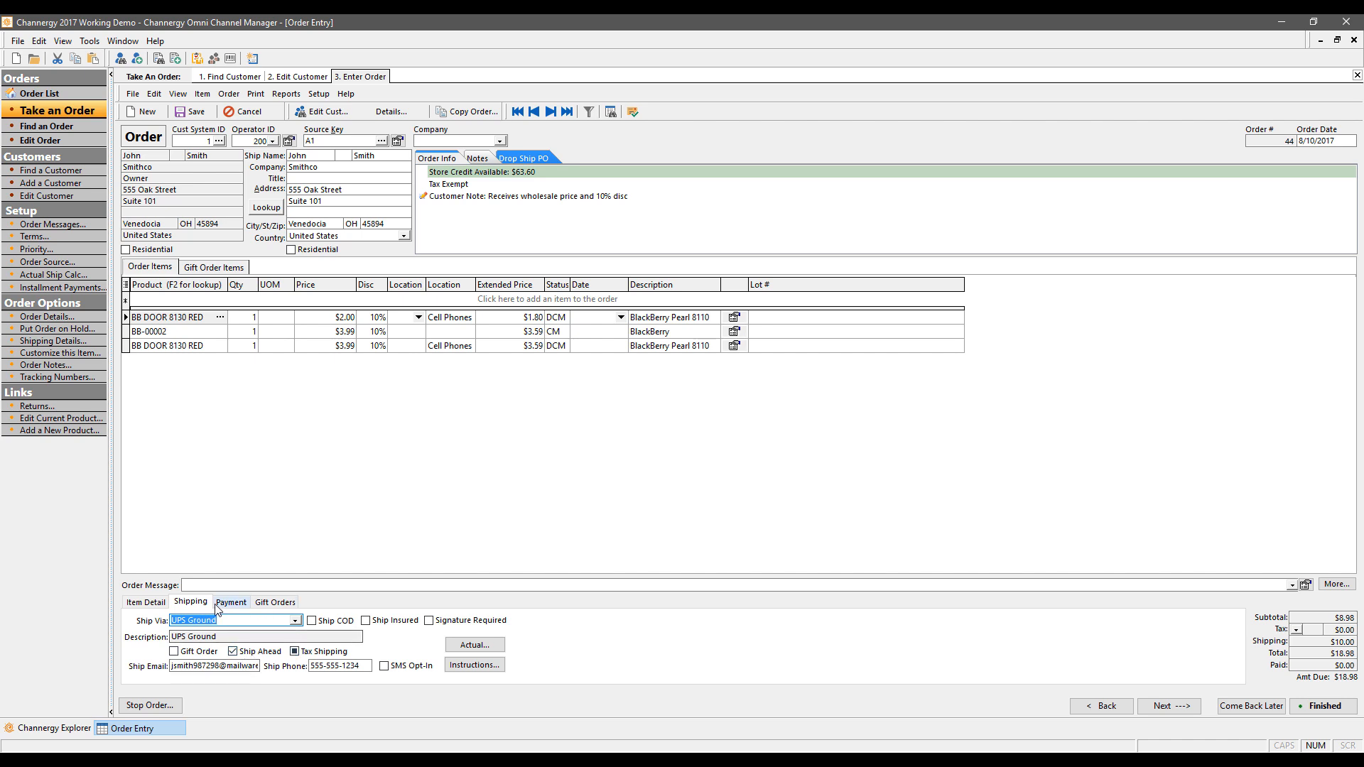
Step: Edit the order's $18.98 Credit payment and look up the customer's saved credit cards
left_click(238, 604)
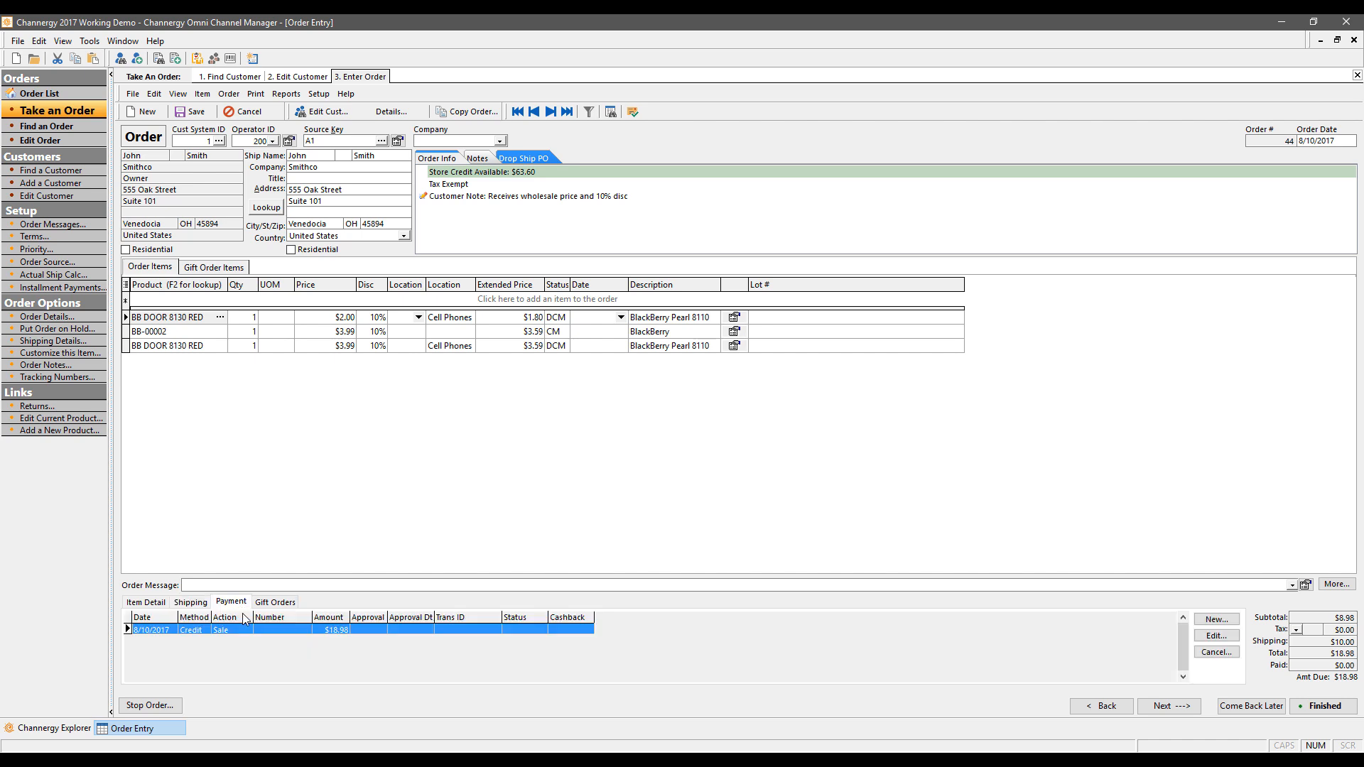
left_click(1215, 636)
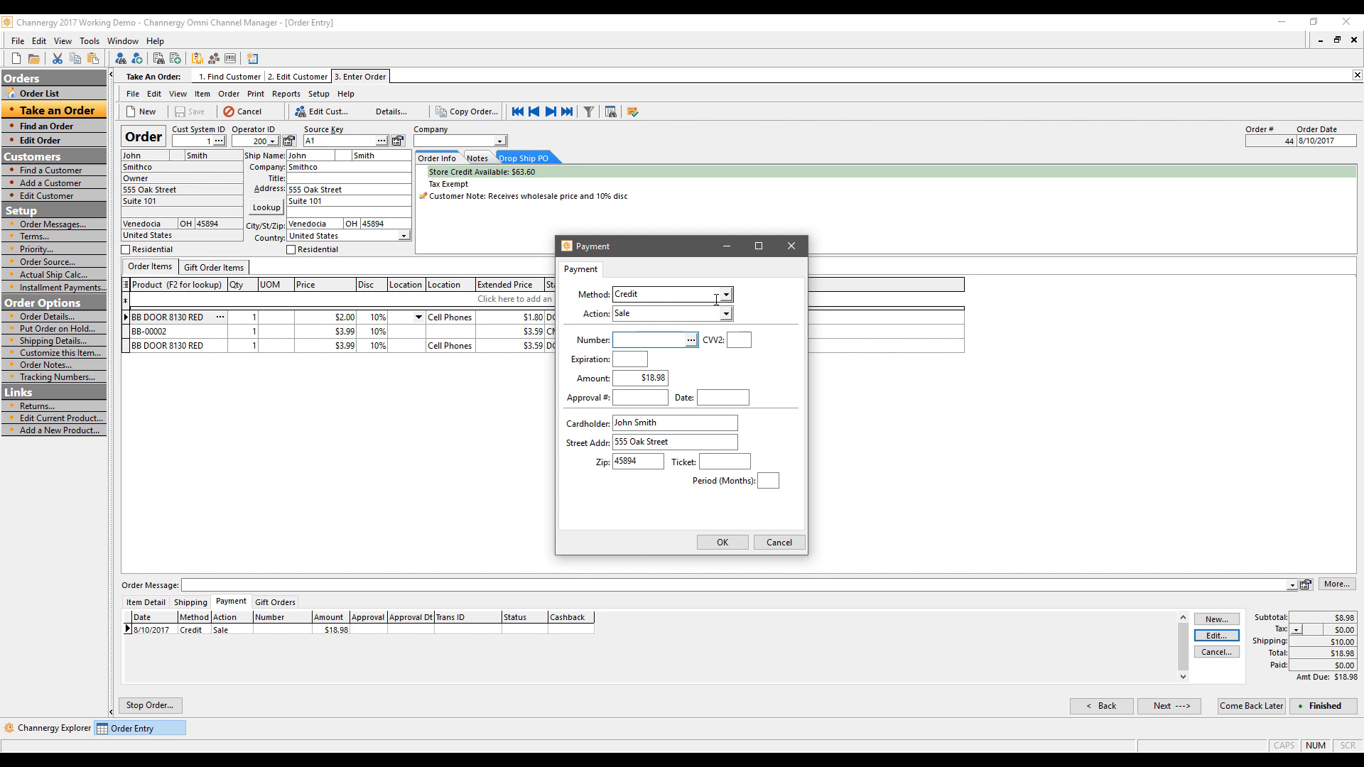
left_click(708, 293)
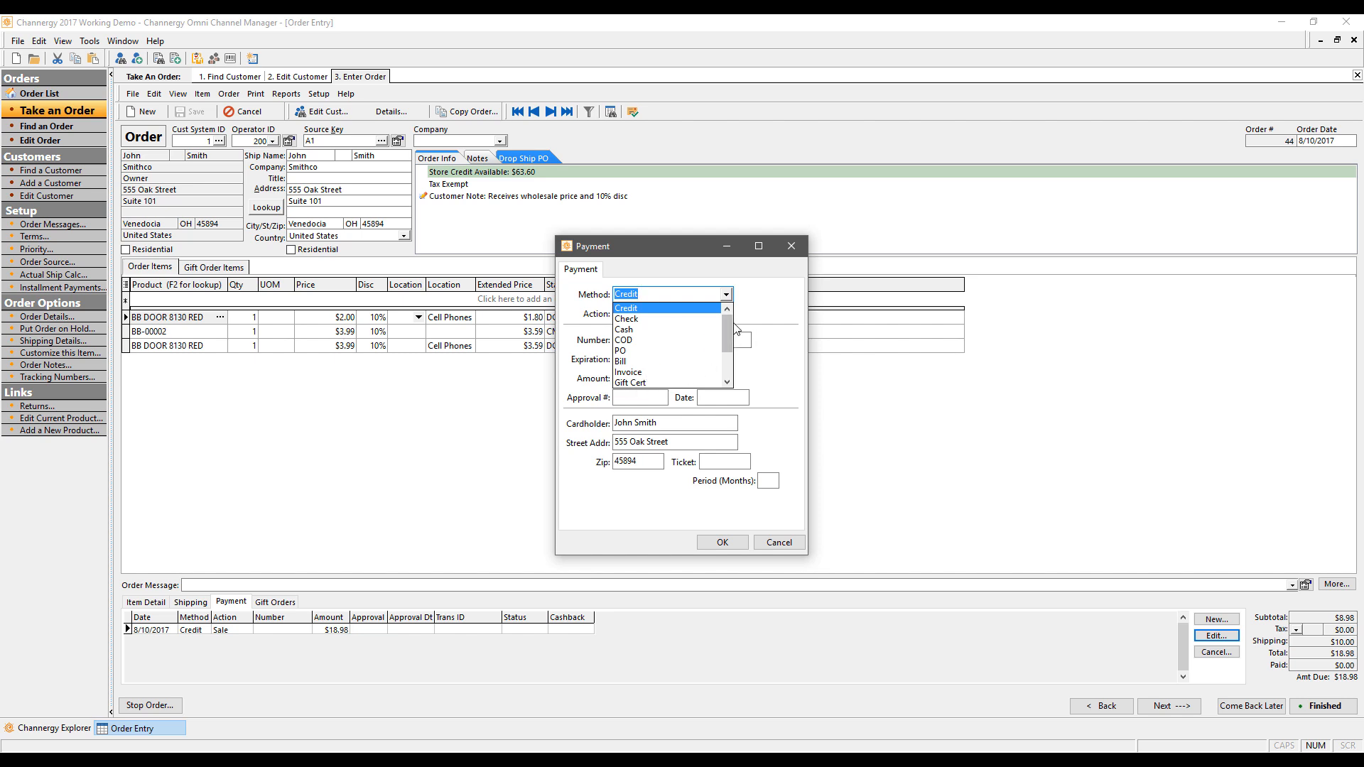
left_click_drag(727, 331, 727, 377)
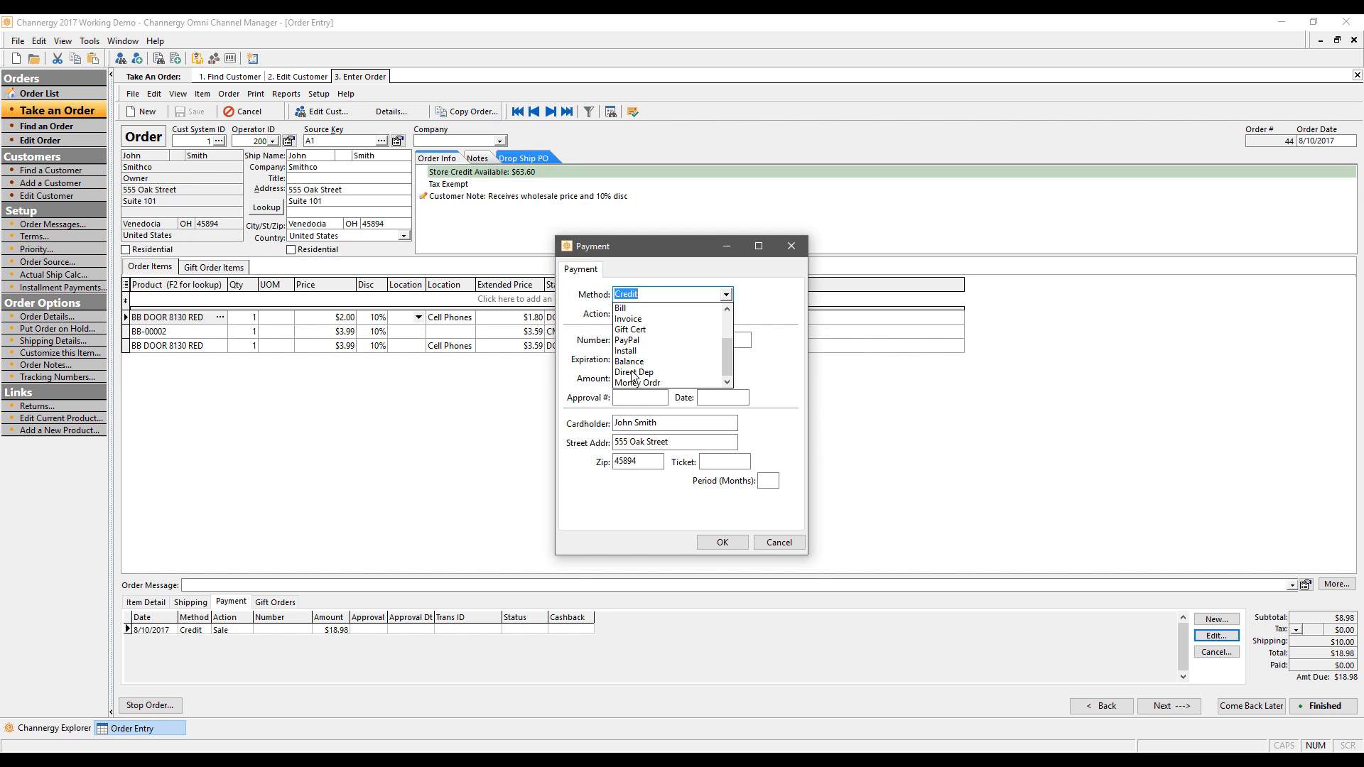
left_click(773, 306)
left_click(695, 341)
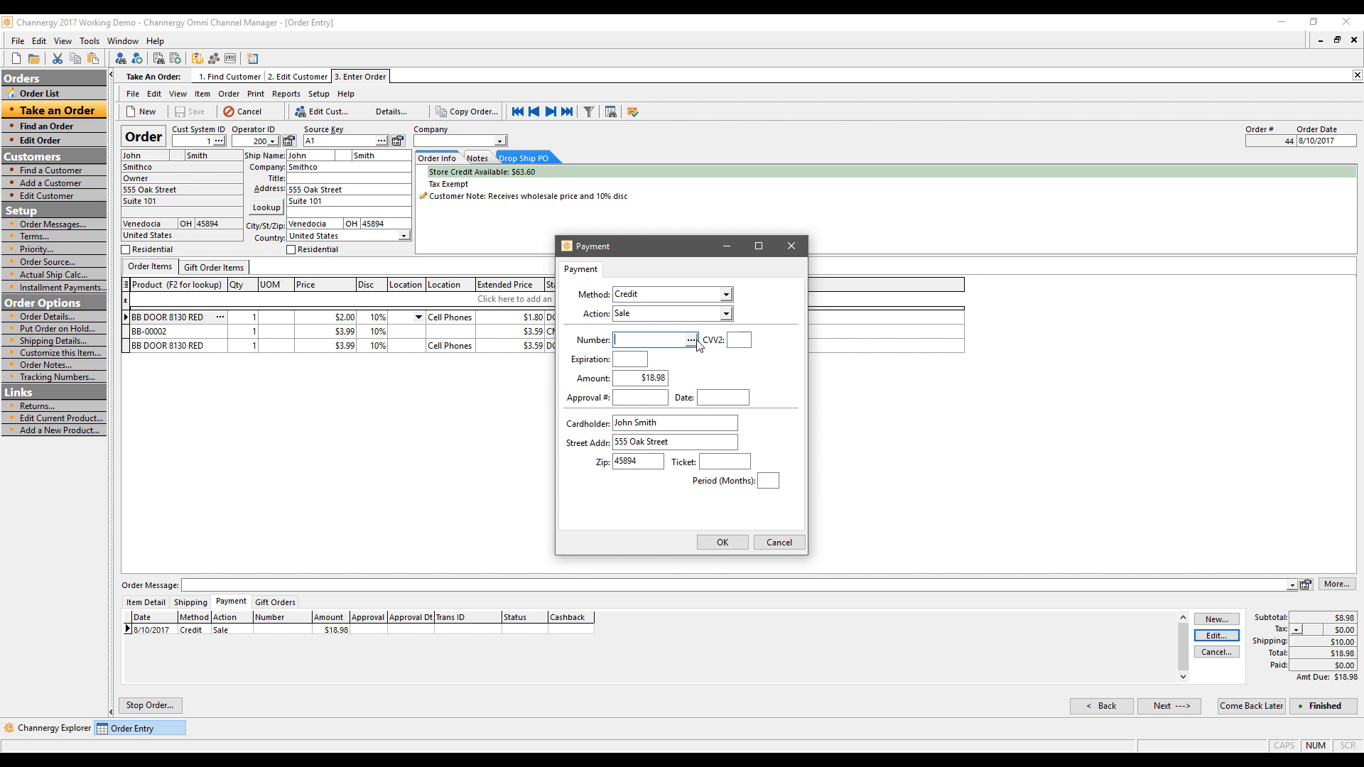
left_click(693, 340)
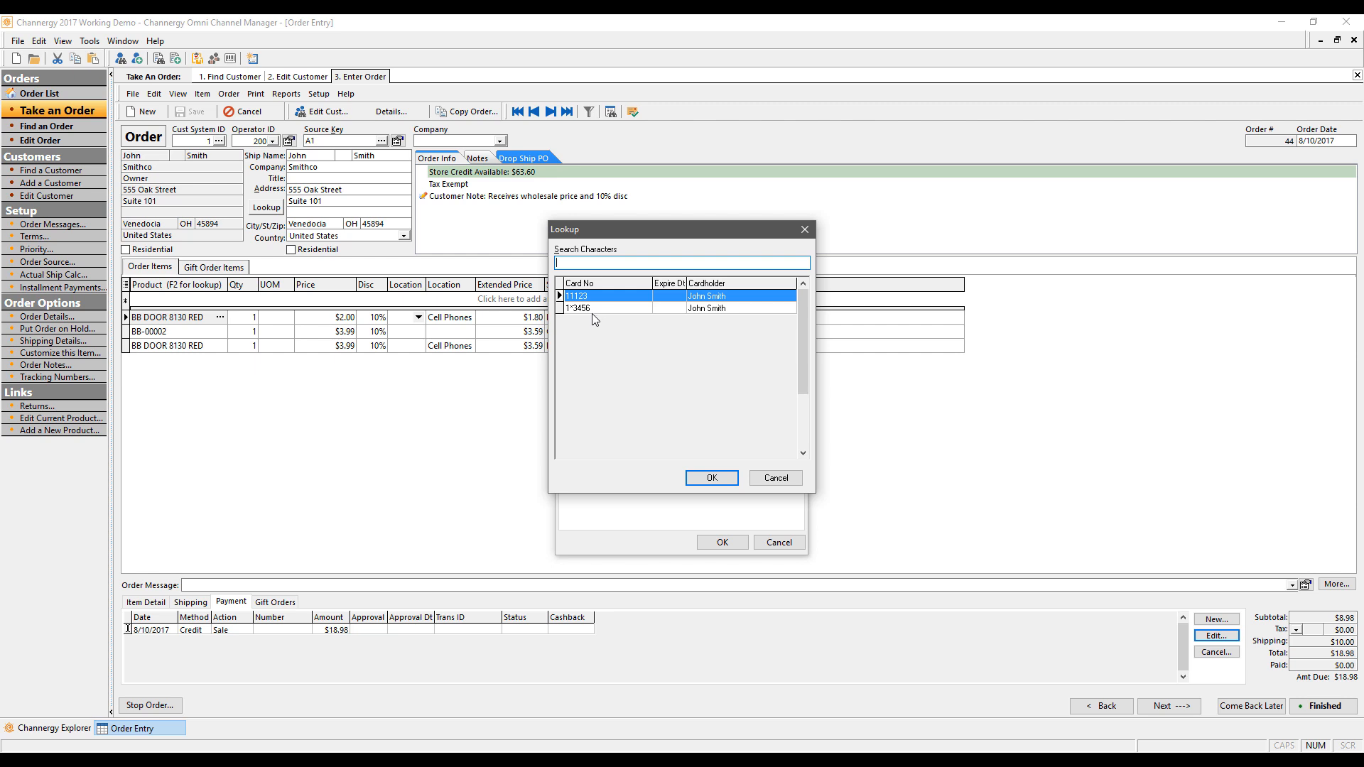
Step: Charge the payment to the customer's second saved card with approval number 123
left_click(595, 309)
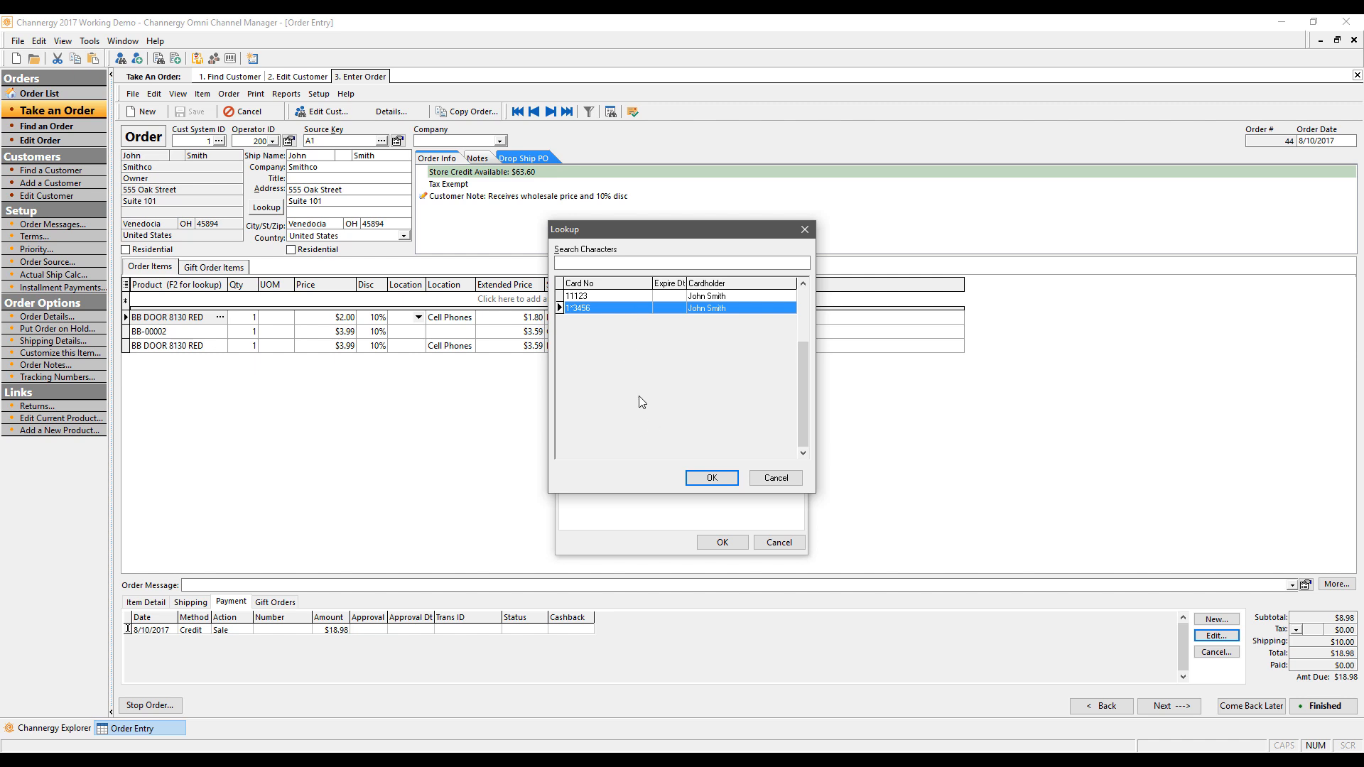
left_click(711, 478)
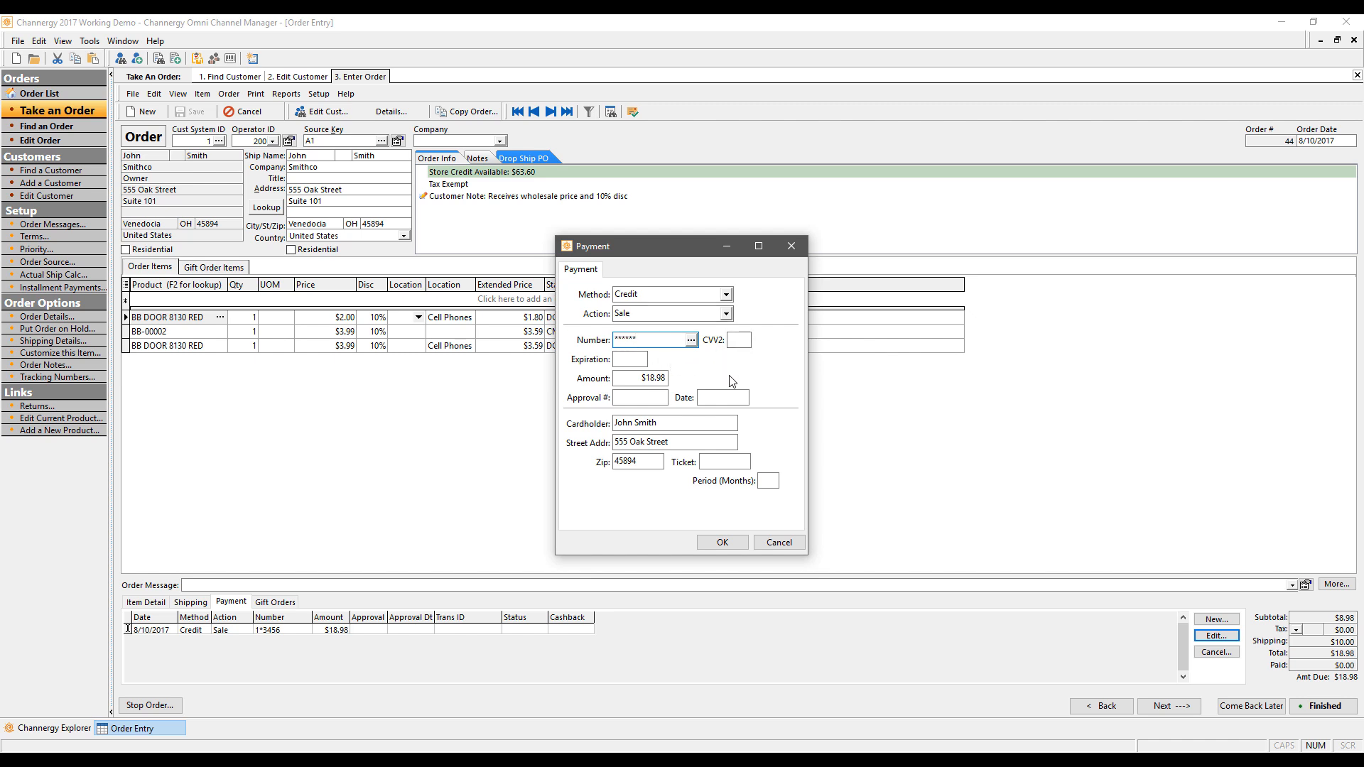
left_click(659, 398)
type("123")
left_click(722, 542)
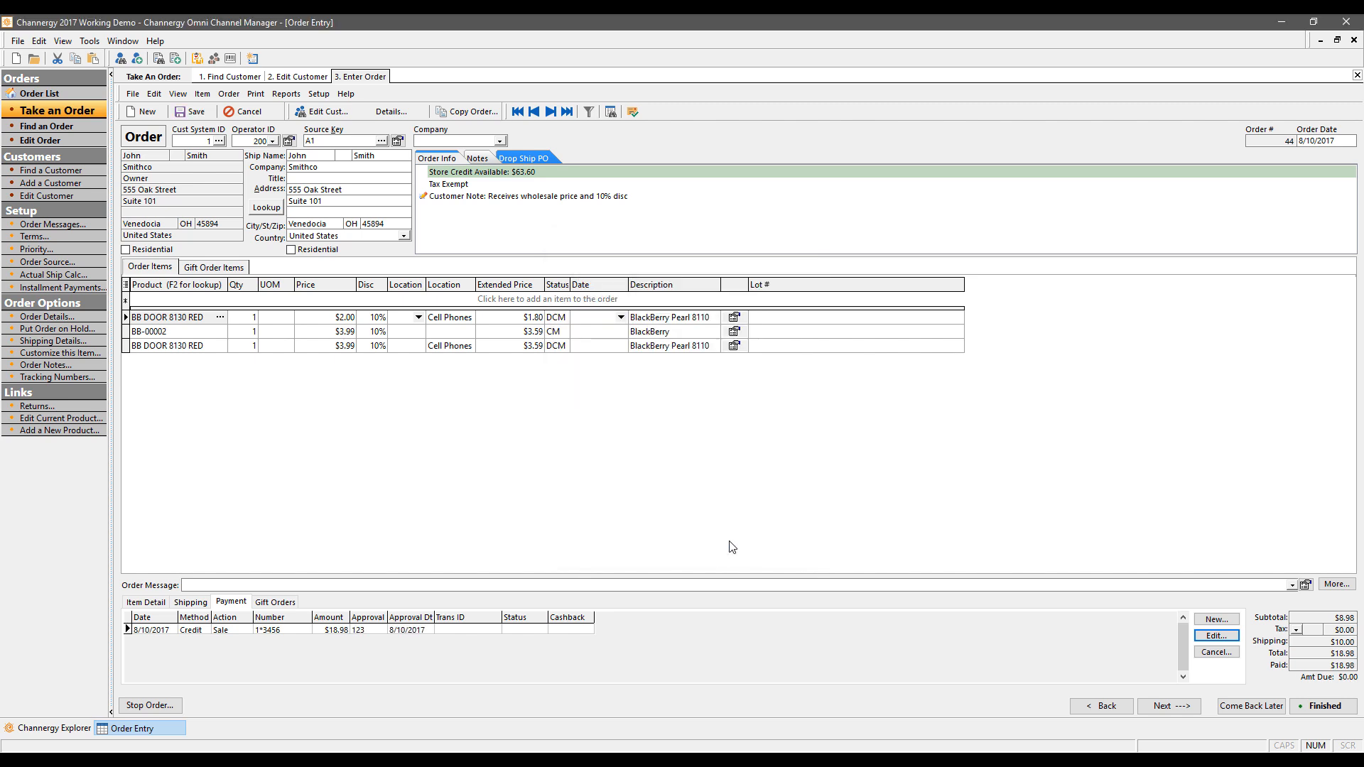
Step: Discard the extra blank payment and view the Item Detail for BB DOOR 8130 RED
left_click(1197, 619)
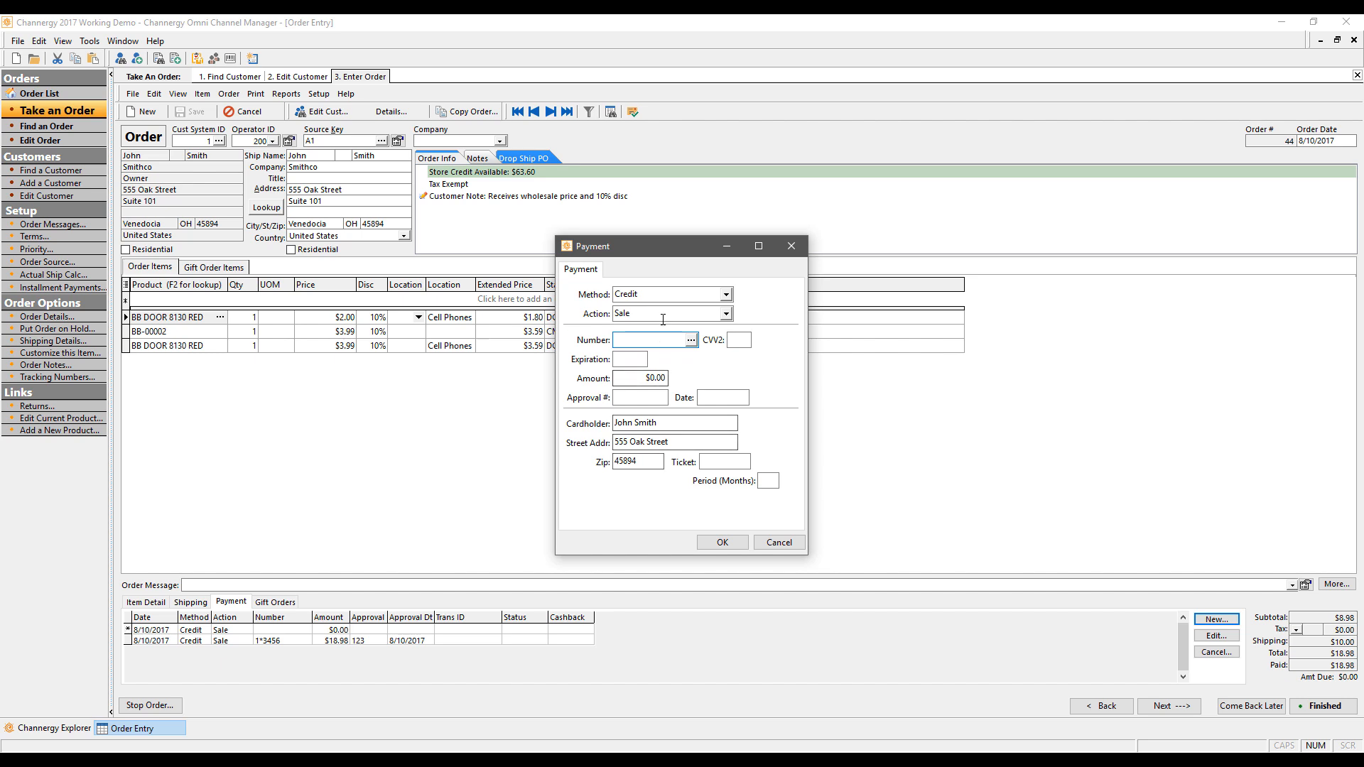
left_click(795, 246)
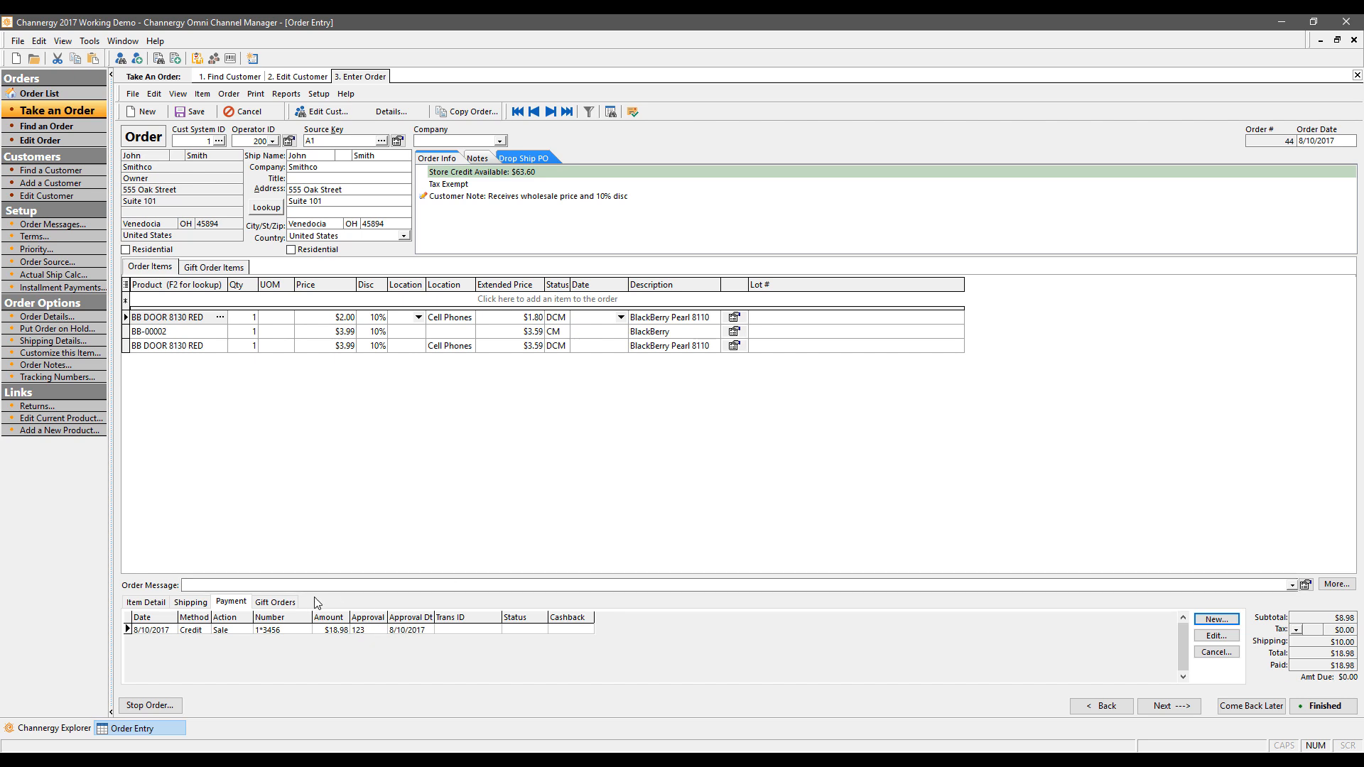
left_click(154, 606)
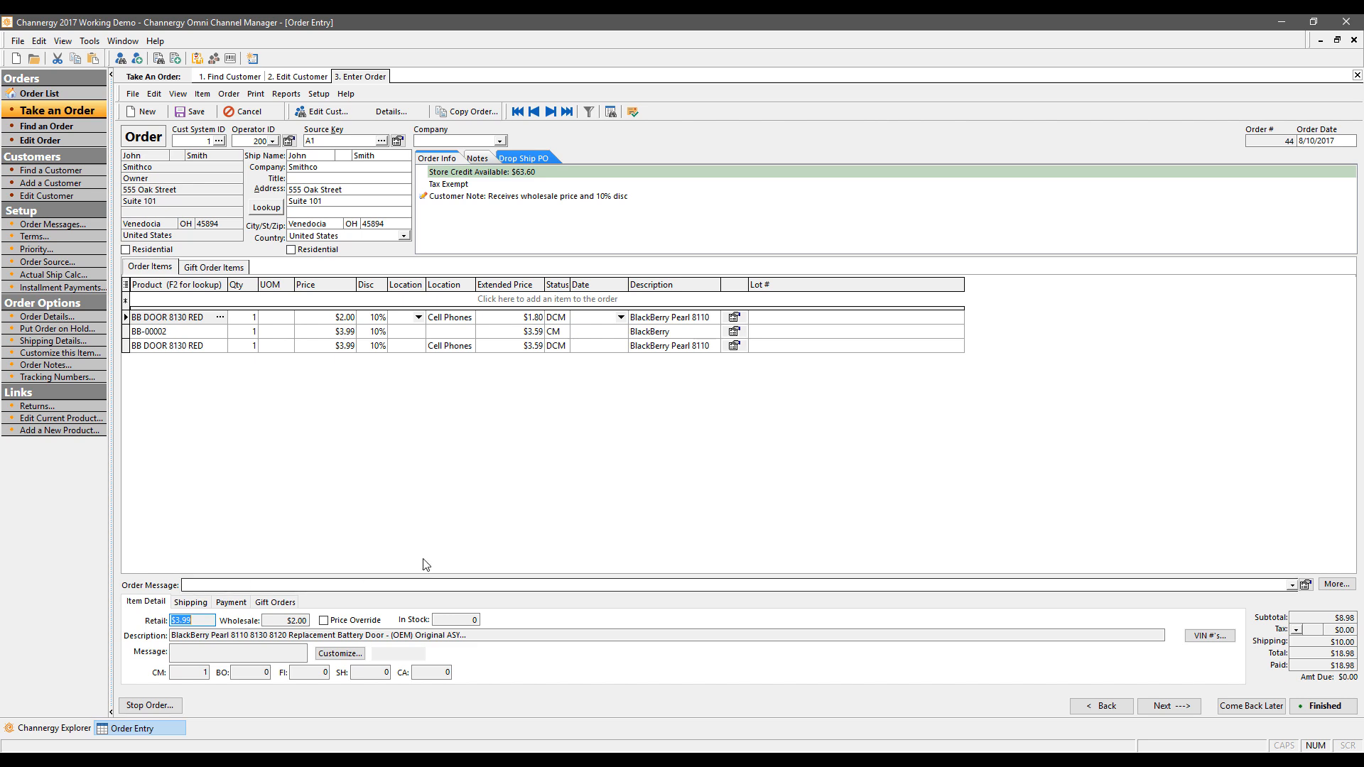
Step: Enter 'Thanks Joh' as the thank-you order message
left_click(498, 583)
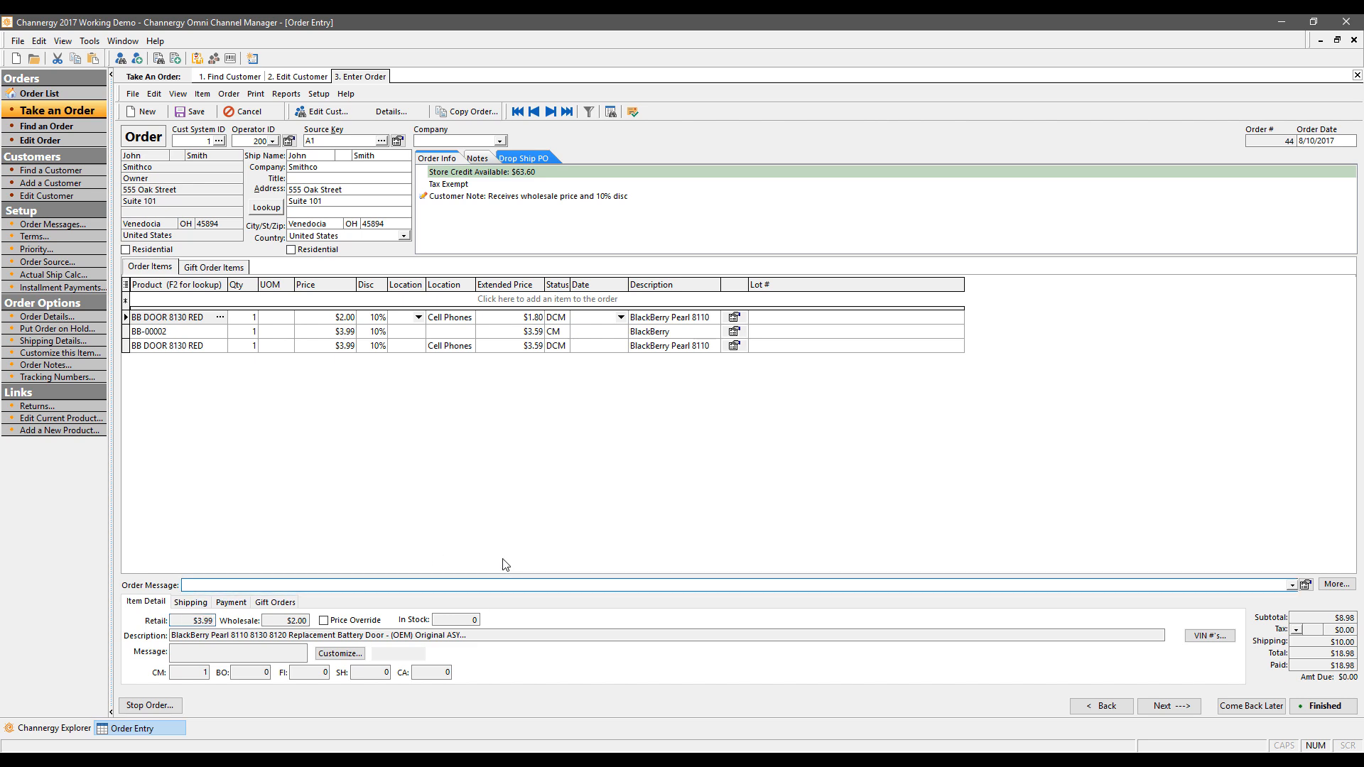
type("Thanks John")
left_click(1346, 585)
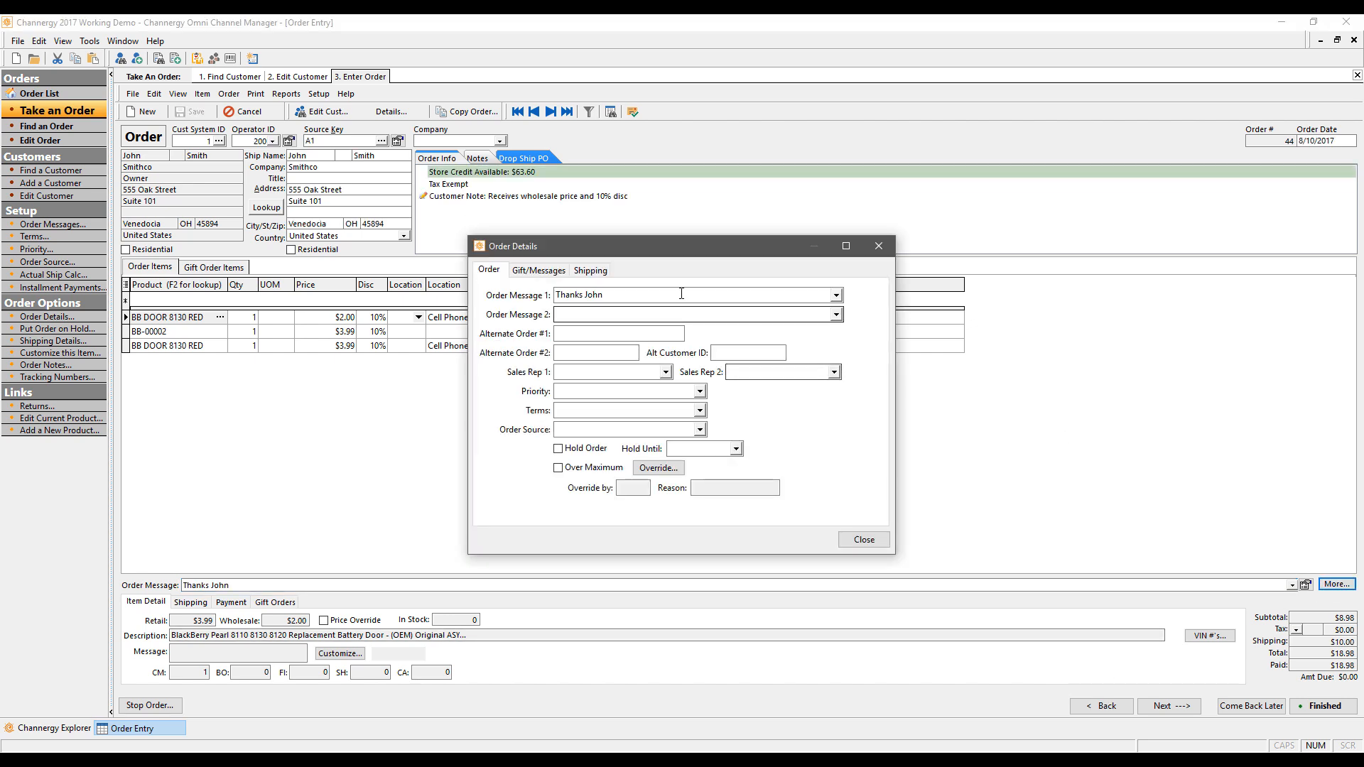
Step: In Order Details, check the second message choices and review the thank-you message text
left_click(836, 315)
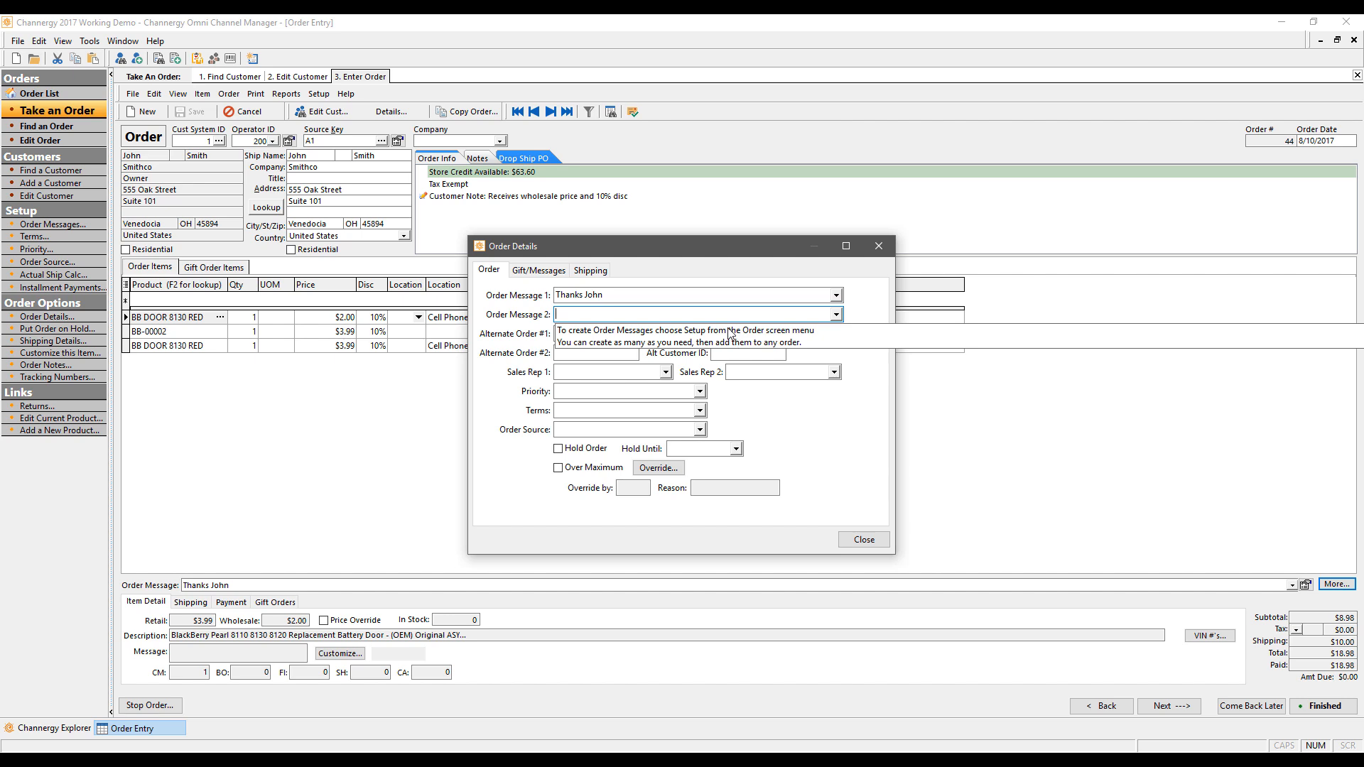
left_click(733, 269)
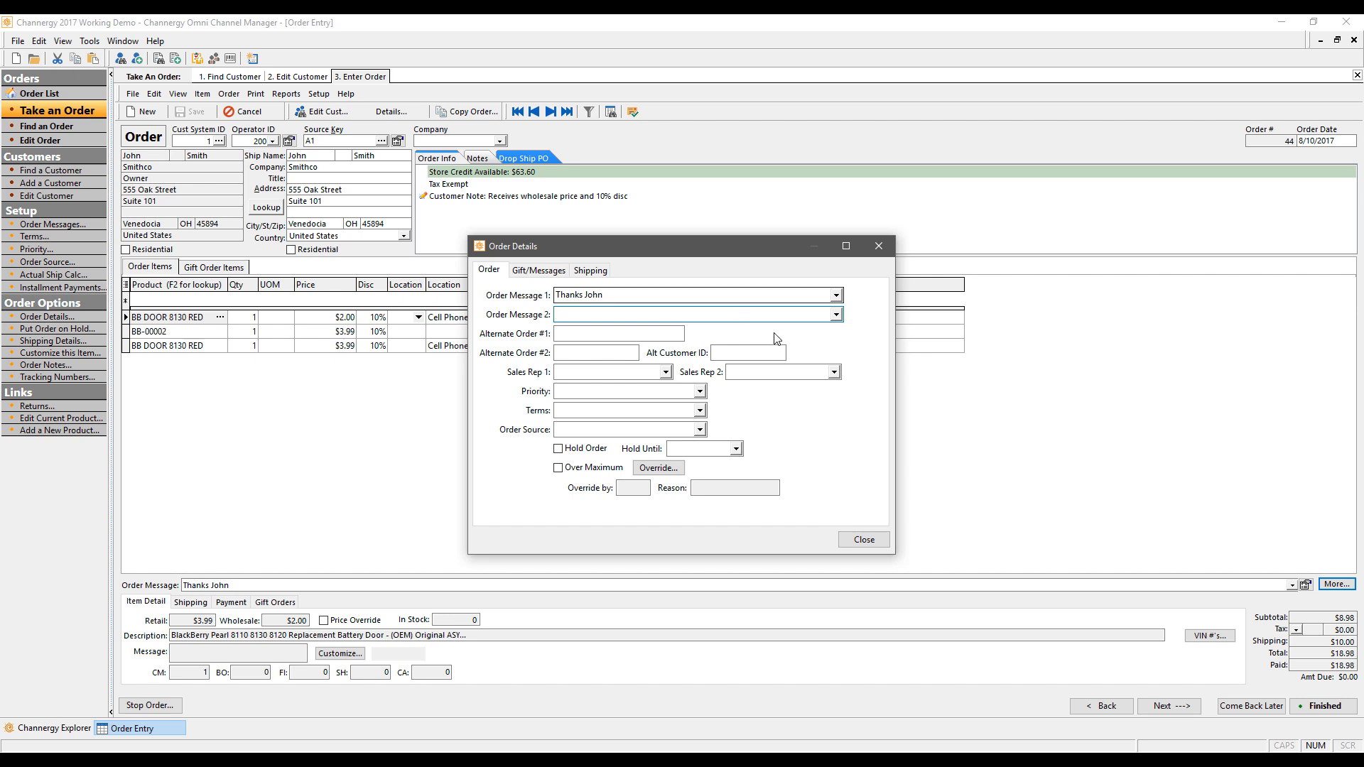
left_click_drag(640, 295, 556, 320)
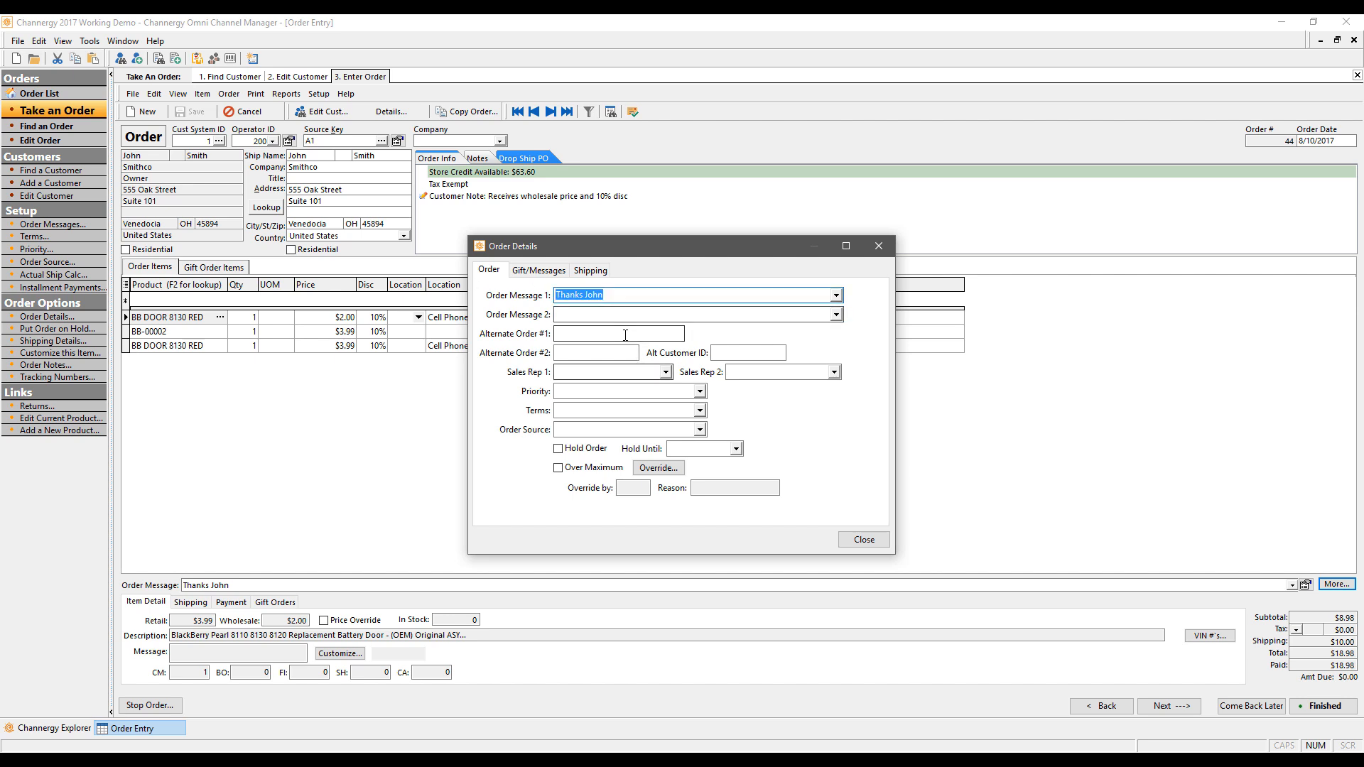
left_click(615, 313)
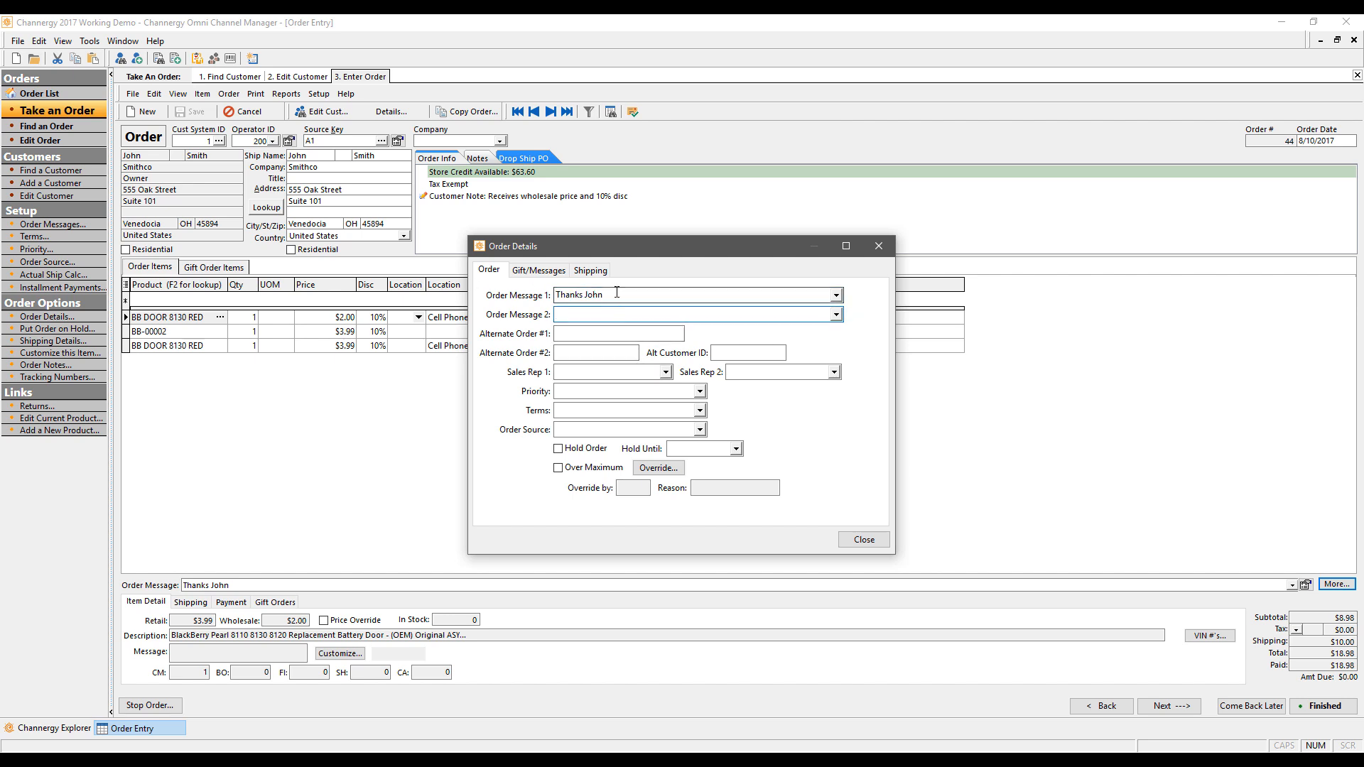
left_click(485, 269)
left_click(638, 318)
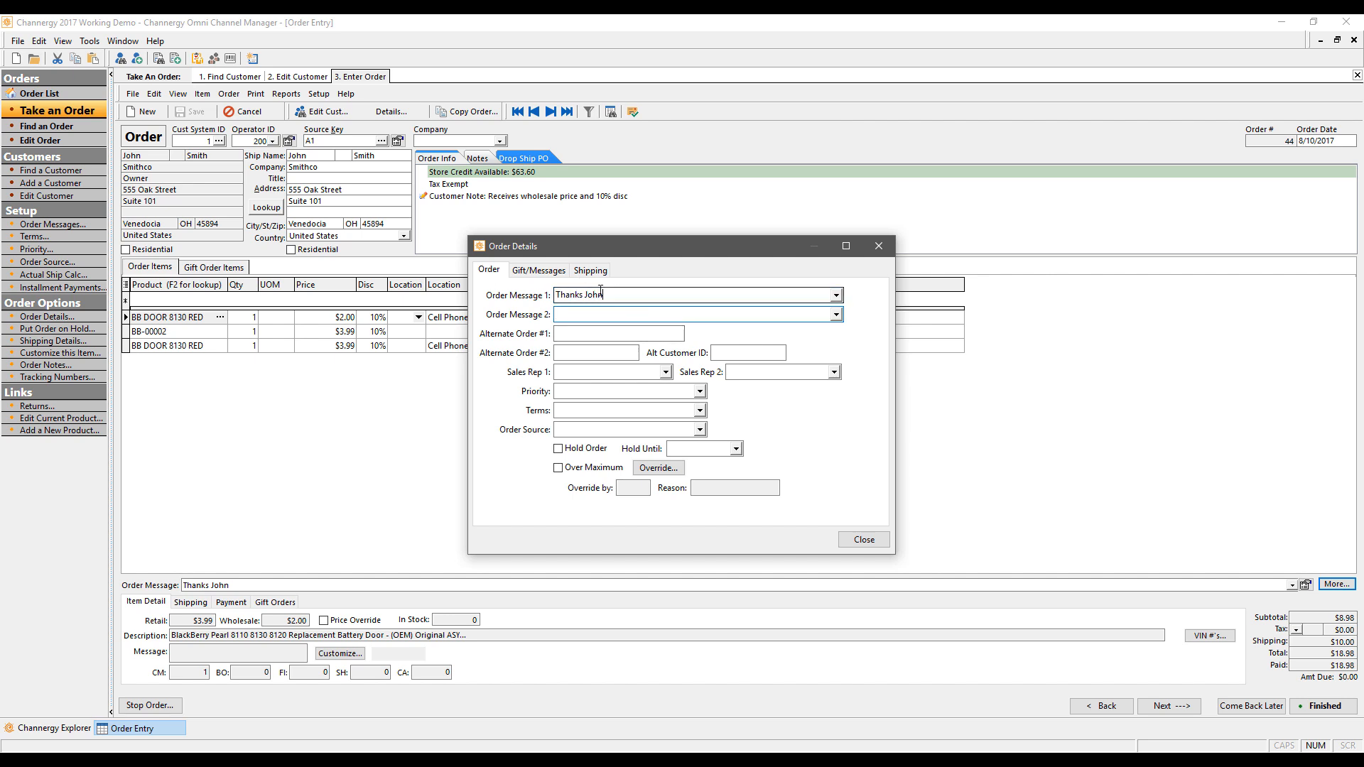
left_click_drag(603, 294, 474, 257)
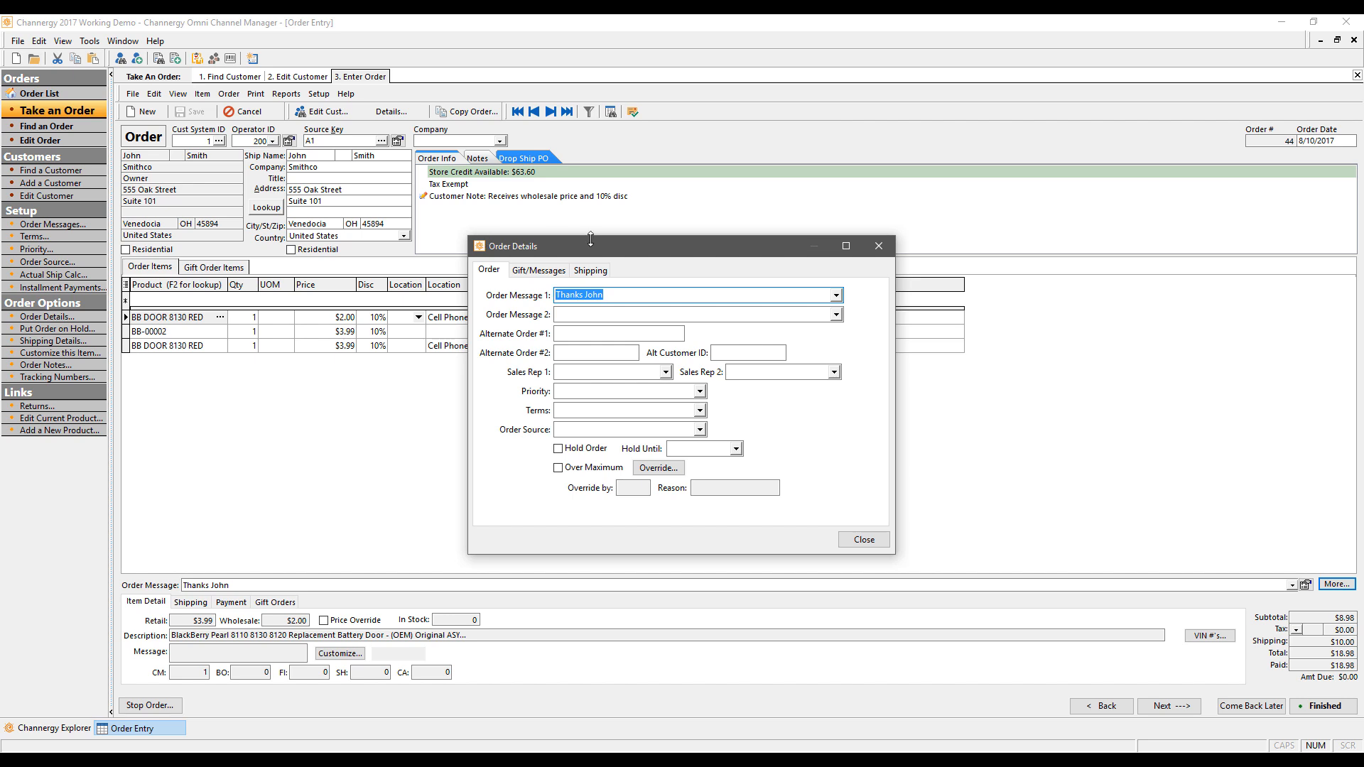
left_click(636, 313)
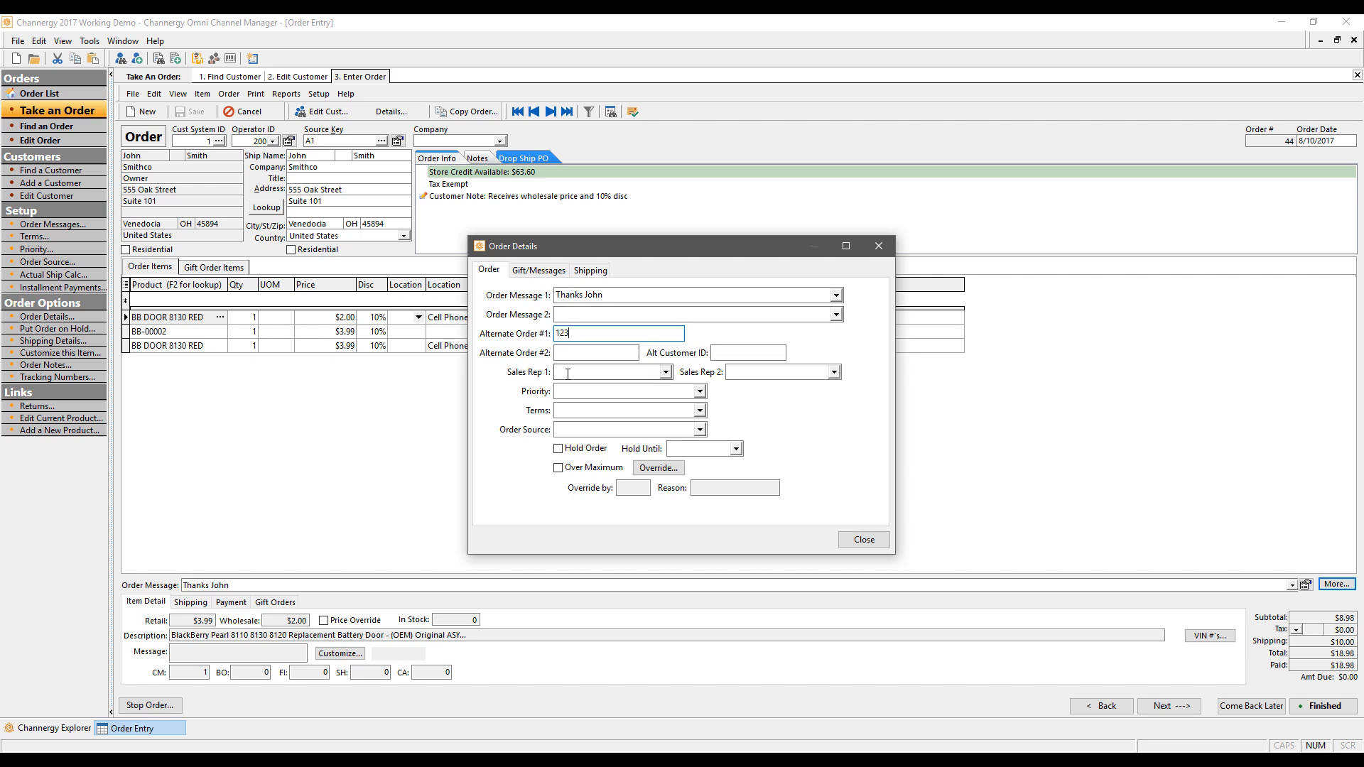
Step: Give the order sales rep 100, Rush priority and Net 30 terms, and tick Hold Order
left_click(665, 372)
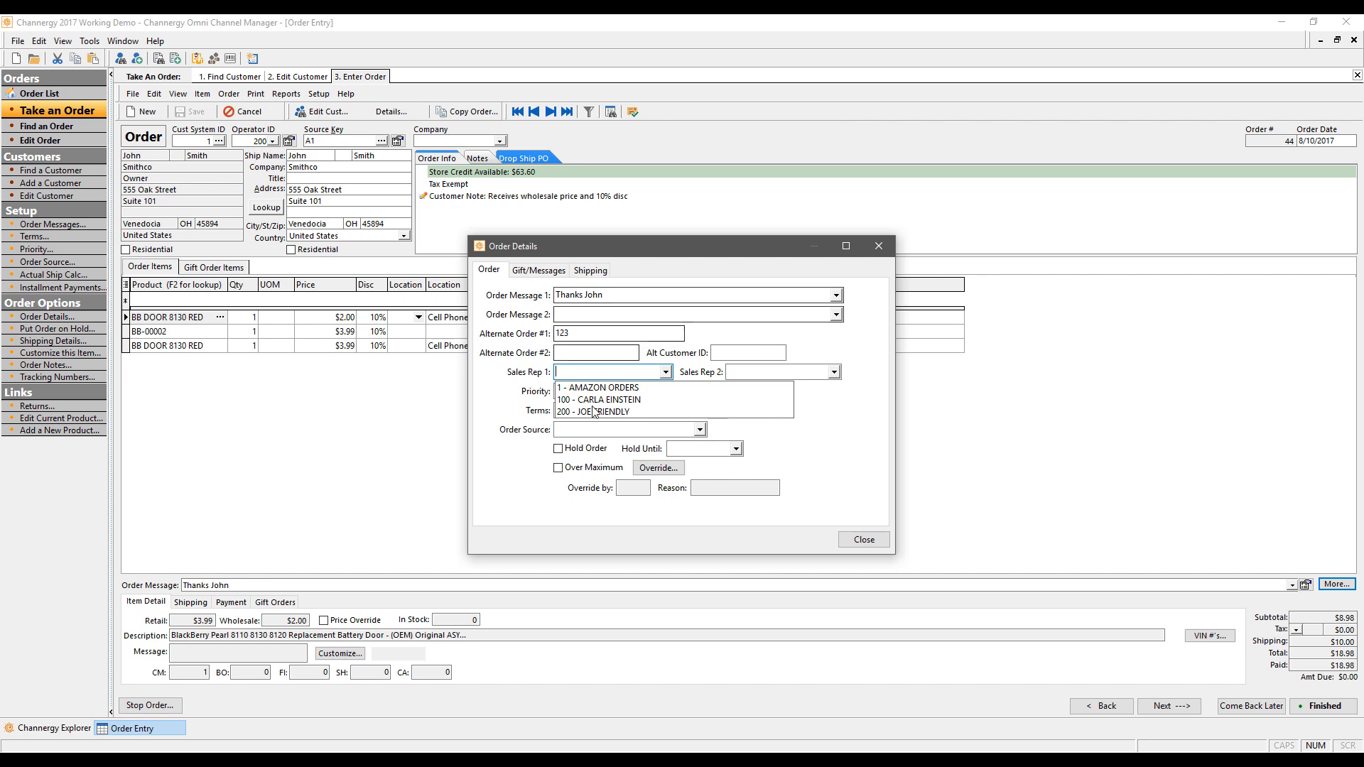
left_click(615, 400)
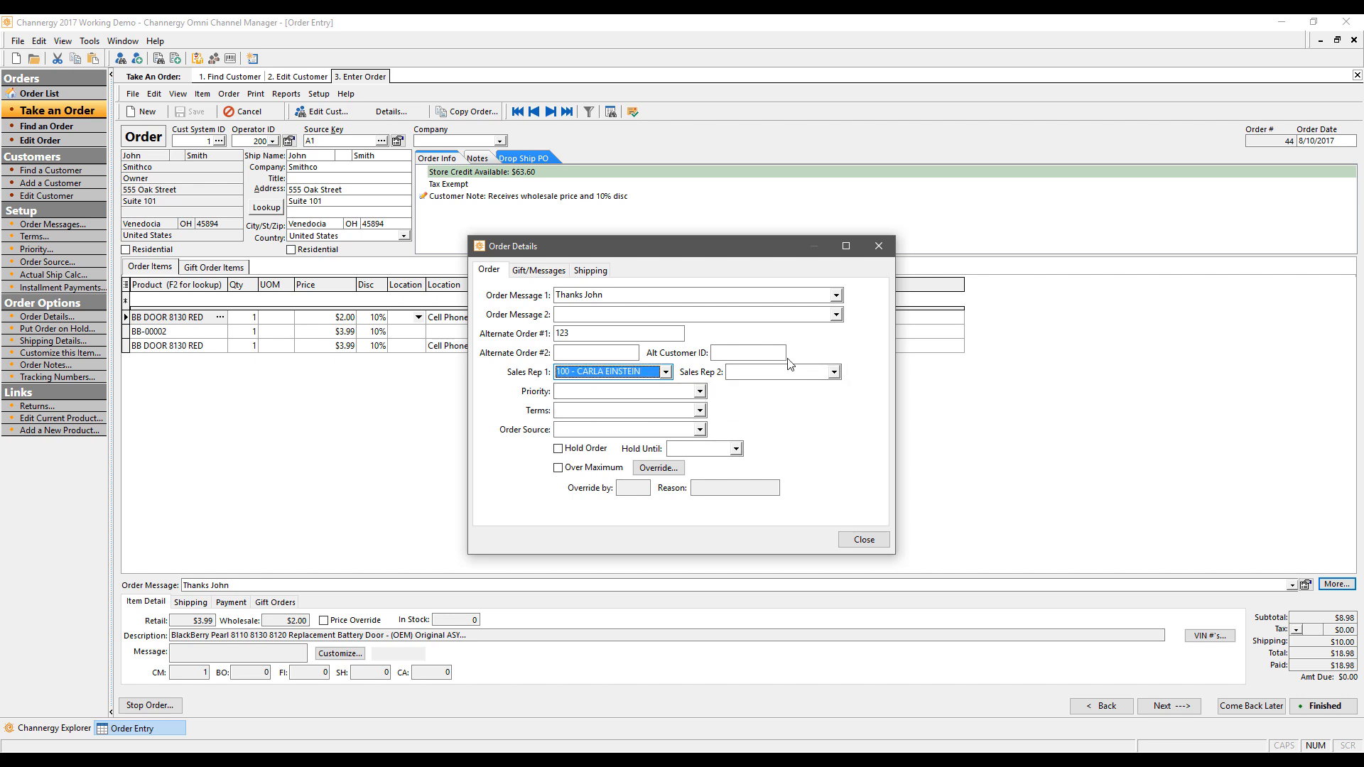
left_click(700, 392)
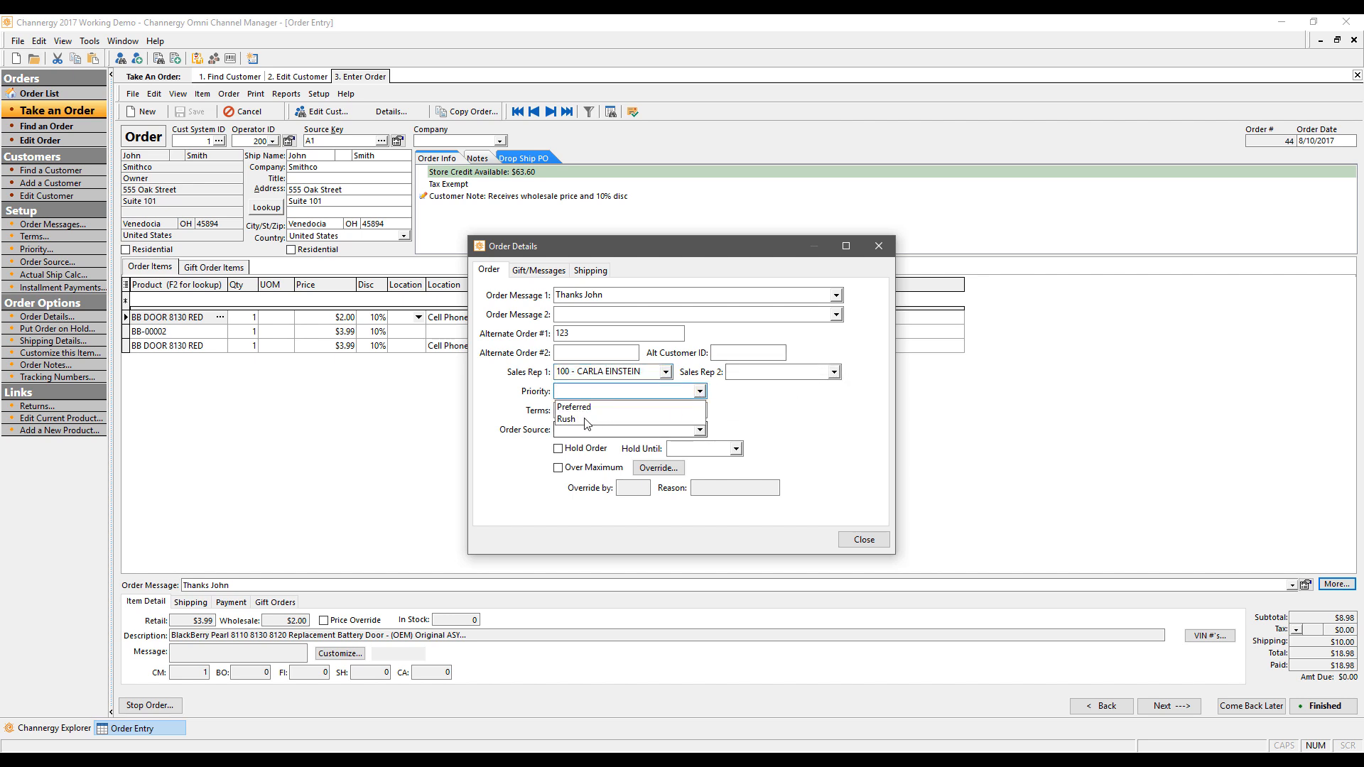
left_click(581, 419)
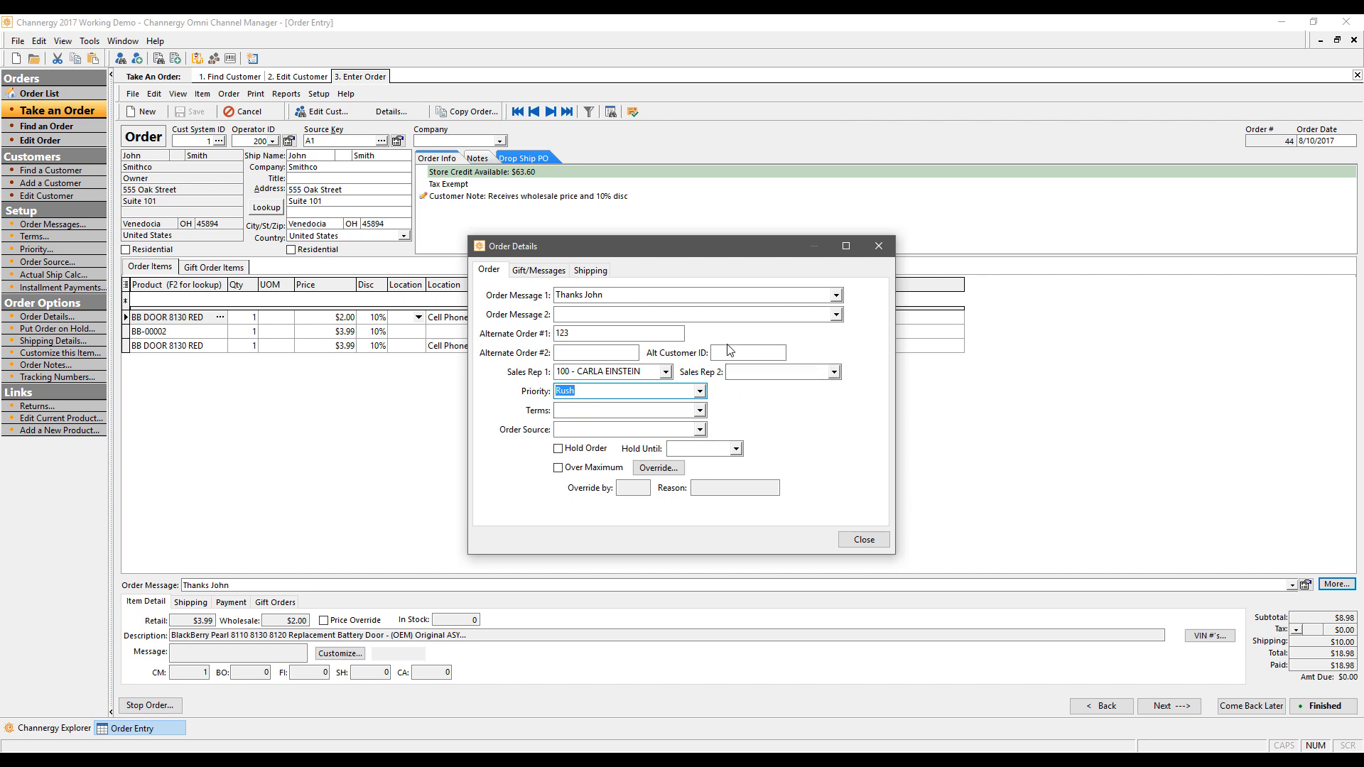
left_click(700, 411)
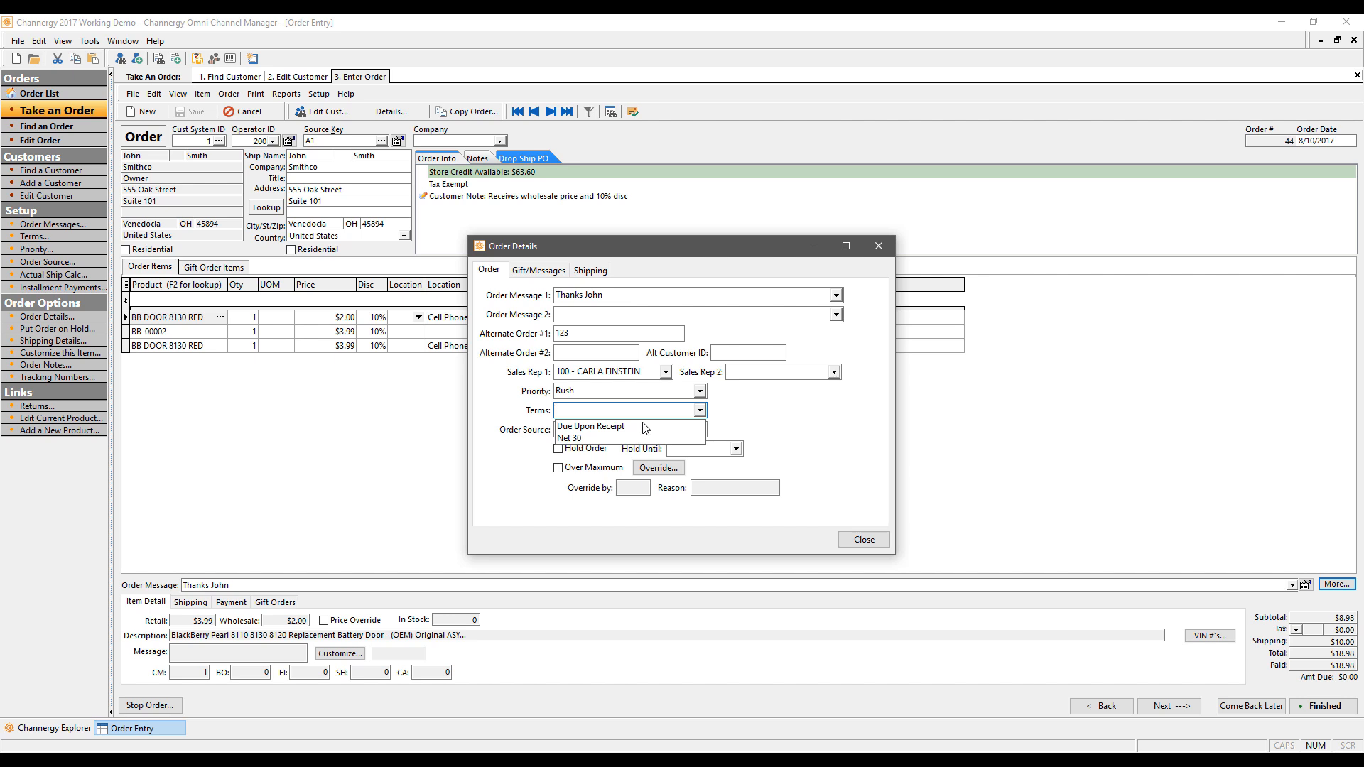
left_click(583, 438)
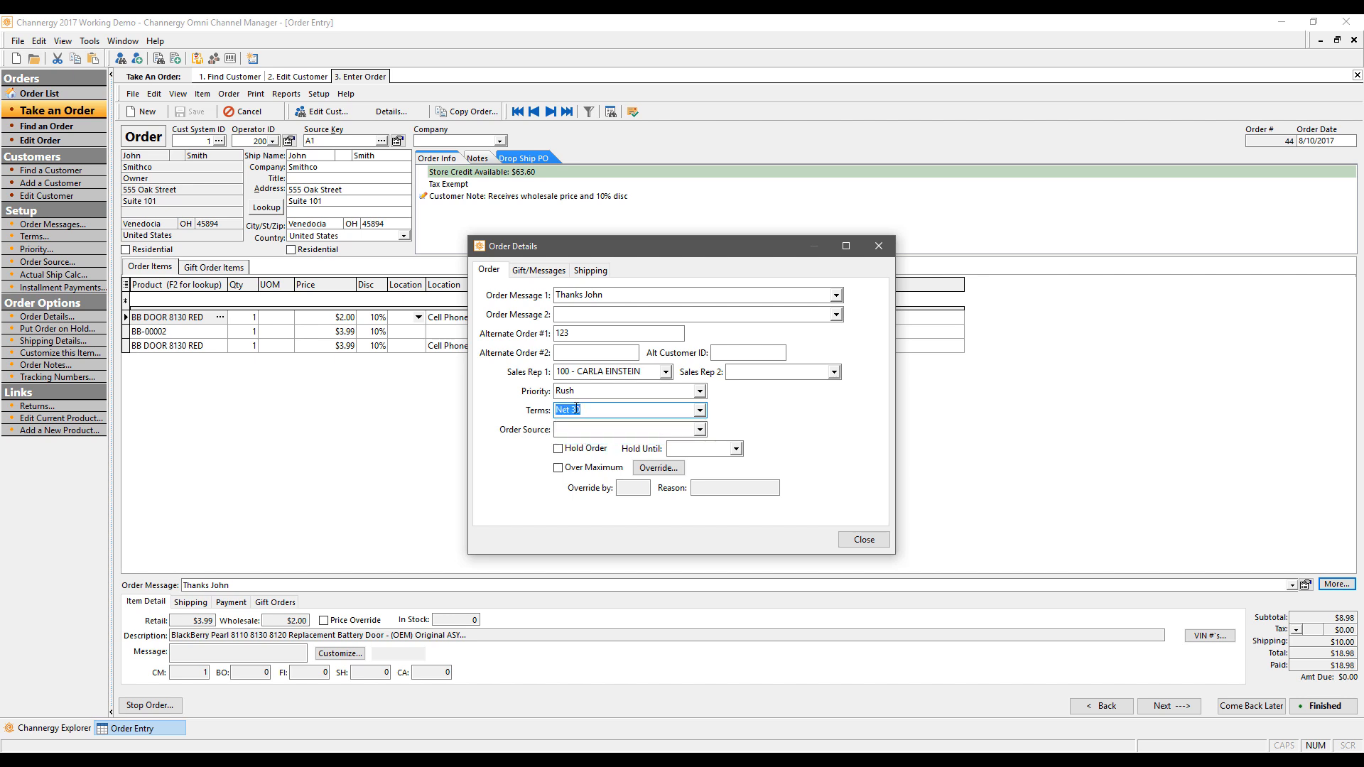
left_click(700, 430)
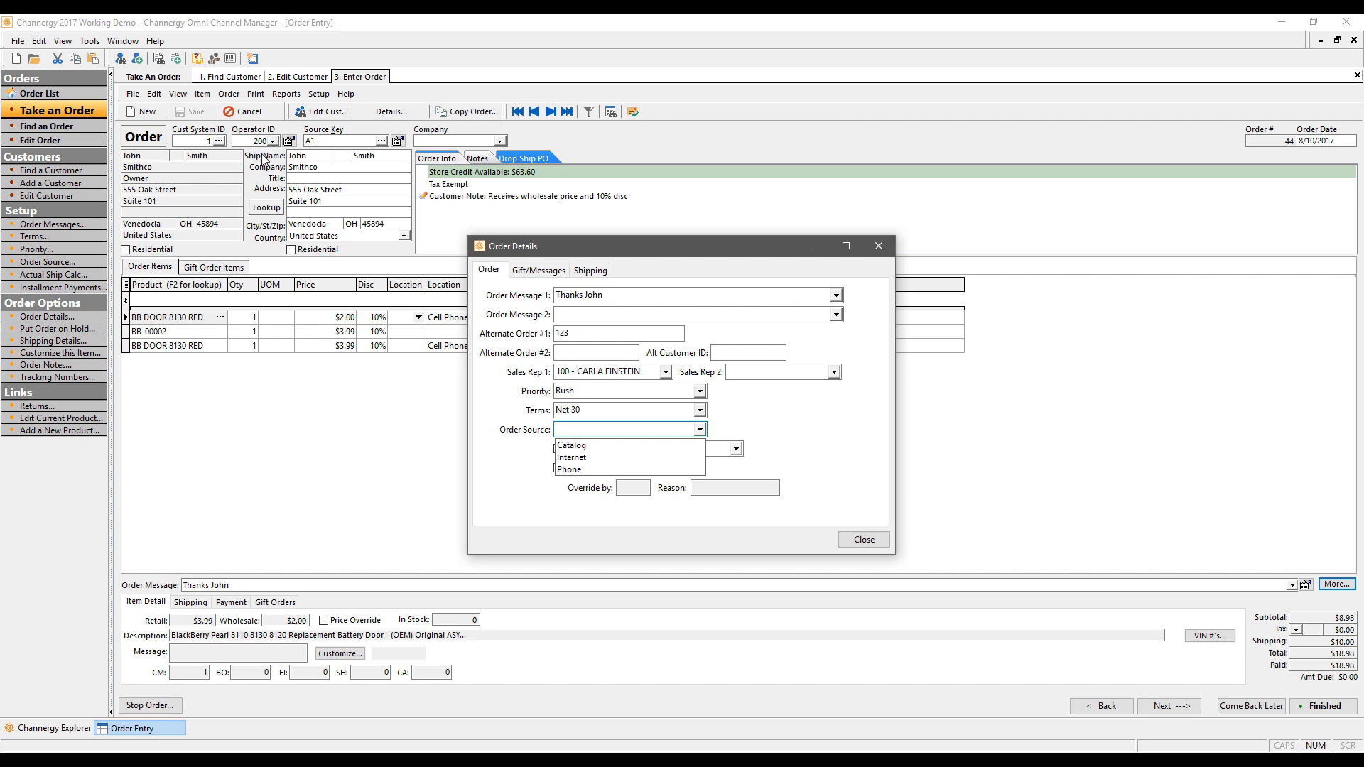
left_click(845, 428)
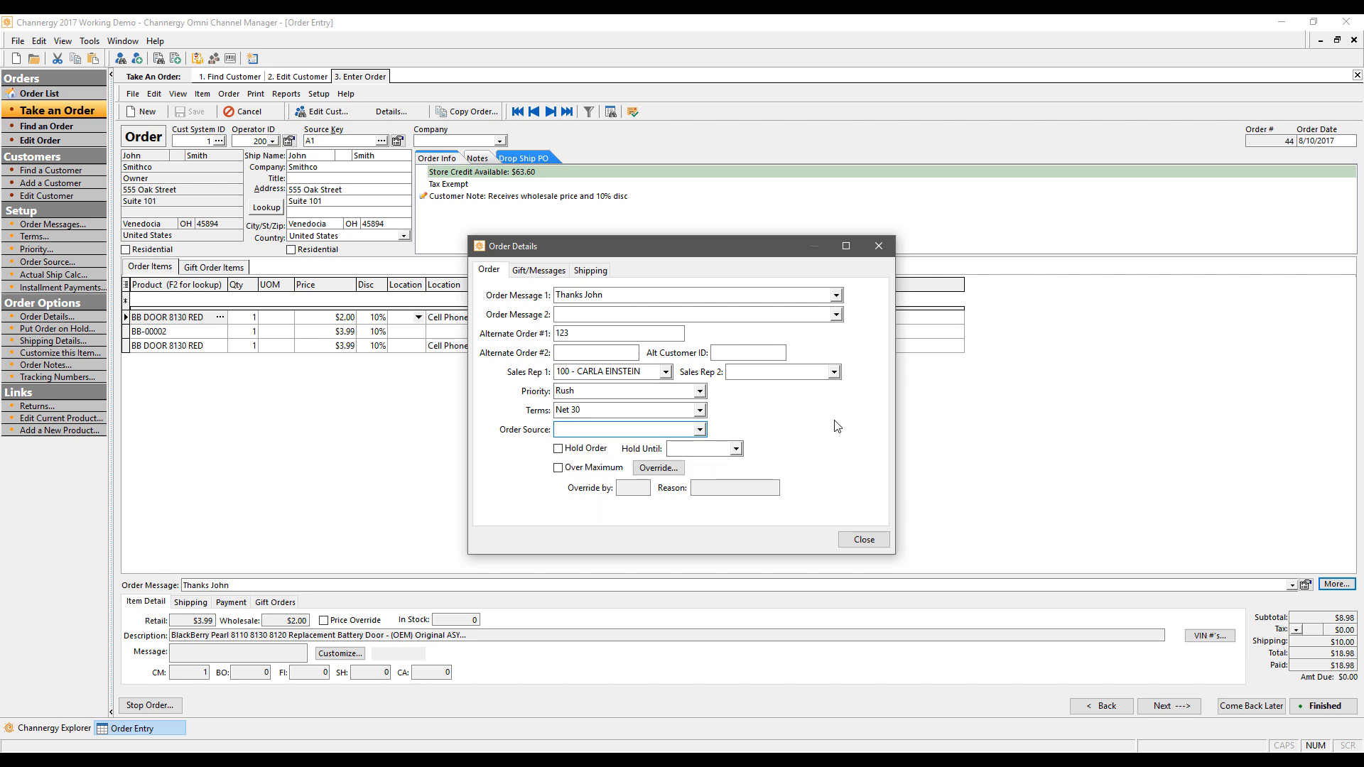
left_click(578, 449)
Step: Set Hold Until to 8/17/2017 and show the Gift/Messages page
left_click(736, 448)
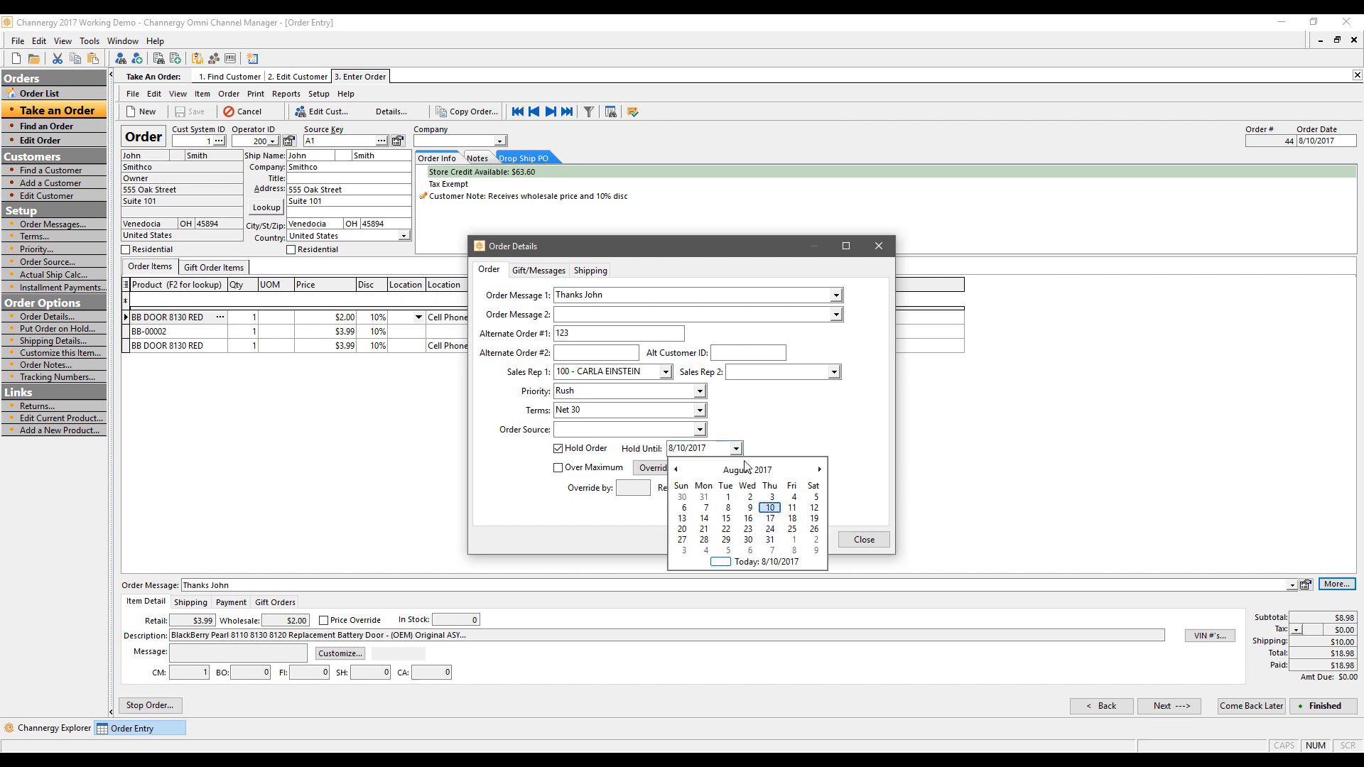
left_click(770, 518)
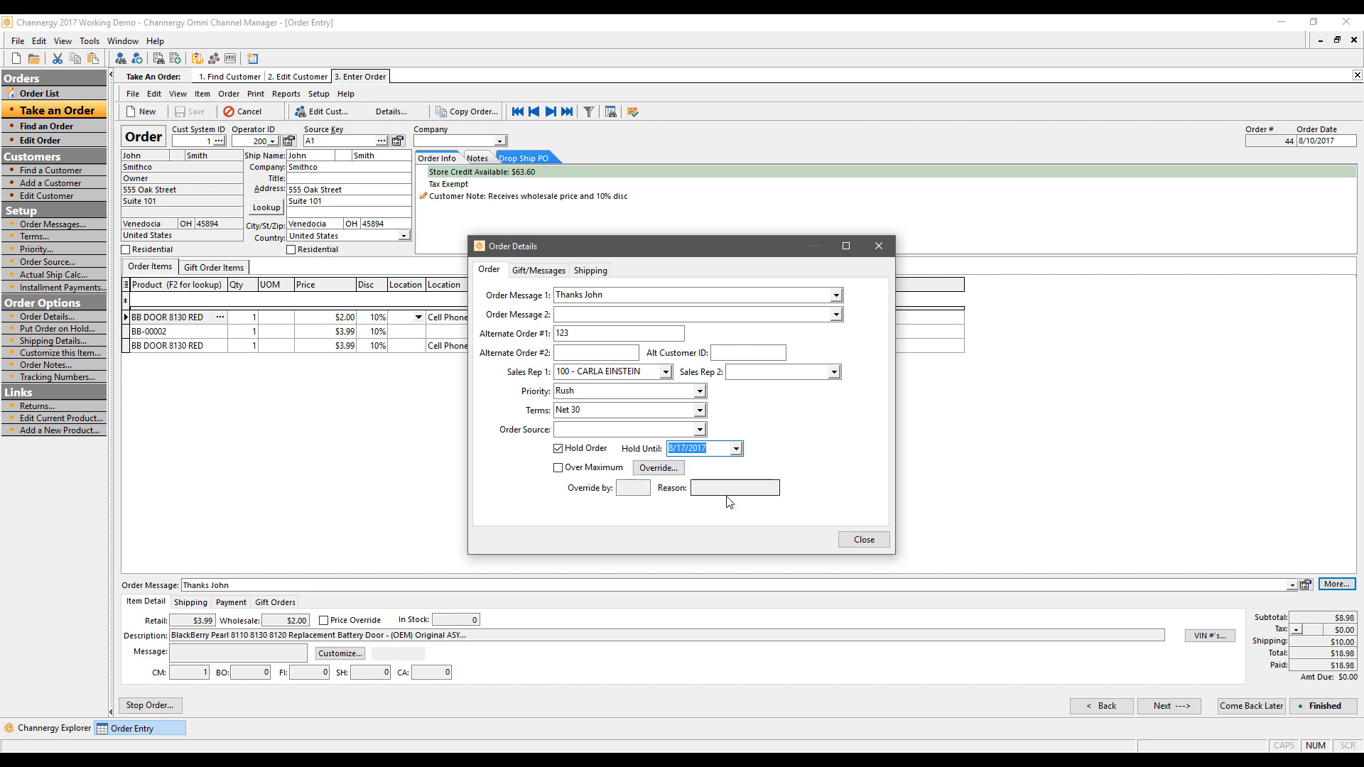
left_click(537, 274)
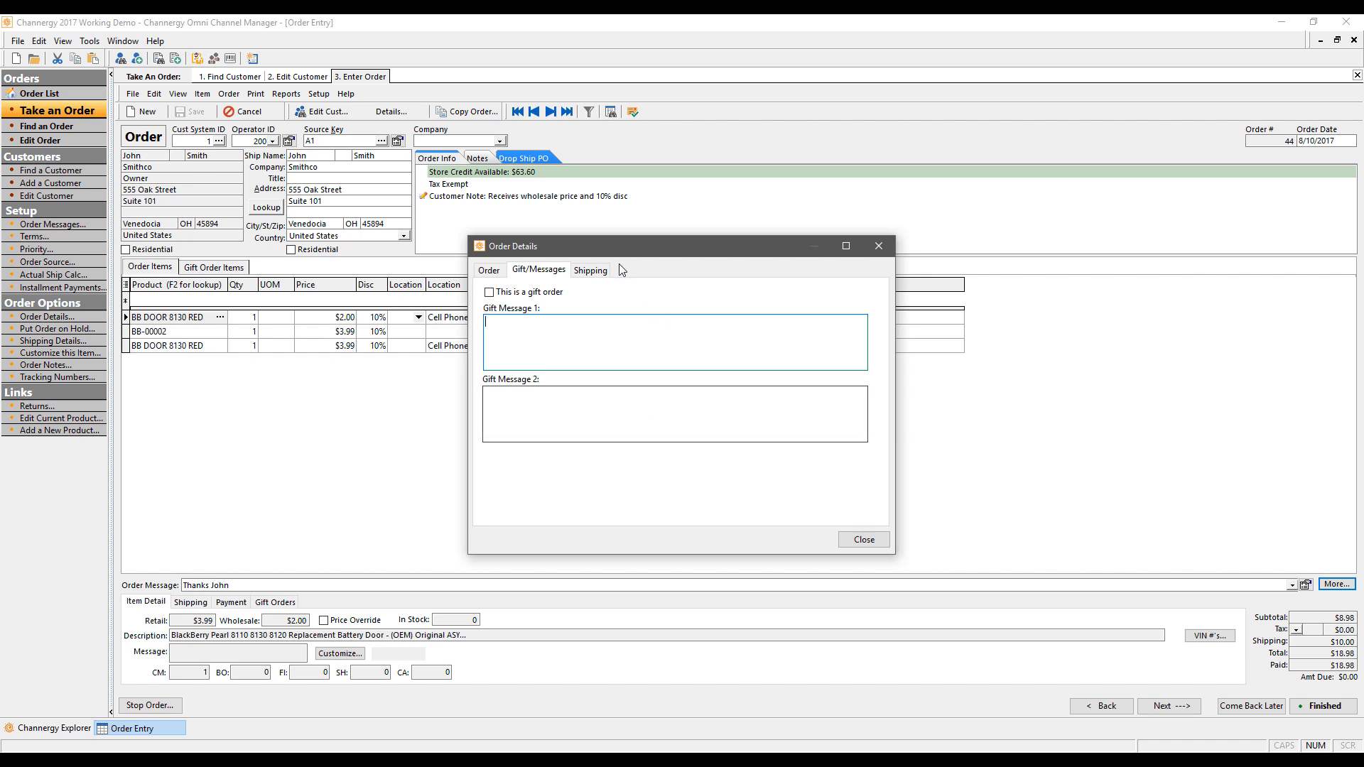
Step: Show the Shipping page, with its shipping instructions and installation fields, after briefly checking the Order page
left_click(590, 270)
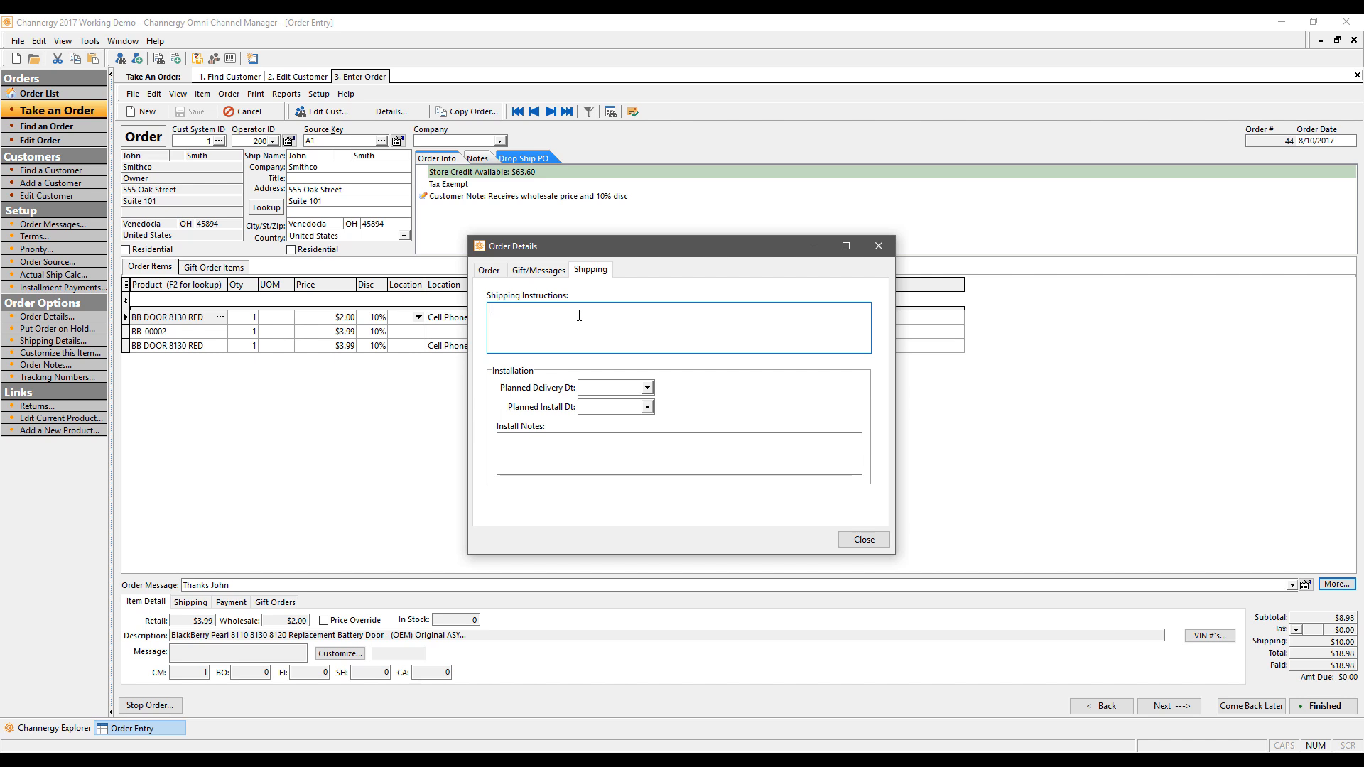
left_click(490, 271)
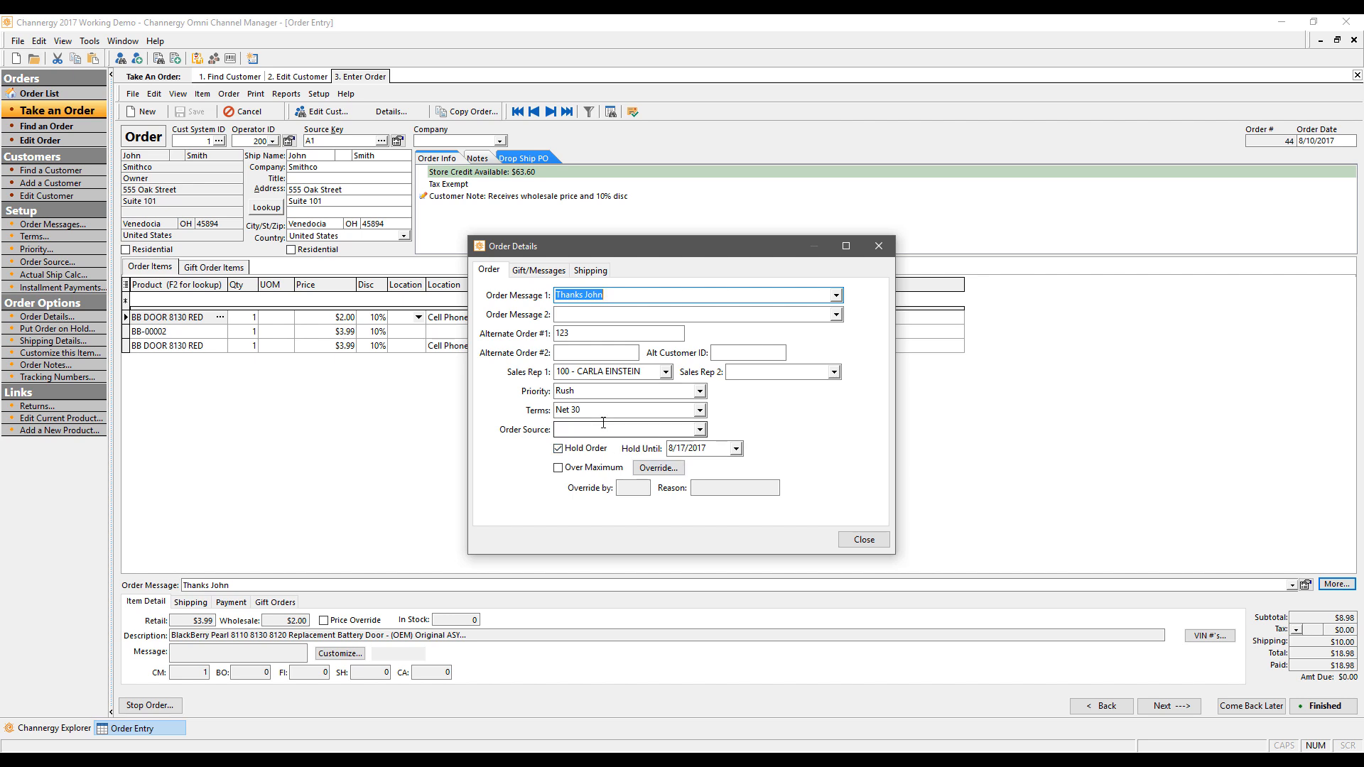
left_click(589, 273)
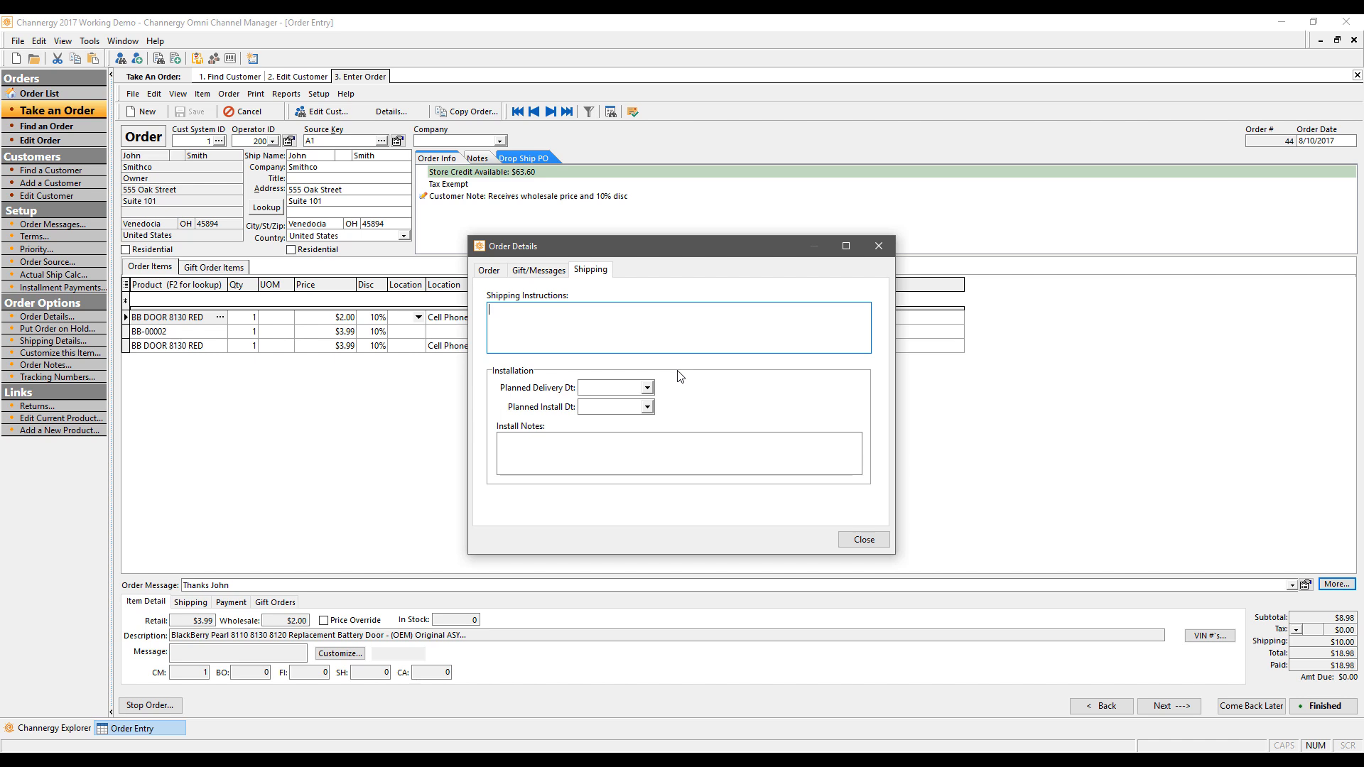
Step: Set planned delivery to 8/17/2017 and planned installation to 8/31/2017, then close Order Details
left_click(647, 388)
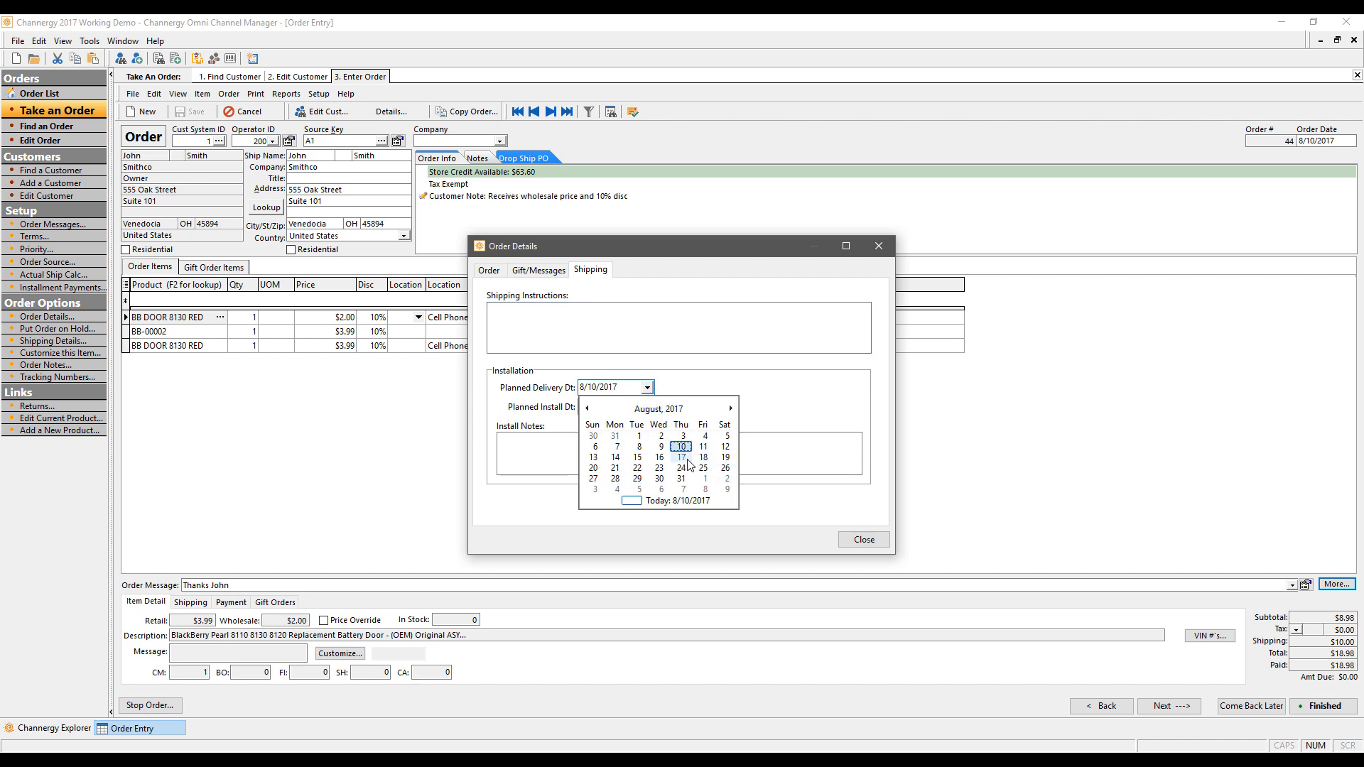
left_click(685, 459)
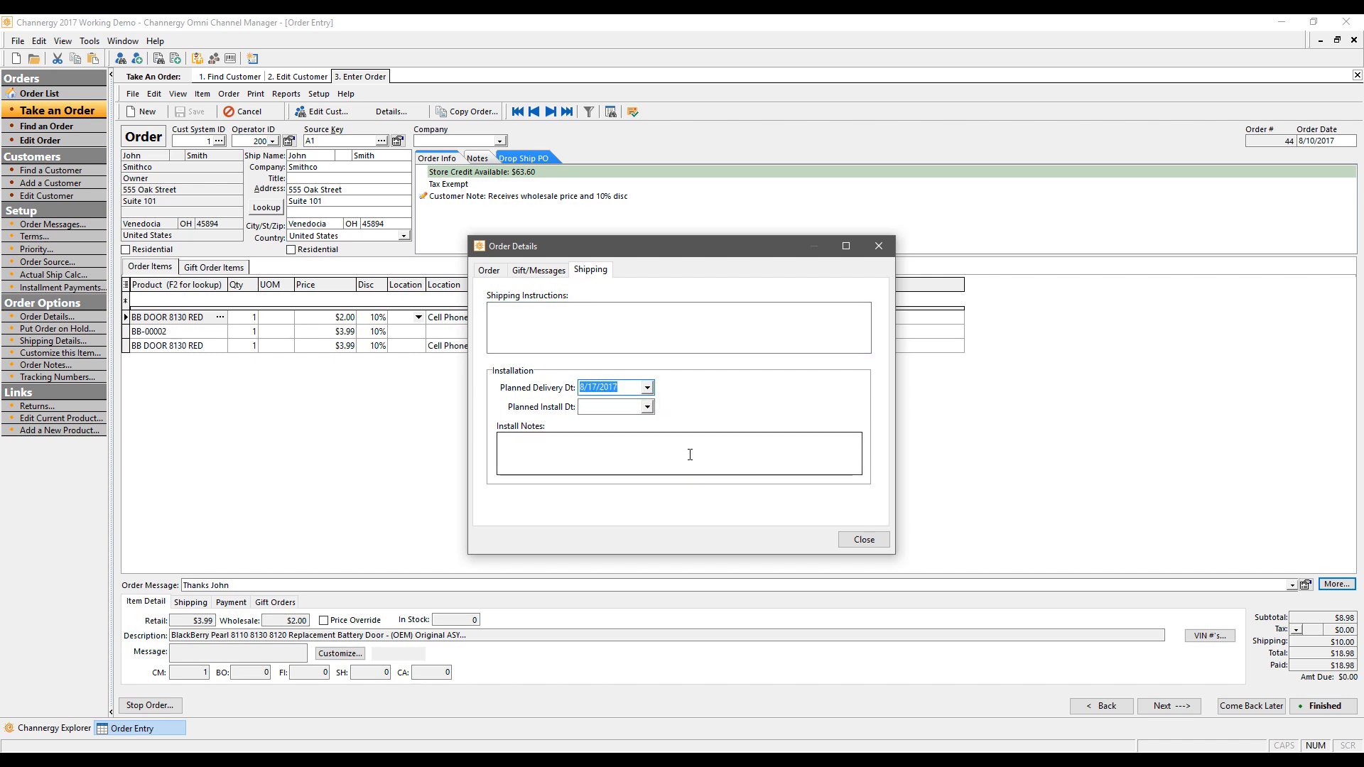
left_click(648, 407)
left_click(684, 490)
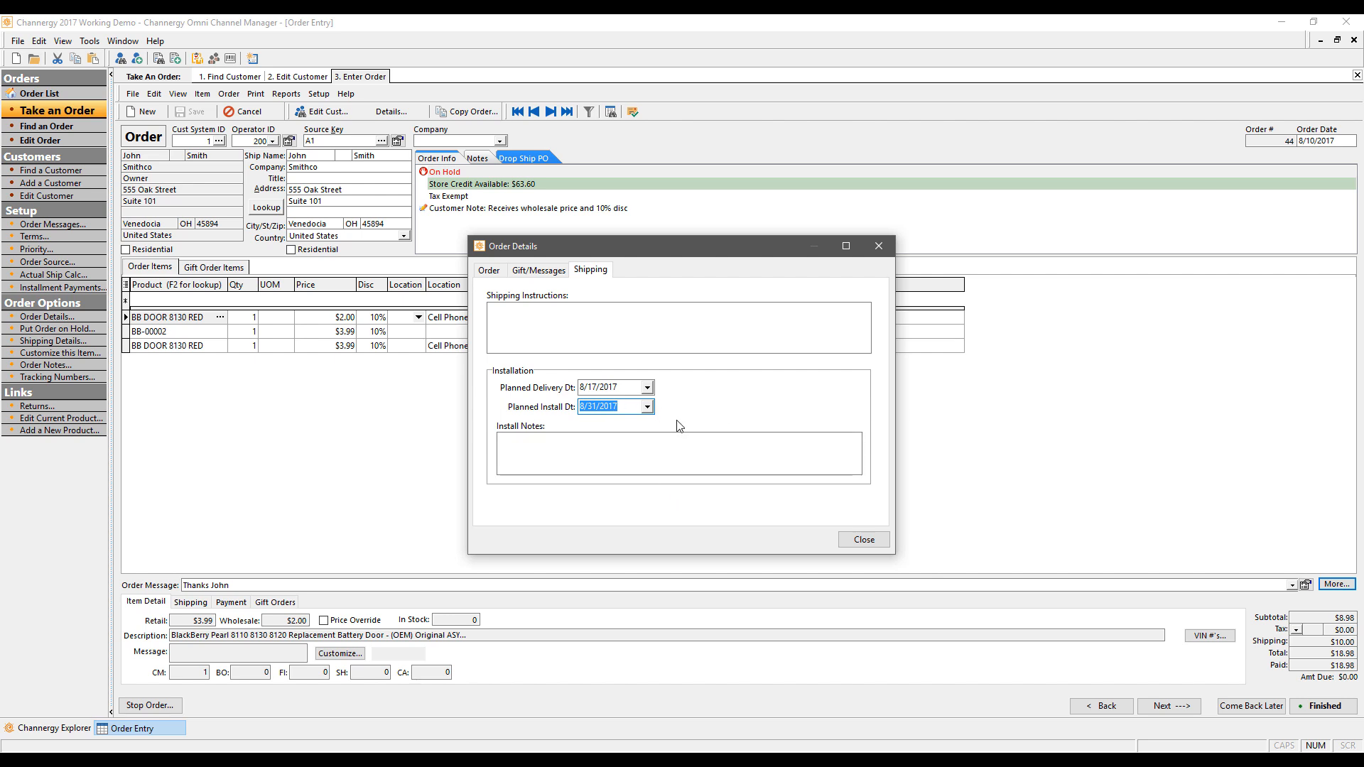
left_click(548, 448)
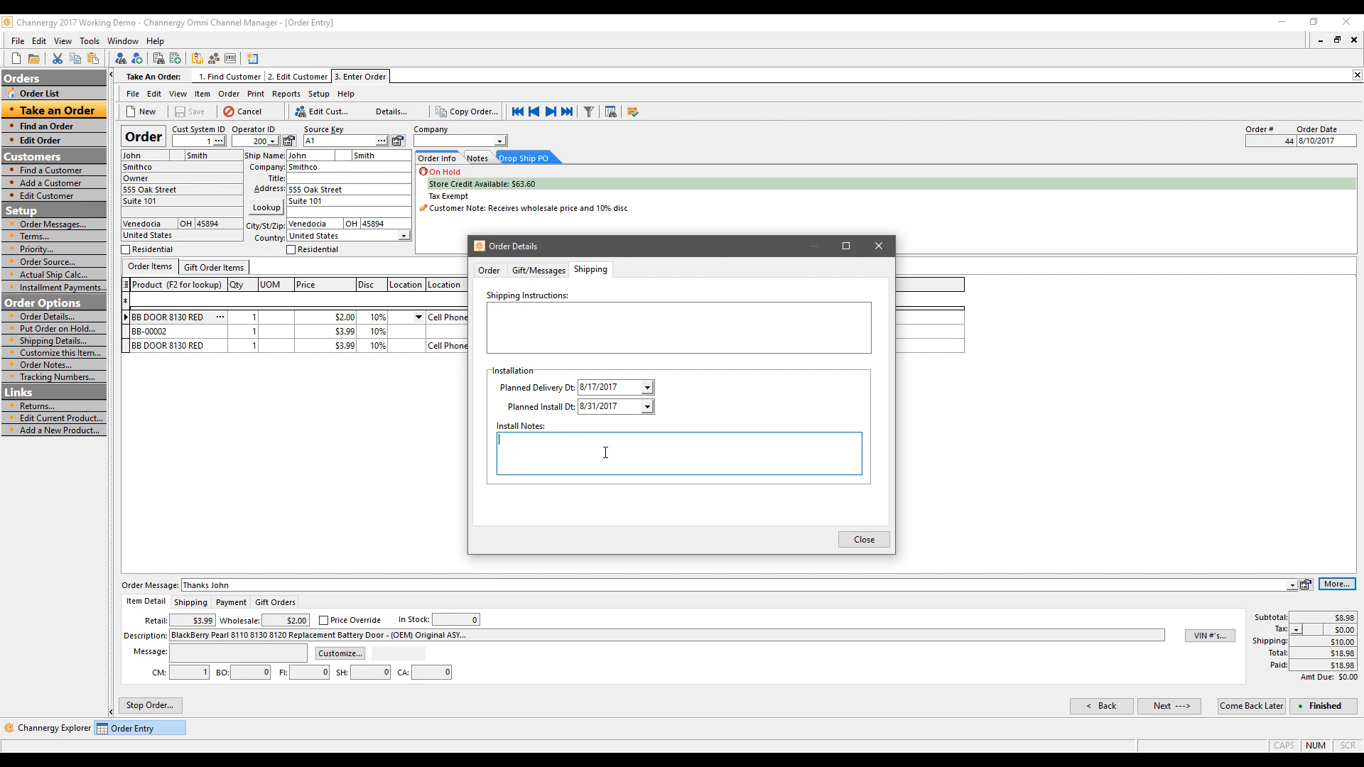
left_click(869, 542)
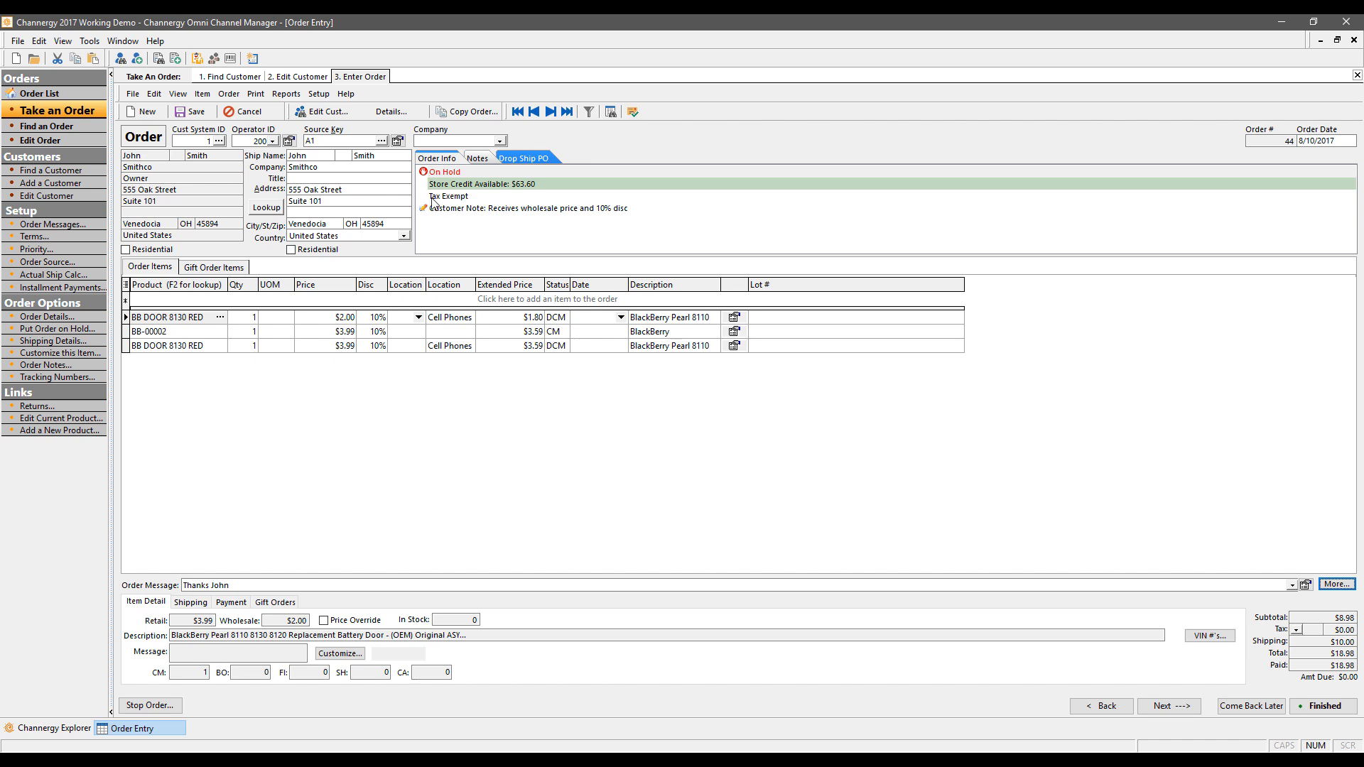
Step: Print the invoice for order 44 and enlarge the Report Wizard window to show the whole layout
left_click(257, 95)
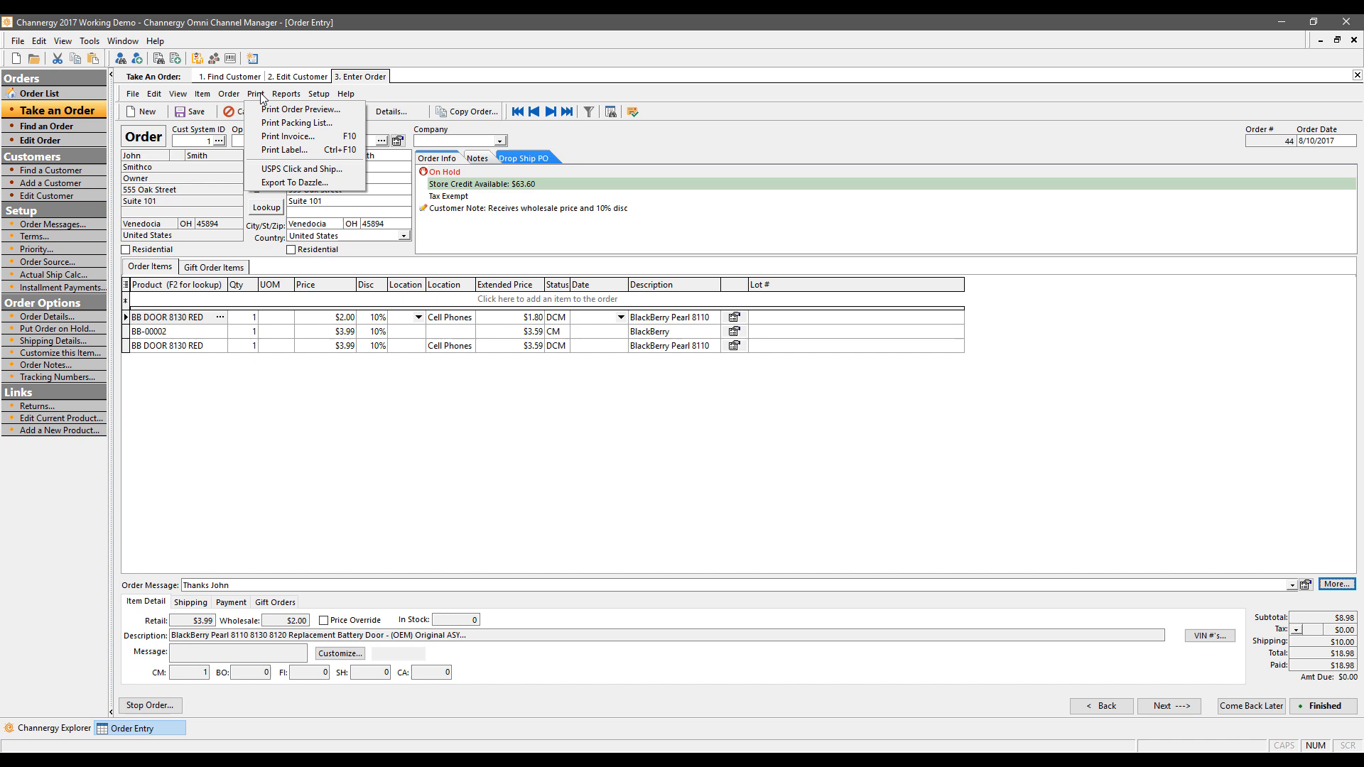
left_click(279, 140)
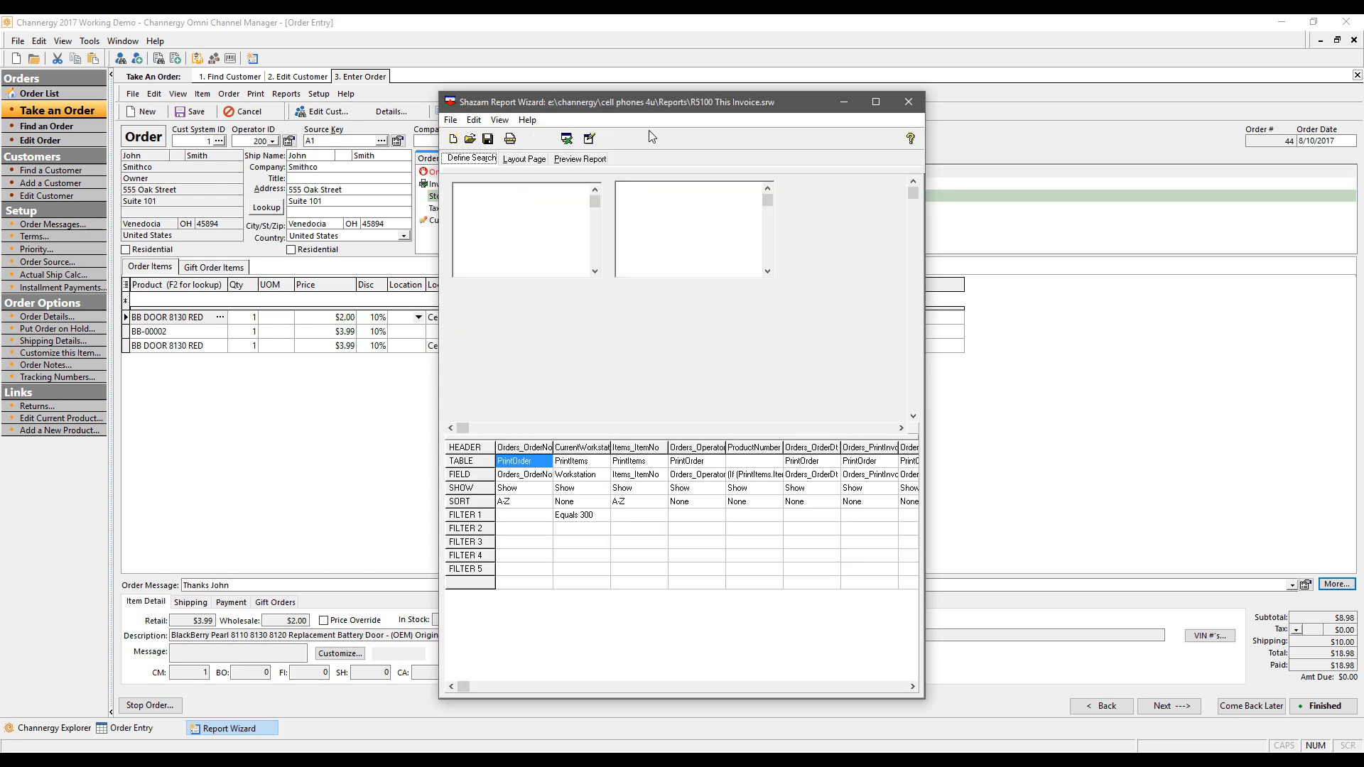
left_click_drag(660, 98, 479, 65)
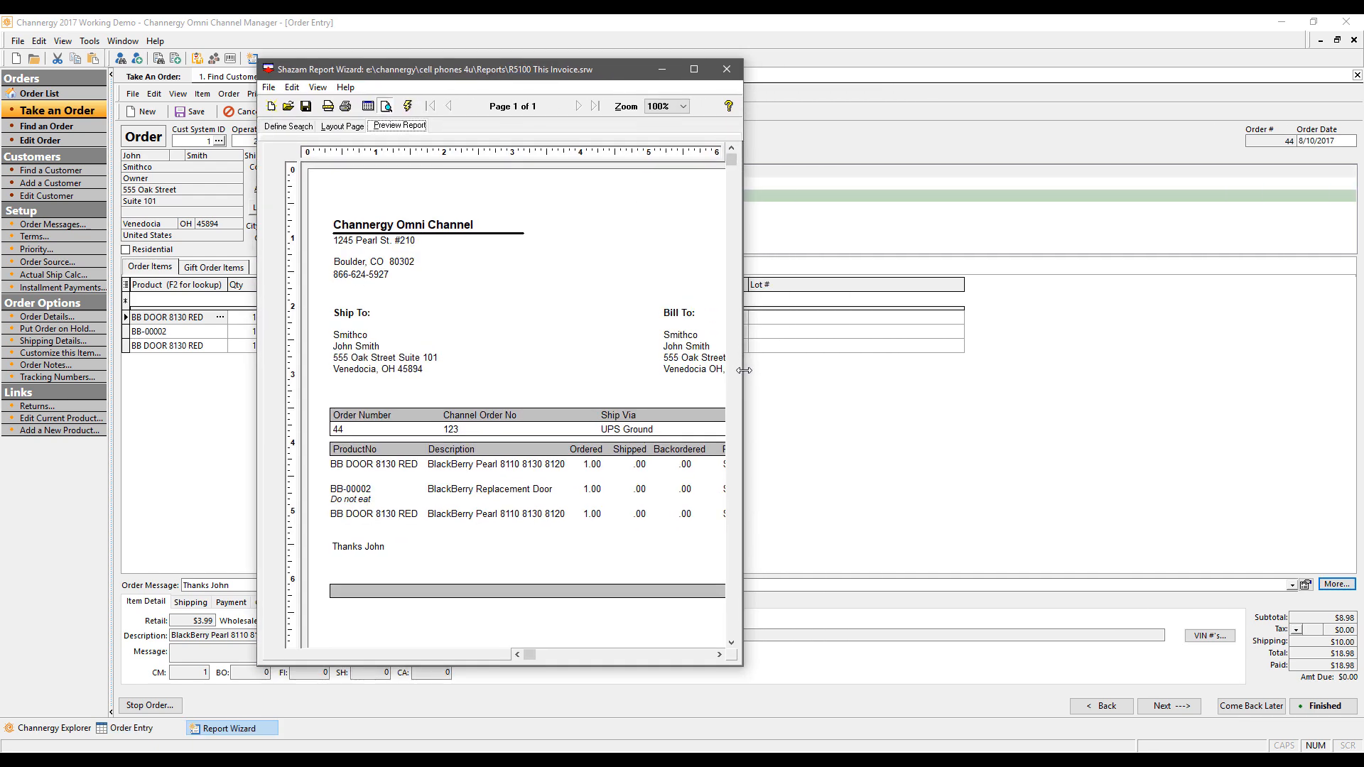
left_click_drag(741, 364, 983, 366)
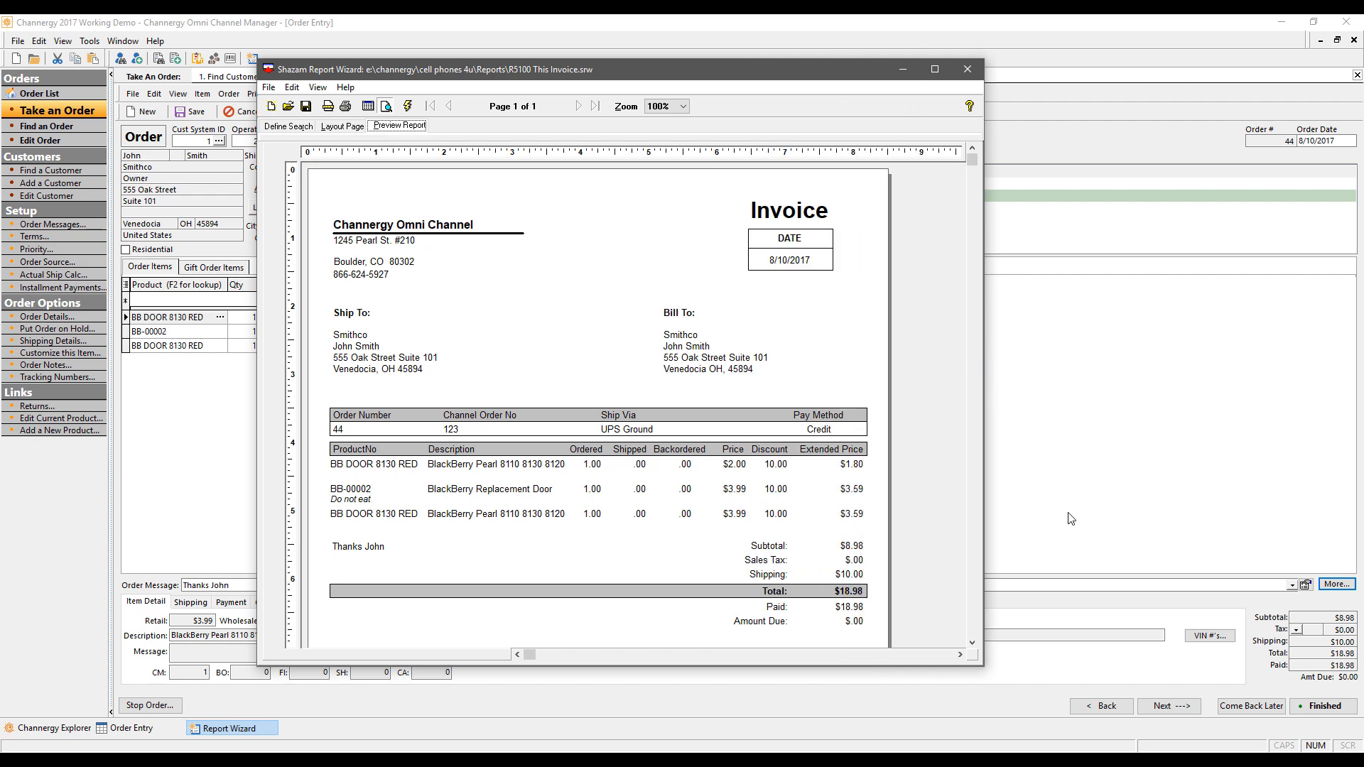
left_click(341, 127)
Step: Move the Ship To and Bill To address fields up beside their headings, then view the search definition
left_click_drag(455, 361, 487, 343)
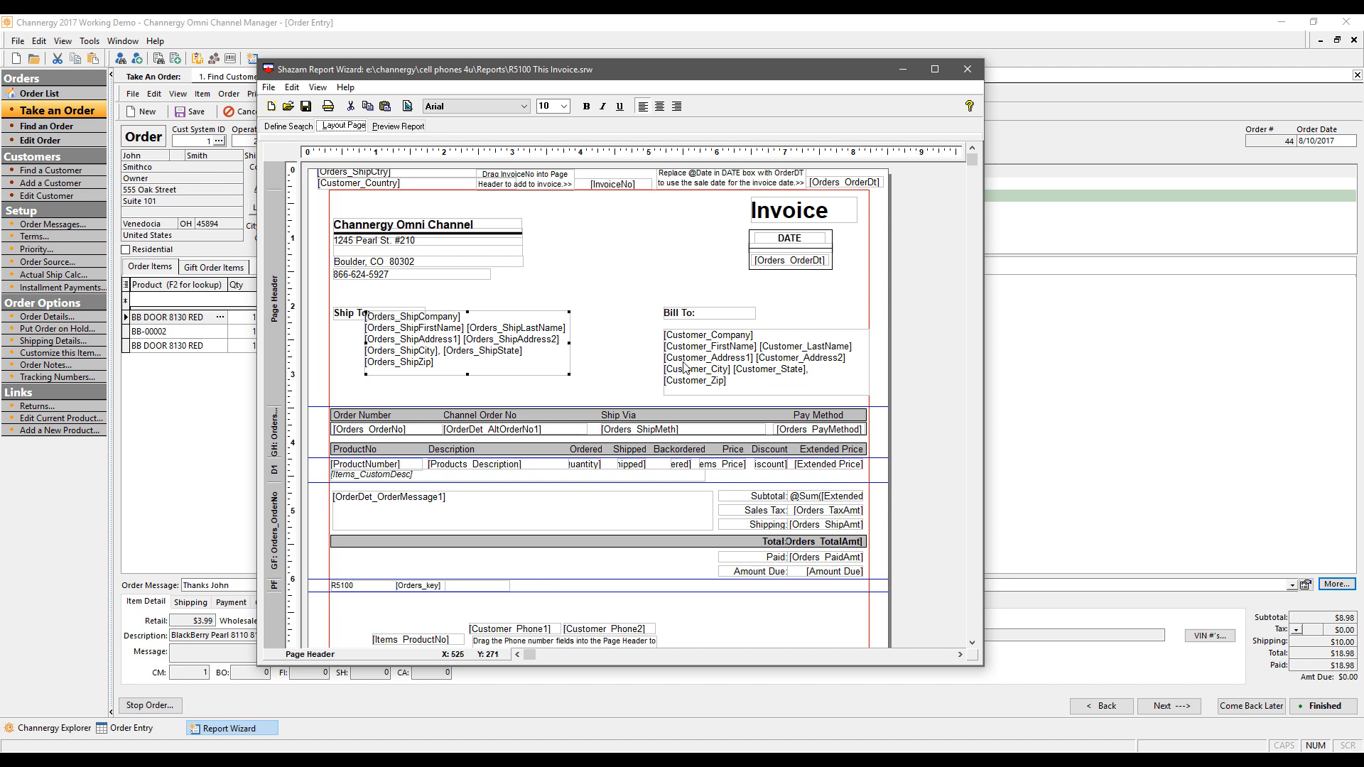
left_click_drag(690, 370, 659, 344)
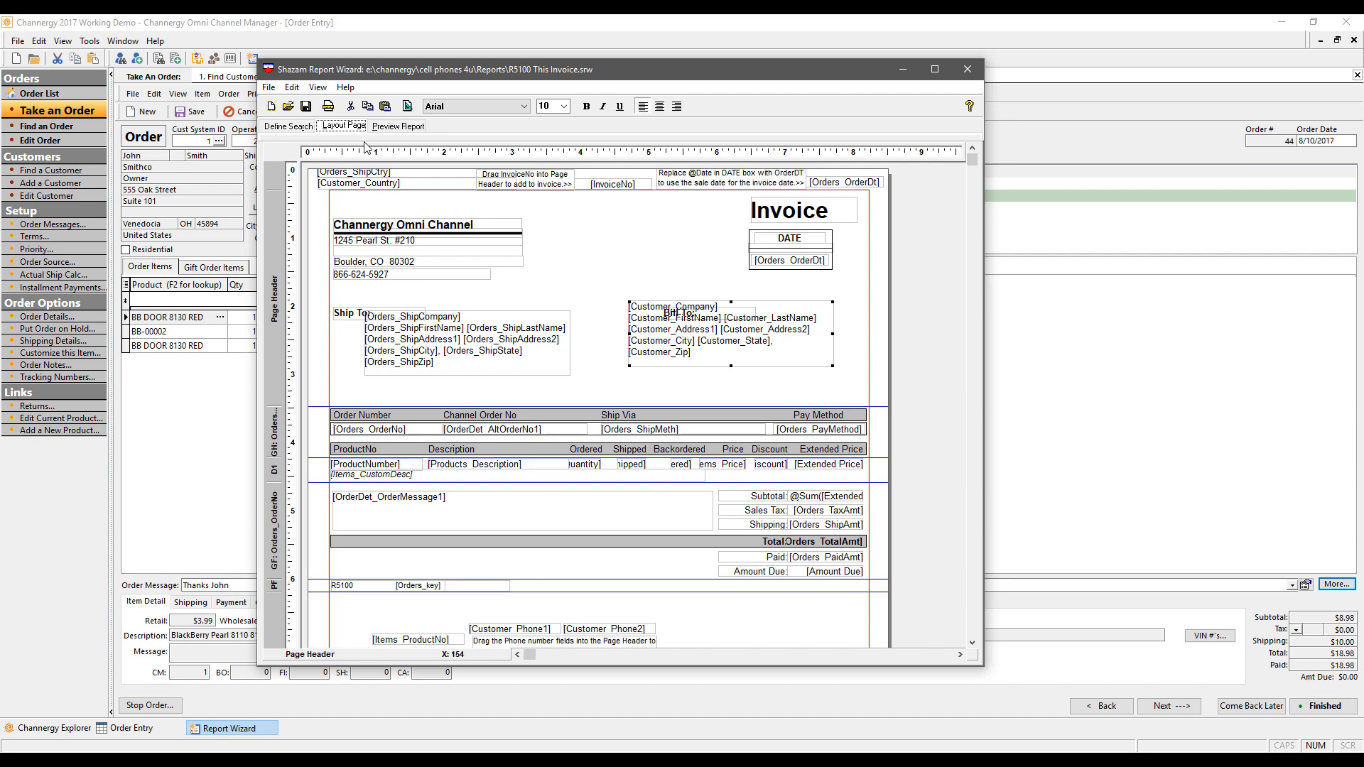
left_click(287, 126)
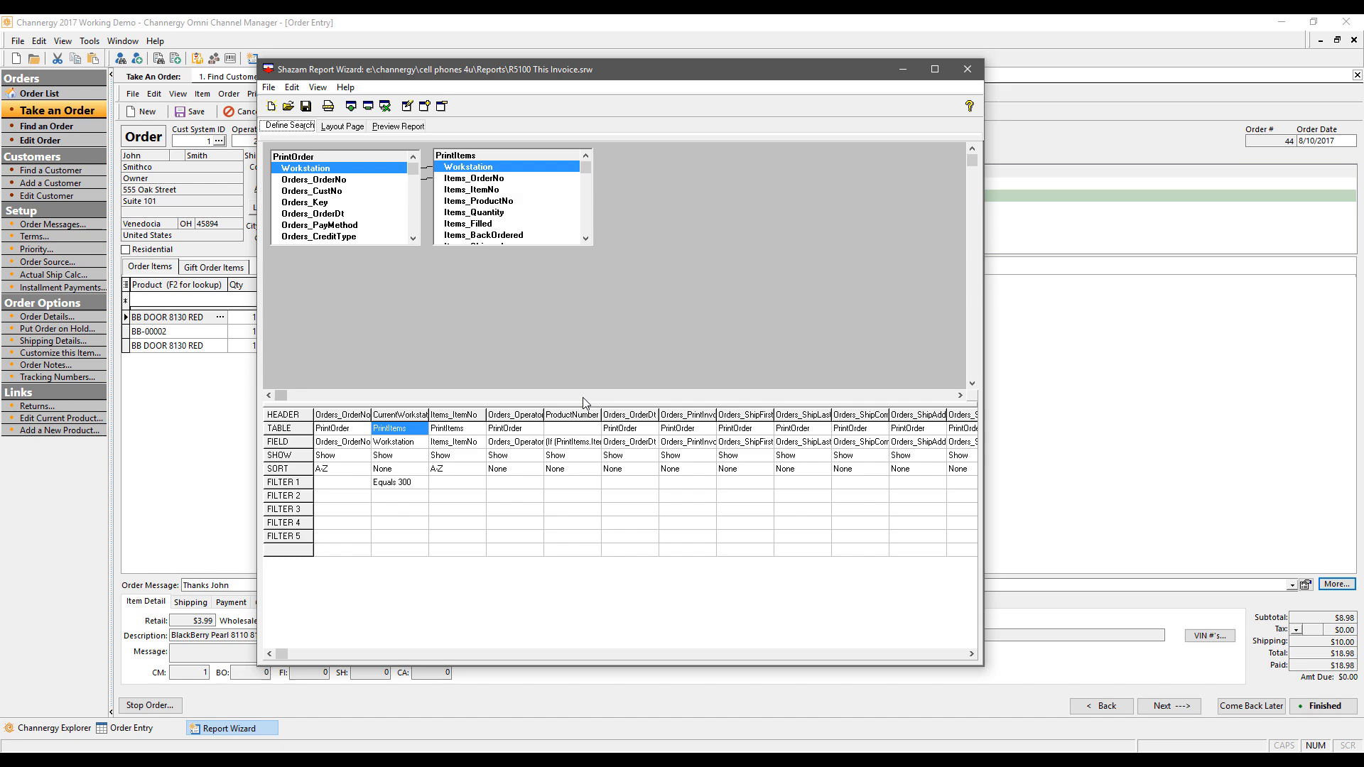
Step: Preview the rearranged invoice, close the wizard without saving the layout, and confirm it printed
left_click(410, 123)
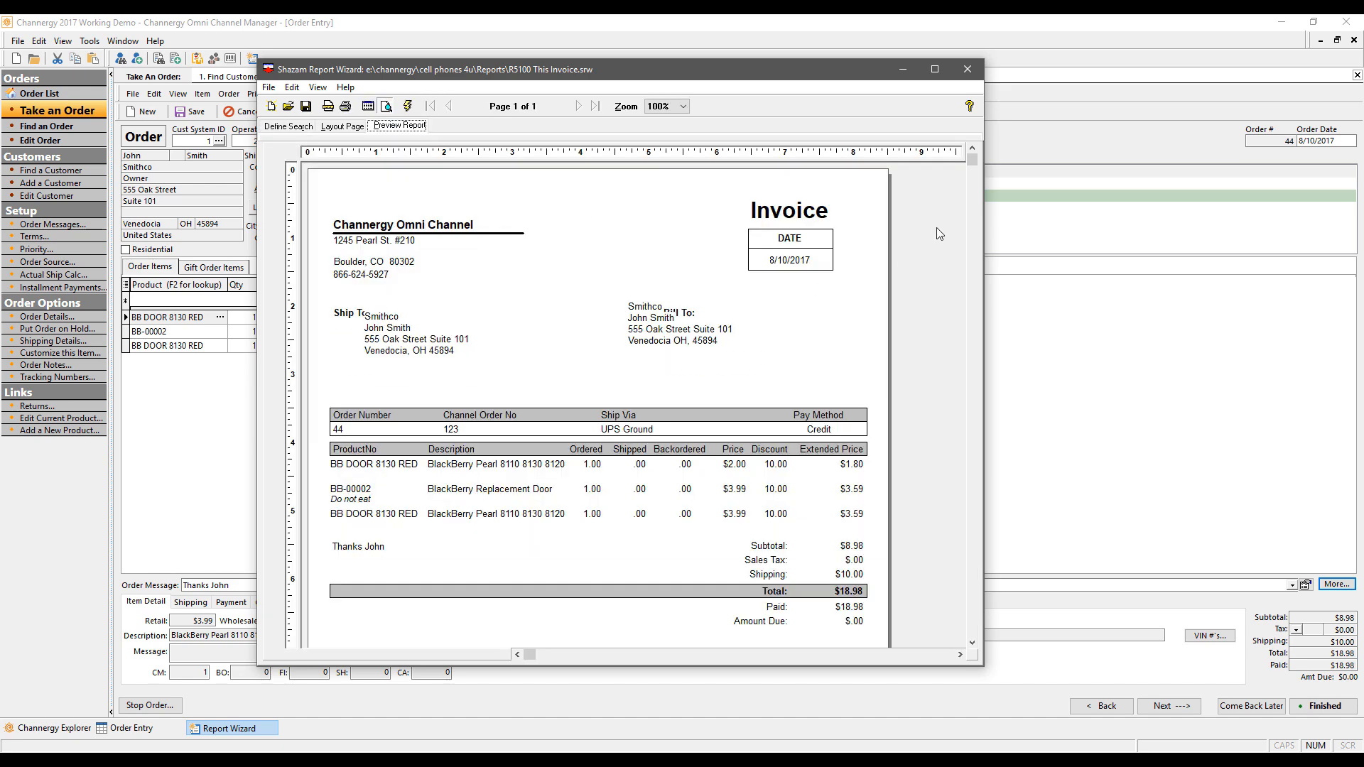
left_click(967, 70)
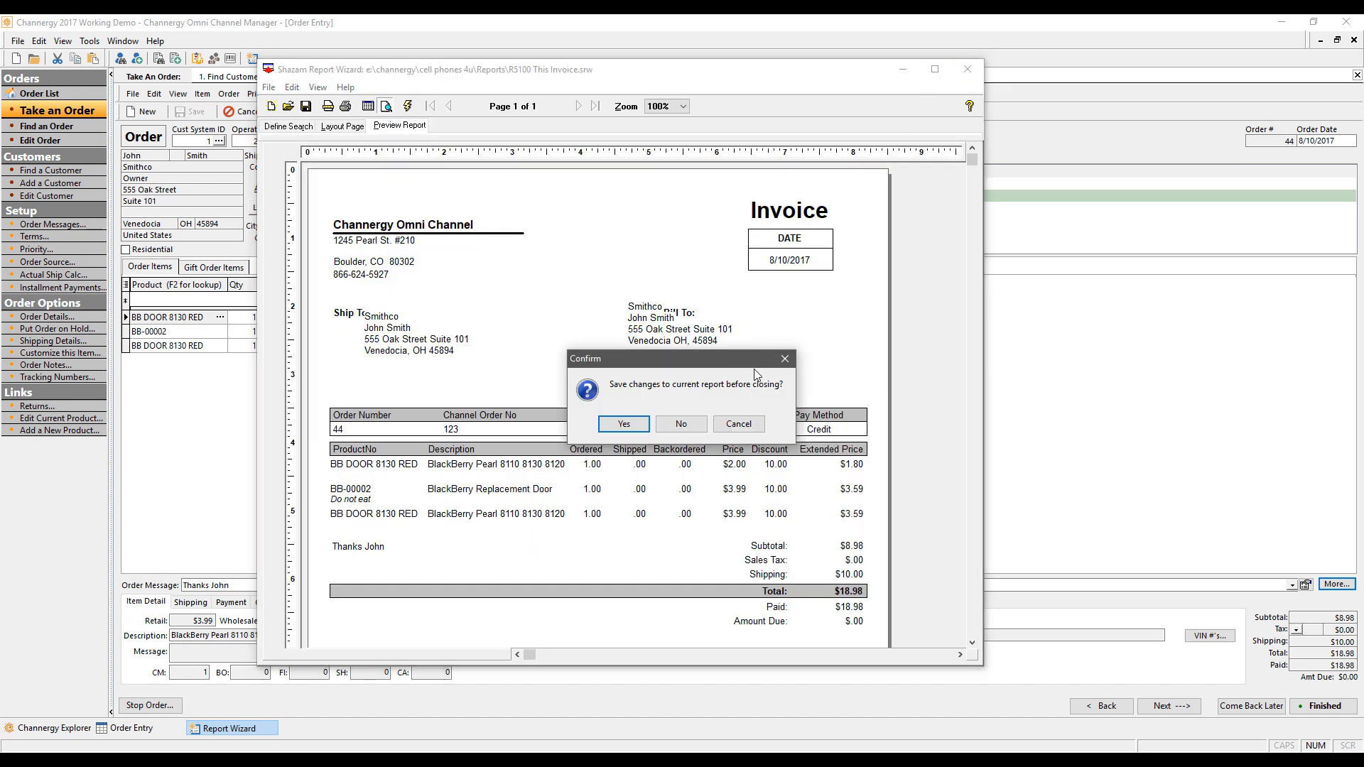
left_click(665, 426)
left_click(650, 425)
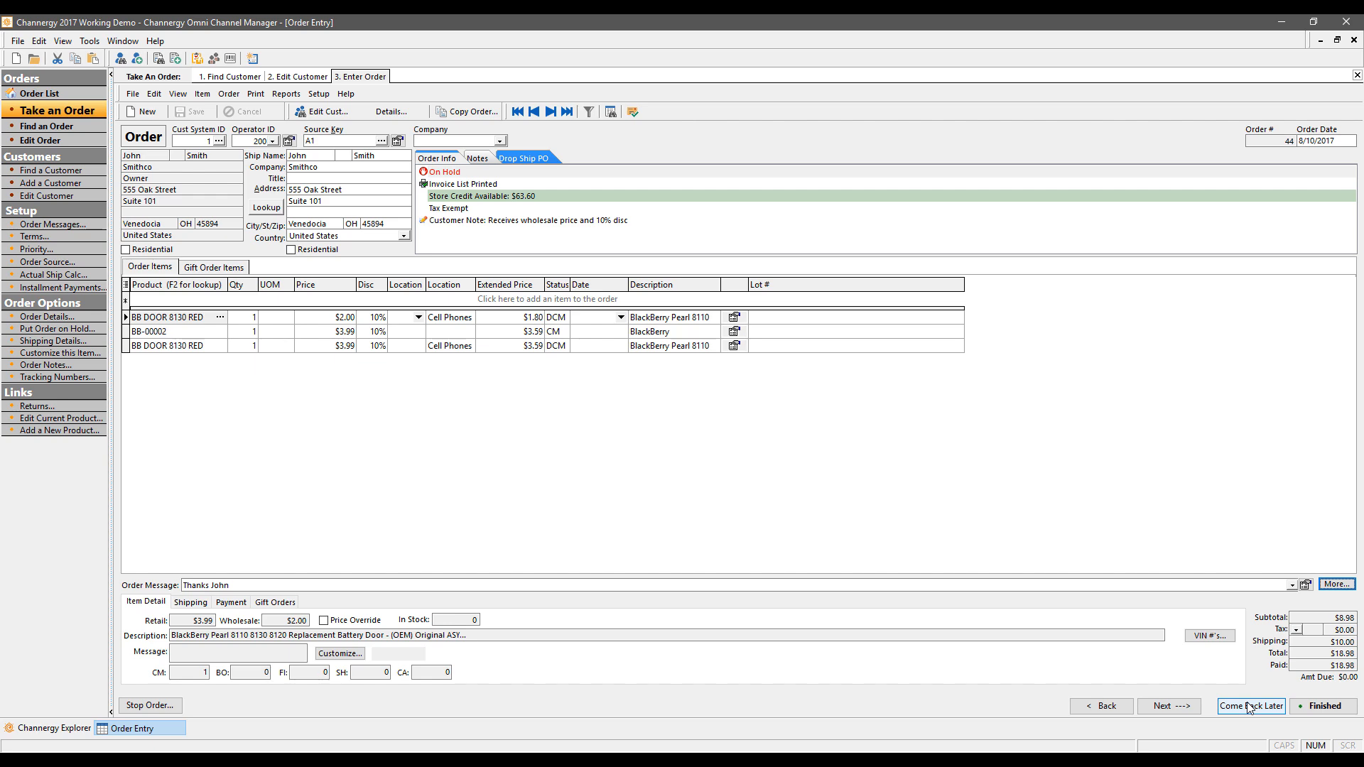
Step: Show the Order List of all orders, then start a new Find Customer search
left_click(44, 97)
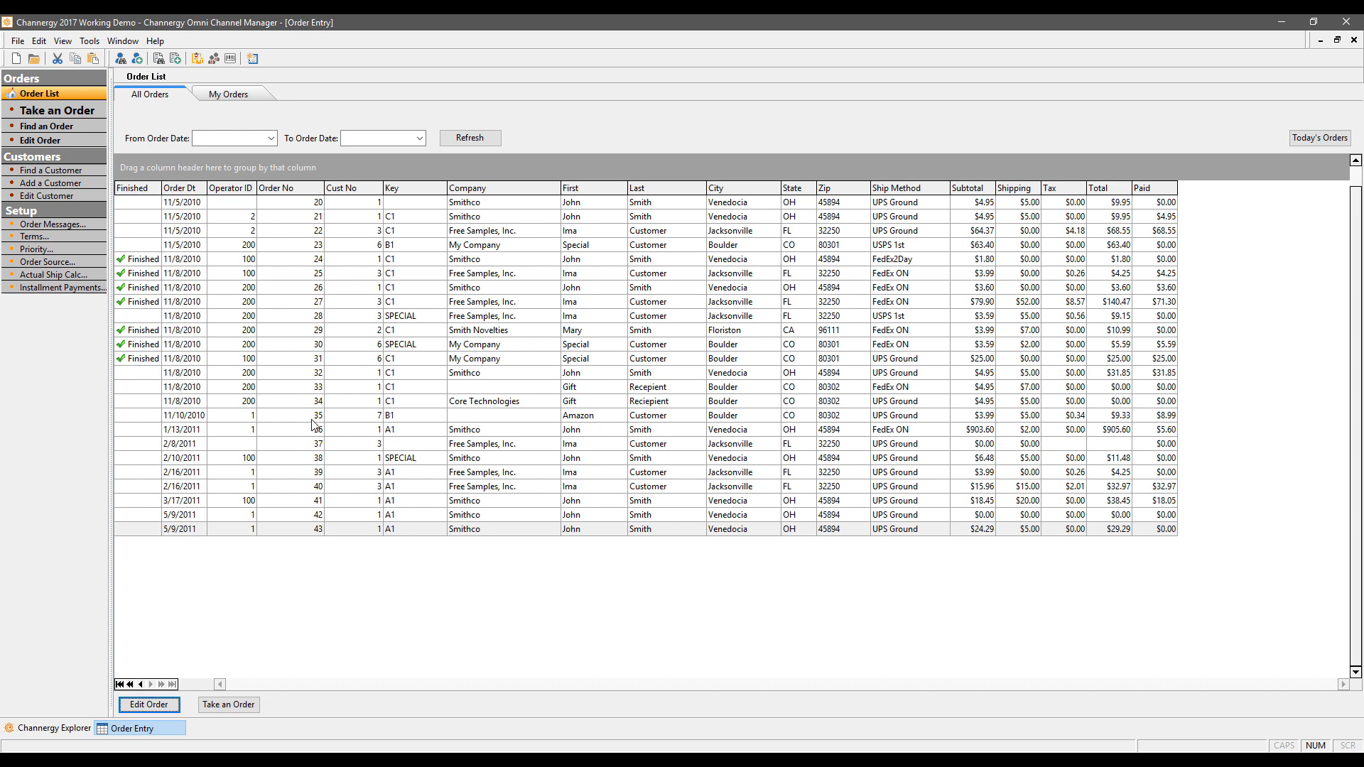
left_click(54, 170)
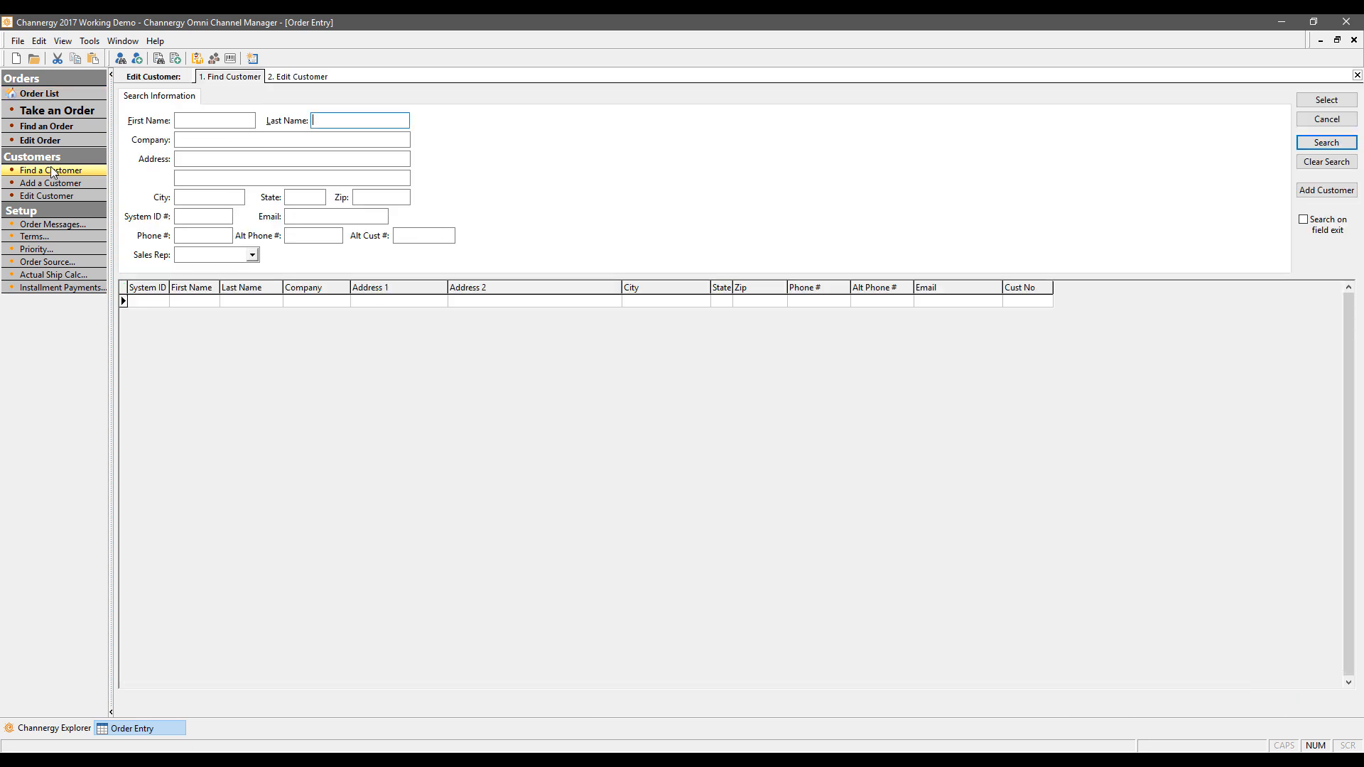
Step: Search customers by last name and open the Smithco customer's record
type("smith")
key("Return")
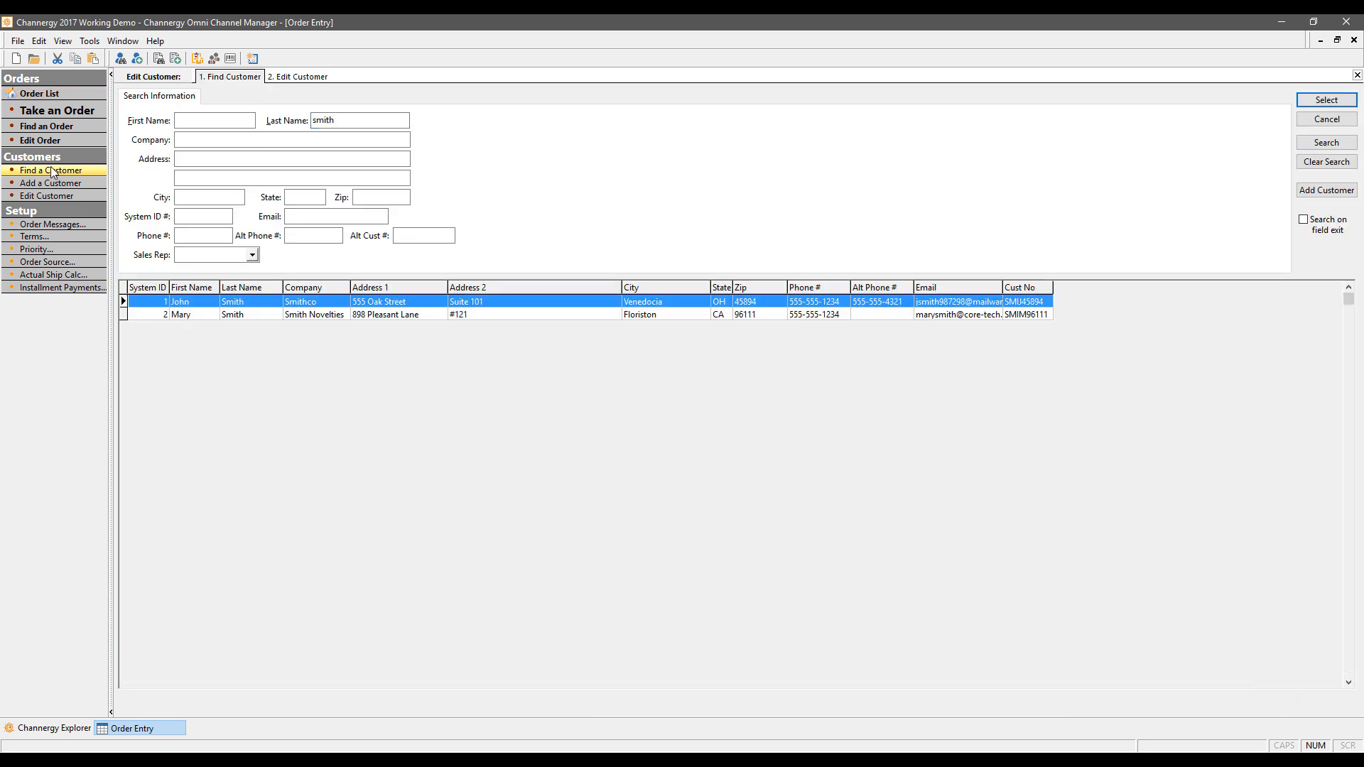
double_click(289, 306)
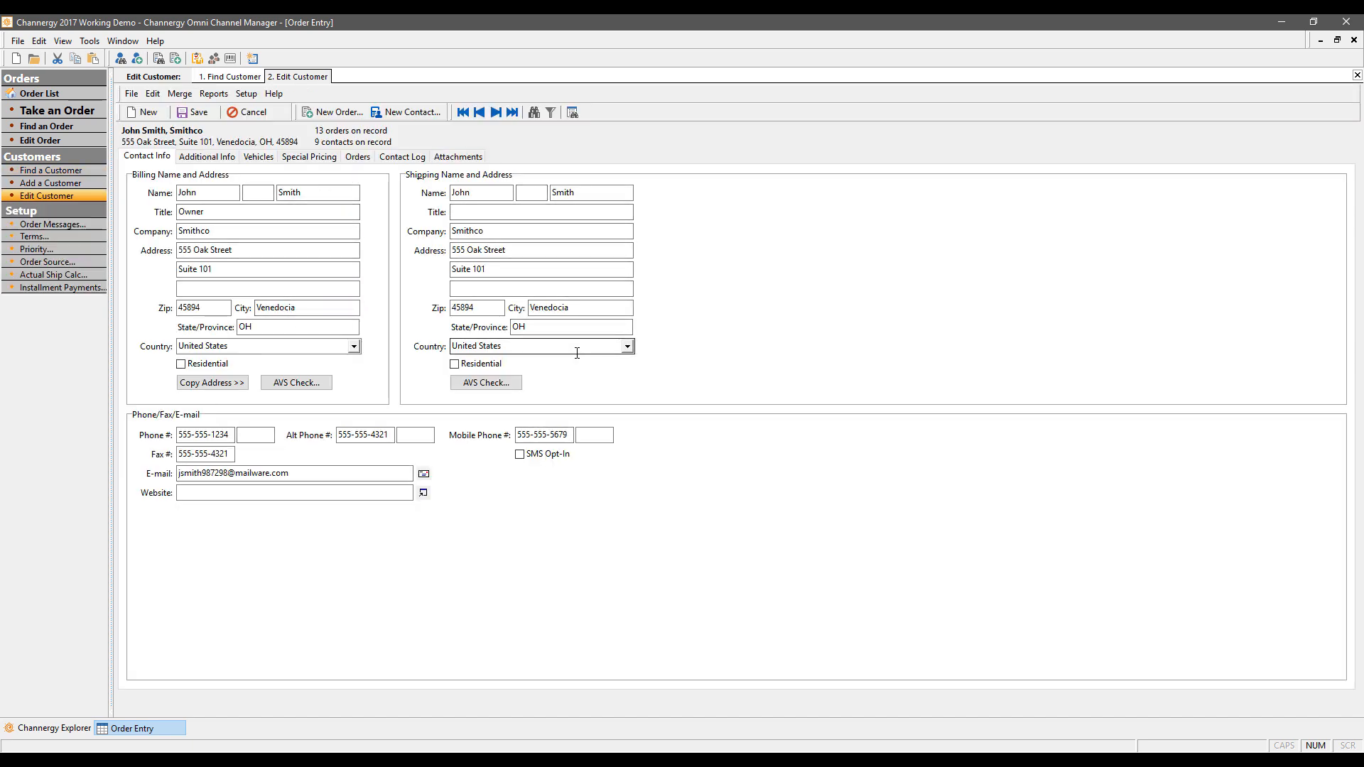
Step: Set Smithco's price level to Wholesale and view its BB DOOR 8130 special pricing
left_click(207, 156)
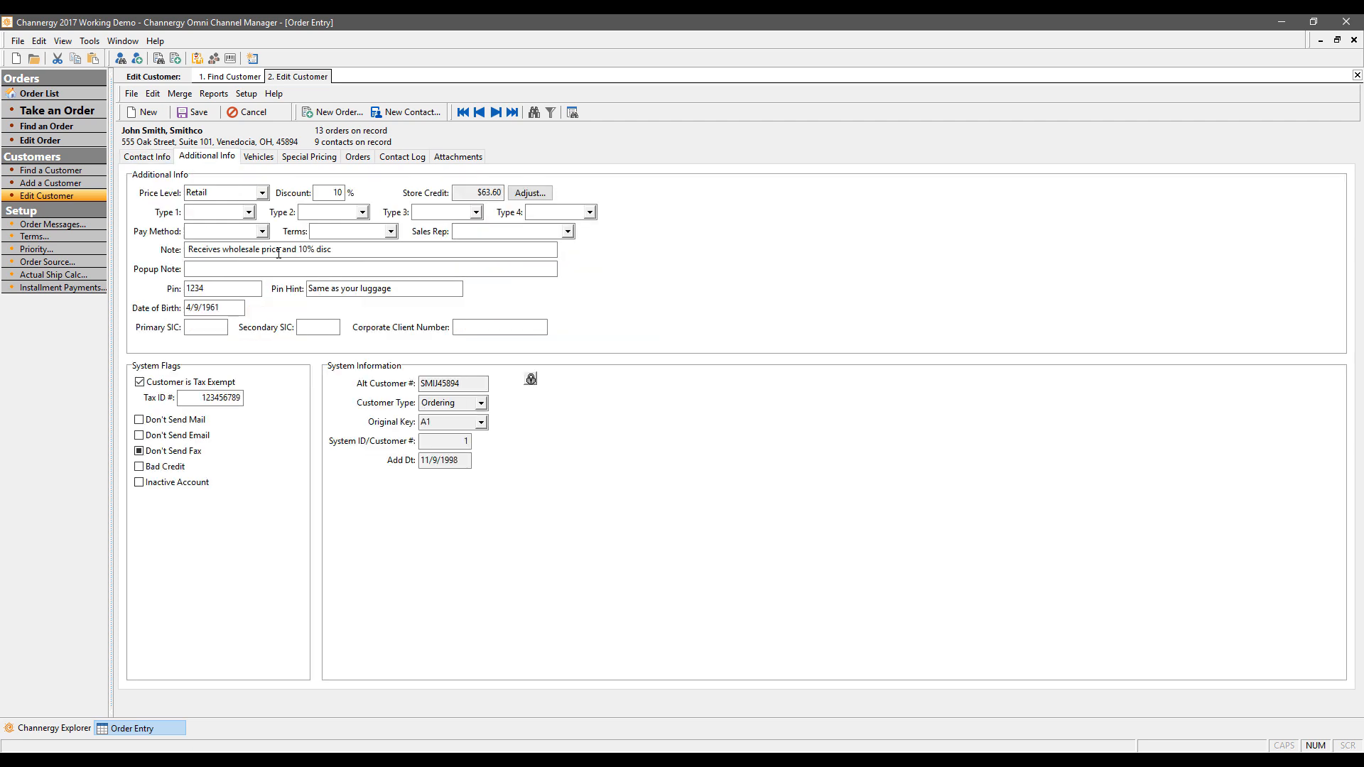
left_click(262, 196)
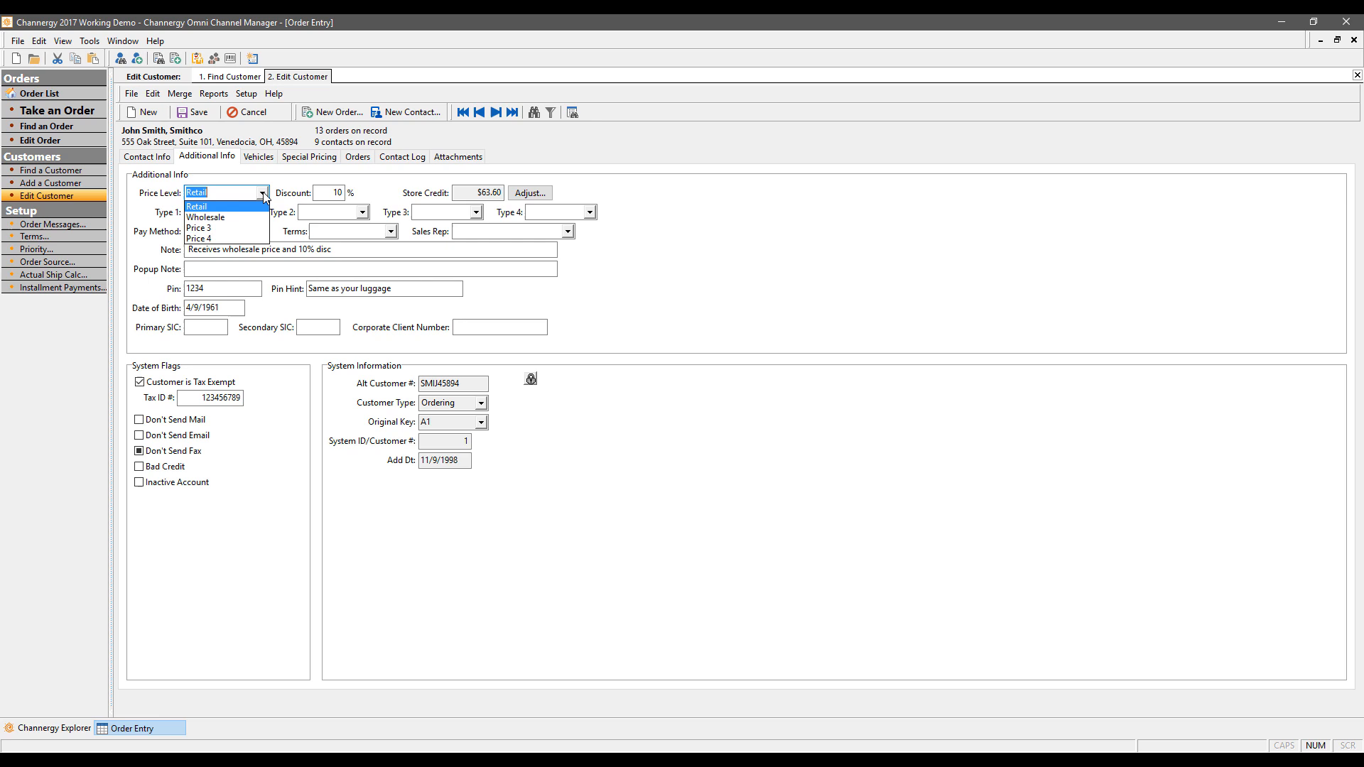
left_click(224, 218)
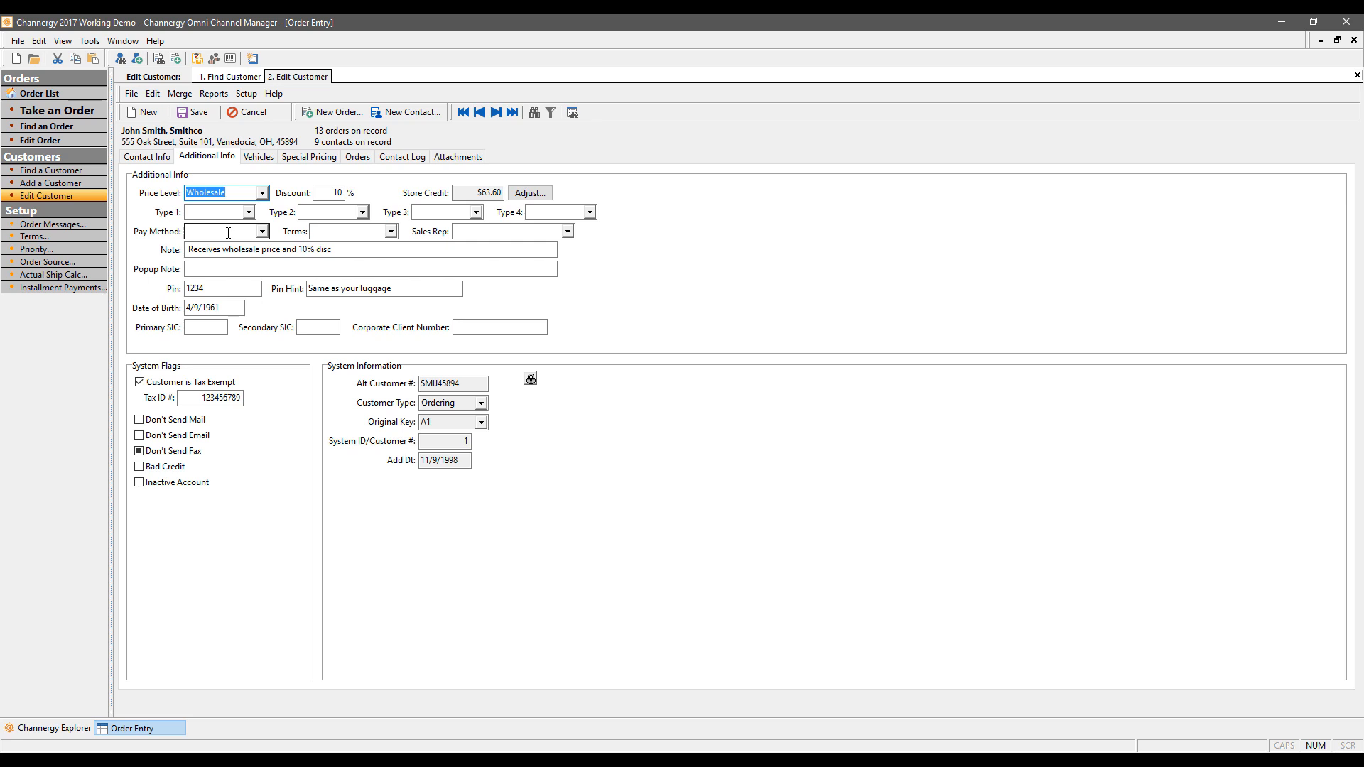
left_click(336, 193)
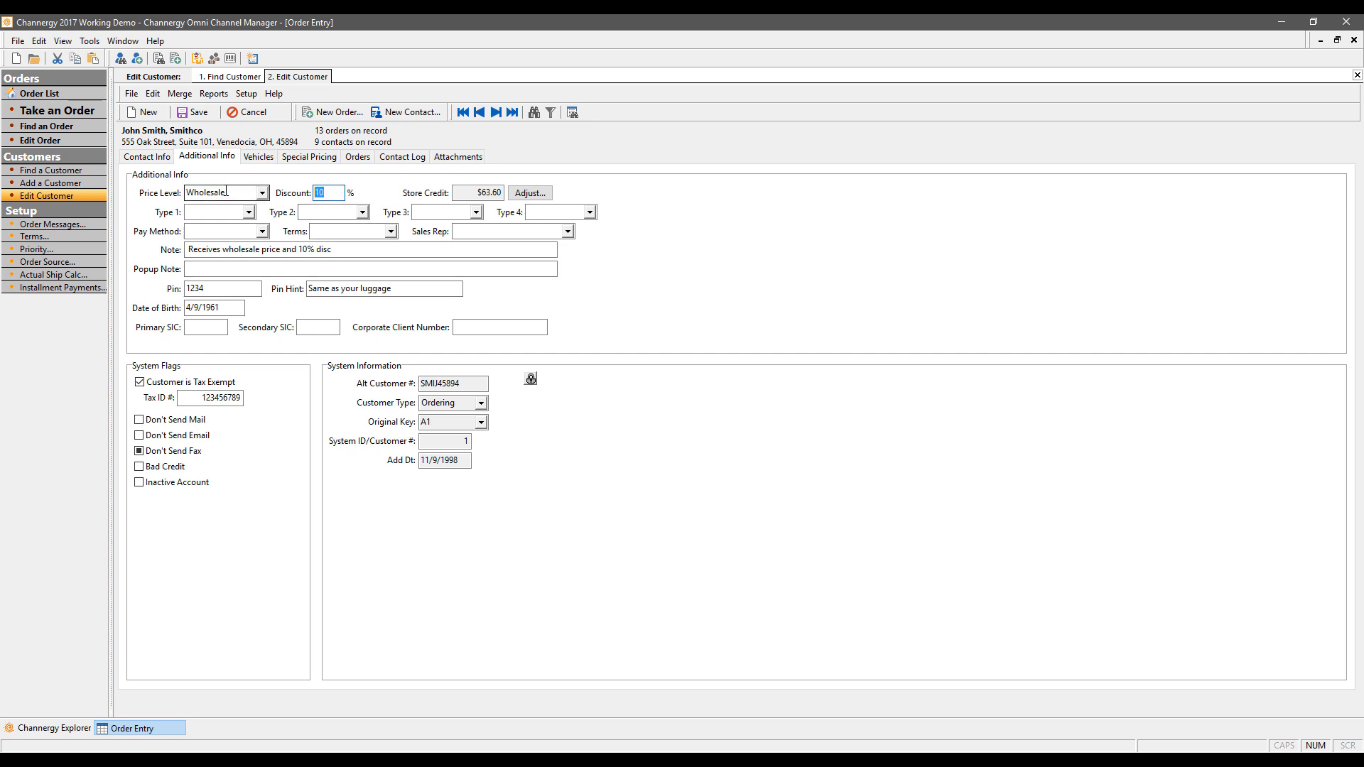
left_click(312, 157)
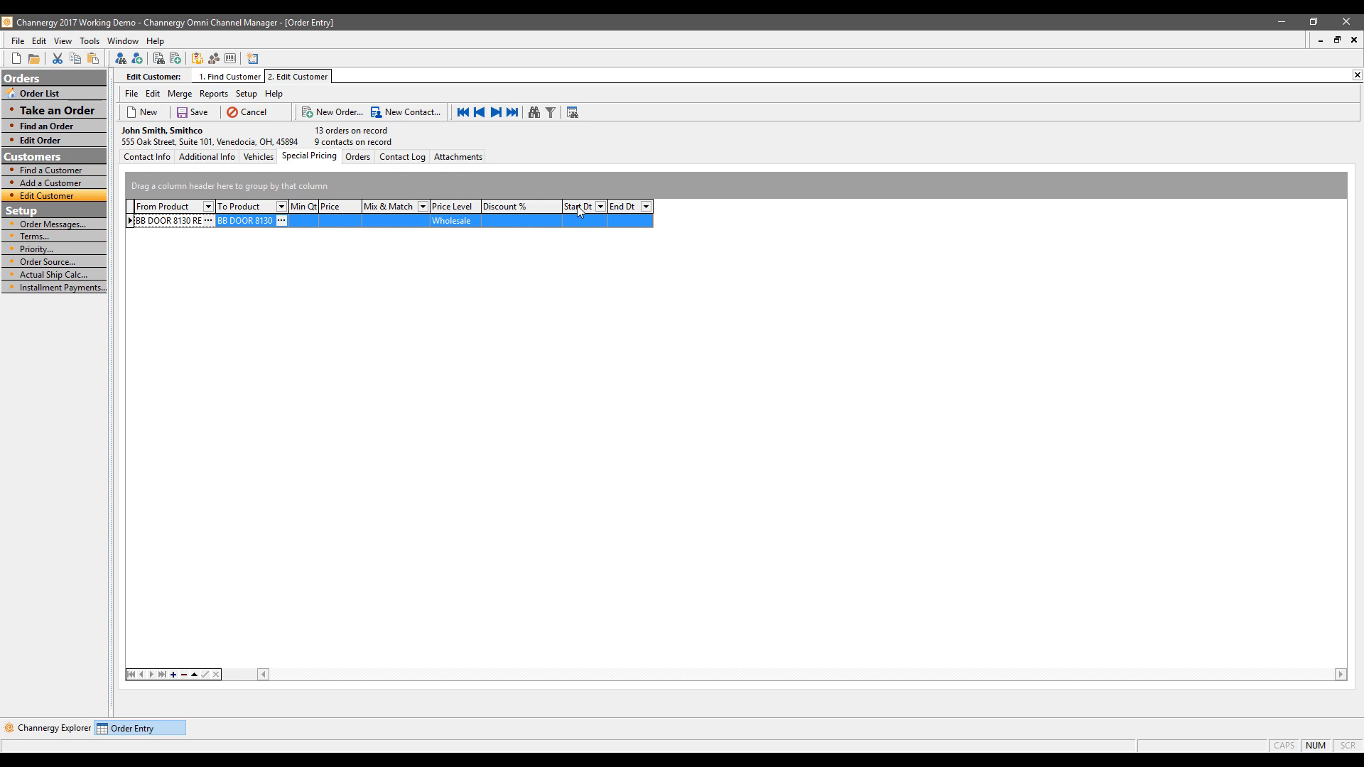
Step: Return to Additional Info showing Wholesale, 10% discount and $63.60 store credit
left_click(204, 159)
key("Tab")
key("Tab")
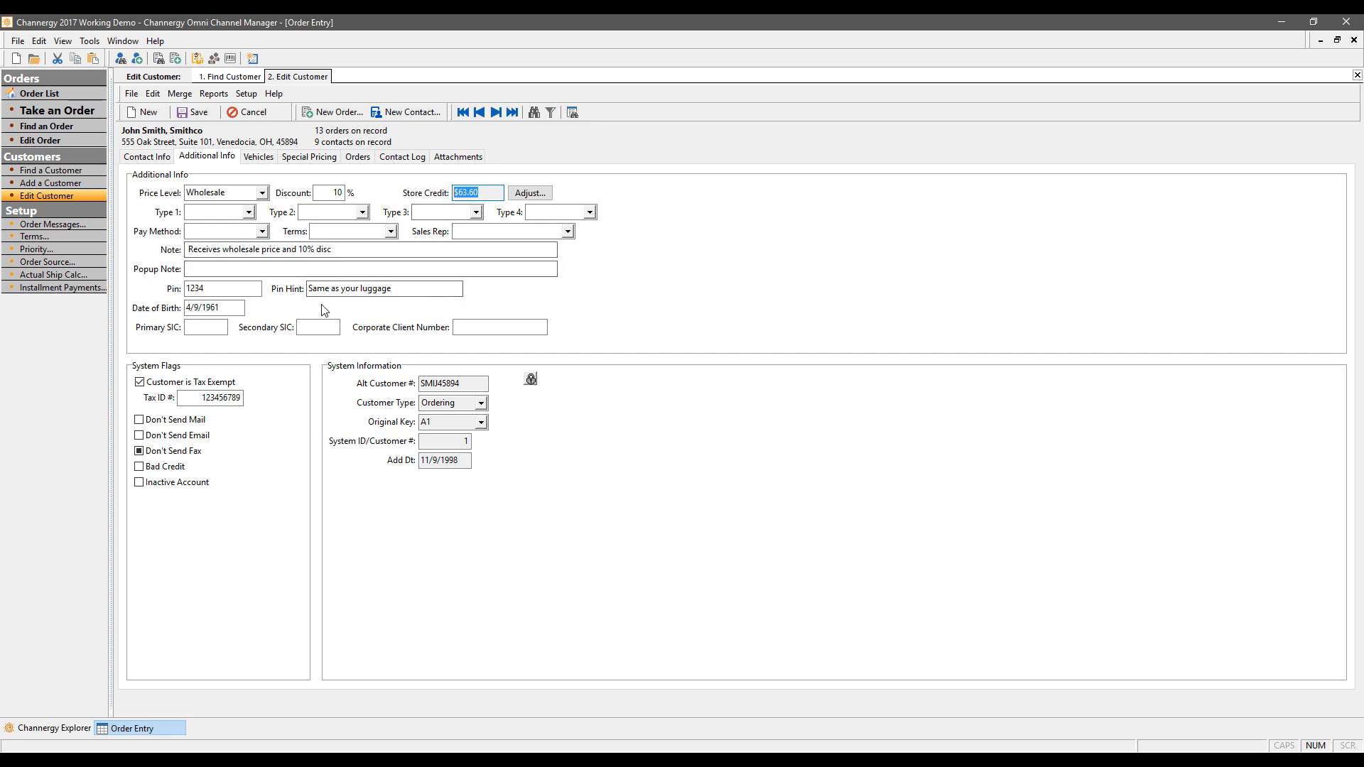
left_click(249, 212)
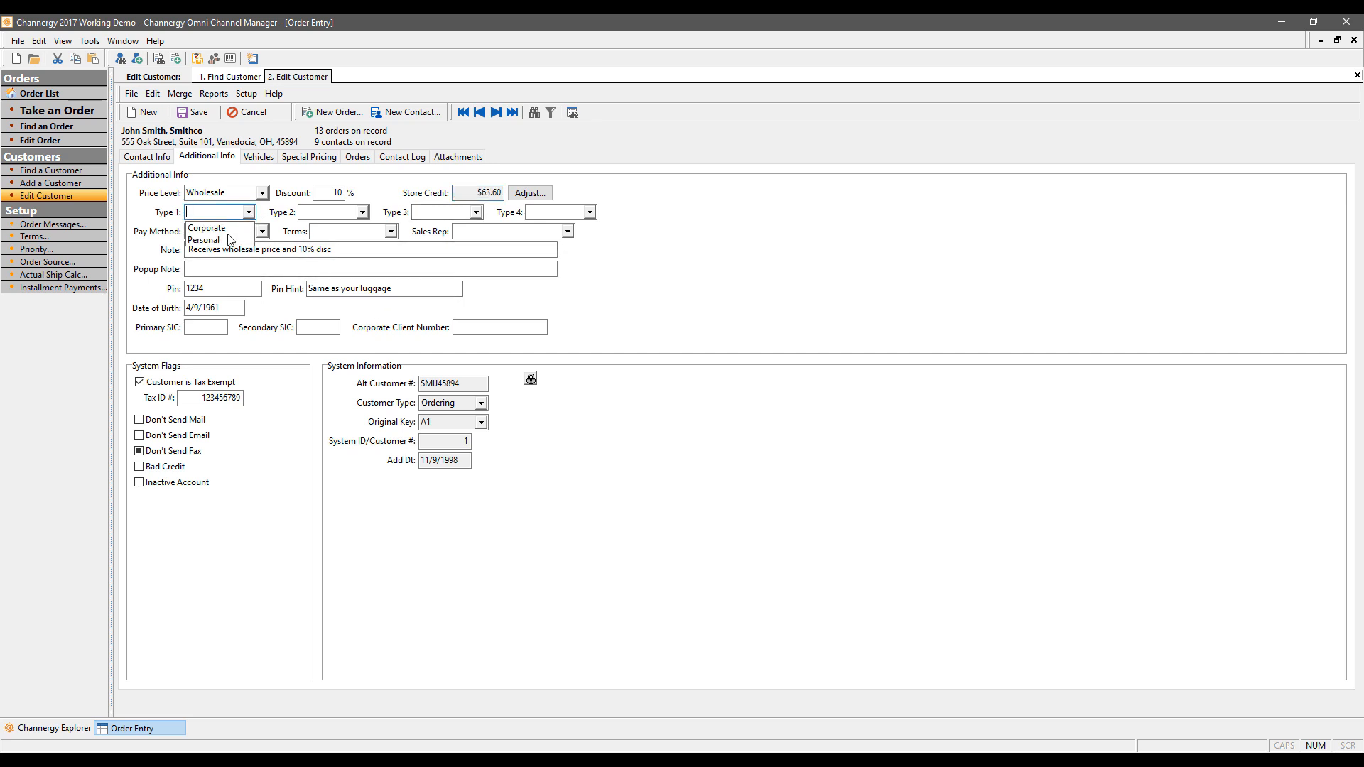
key("Escape")
left_click(245, 94)
left_click(642, 248)
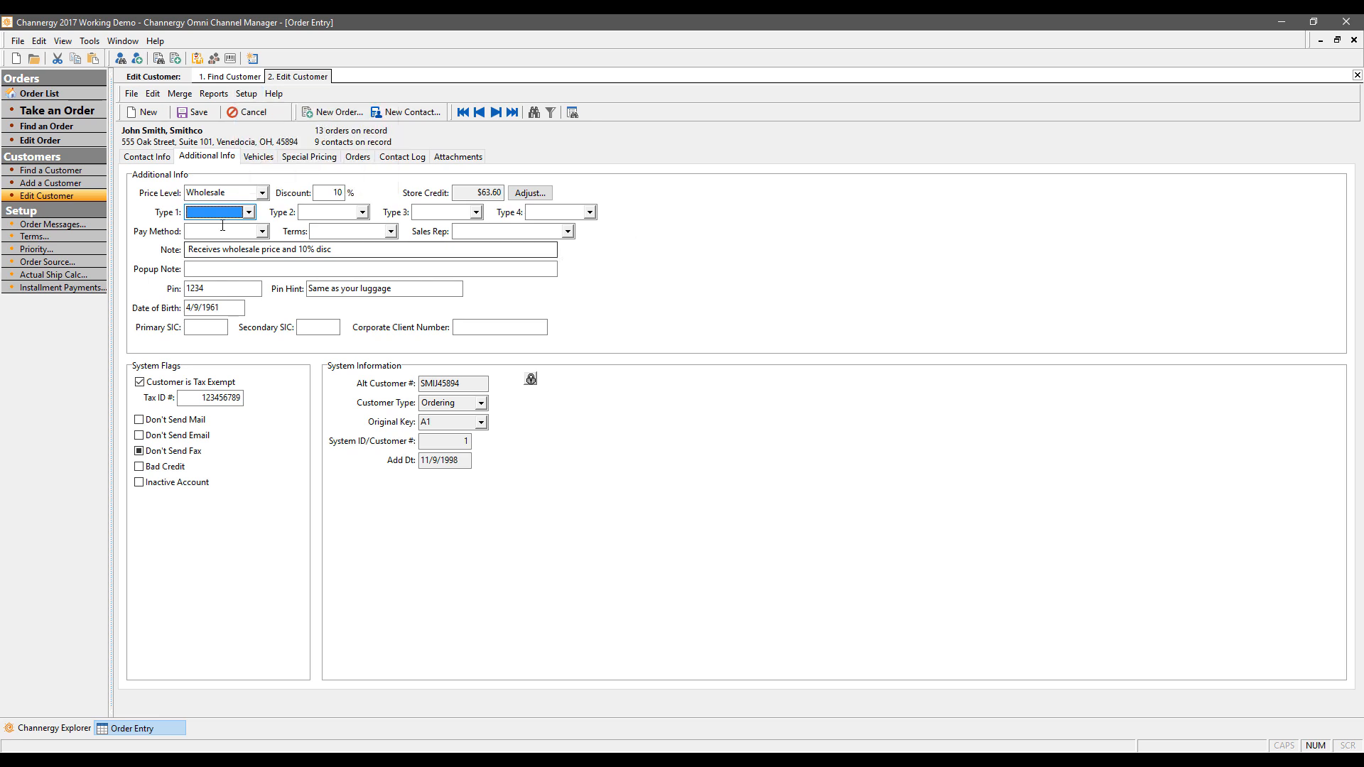
left_click(248, 213)
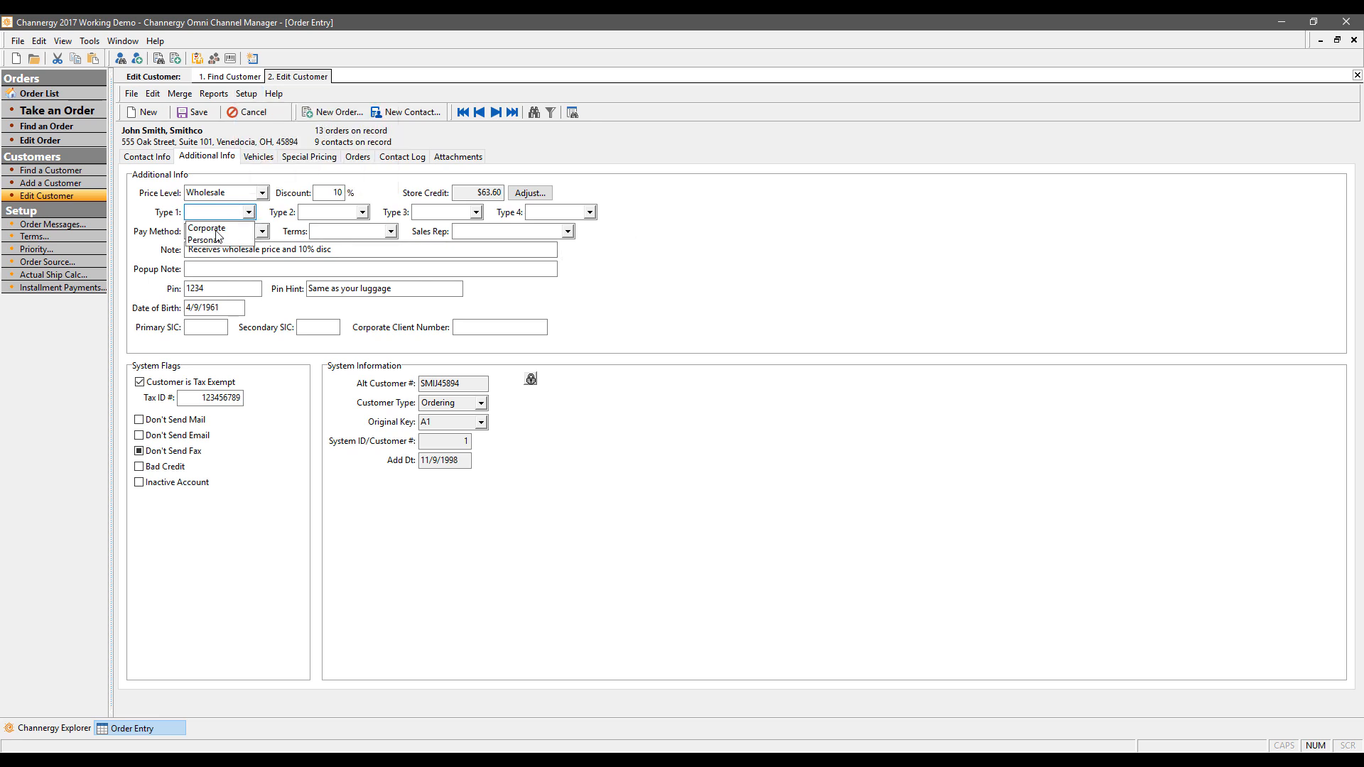
left_click(223, 228)
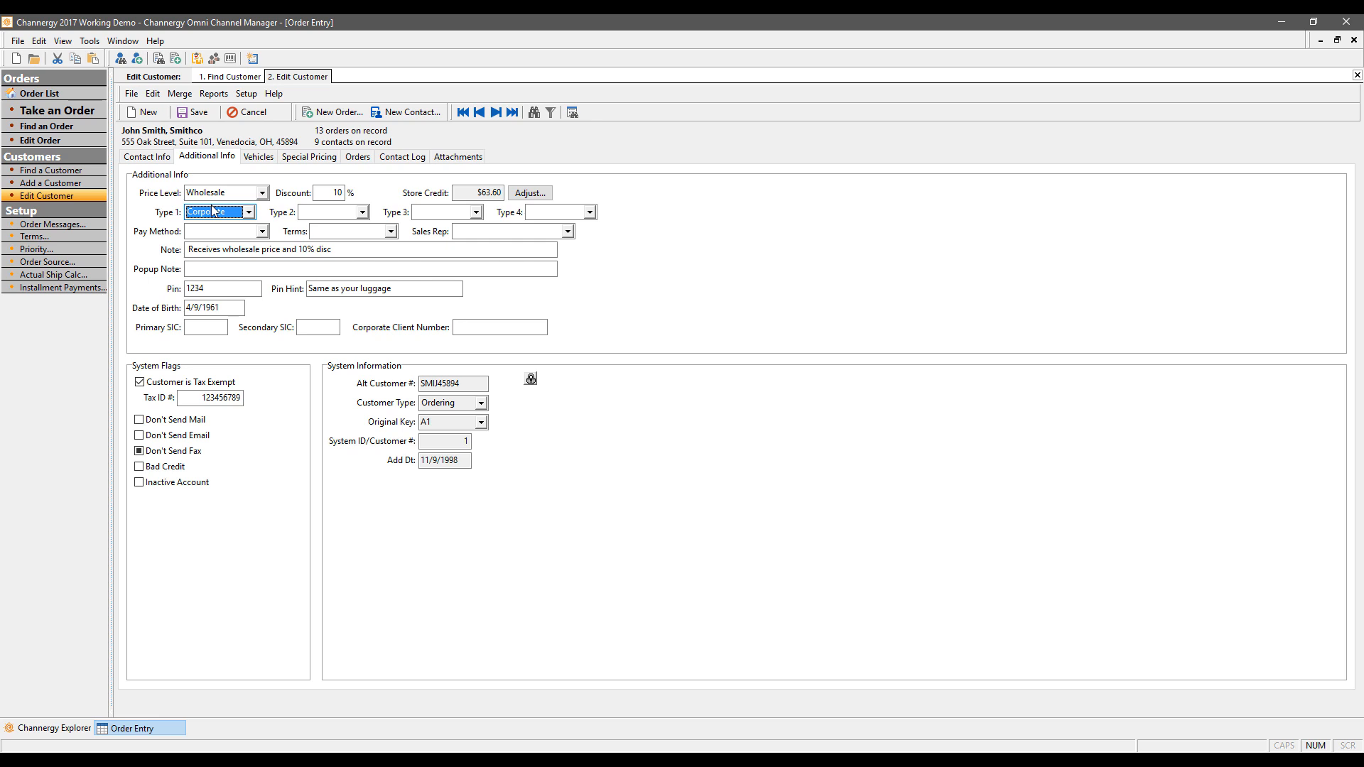
left_click(250, 212)
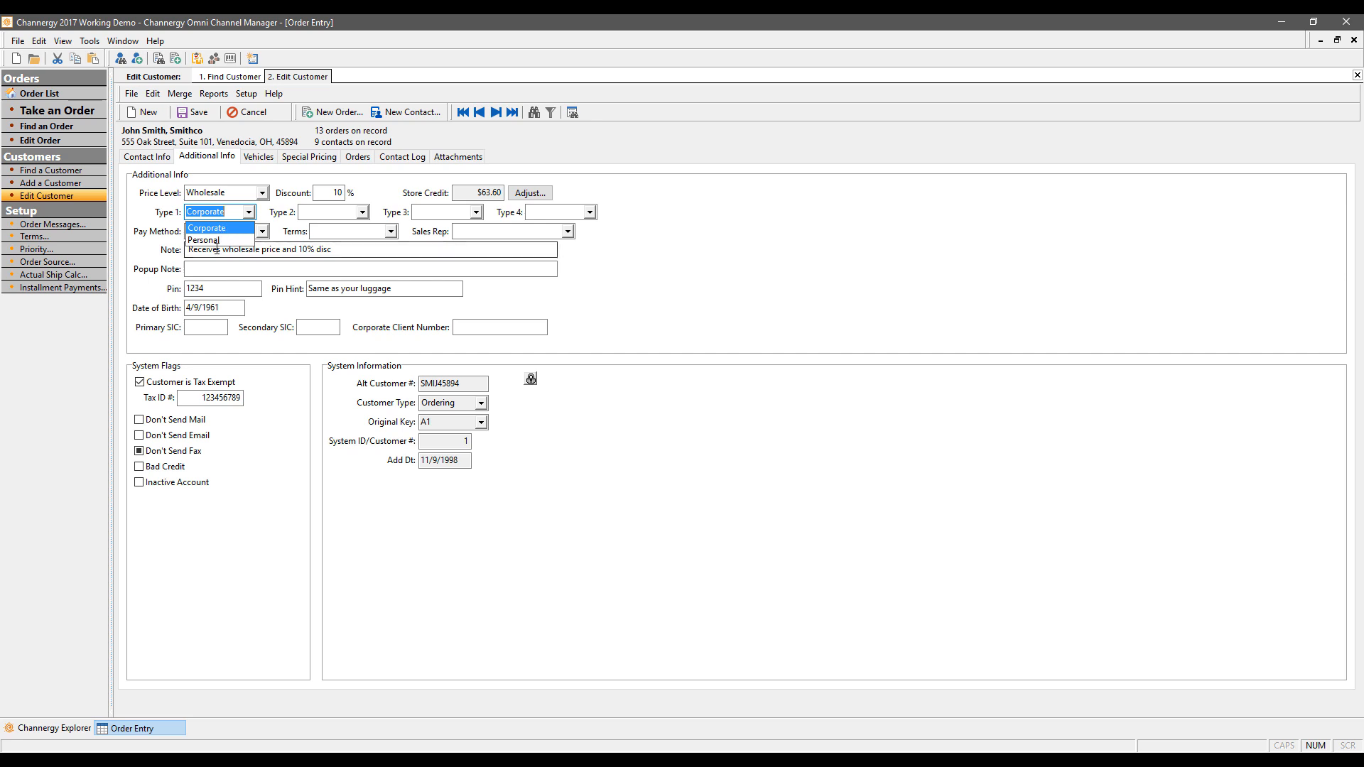
left_click(871, 315)
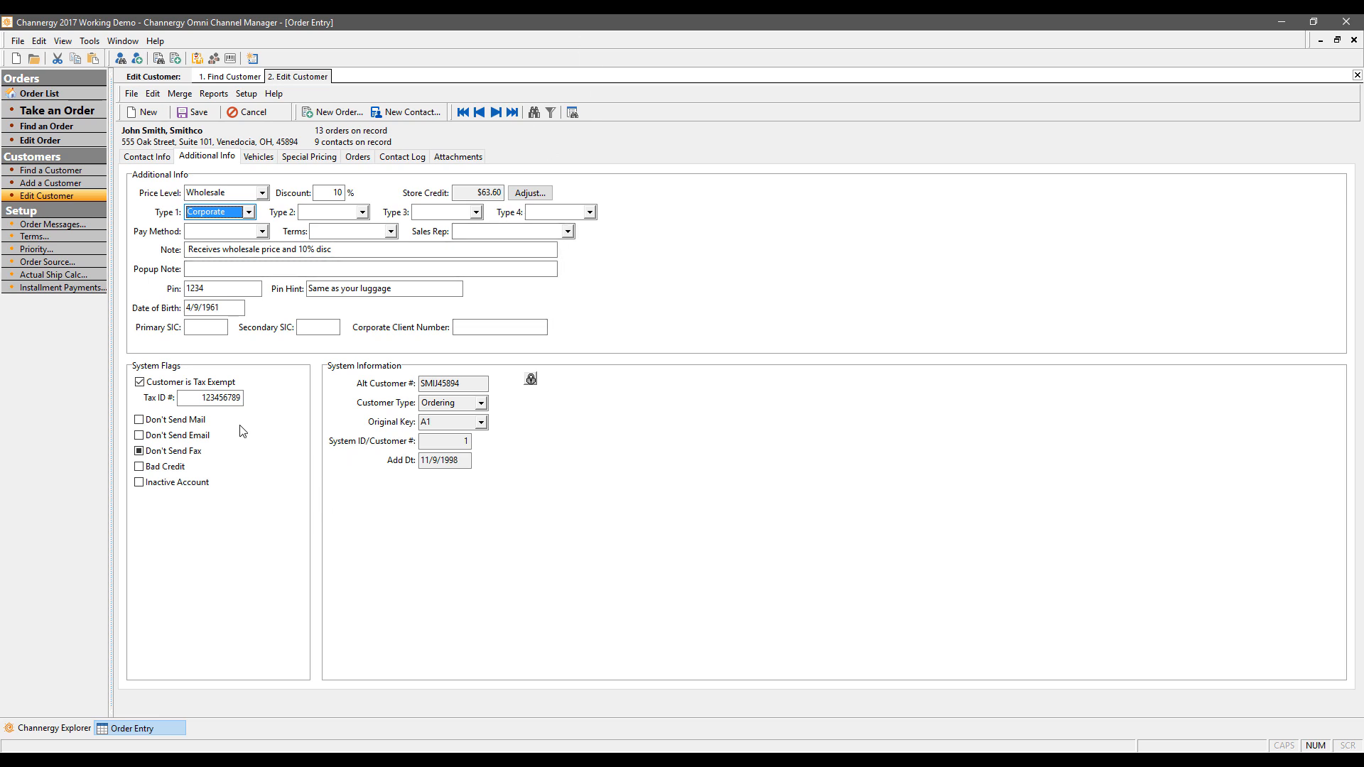
Step: Set pay method to Invoice, terms to Net 30, and sales rep to 200
left_click(264, 233)
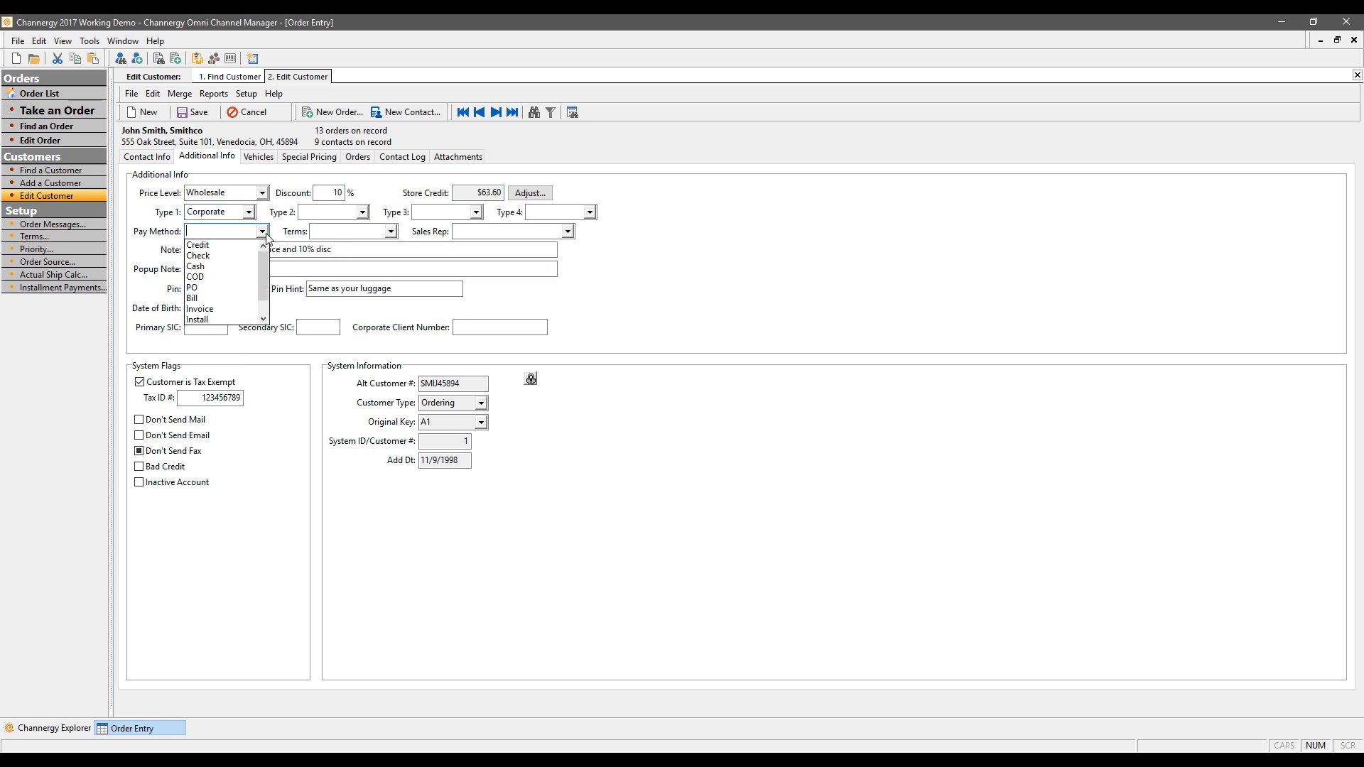
left_click(216, 309)
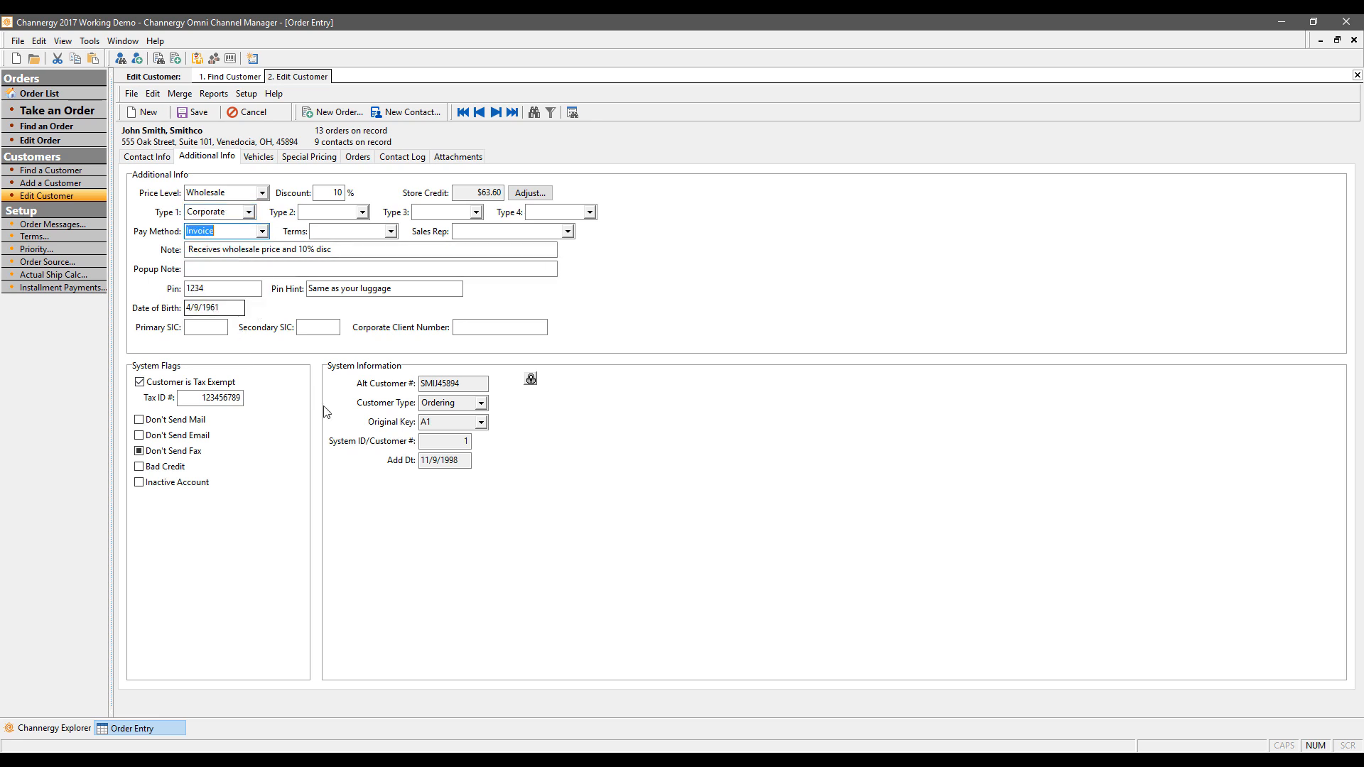
left_click(390, 230)
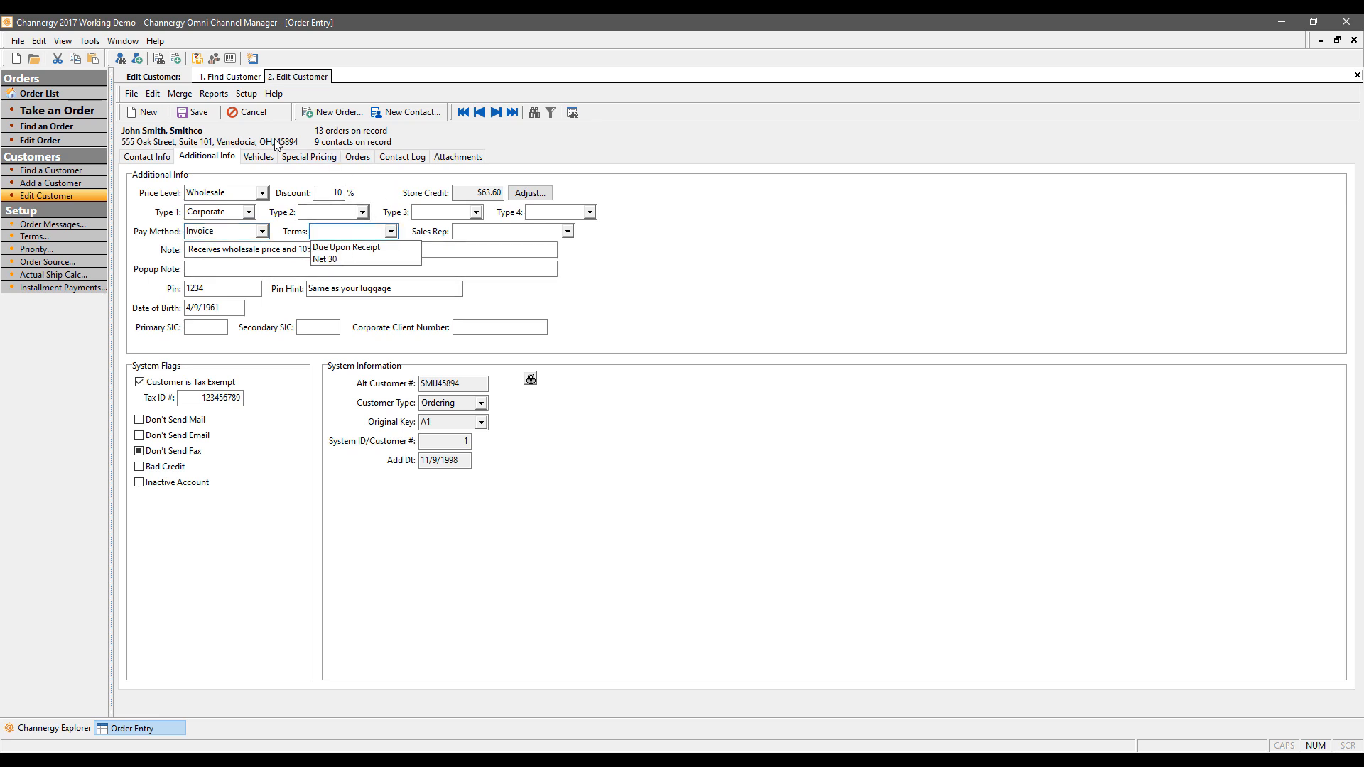
left_click(333, 261)
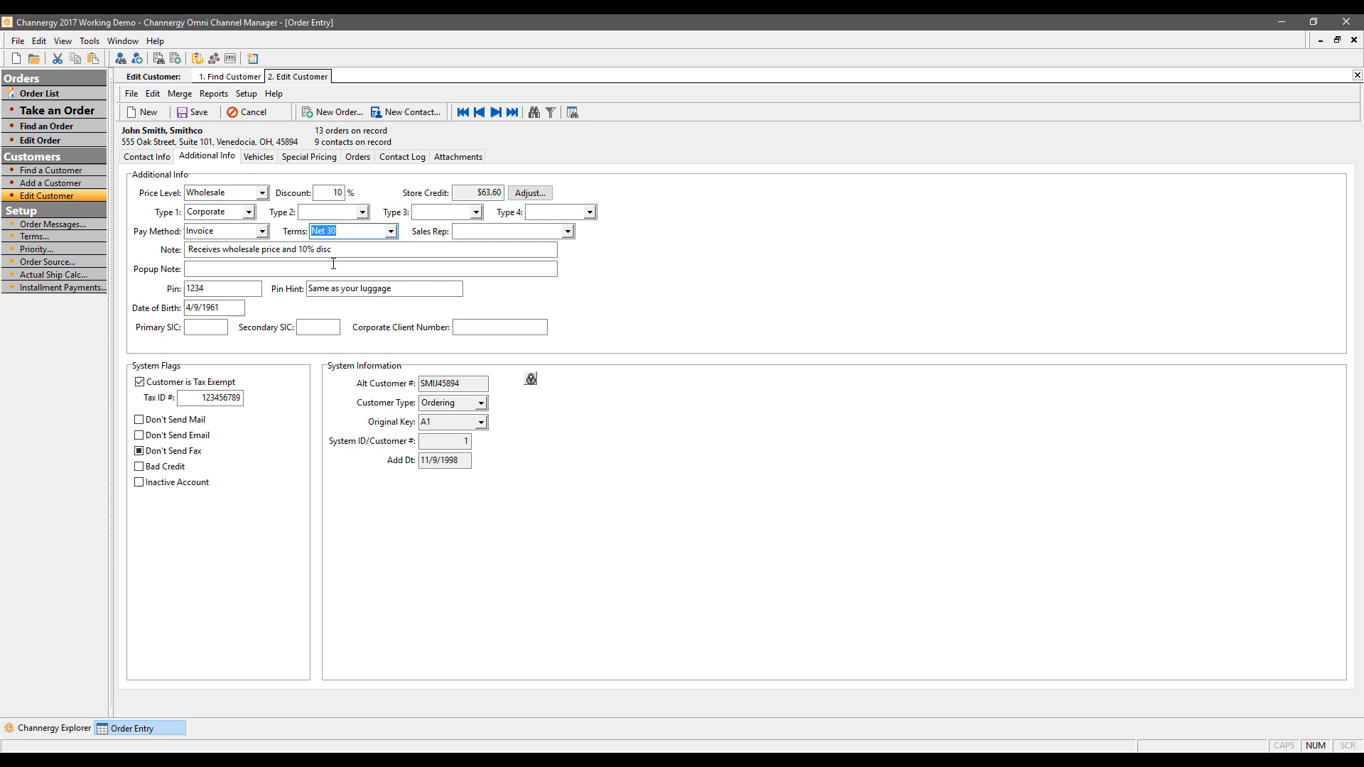
left_click(567, 231)
left_click(534, 275)
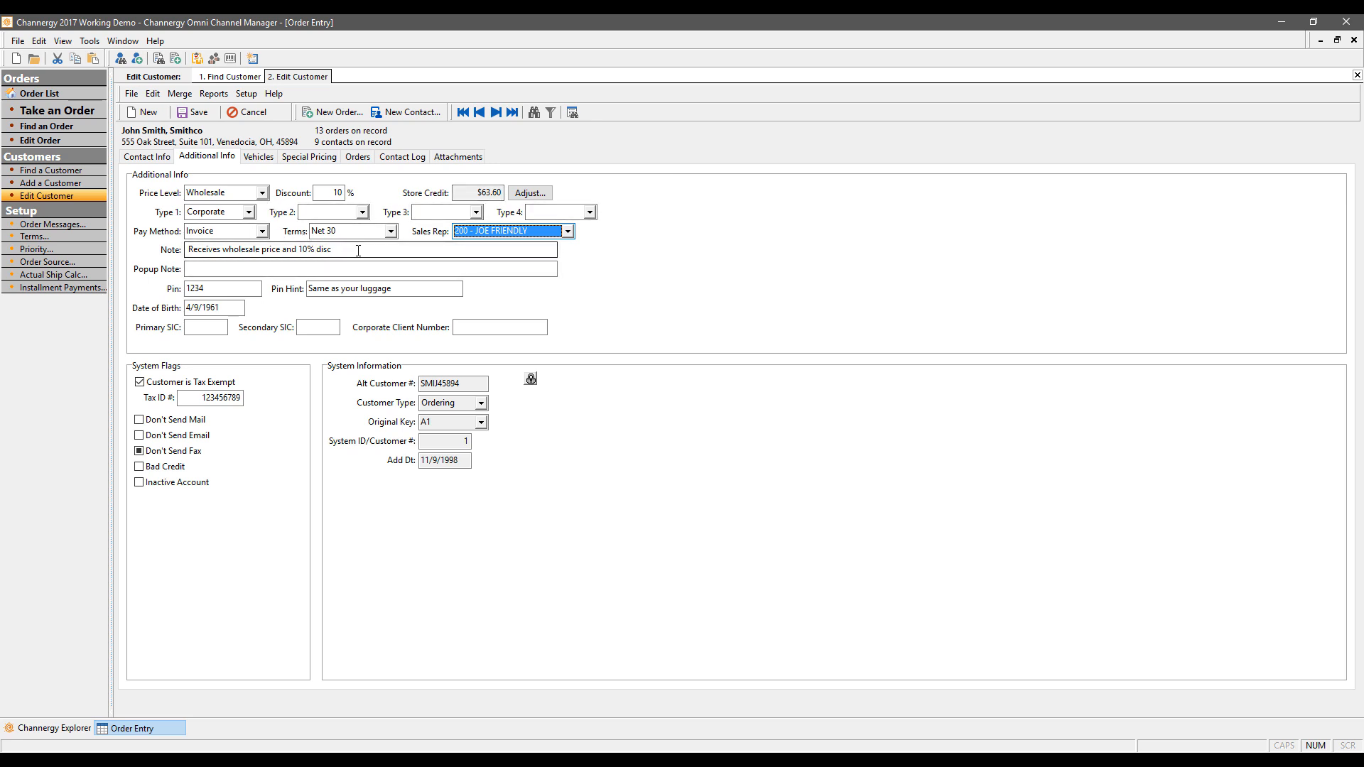
Step: Type 'Bad Credi' as a popup note, clear it, then move through the PIN fields
left_click(316, 249)
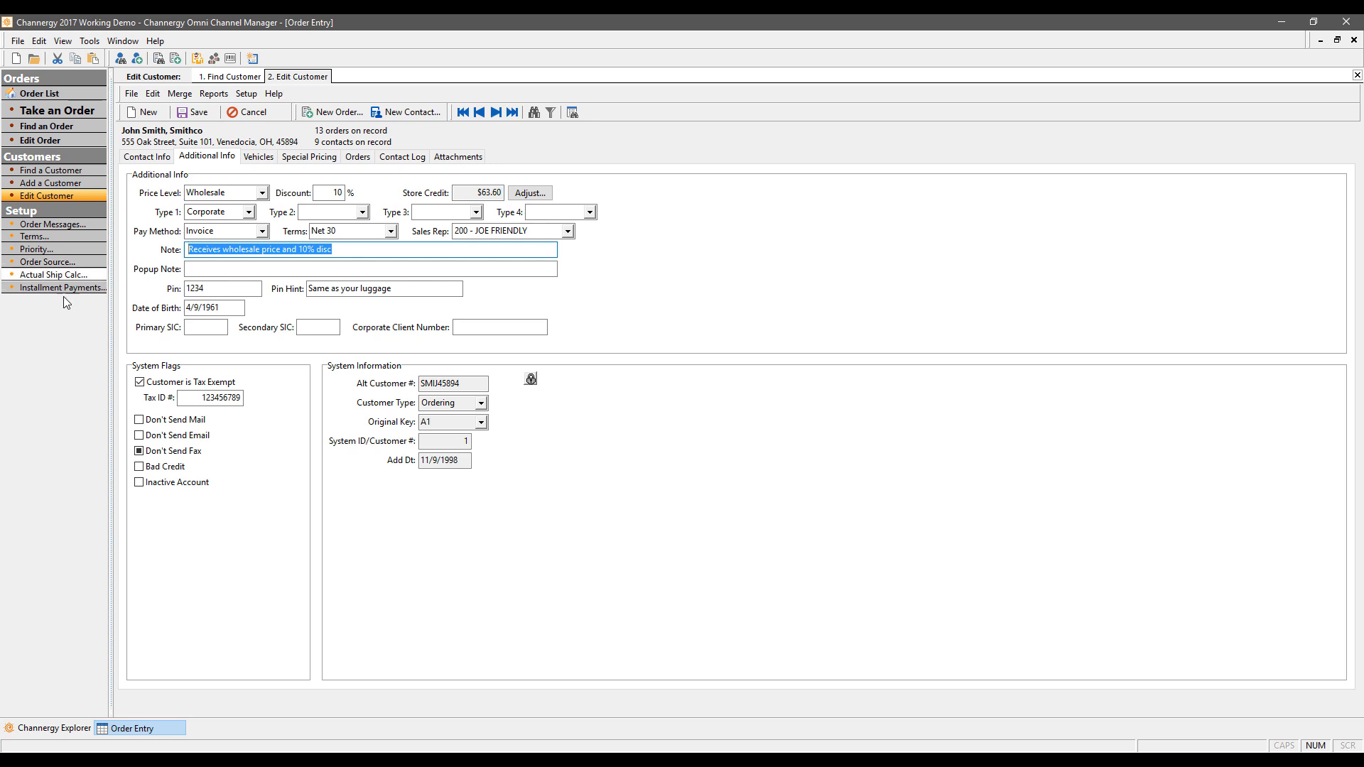
left_click(228, 267)
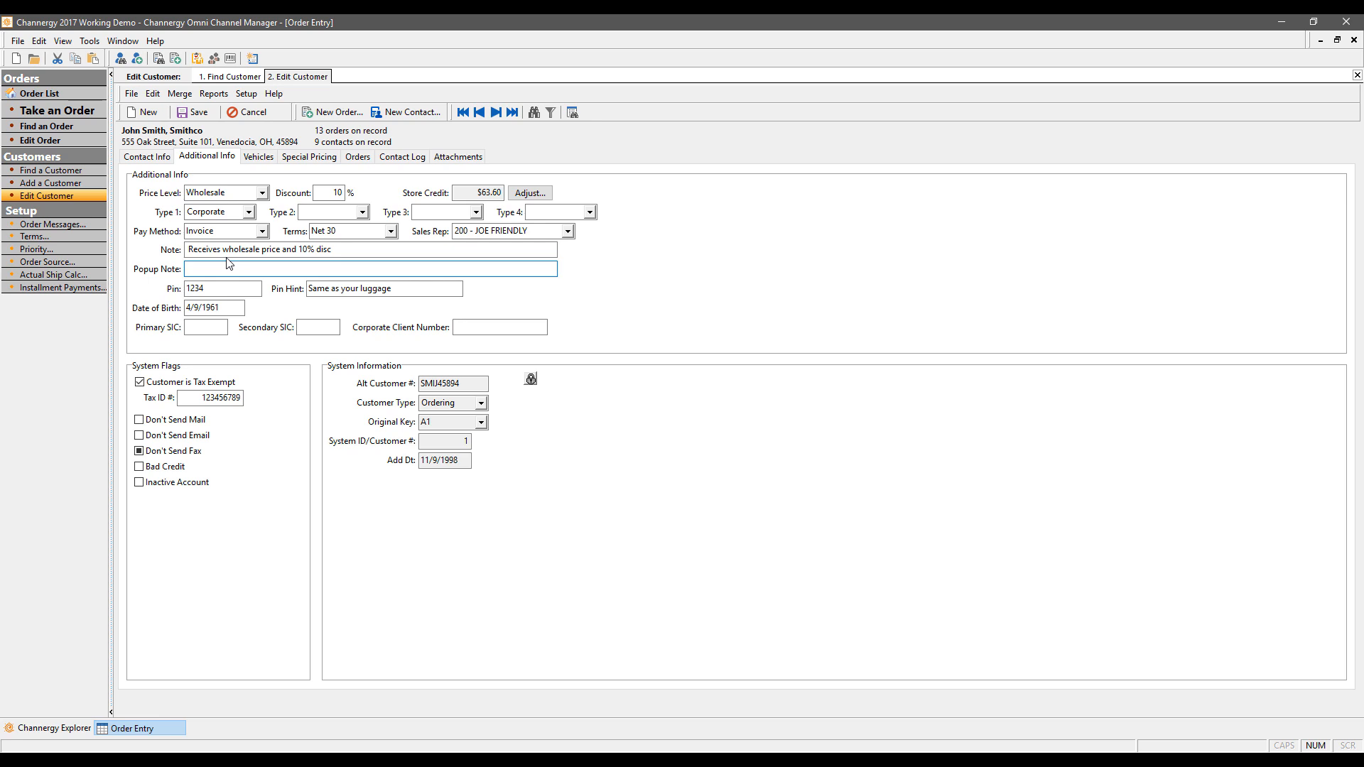
type("Bad Credit")
key("ctrl+a")
key("BackSpace")
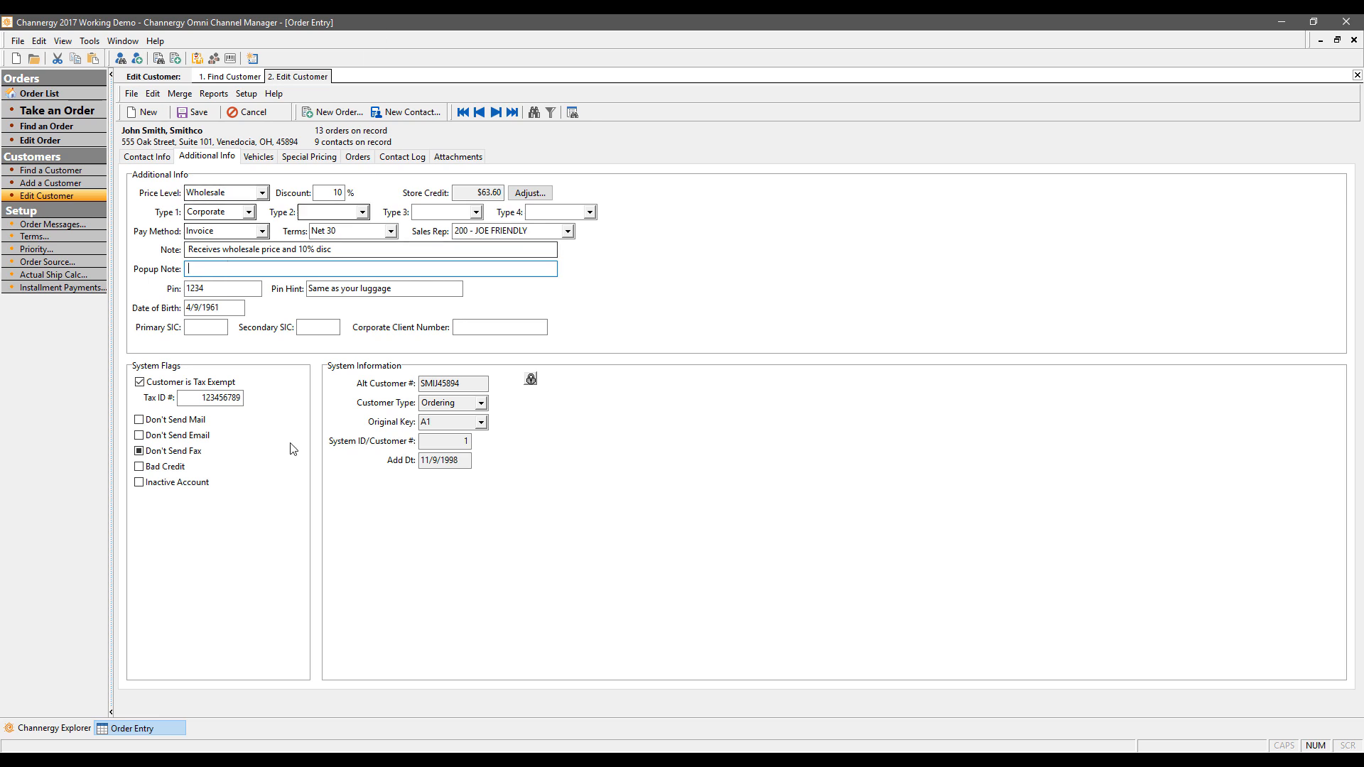
left_click(225, 291)
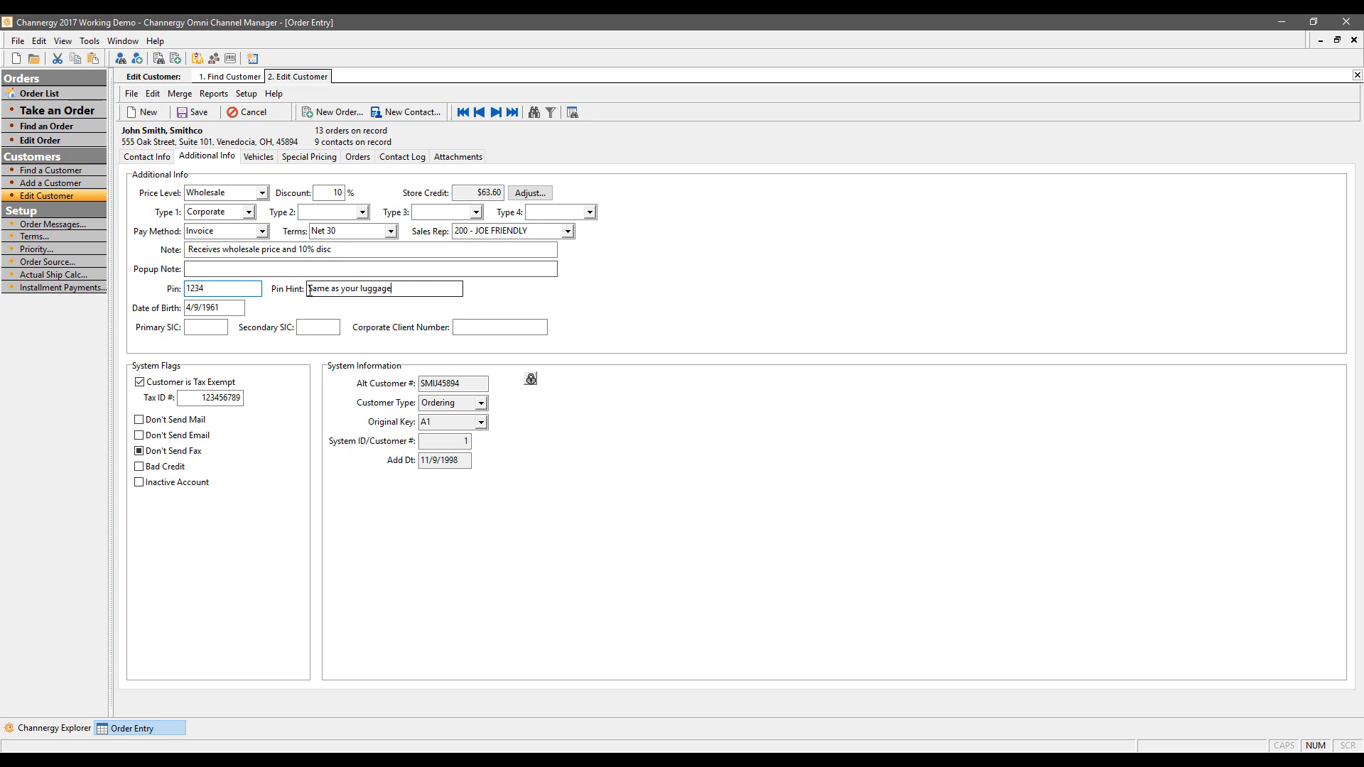
key("Tab")
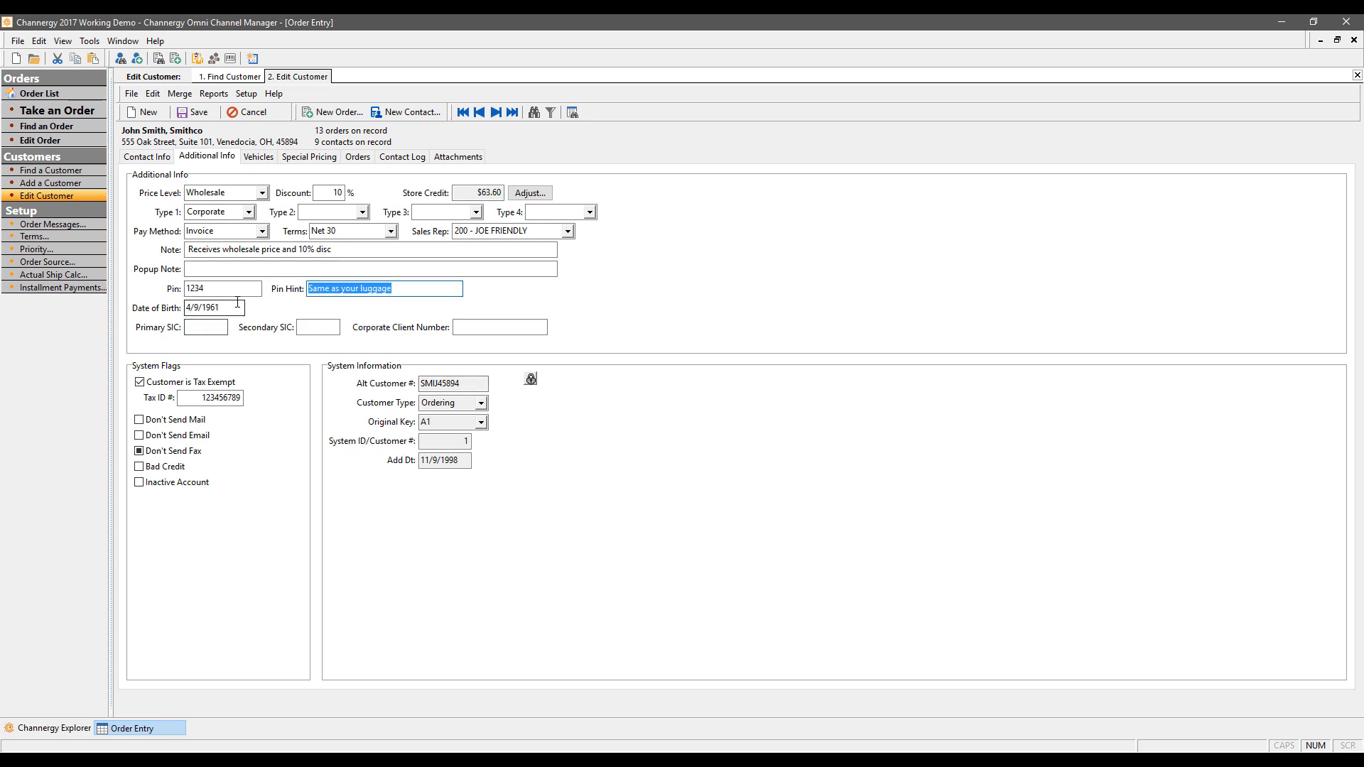
left_click(225, 307)
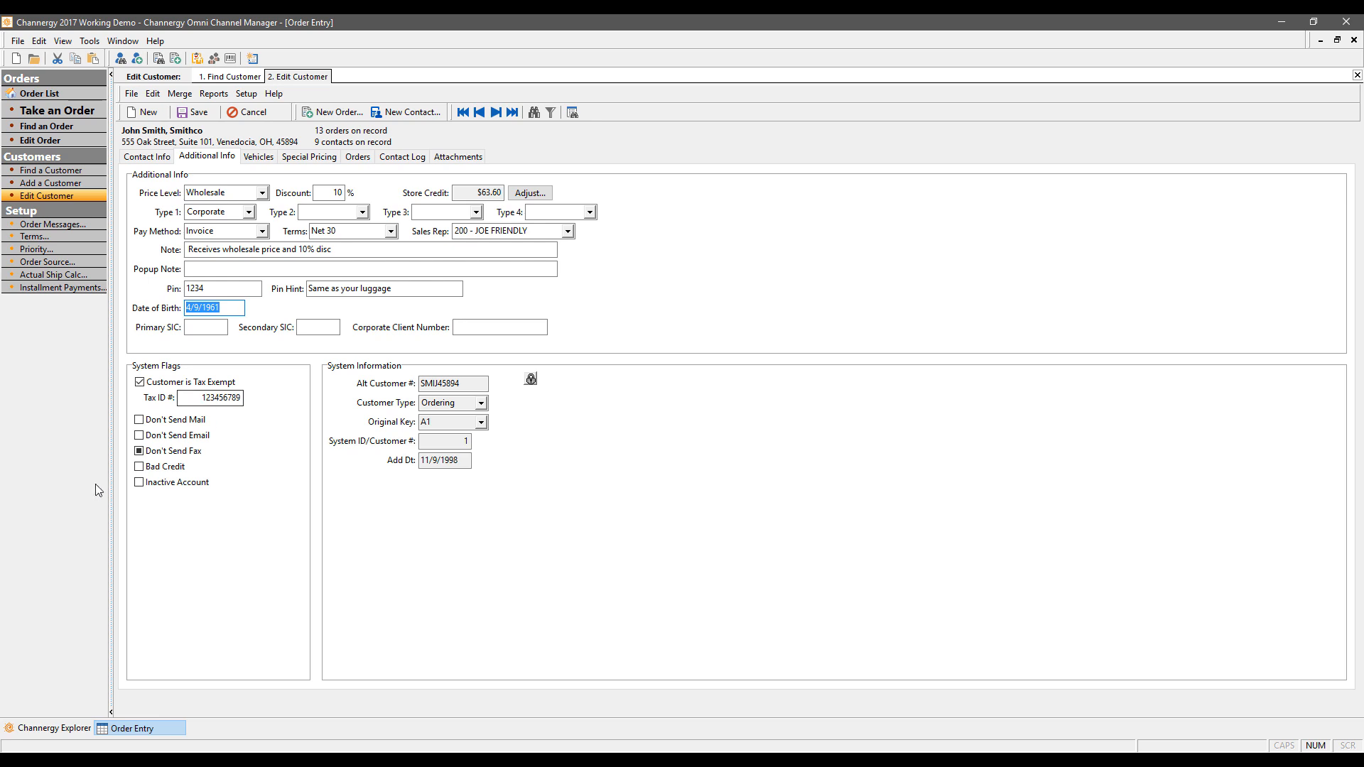
Step: Tick Don't Send Email and check the system and alternate customer numbers
left_click(144, 436)
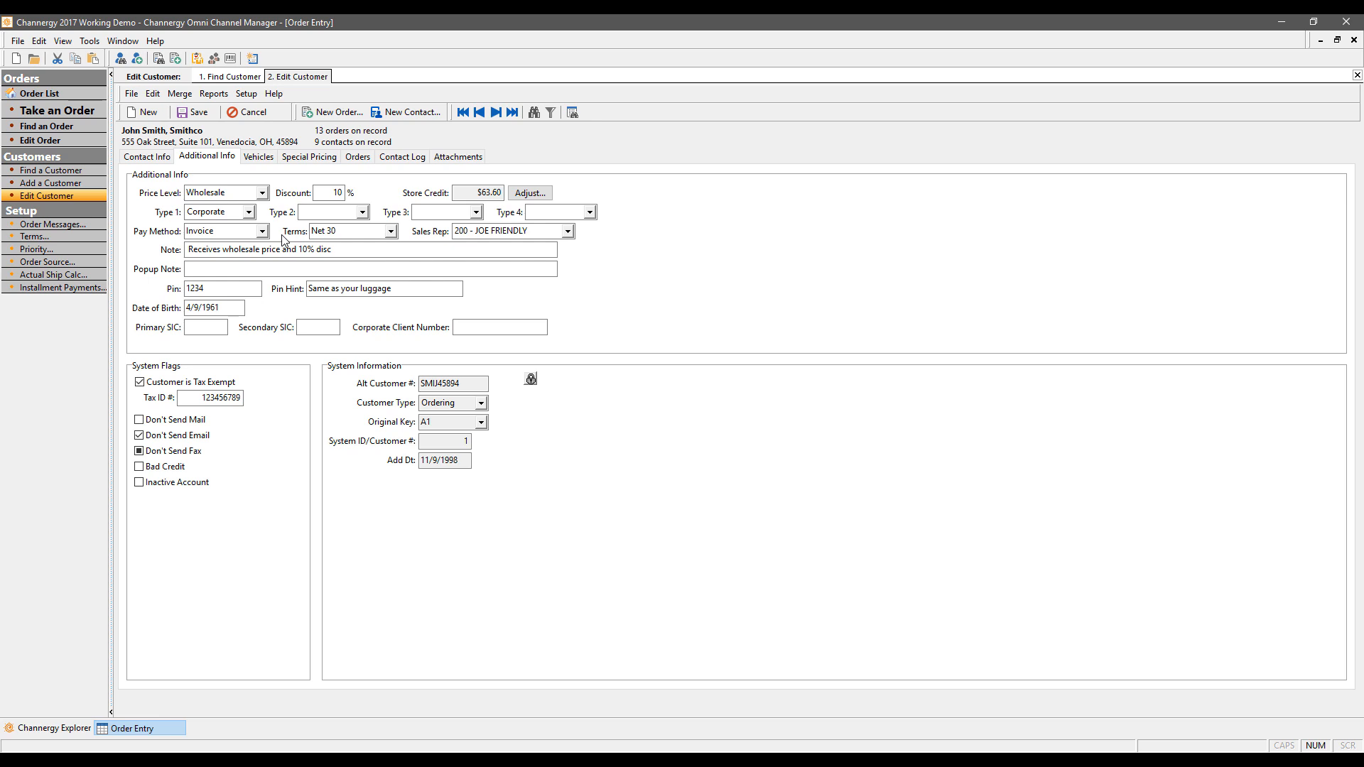
left_click(466, 446)
left_click(475, 383)
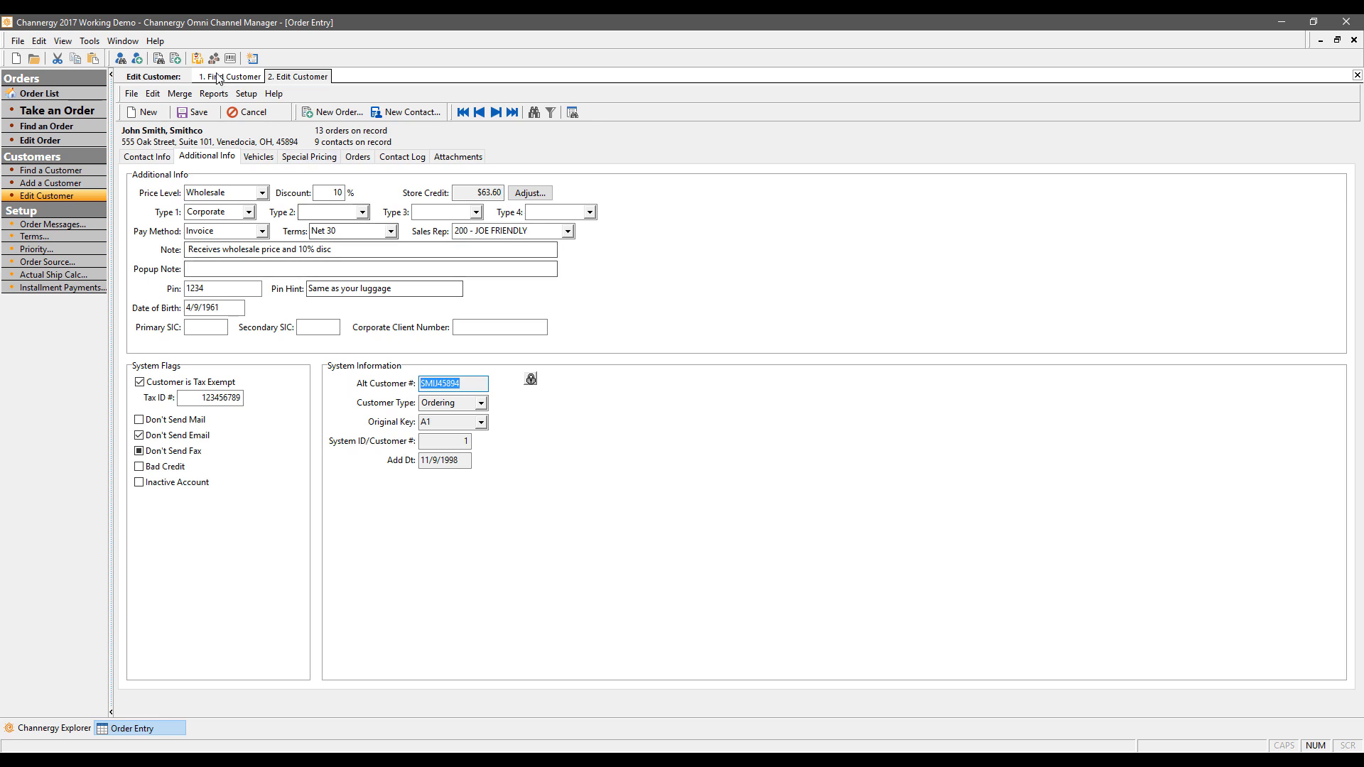
Step: Keep customer type Ordering and open the customer's empty Vehicles page
left_click(89, 41)
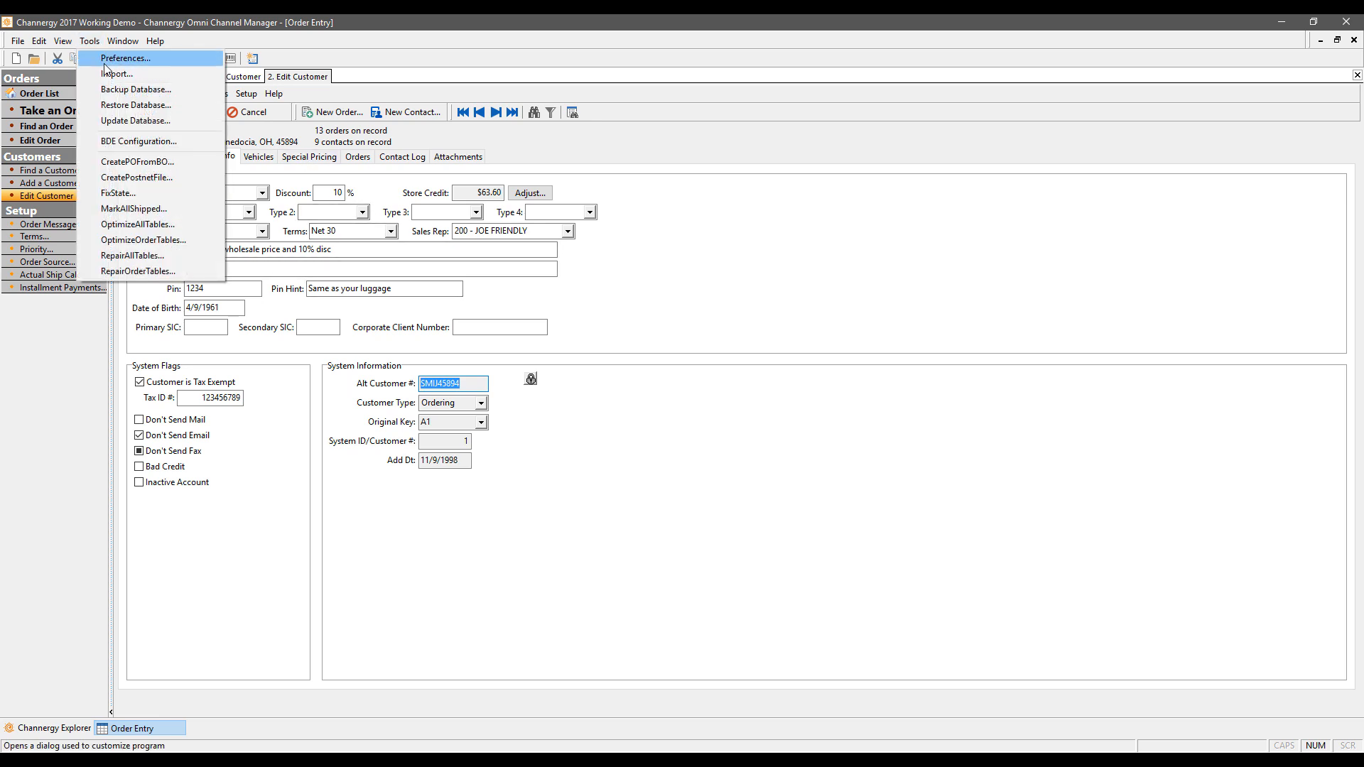
left_click(797, 442)
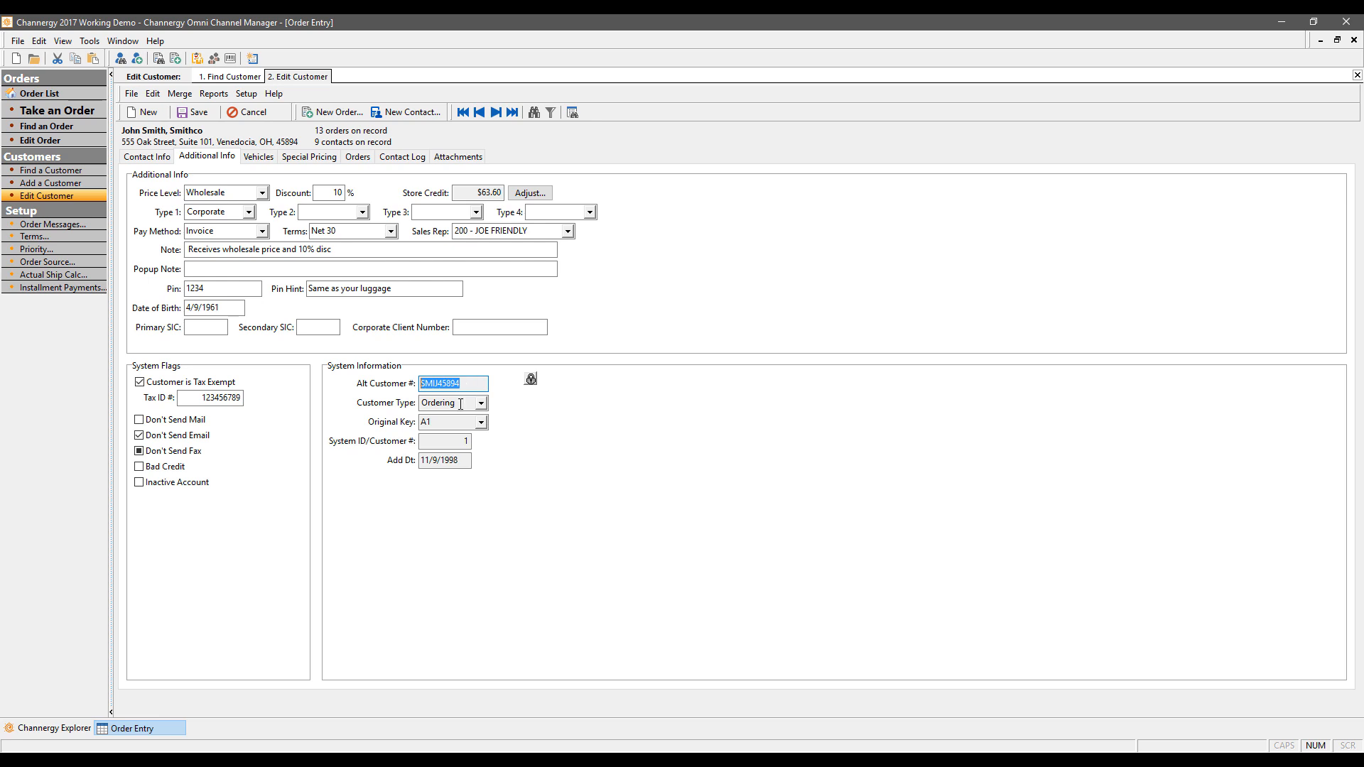
left_click(483, 404)
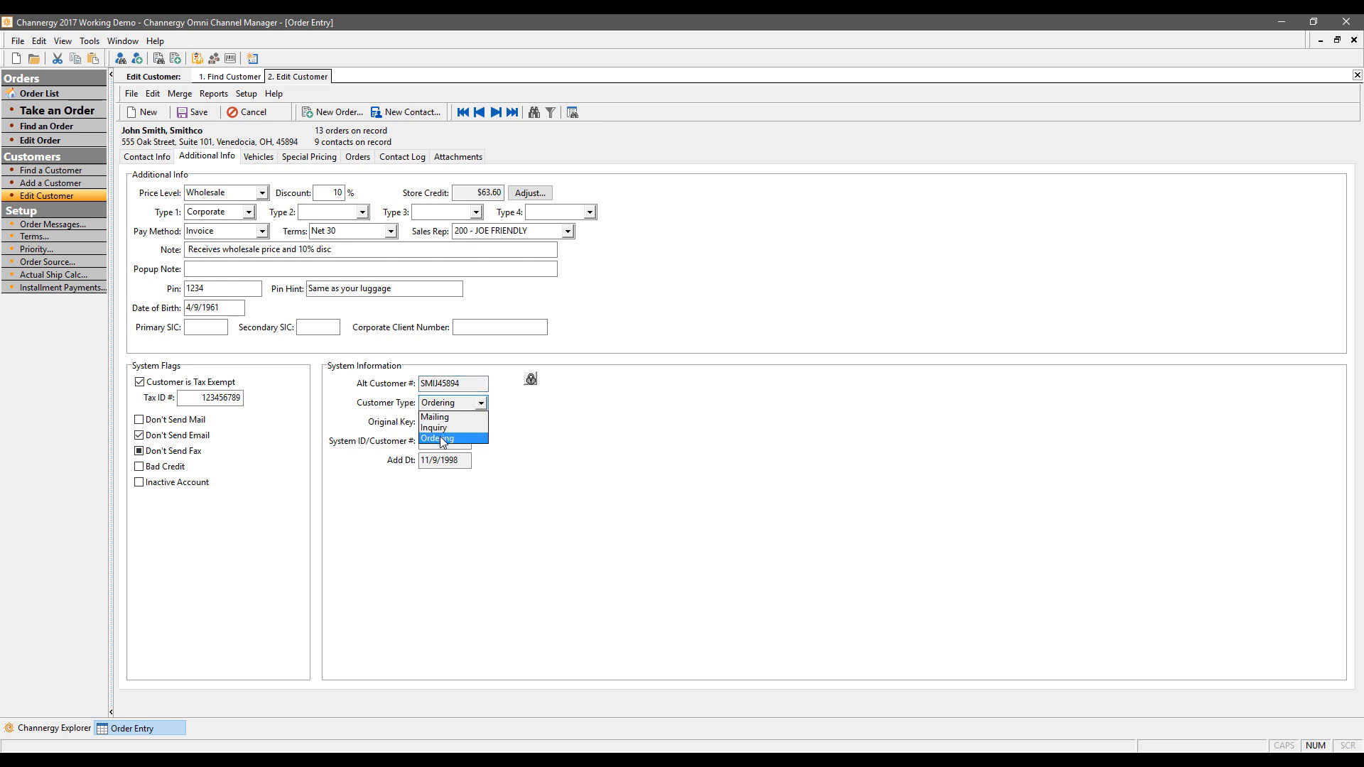
left_click(650, 478)
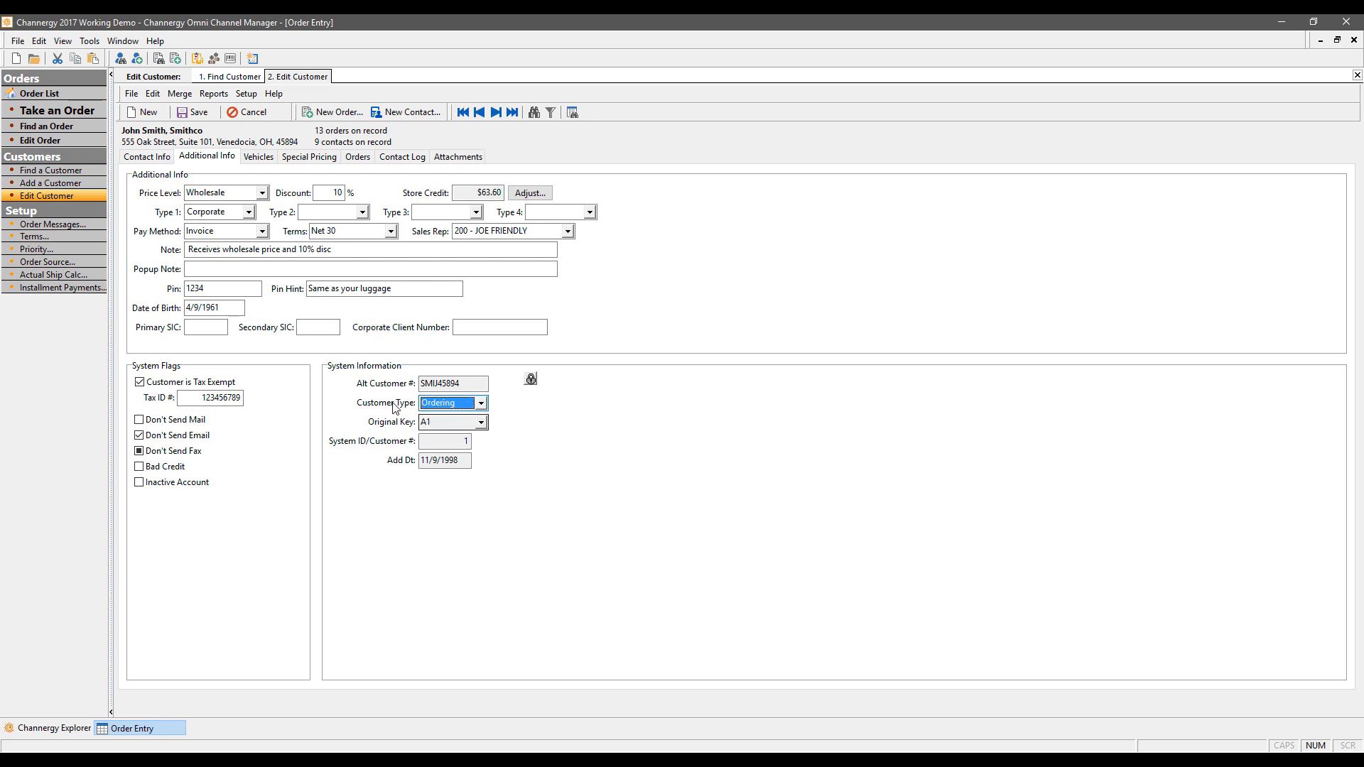
left_click(433, 421)
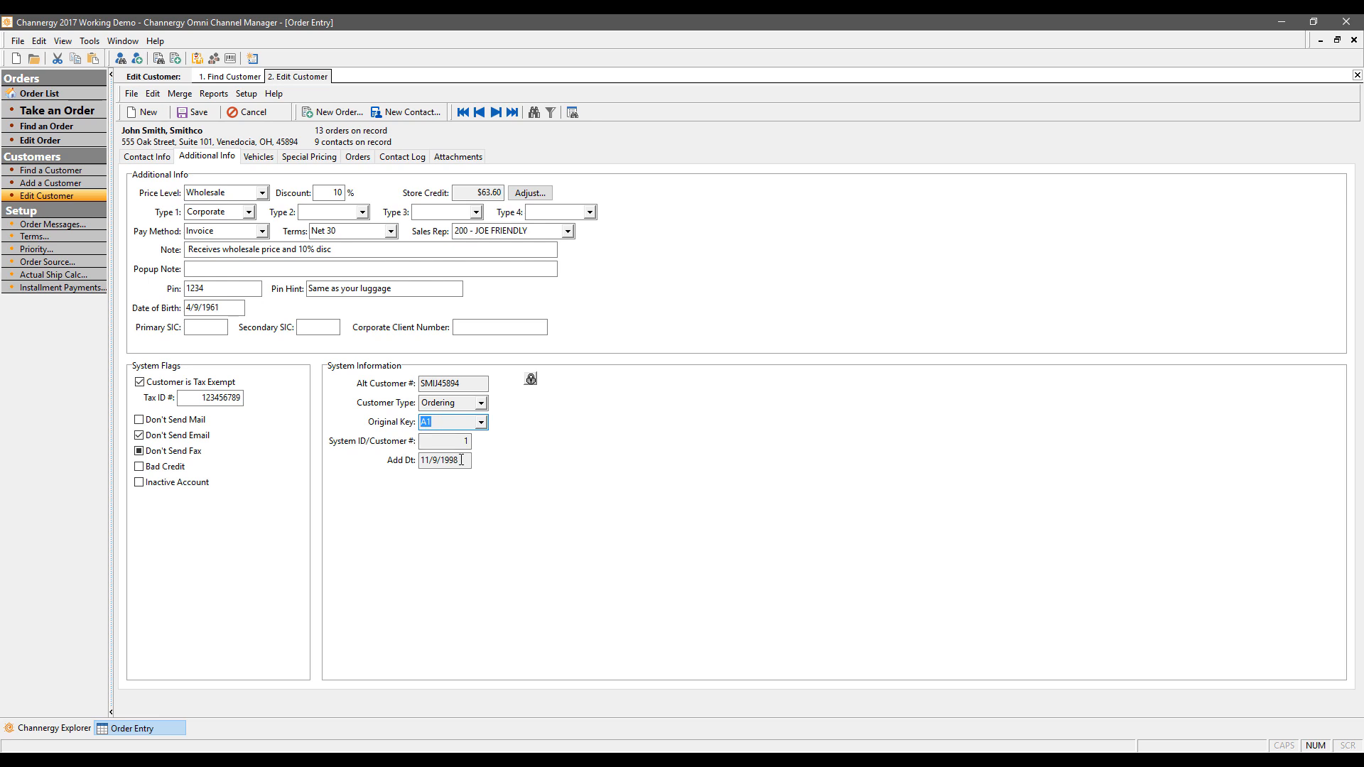
left_click(256, 158)
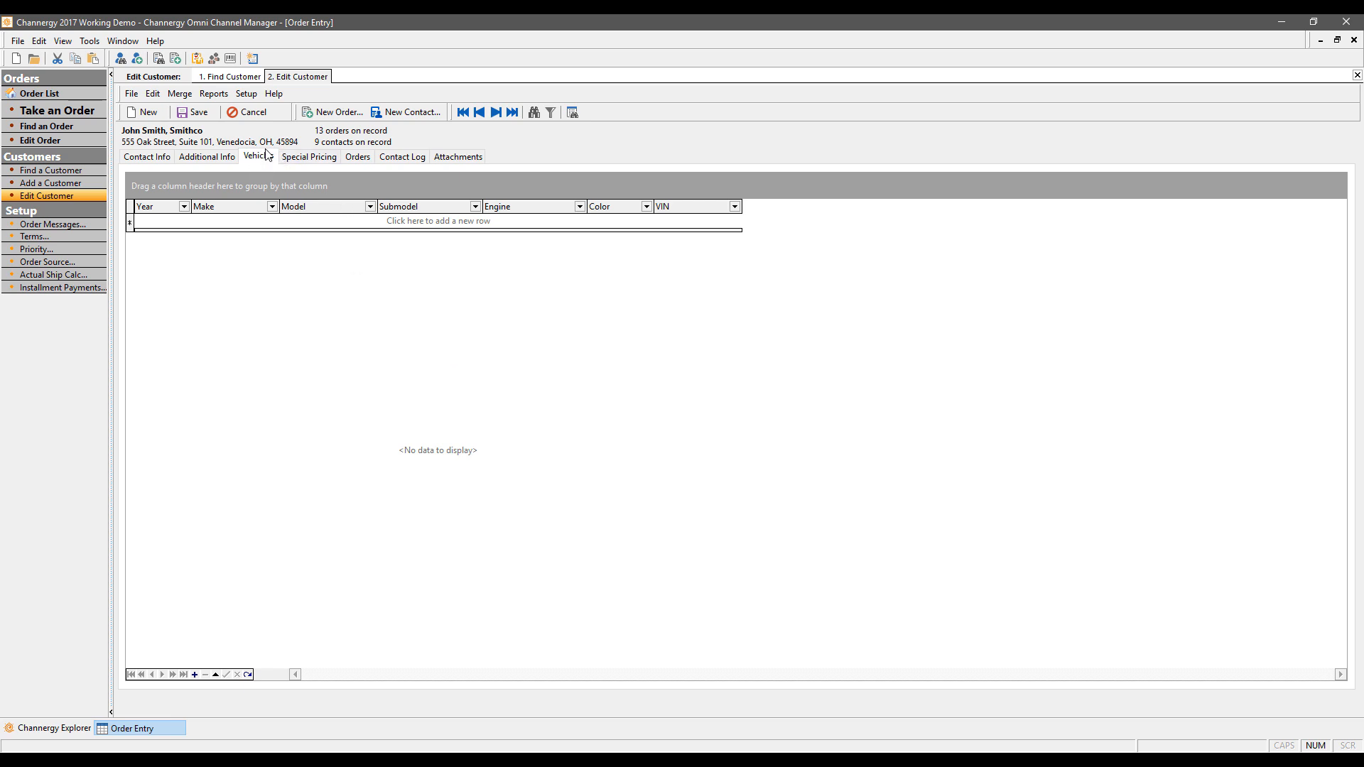
Step: Show the customer's order history and expand order 26 to reveal its BB STORM (9500) POD line
left_click(358, 157)
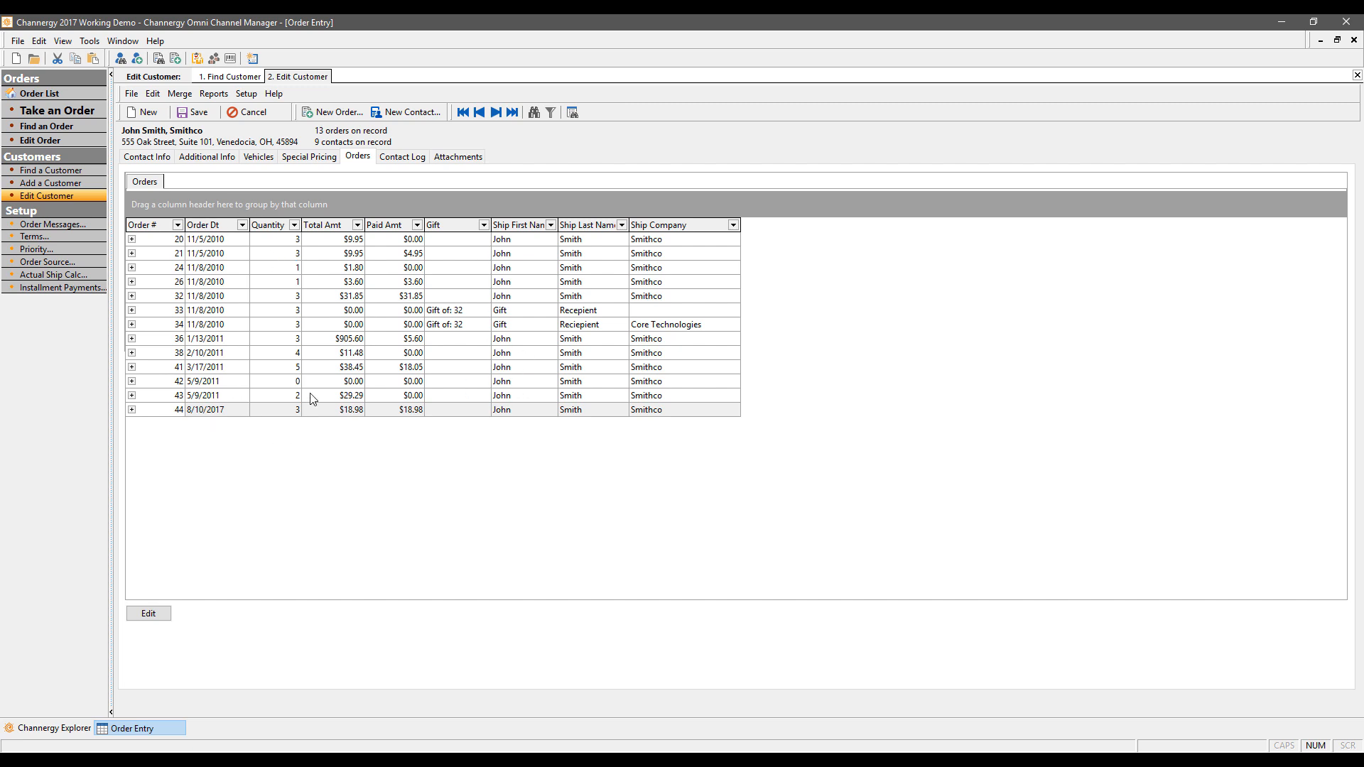
left_click(216, 410)
left_click(131, 282)
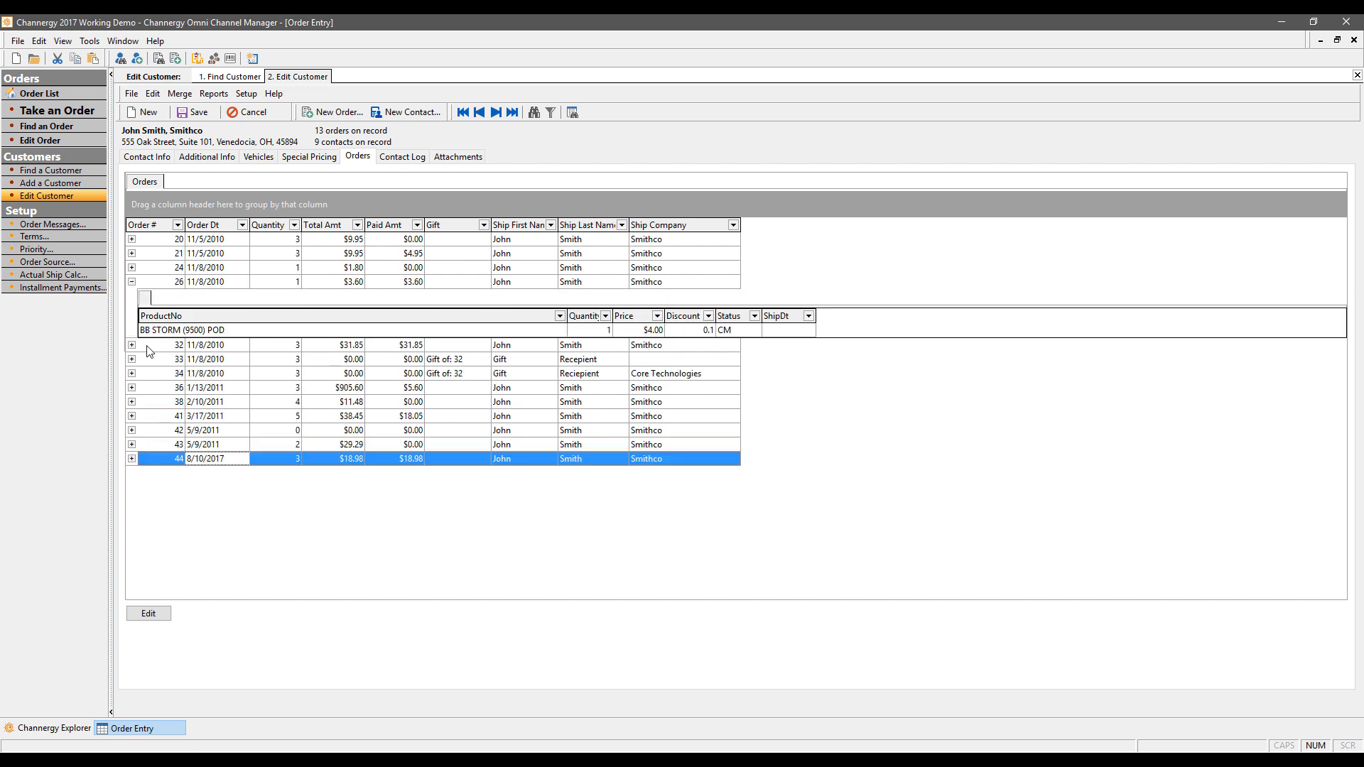
Step: Expand order 34, open order 44 to check its tracking numbers, then return to the customer
left_click(132, 373)
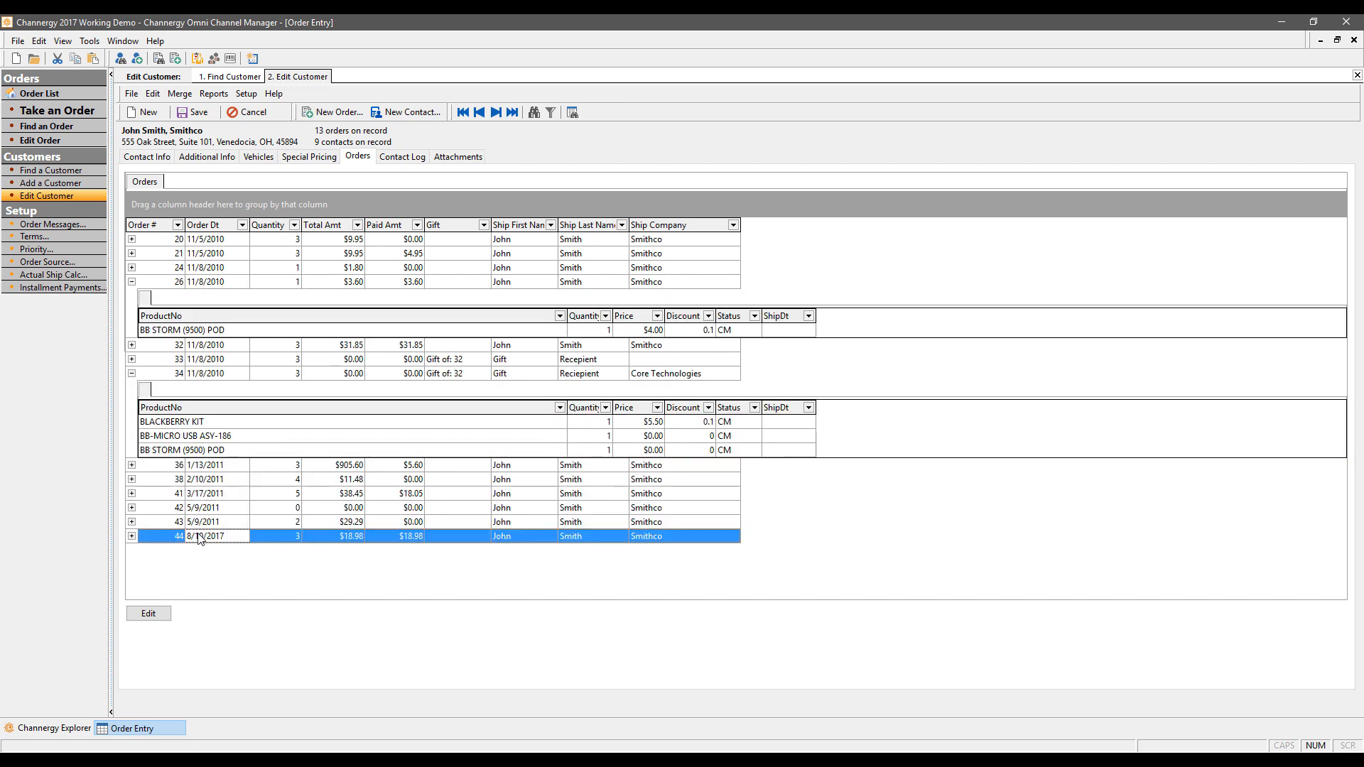
left_click(149, 615)
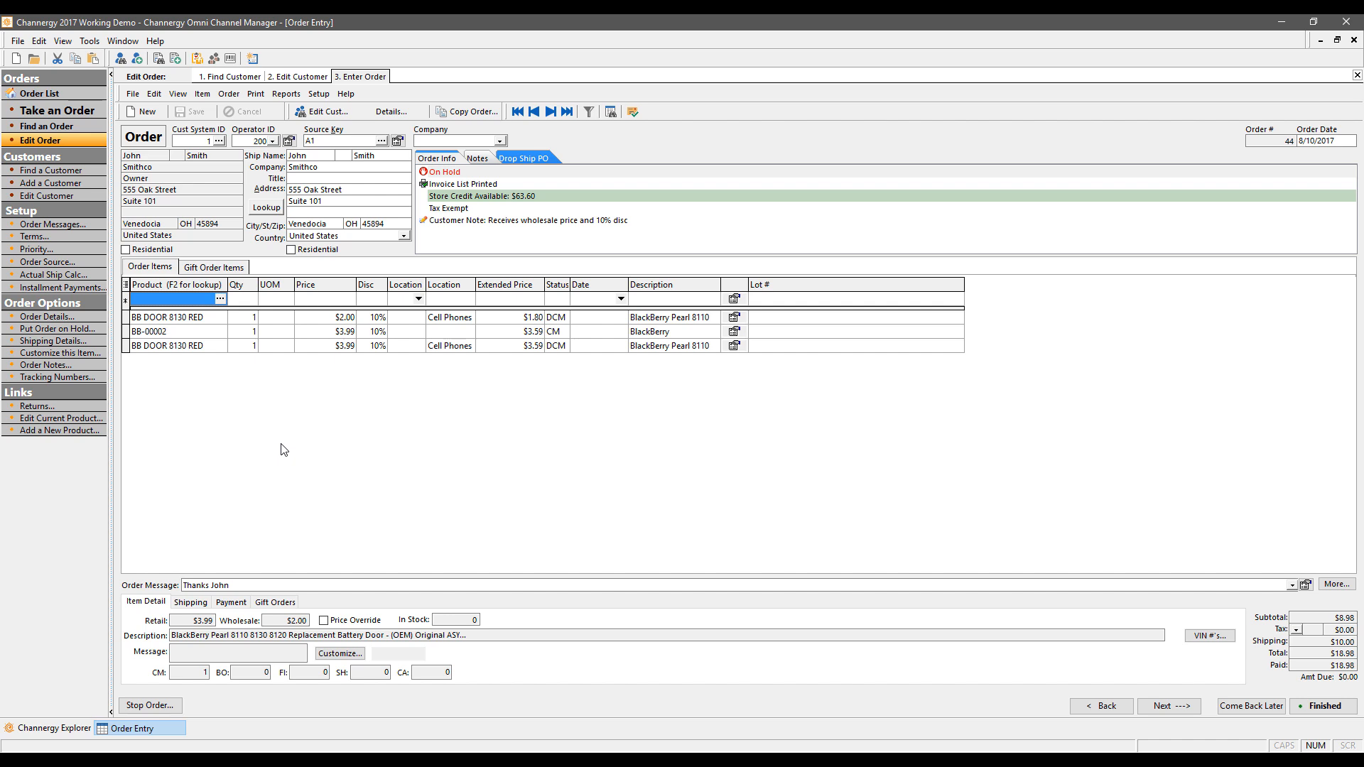
left_click(56, 377)
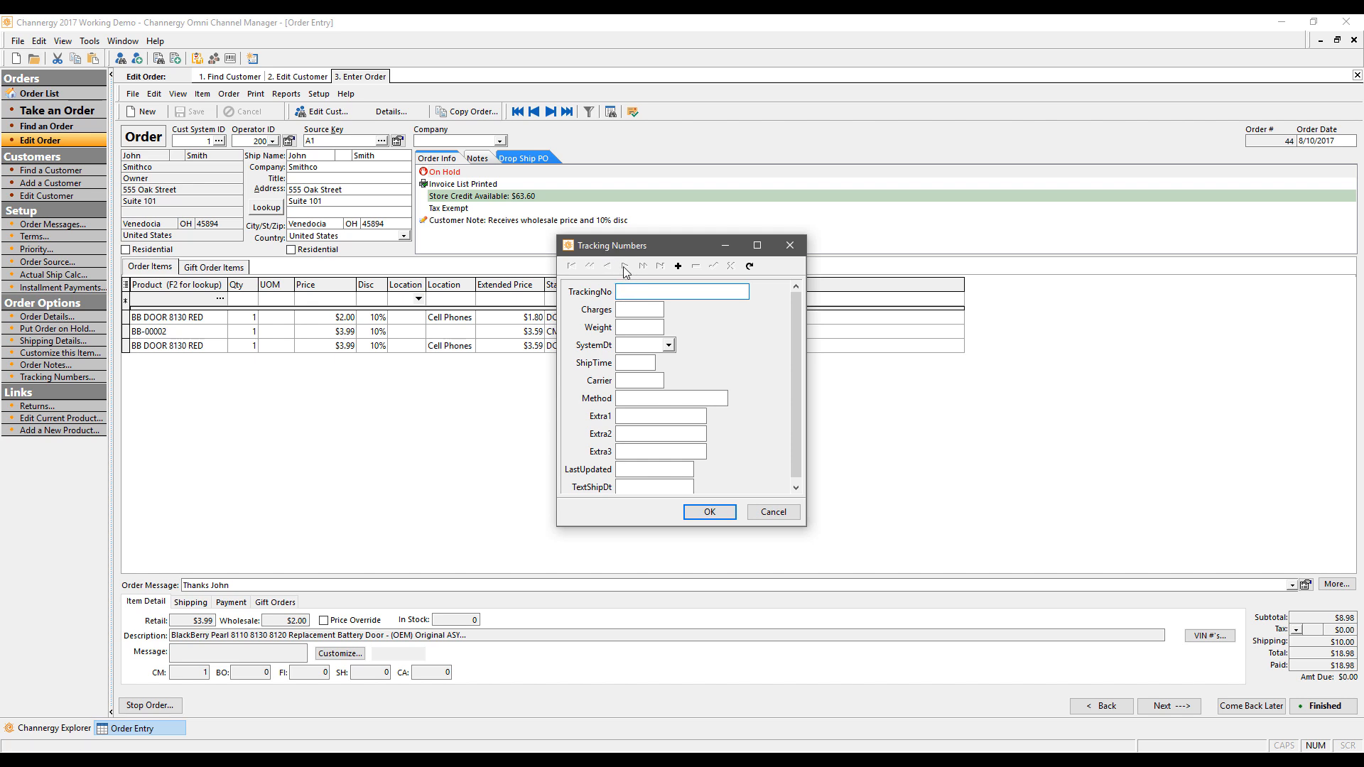
left_click(789, 245)
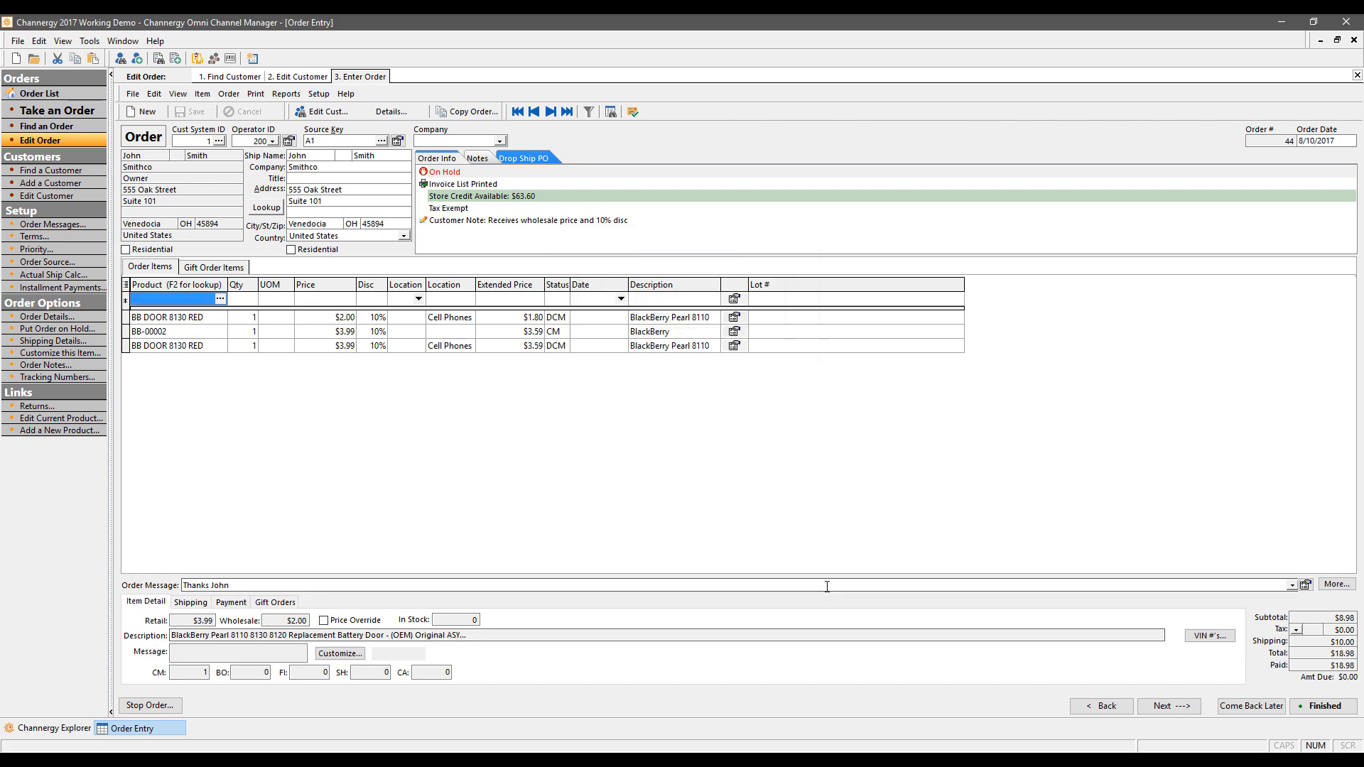
left_click(1101, 705)
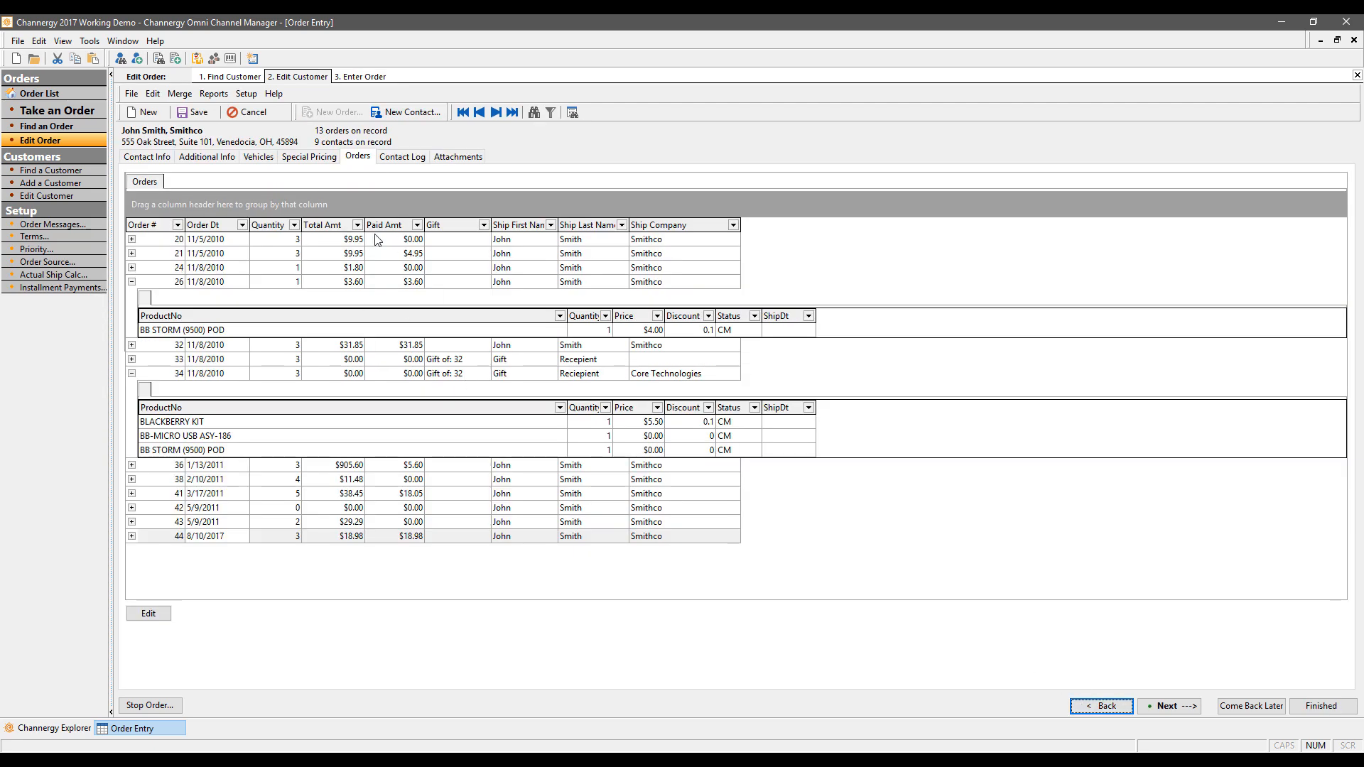
Step: Review the Order Inquiry contact and contact 5 in the Contact Log, cancelling both unchanged
left_click(410, 162)
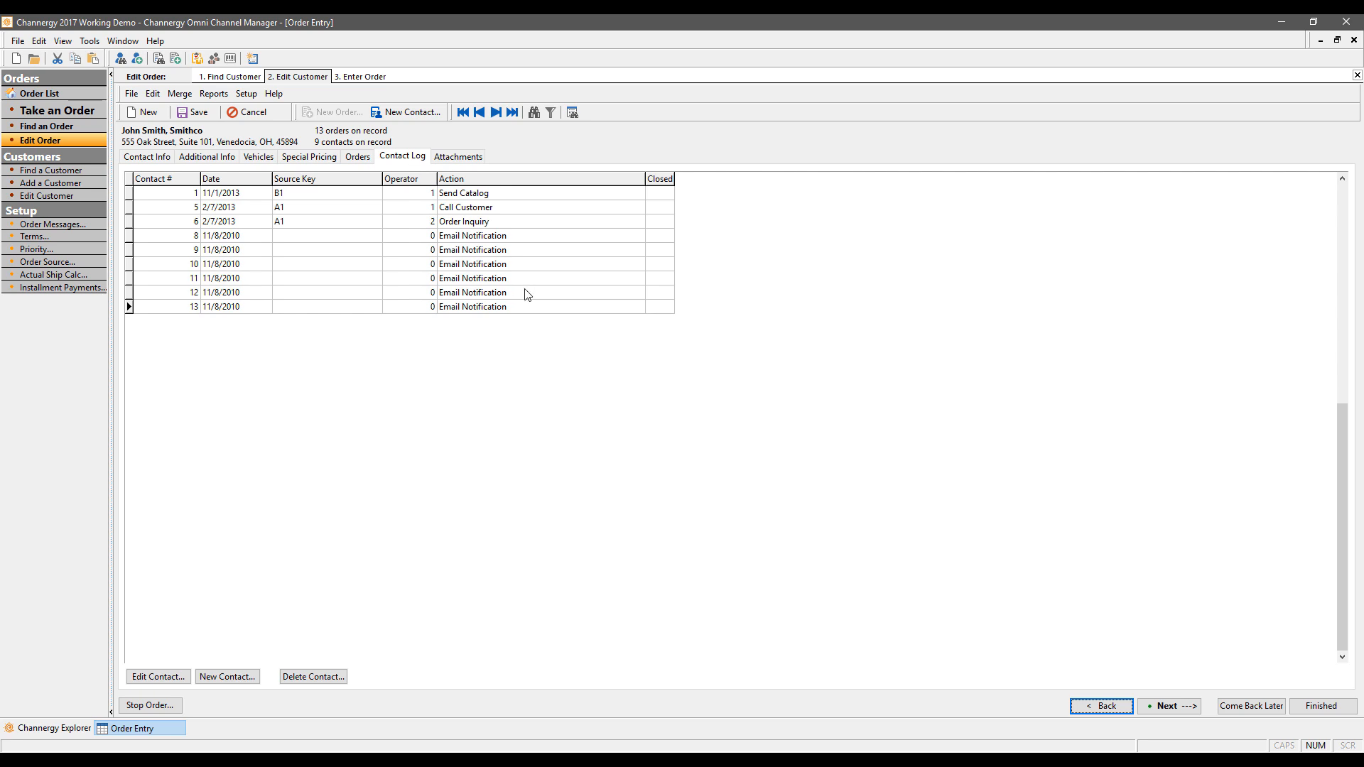
left_click(544, 221)
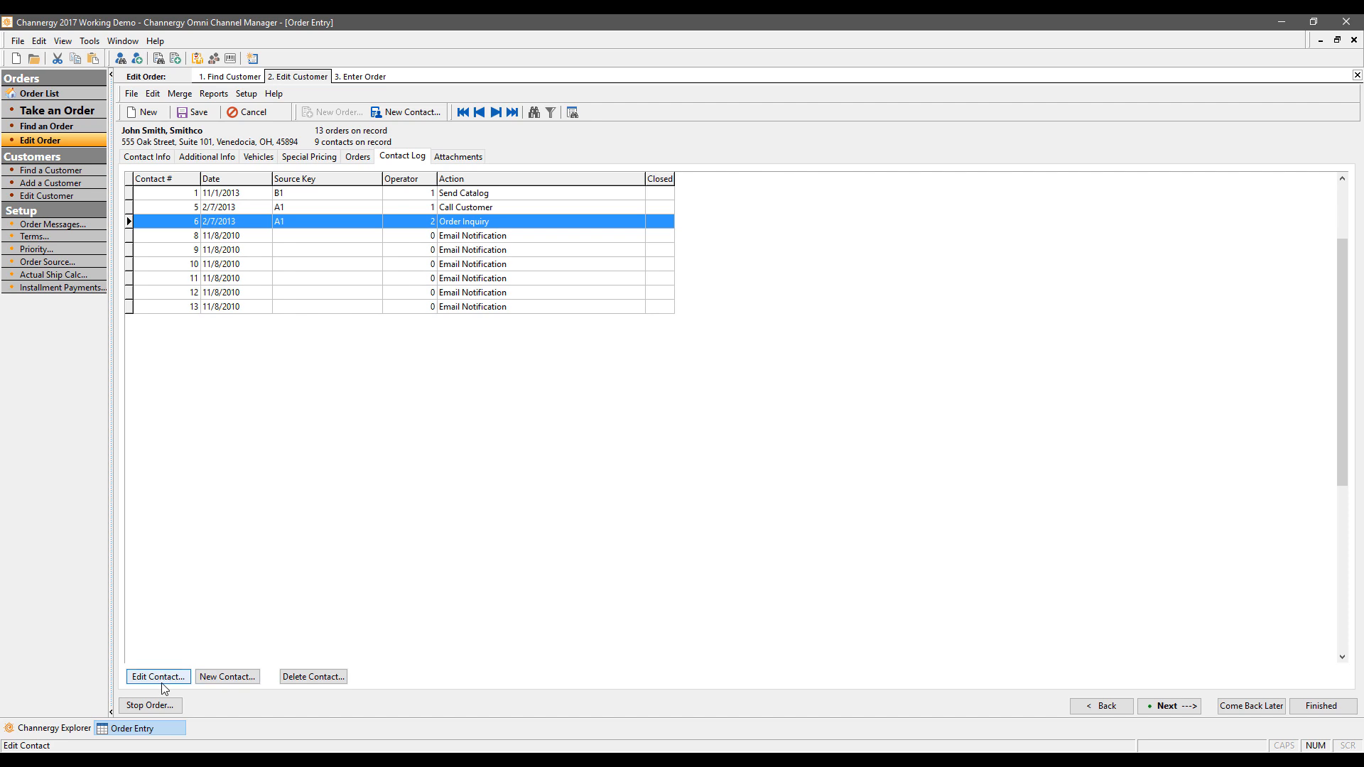
double_click(267, 223)
left_click(542, 315)
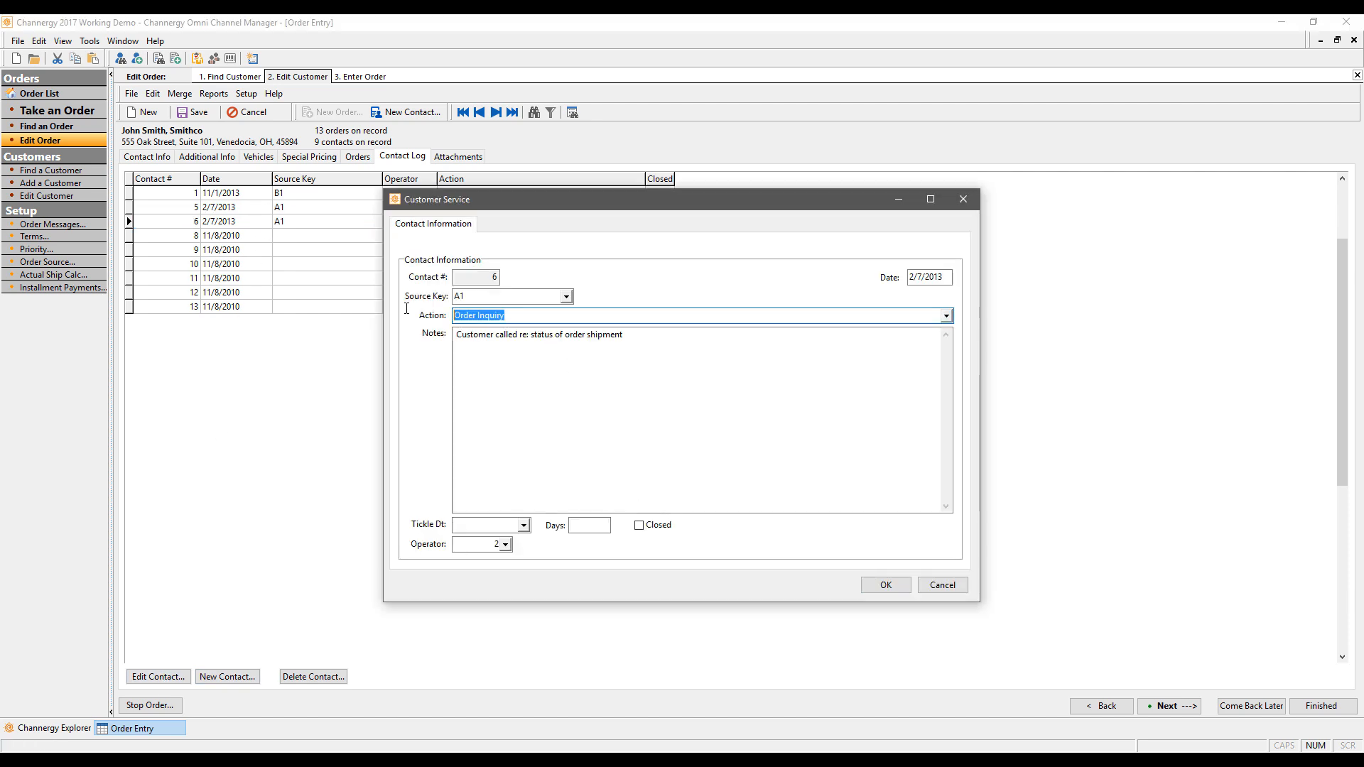
left_click(945, 316)
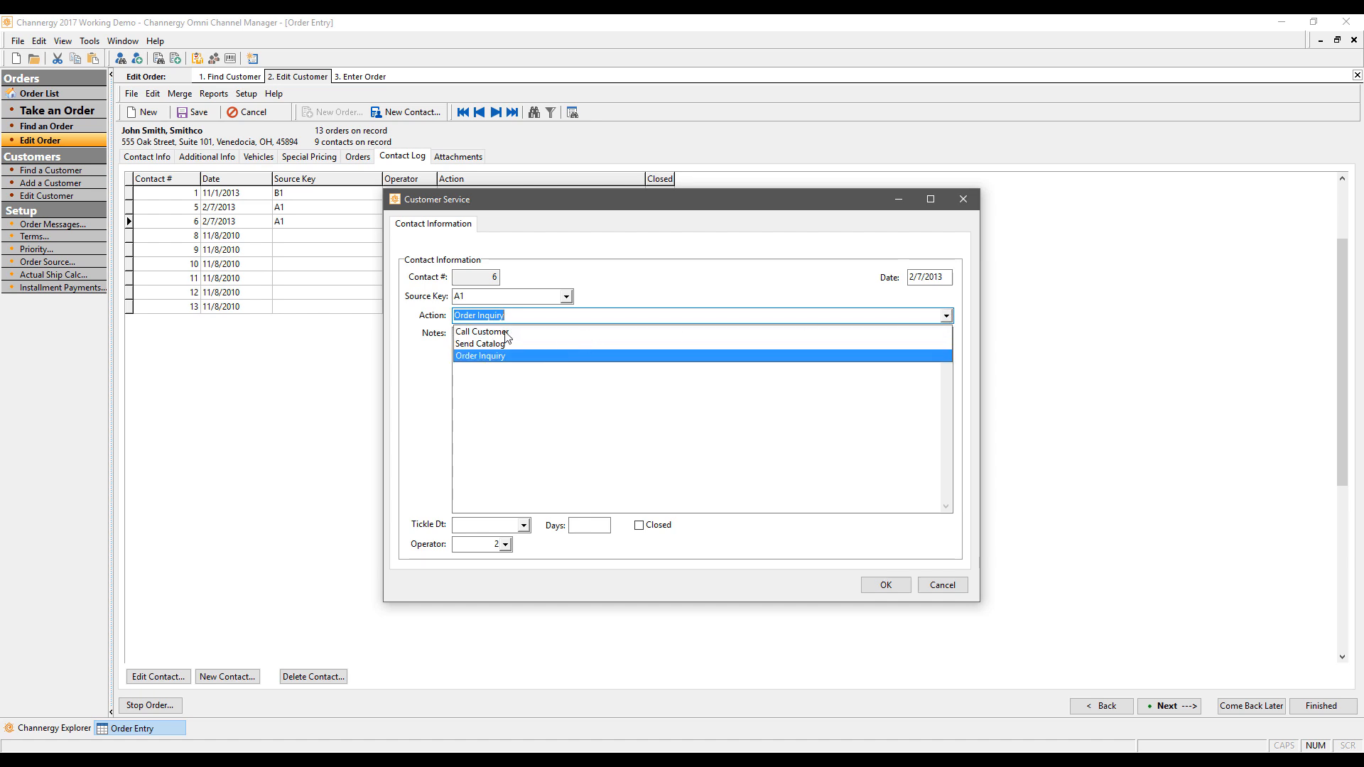
left_click(500, 355)
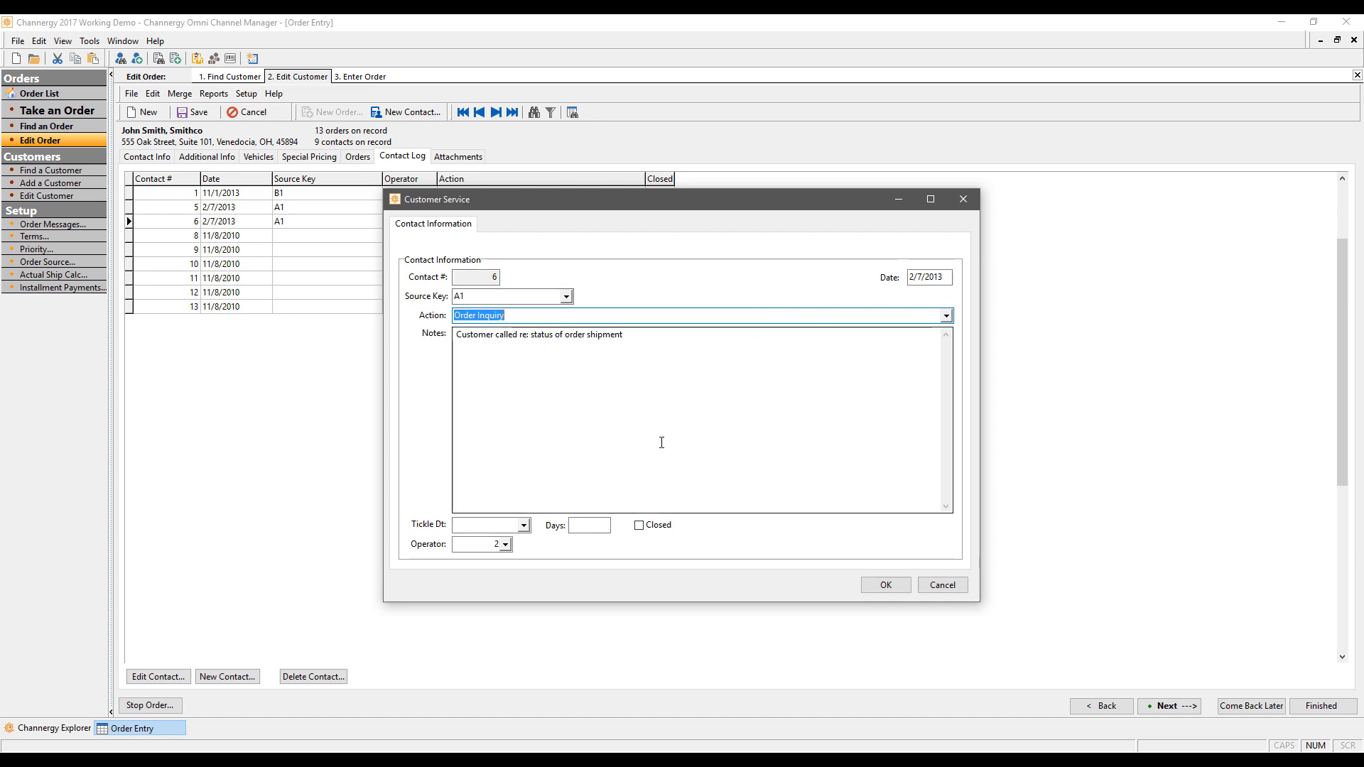
key("Tab")
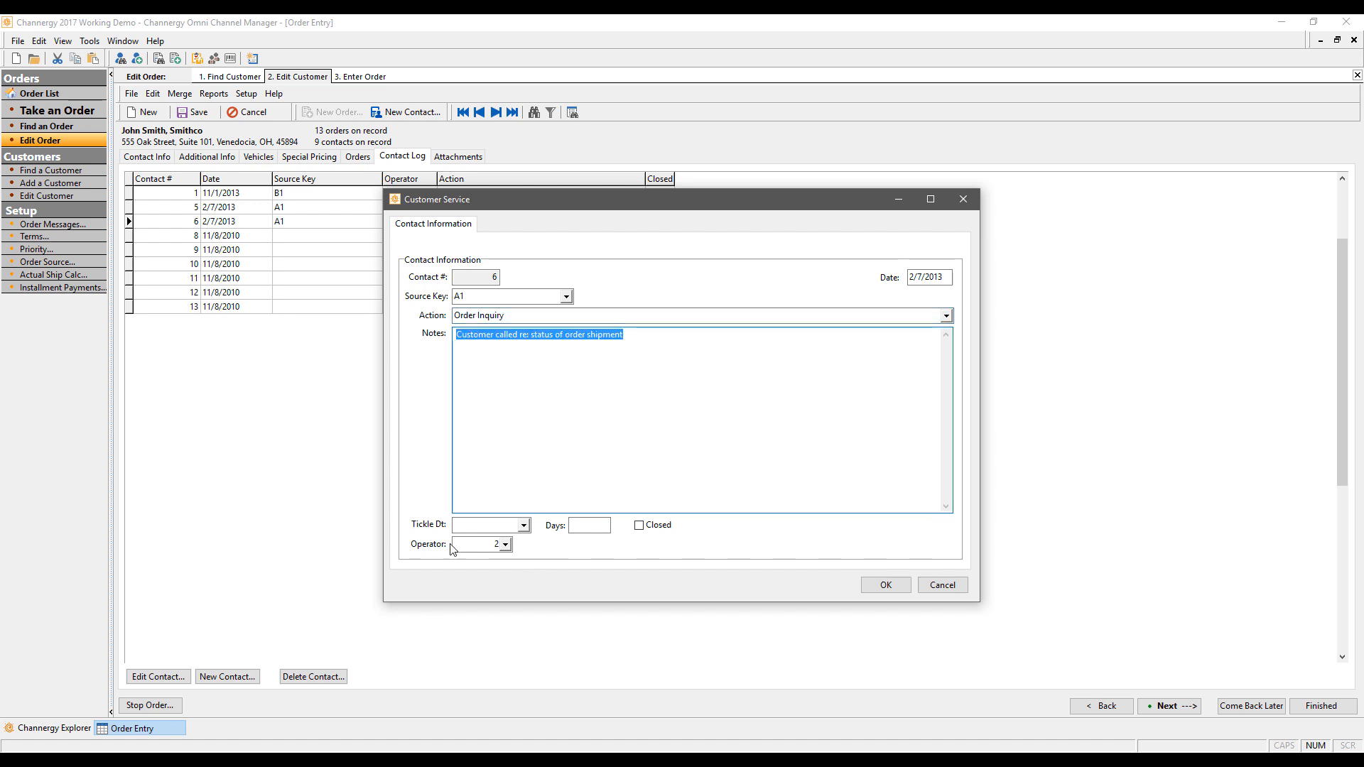
left_click(951, 586)
double_click(460, 204)
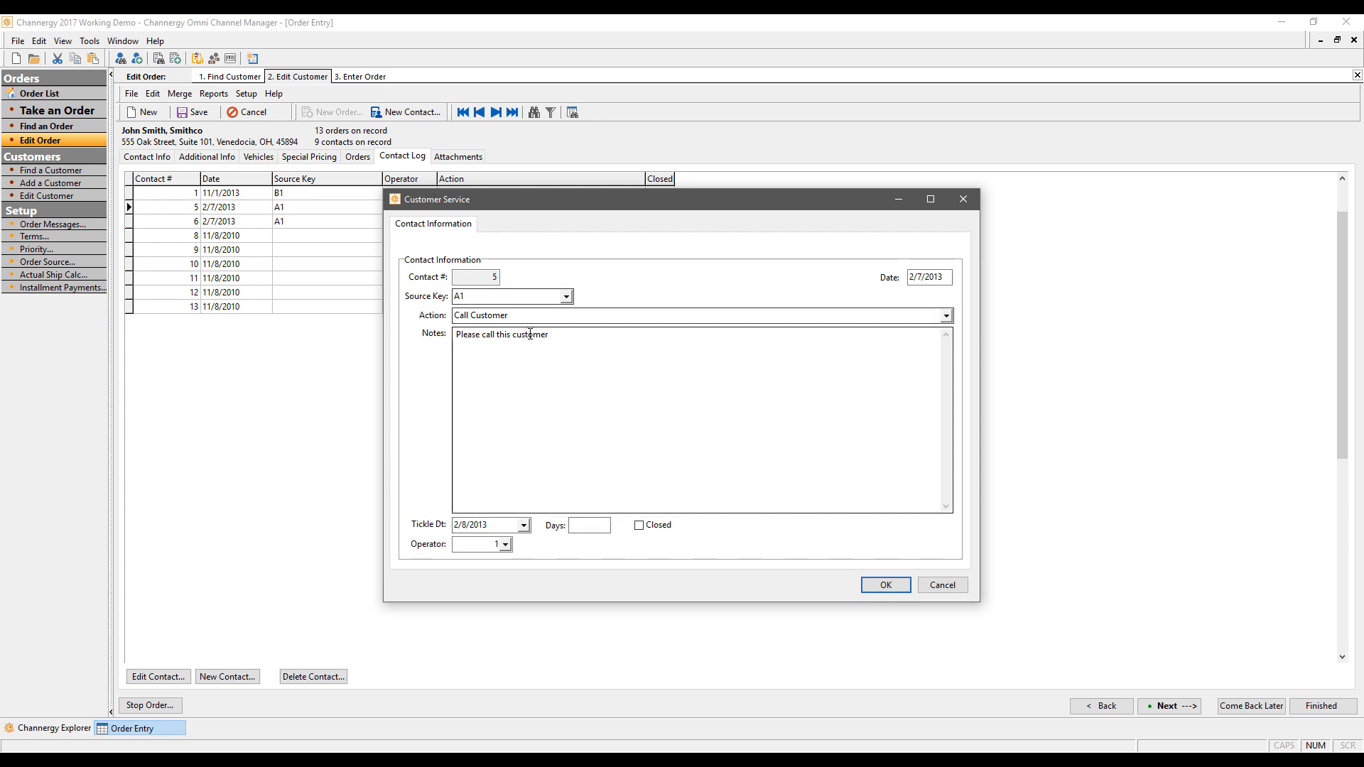
left_click(943, 587)
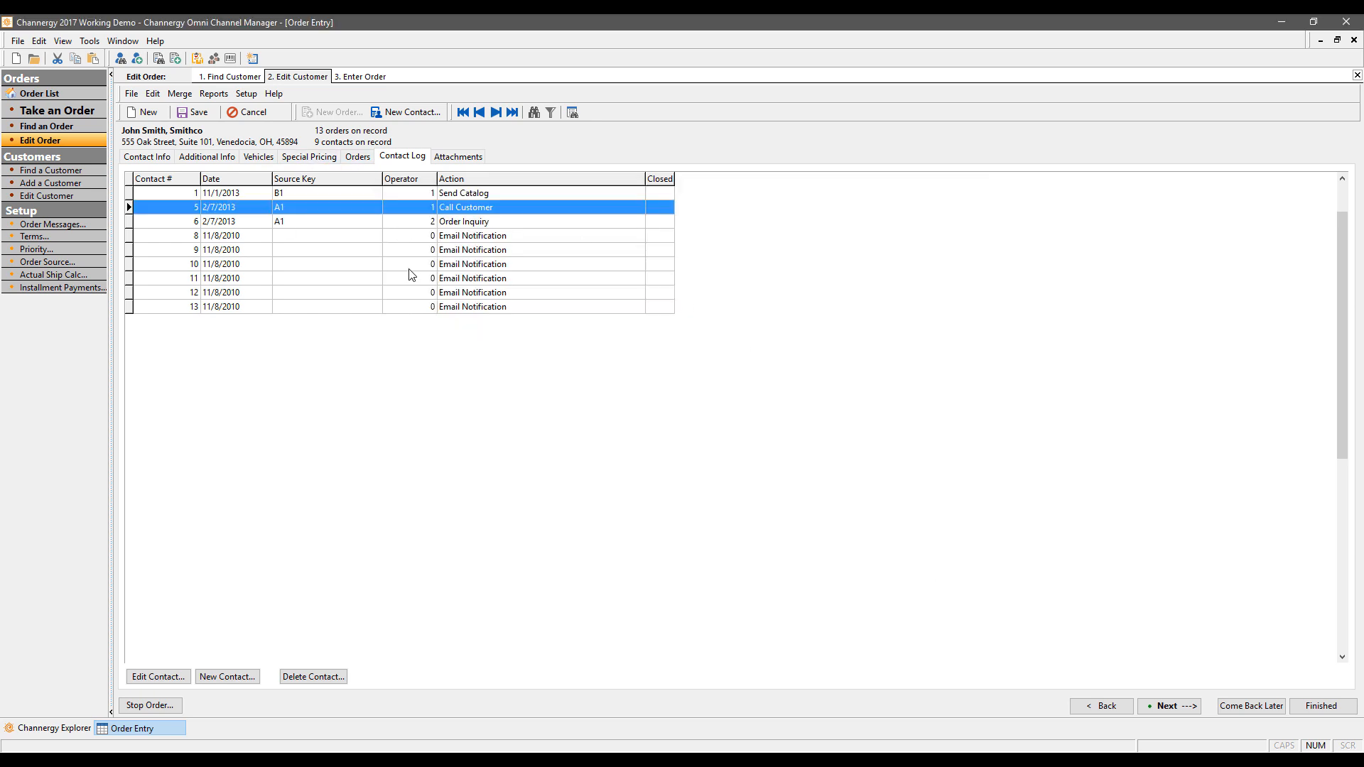
Step: Review contact 1, the Send Catalog entry with source key B1
double_click(328, 192)
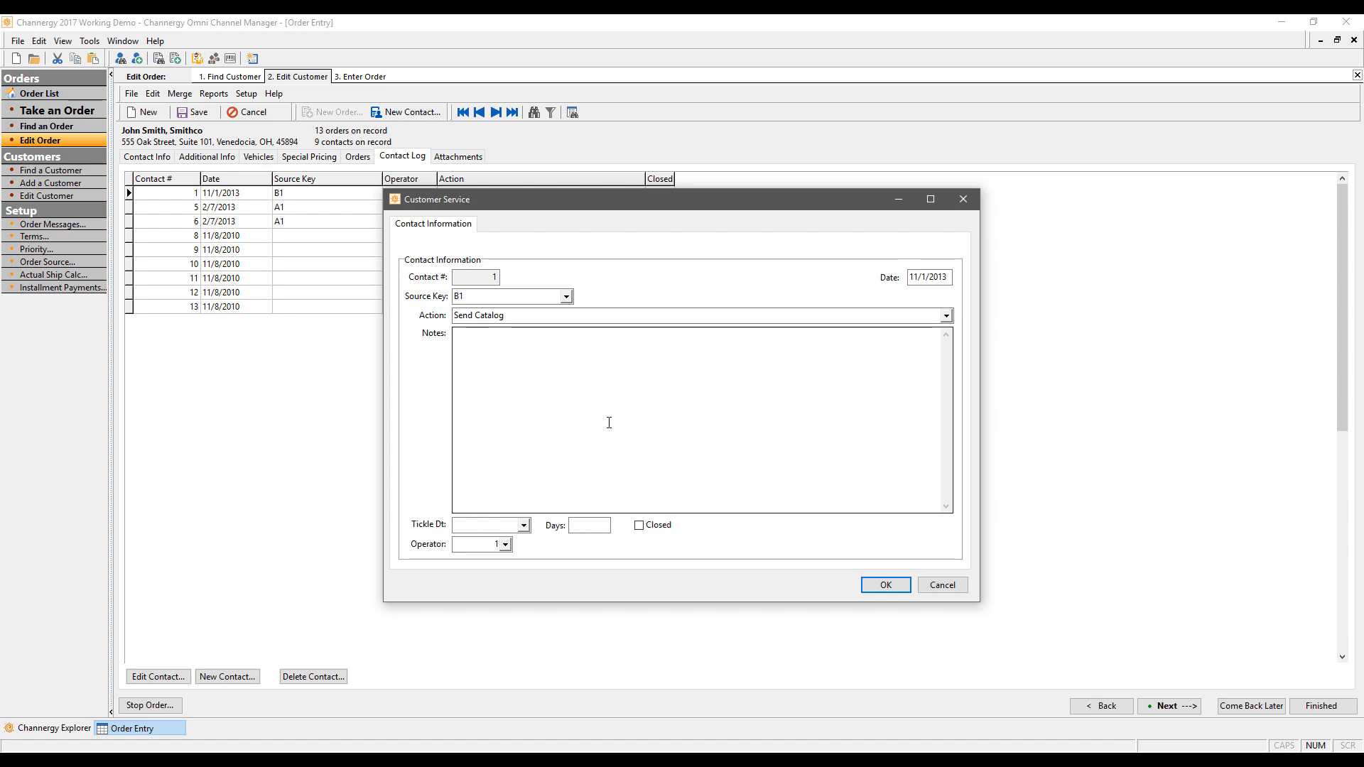
left_click(510, 317)
left_click(487, 294)
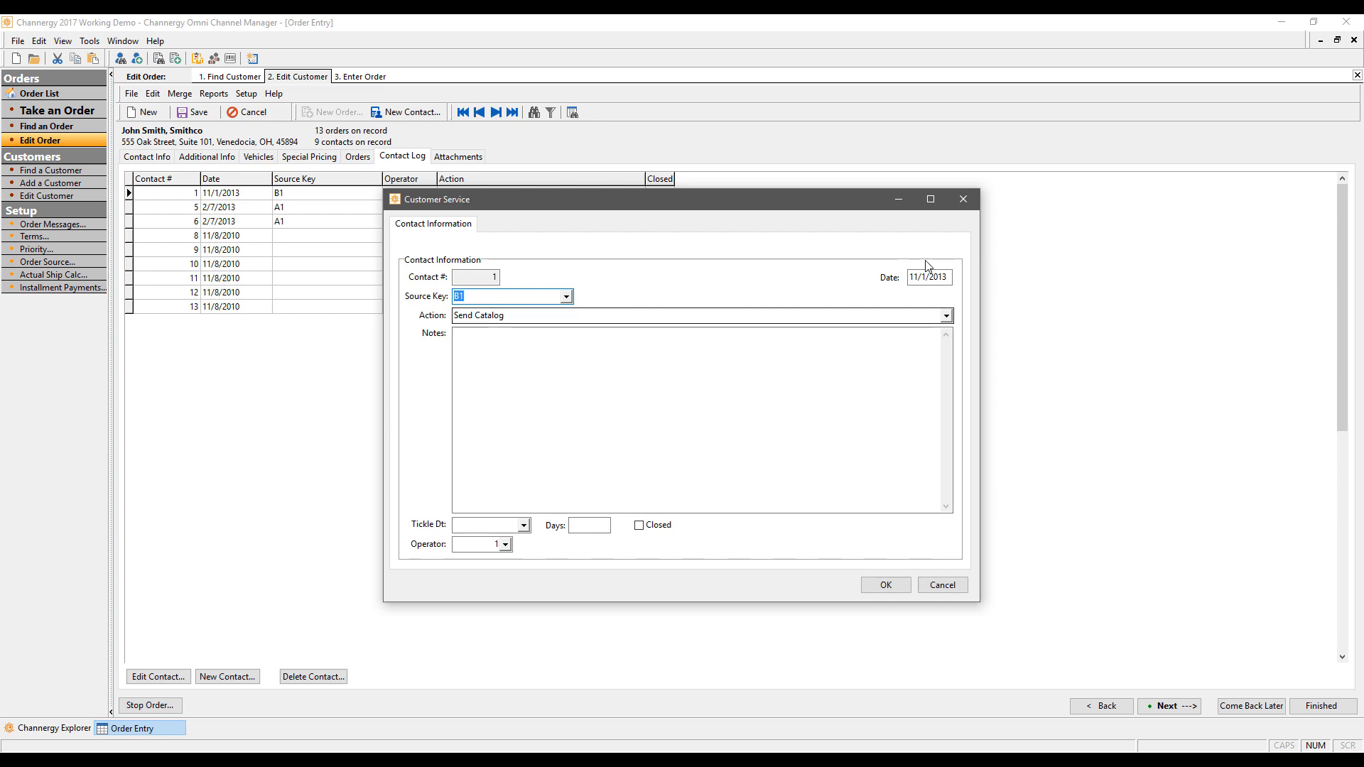
left_click(963, 199)
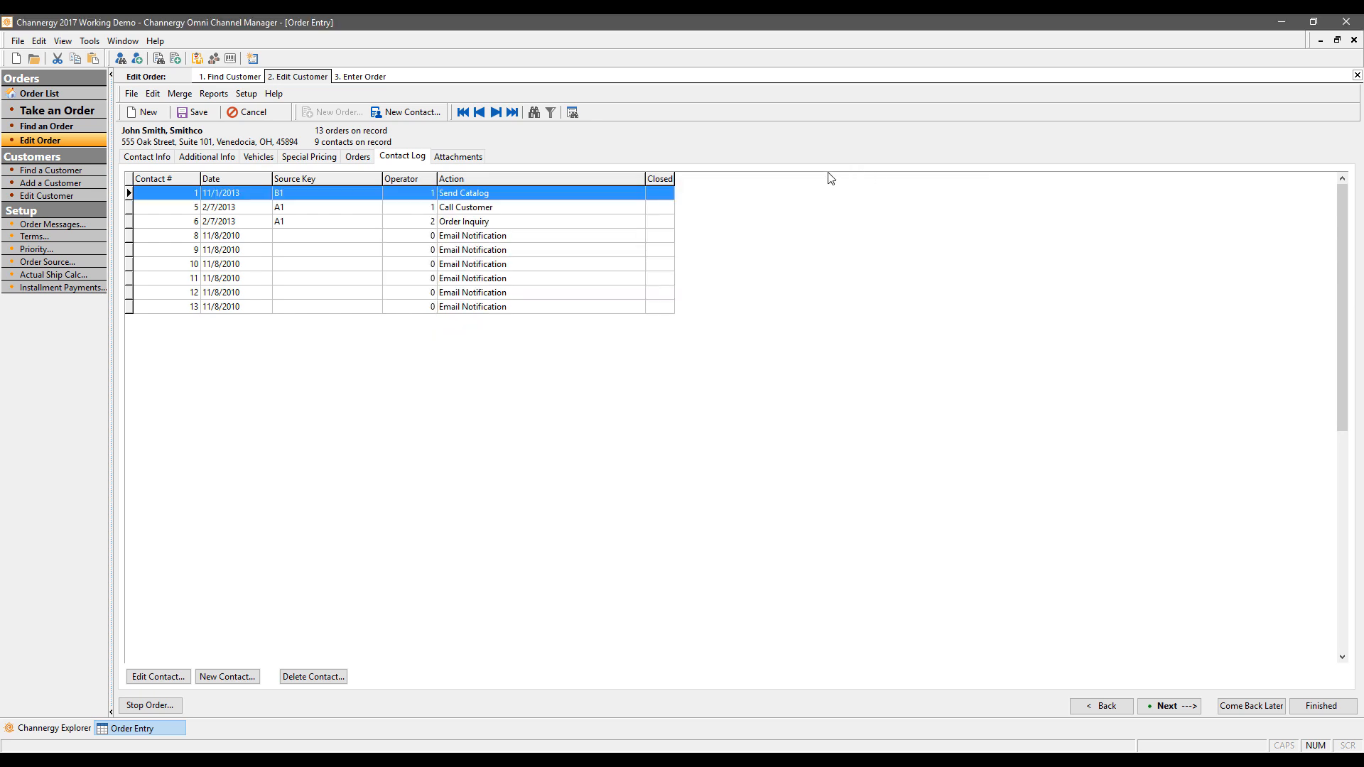
Step: Review the Email Notification contact 8, then show the customer's empty Attachments page
double_click(501, 236)
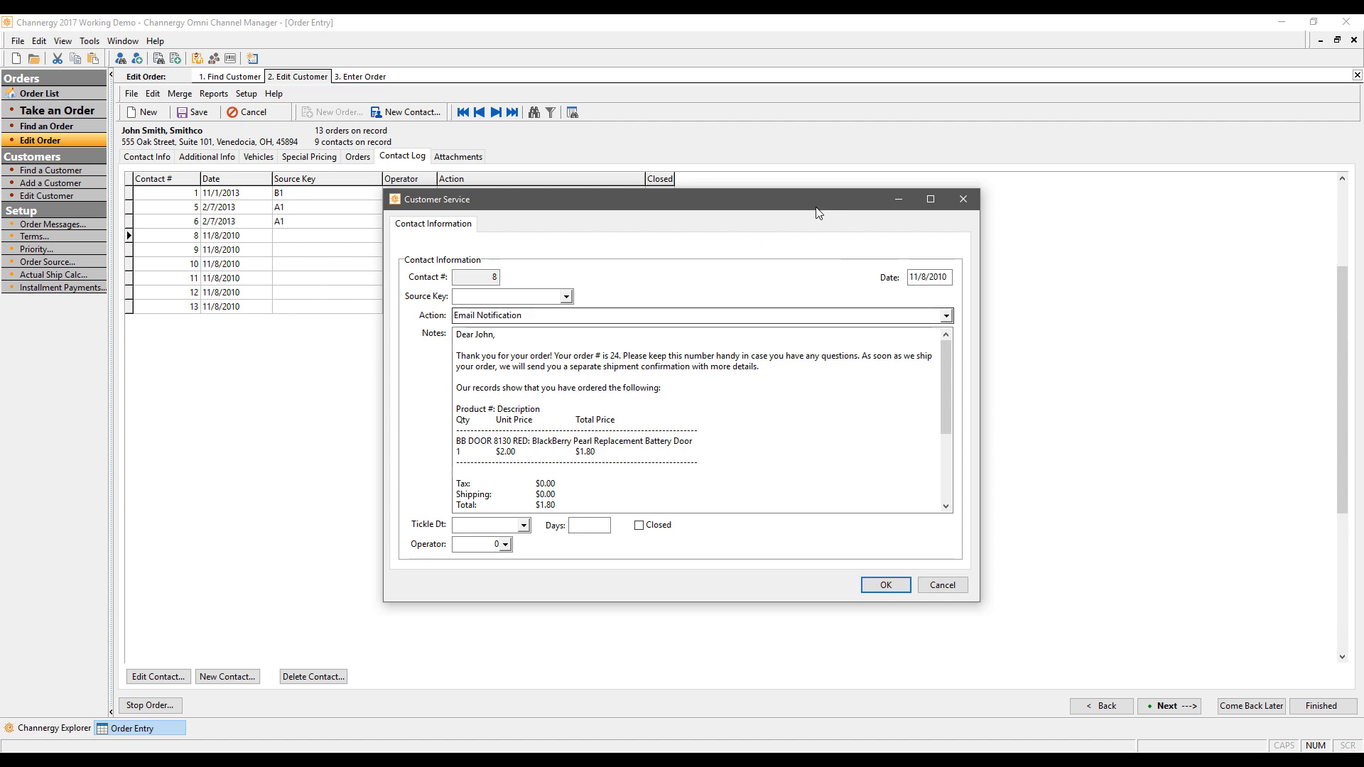
left_click(973, 198)
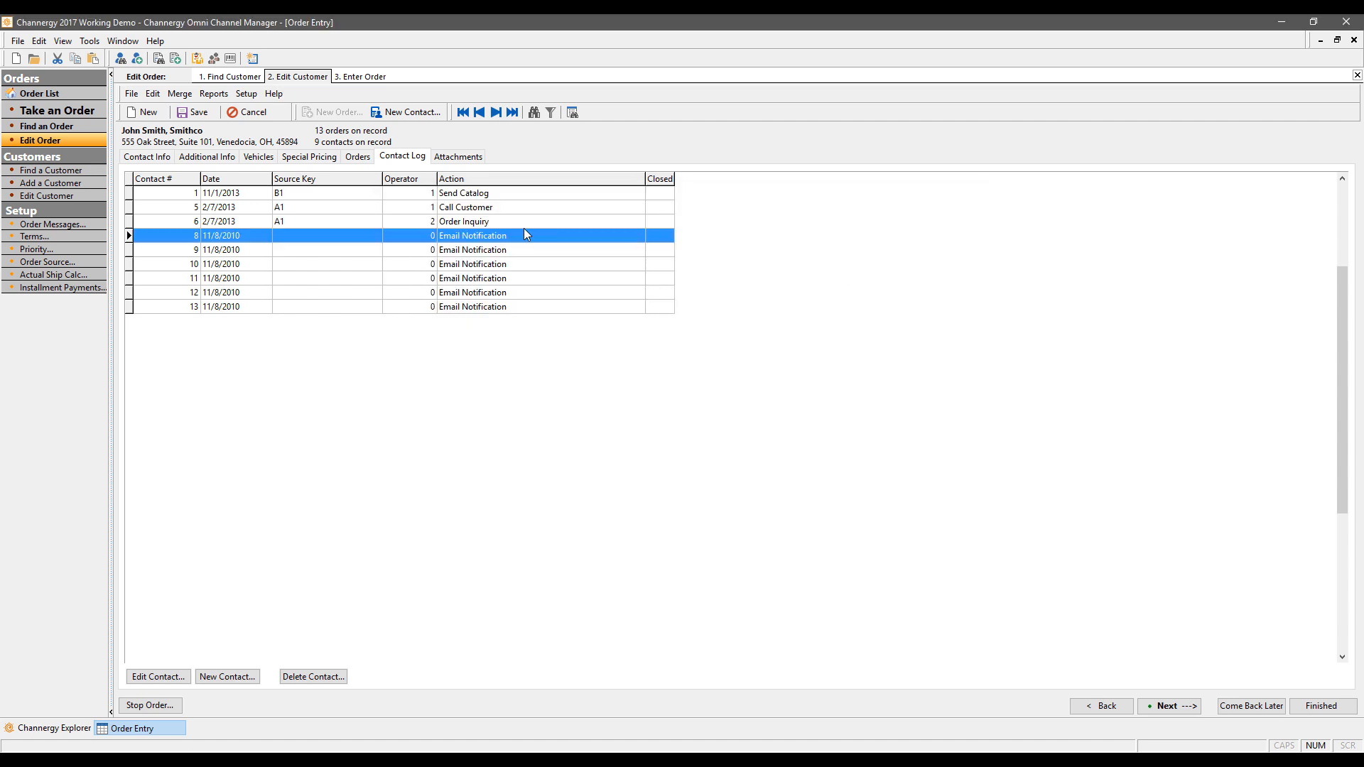
left_click(442, 157)
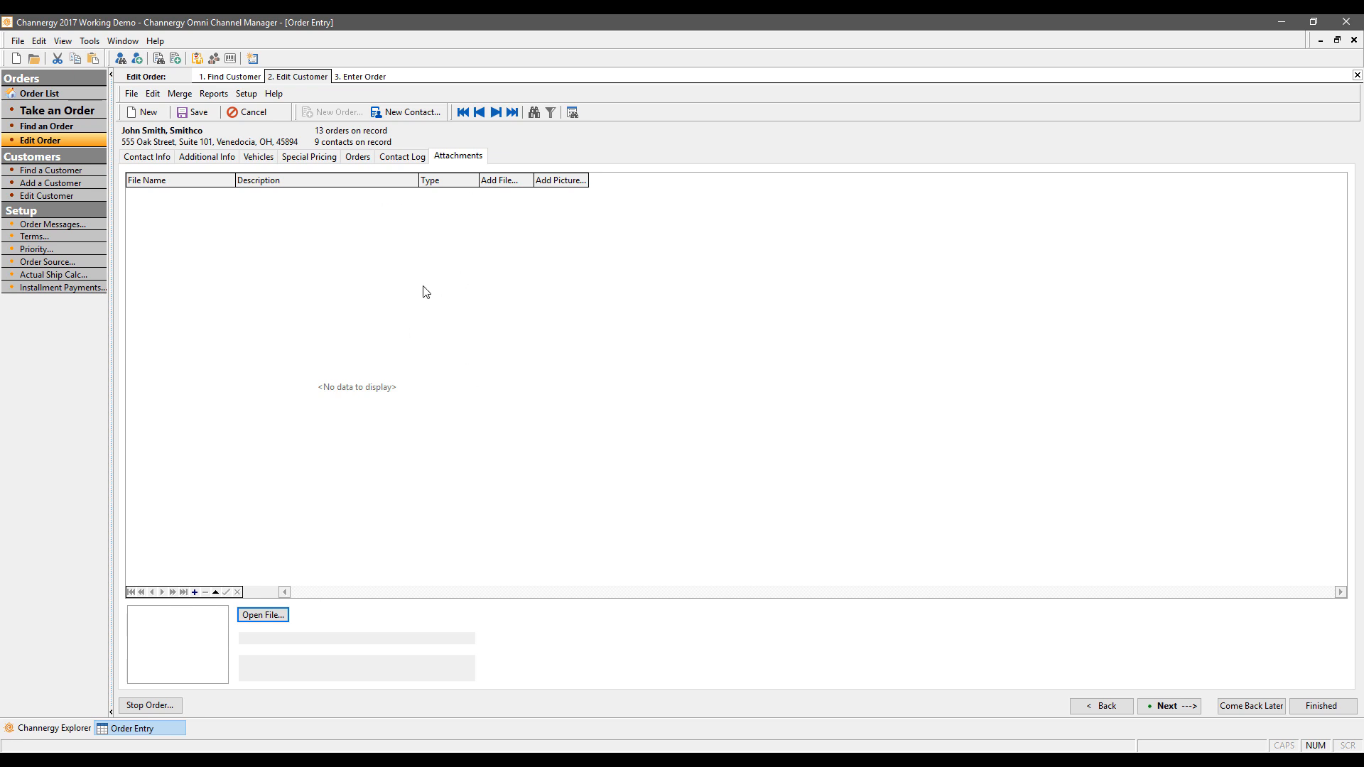
Step: Return to the customer's Contact Info and bring up the INVENTORY options in Channergy Explorer
left_click(149, 157)
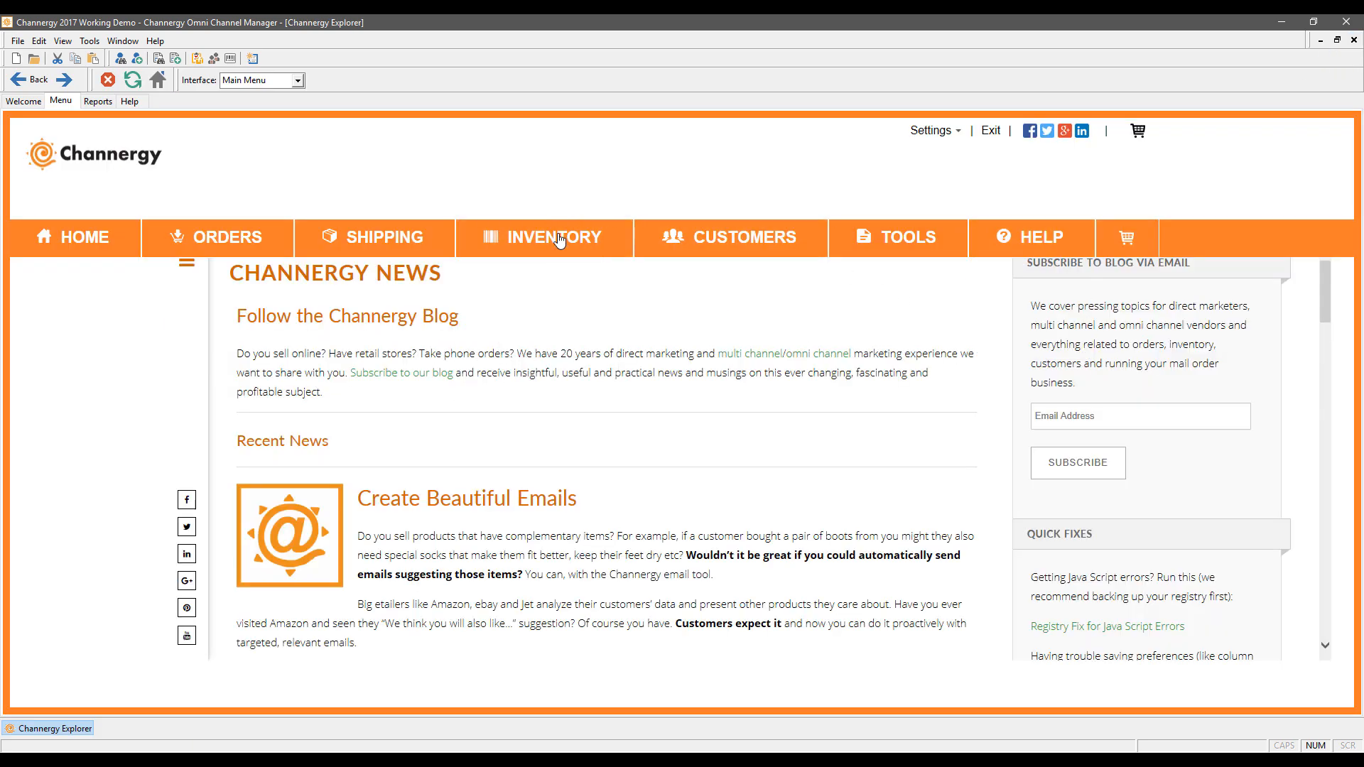
mouse_move(552, 243)
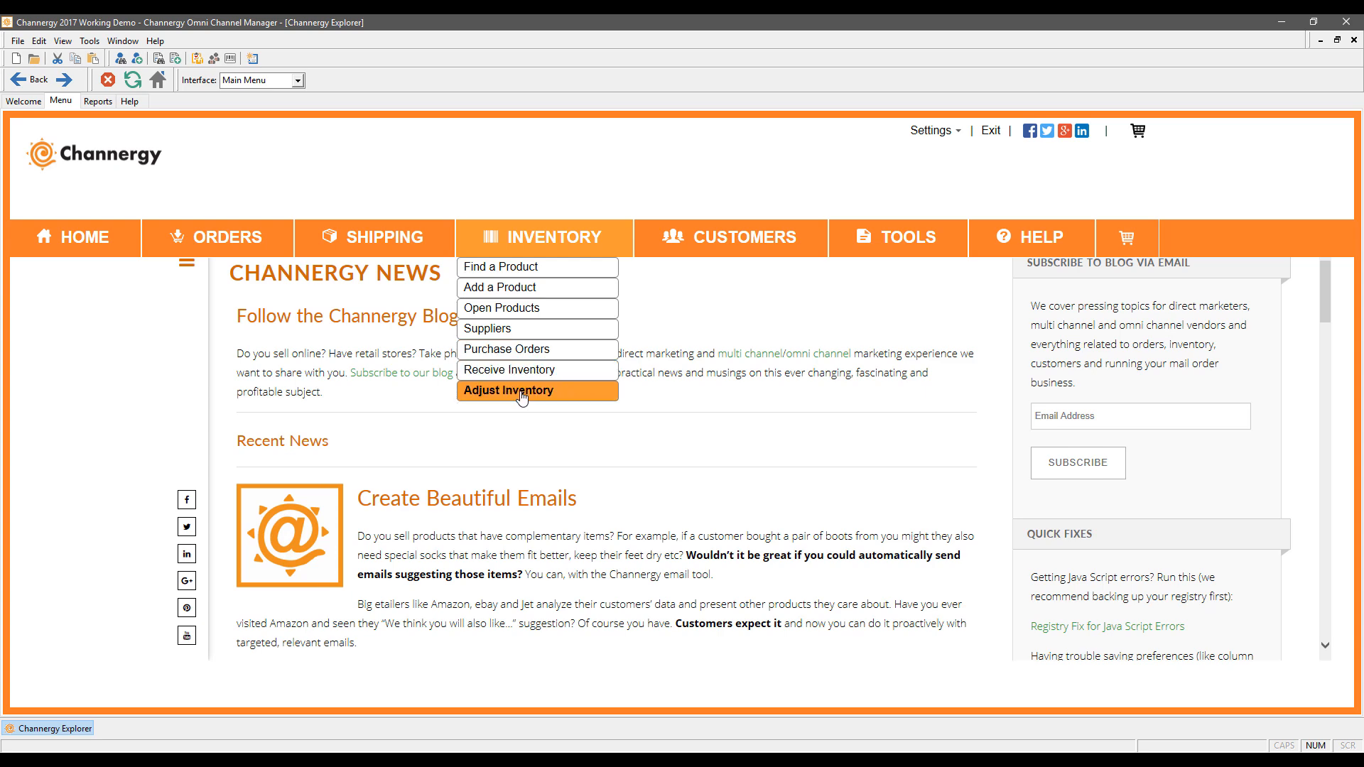
Step: Open product BB DOOR 8130 RED and review its product number, name and description
left_click(553, 240)
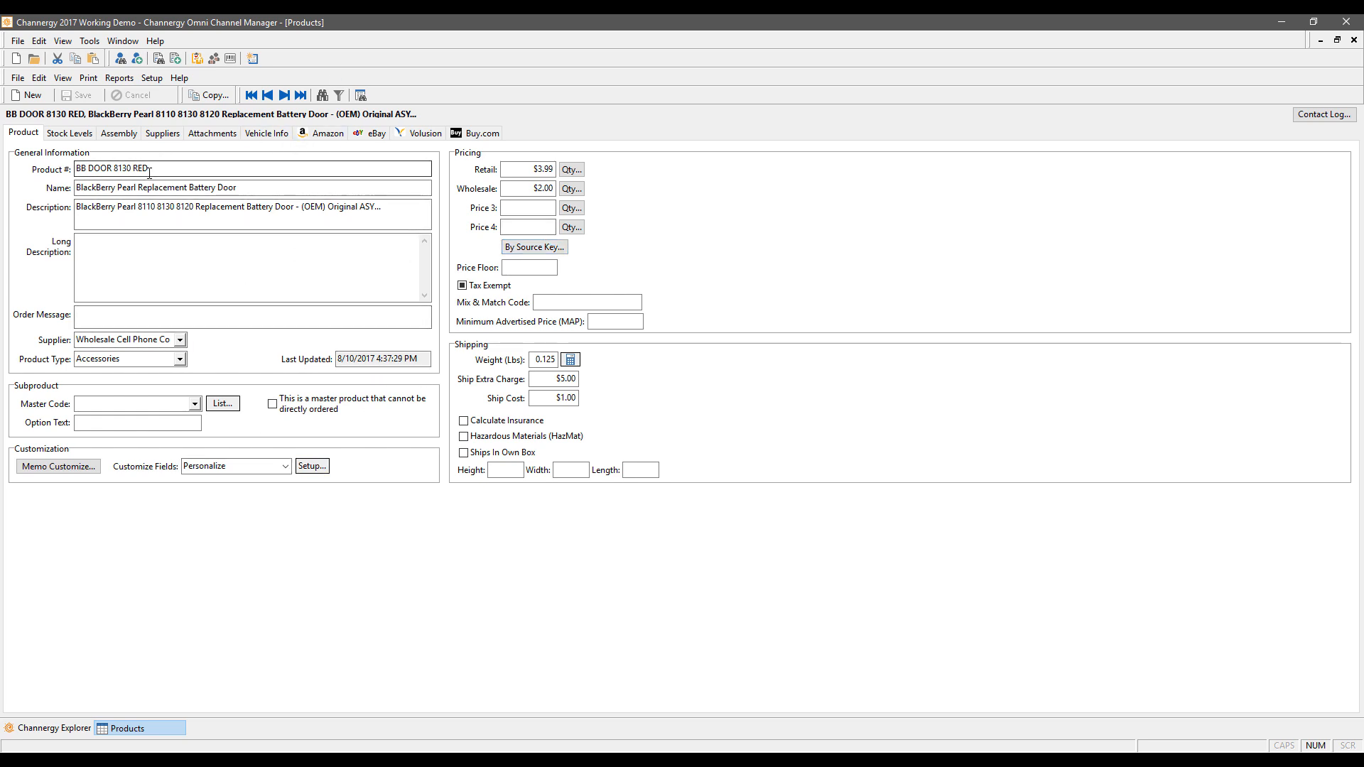
left_click_drag(150, 169, 13, 171)
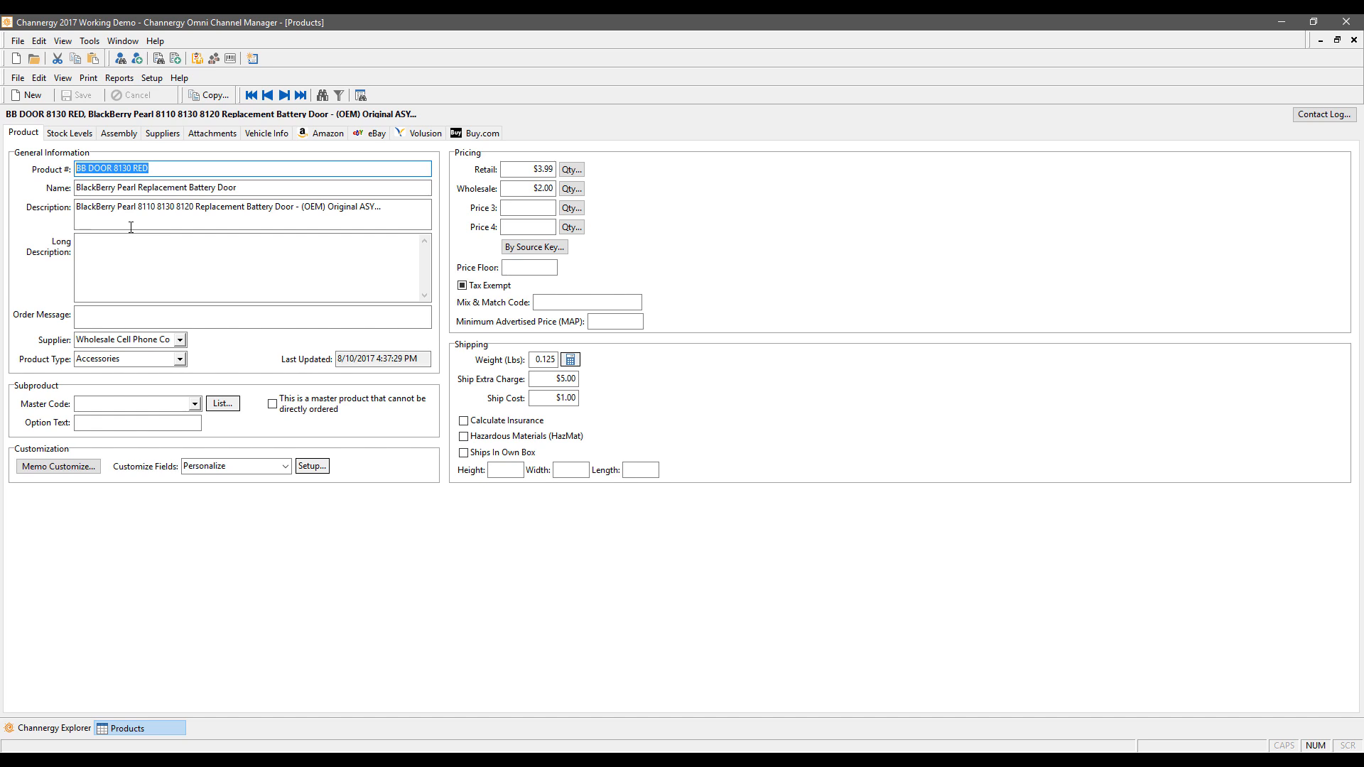
left_click_drag(239, 187, 2, 184)
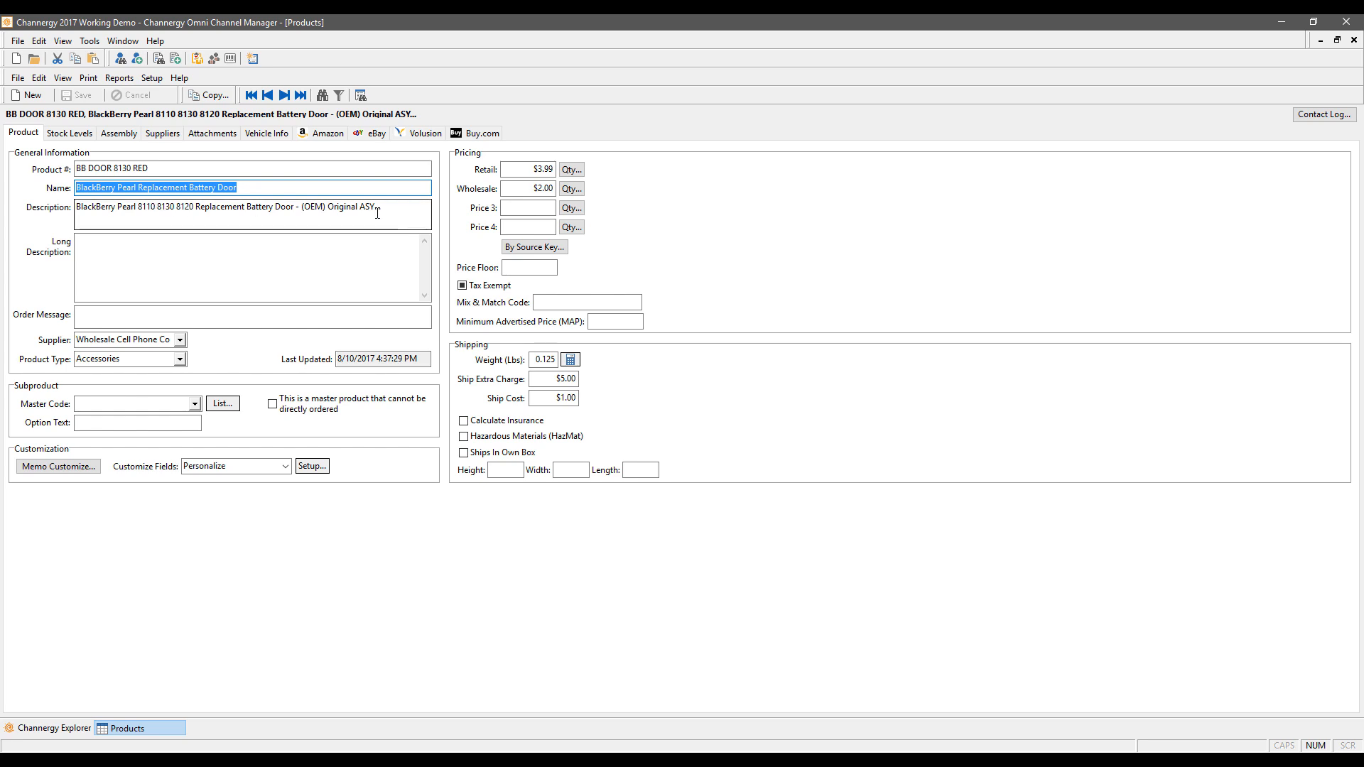
left_click(400, 208)
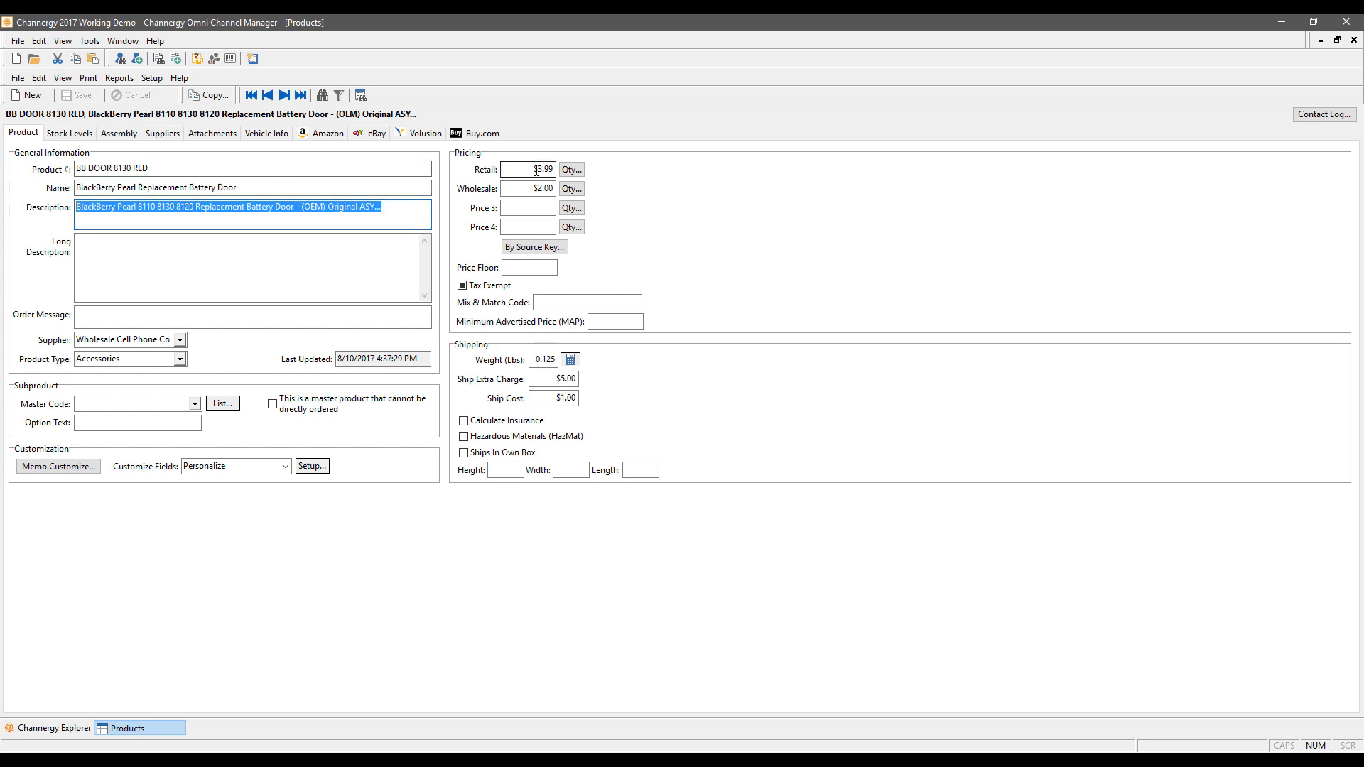
Step: Review the product's long description, order message and supplier, then show the supplier details
left_click(142, 252)
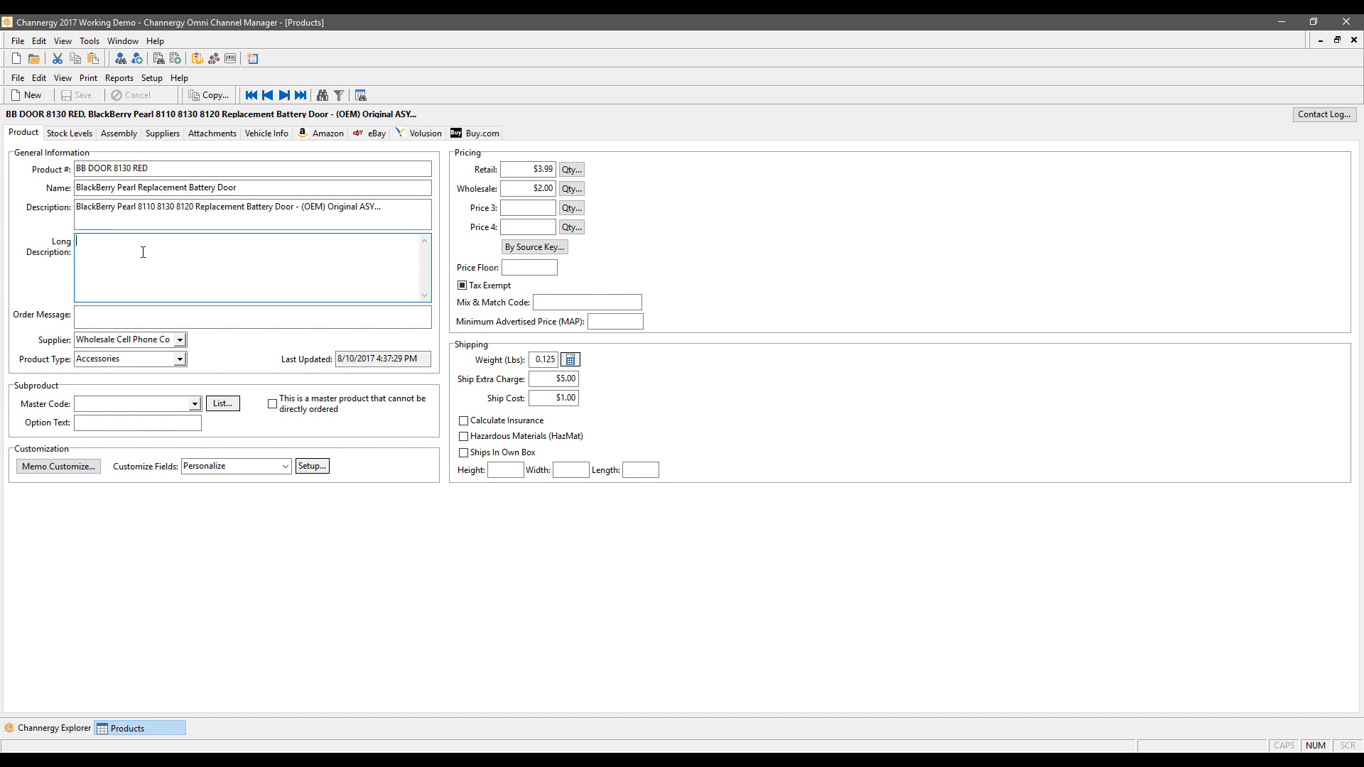
left_click(94, 324)
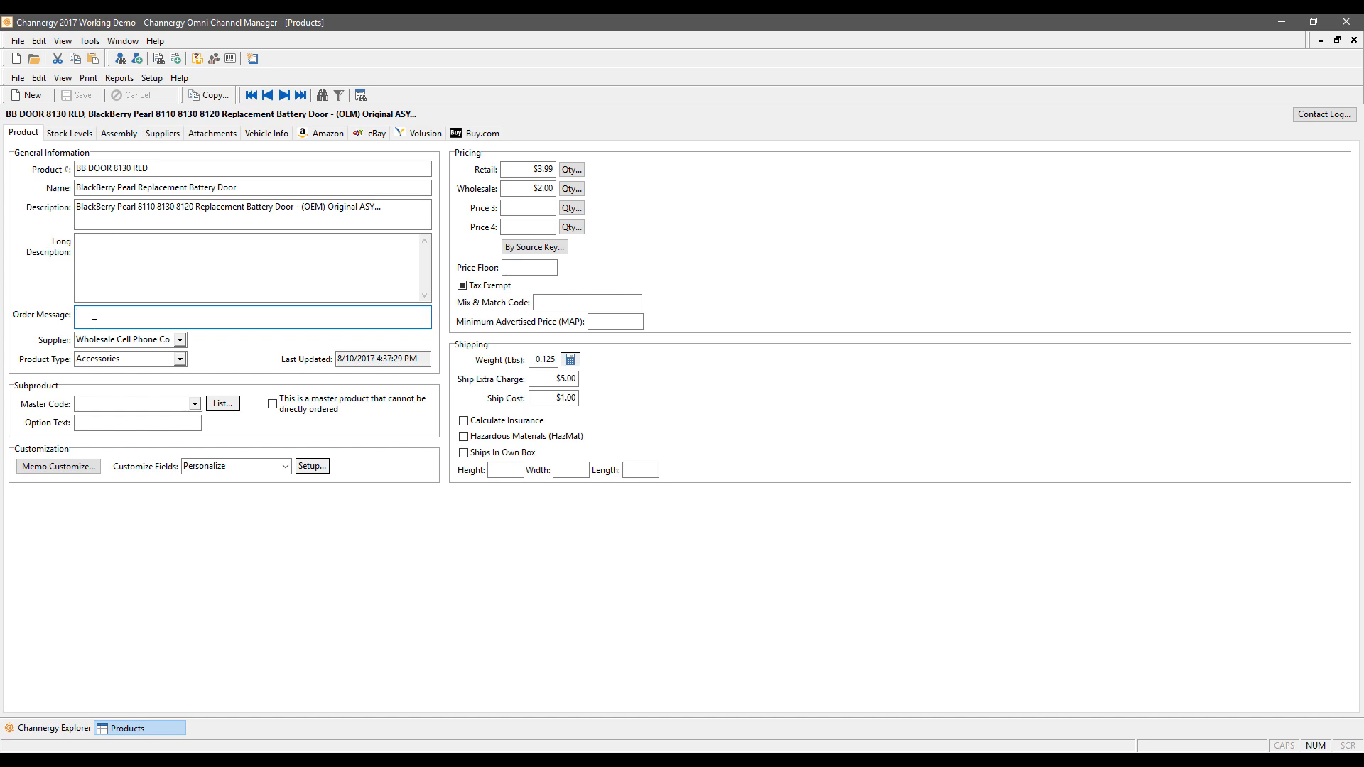
left_click(170, 337)
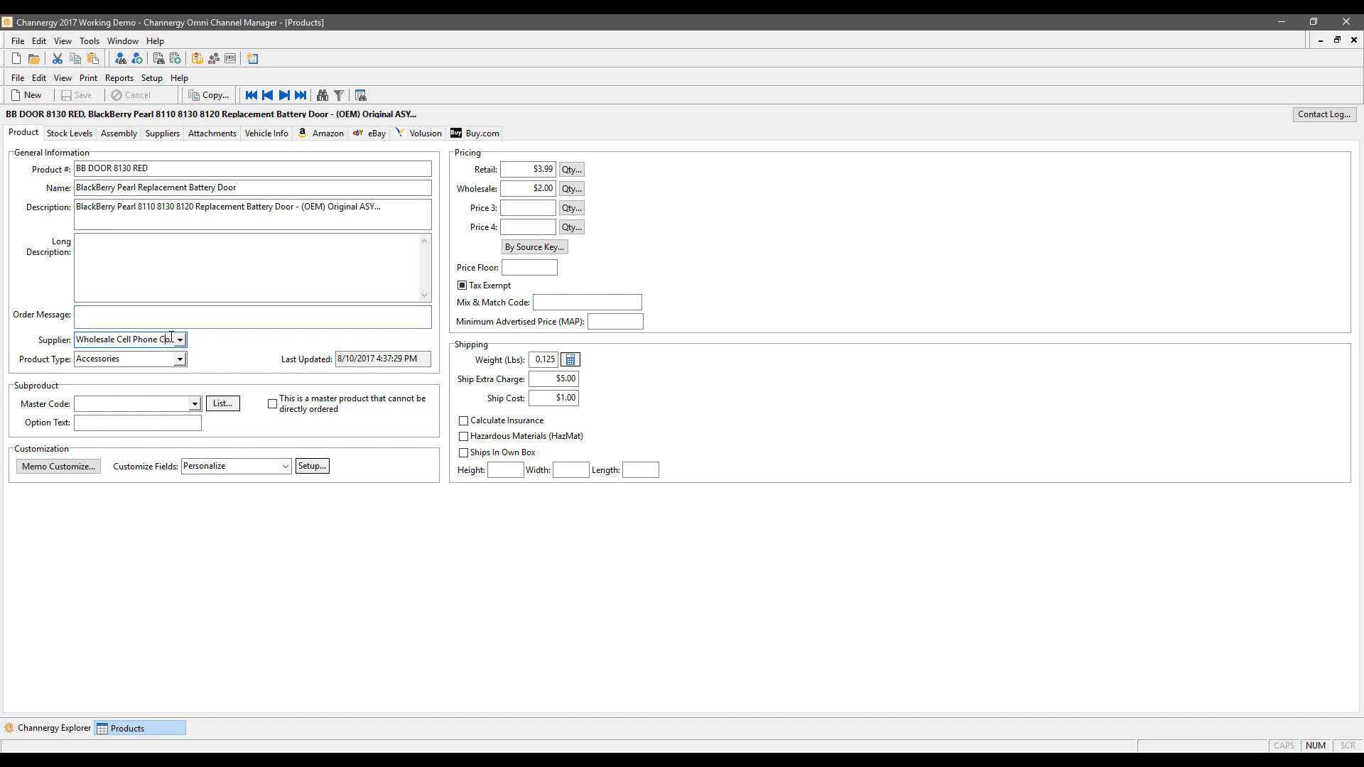
left_click(163, 133)
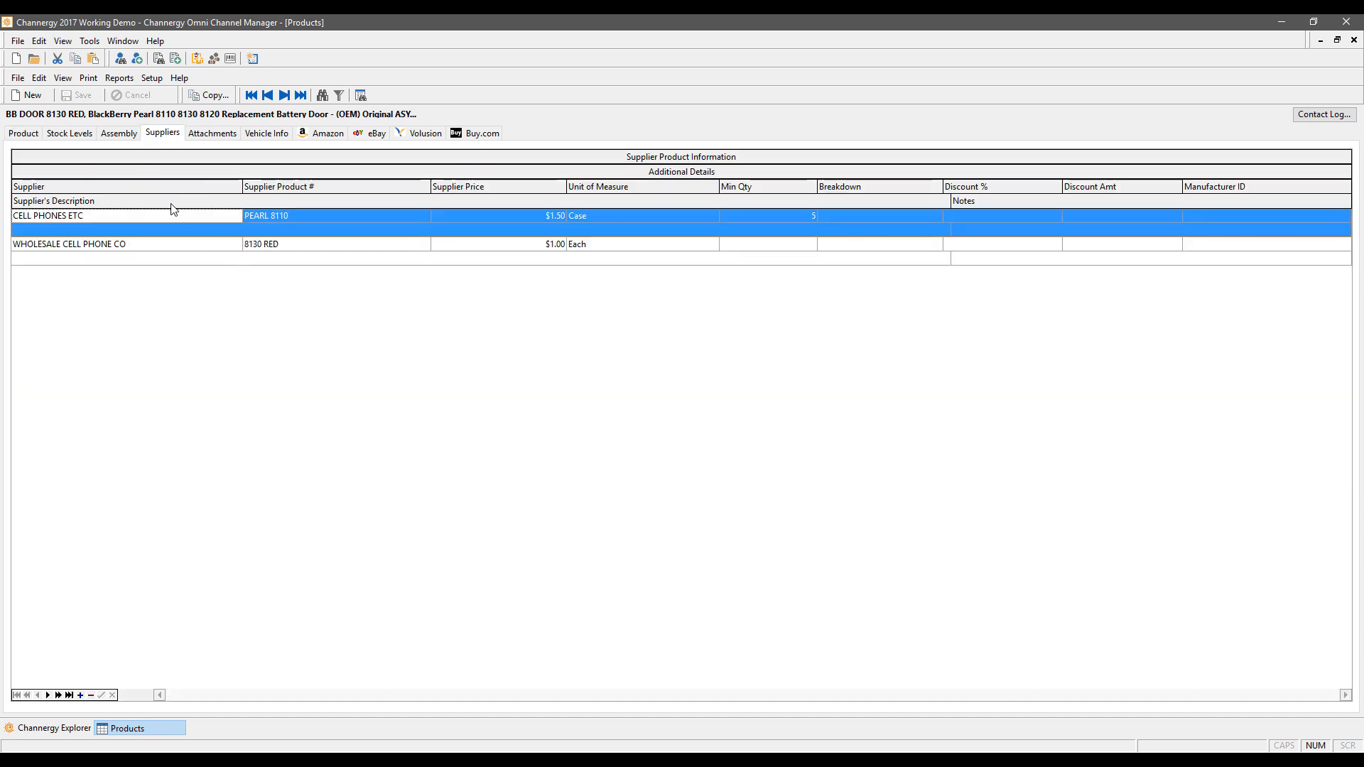
Step: Check the first supplier row (PEARL 8110, $1.50, Case unit, minimum quantity 5), then return to the product details
left_click(260, 216)
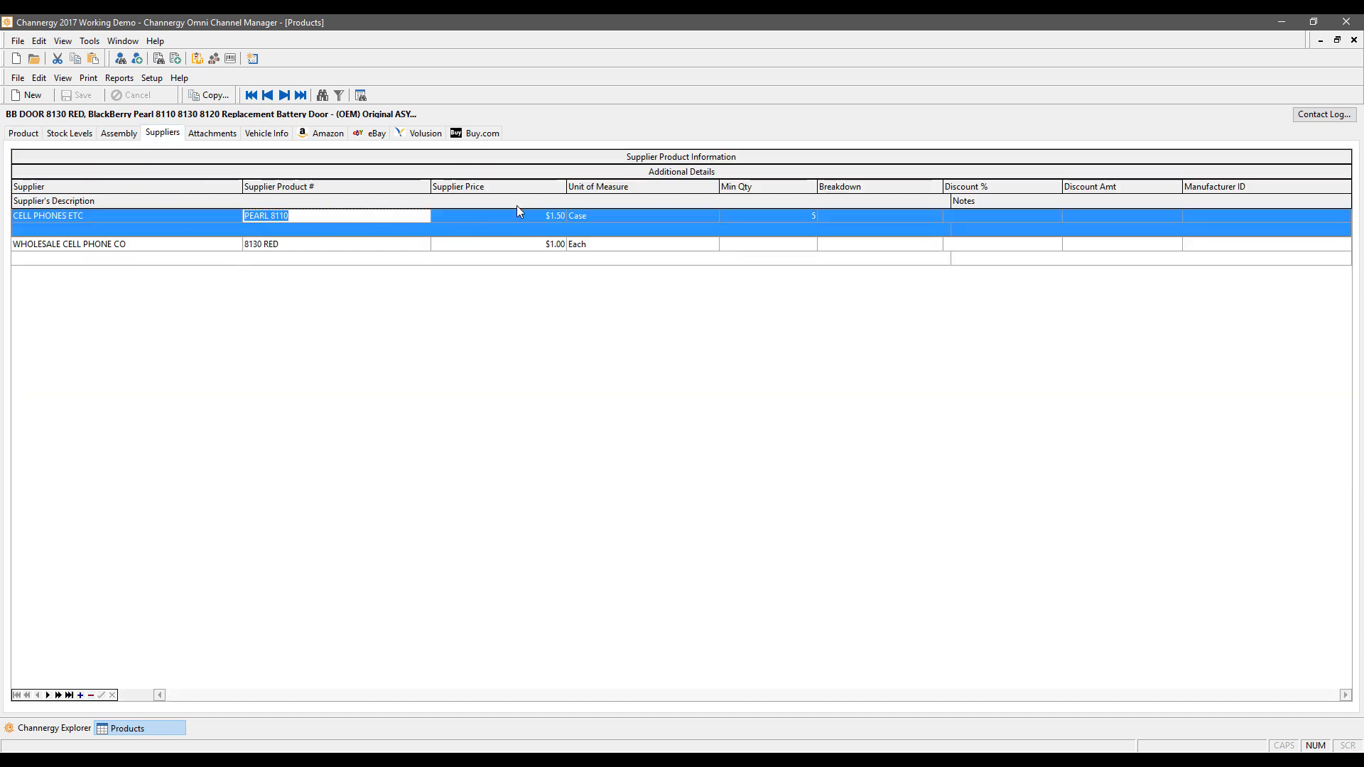
left_click(546, 214)
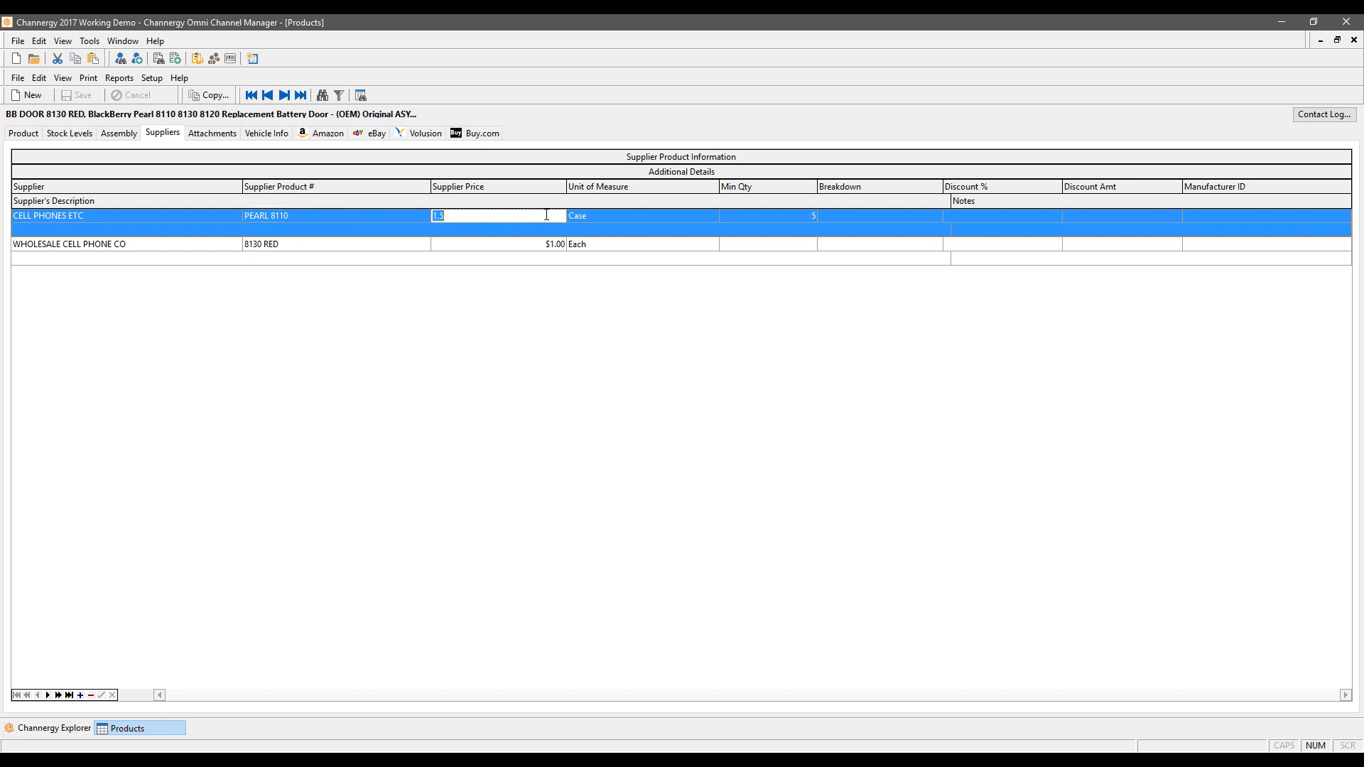
left_click(595, 219)
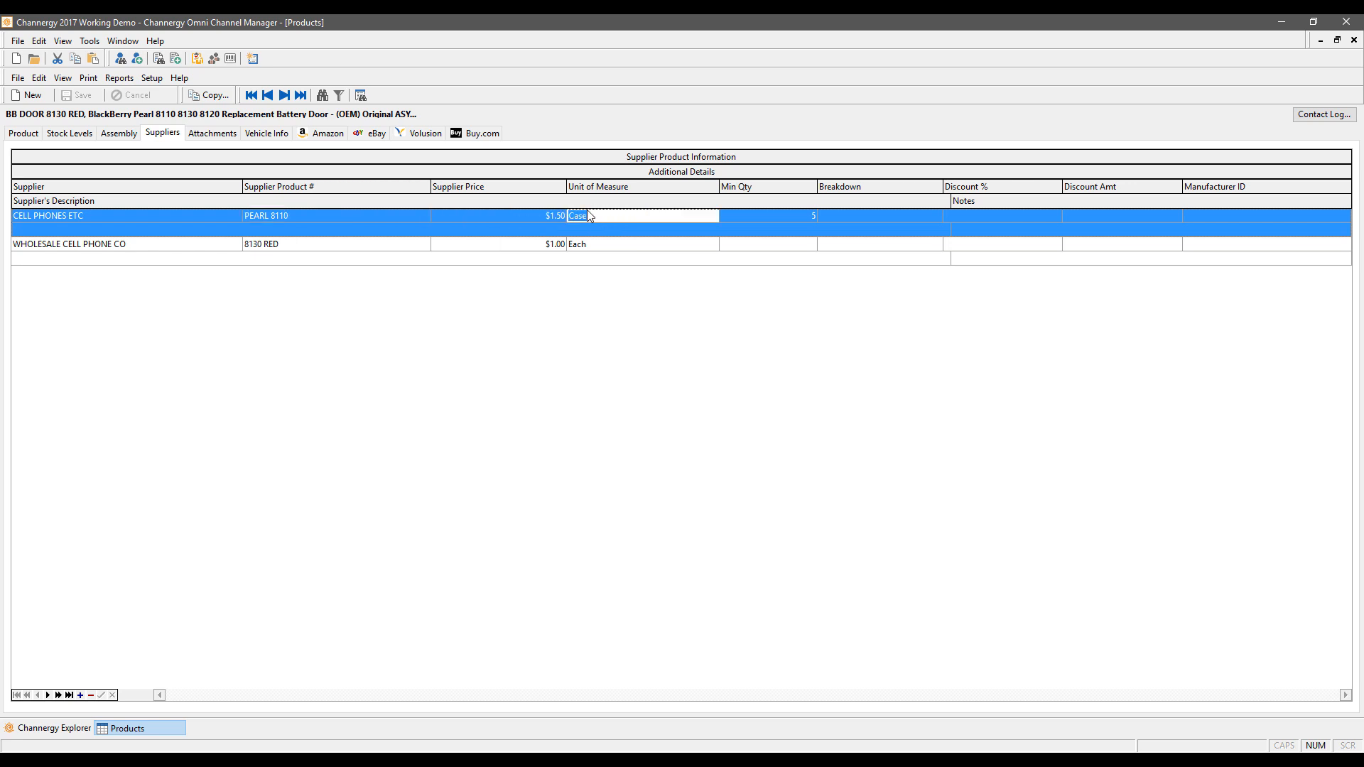
left_click(767, 218)
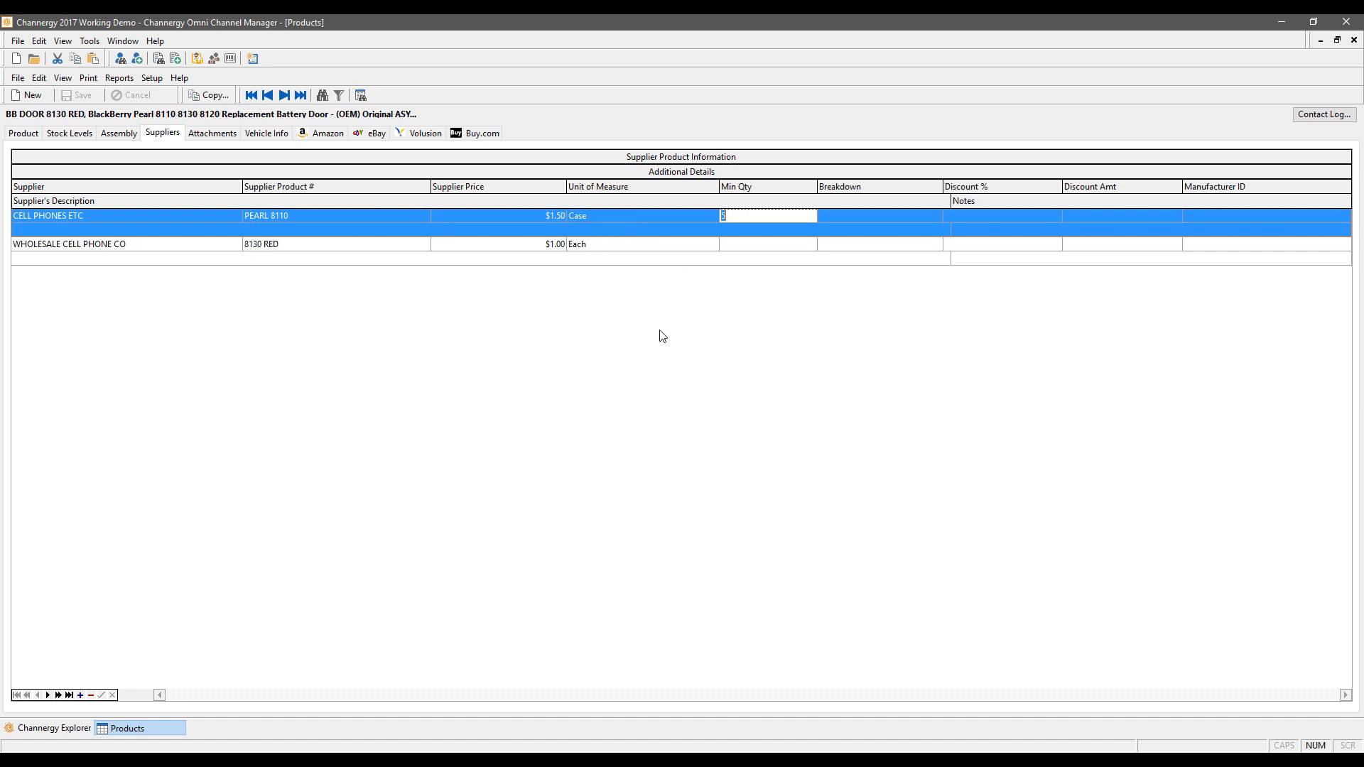
left_click(33, 135)
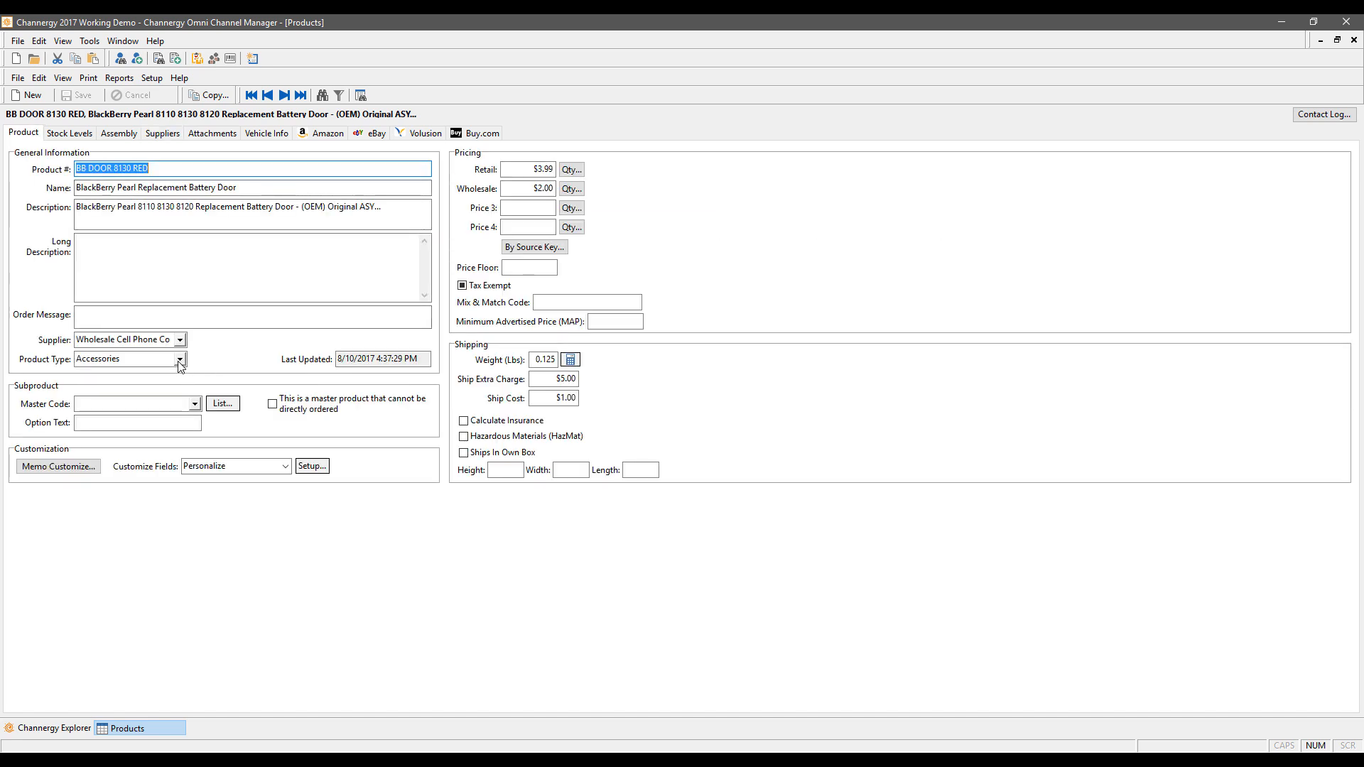
Step: Set BB DOOR 8130 RED's product type to Accessories
left_click(179, 360)
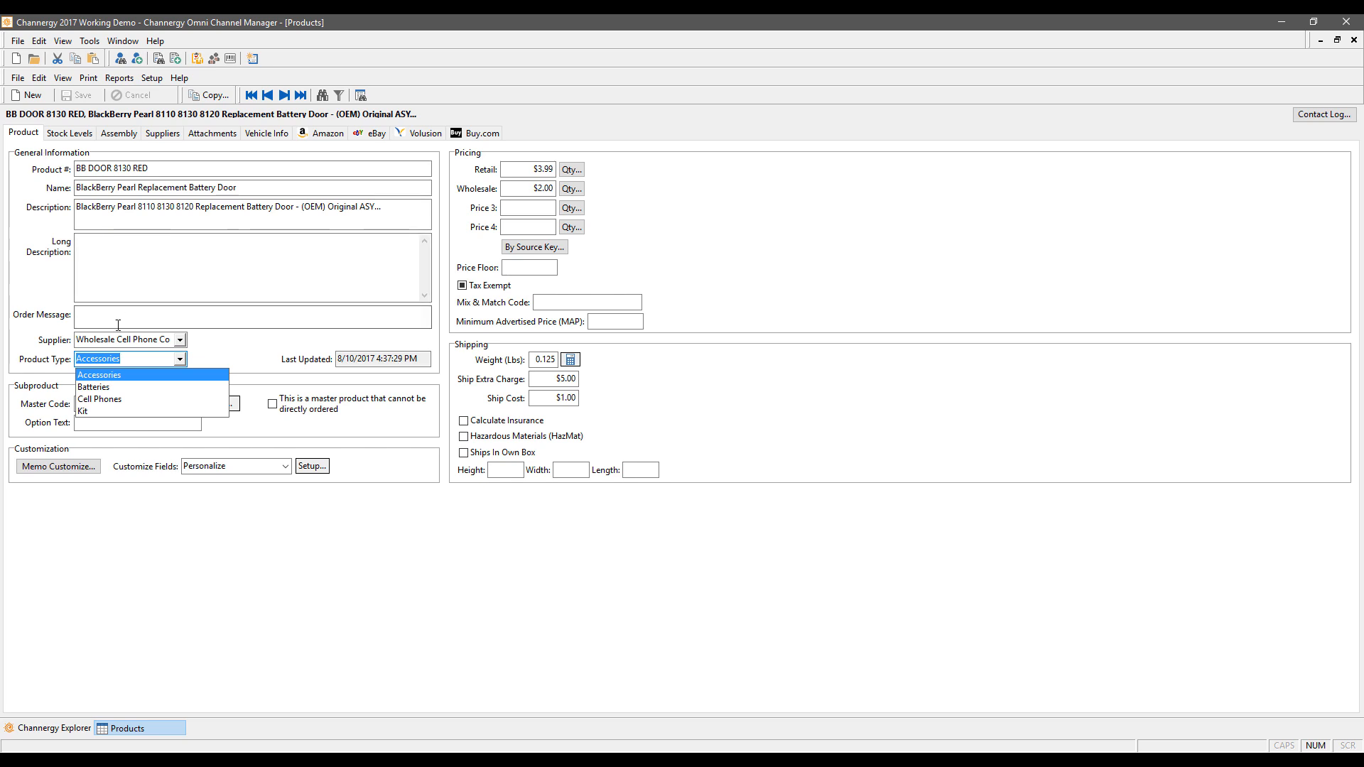
left_click(127, 375)
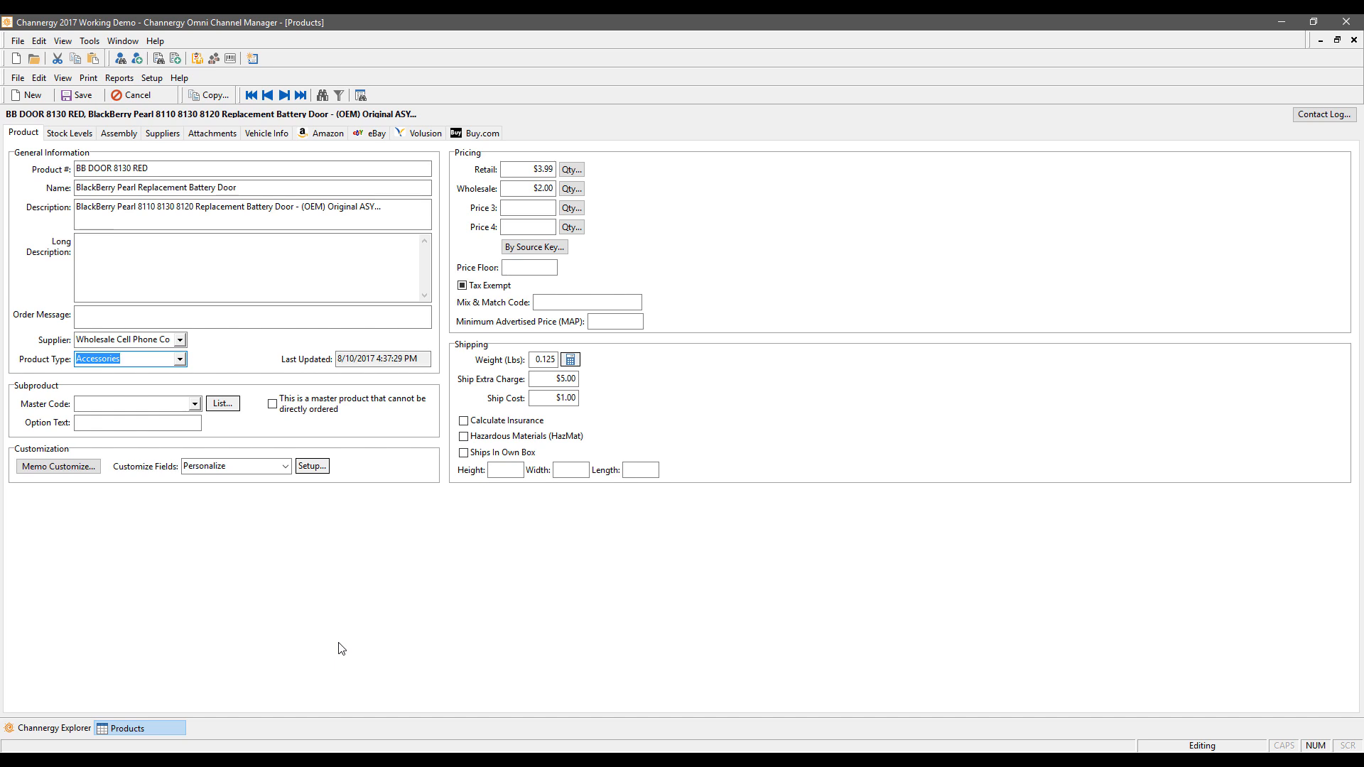
Step: Write 'Do not eat' as the battery door product's customization memo
left_click(73, 469)
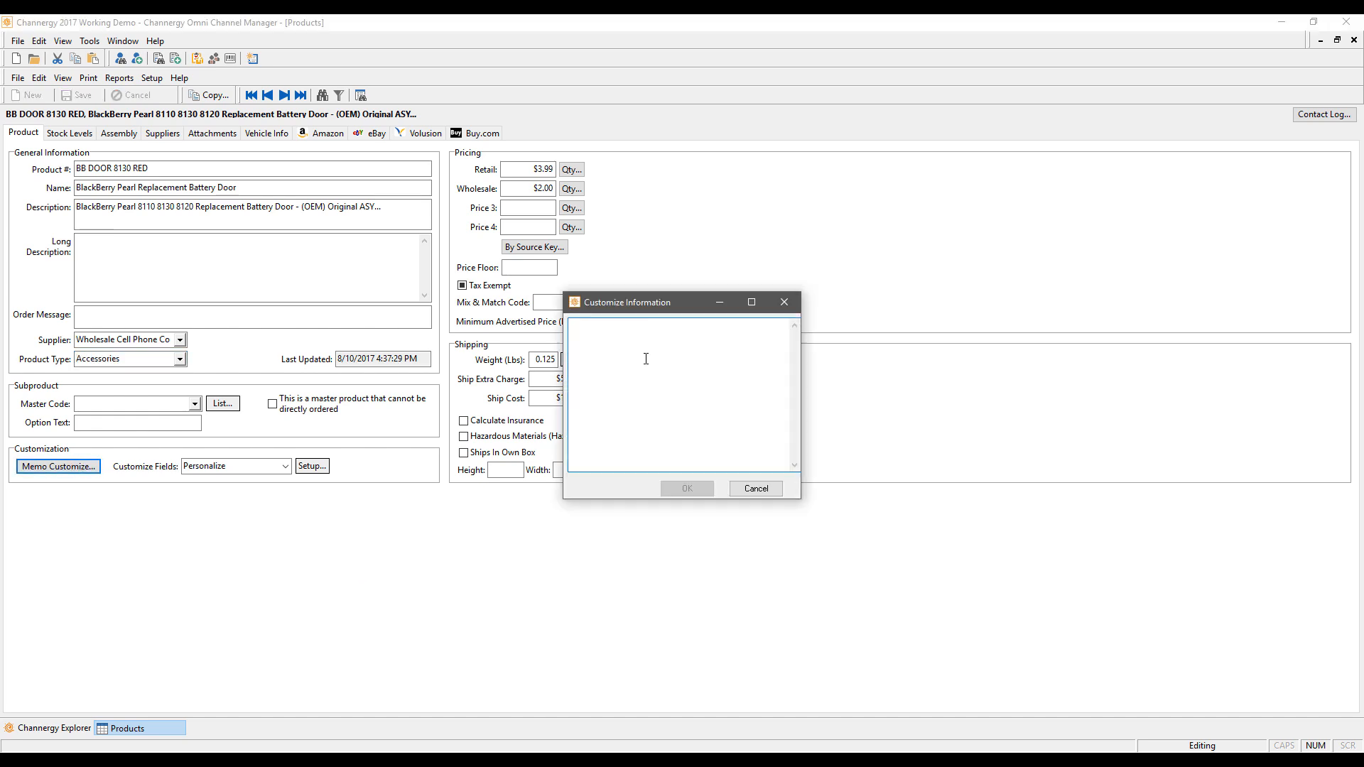
type("Do not eat")
Step: Save the memo, then inspect the Personalize fields' First Name source and Note data type
left_click(686, 489)
left_click(314, 466)
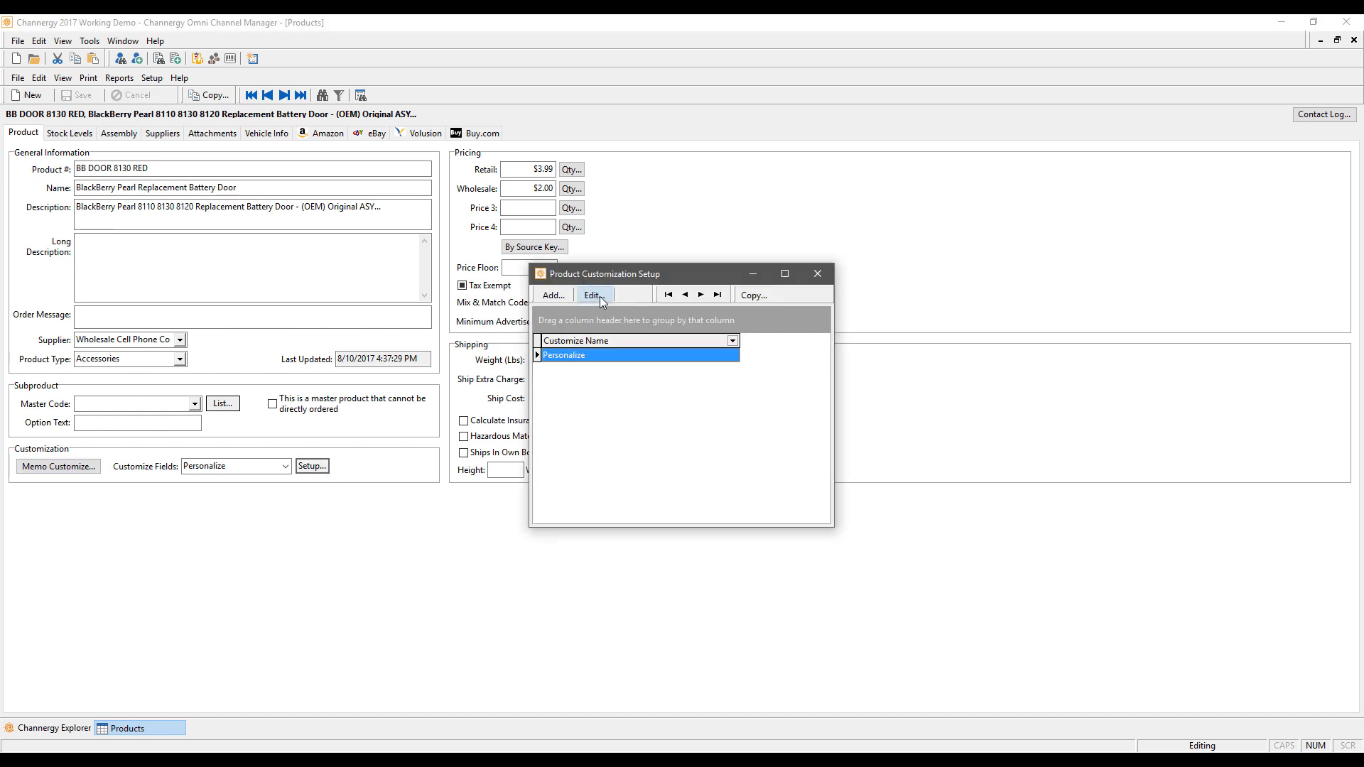
left_click(599, 296)
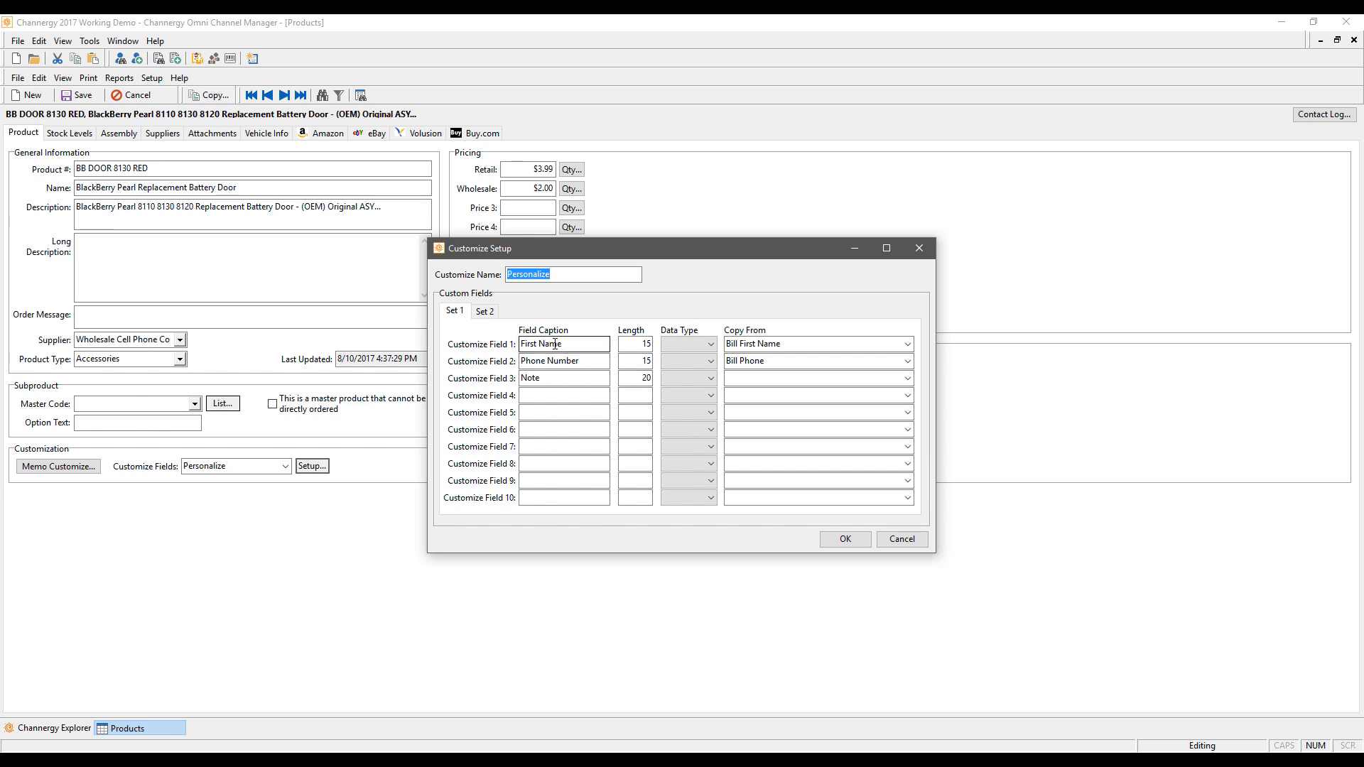
left_click(907, 344)
left_click(906, 344)
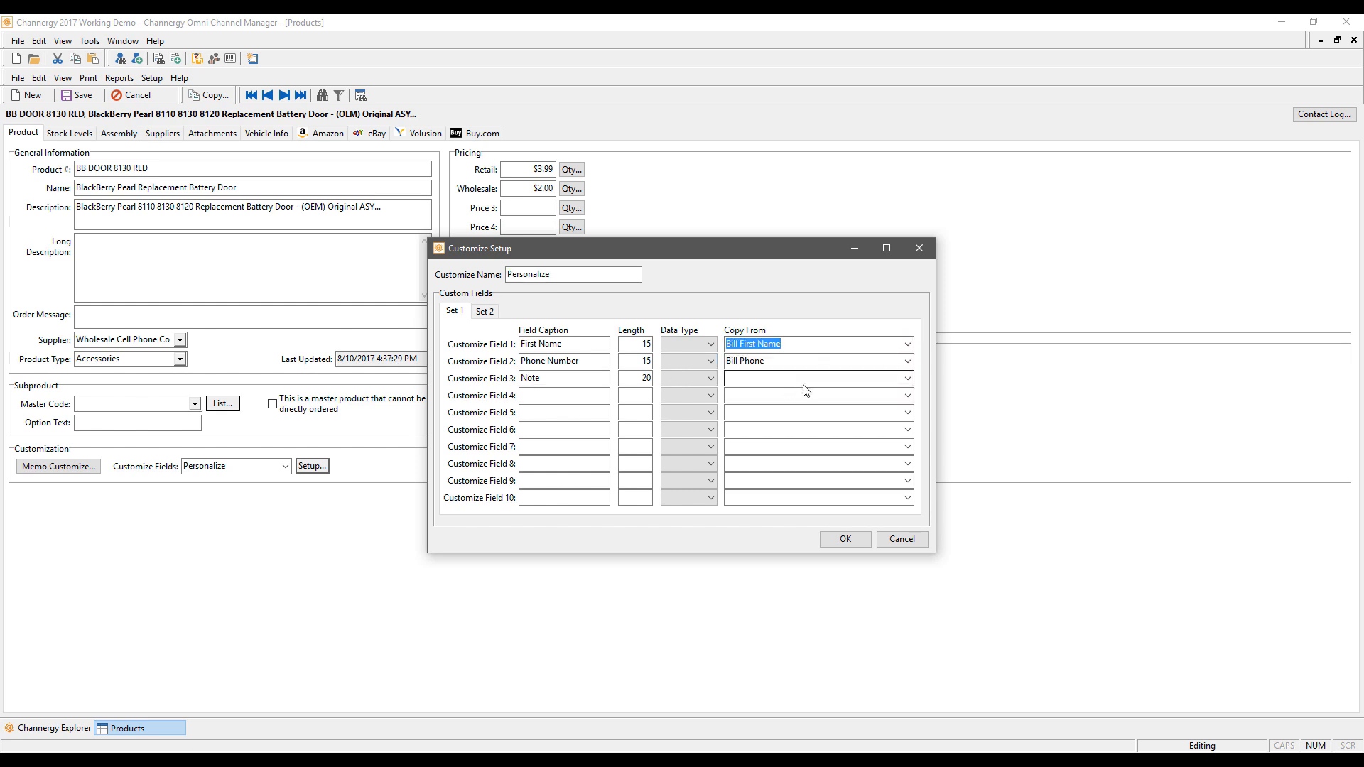
left_click(713, 378)
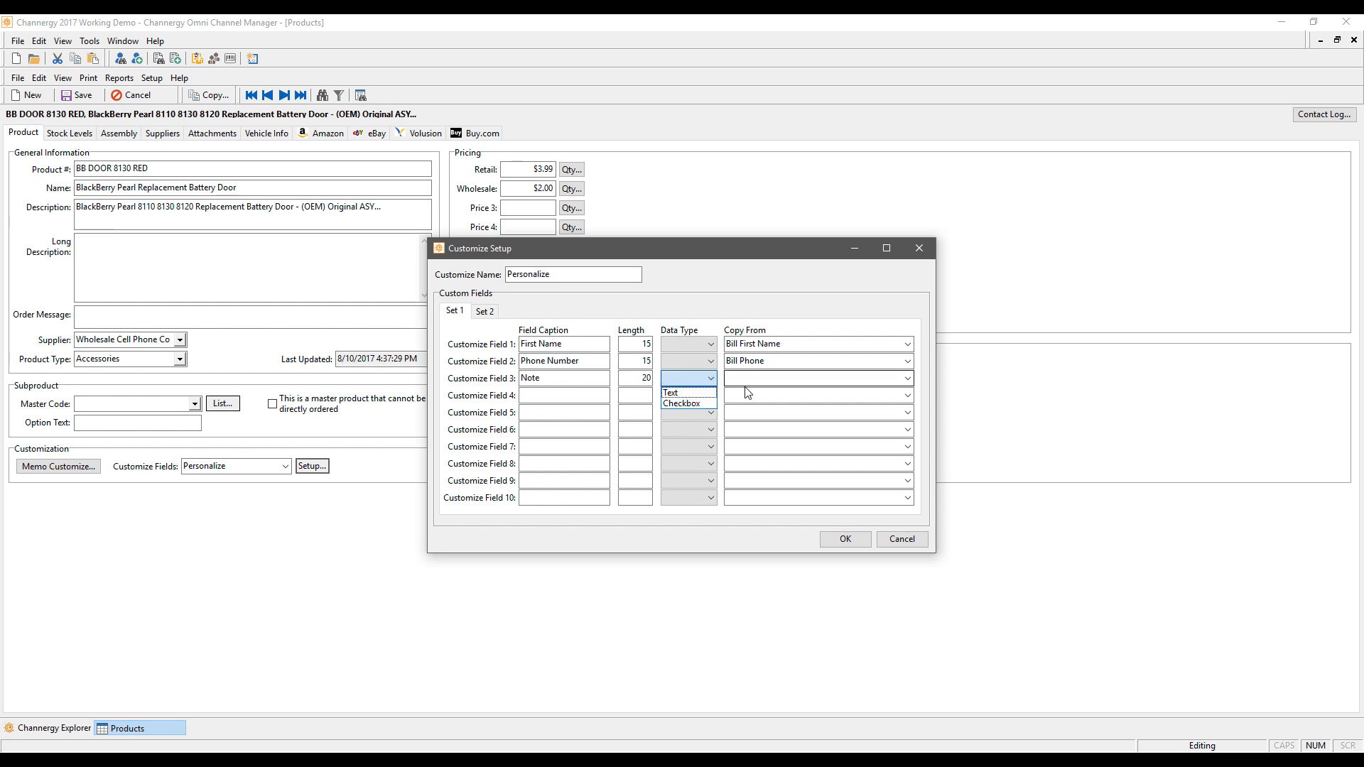
left_click(742, 380)
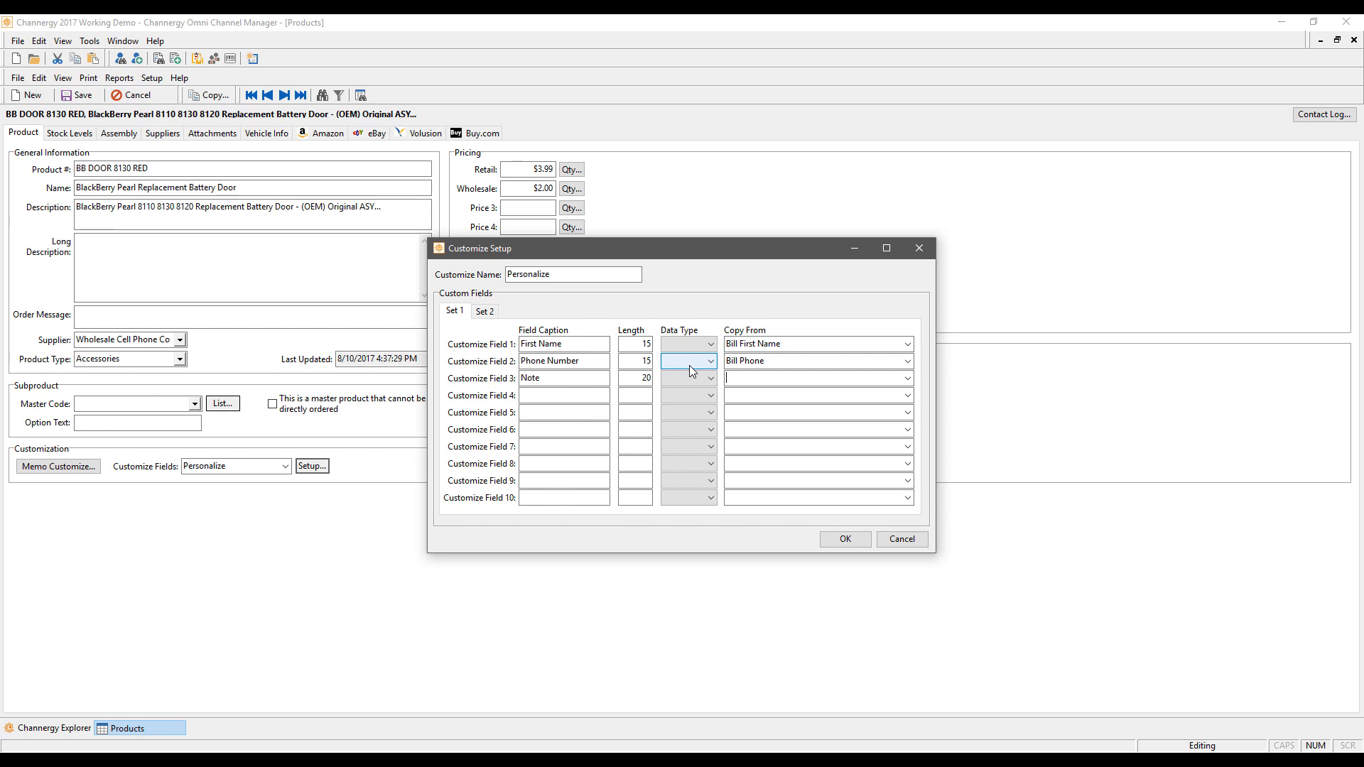
left_click(901, 539)
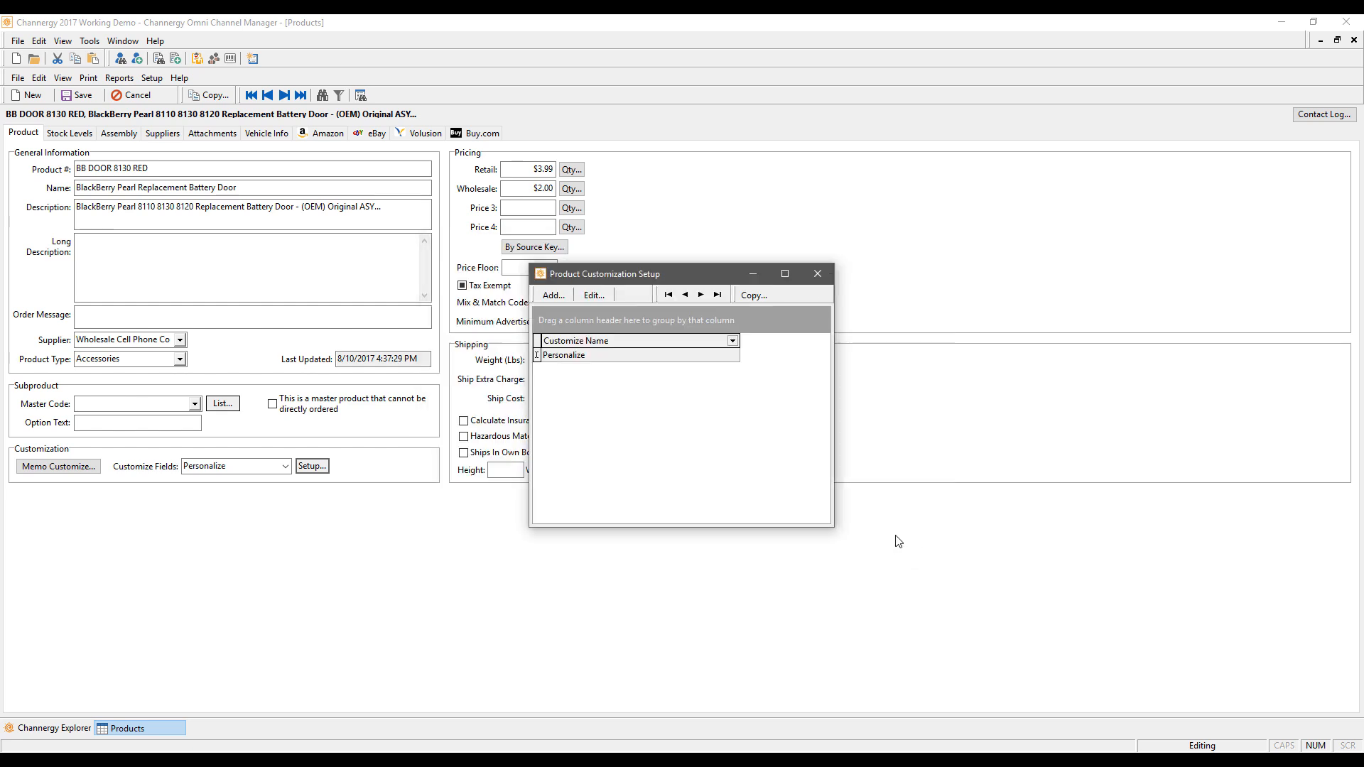
Step: Add a Retail quantity discount: From 5, To 10, Unit Price $3.50
left_click(825, 276)
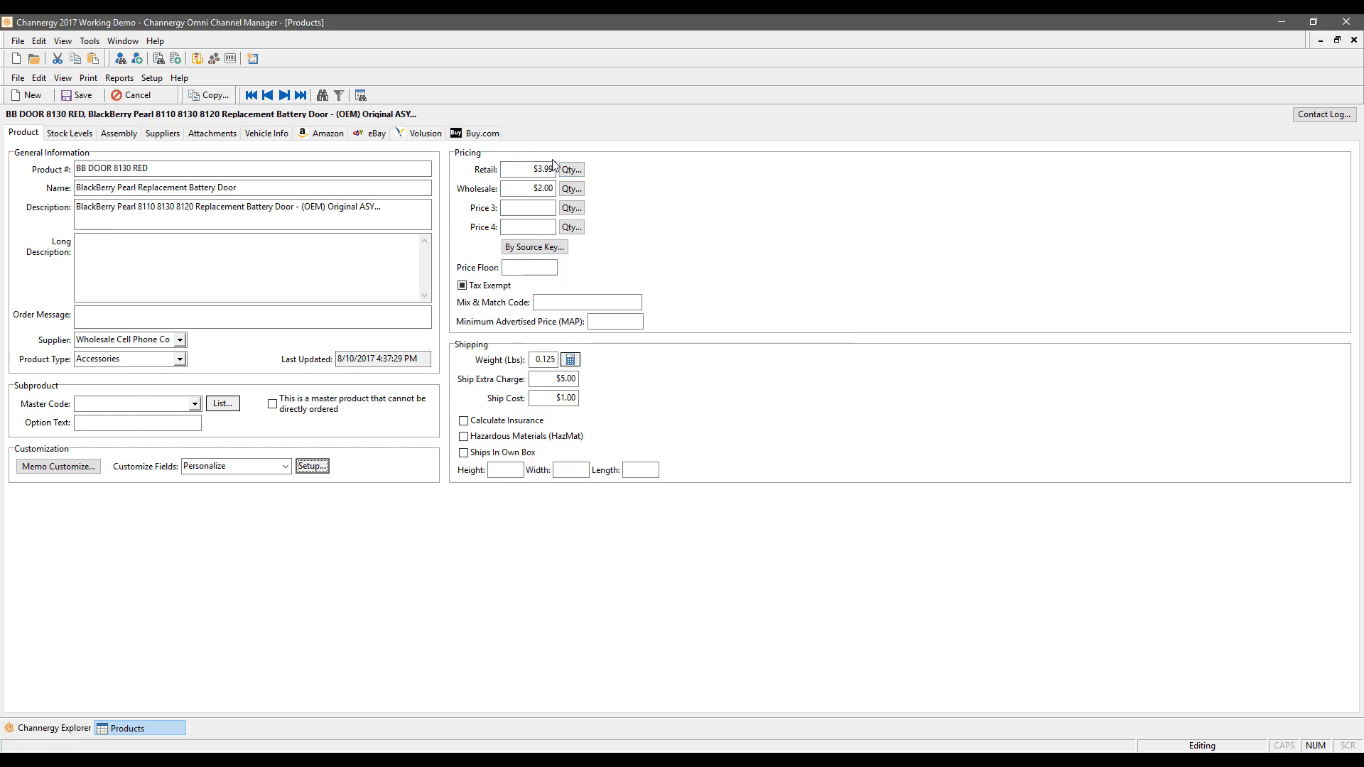
left_click(528, 189)
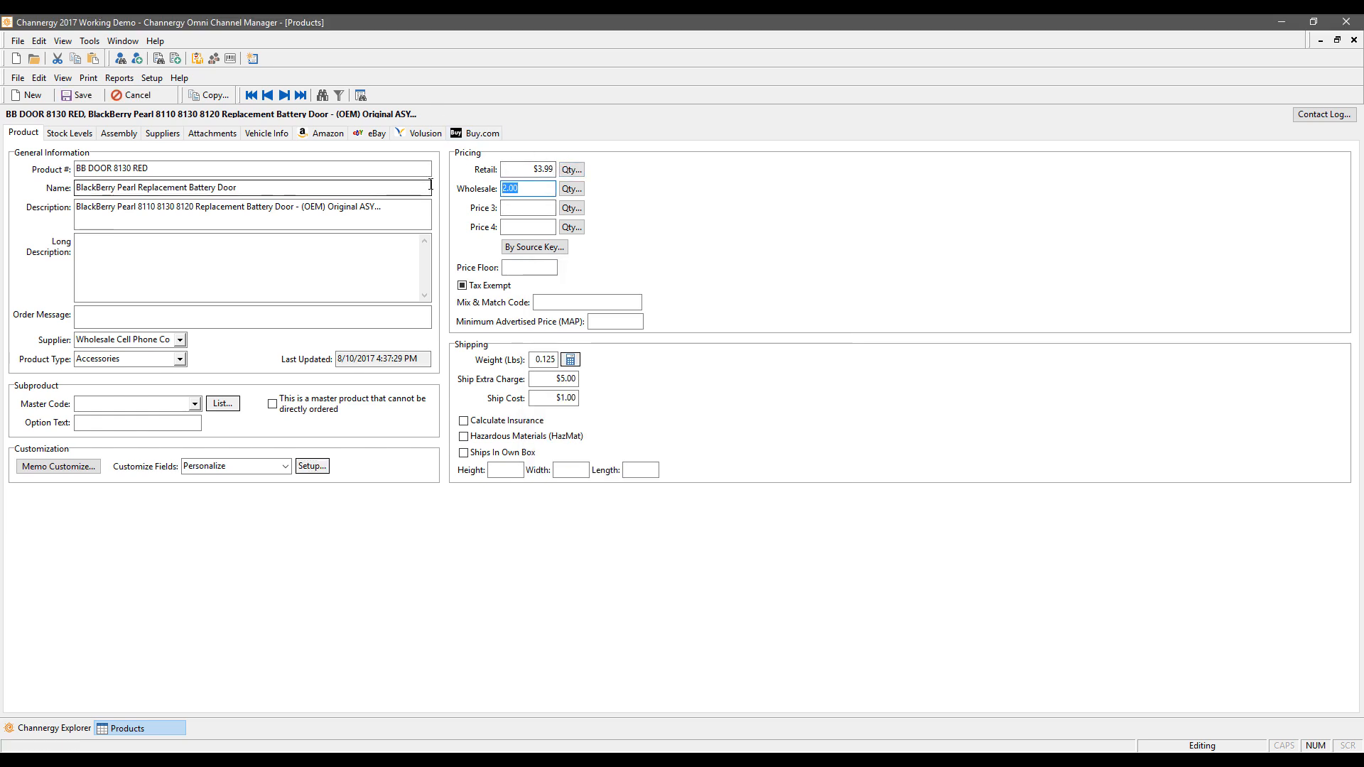
left_click(571, 169)
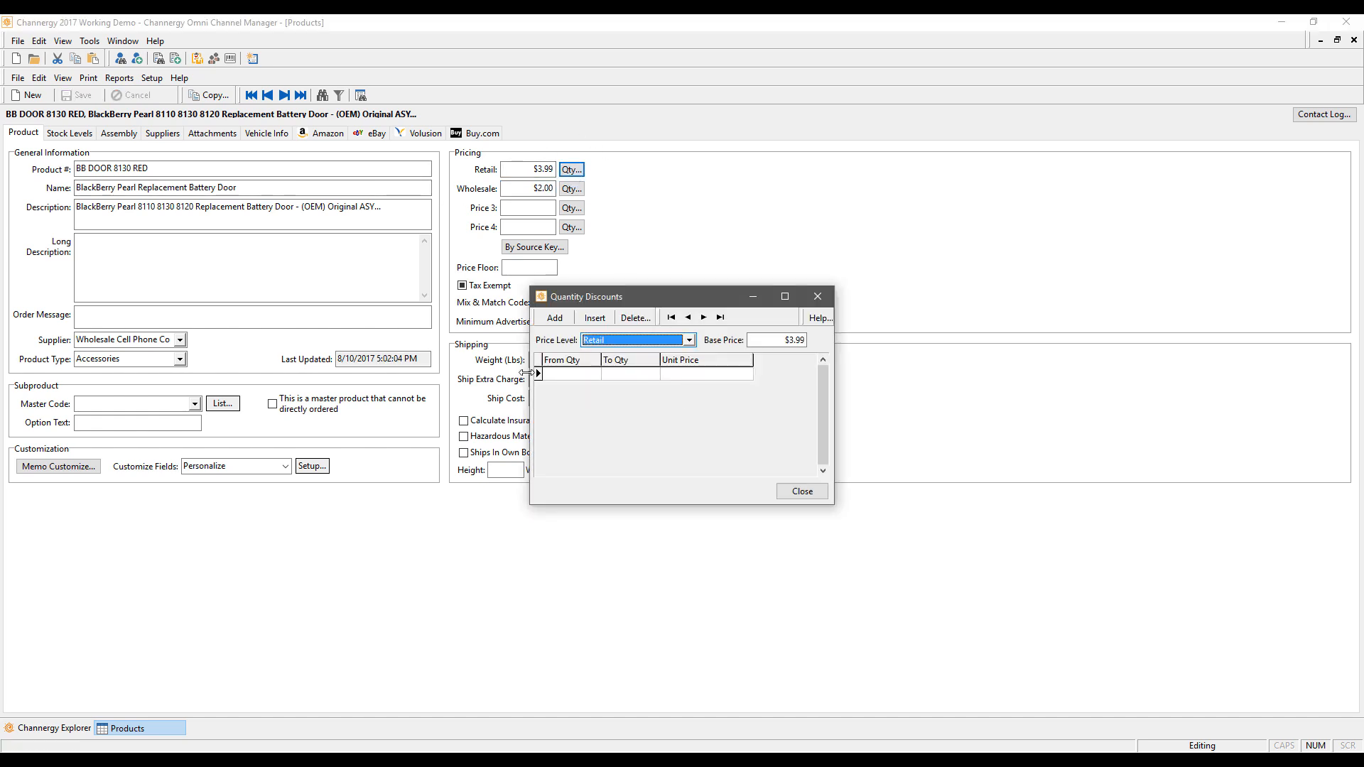
left_click(565, 375)
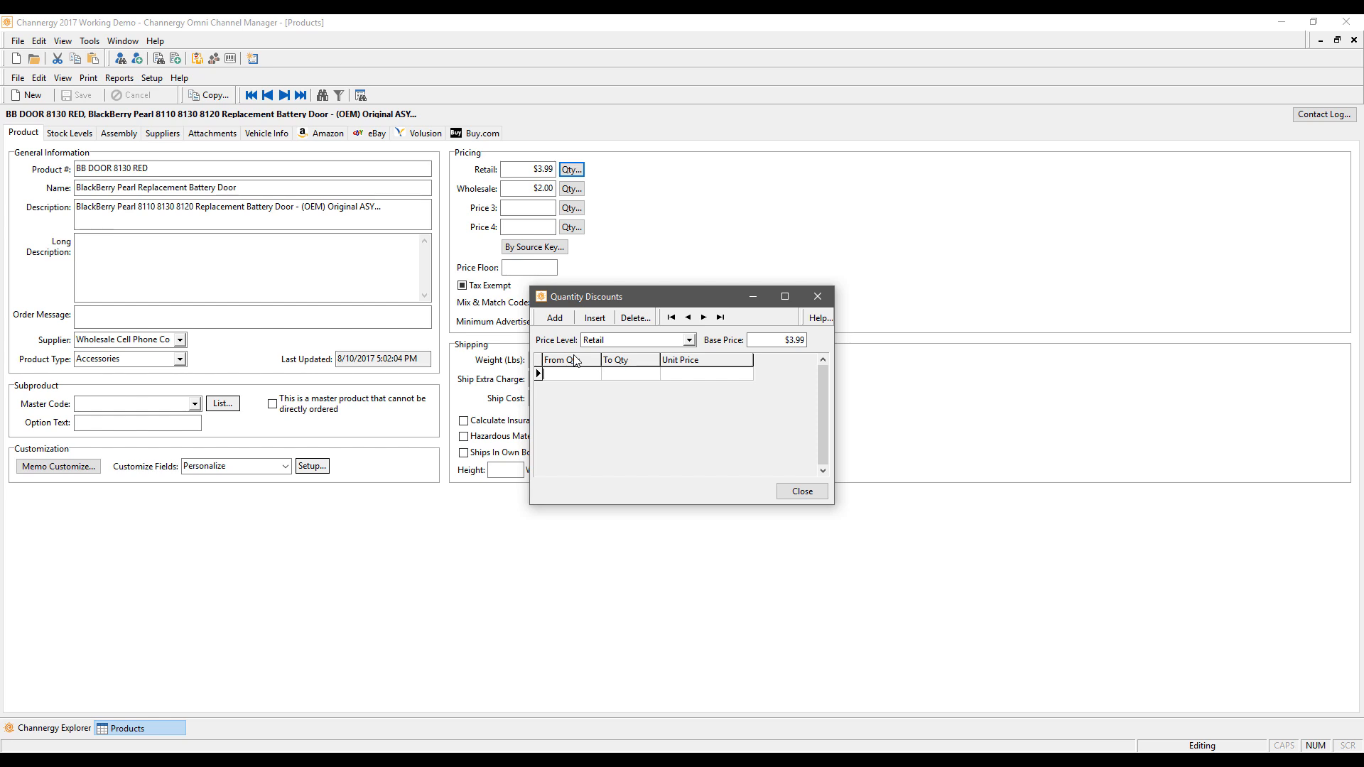
type("5")
key("Tab")
type("10")
key("Tab")
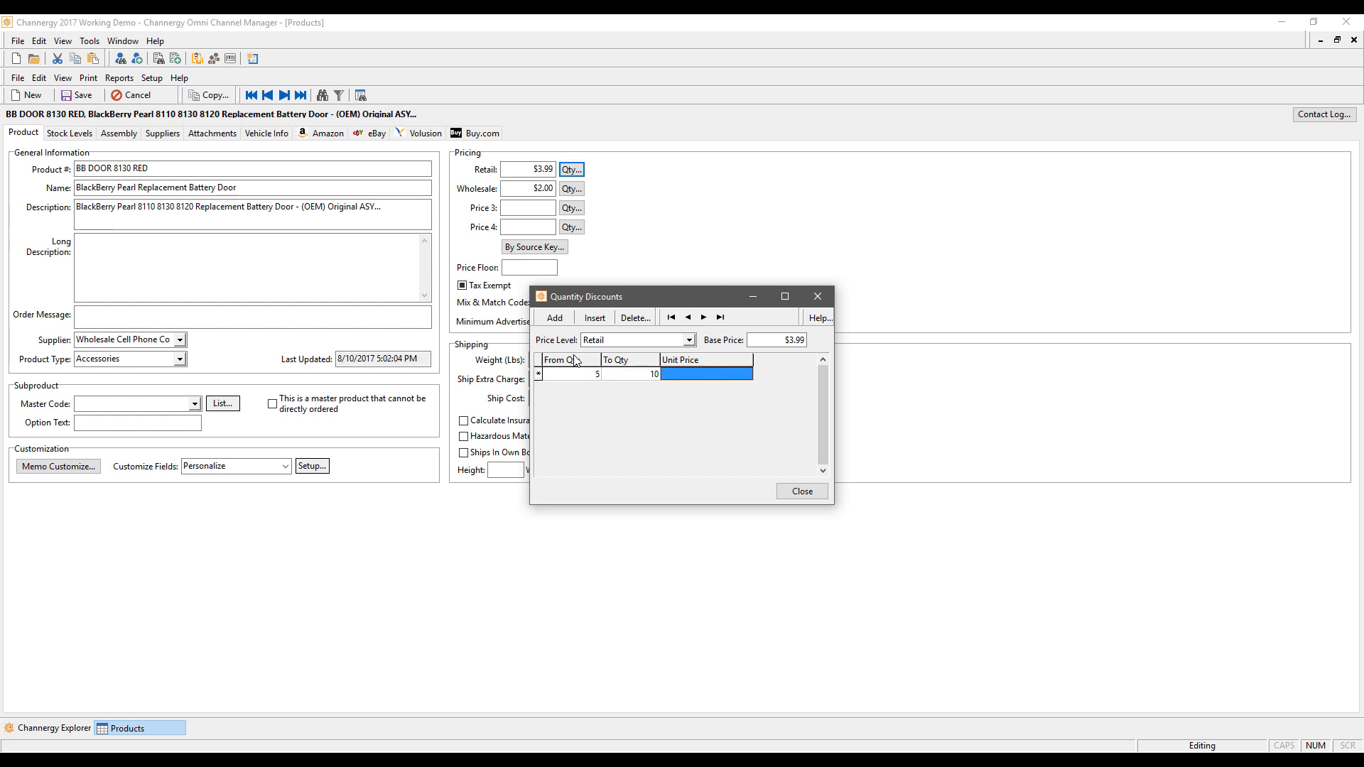
type("3.50")
key("Tab")
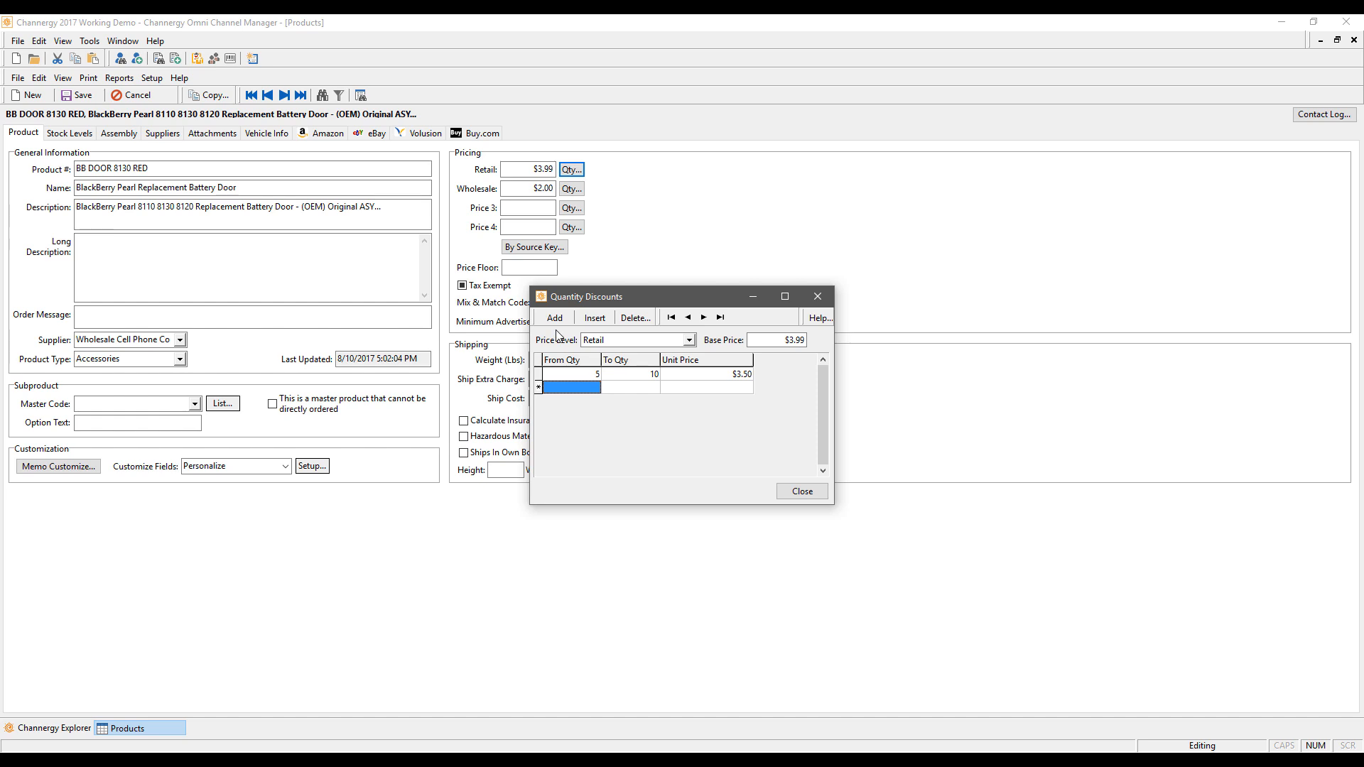
left_click(802, 491)
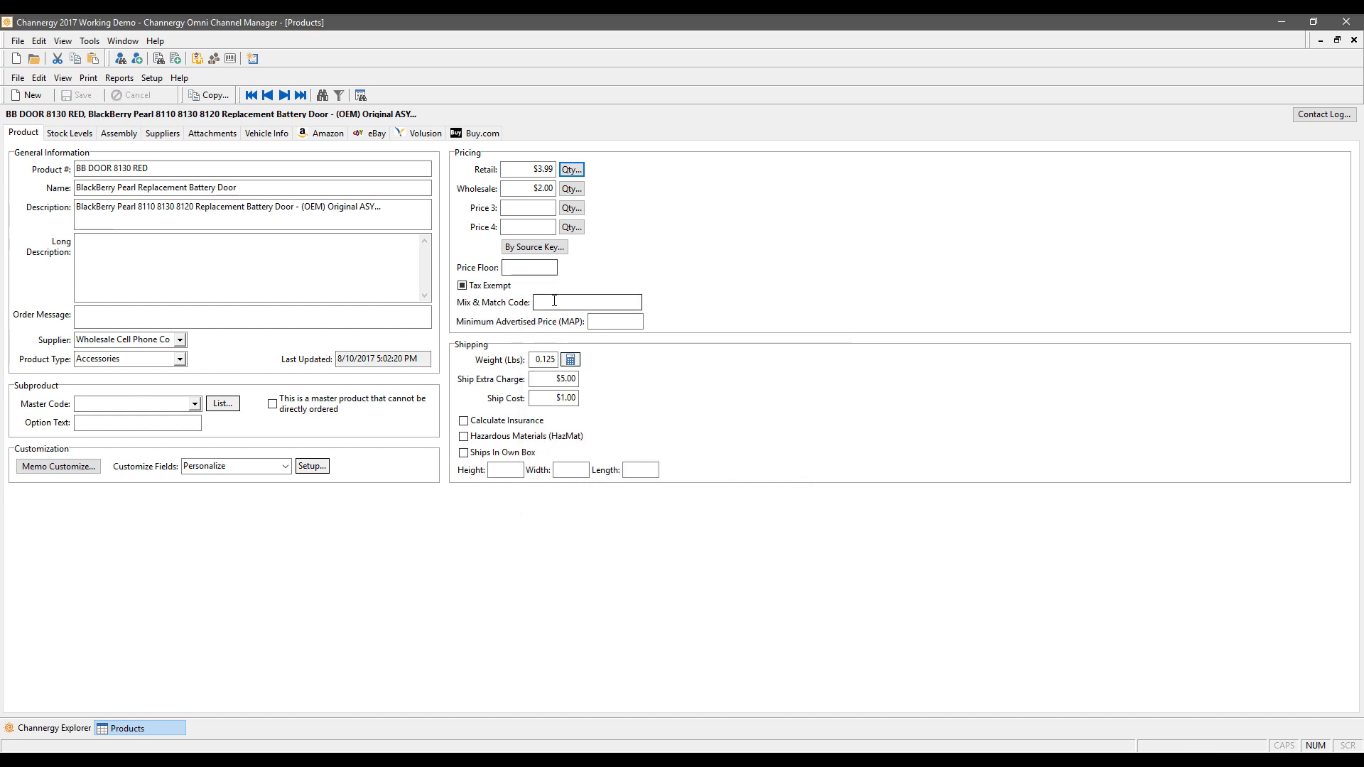
Step: Enter 123 in the Mix & Match Code field, then move to the MAP field
left_click(577, 302)
type("123")
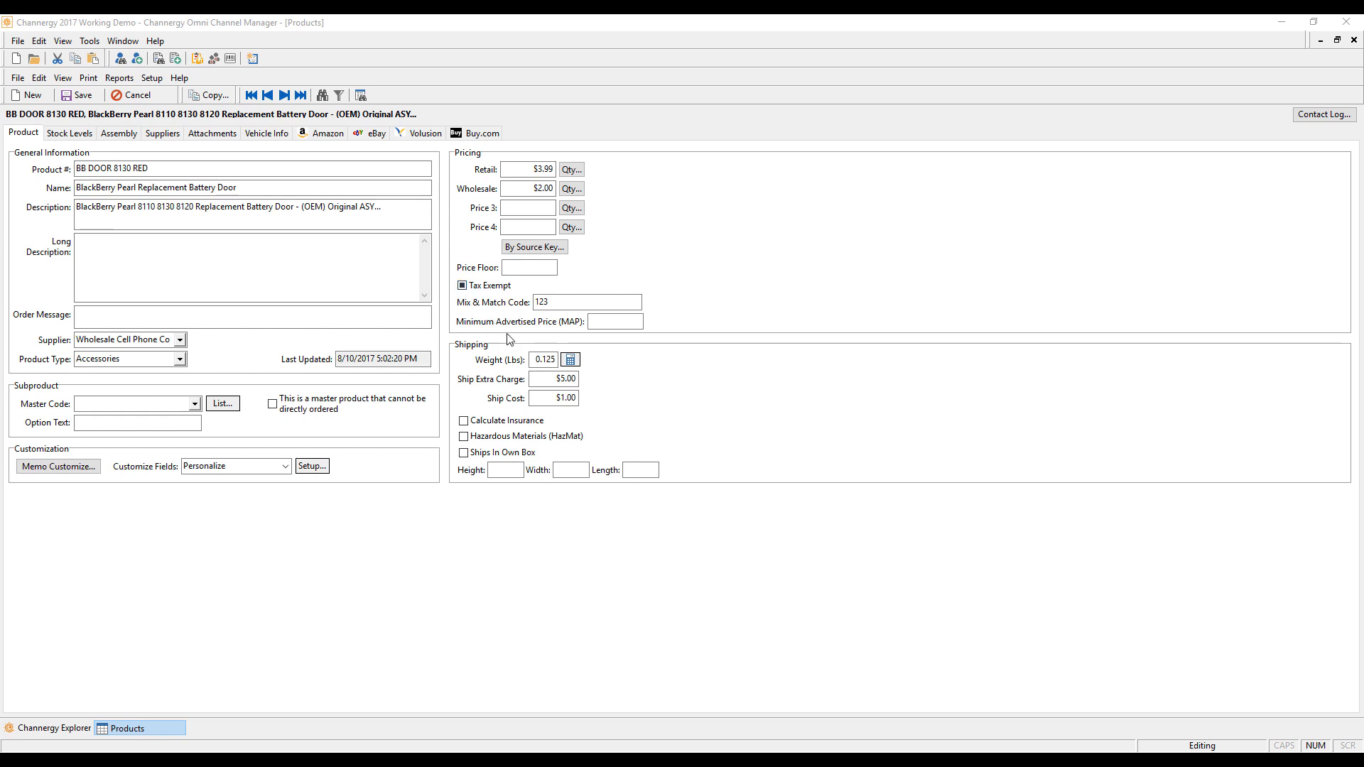
left_click(622, 323)
left_click(549, 360)
left_click(569, 360)
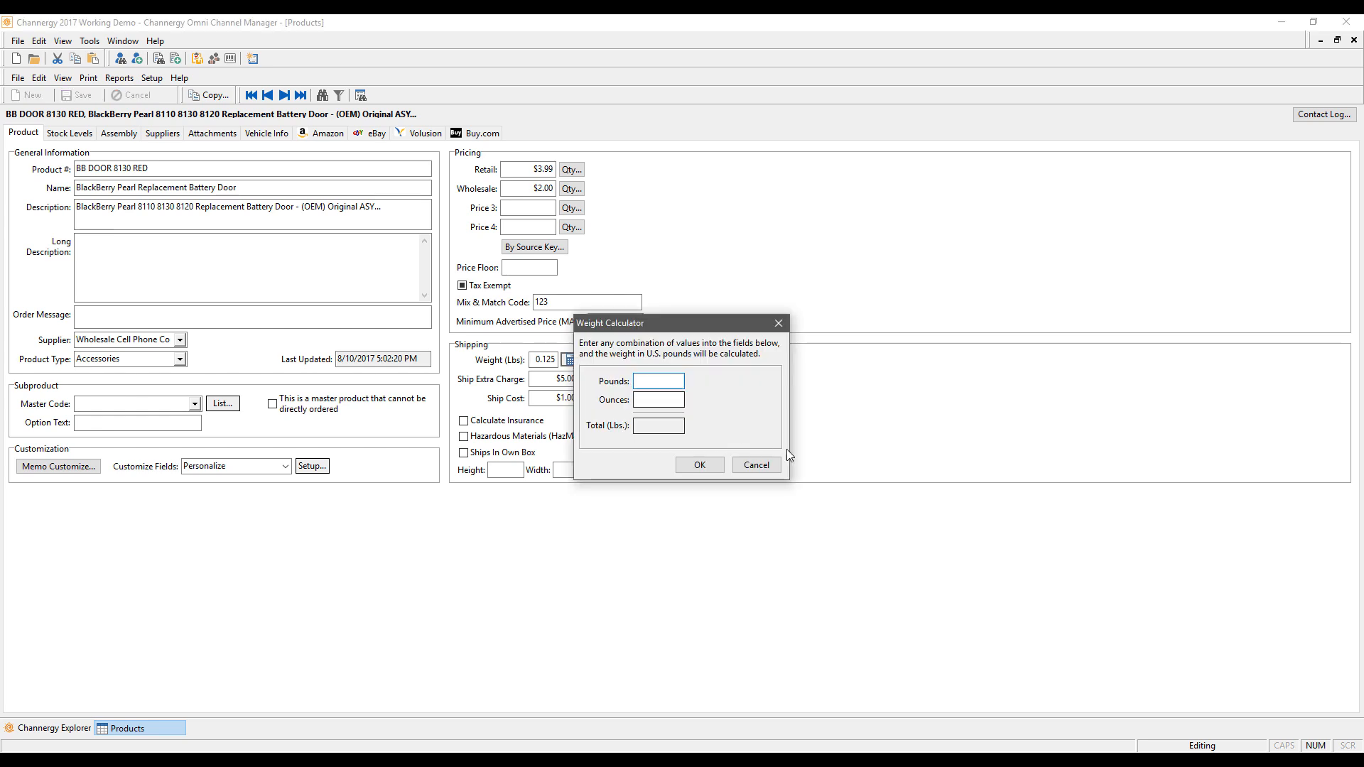
left_click(770, 466)
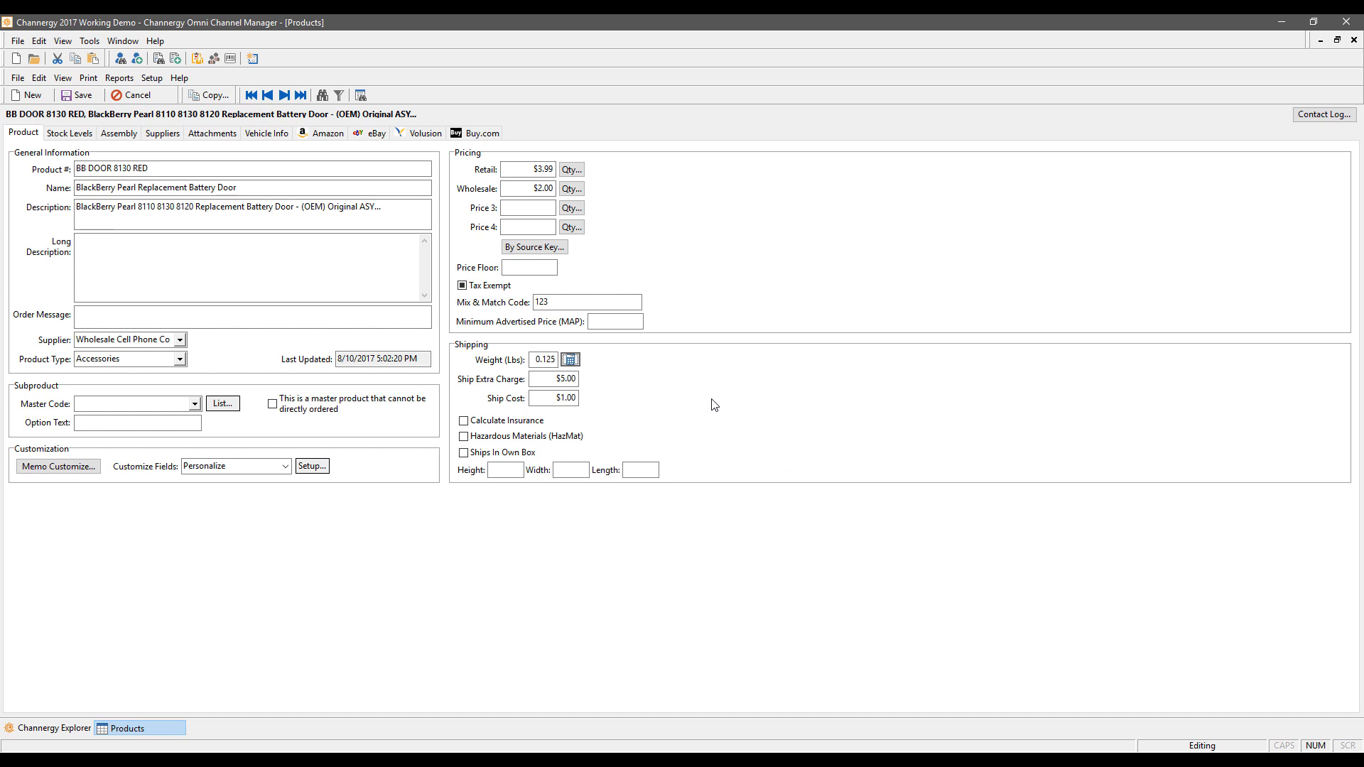
left_click(561, 379)
Step: On Stock Levels, leave Non Inventory off, tick Discontinued and Do not Allow Backorders
left_click(64, 135)
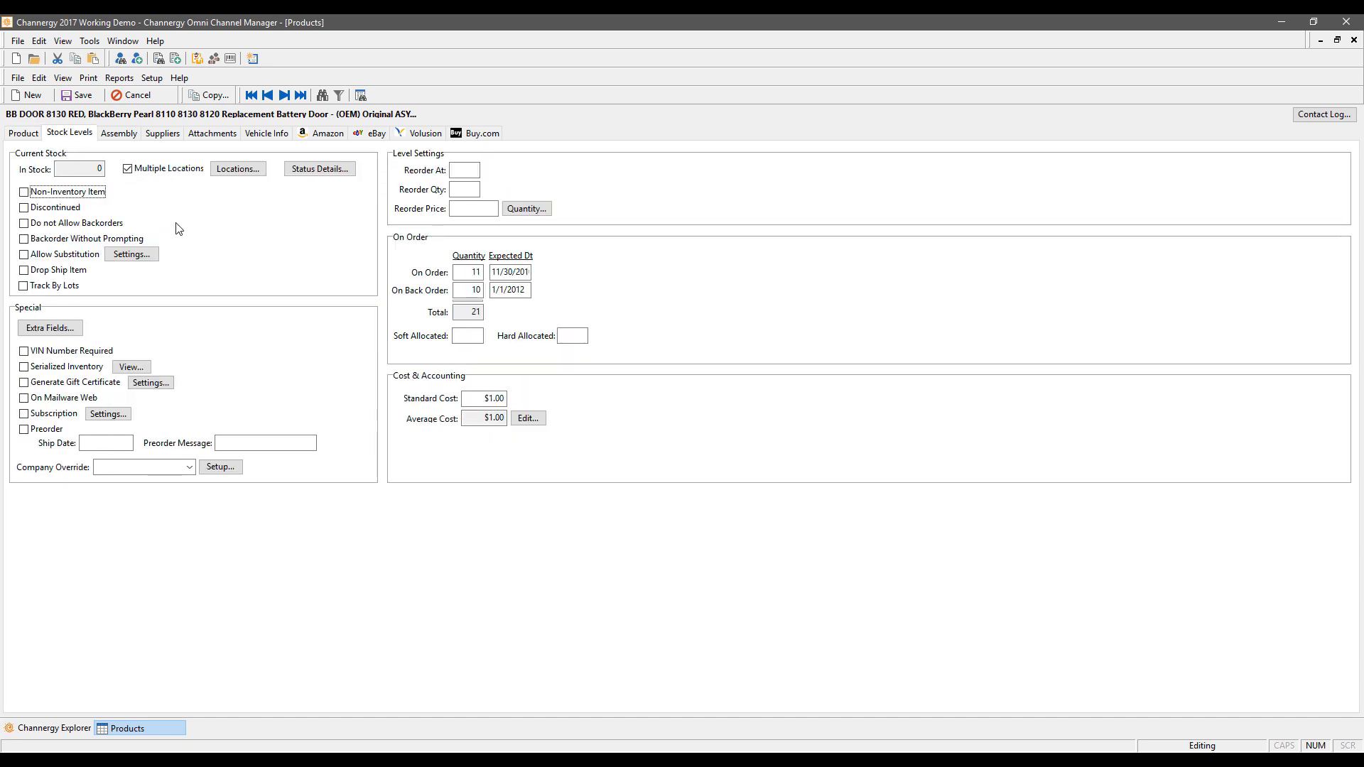
left_click(58, 192)
left_click(55, 193)
left_click(55, 209)
left_click(62, 225)
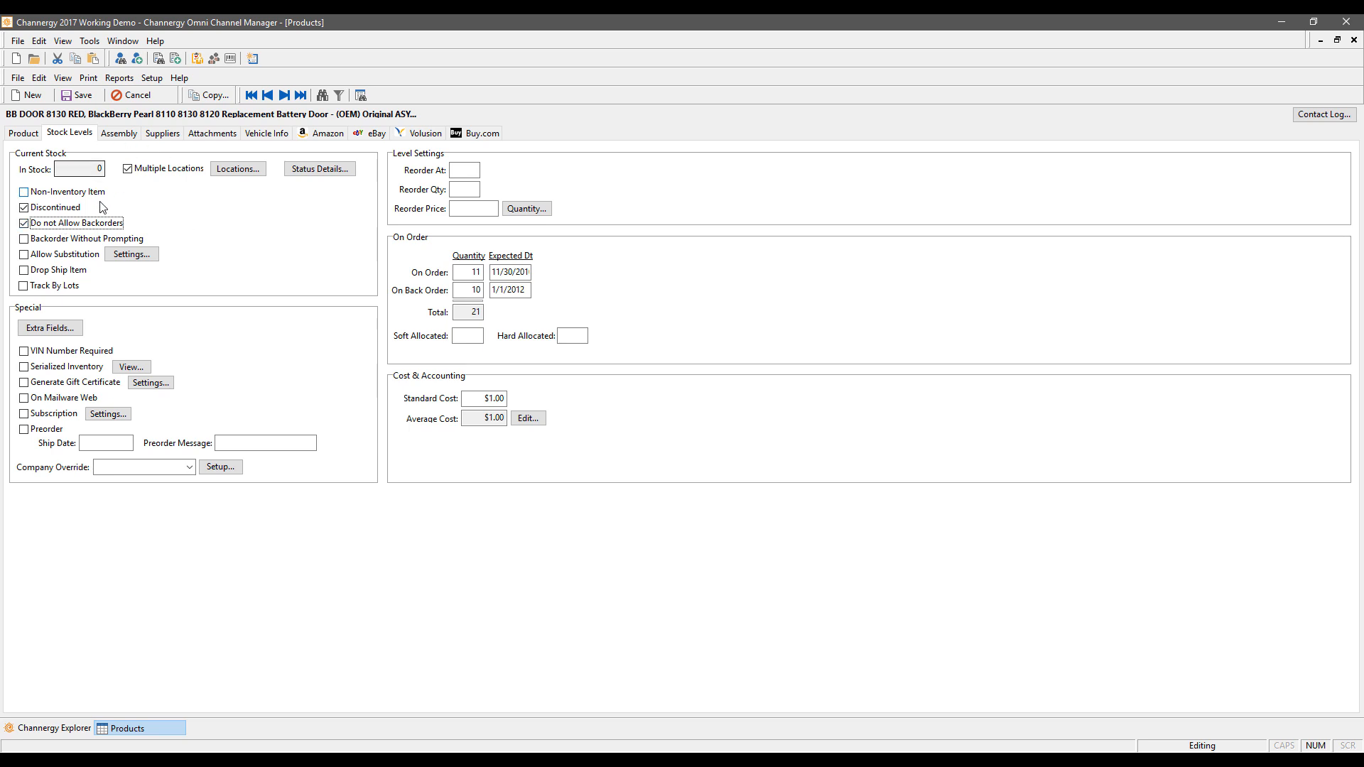
Step: Try substitutes BB-00001 and BB-00004, discard them, and turn Allow Substitution off
left_click(67, 259)
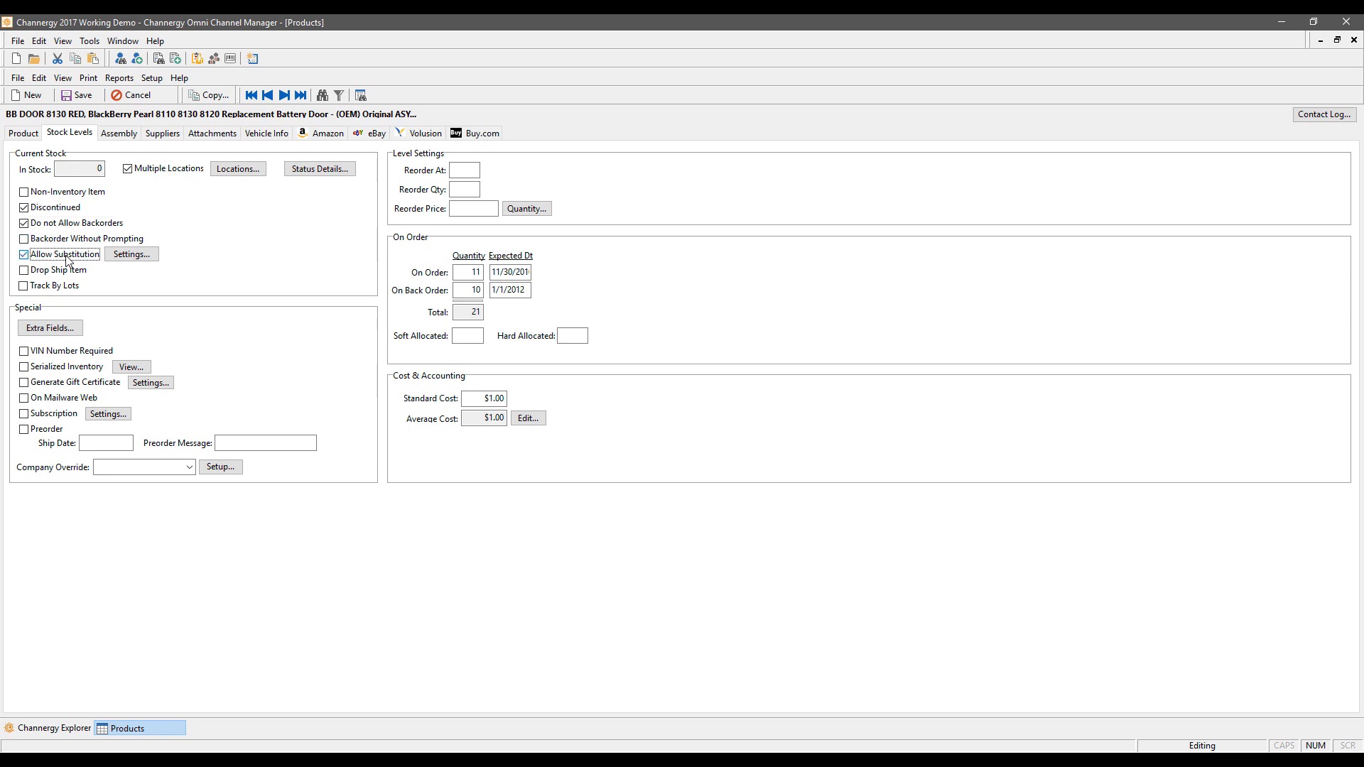
left_click(131, 253)
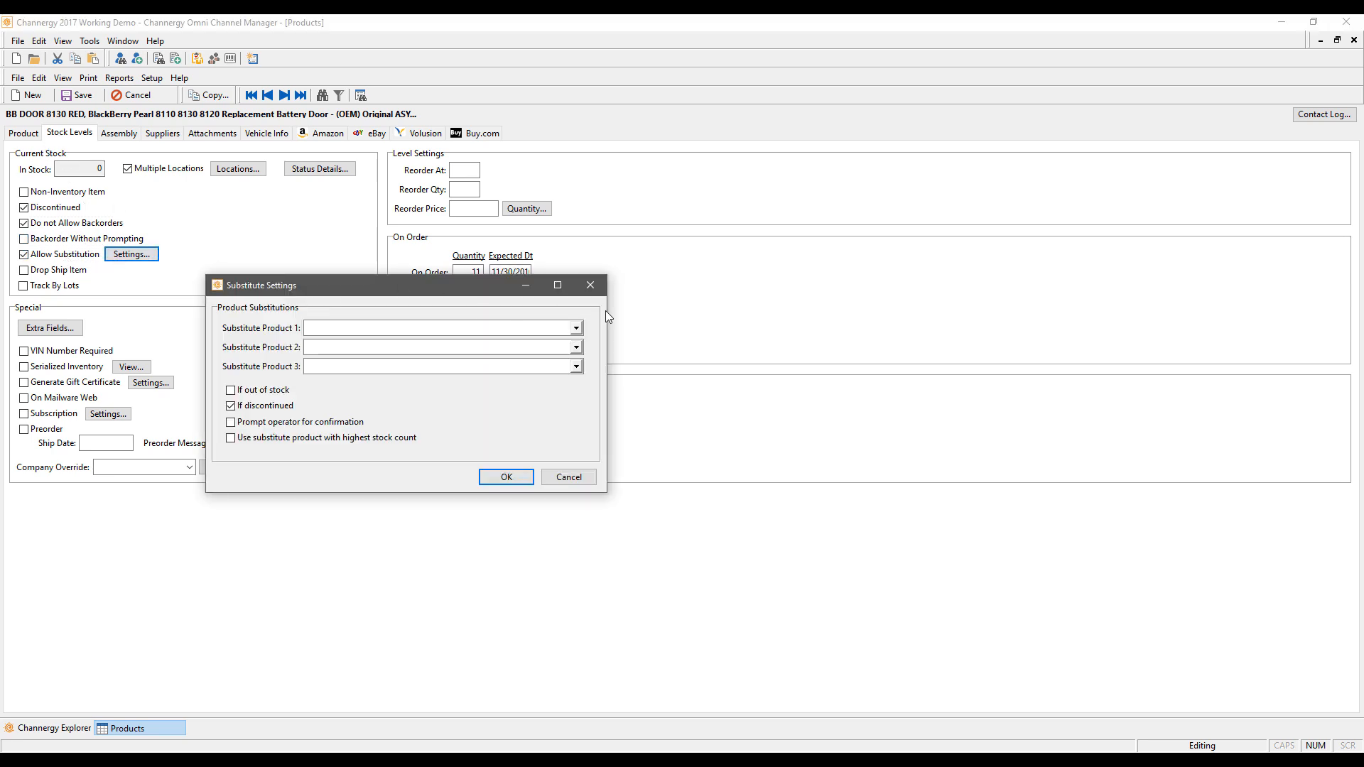
left_click(576, 327)
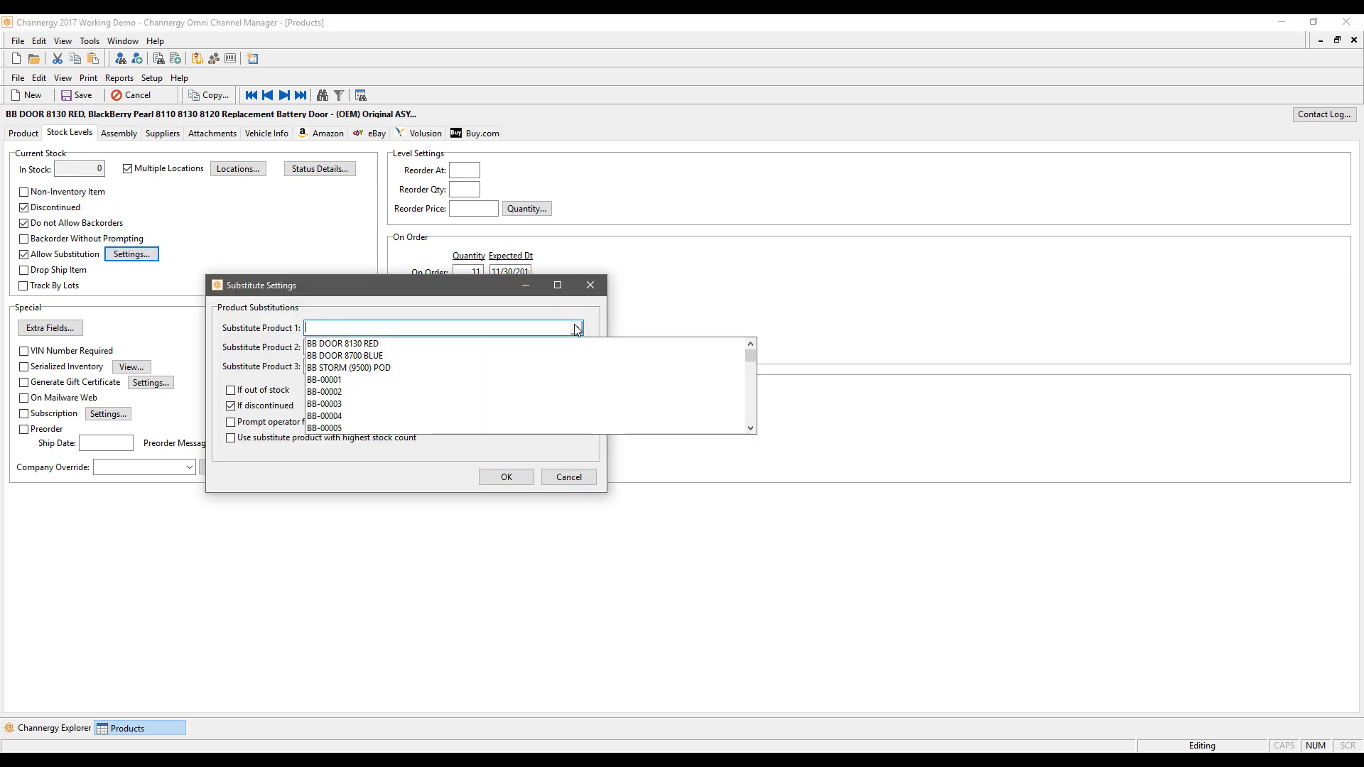
left_click(325, 379)
left_click(335, 436)
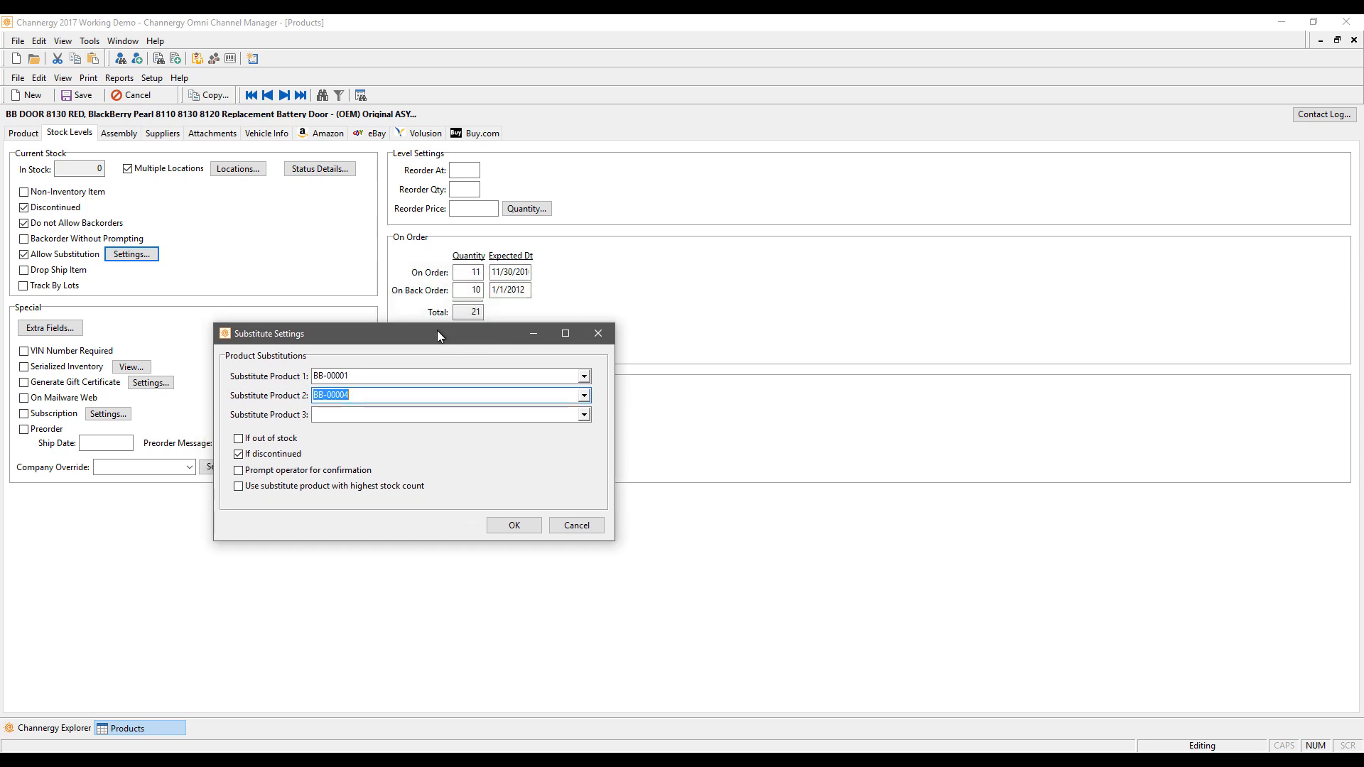
left_click_drag(429, 281, 437, 326)
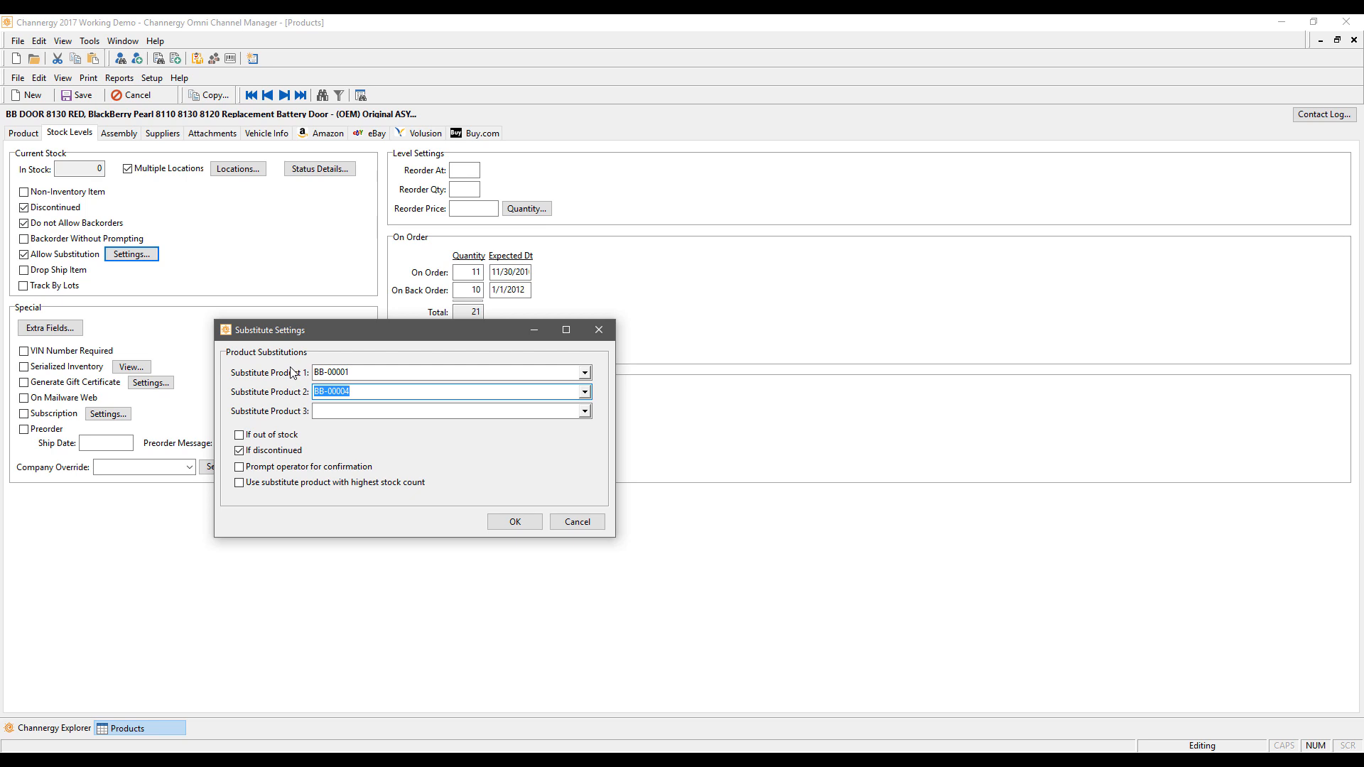
left_click(574, 523)
left_click(55, 254)
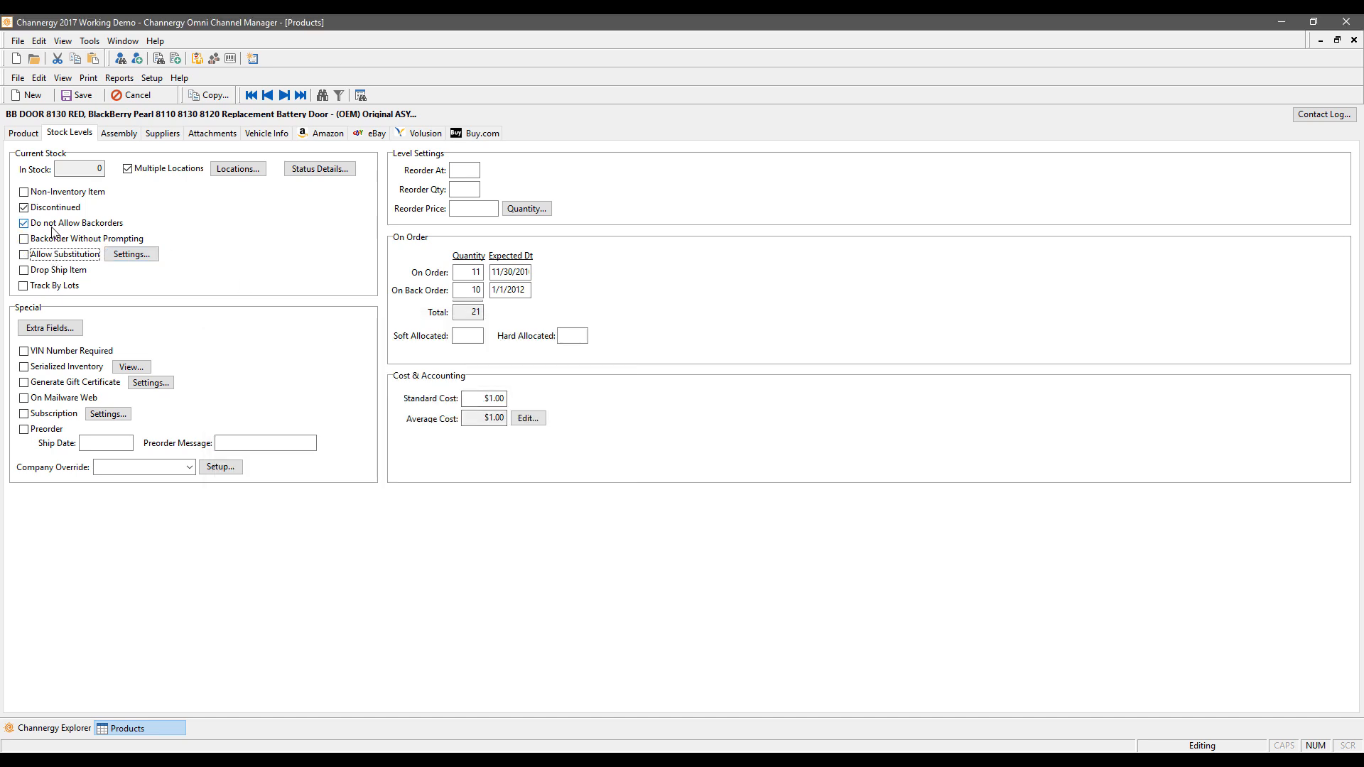
Step: Clear Discontinued and the backorder block, and enter 5 as the in-stock quantity
left_click(54, 225)
left_click(51, 209)
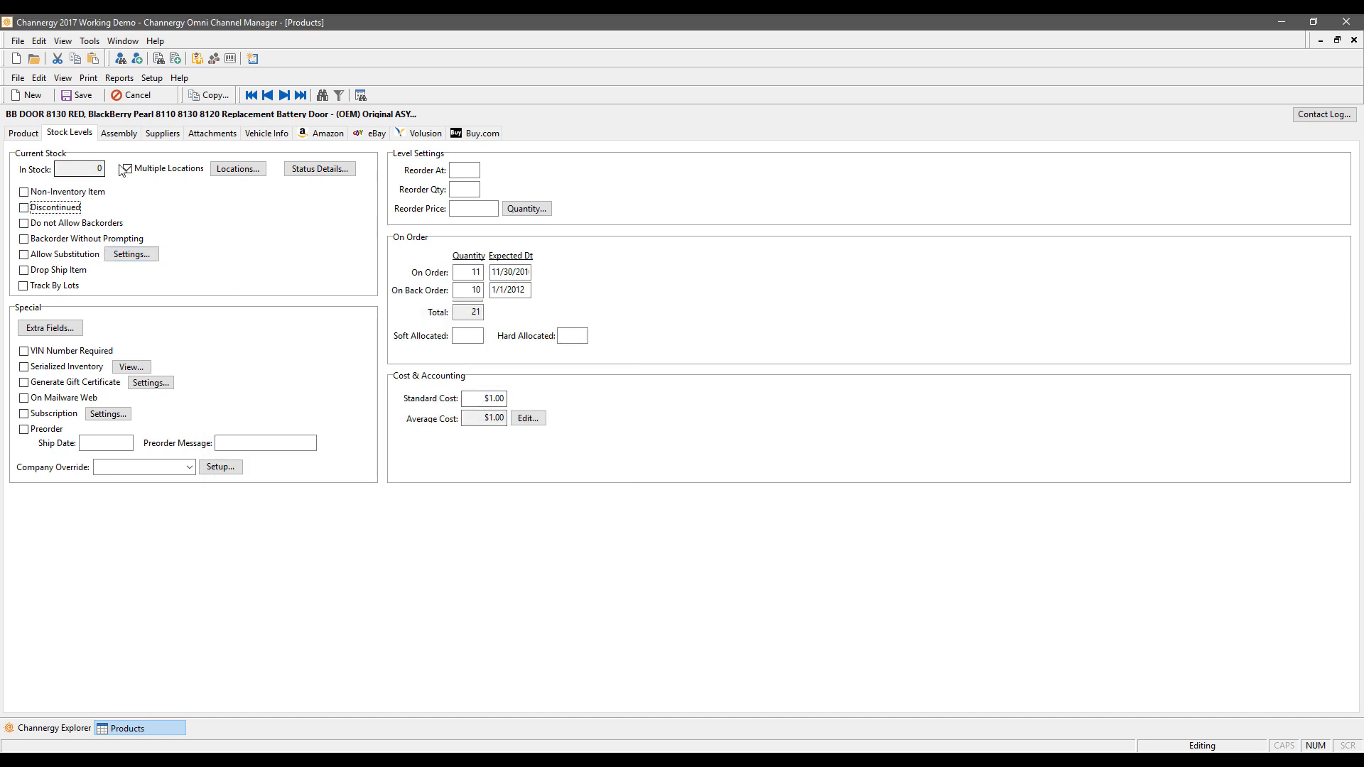
left_click(159, 175)
left_click(94, 167)
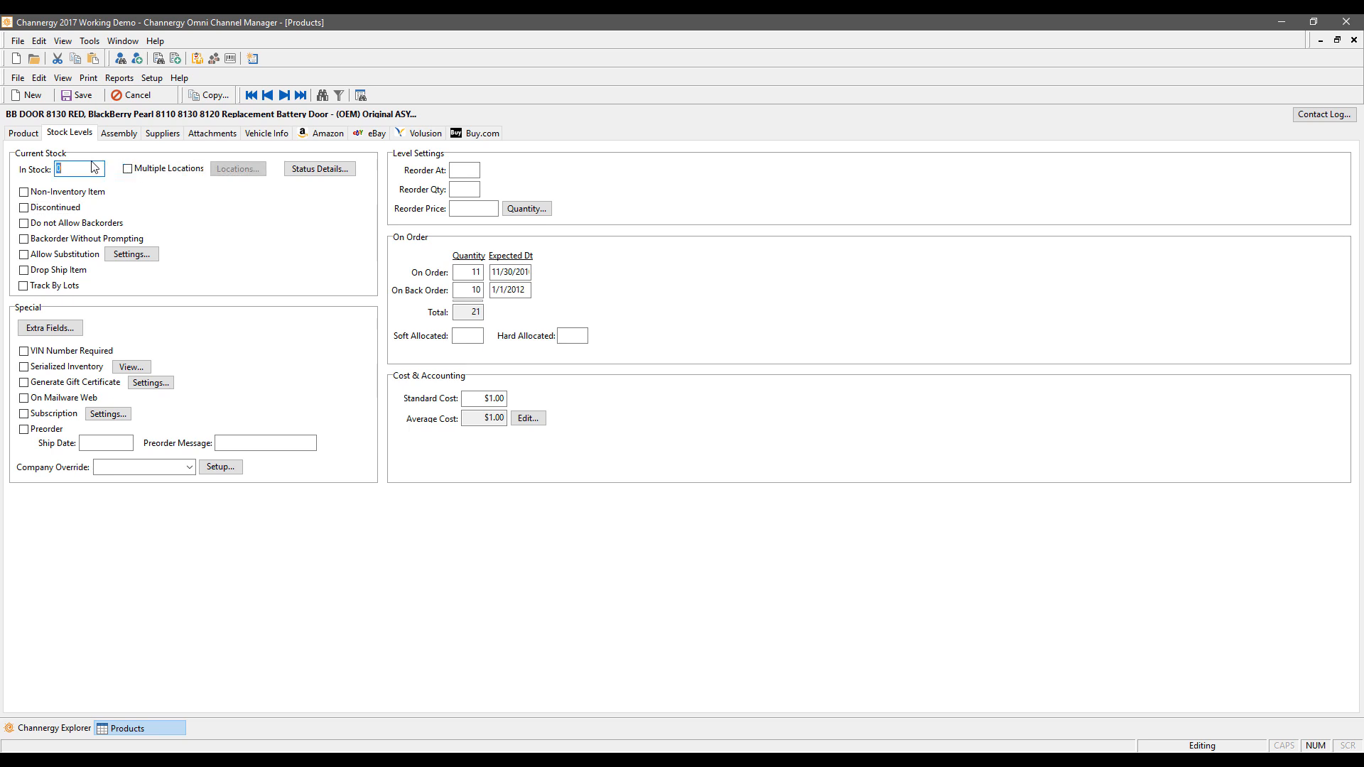
type("5")
left_click(127, 171)
Step: Set the first stock location to Warehouse 3, Bin 10 with 15 units in stock
left_click(223, 170)
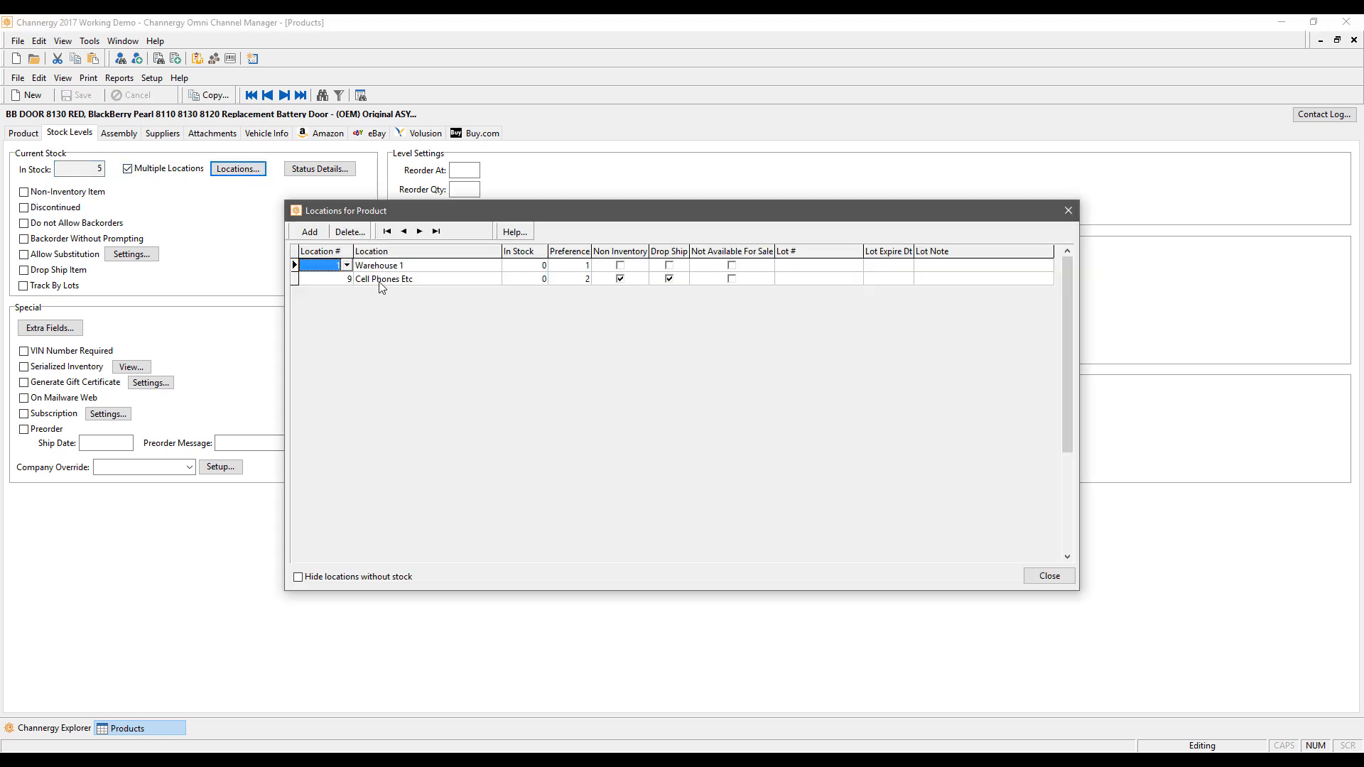
left_click(346, 265)
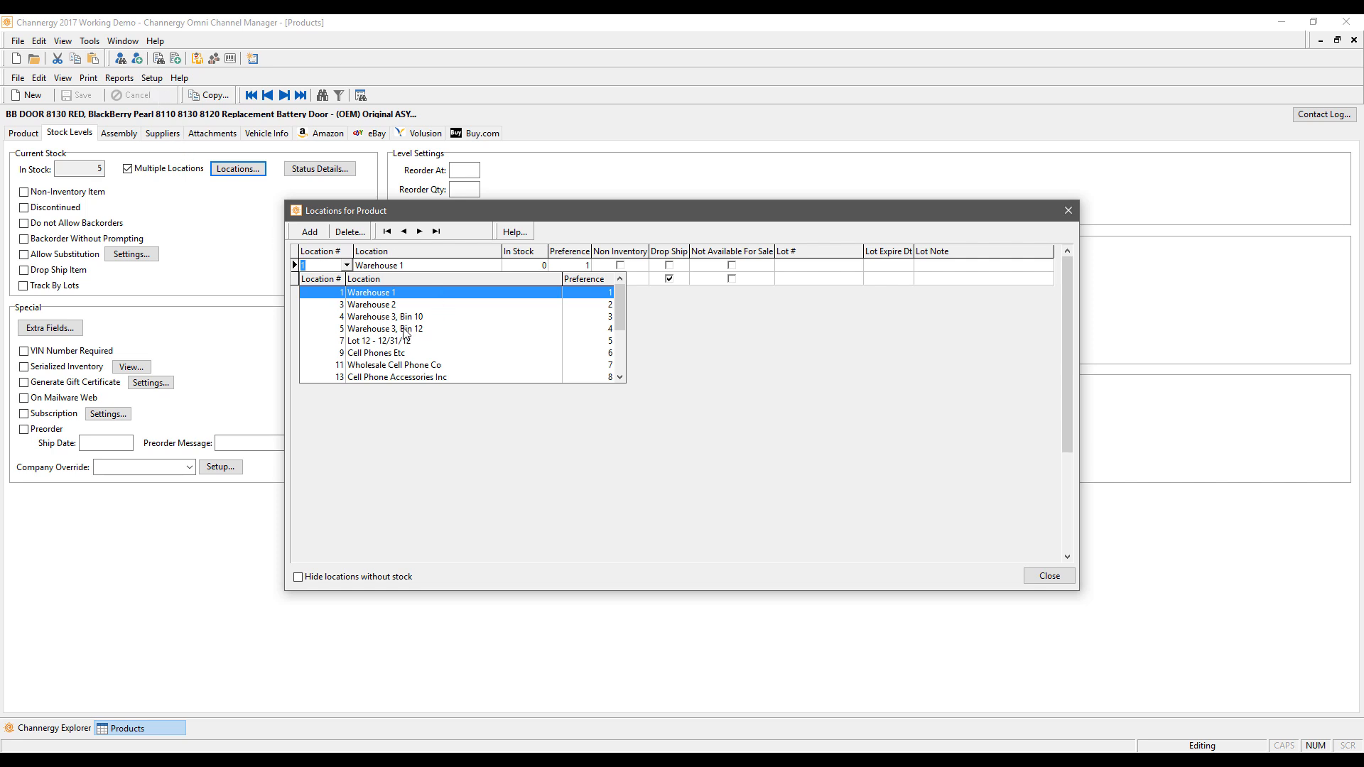
left_click(396, 321)
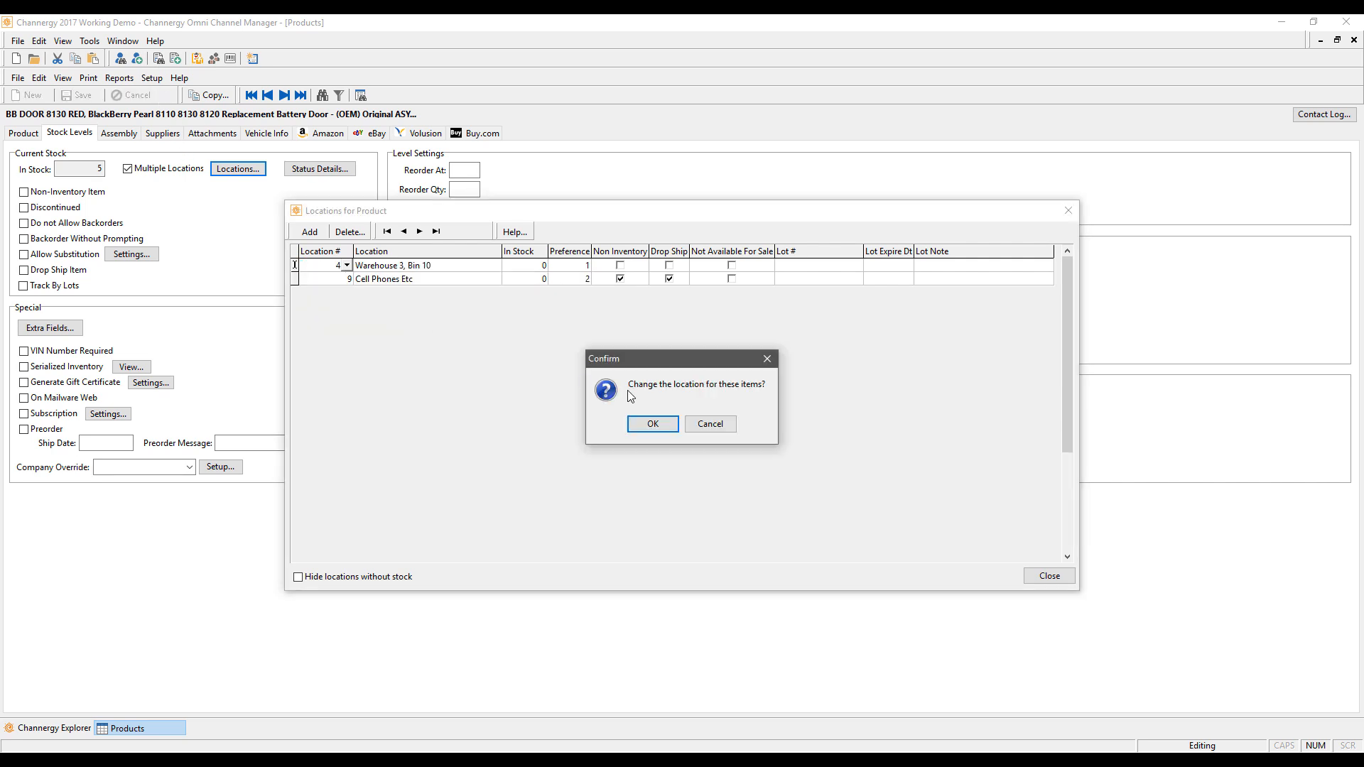
left_click(648, 428)
key("Tab")
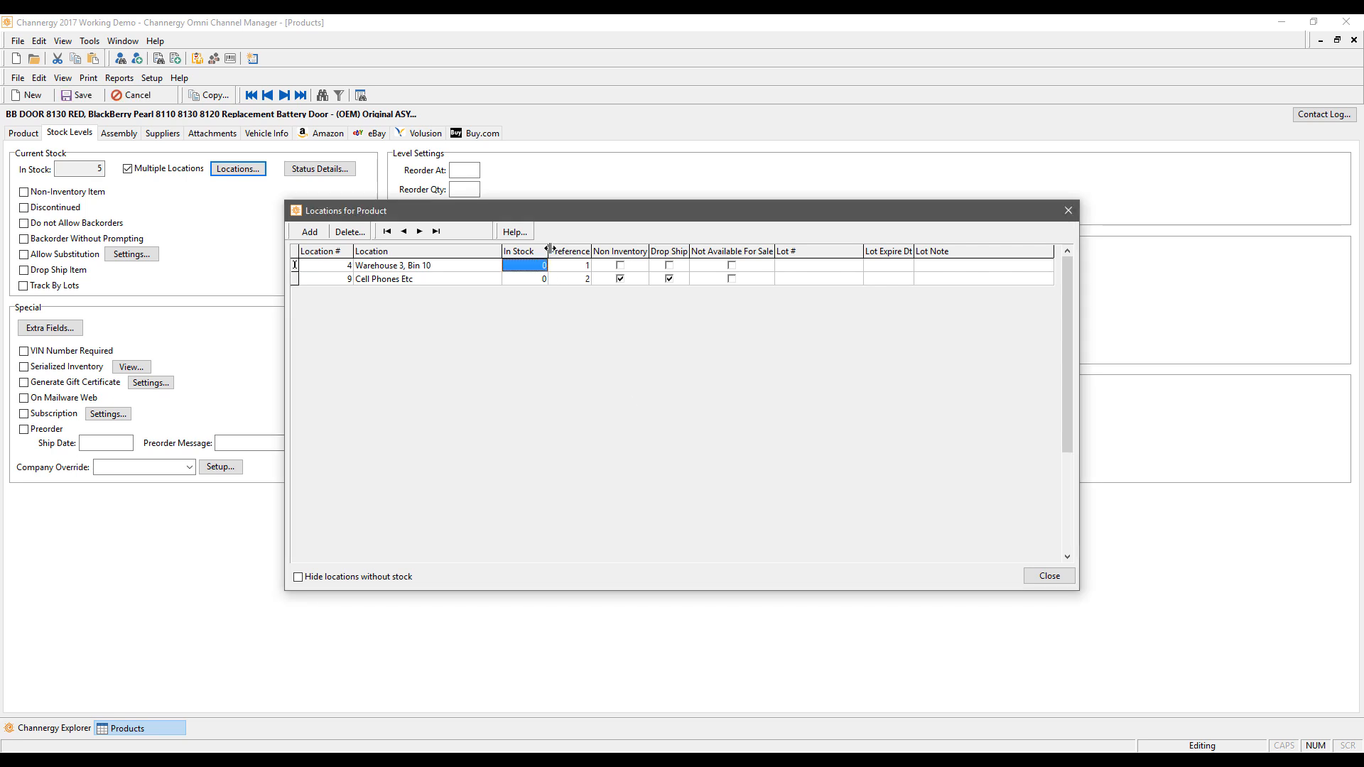
type("15")
left_click(589, 266)
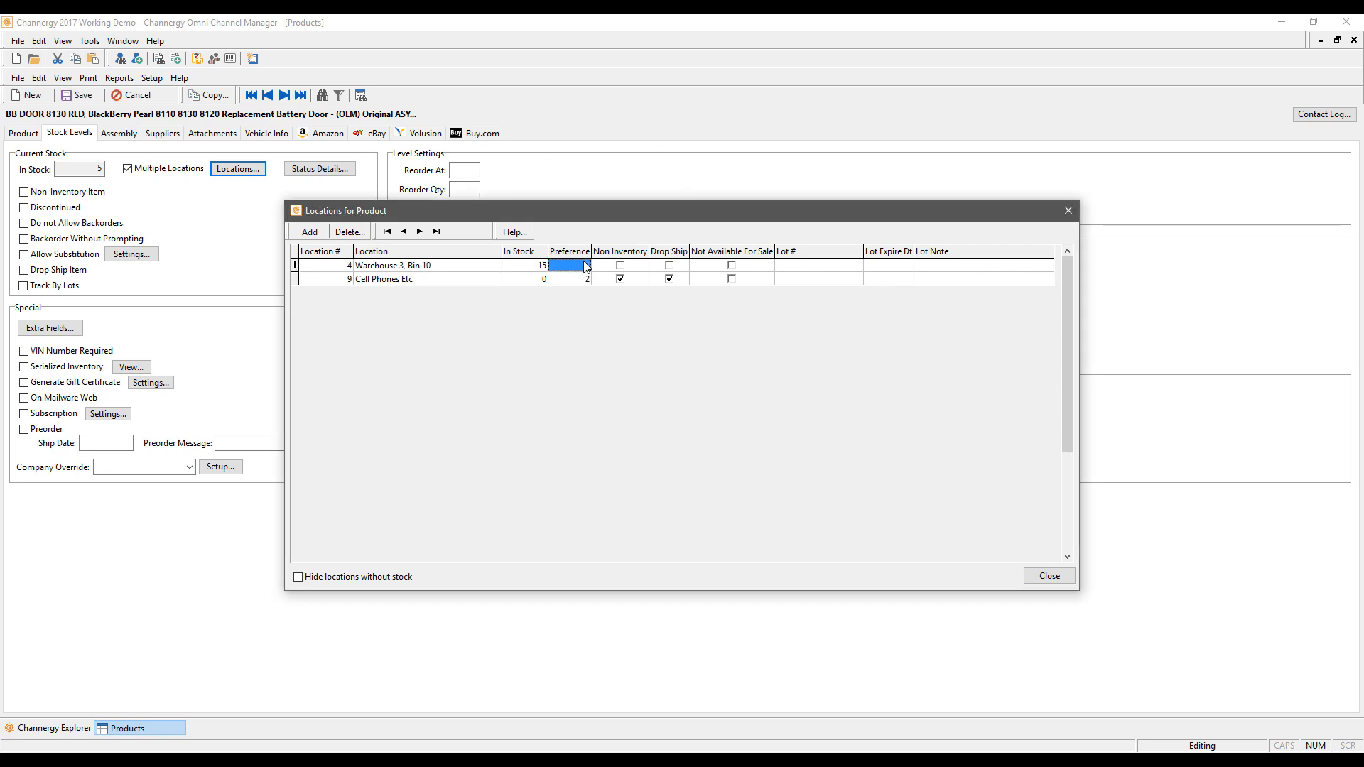
Step: Make Cell Phones Etc an inventory location with 5 units in stock
left_click(430, 279)
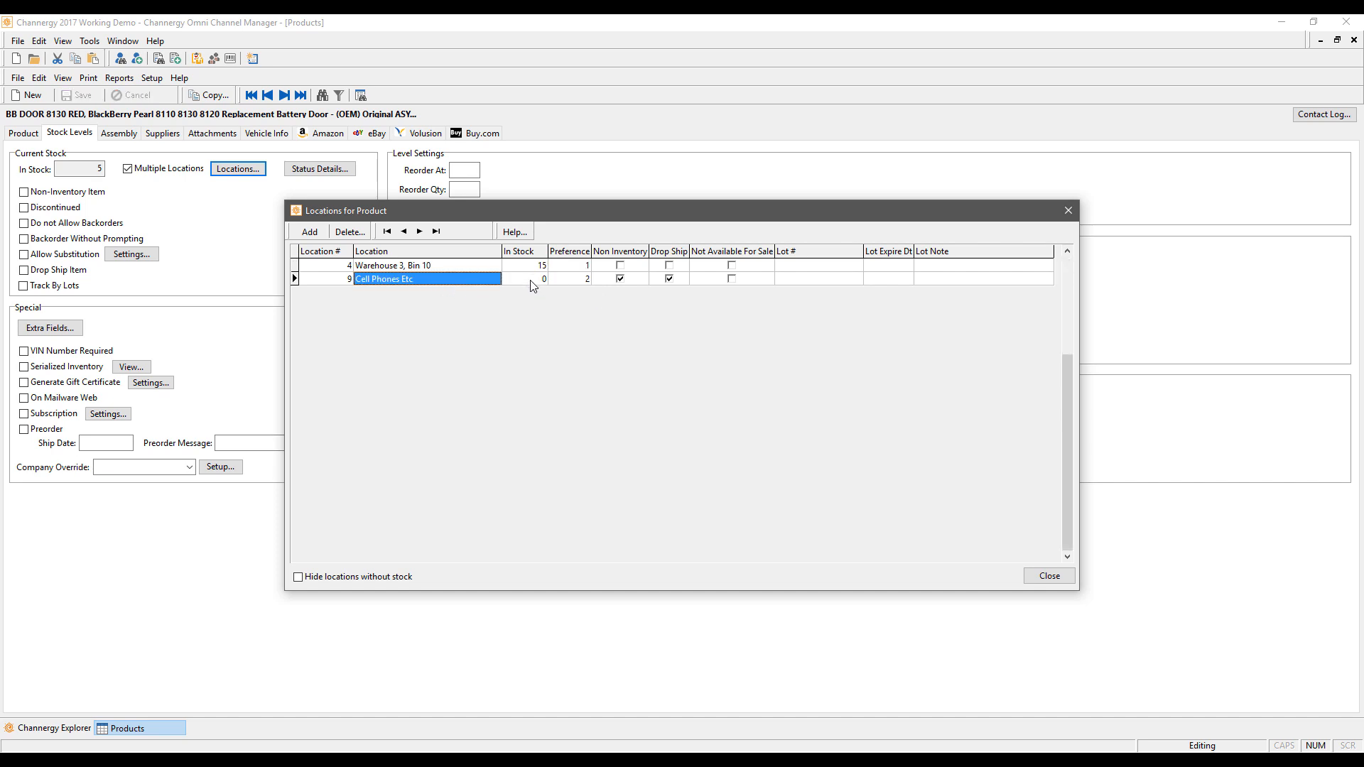
left_click(621, 279)
left_click(621, 279)
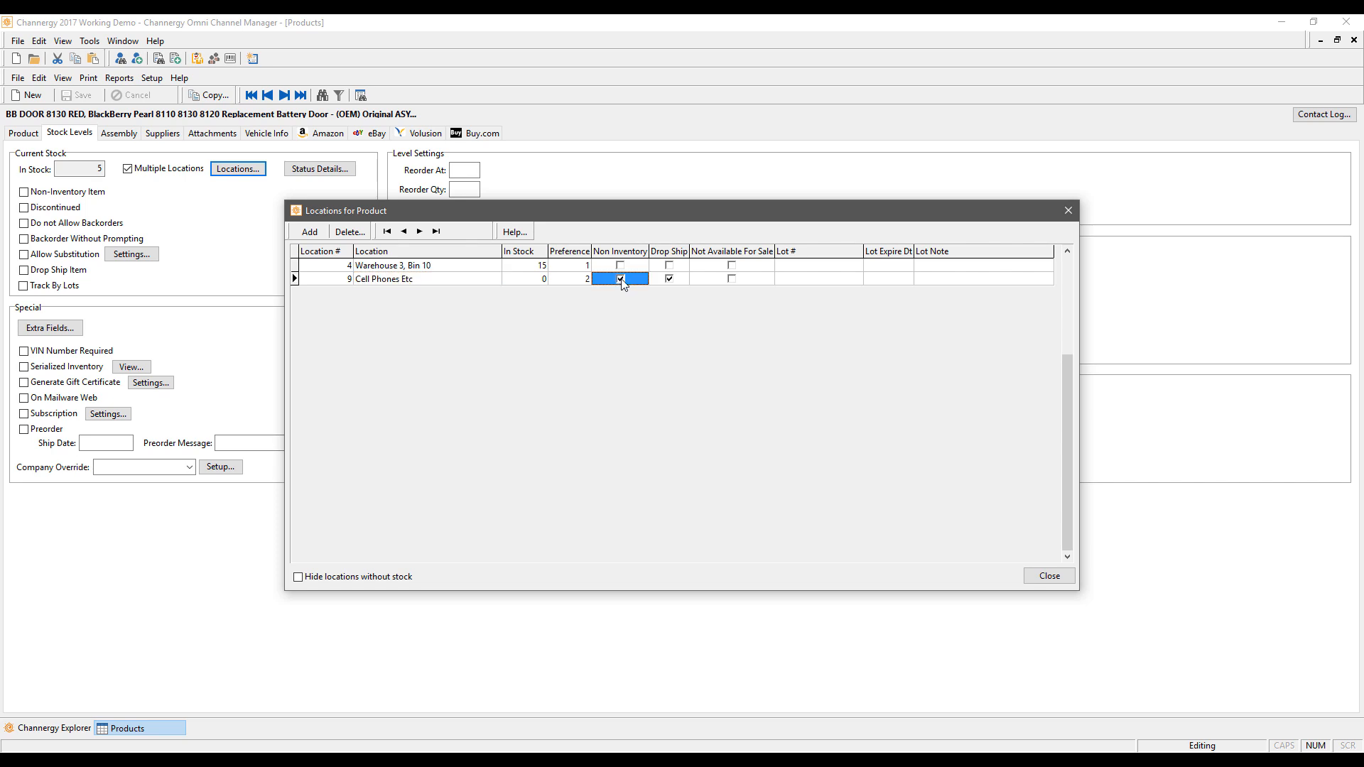
left_click(543, 282)
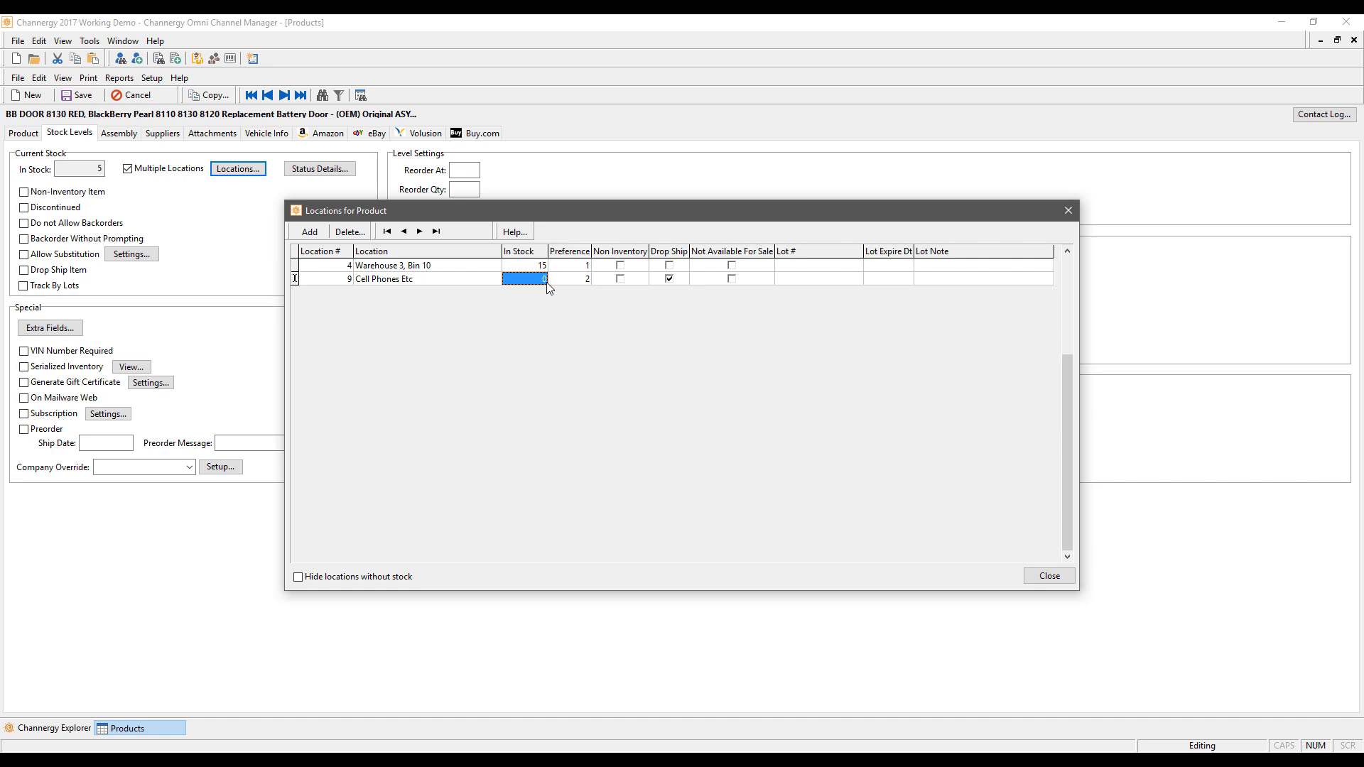
type("5")
left_click(579, 281)
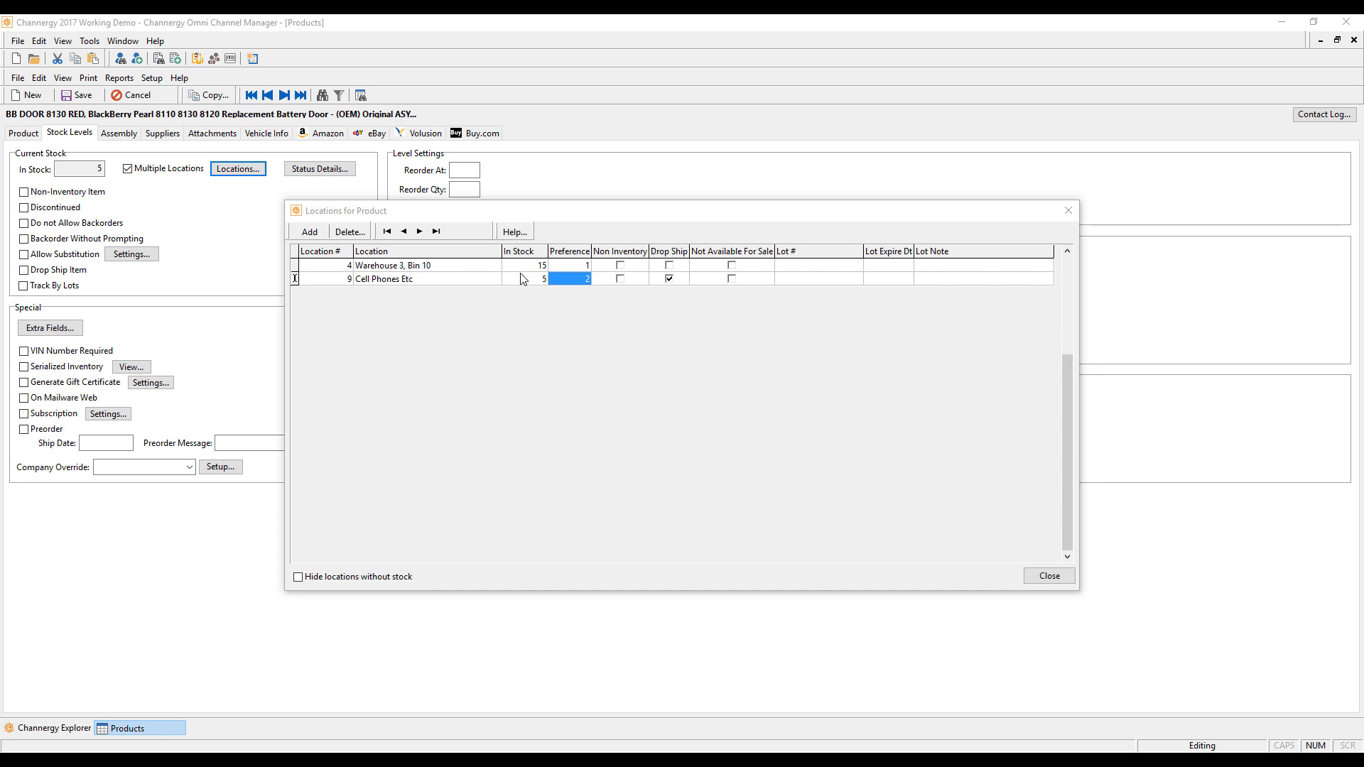
left_click(1049, 576)
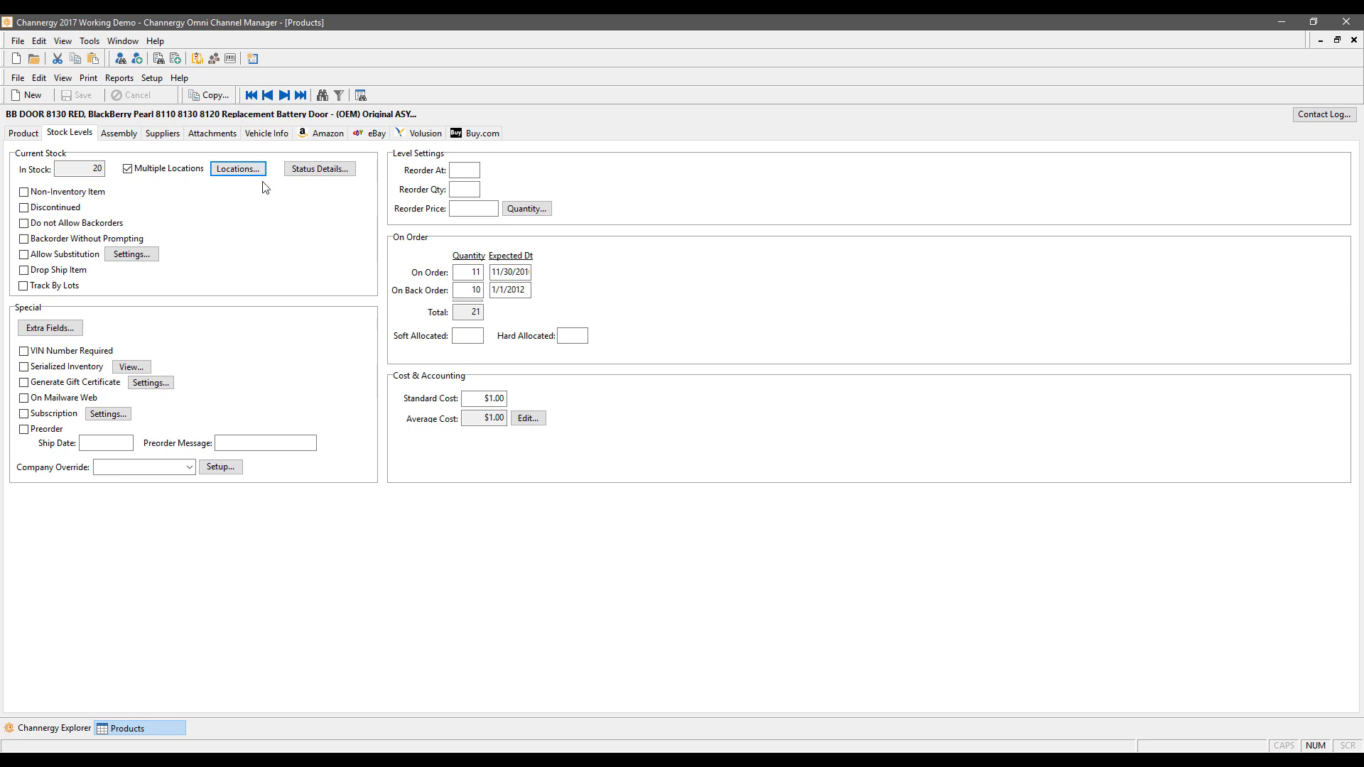
left_click(65, 329)
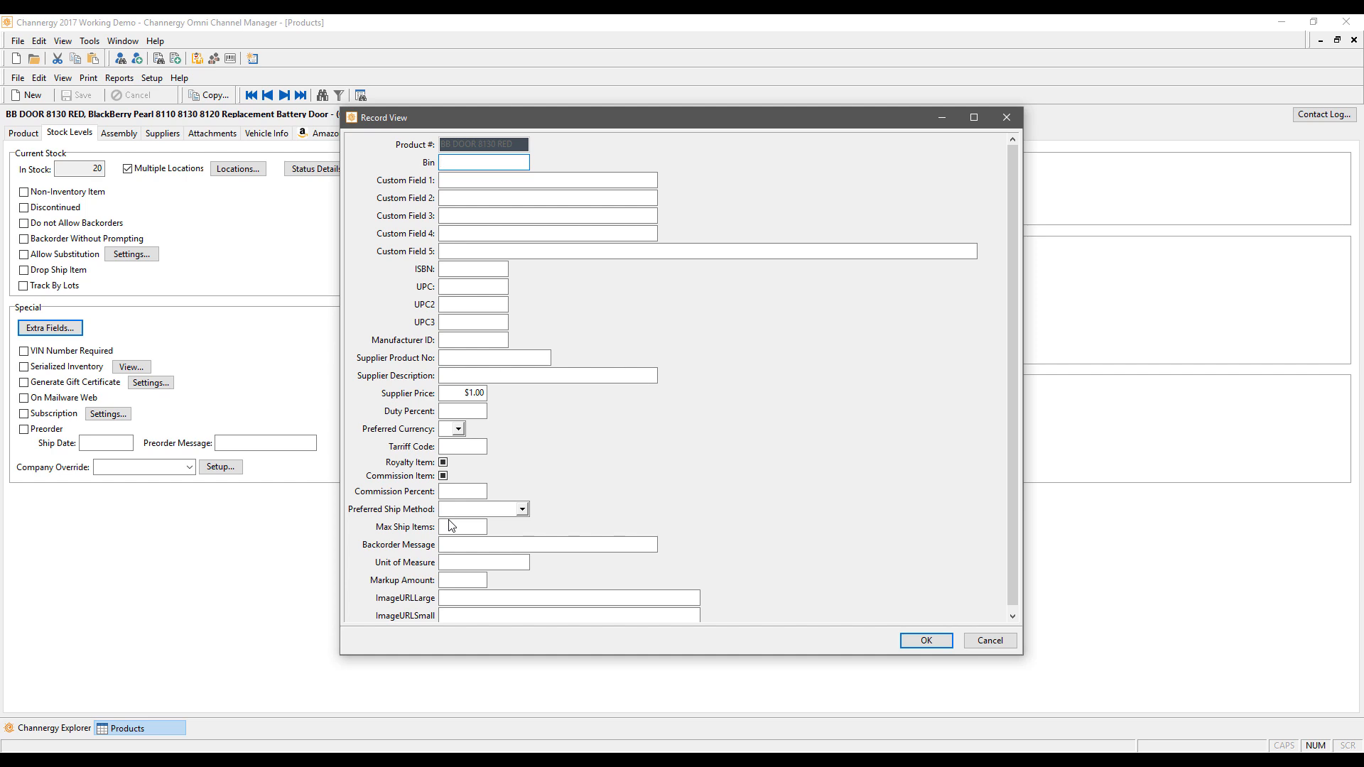
left_click(522, 509)
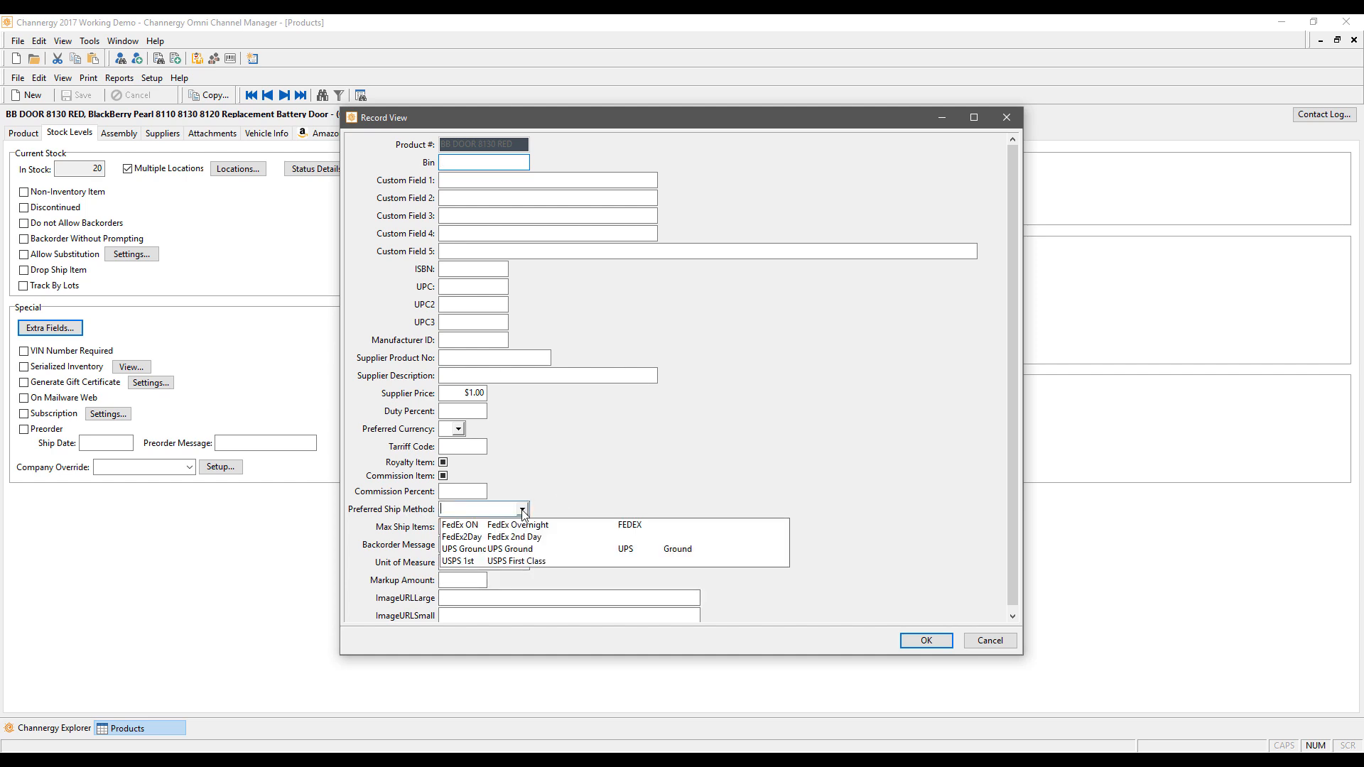
left_click(473, 552)
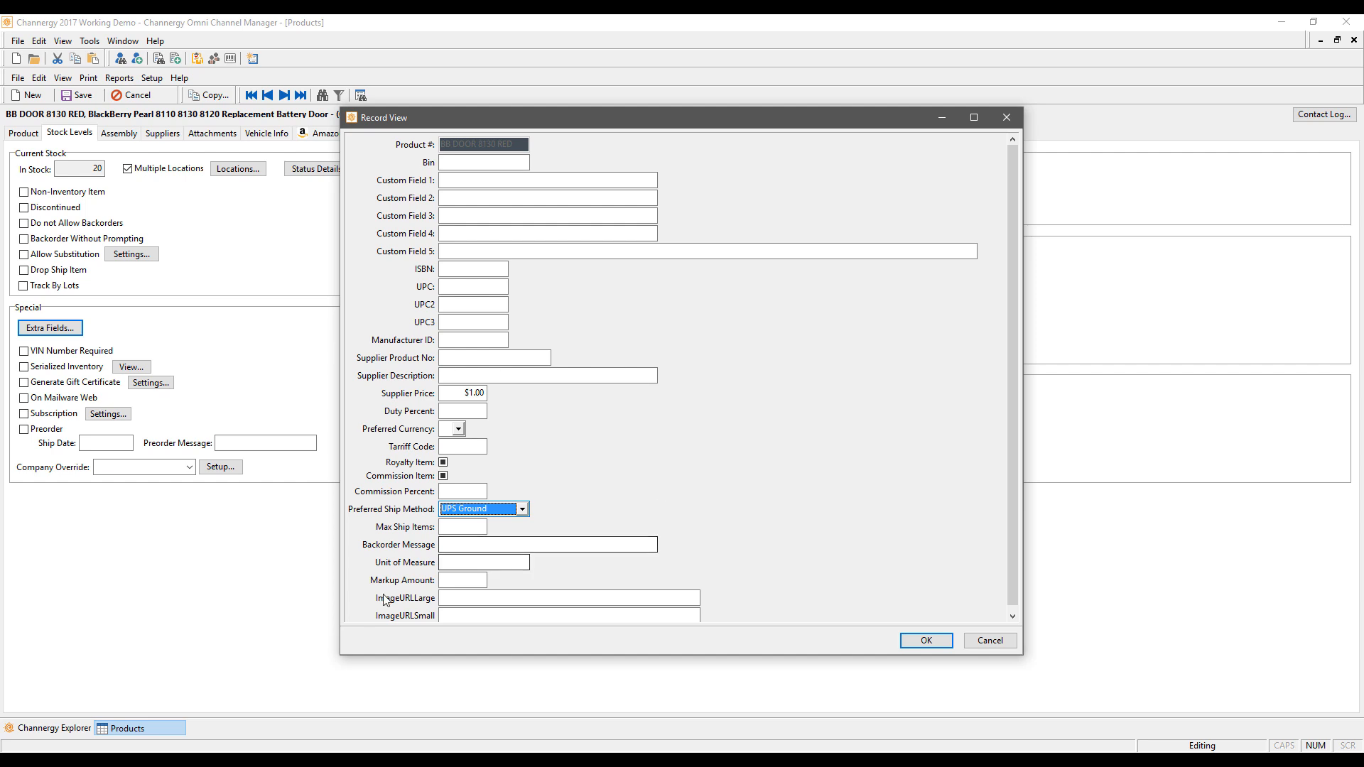
left_click(463, 566)
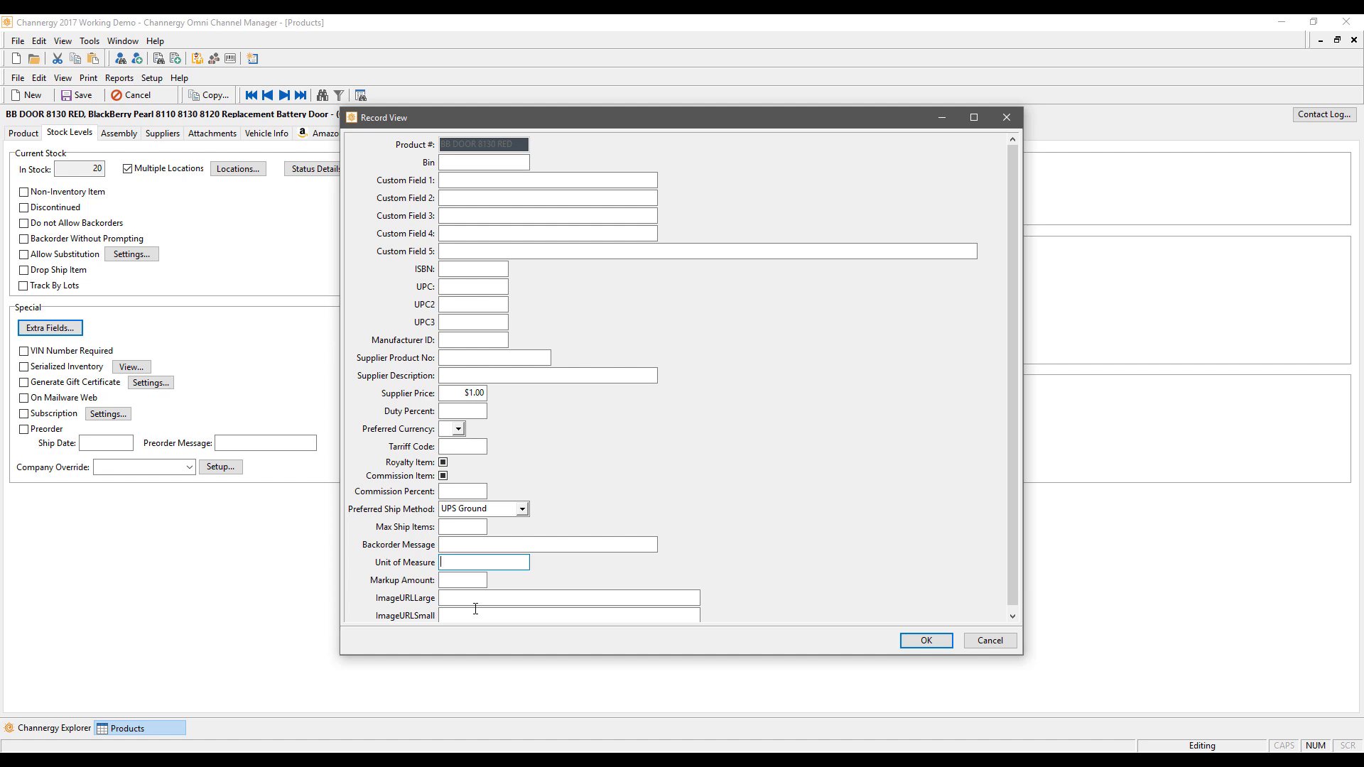
left_click(990, 640)
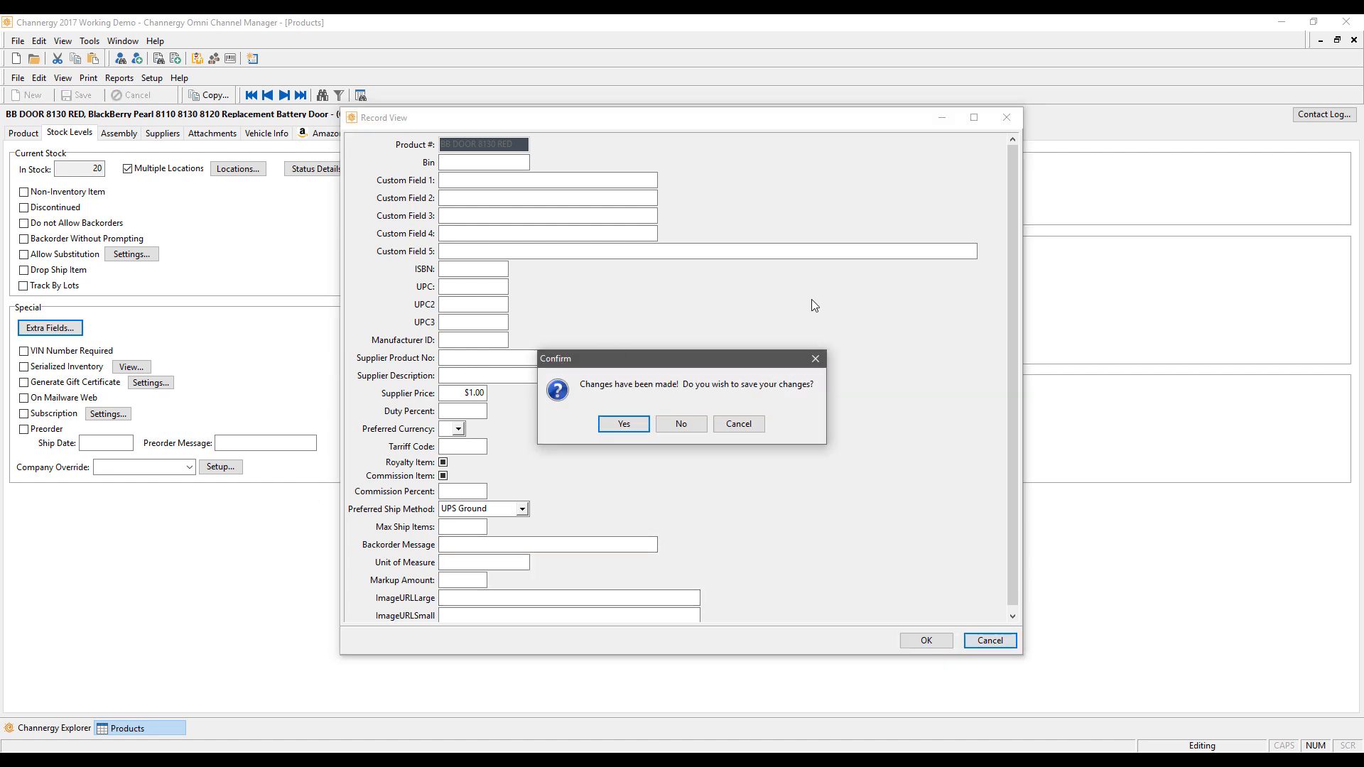
left_click(681, 424)
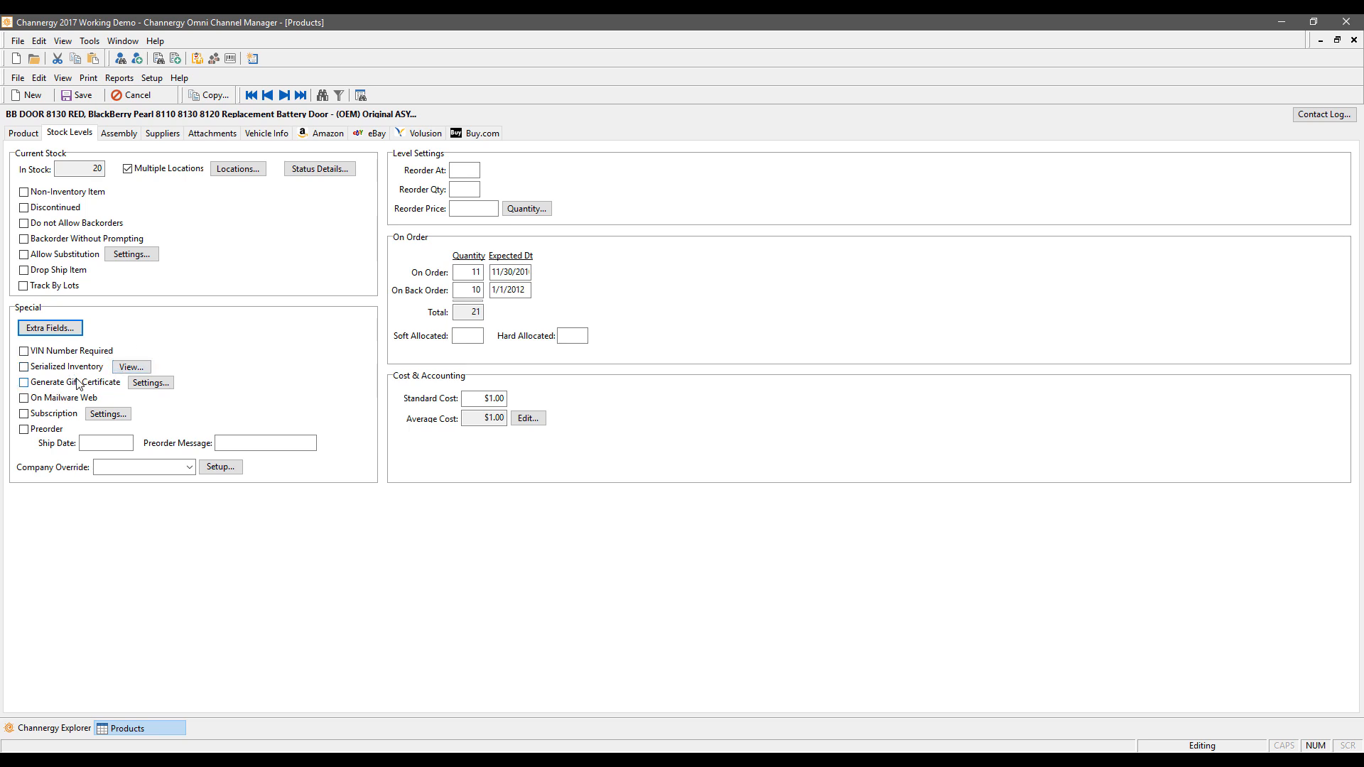
left_click(150, 382)
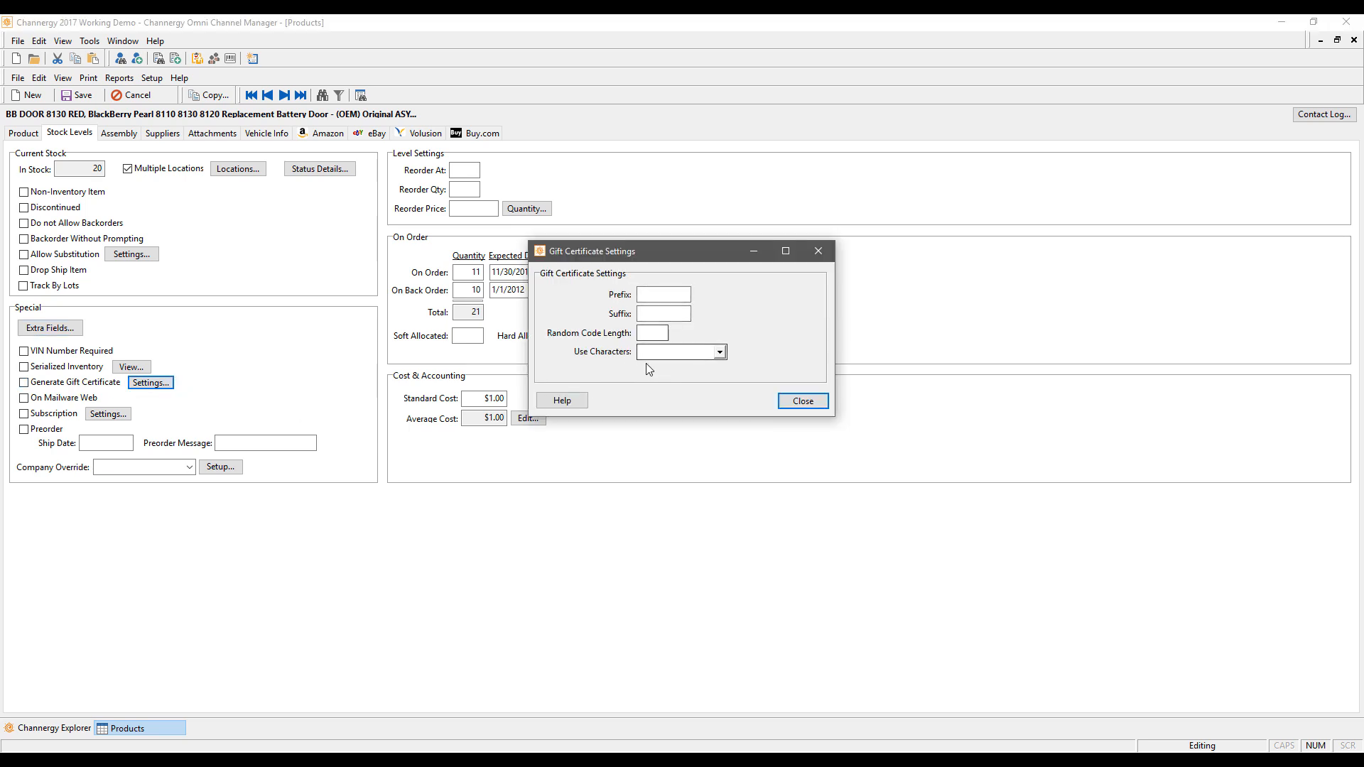
left_click(719, 352)
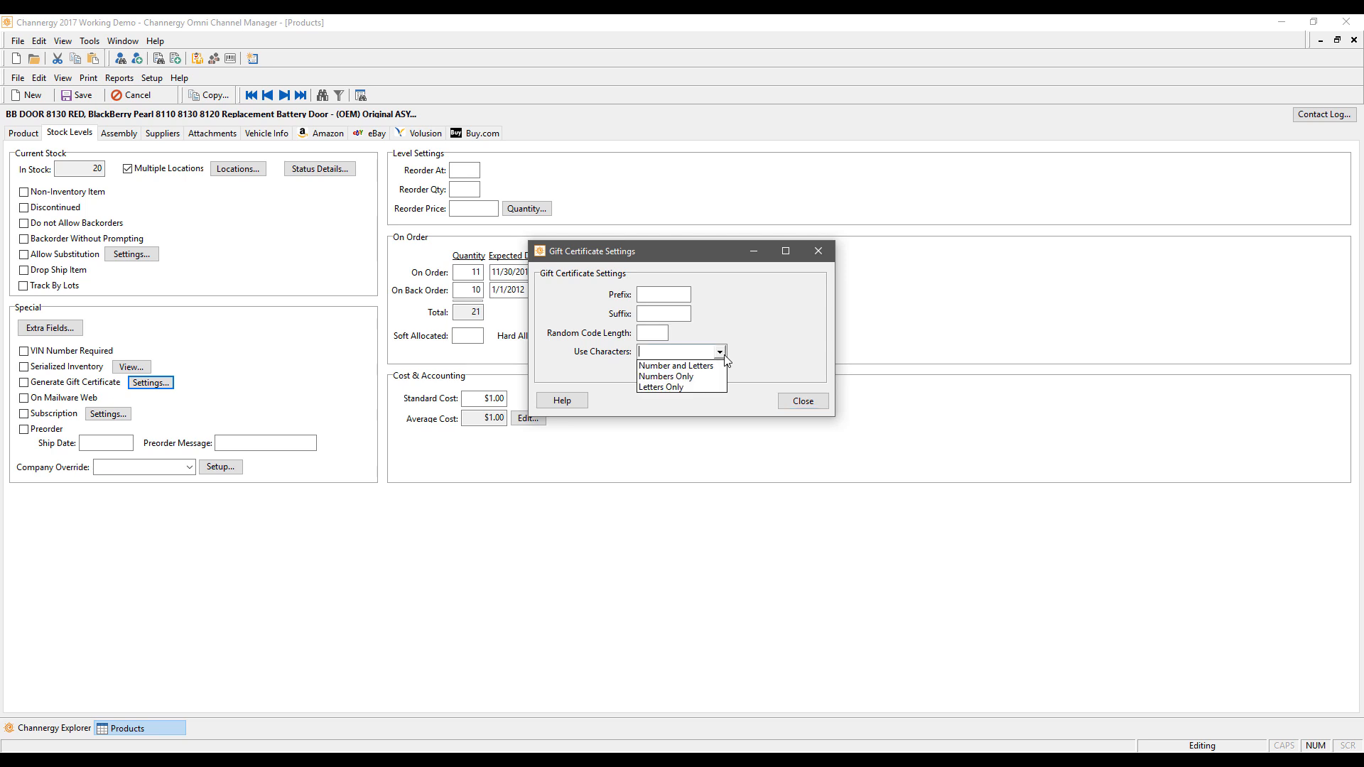
left_click(767, 336)
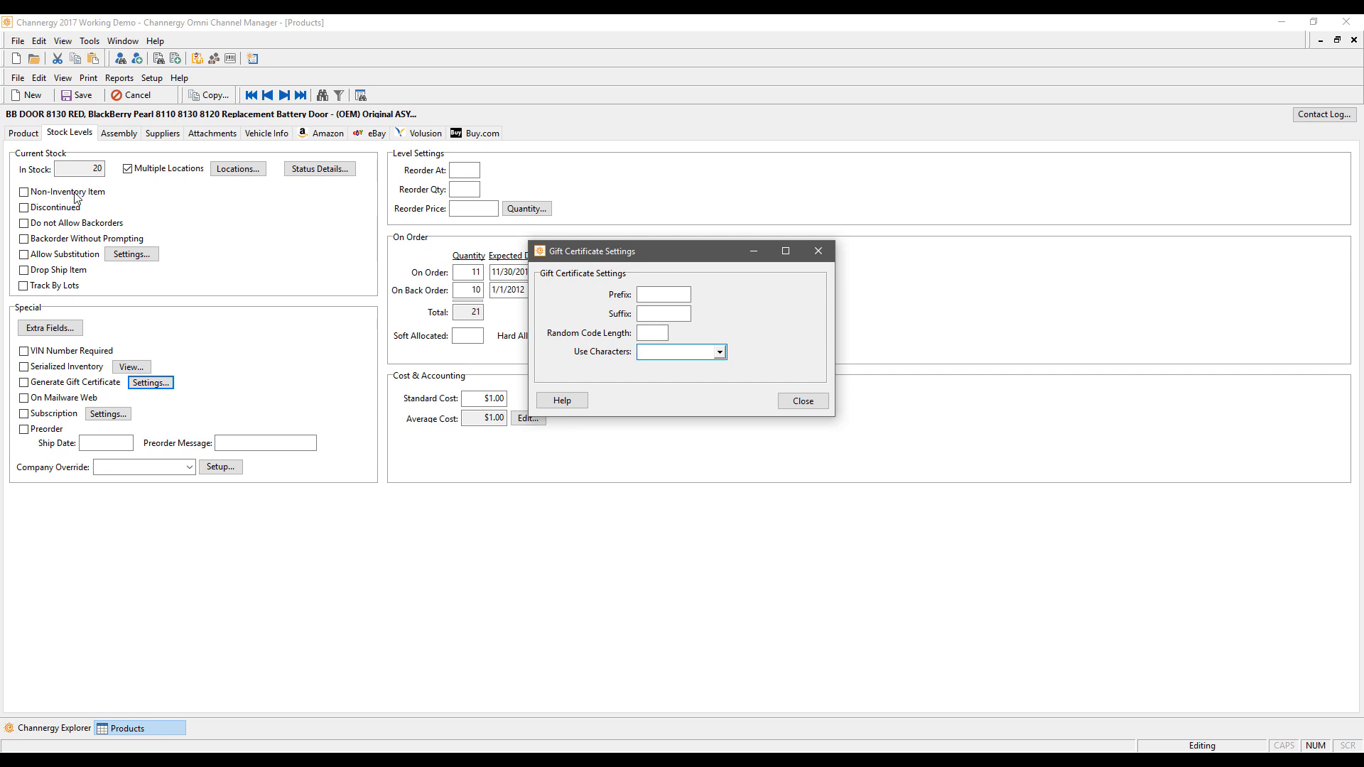
left_click(826, 251)
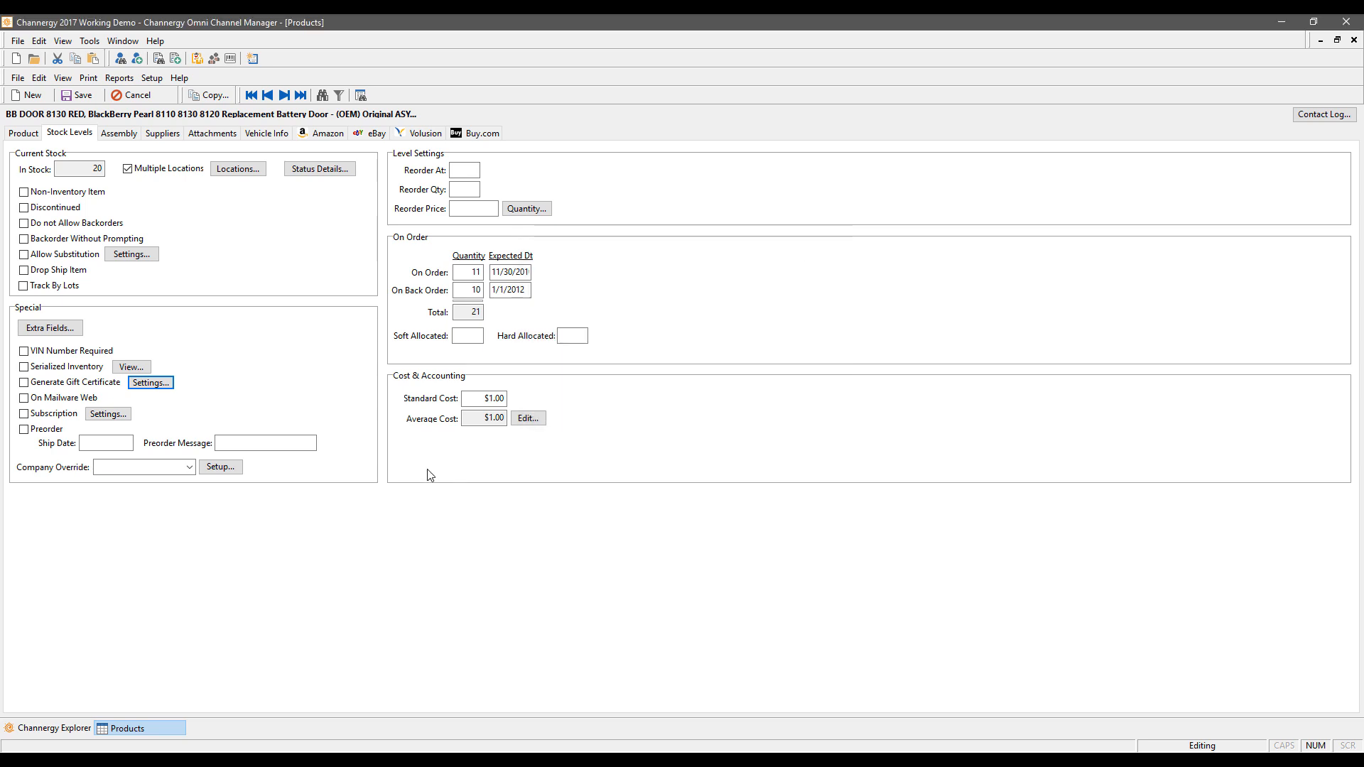
Step: Tick Subscription and leave its settings, including Frequency, blank
left_click(40, 415)
left_click(108, 413)
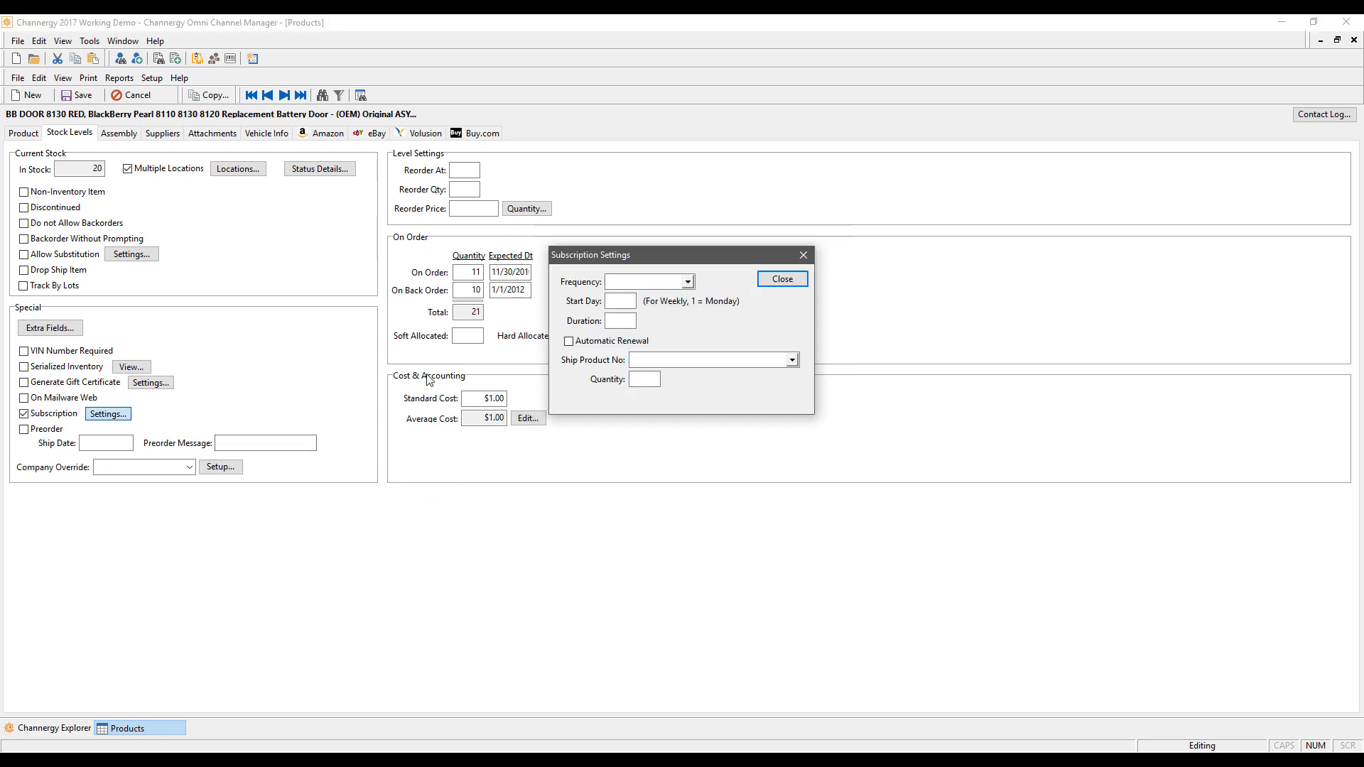
left_click(687, 281)
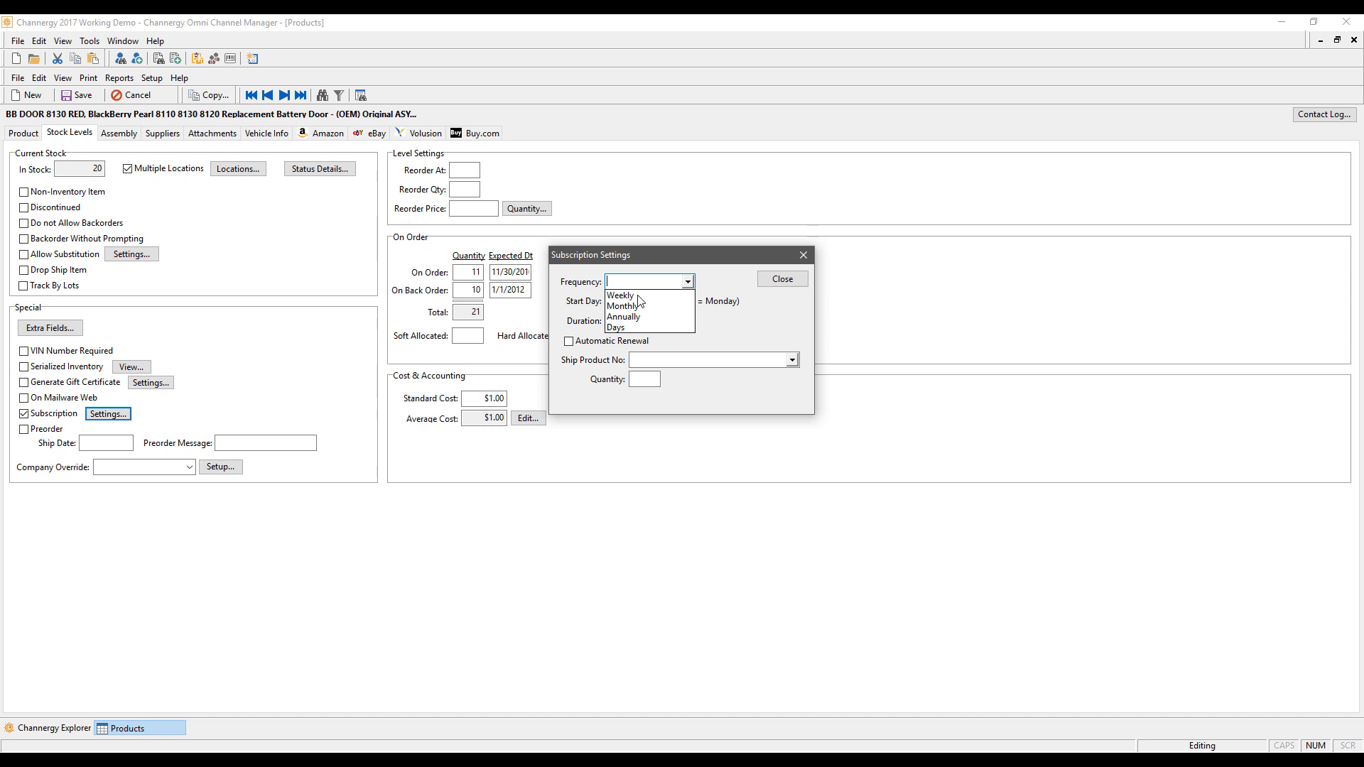
left_click(715, 278)
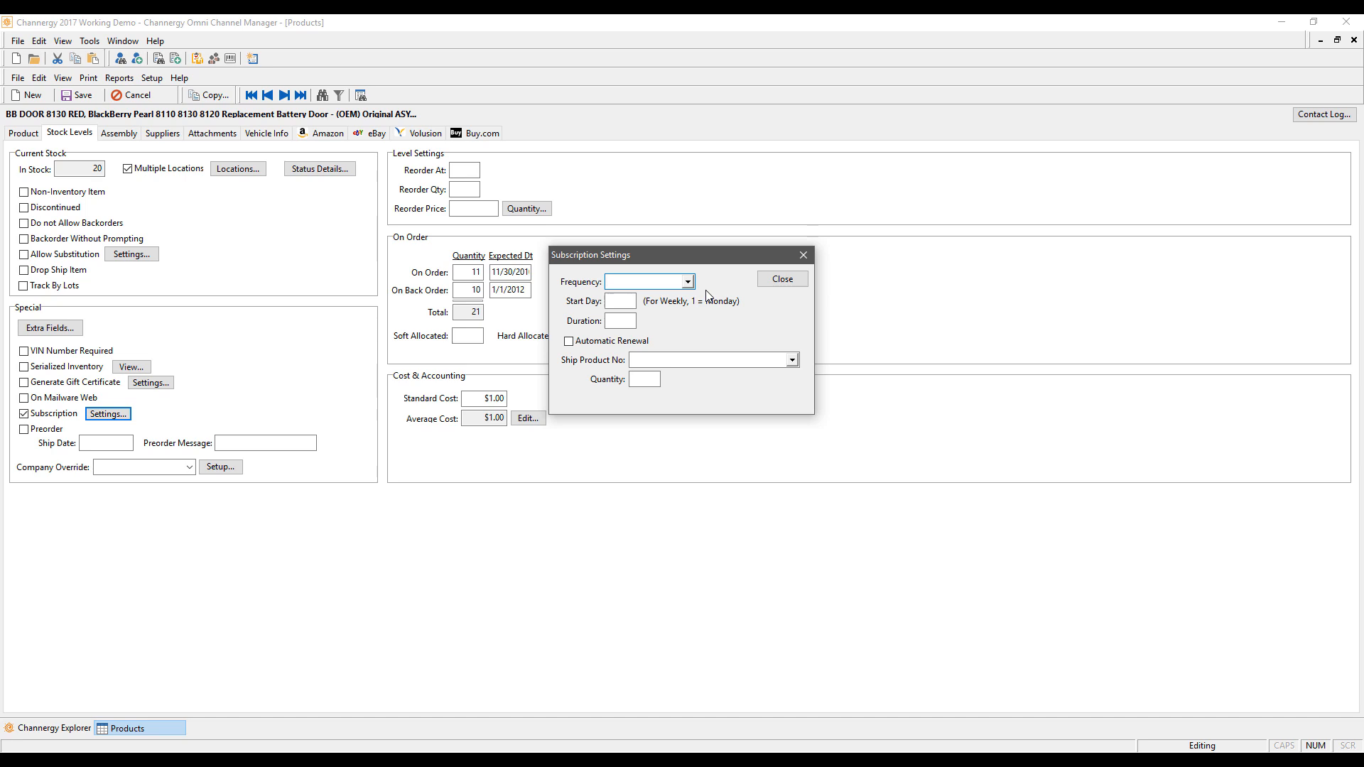
left_click(804, 255)
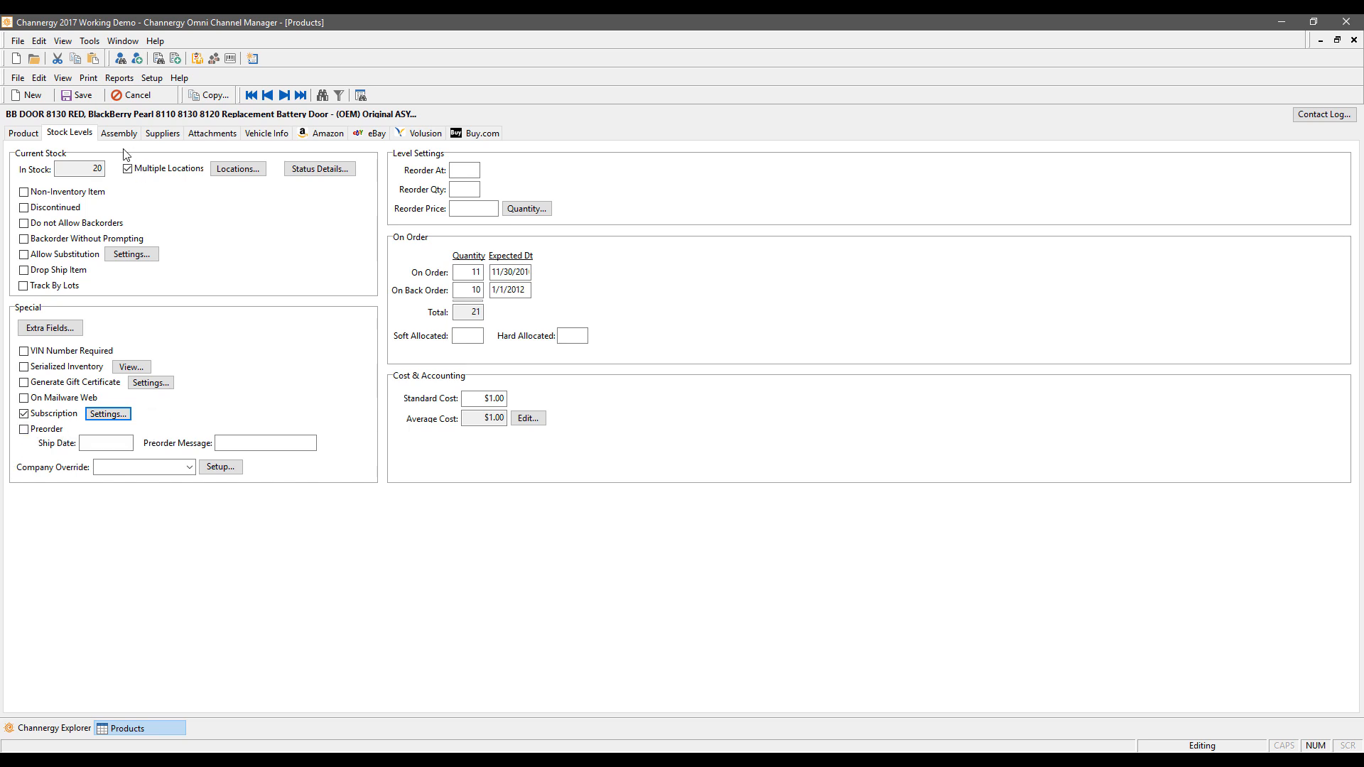
Step: Set company override to Core, reorder point 50, reorder quantity 150 and reorder price $12.00
left_click(190, 467)
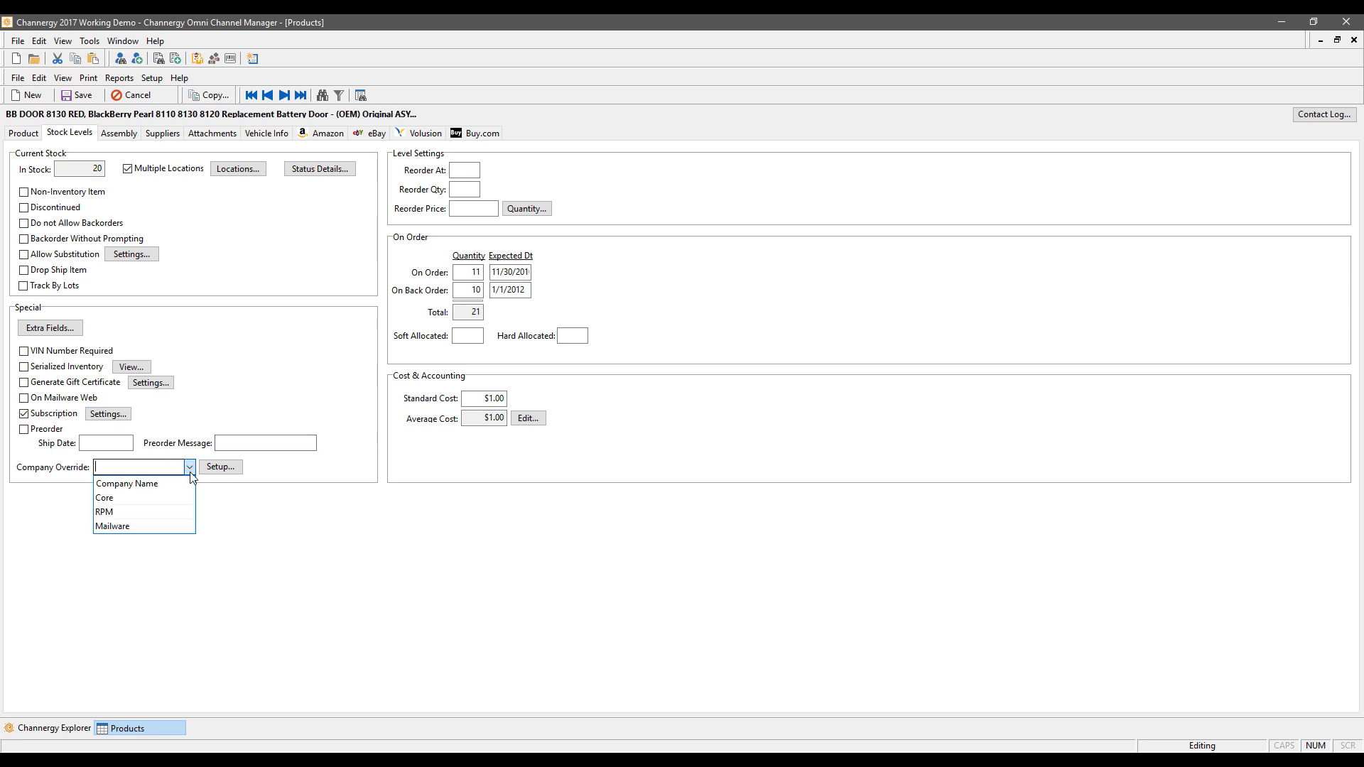
left_click(142, 498)
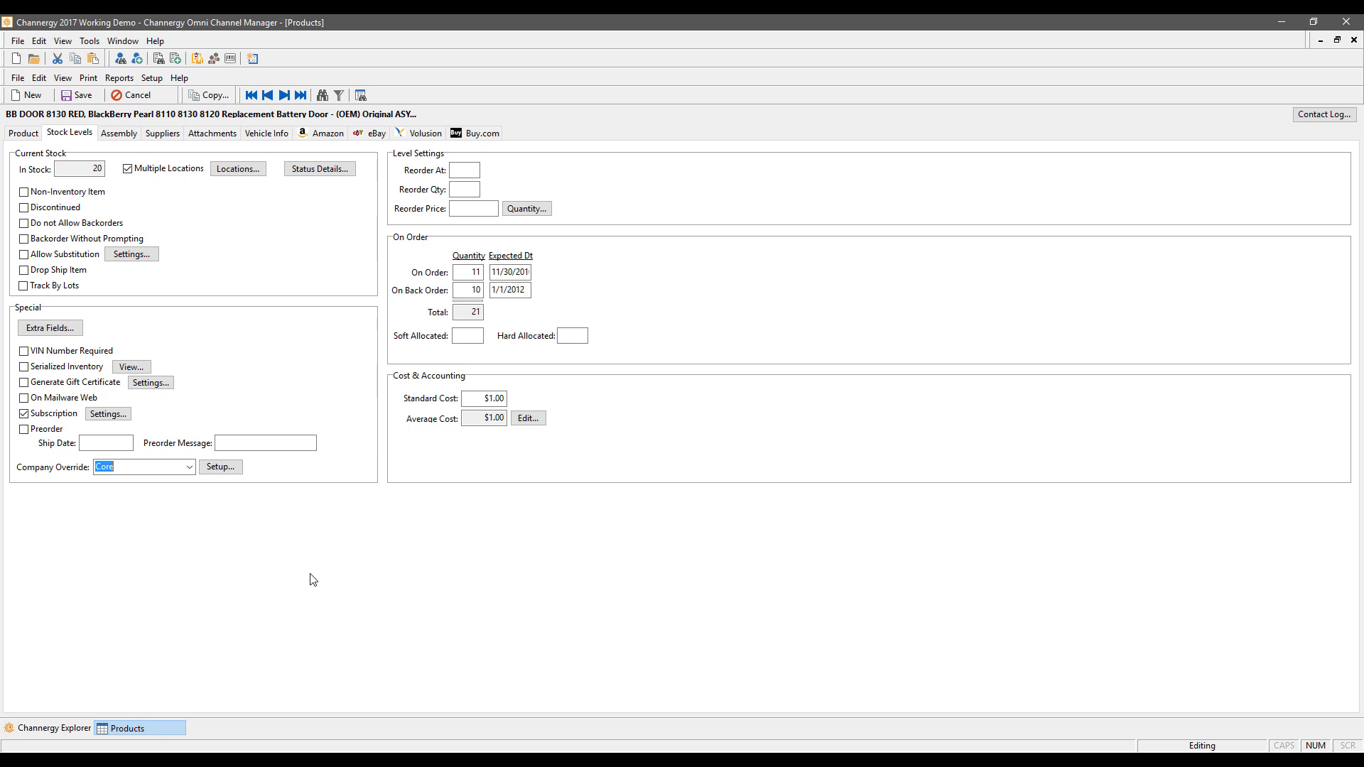
left_click(465, 169)
type("50")
left_click(459, 189)
type("150")
key("Tab")
type("12")
left_click(498, 398)
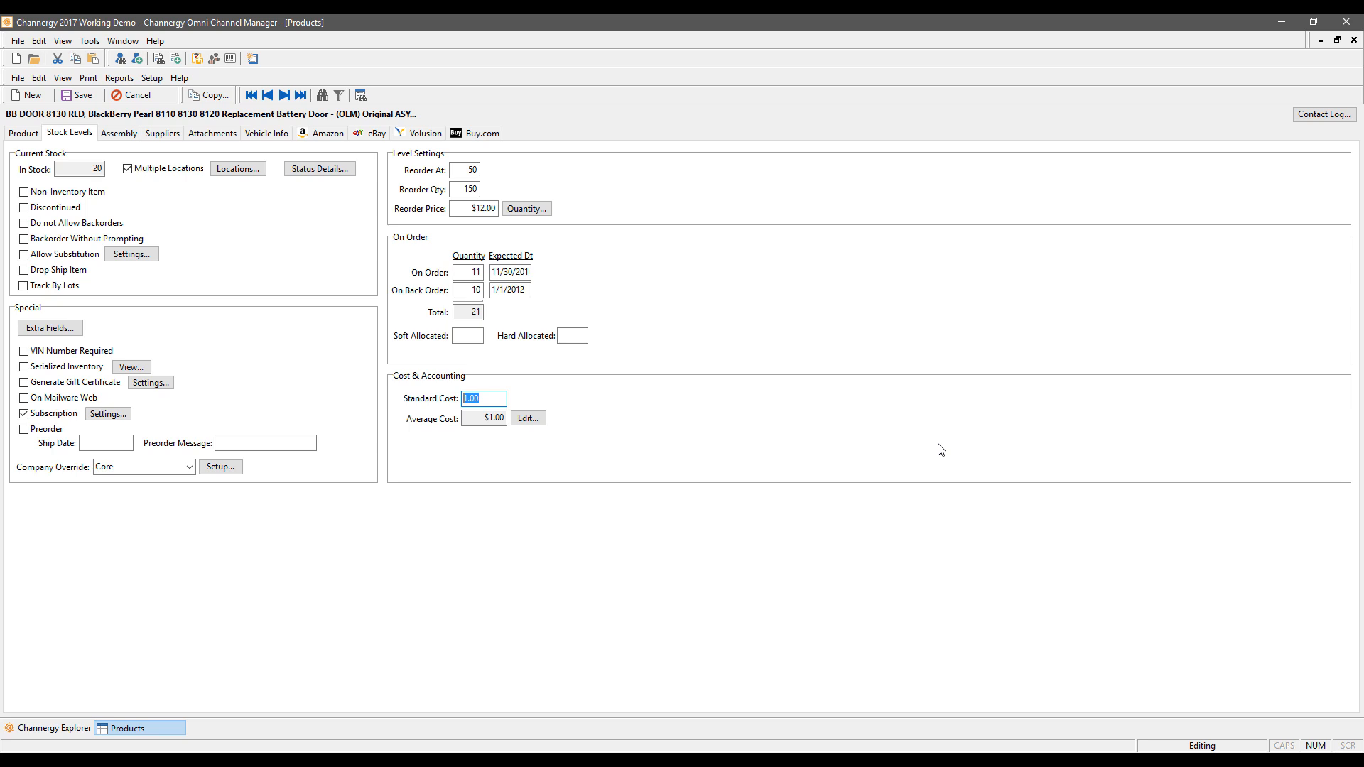
left_click(474, 417)
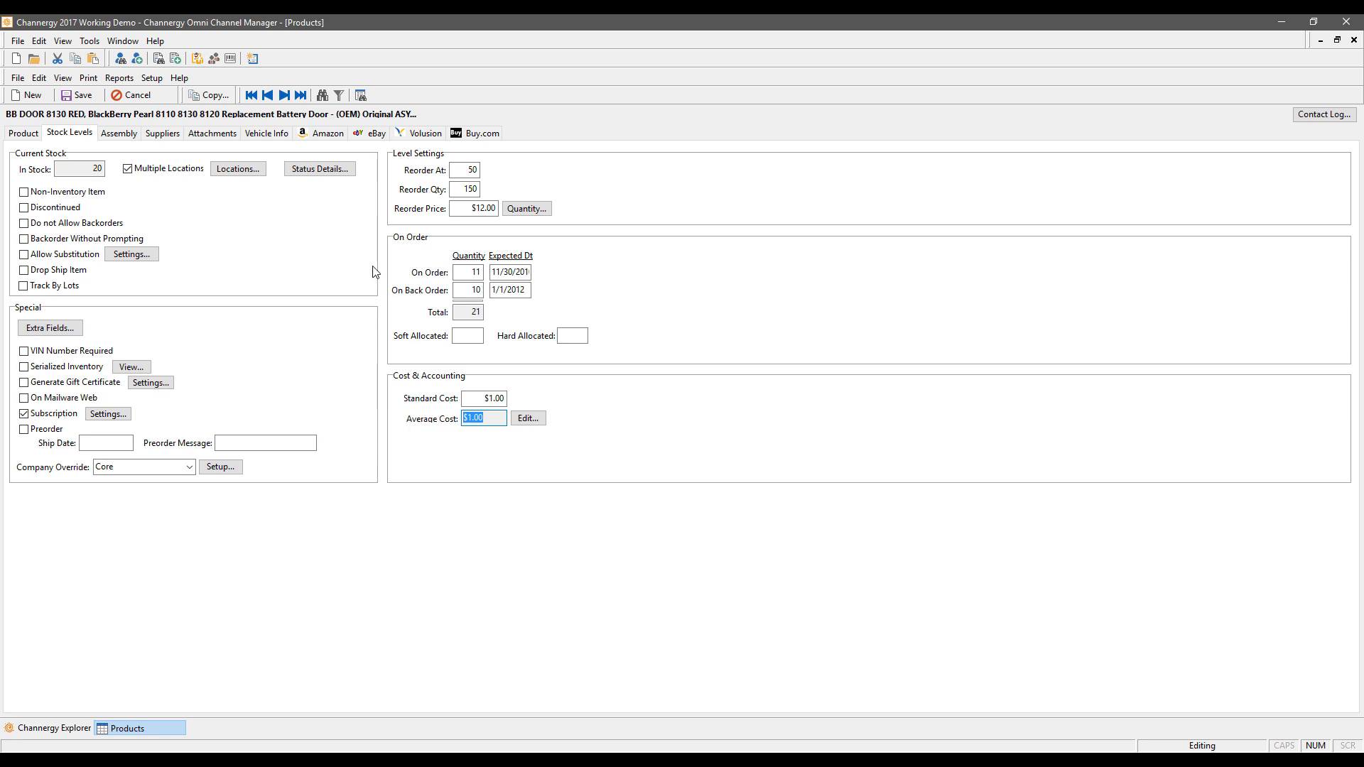
left_click(122, 139)
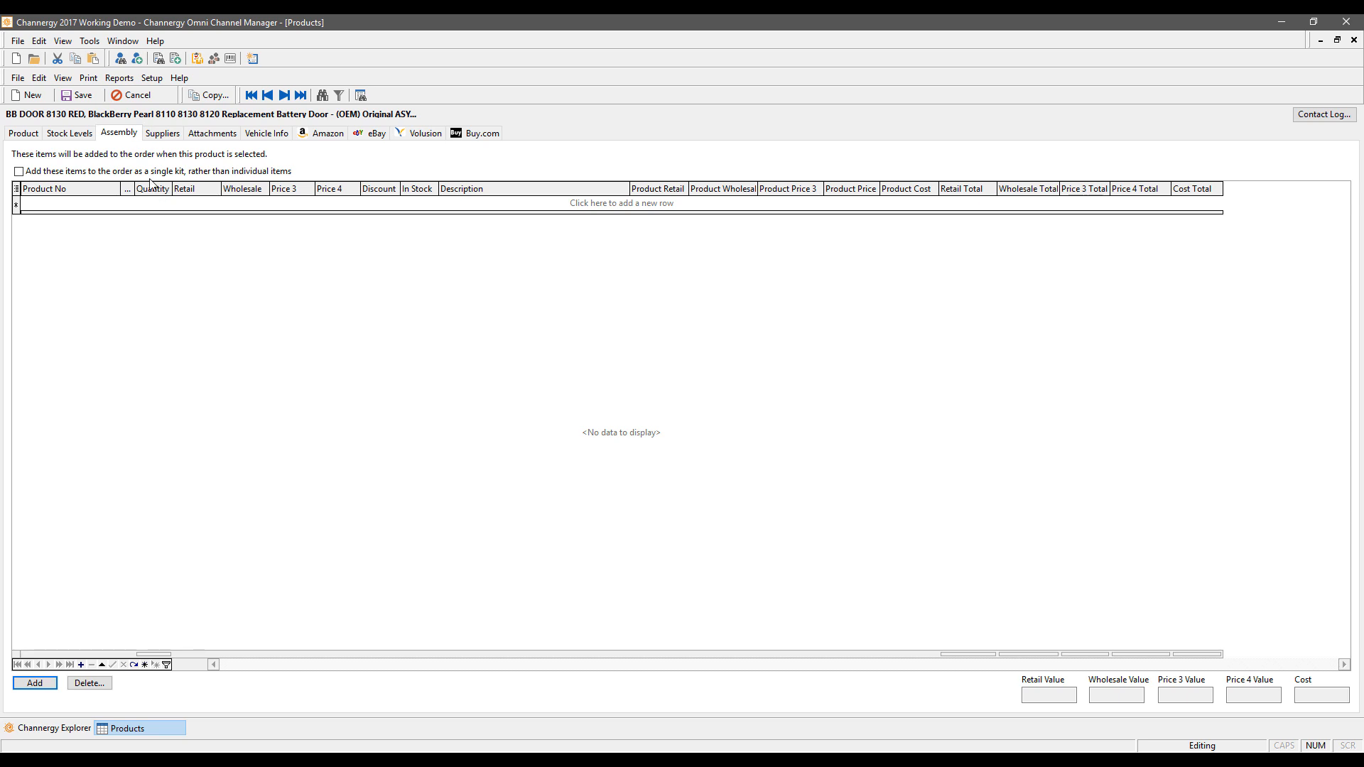
Step: Add assembly rows BB-00001 (quantity 1) and BB-00002 (quantity 2), totalling $11.97 retail
left_click(24, 133)
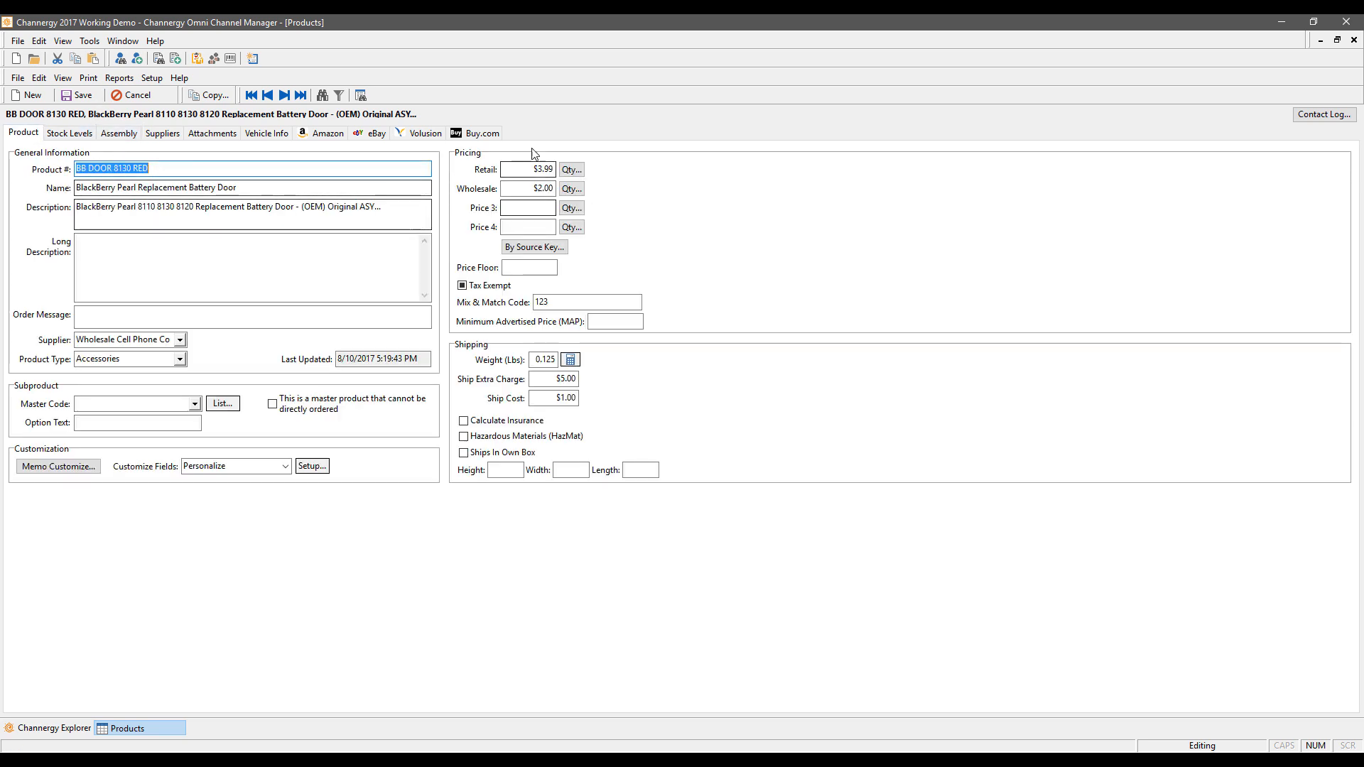
left_click(130, 135)
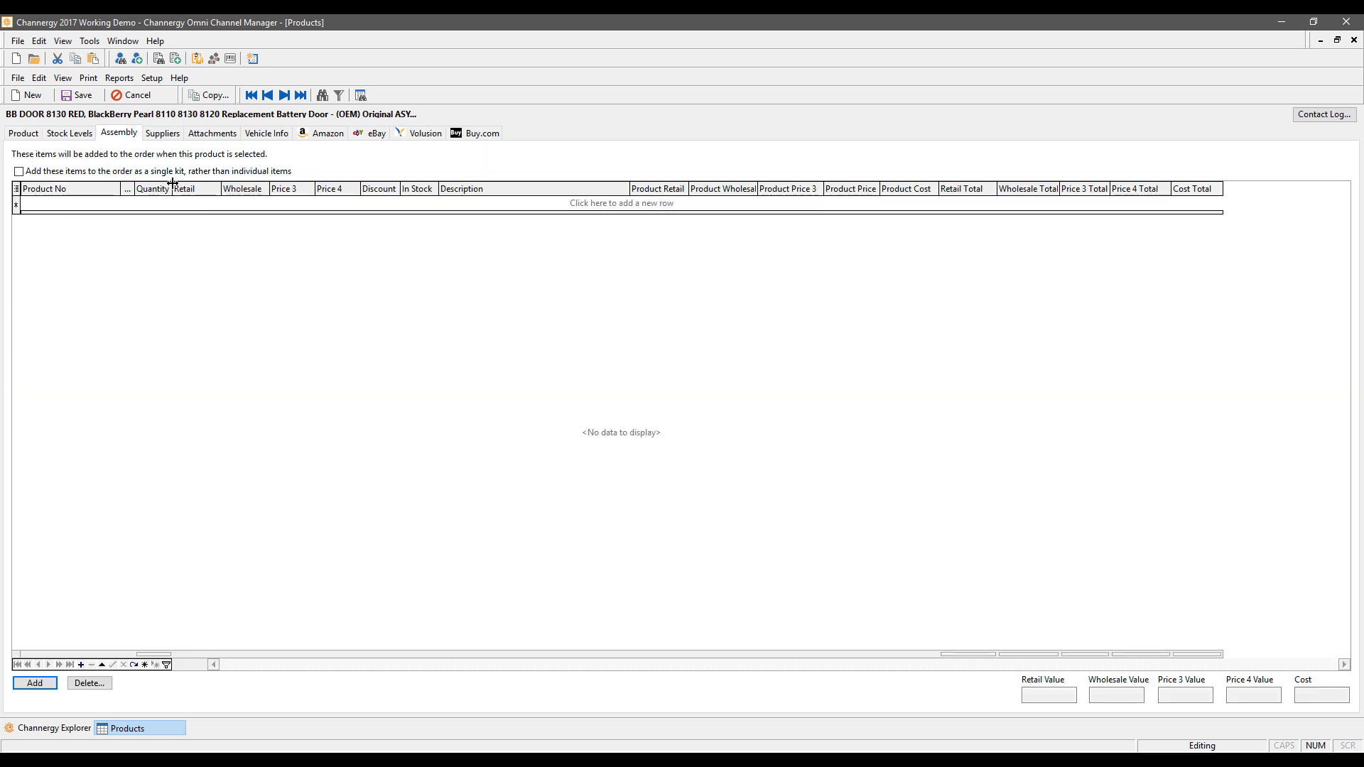
left_click(85, 204)
left_click(114, 204)
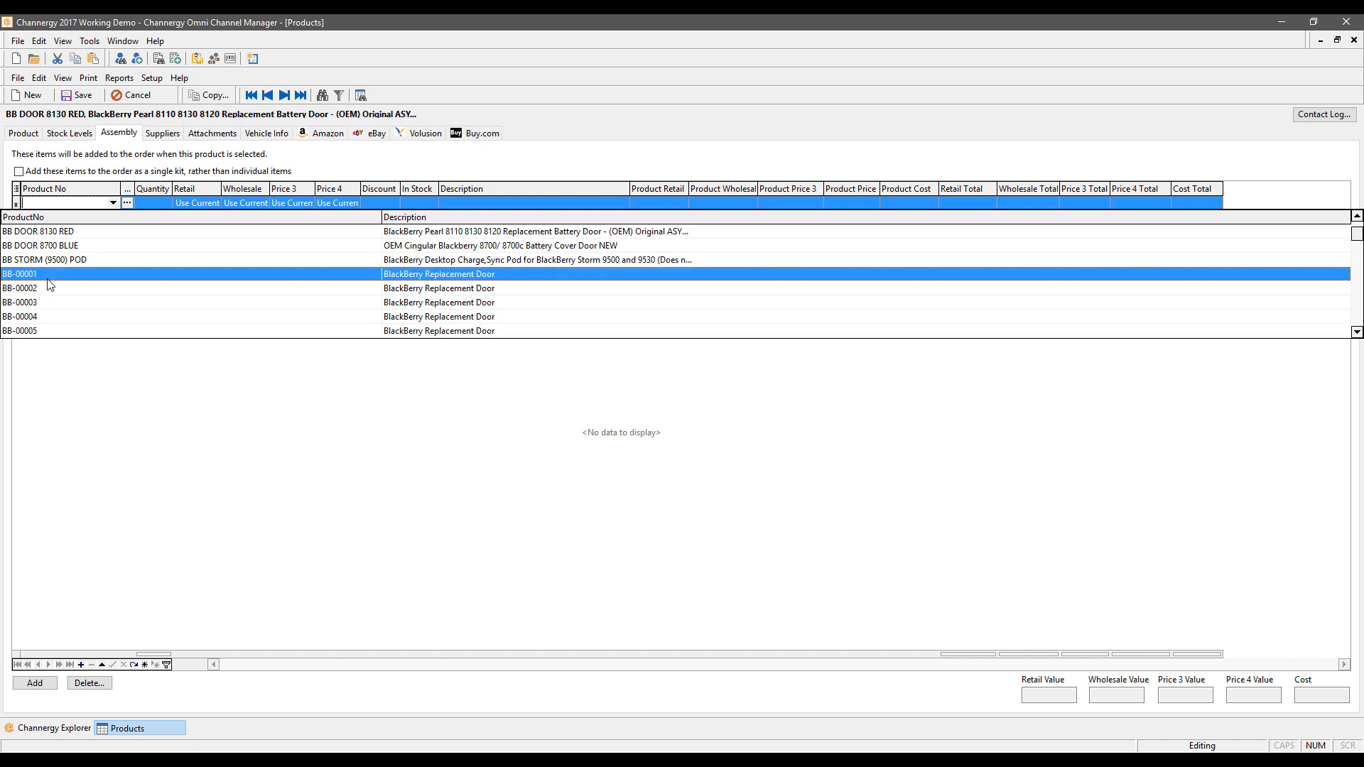
left_click(91, 274)
key("Return")
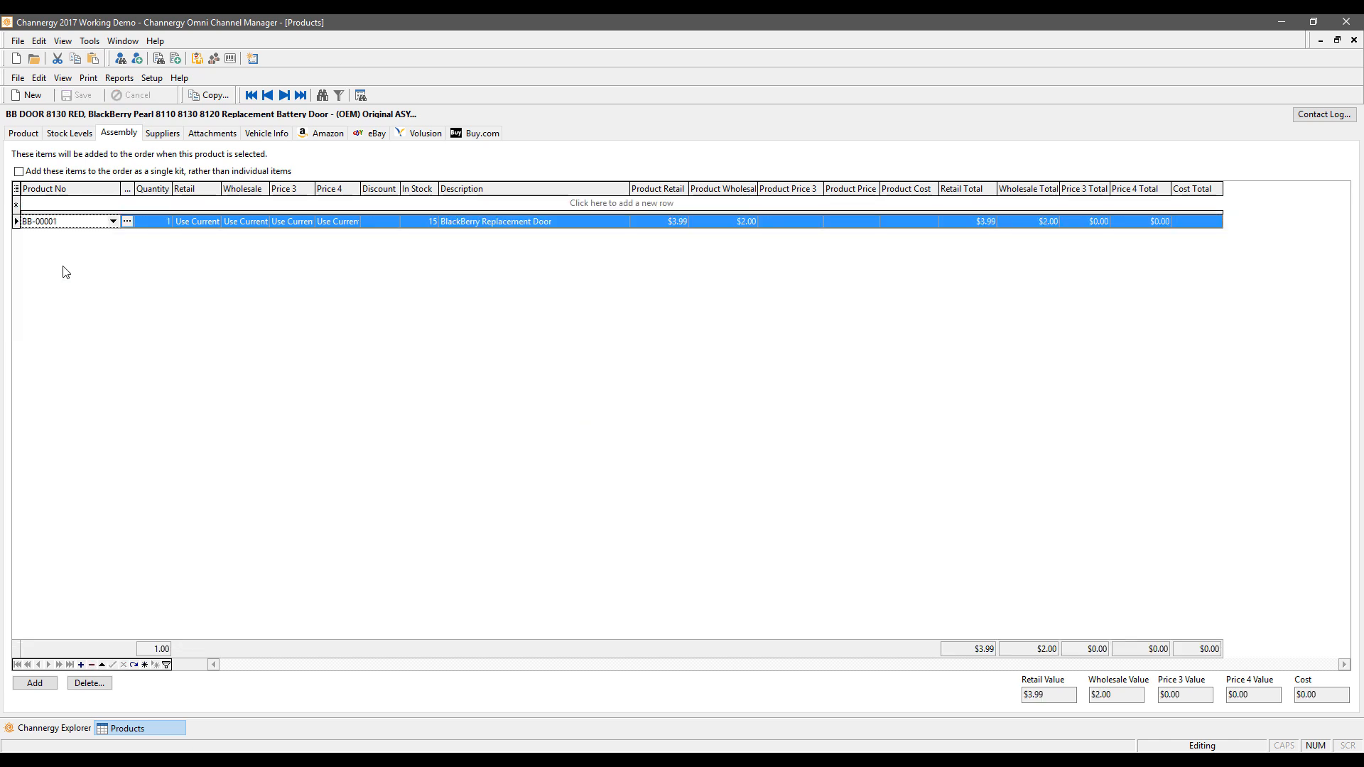
left_click(78, 204)
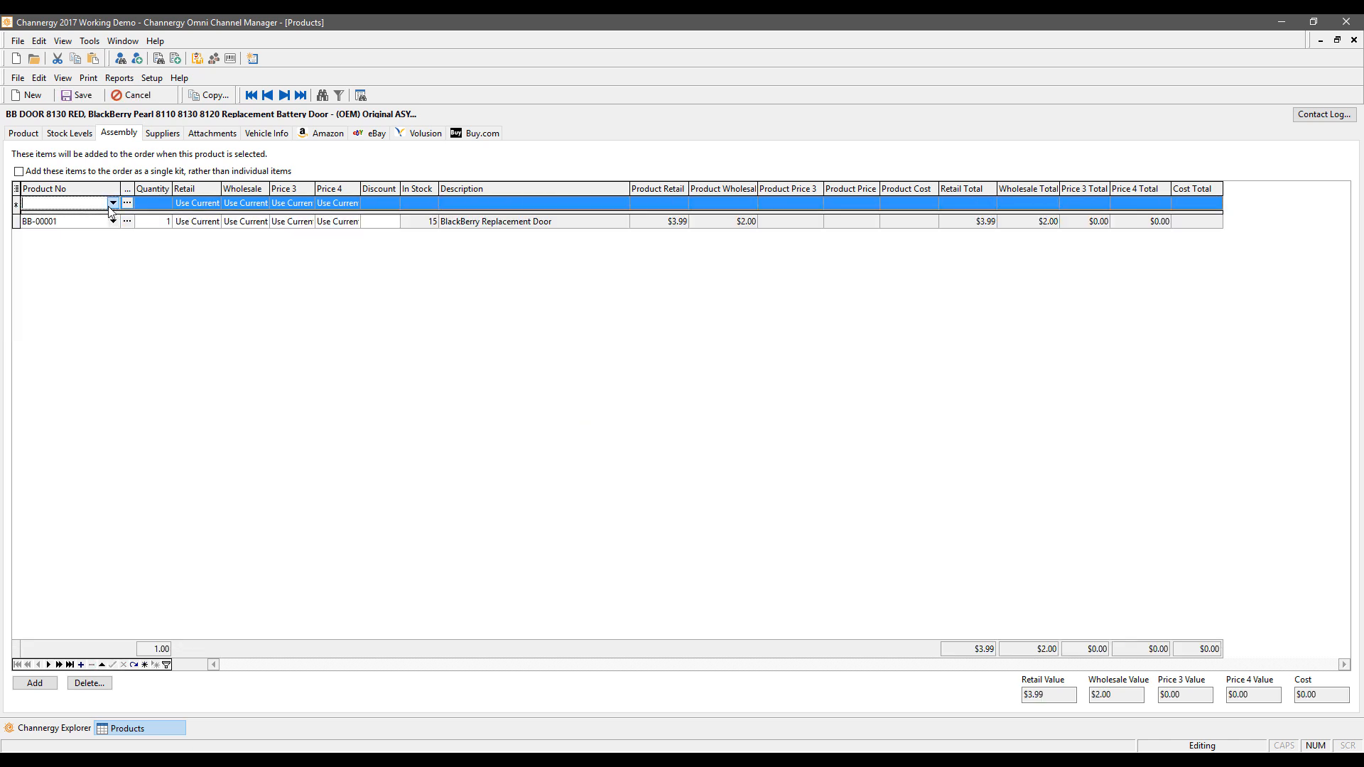
left_click(114, 204)
left_click(92, 287)
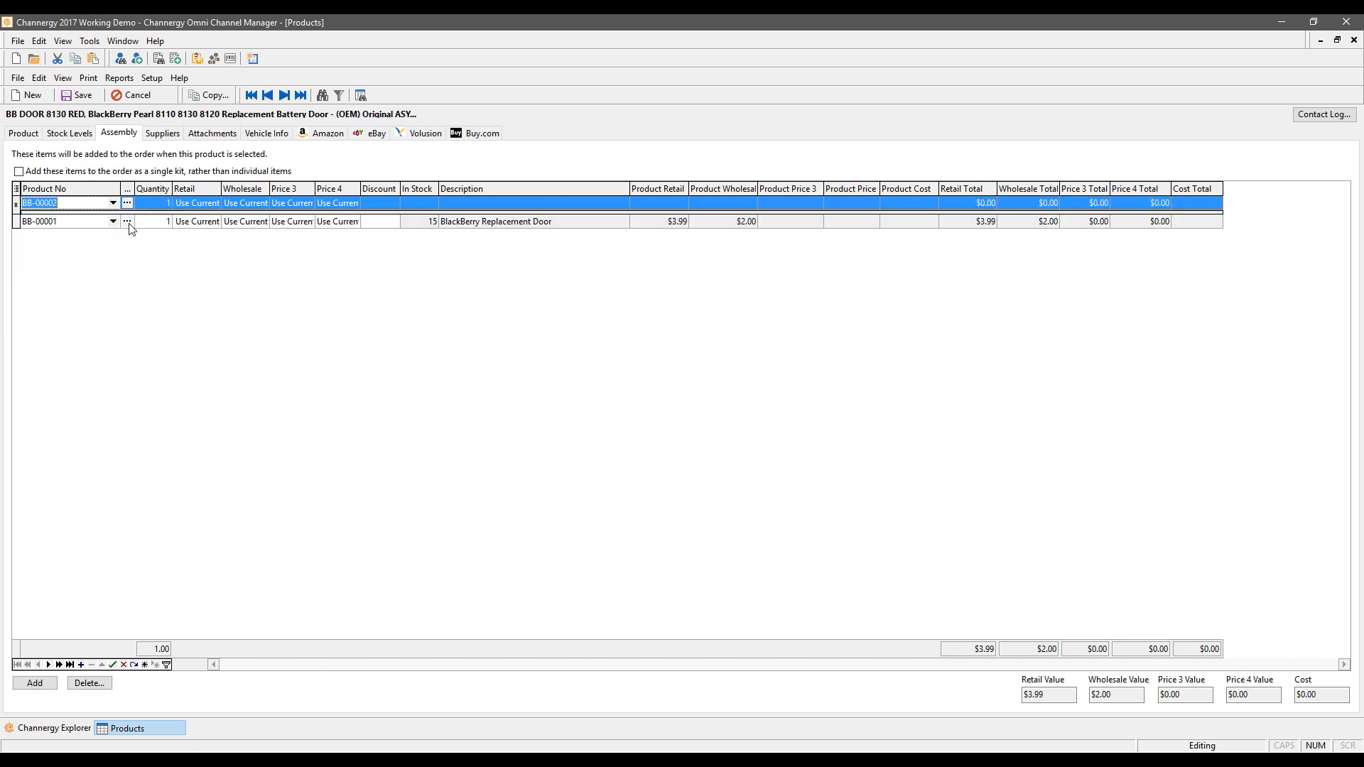
left_click(169, 202)
type("2")
key("Return")
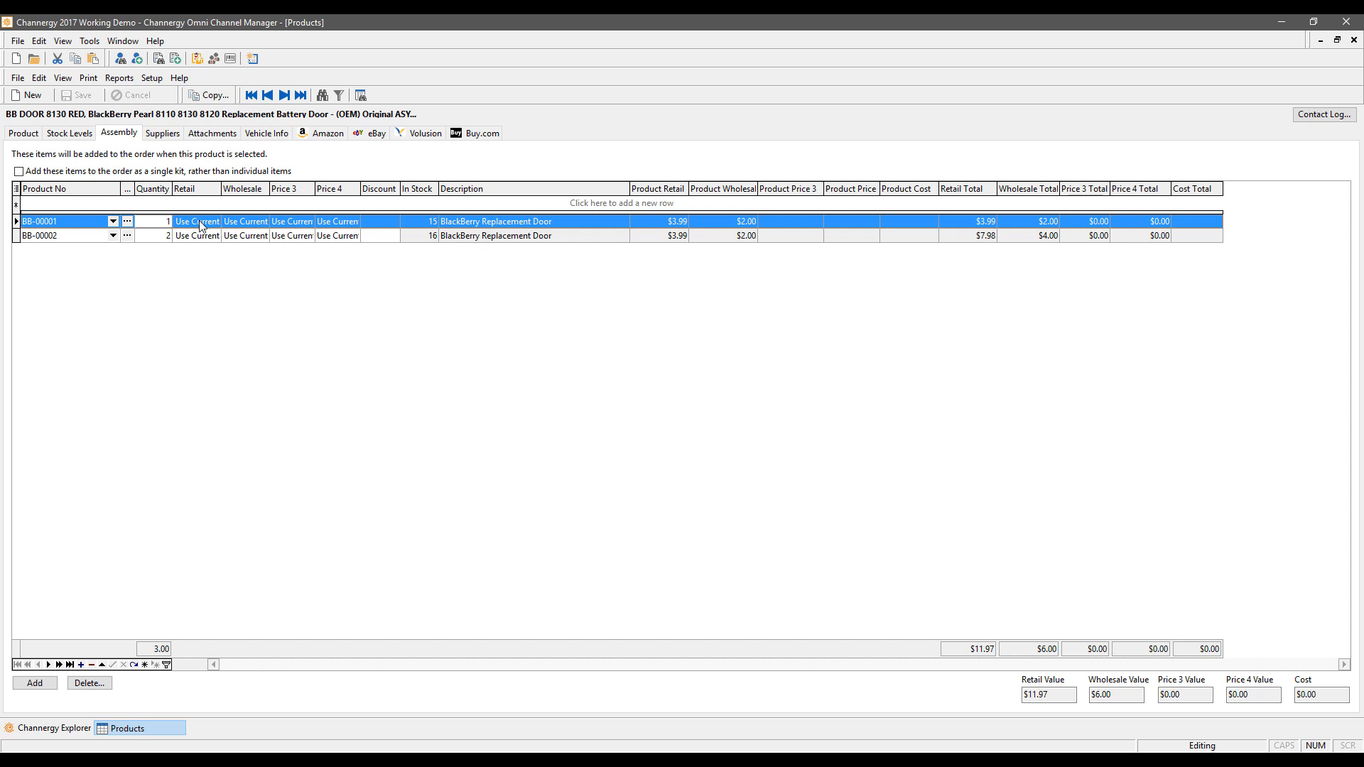
Step: Override BB-00001's retail price in the assembly grid to $0.00
left_click(25, 134)
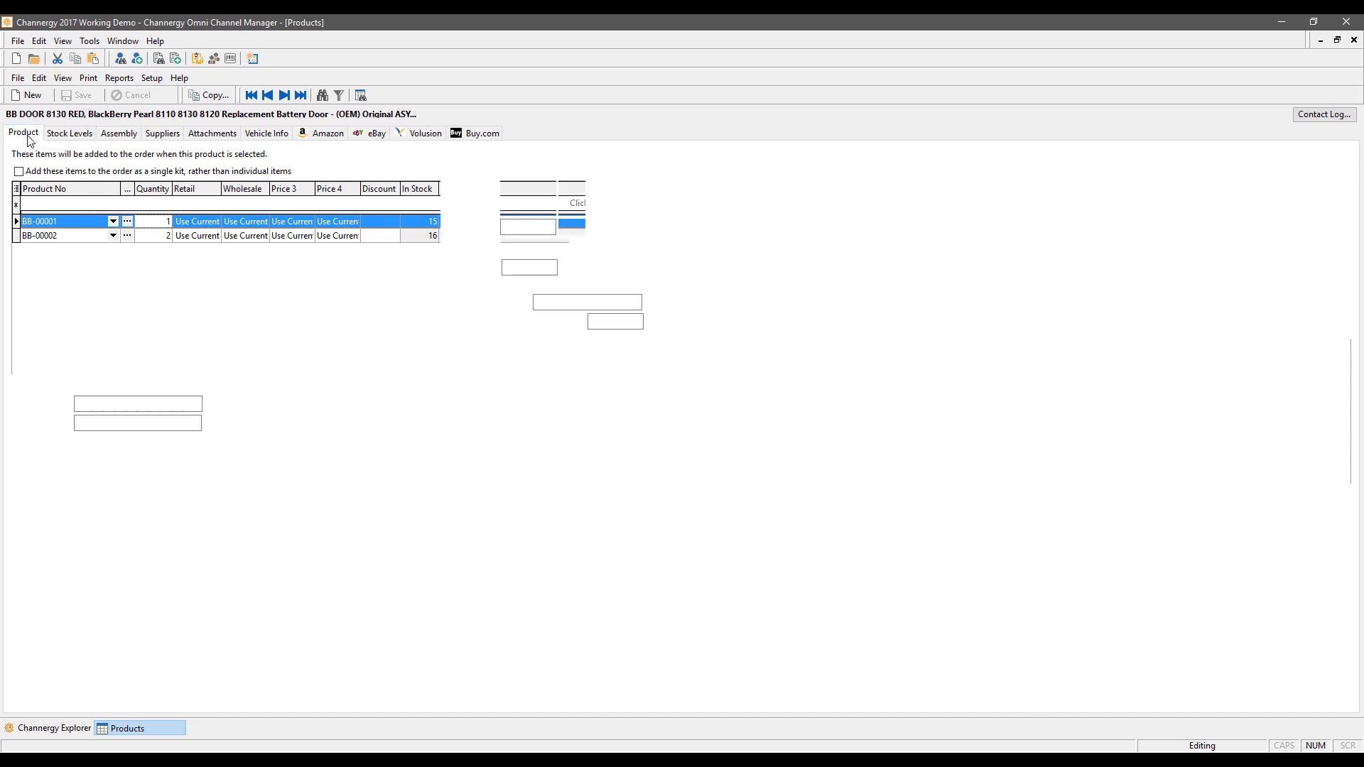
left_click(119, 132)
left_click(189, 221)
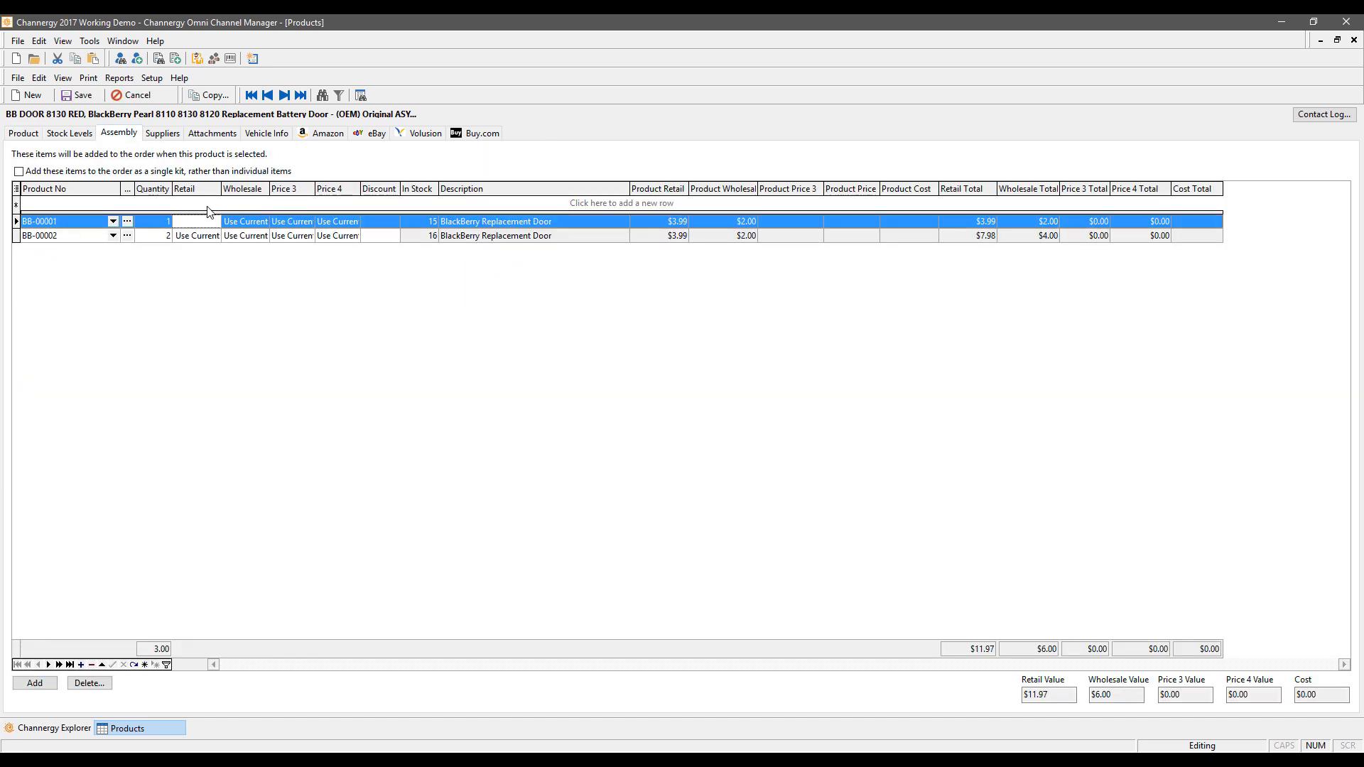
type("1")
key("Down")
key("Up")
type("0")
key("Down")
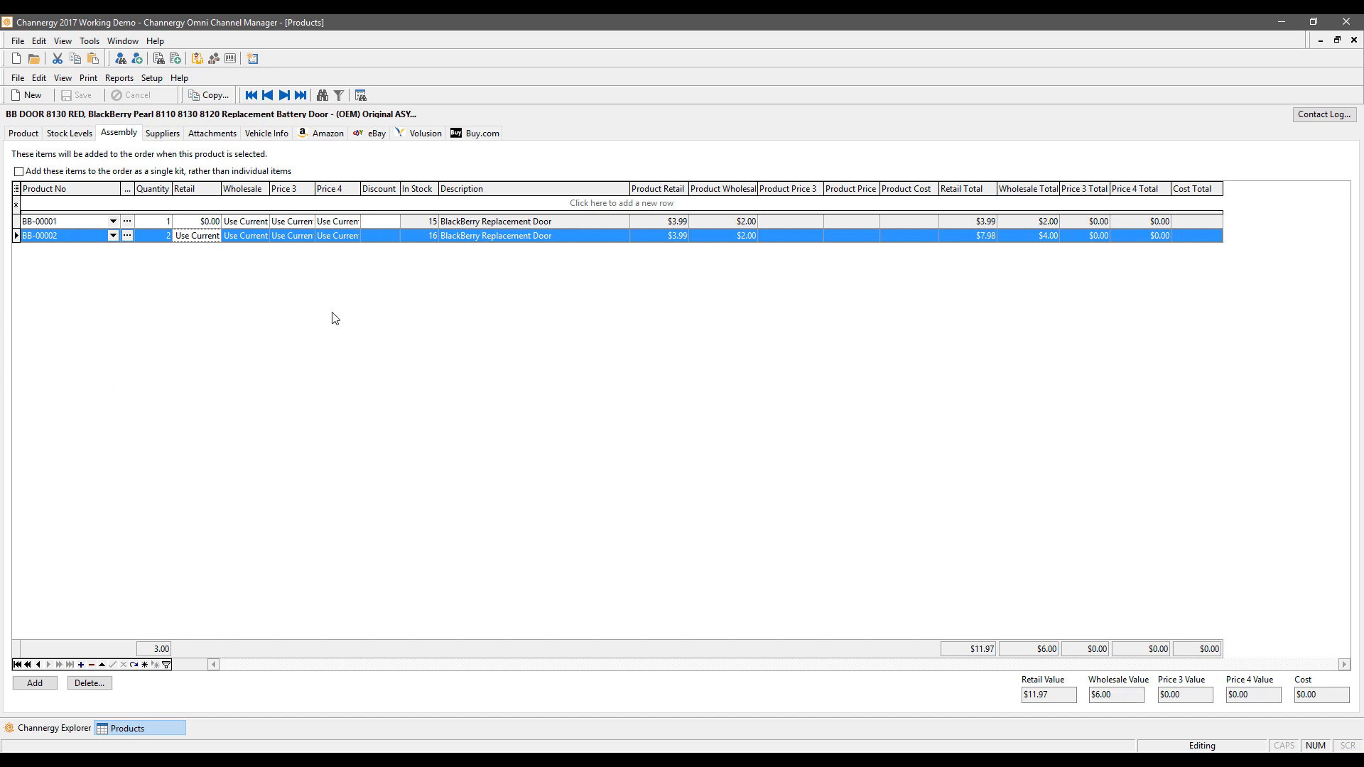
left_click(45, 173)
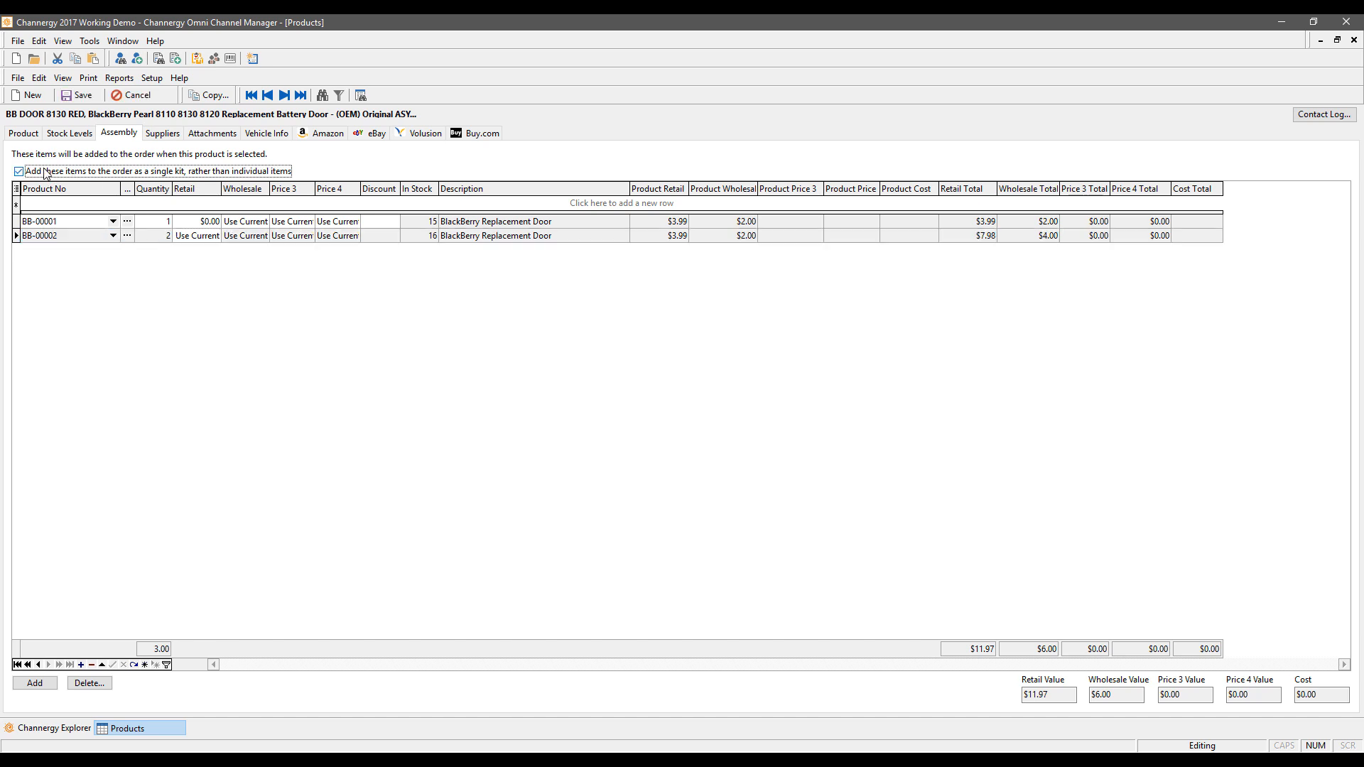
left_click(44, 173)
Step: Attach bb door red.jpg to the battery door product, overwriting the existing copy, then check its vehicle fitment
left_click(232, 137)
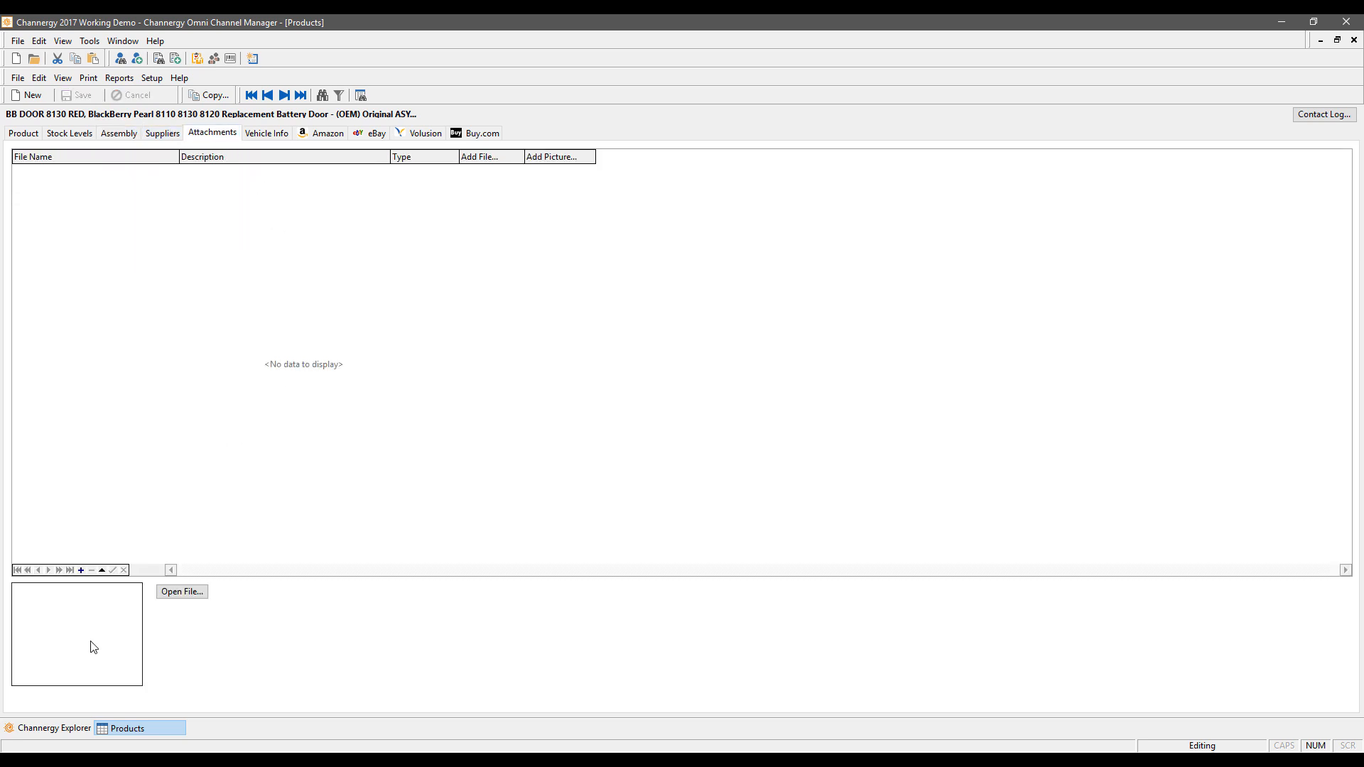
left_click(82, 570)
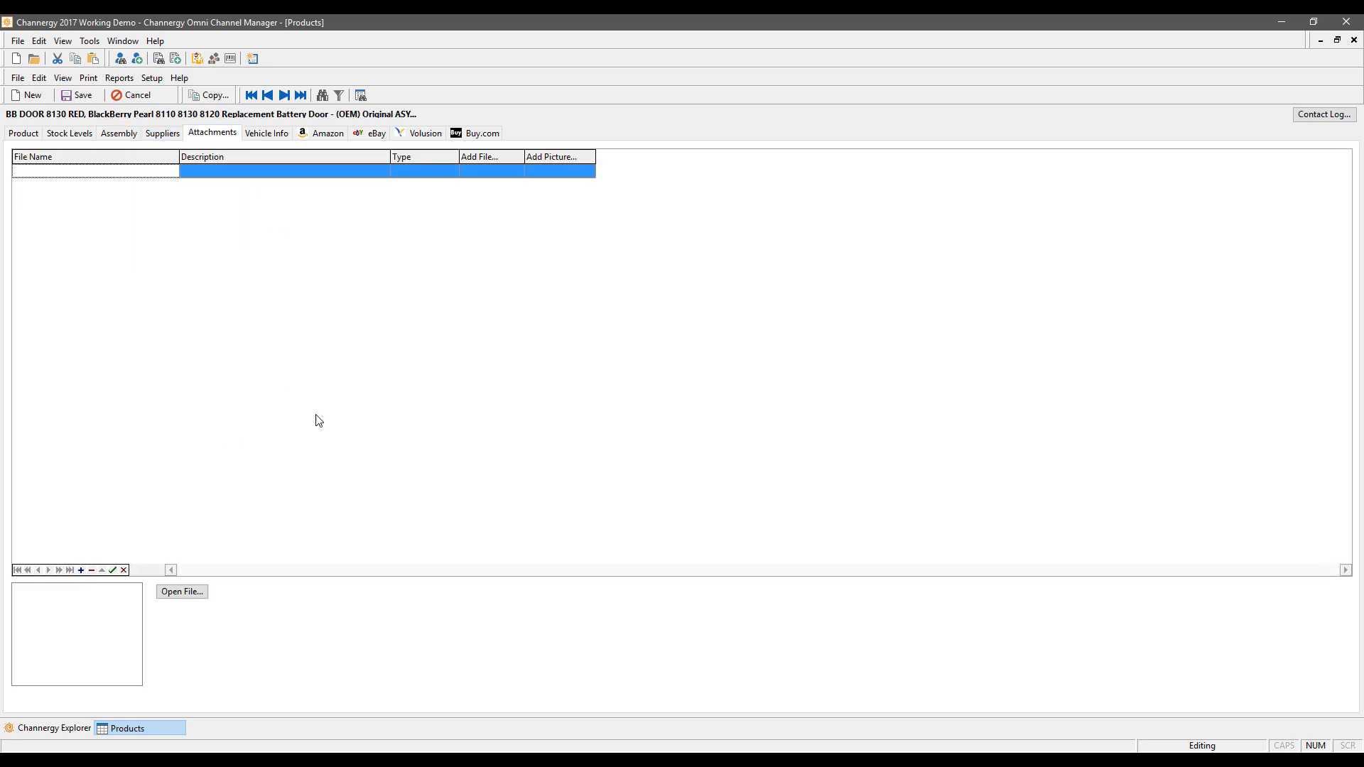
left_click(559, 172)
left_click(560, 172)
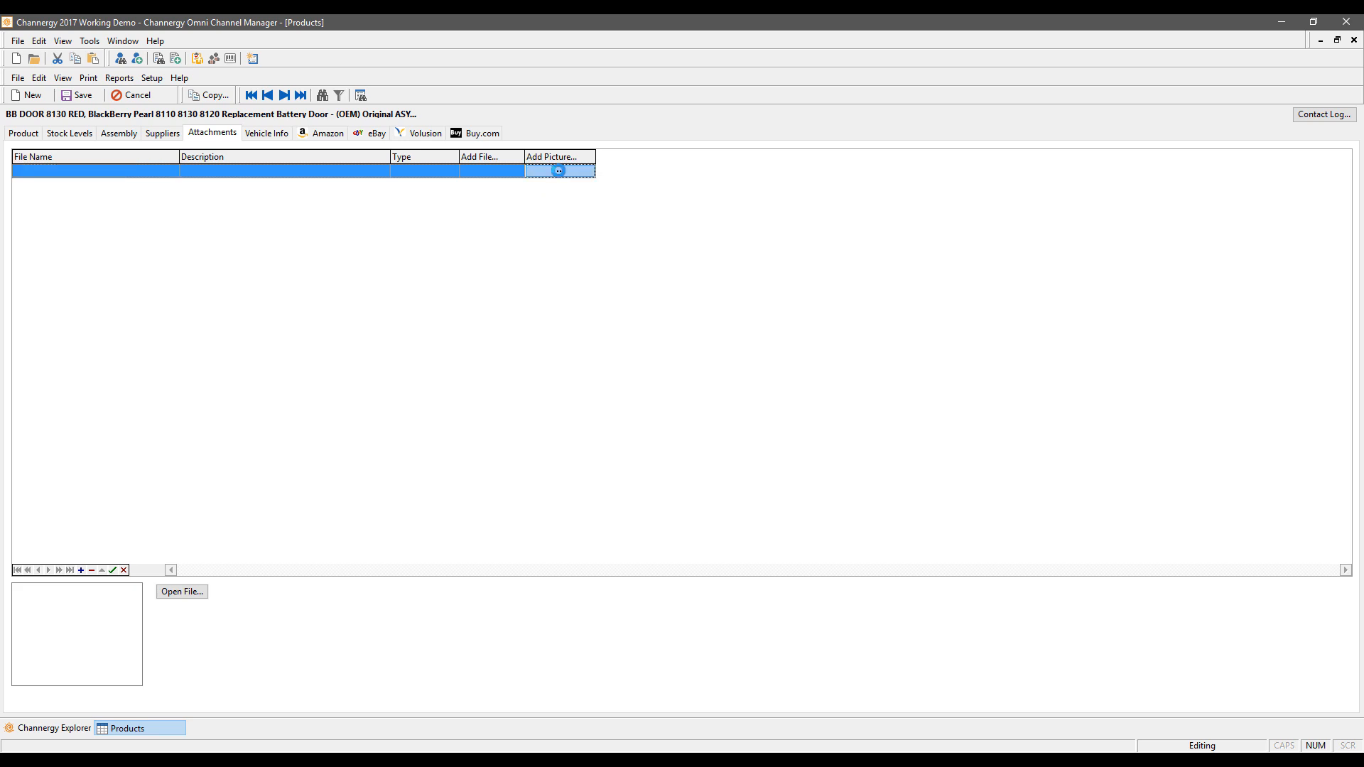
left_click(612, 244)
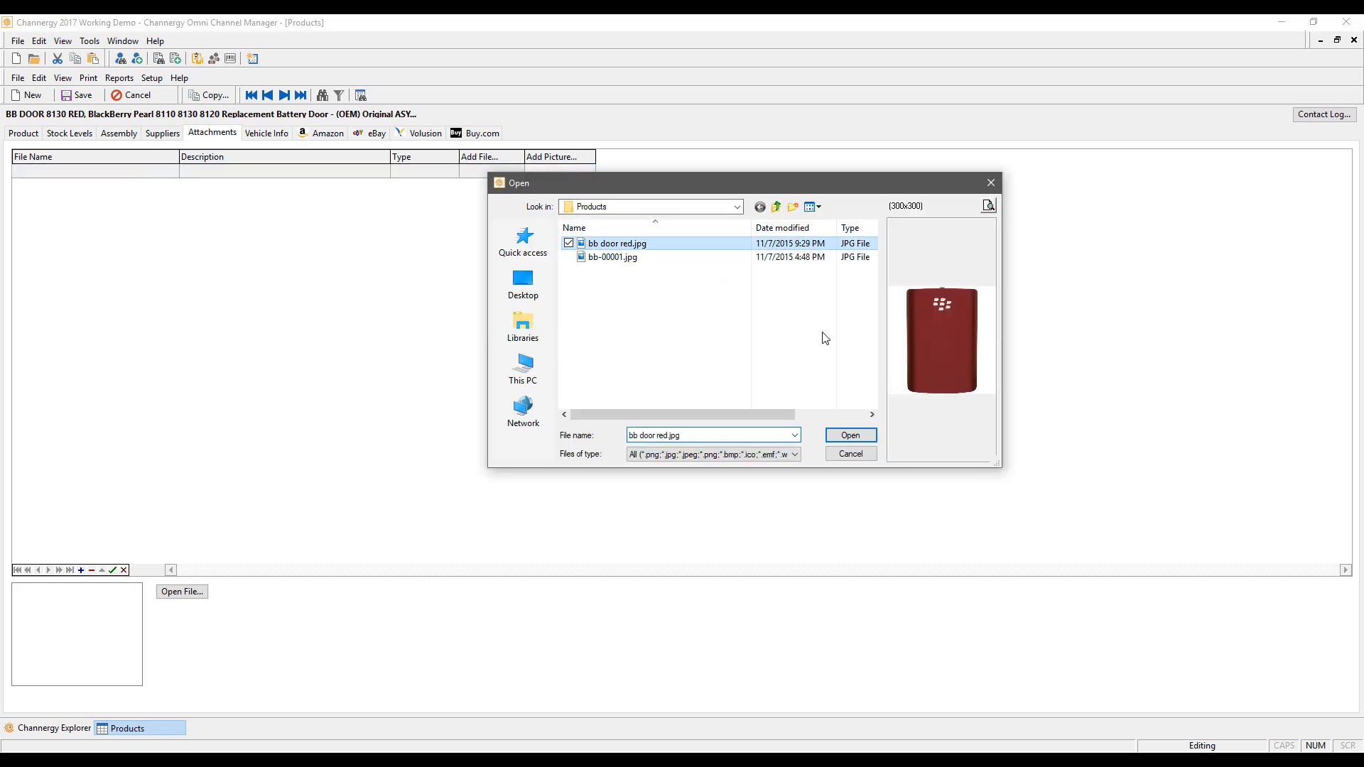
left_click(849, 434)
left_click(657, 424)
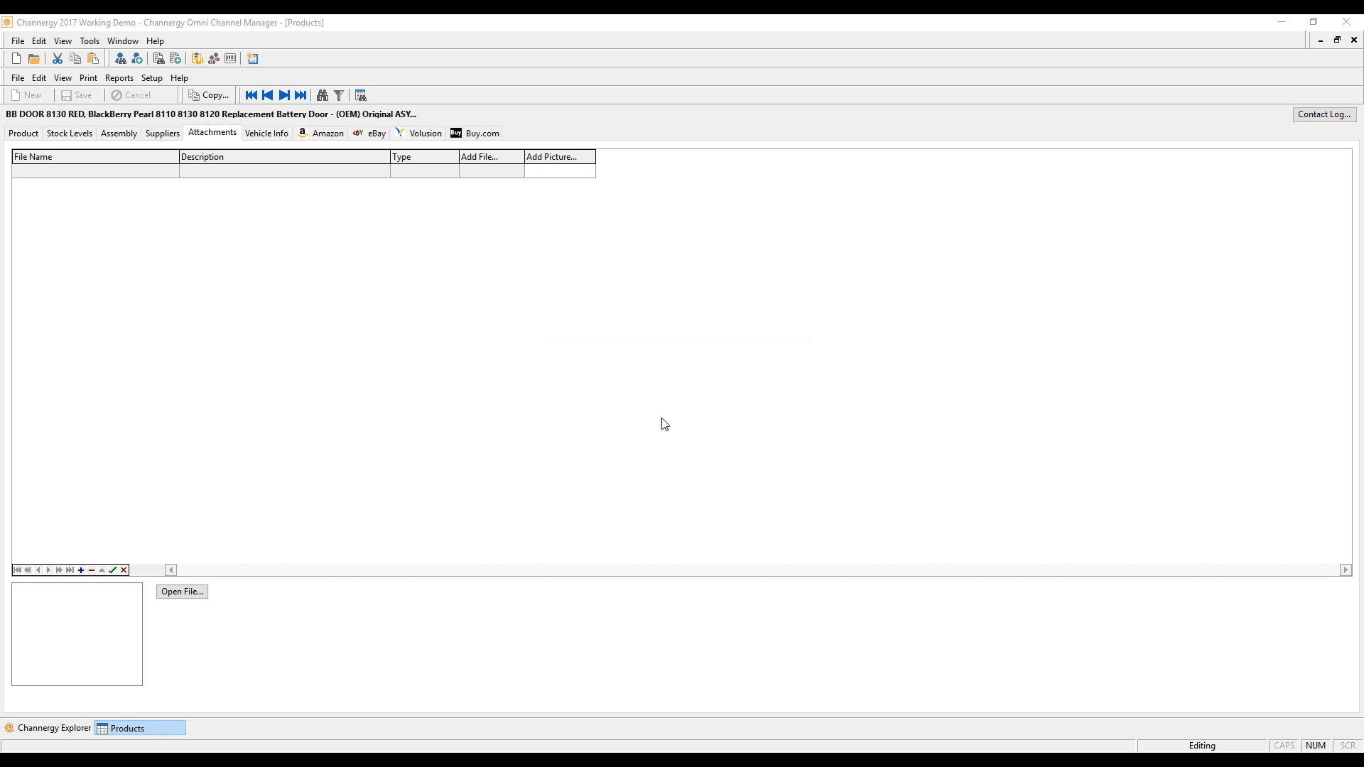
left_click(663, 425)
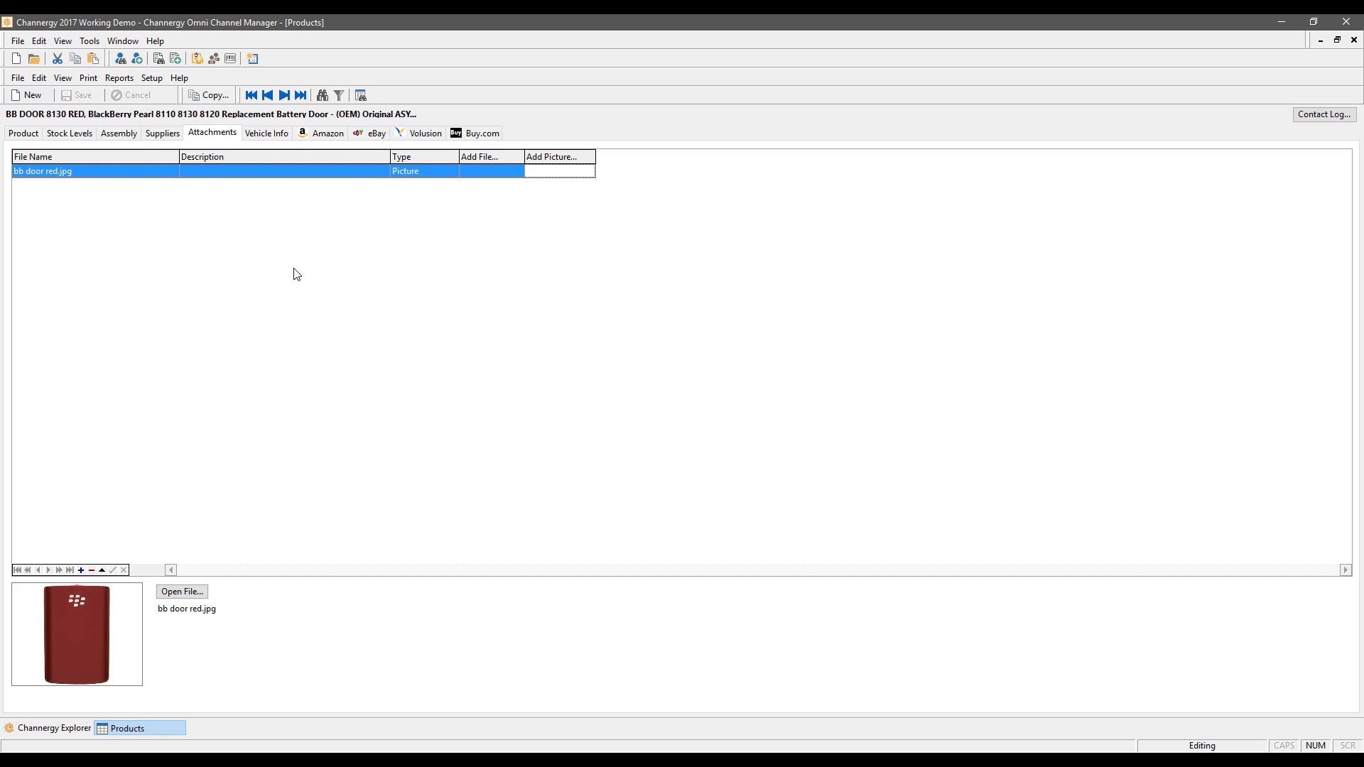
left_click(273, 137)
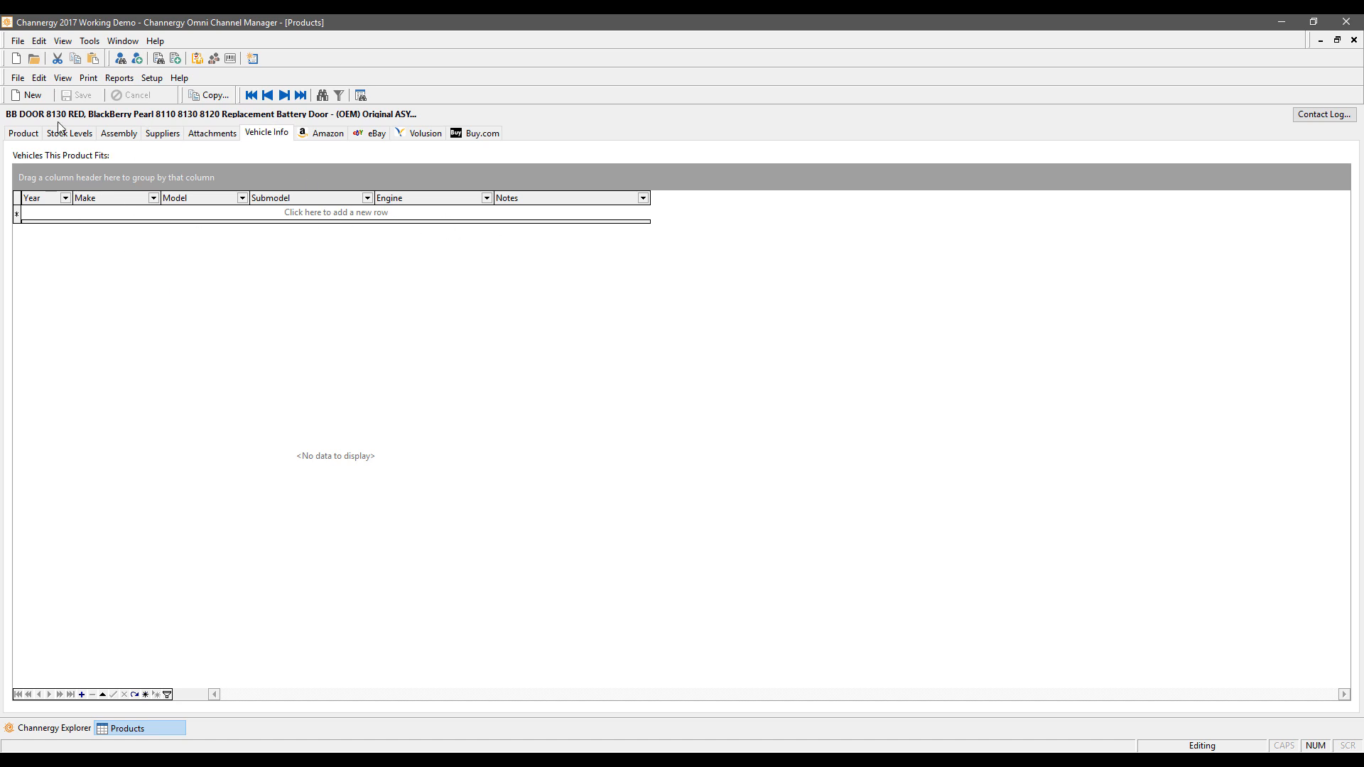
left_click(21, 135)
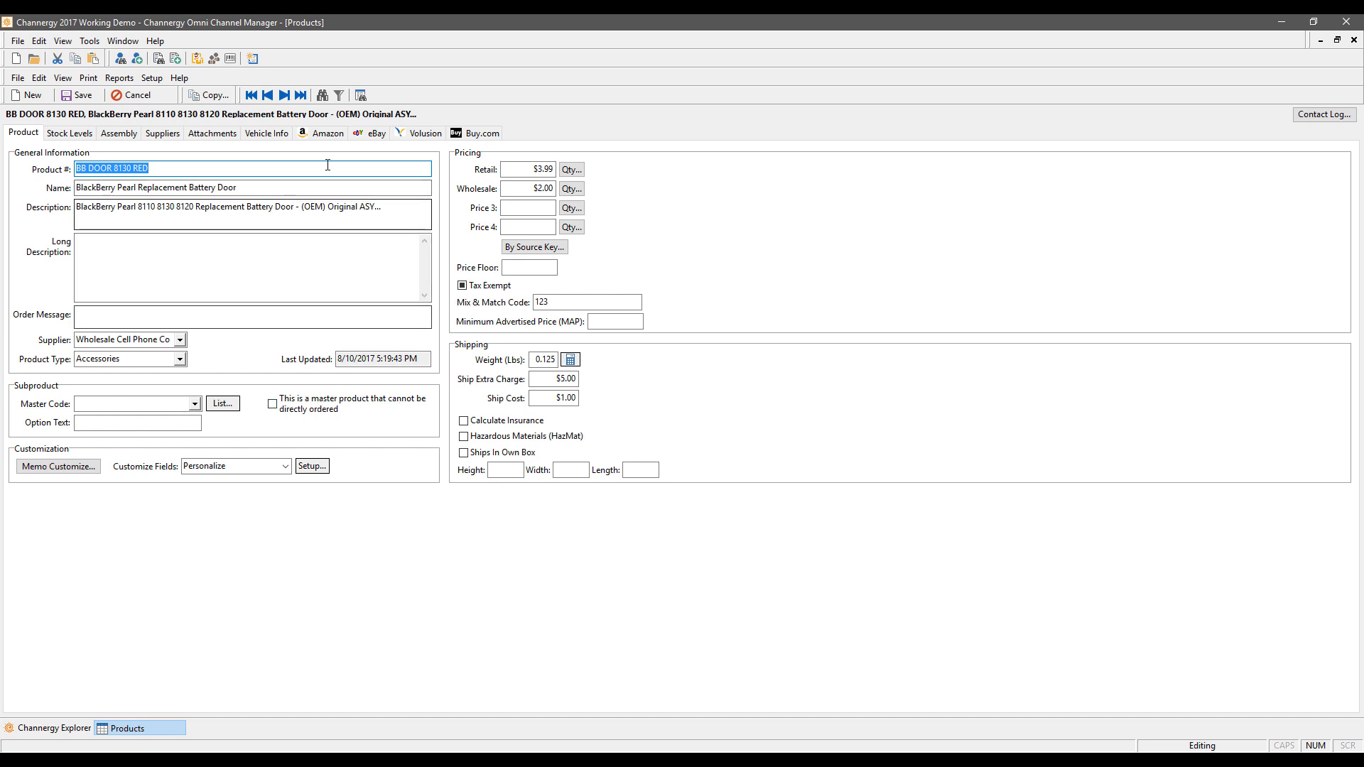
Step: Open Preferences to the setup of the first Amazon account, Test Account 1
left_click(95, 42)
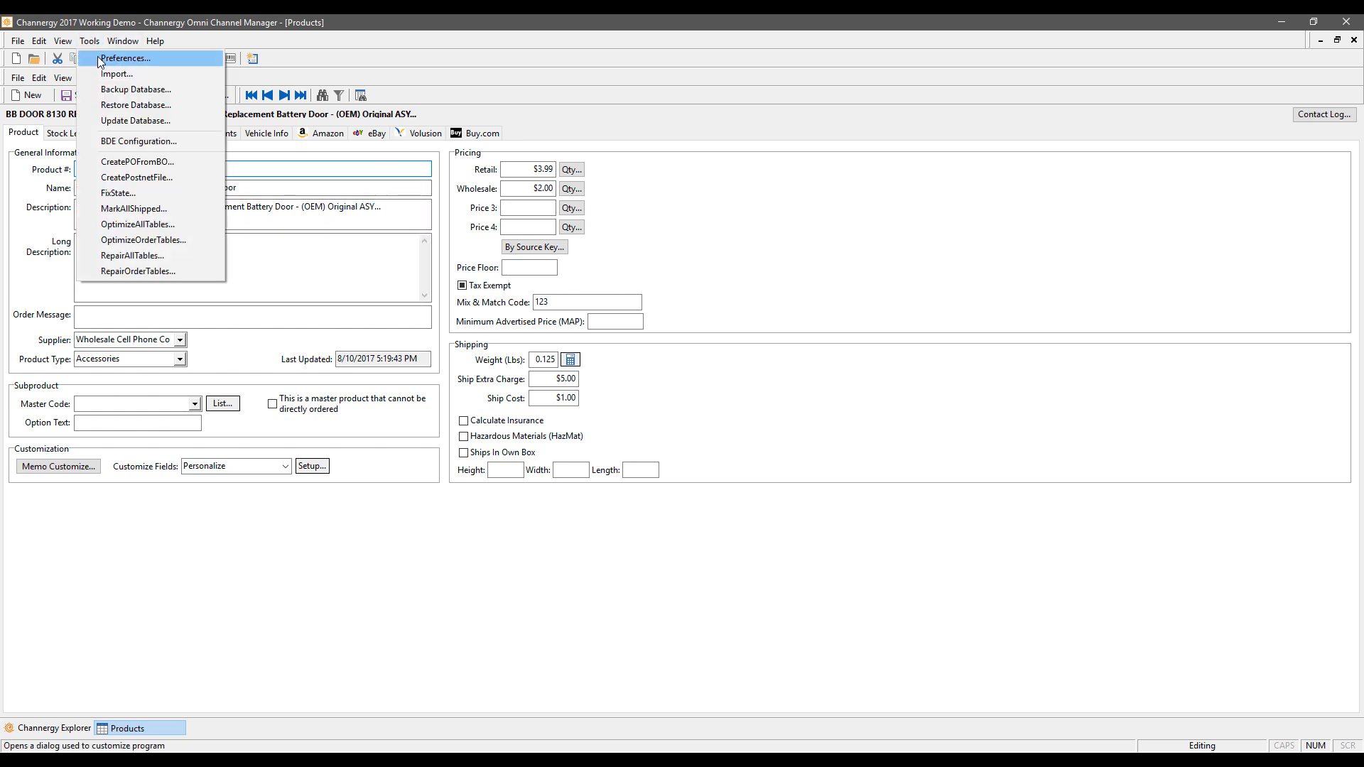
left_click(100, 60)
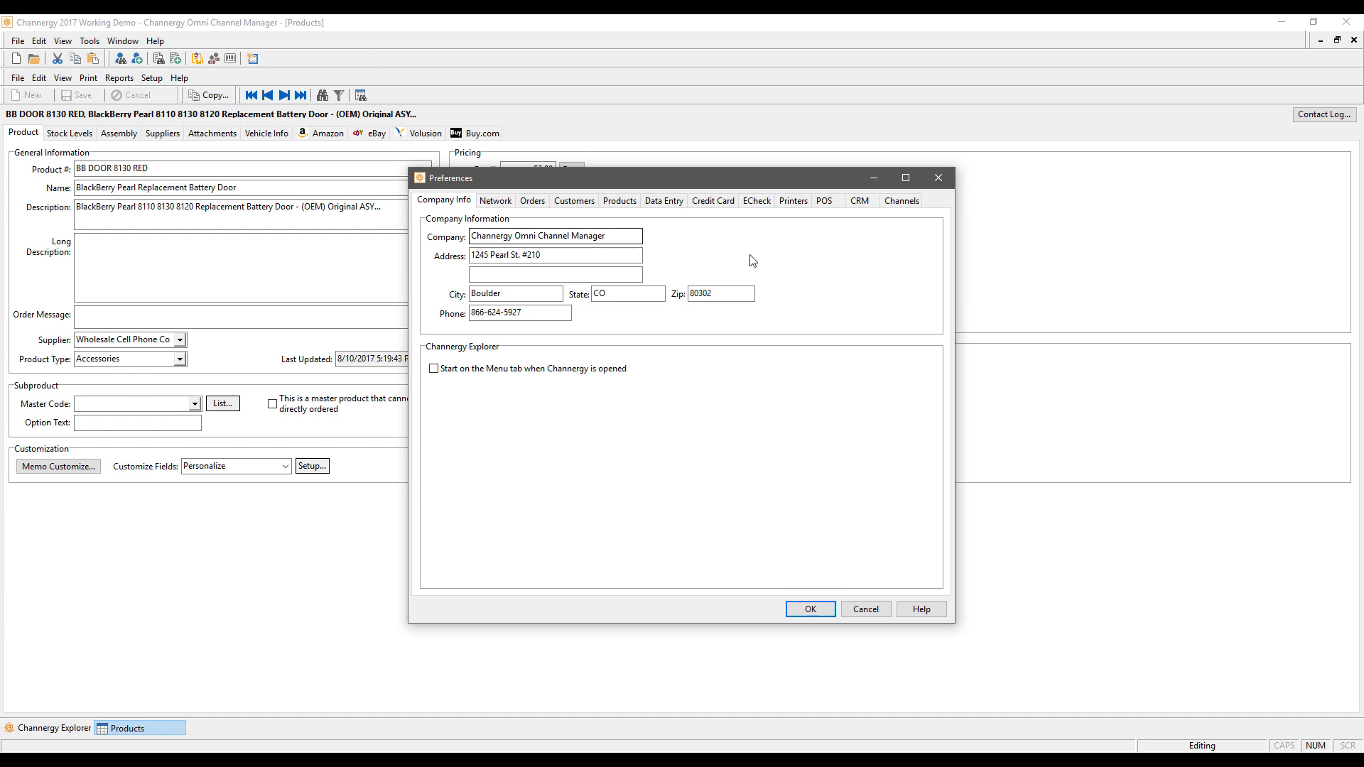
left_click(900, 201)
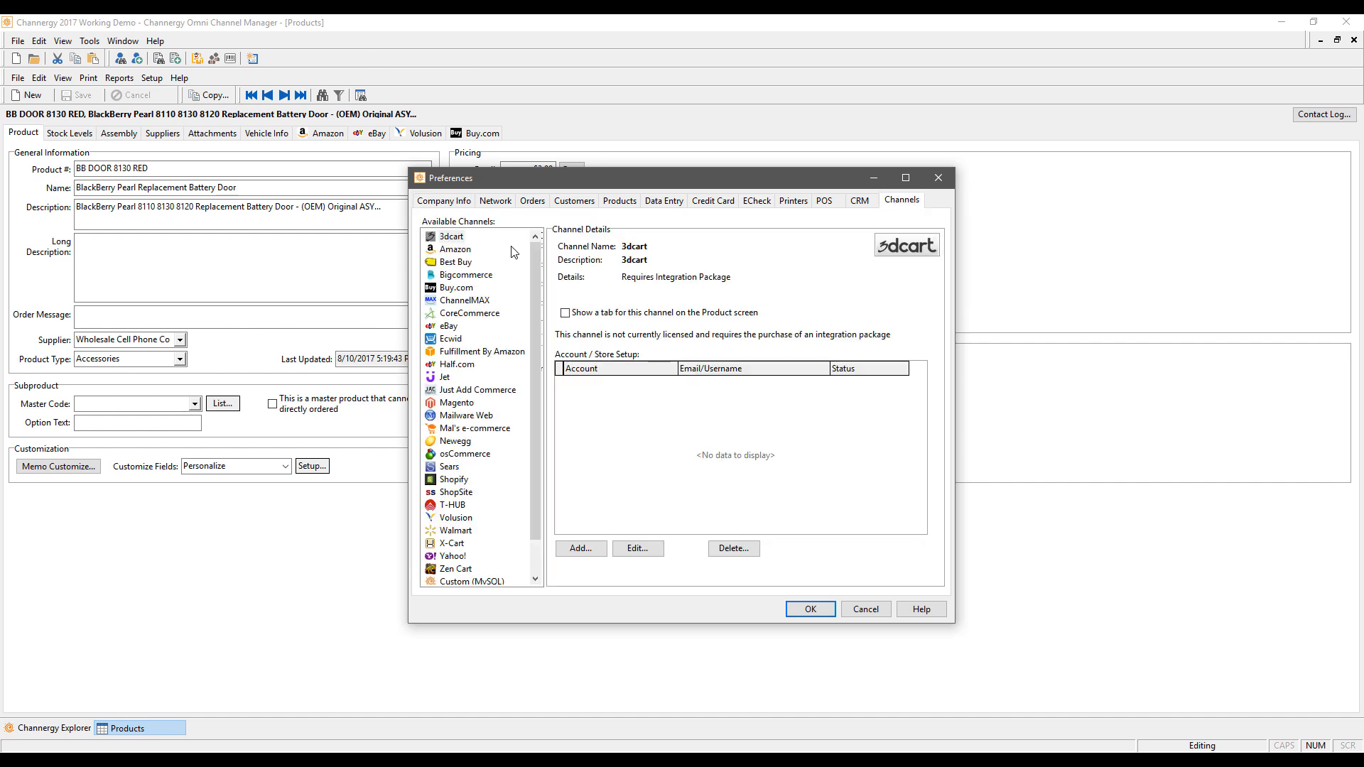
left_click(463, 249)
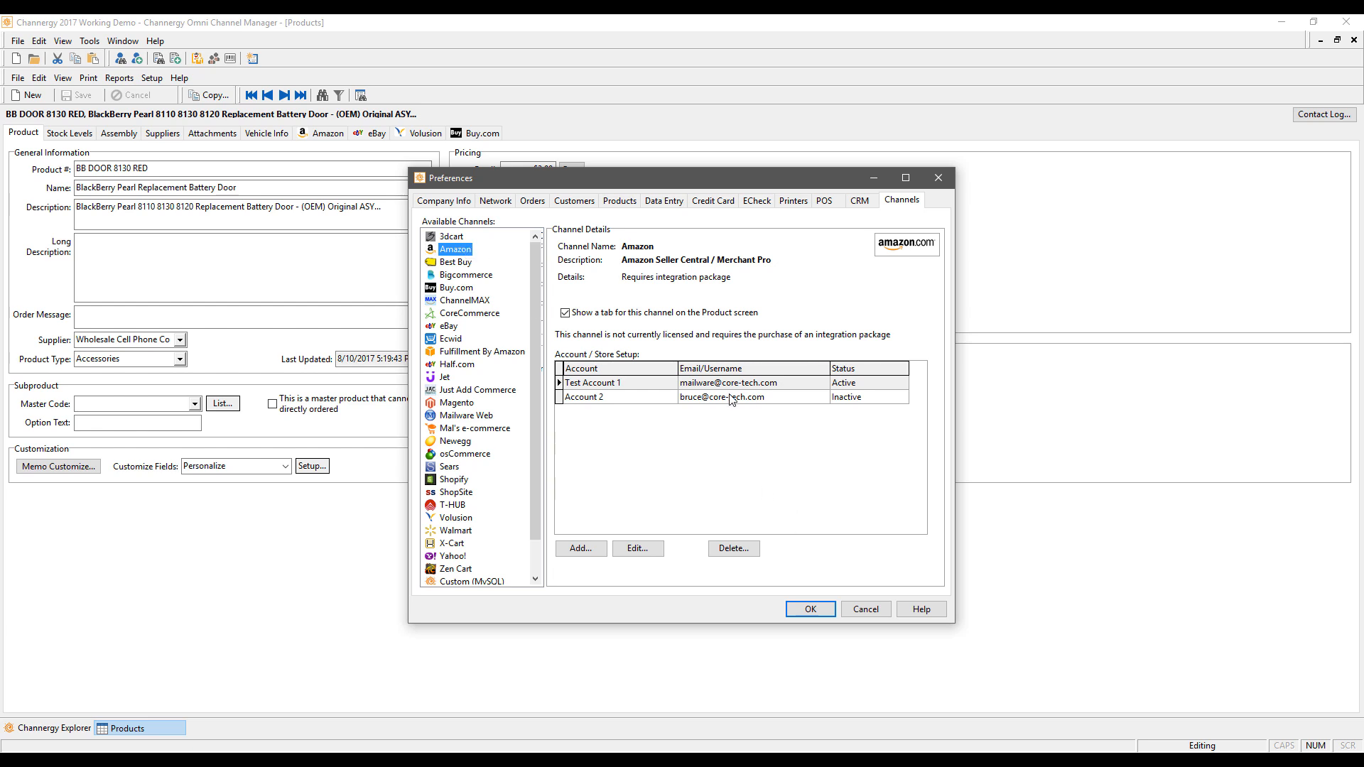
left_click(634, 384)
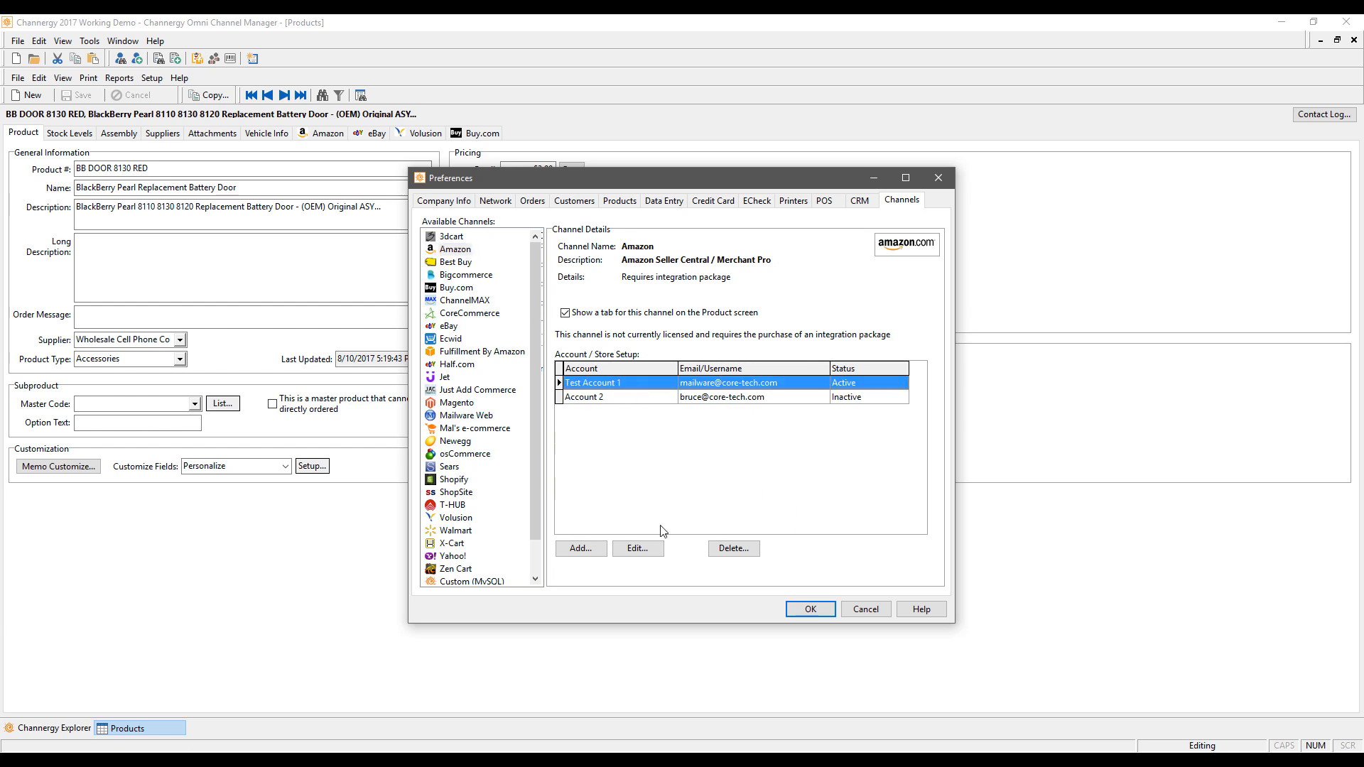
left_click(637, 547)
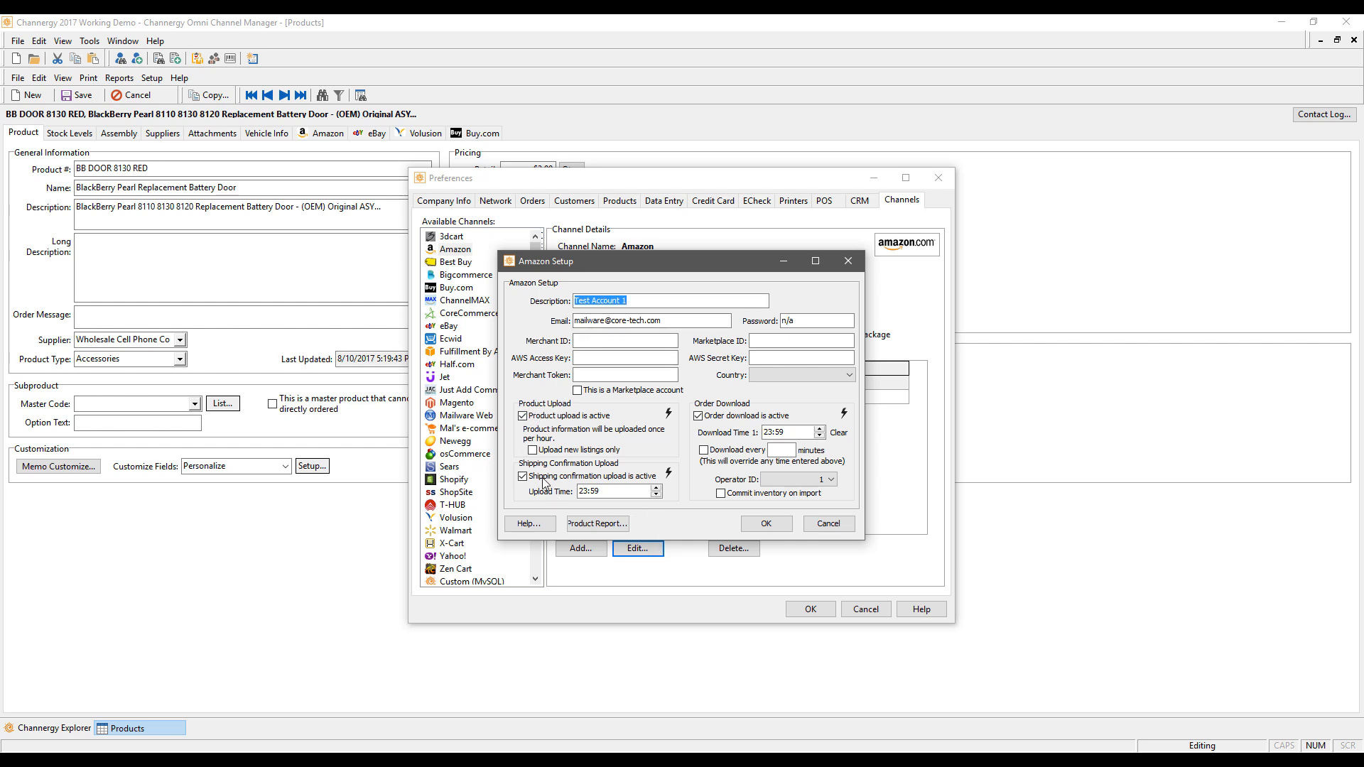
Step: Set order download interval 15, Operator ID 1 and commit inventory on import, then cancel and close Preferences
left_click(785, 450)
type("15")
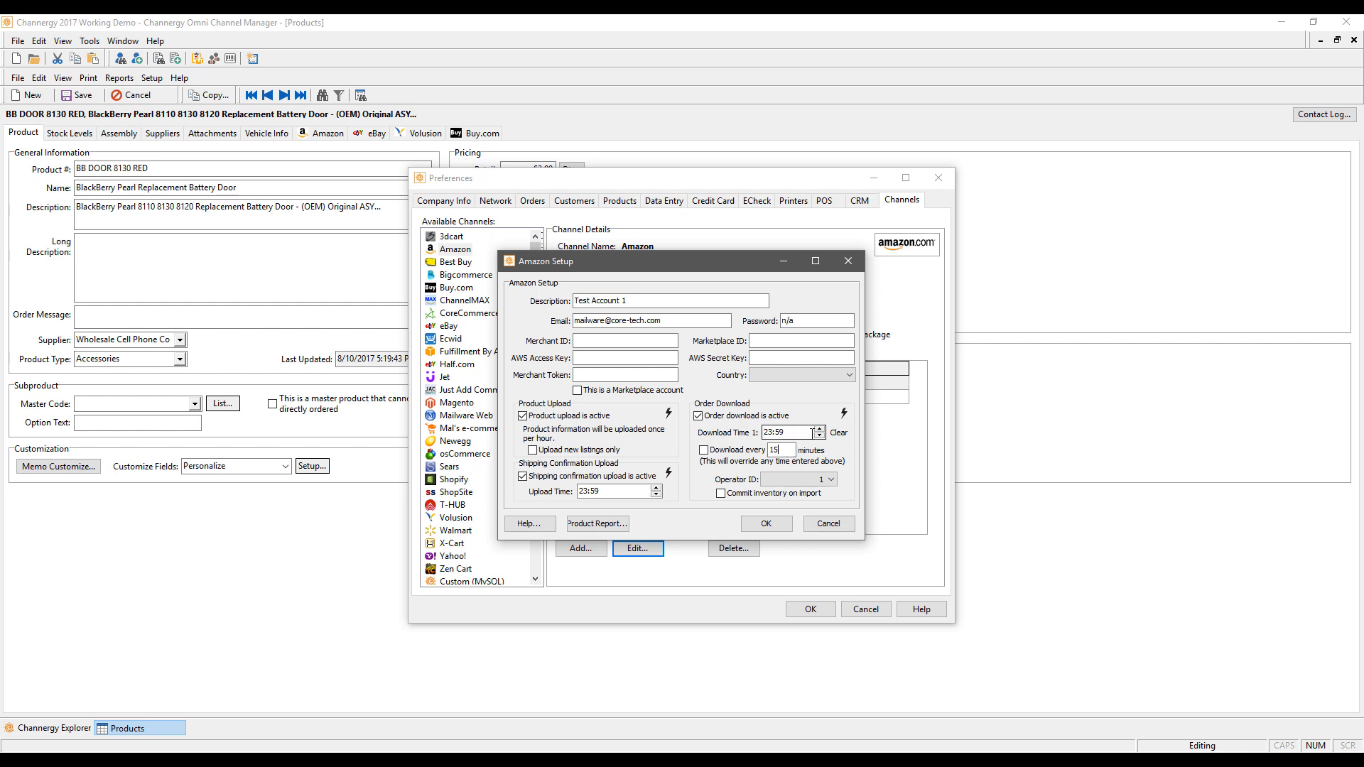
left_click(831, 481)
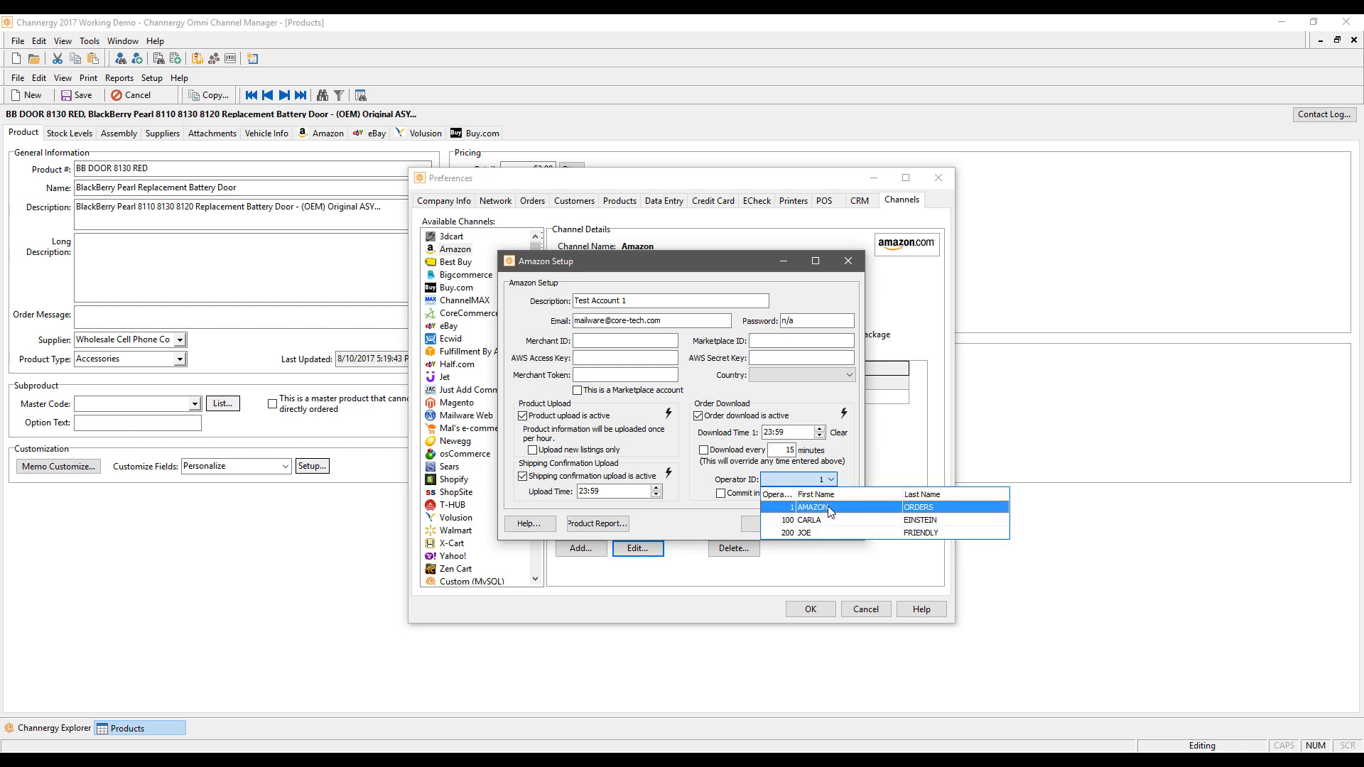
left_click(828, 507)
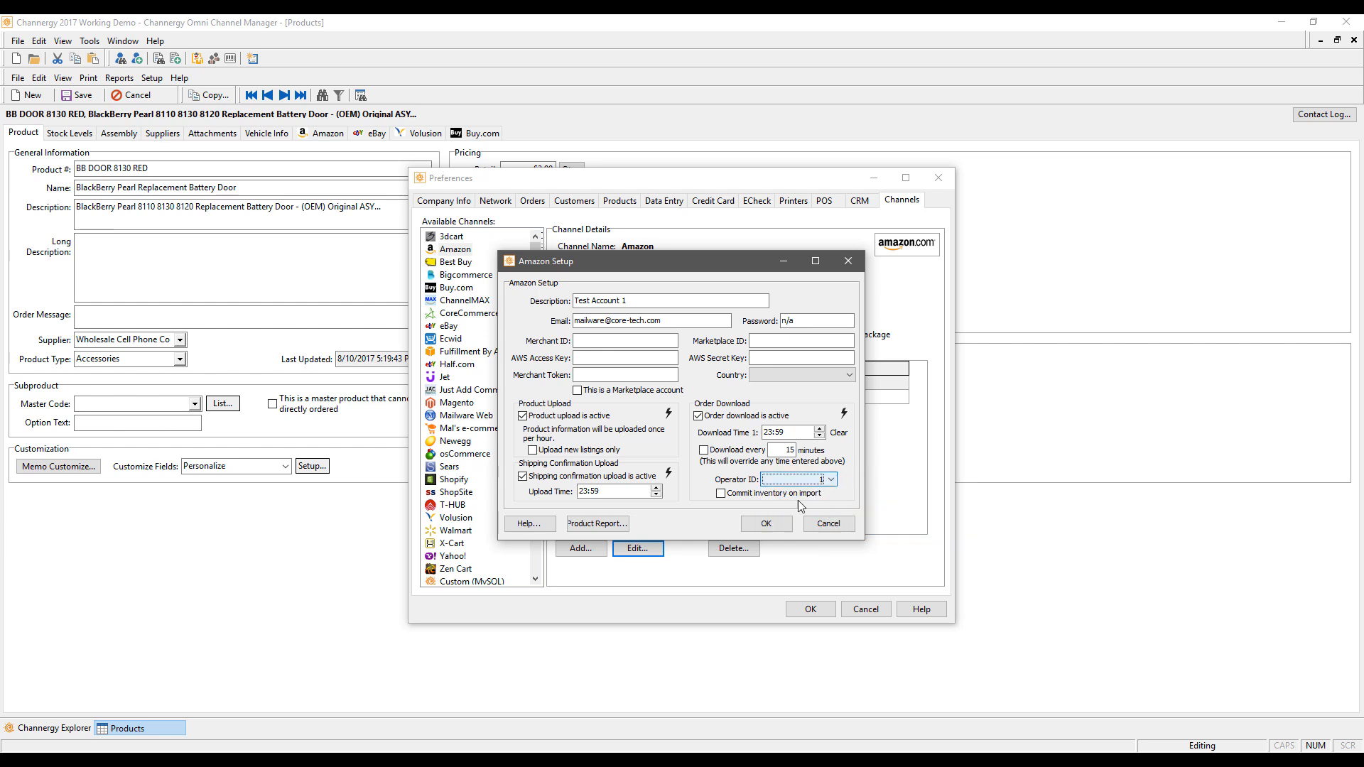
left_click(732, 499)
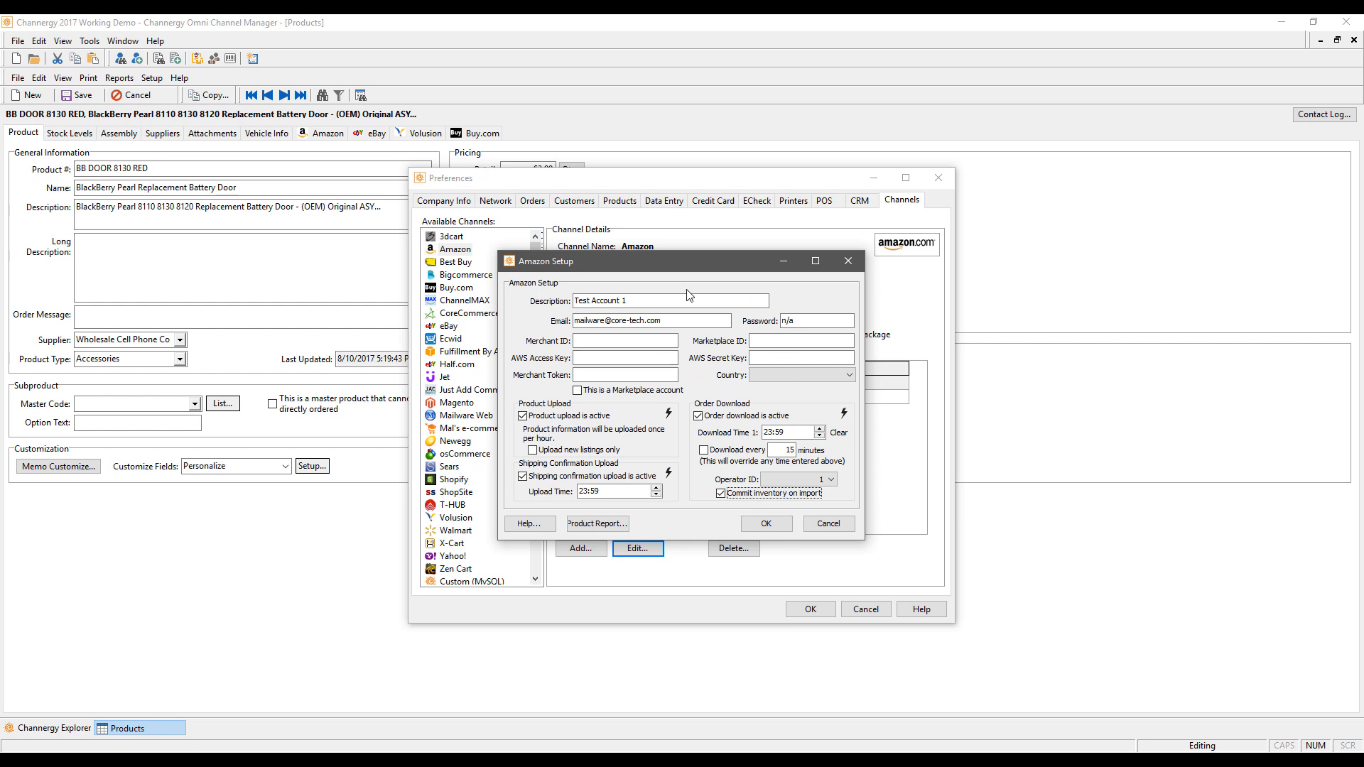
left_click(827, 523)
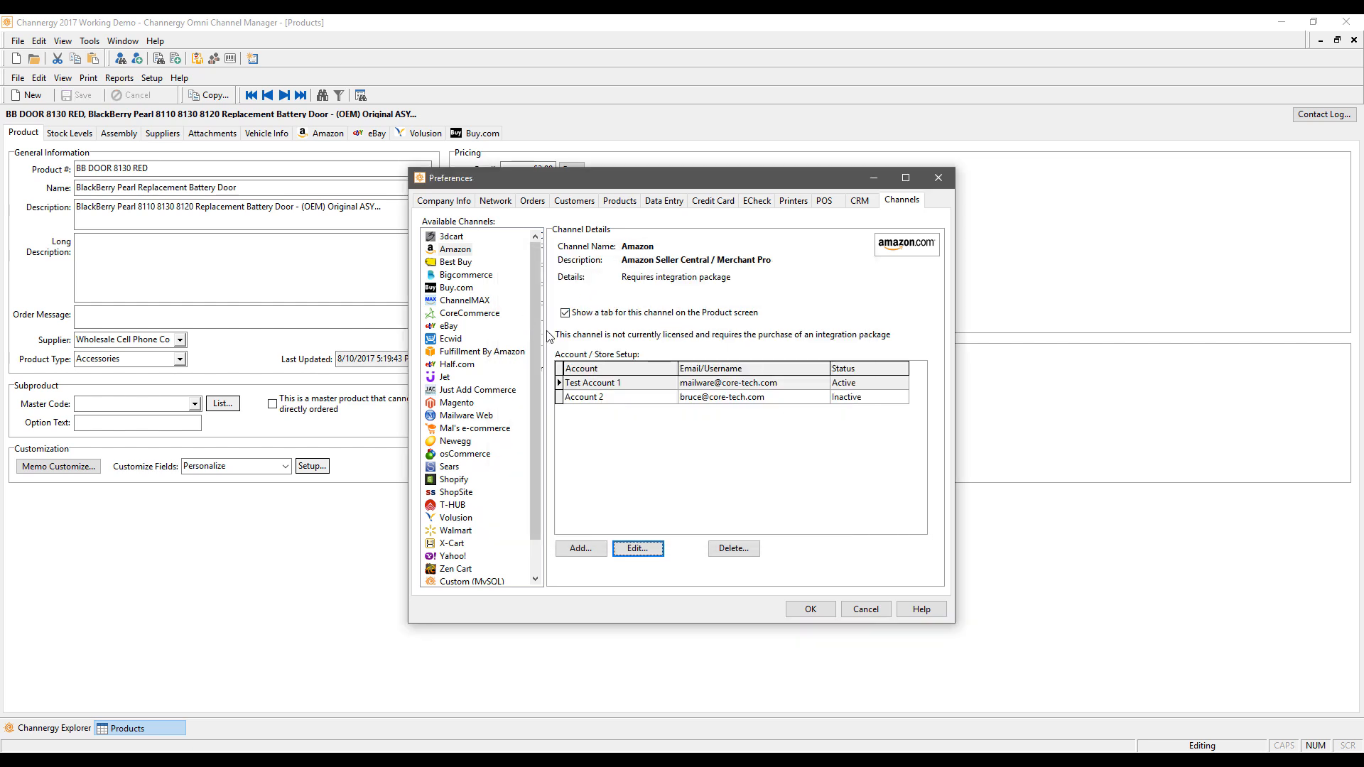
left_click(938, 177)
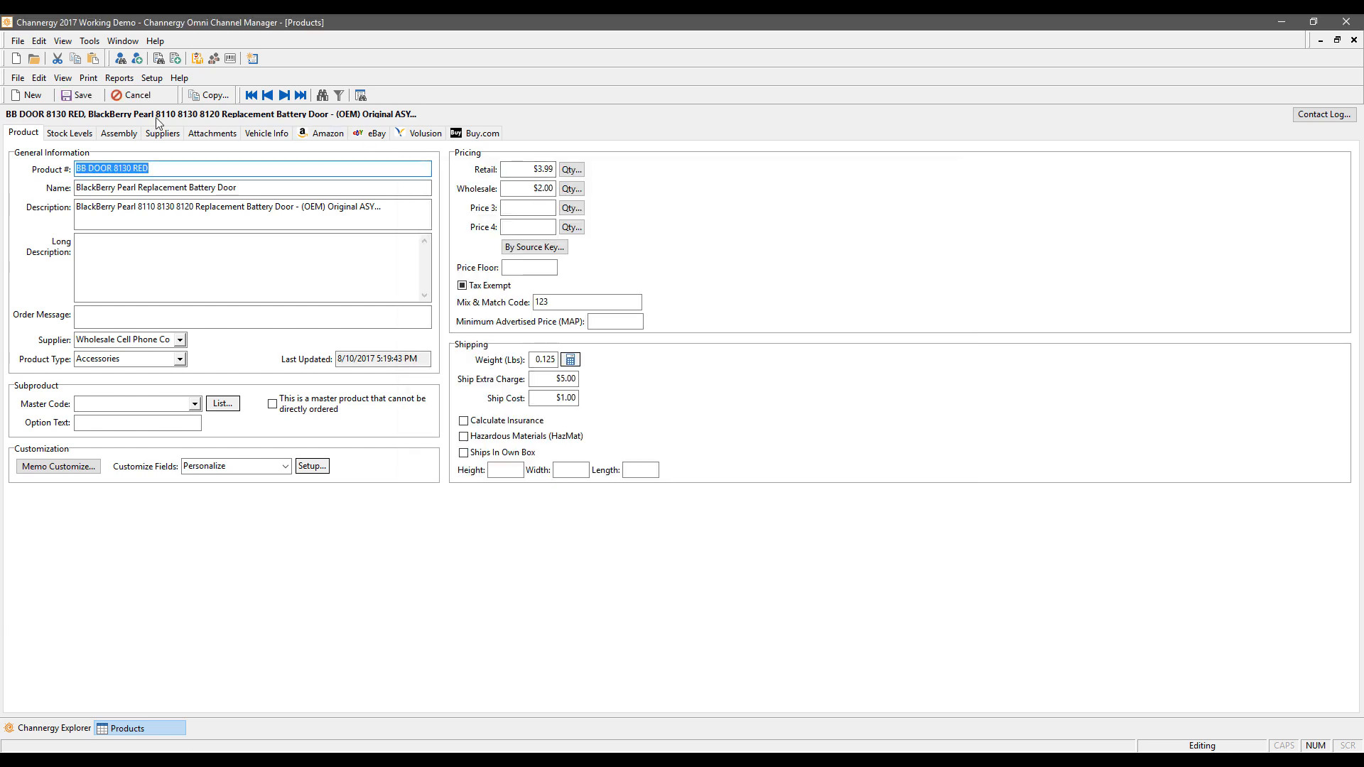
Step: Show the BB DOOR 8130 RED Amazon listings and start editing the listing's ASIN
left_click(330, 139)
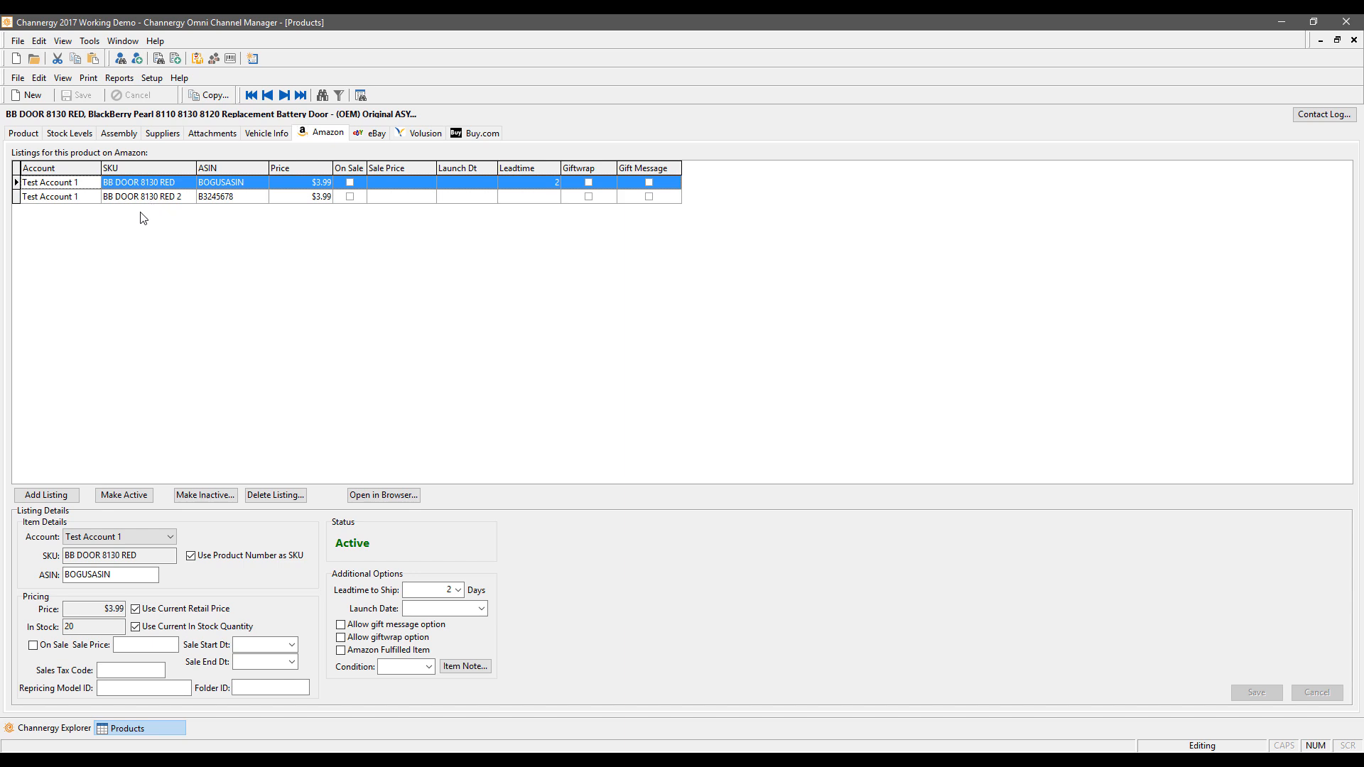
left_click(124, 581)
Step: Add a Test Account 1 listing with SKU BB DOOR 8130 RED123 and ASIN B2234211
left_click(70, 501)
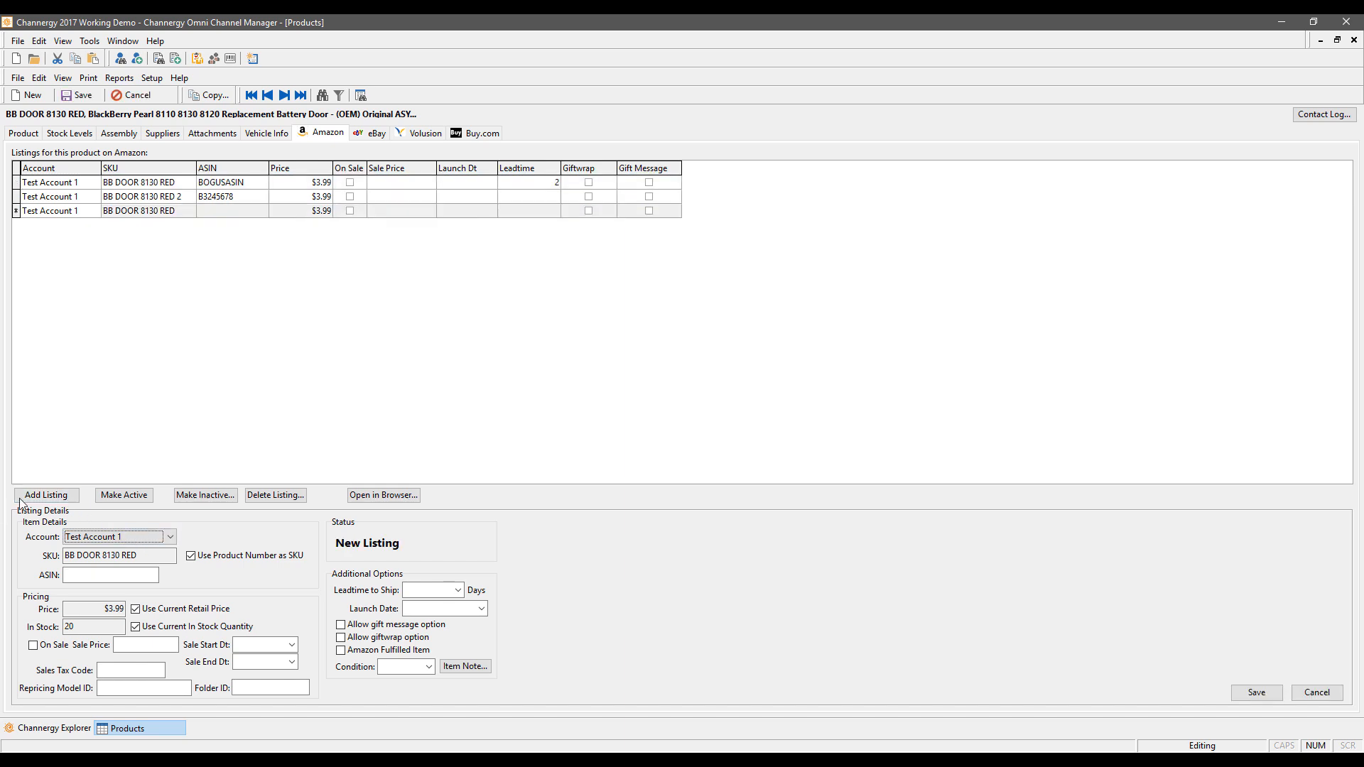
left_click(171, 537)
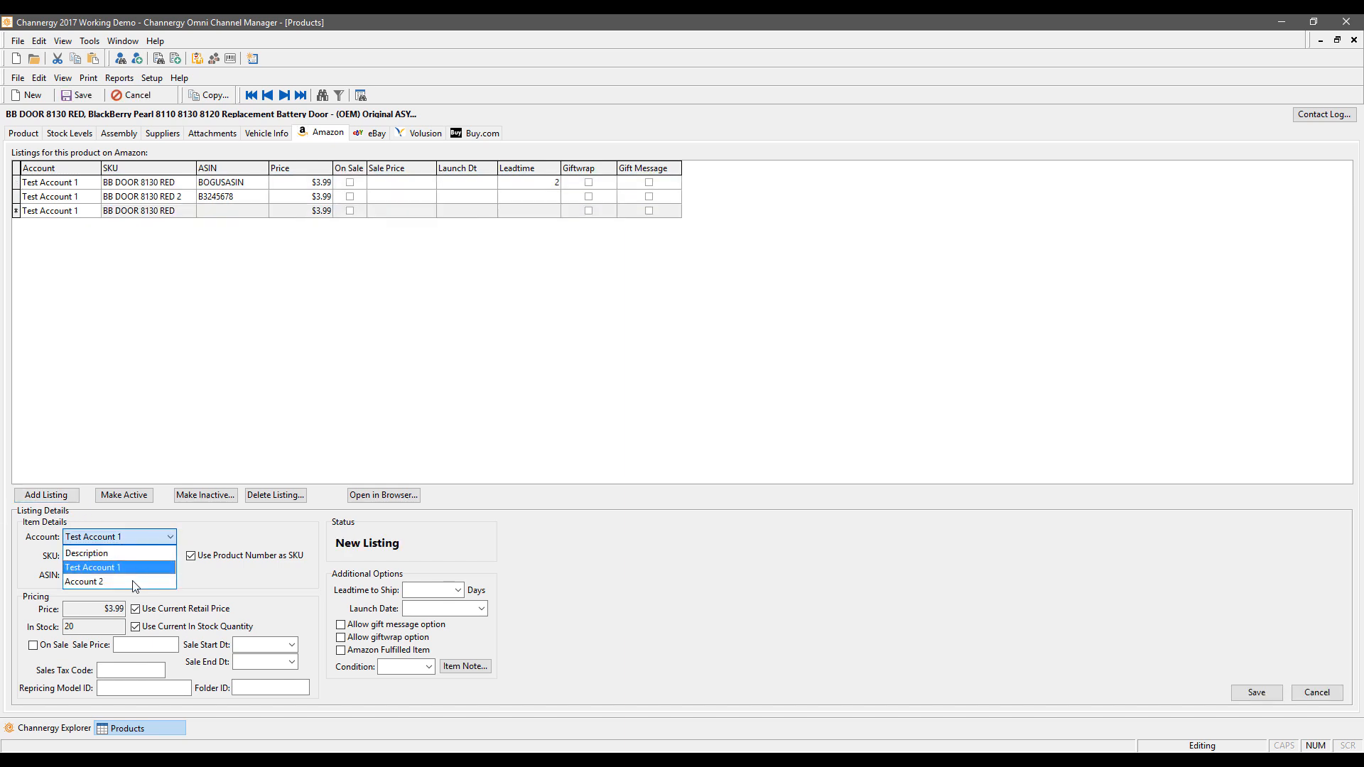
left_click(137, 568)
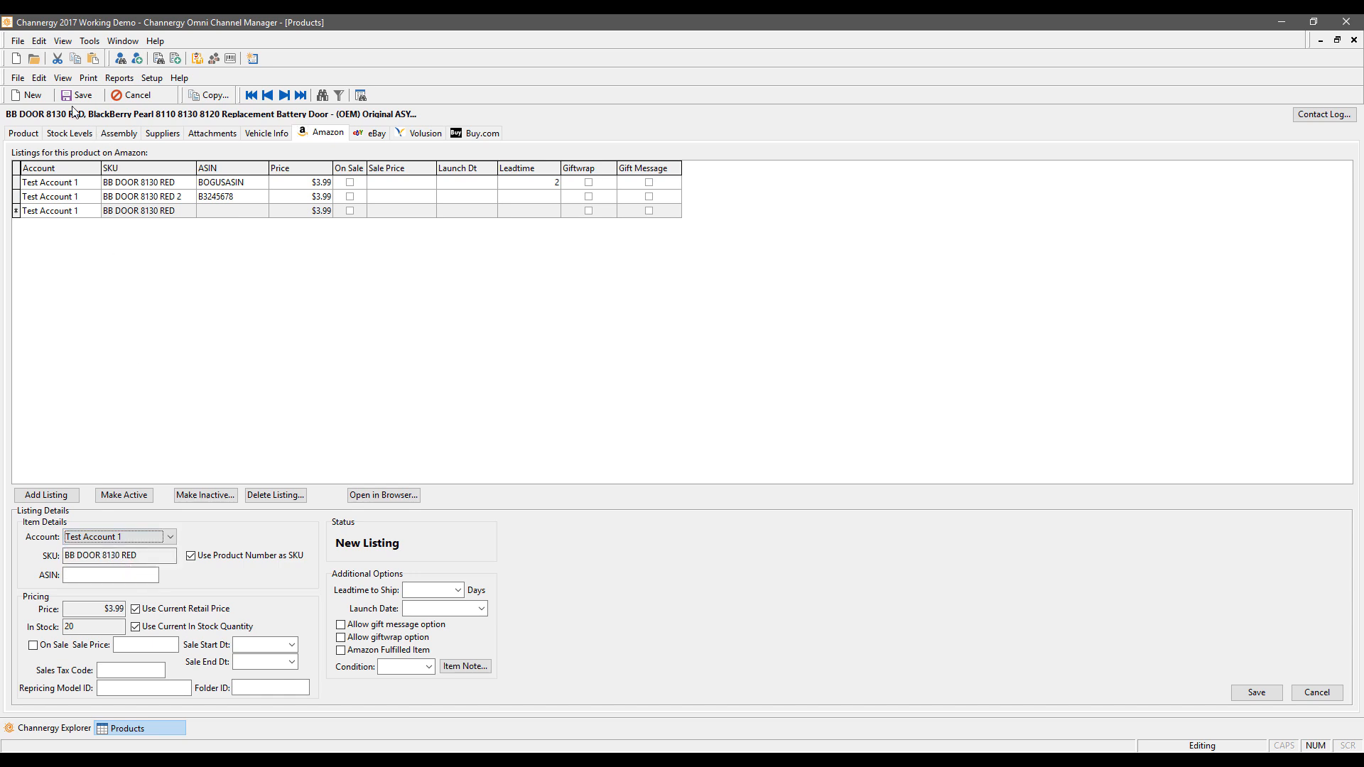
left_click(190, 556)
left_click(153, 561)
left_click(154, 561)
type("1")
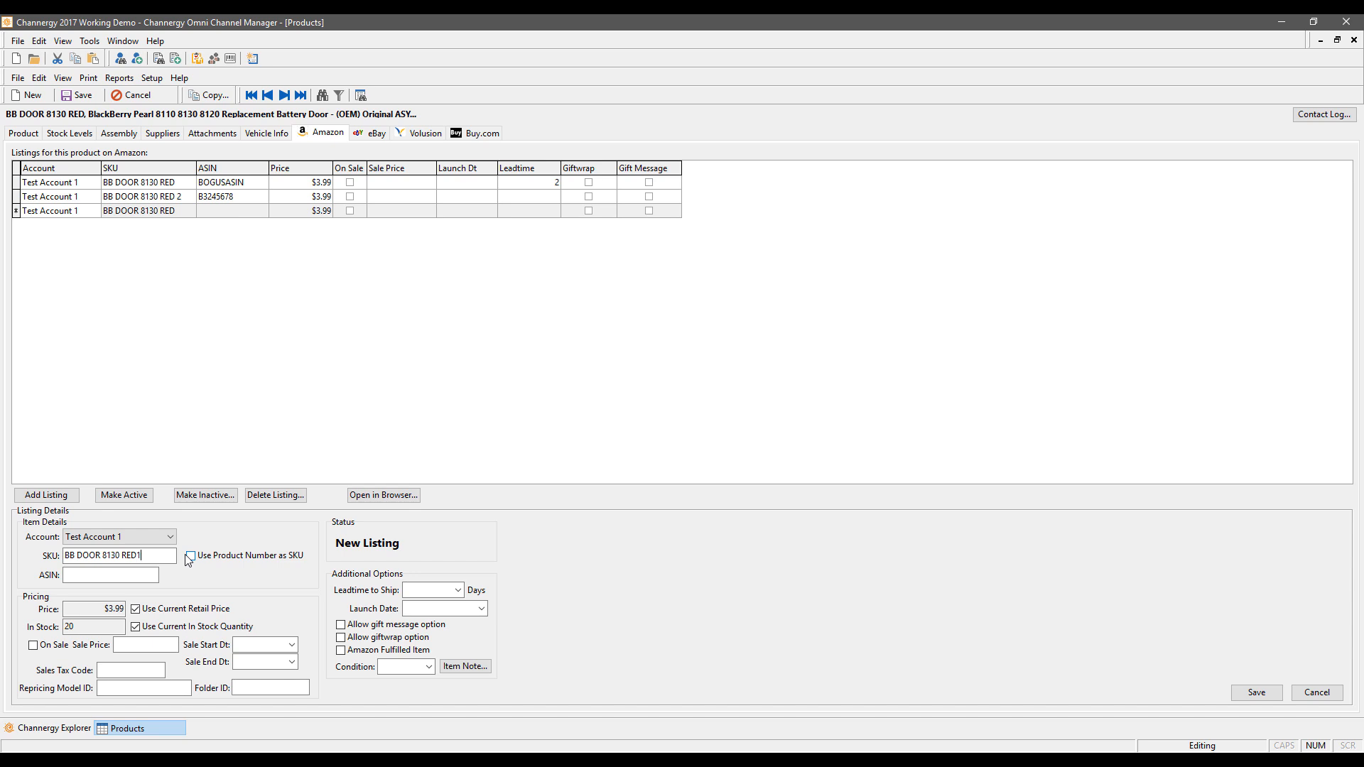
type("23")
left_click(126, 573)
type("B2234211")
Step: Switch between the General and Amazon views to recheck the new listing's ASIN
left_click(23, 132)
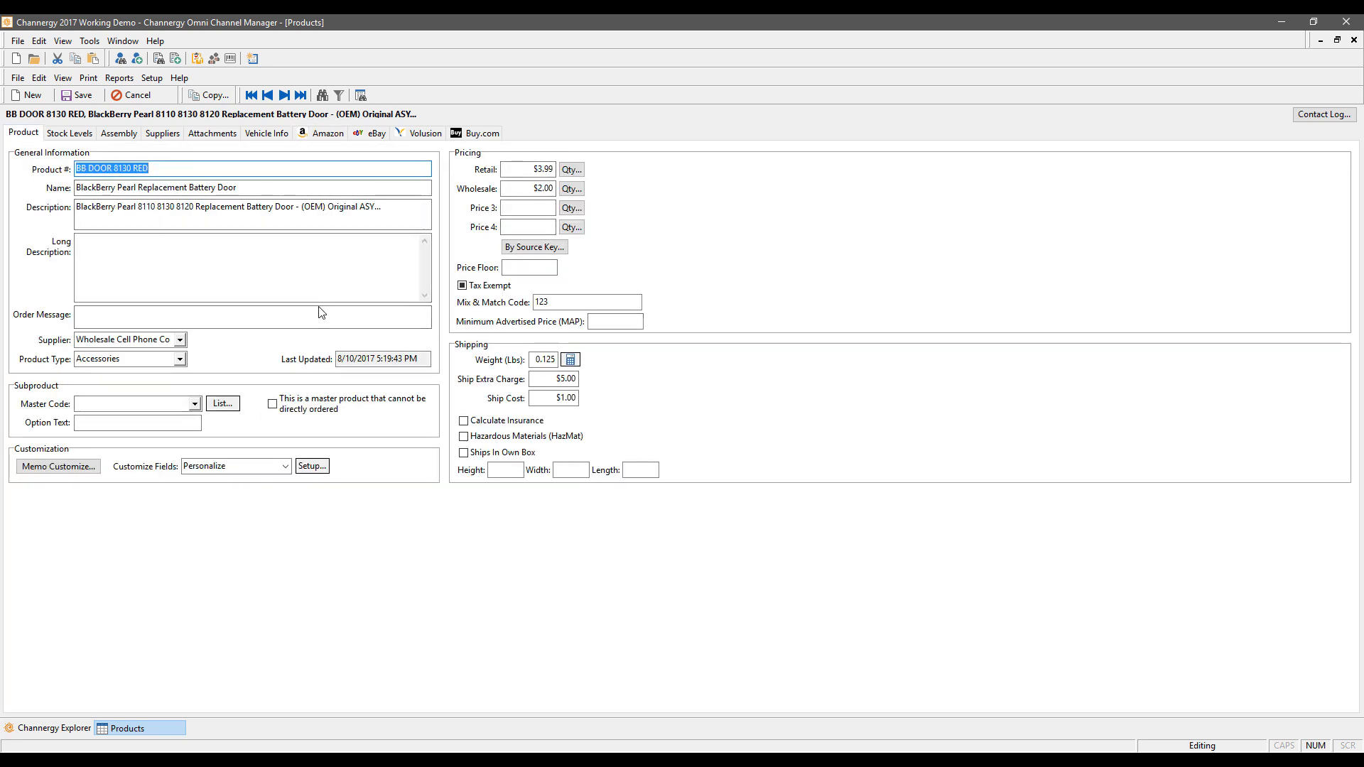
left_click(323, 133)
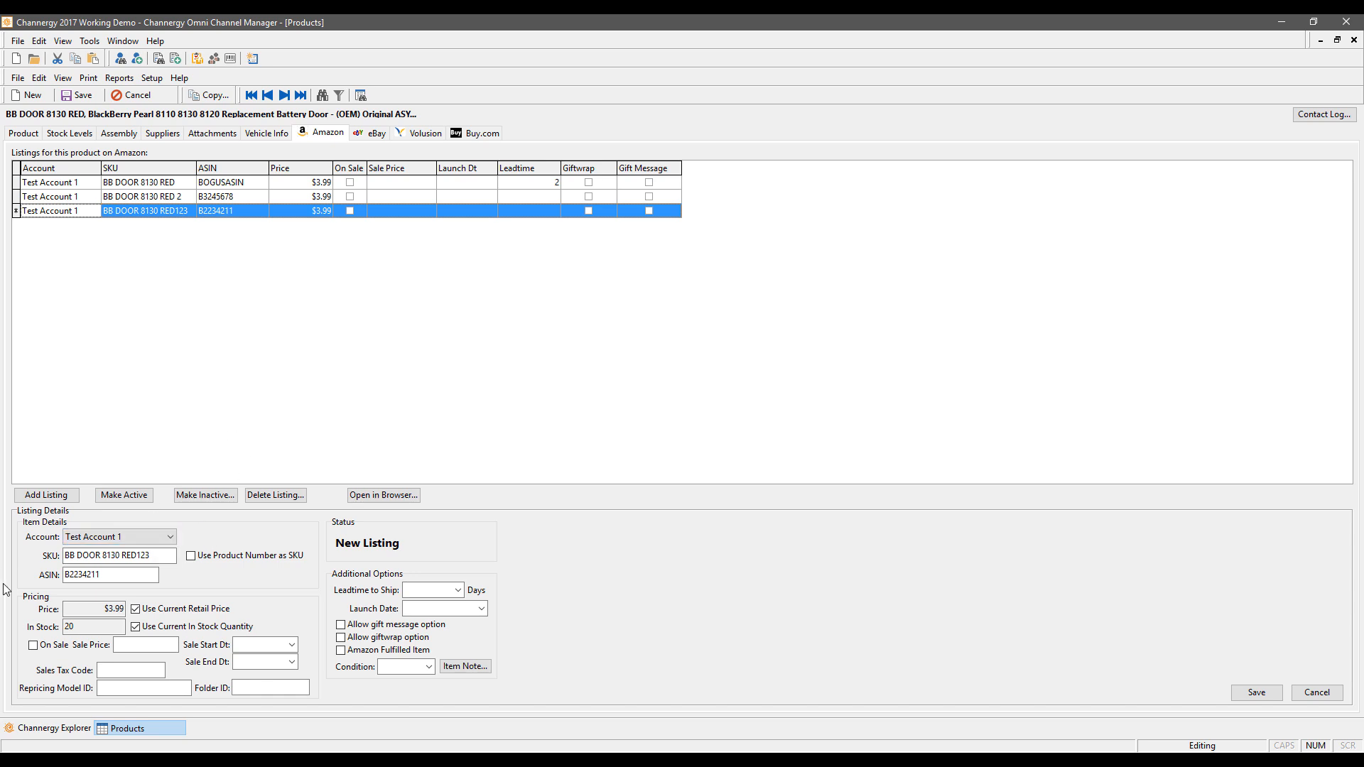
left_click(68, 575)
left_click(24, 135)
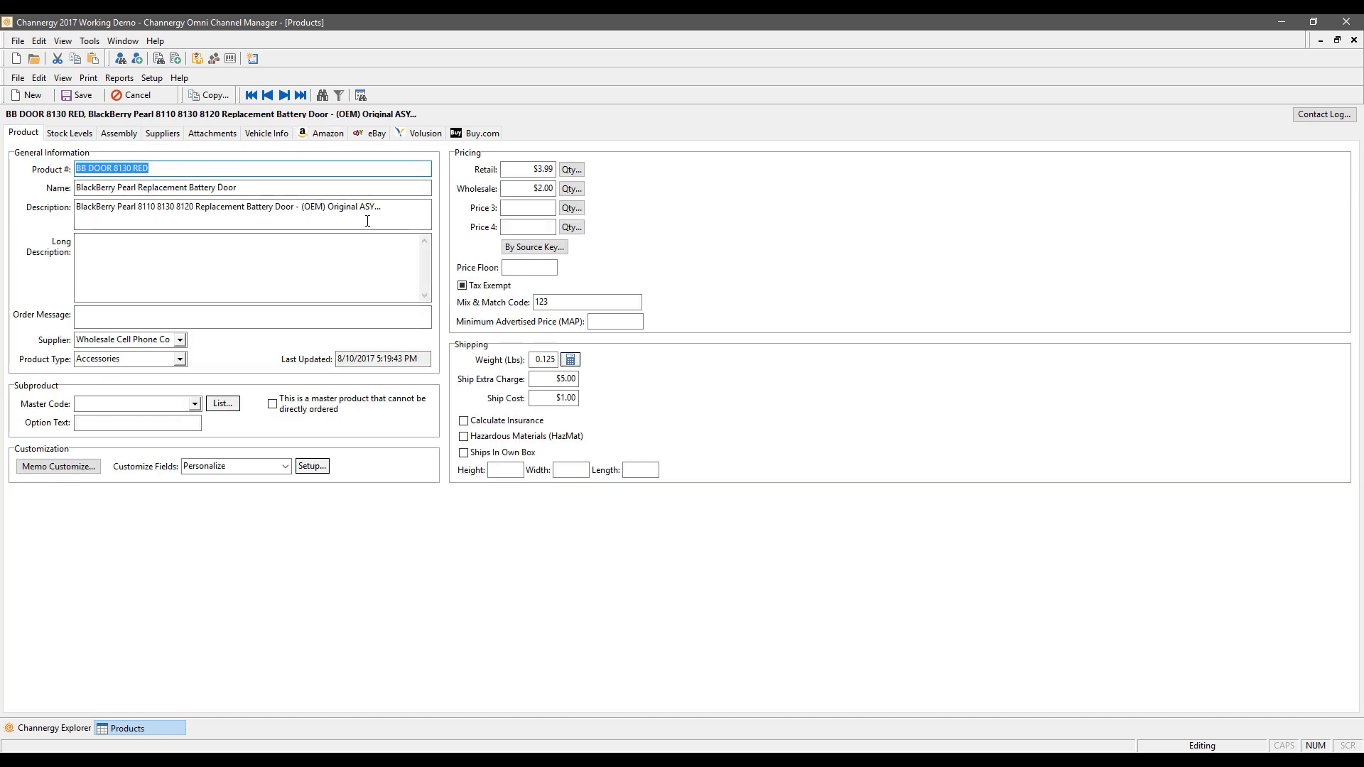
left_click(321, 134)
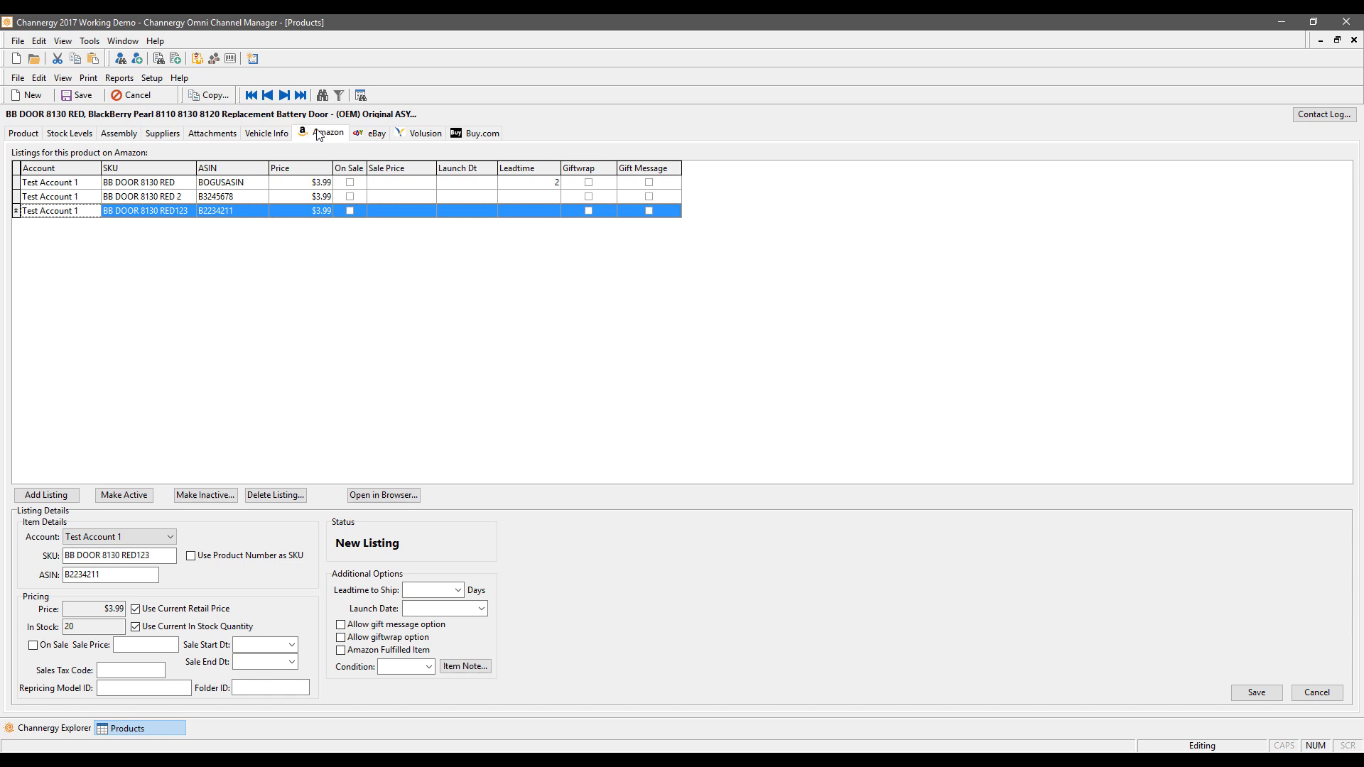
Step: Give the new listing a custom price of $3.50 and repricing model ID 123456
left_click(135, 610)
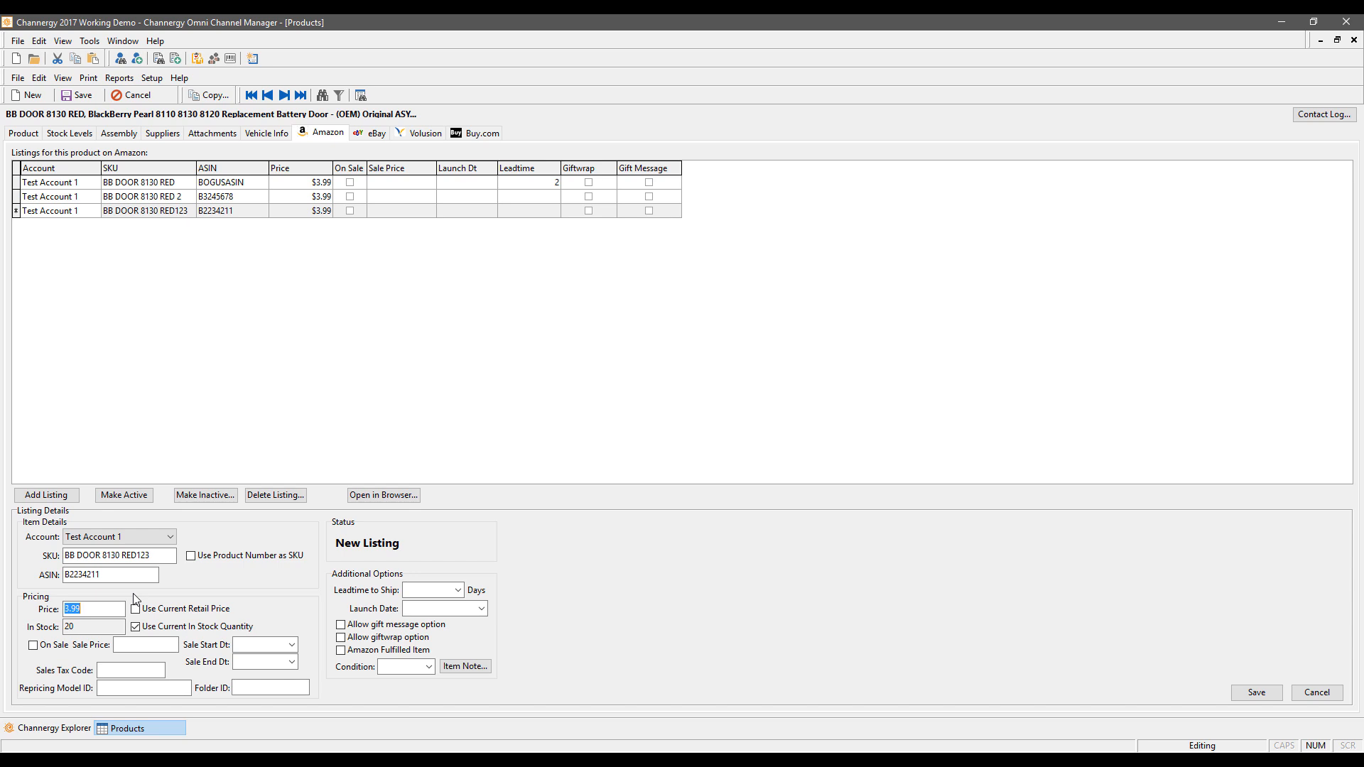
type("3.50")
left_click(145, 687)
type("123456")
left_click_drag(156, 690, 3, 681)
key("Delete")
type("123456")
Step: Try a custom stock quantity of 15, then revert to the current in-stock quantity
left_click(145, 629)
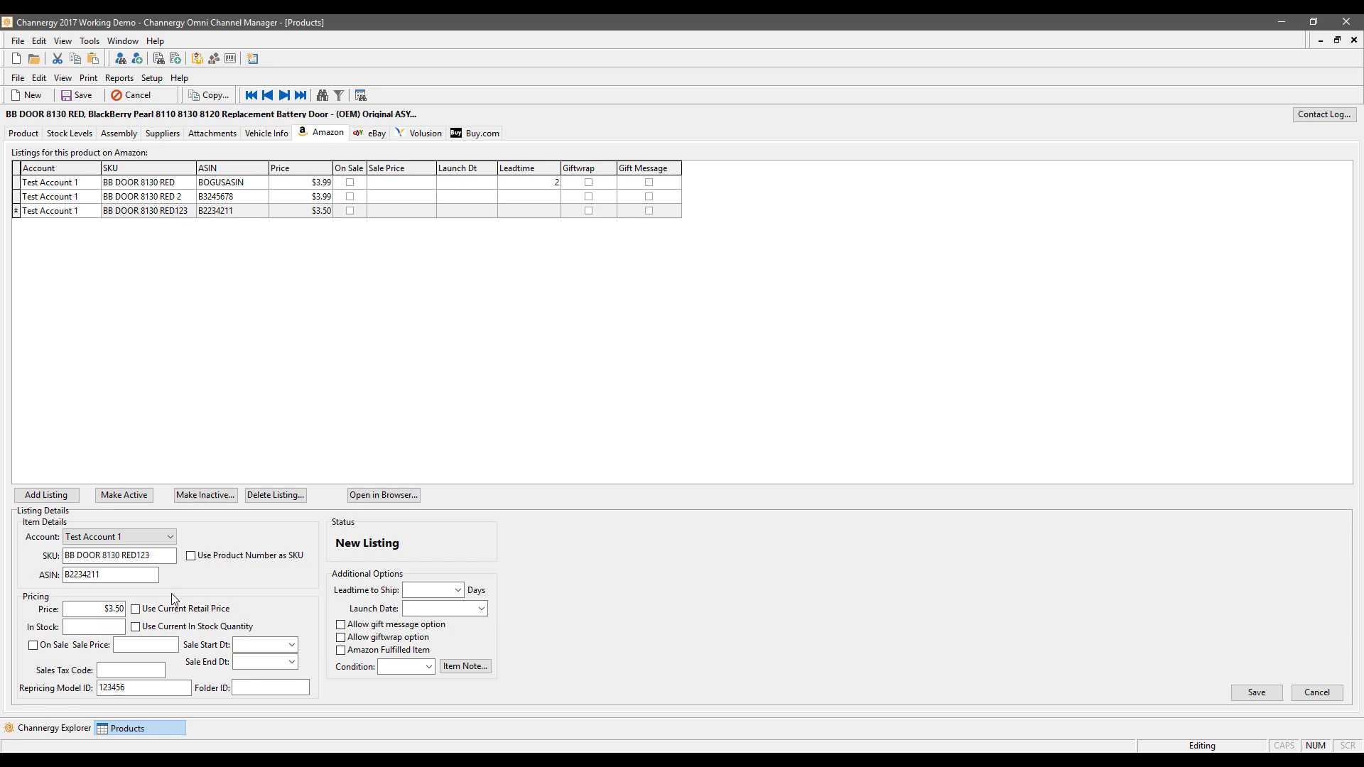
type("15")
left_click(135, 627)
Step: Mark the listing on sale, launching 8/17/2017, Amazon-fulfilled with gift message and gift wrap allowed
left_click(33, 645)
left_click(457, 590)
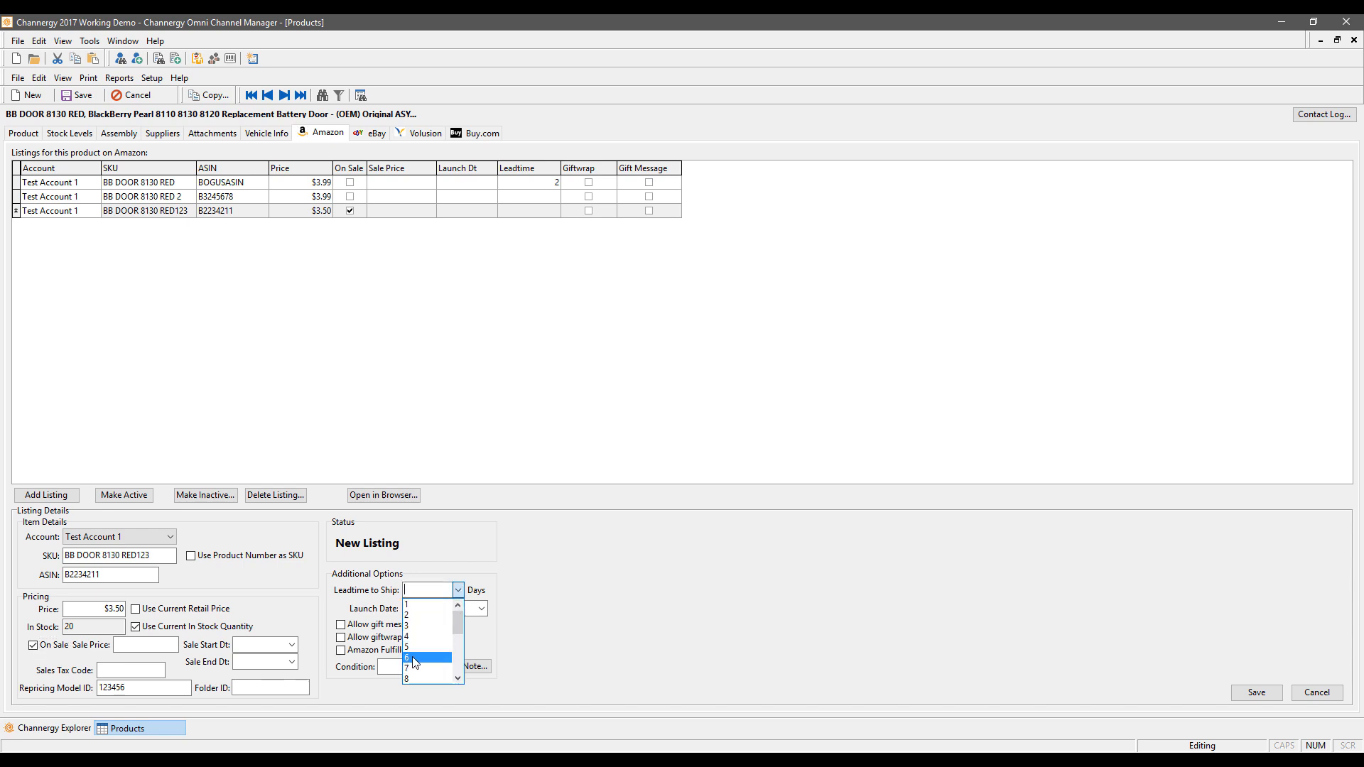
scroll(420, 646, "down", 4)
left_click(638, 573)
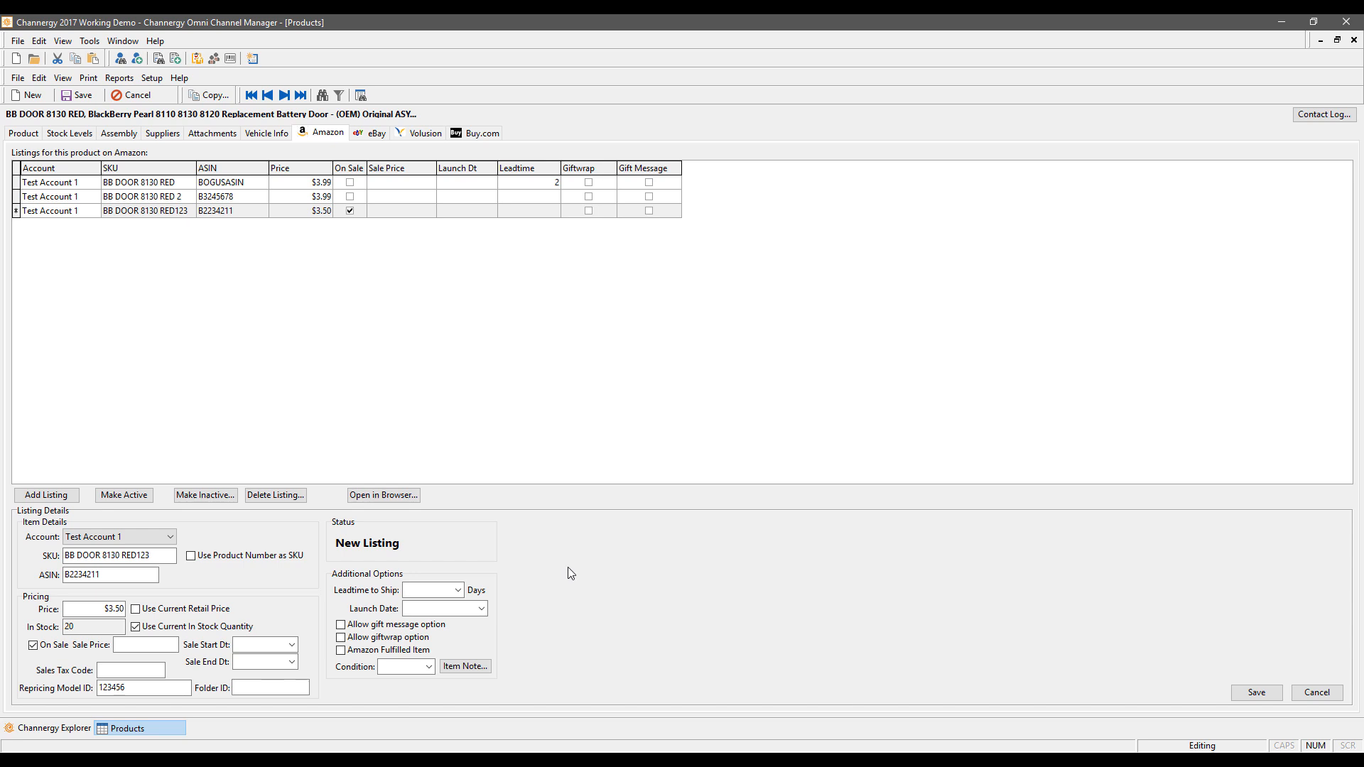
left_click(482, 609)
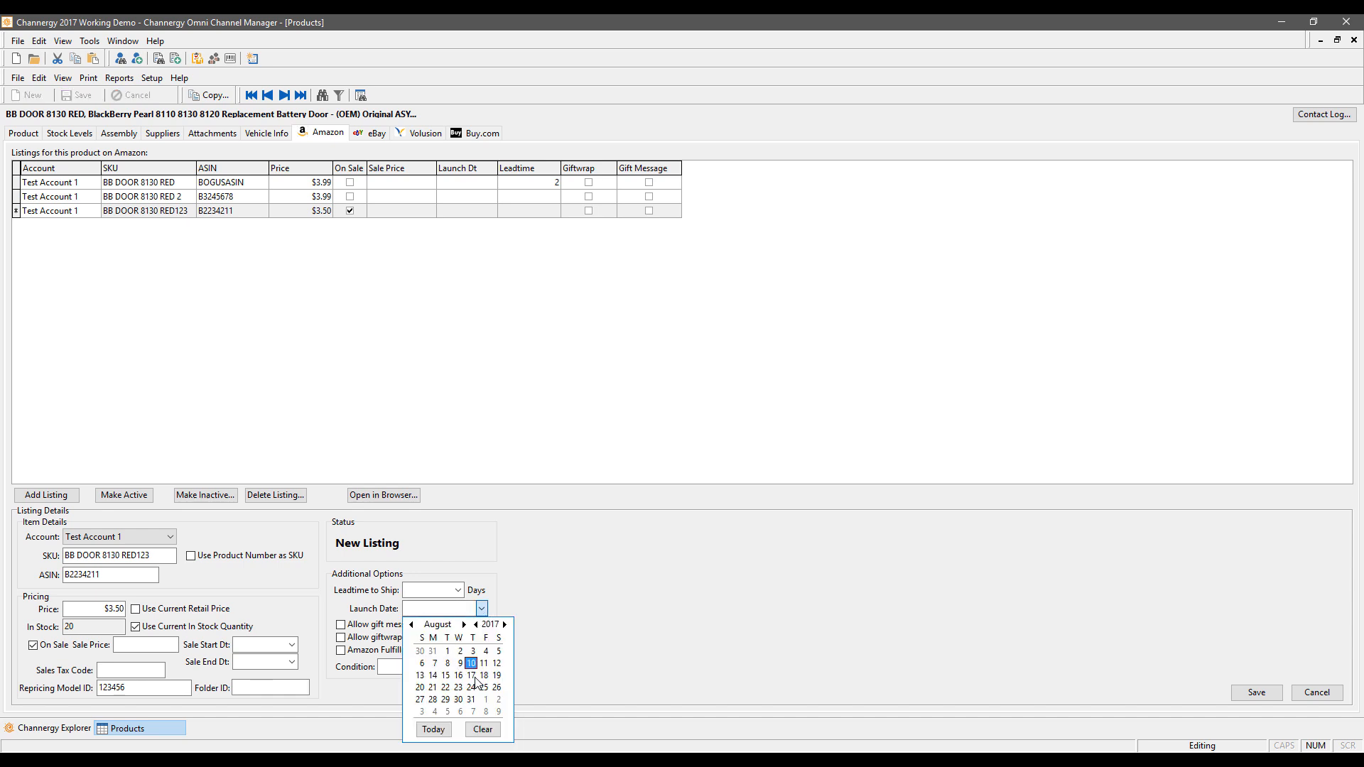
left_click(471, 675)
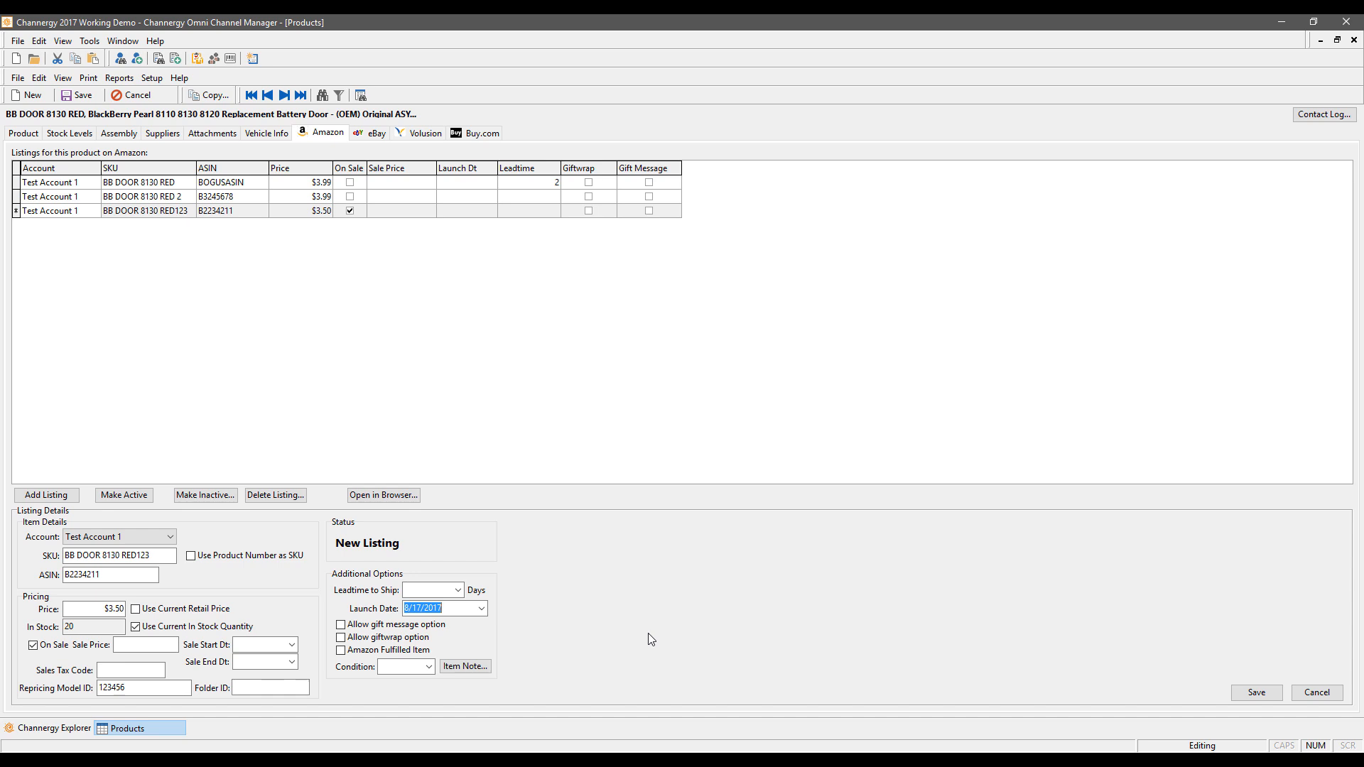
left_click(377, 625)
left_click(374, 639)
left_click(363, 648)
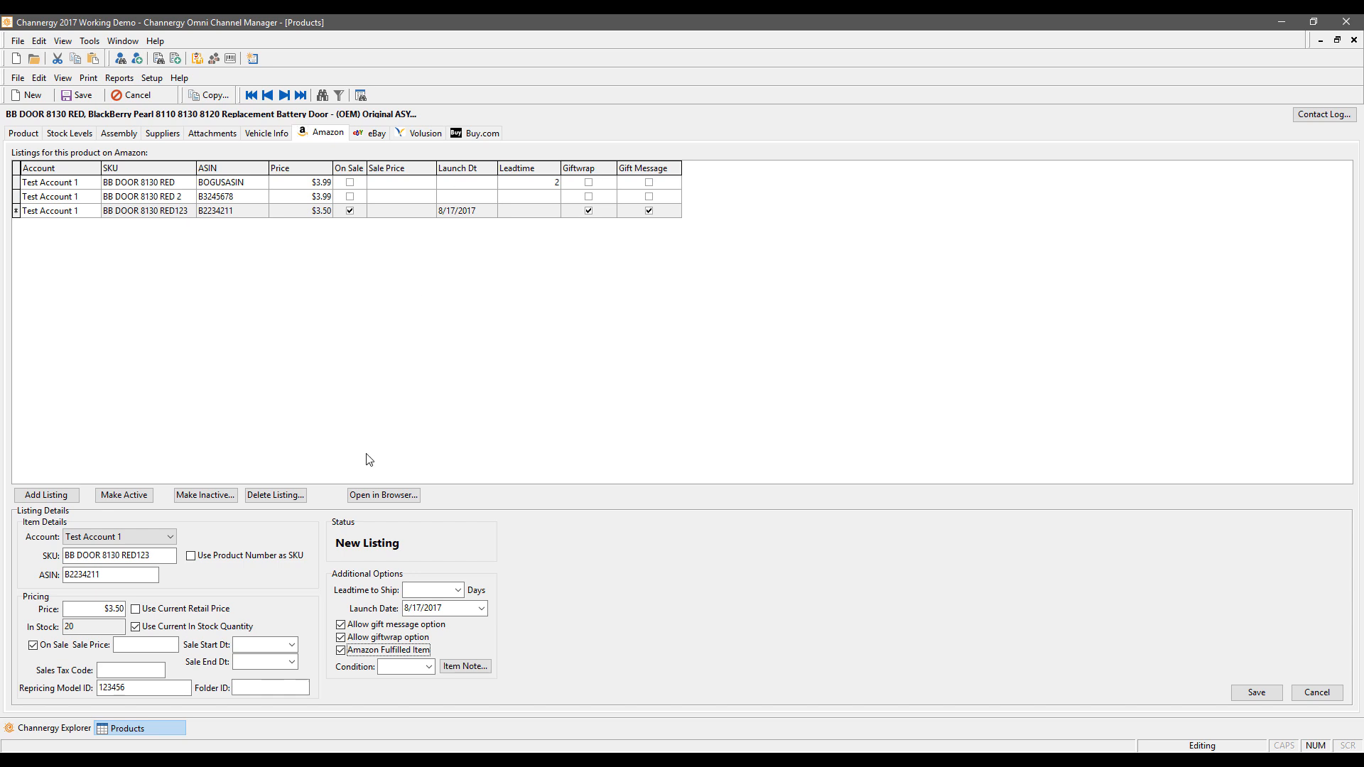
Step: Set the listing condition to 6, leave the item note unchanged, and save the listing
left_click(428, 666)
left_click(405, 631)
left_click(466, 666)
left_click(774, 488)
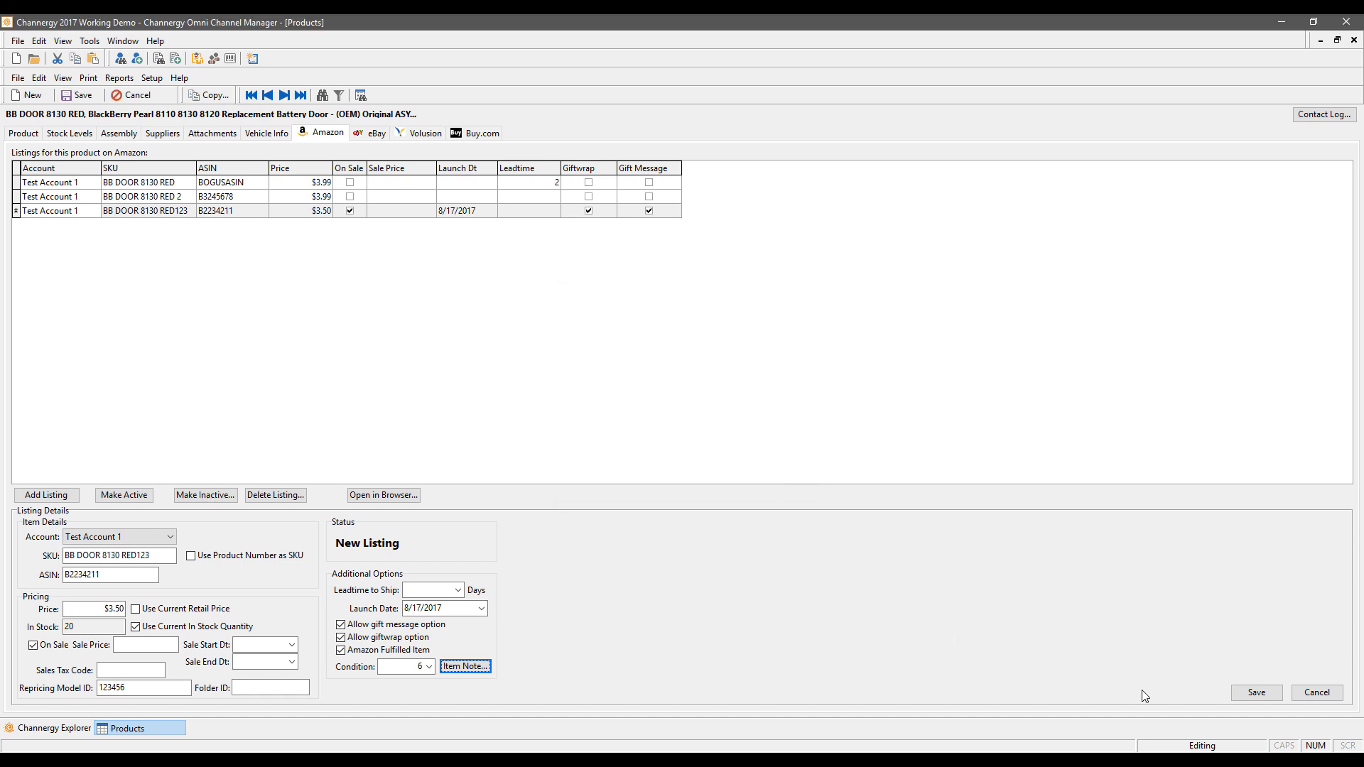
left_click(1253, 692)
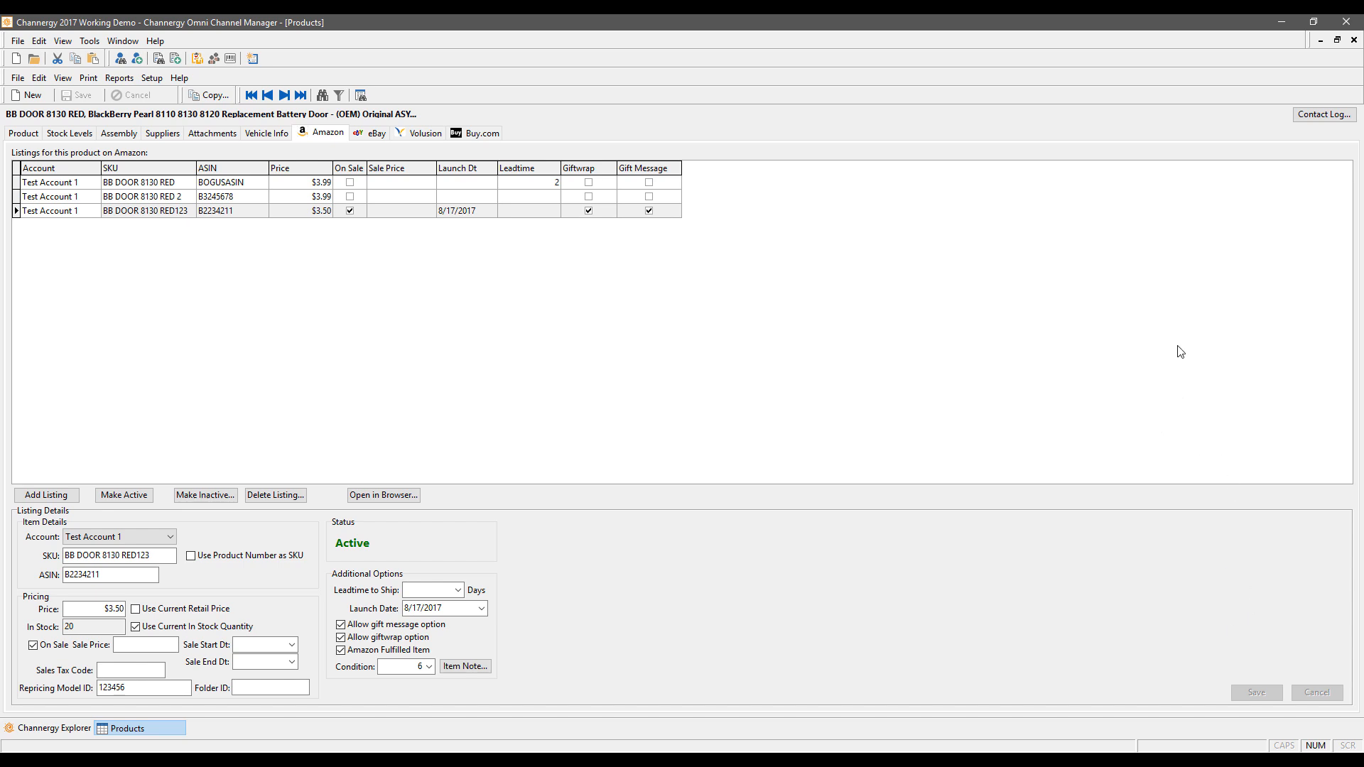
Step: Close the product record and create a new blank purchase order in Purchase Orders
left_click(1354, 40)
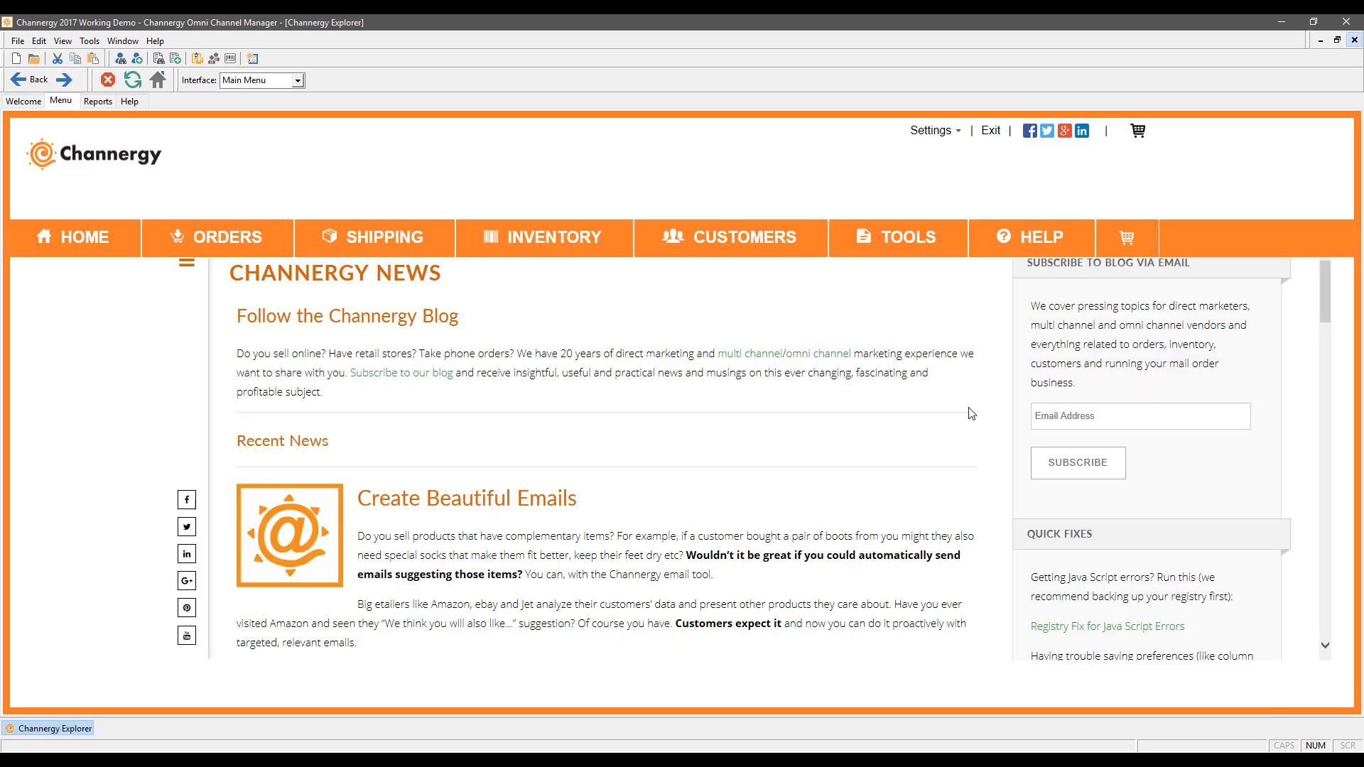
mouse_move(555, 254)
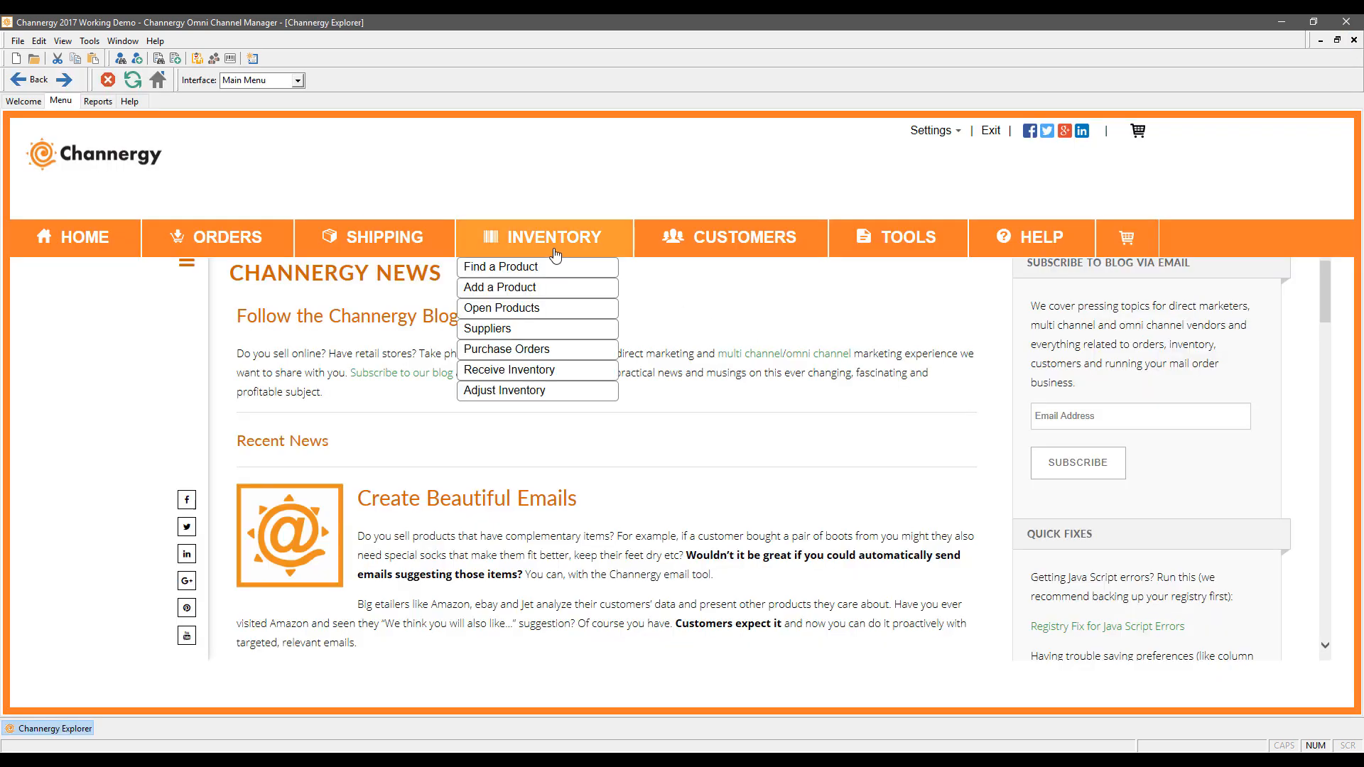
left_click(539, 355)
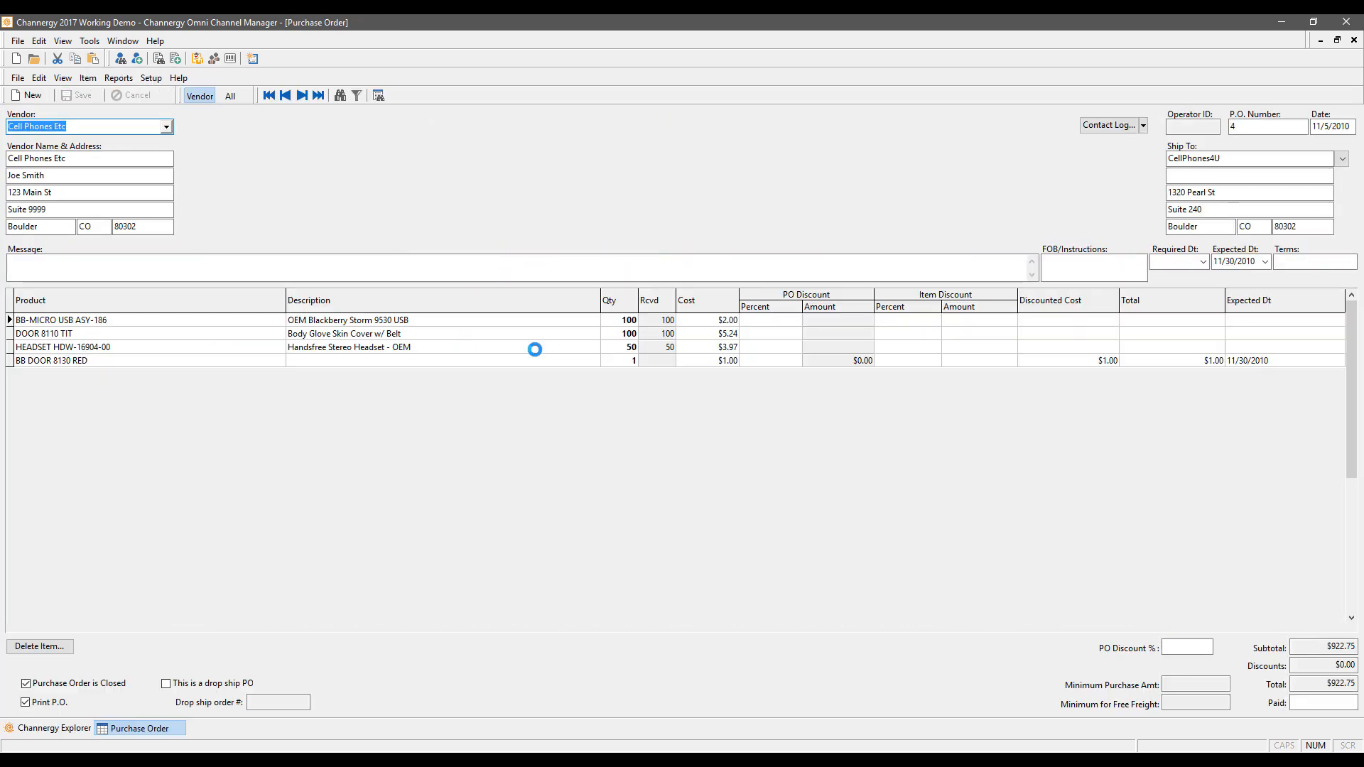
left_click(46, 95)
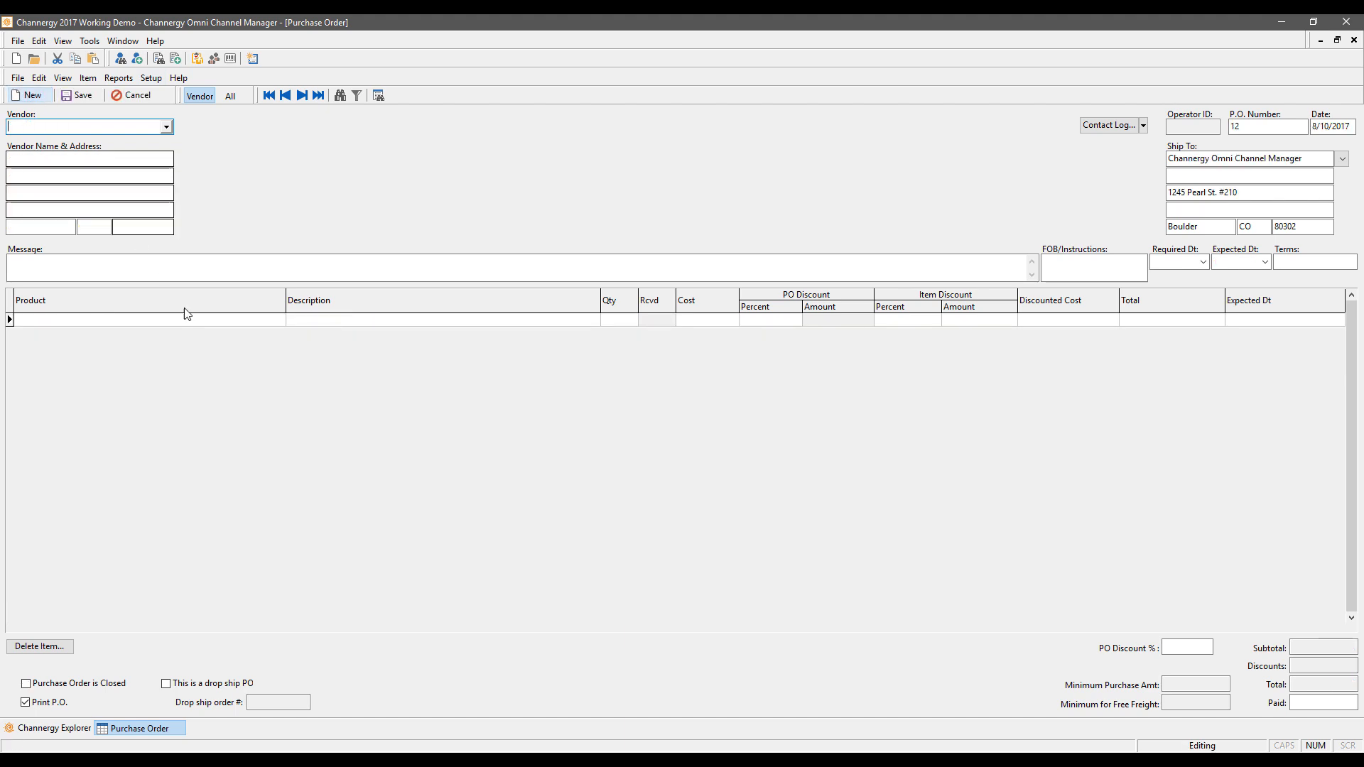
left_click(119, 77)
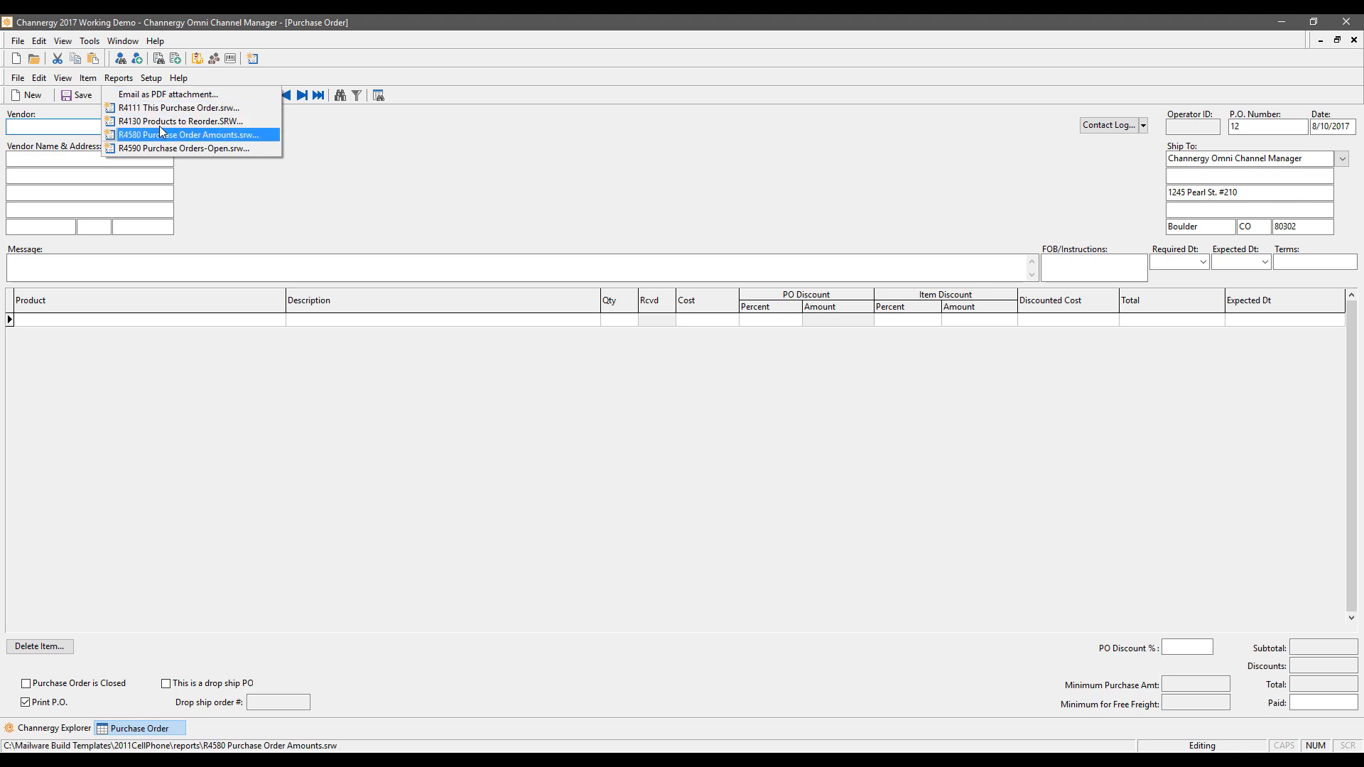
left_click(162, 121)
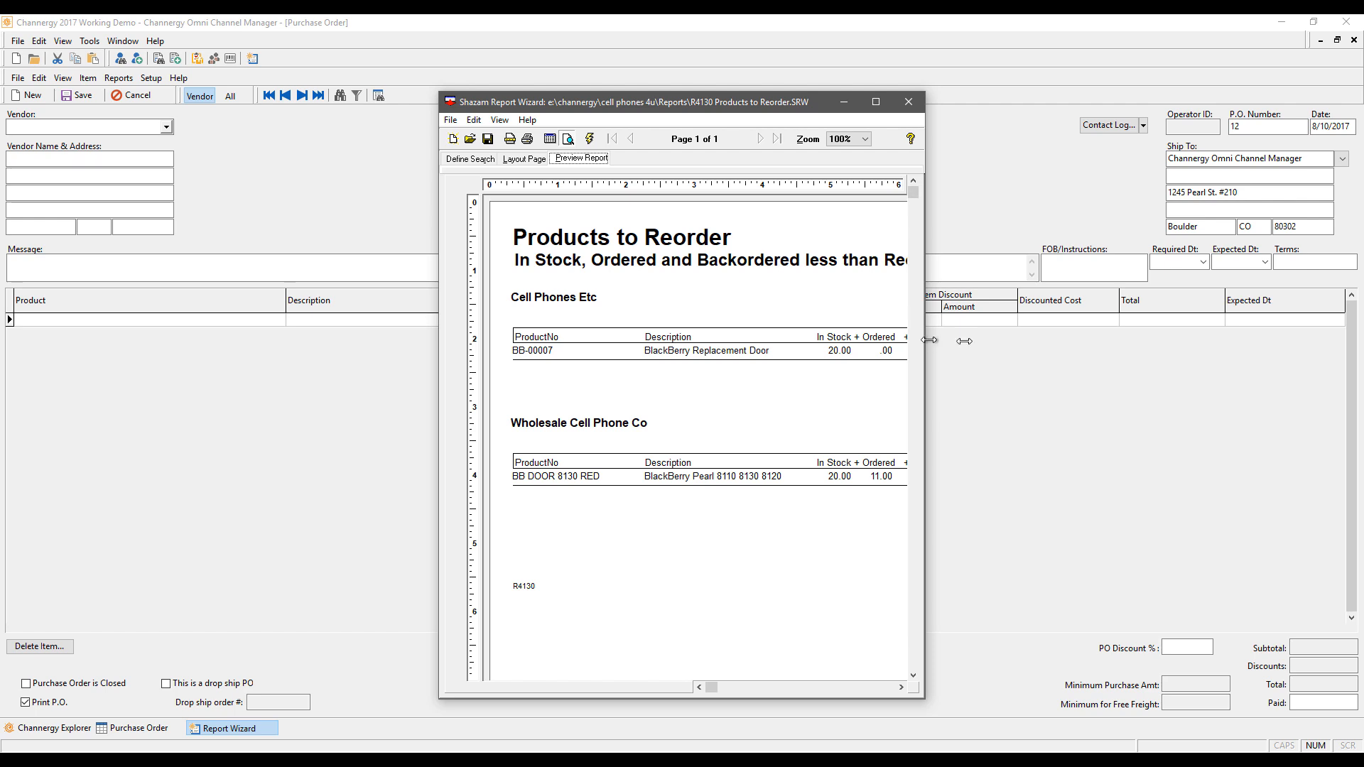
left_click_drag(923, 341, 1303, 346)
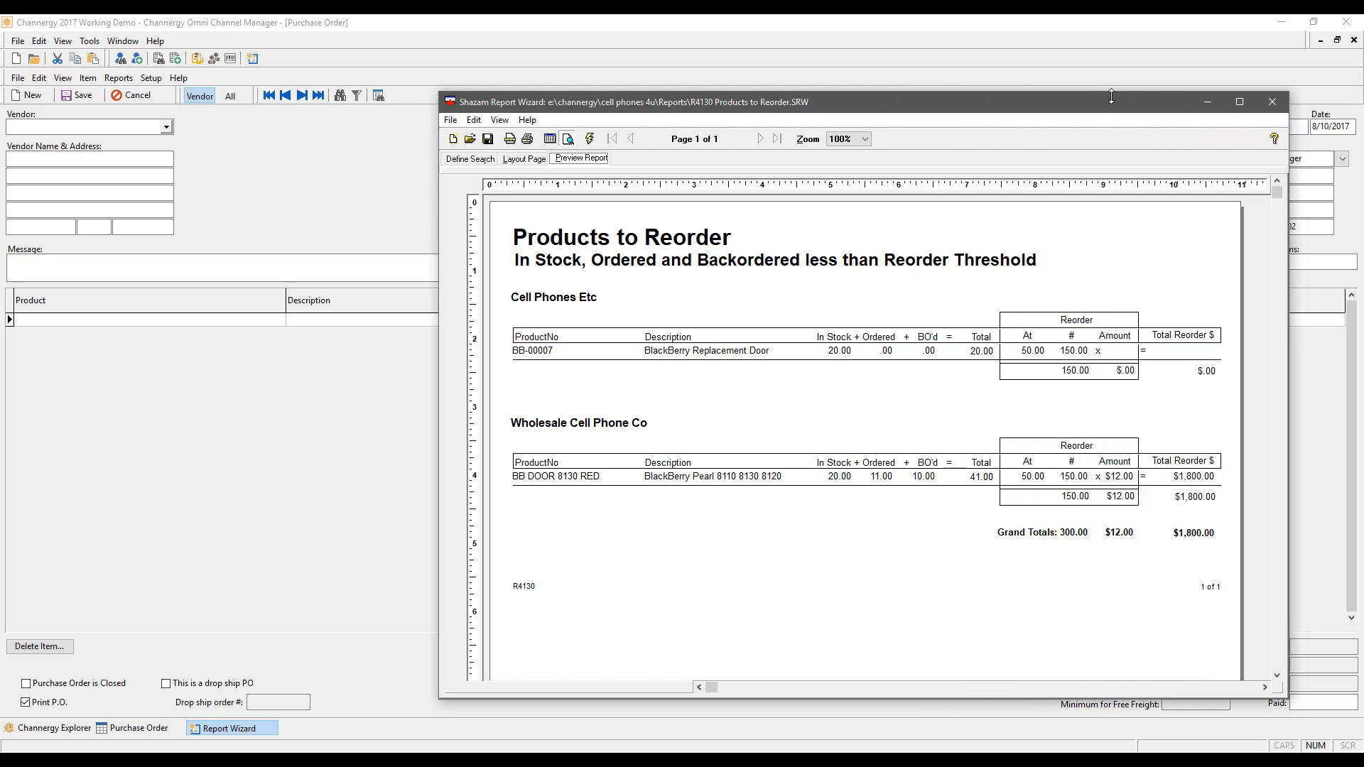
left_click_drag(1111, 96, 898, 93)
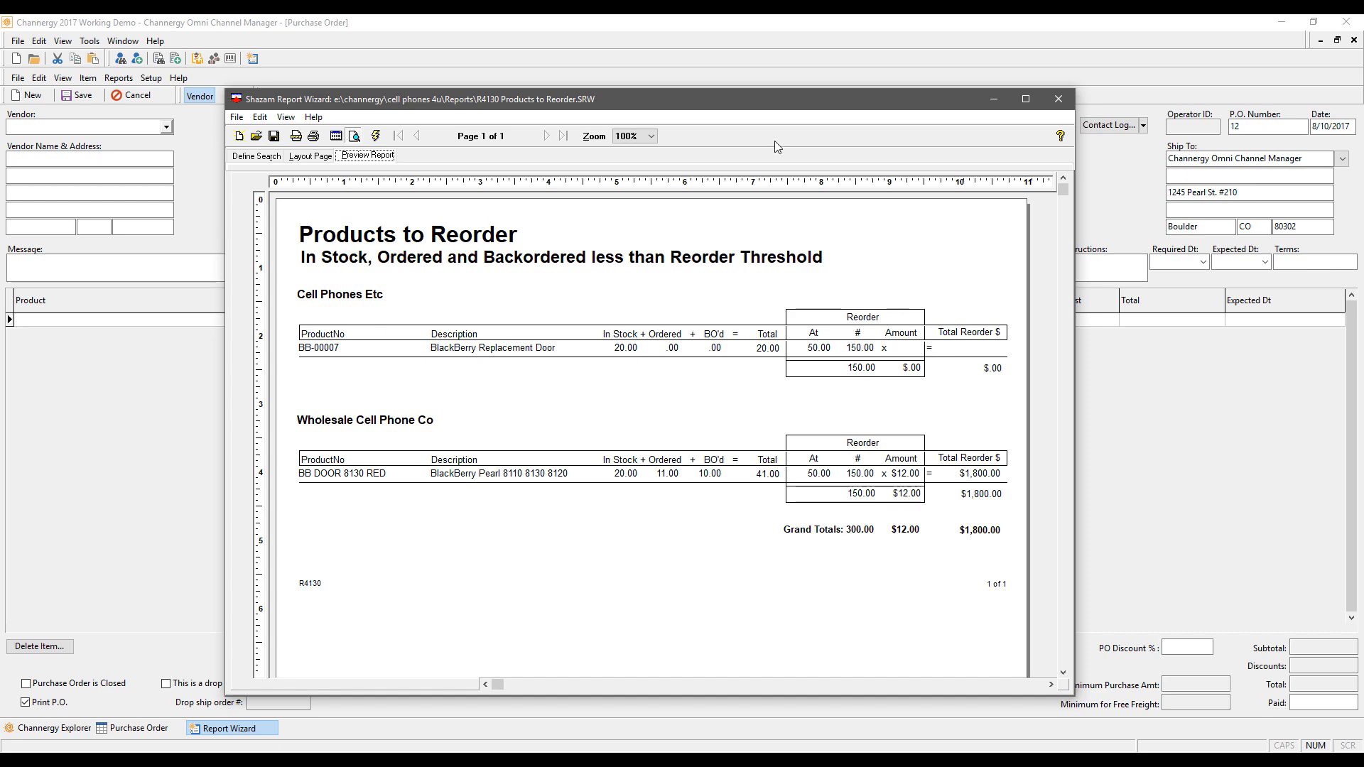
left_click_drag(773, 96, 735, 54)
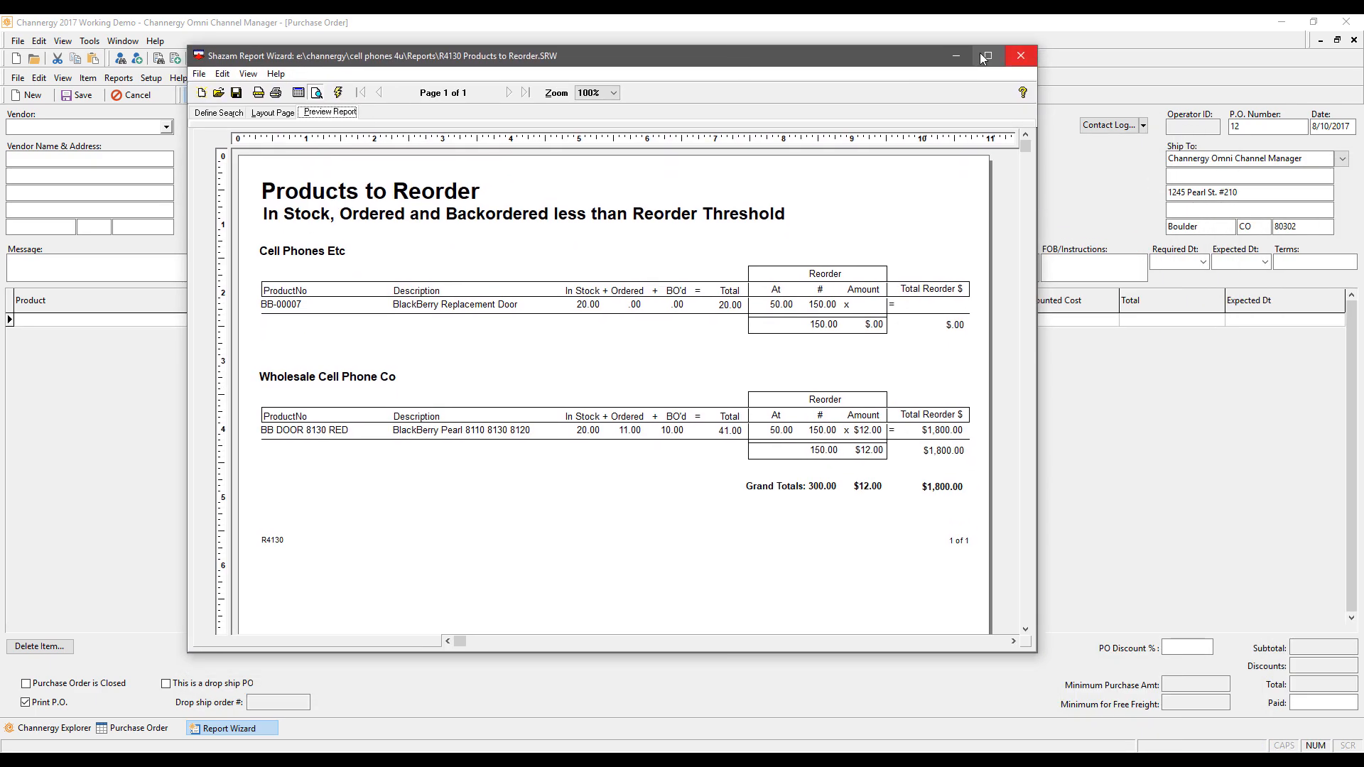
left_click(956, 55)
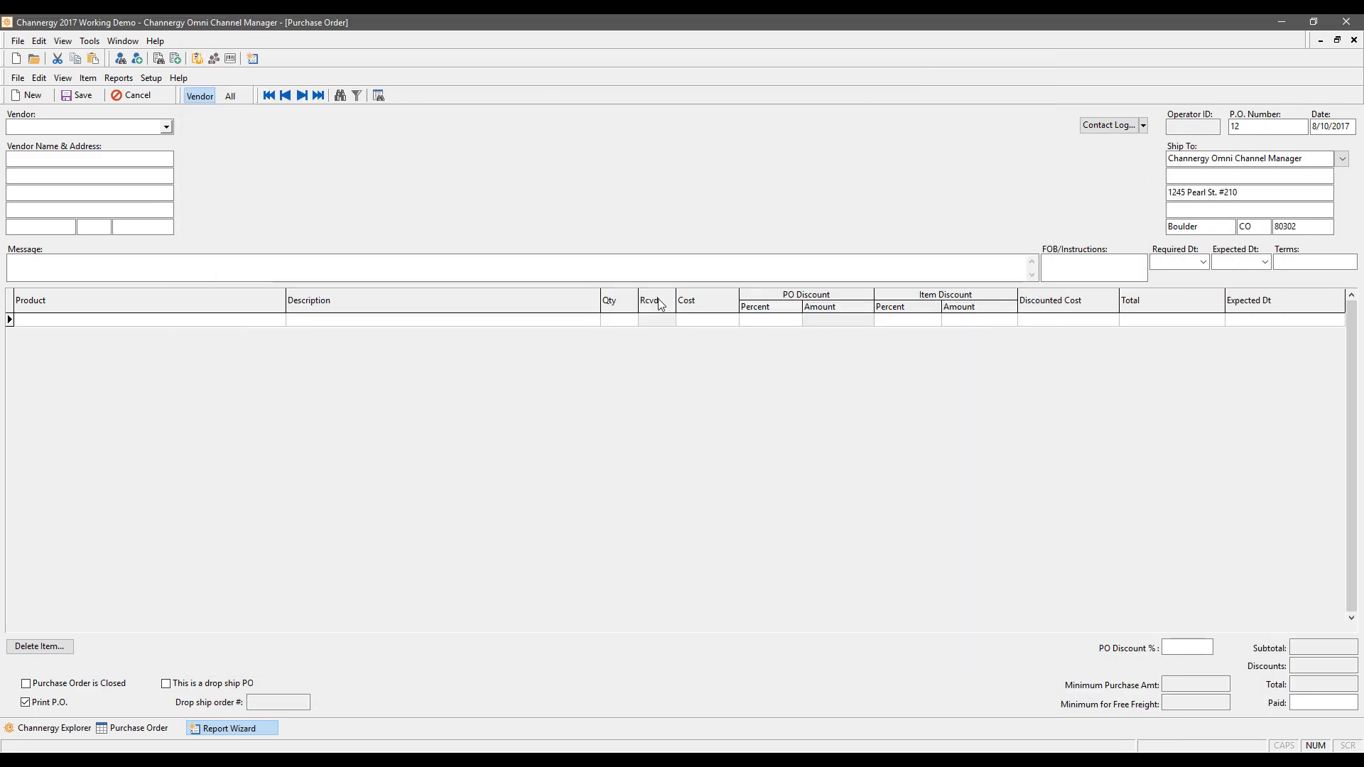
left_click(217, 730)
left_click(143, 744)
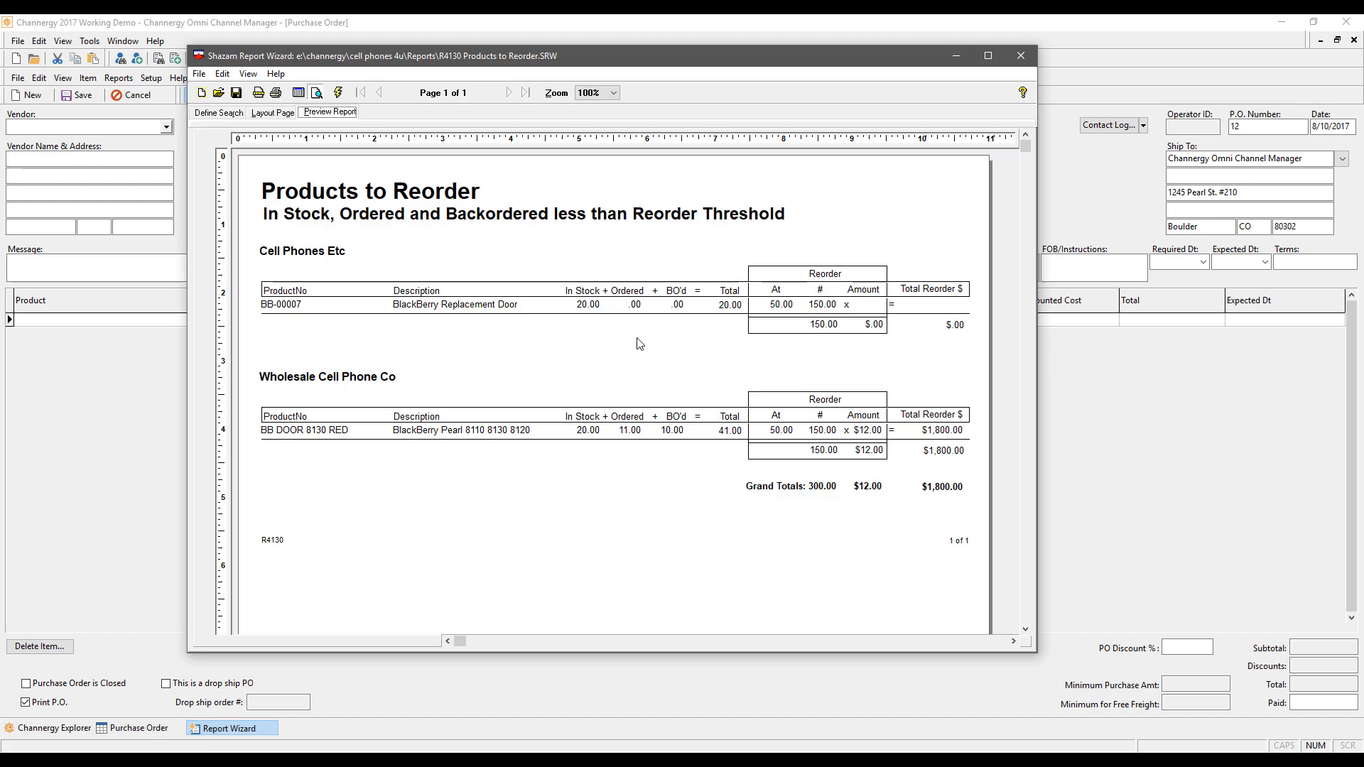
left_click(148, 407)
Step: Choose vendor Cell Phones Etc and search products with discontinued items shown
left_click(166, 126)
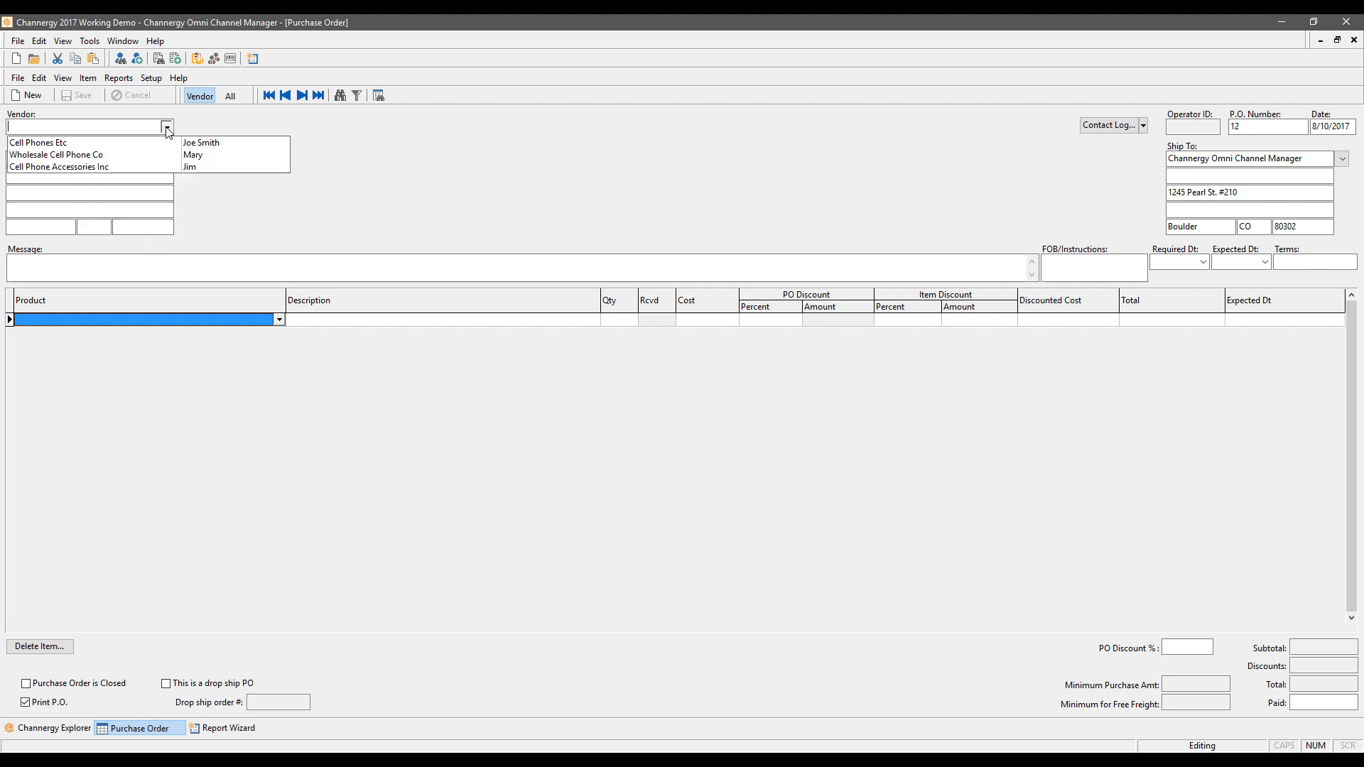
left_click(71, 147)
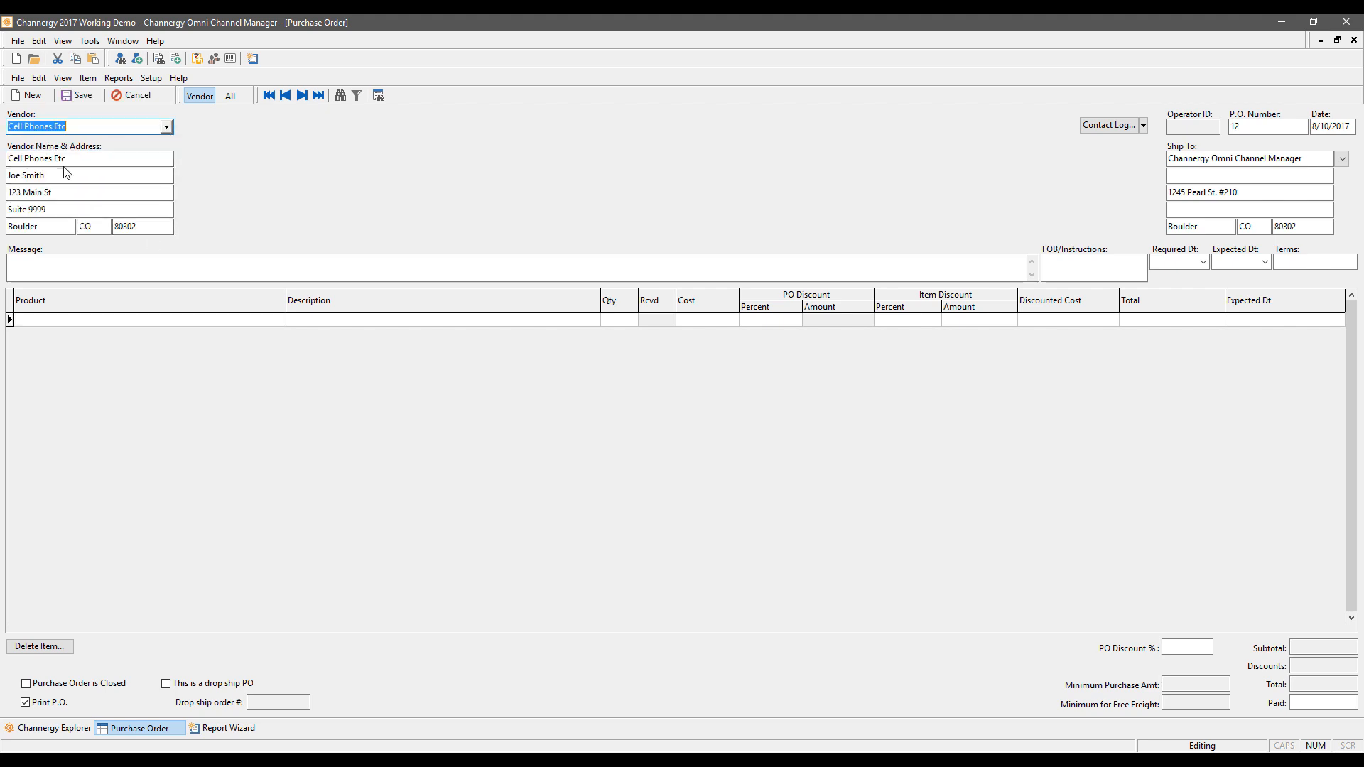
left_click(127, 321)
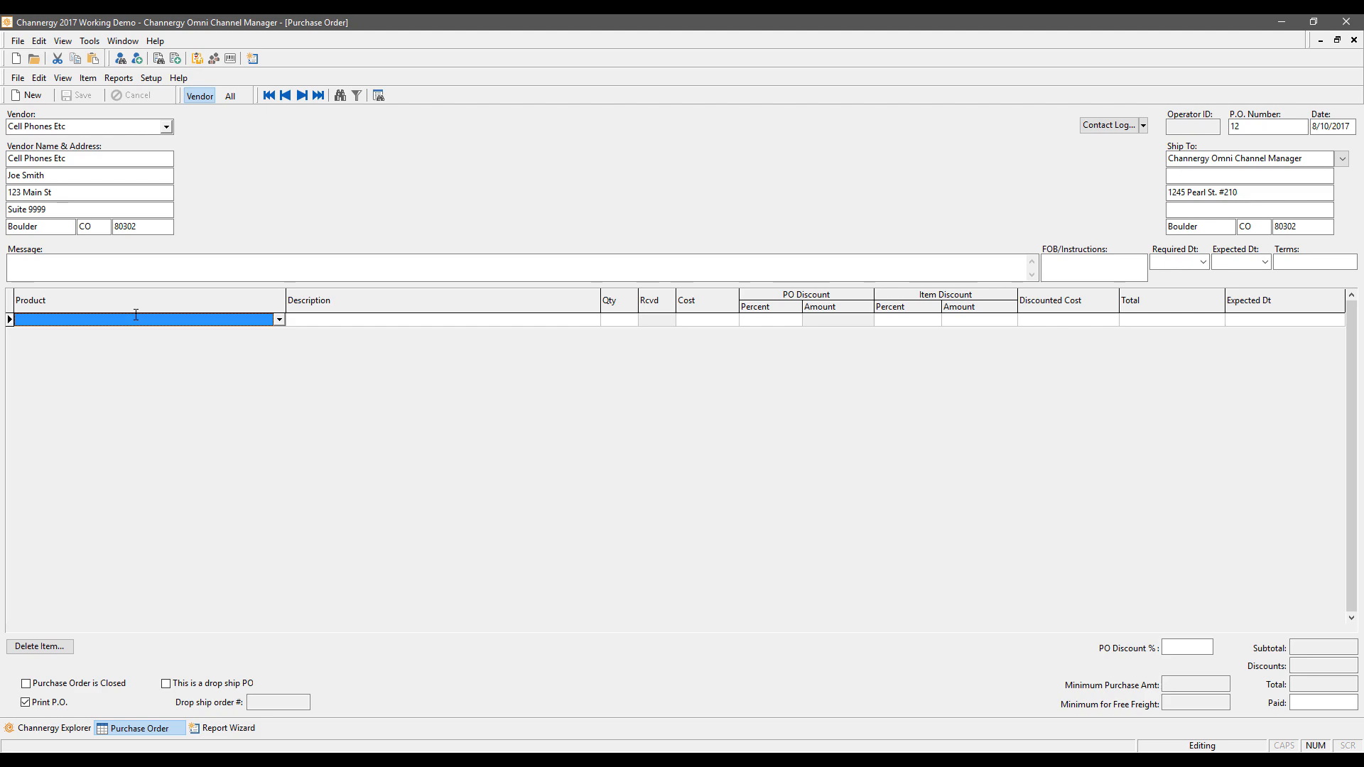
key("Return")
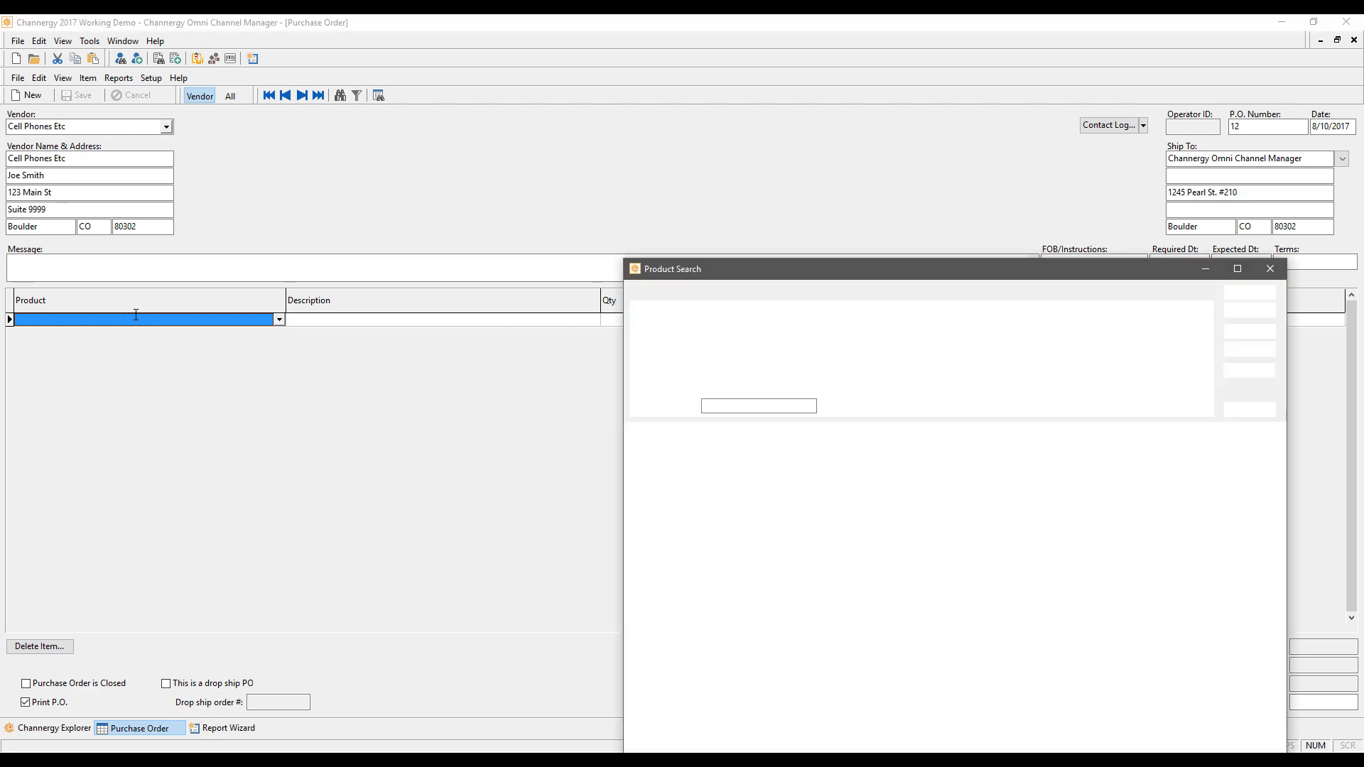
left_click_drag(871, 267, 643, 92)
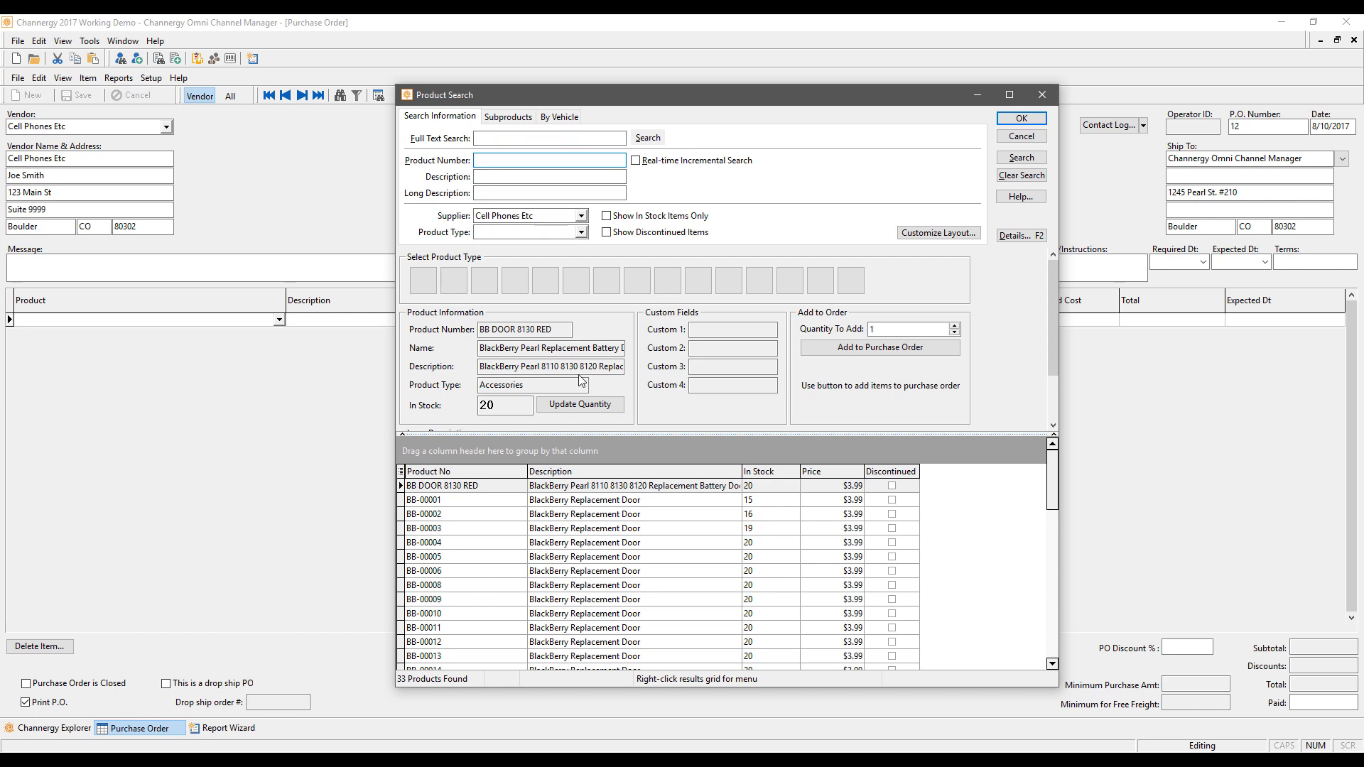
left_click(607, 234)
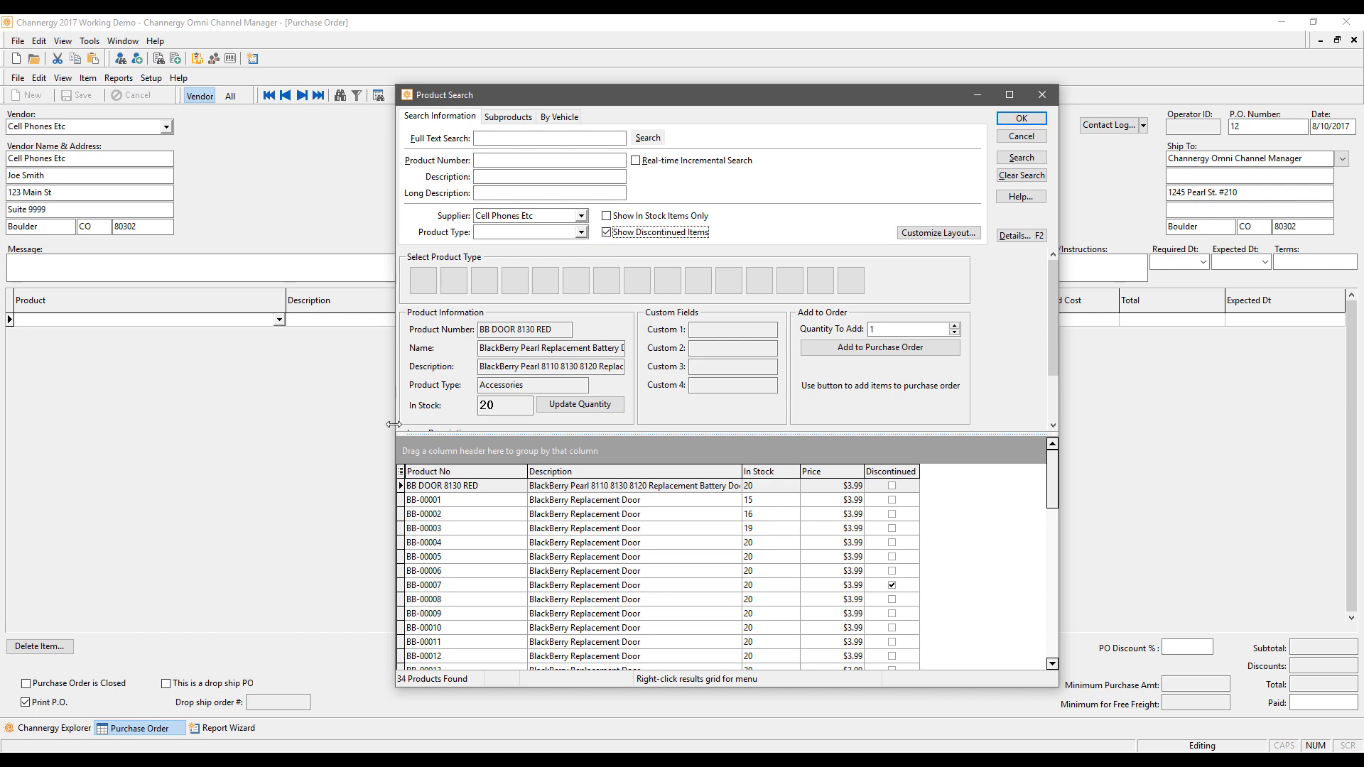
Step: Add BB-00007, BB-00005 and BB-00001 to the purchase order at quantity 150 each
left_click(438, 585)
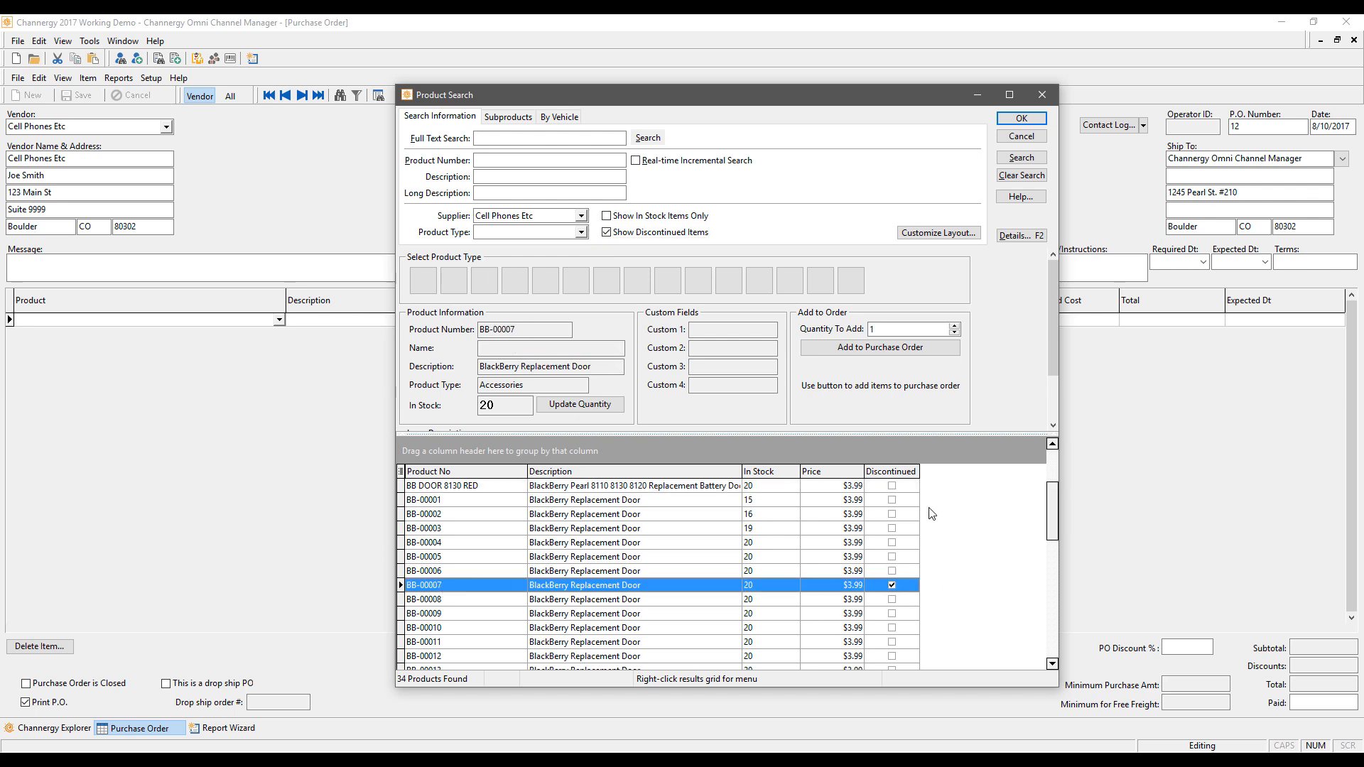
left_click(912, 332)
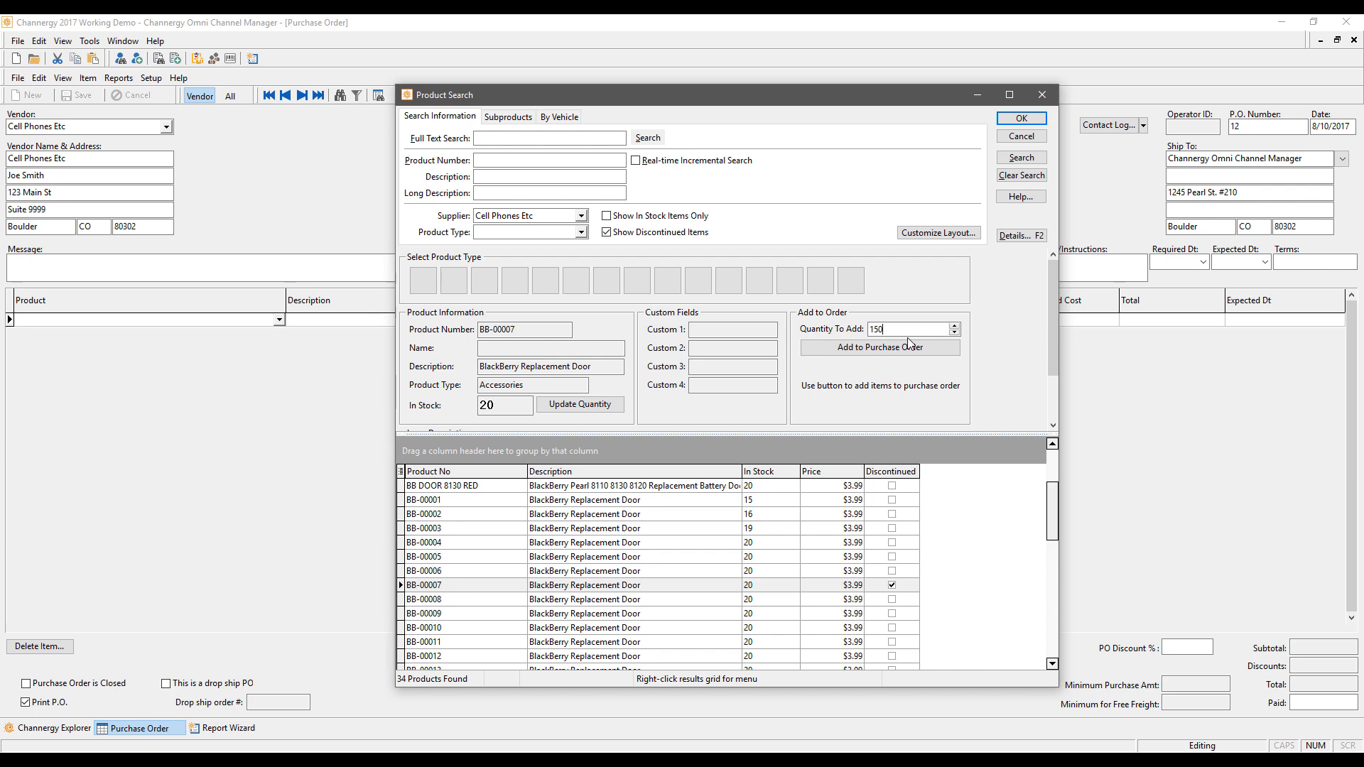
type("50")
left_click(907, 347)
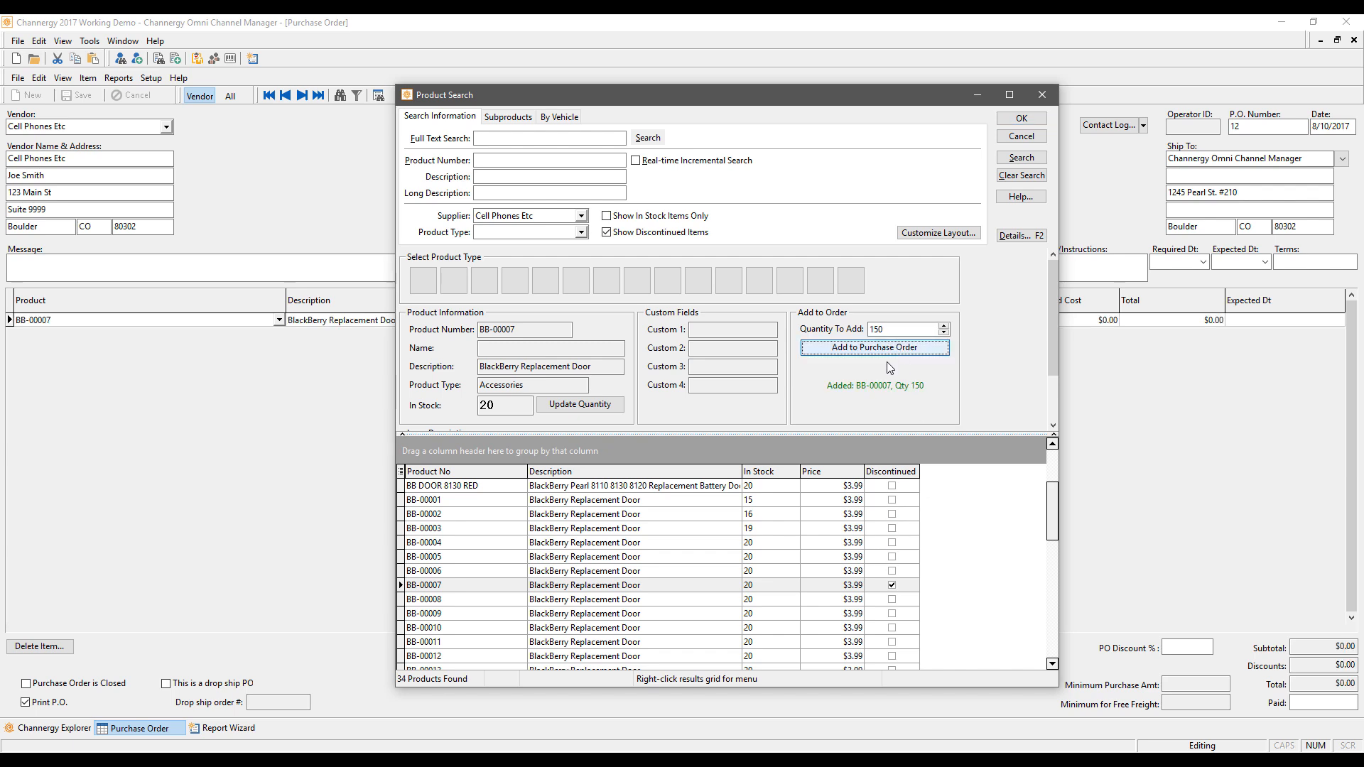
left_click(450, 556)
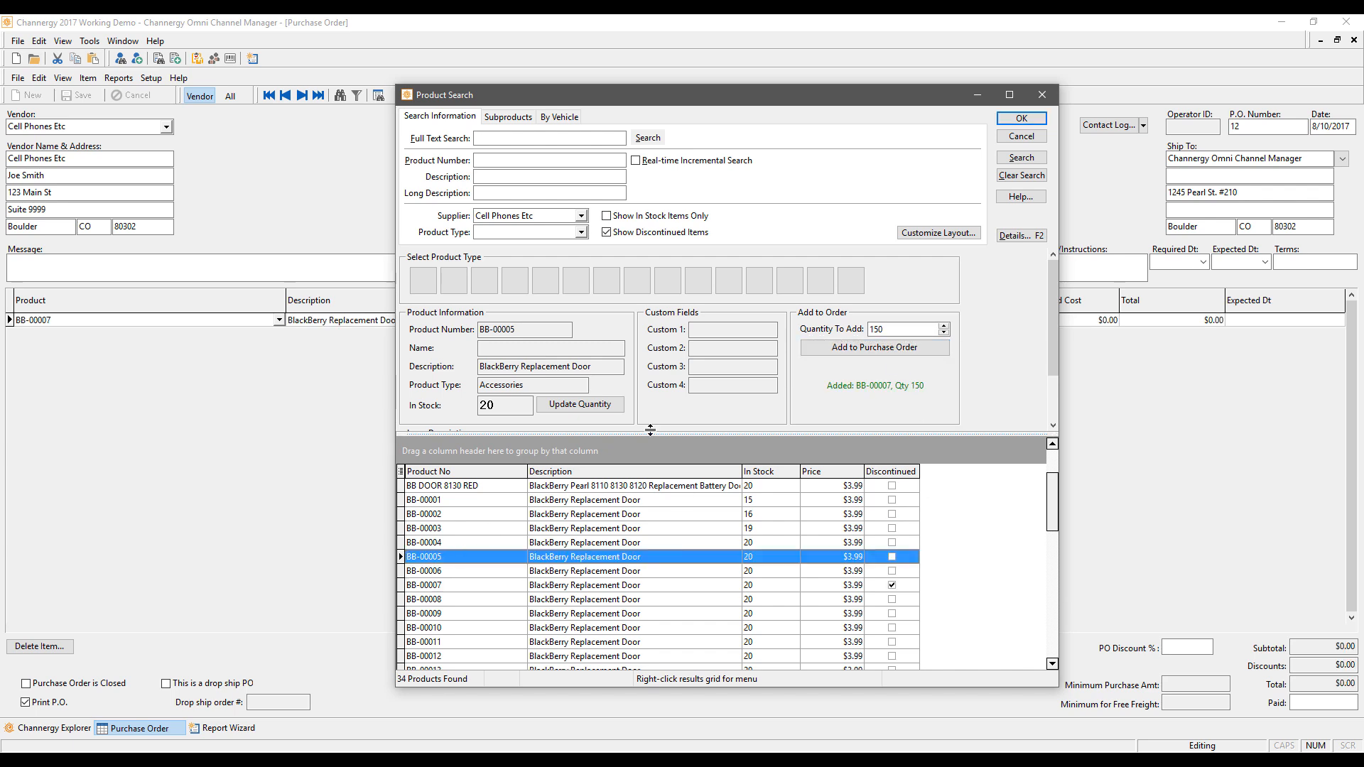
left_click(904, 346)
left_click(491, 501)
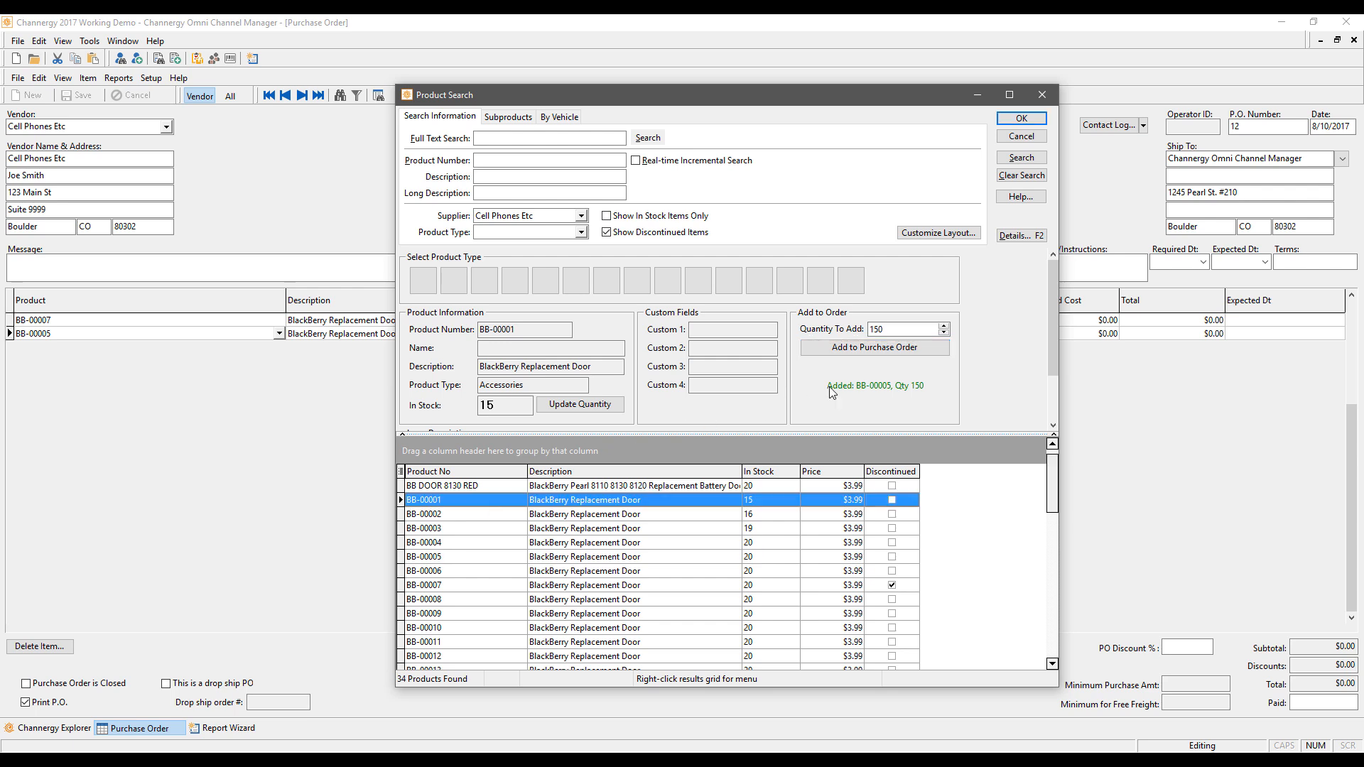
left_click(887, 348)
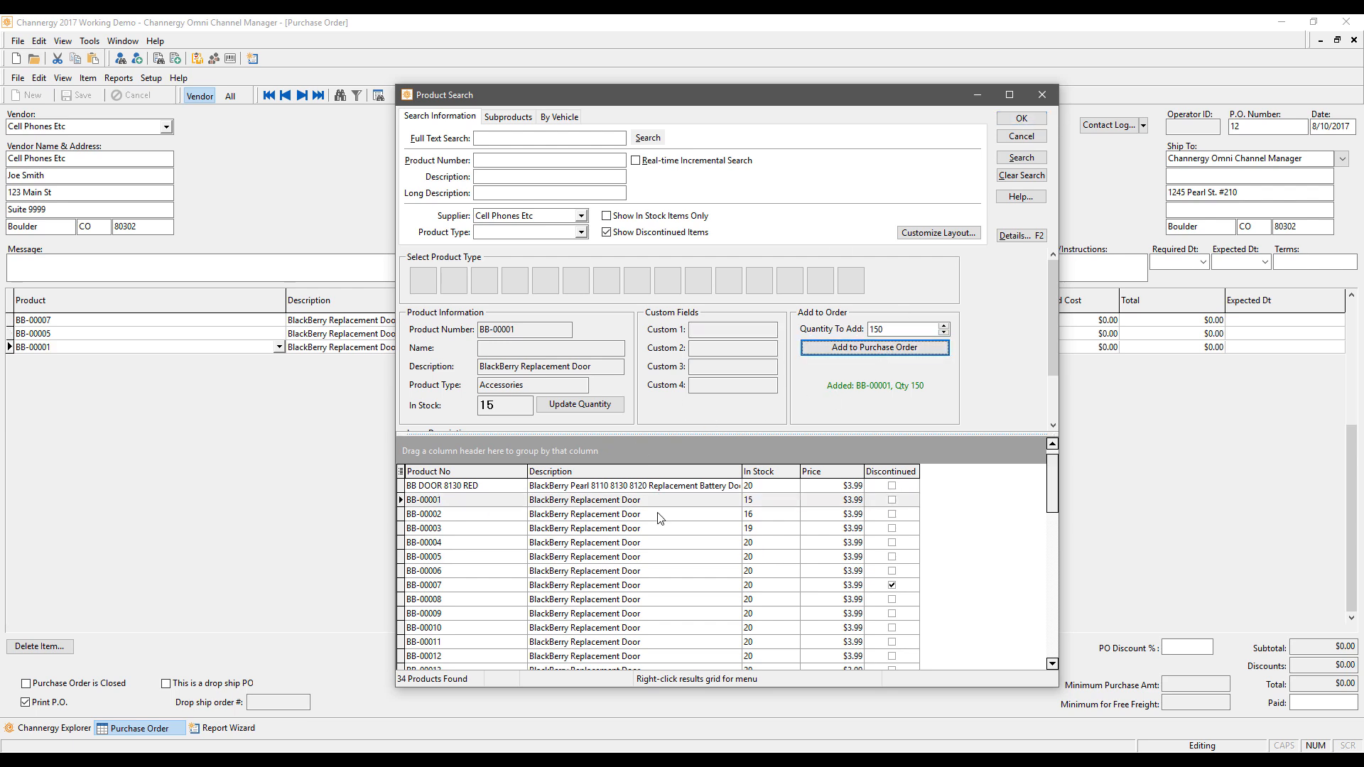
right_click(705, 487)
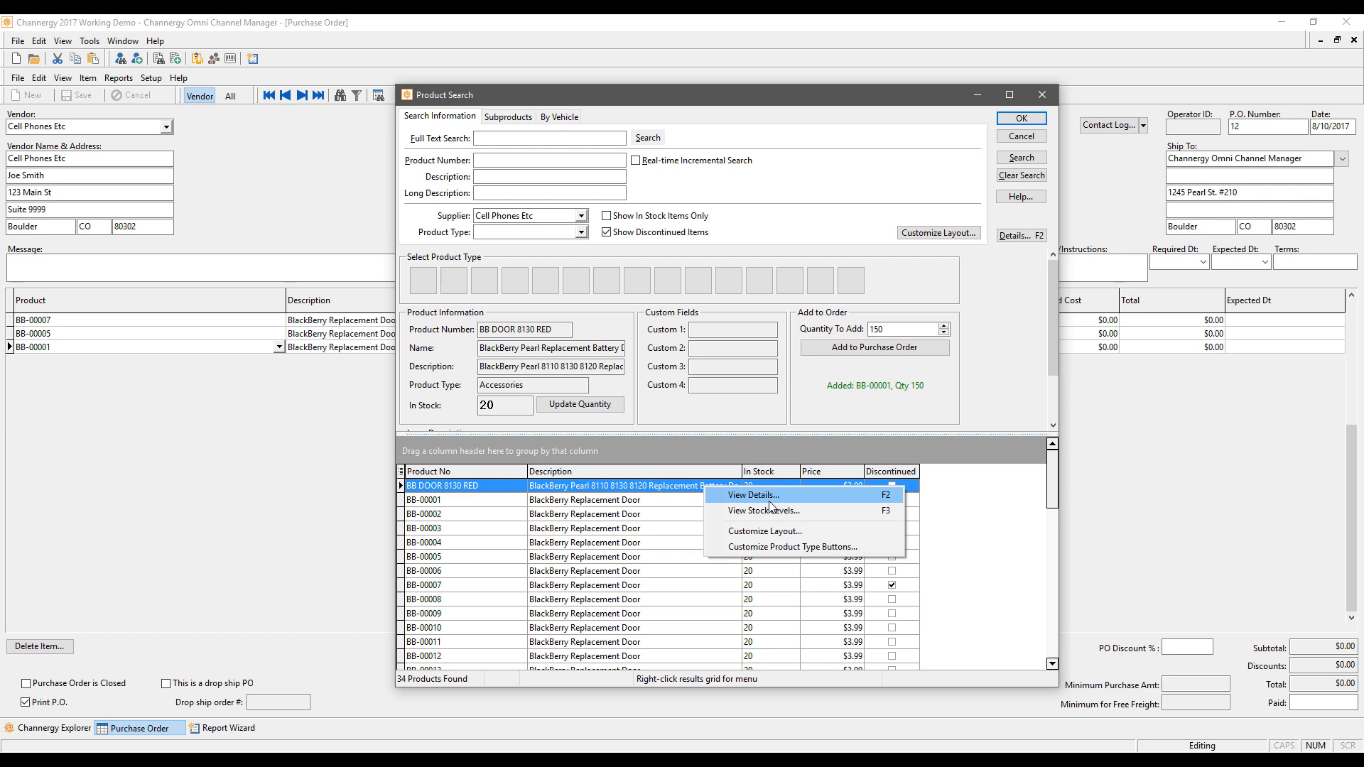
key("Escape")
Step: Close the product search and change BB-00007's quantity to 200
left_click(1021, 117)
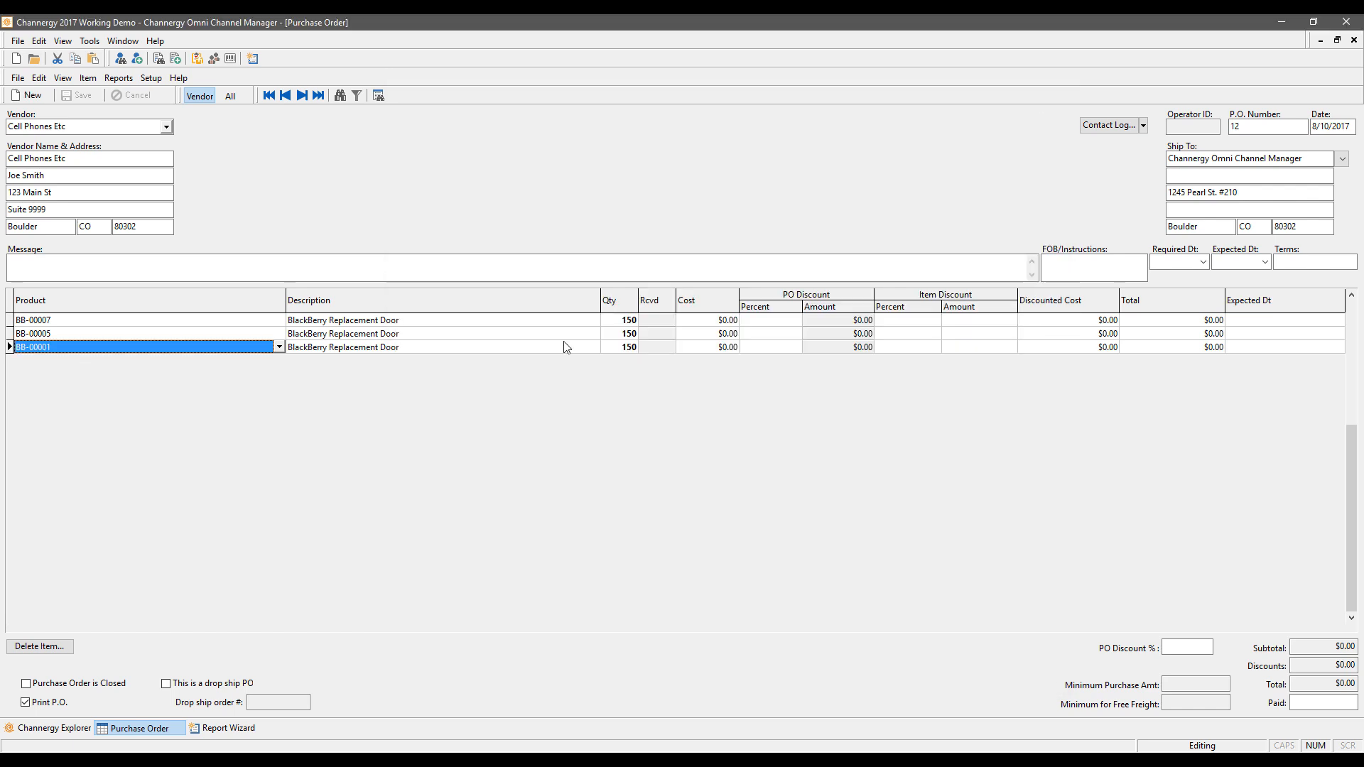
left_click(625, 320)
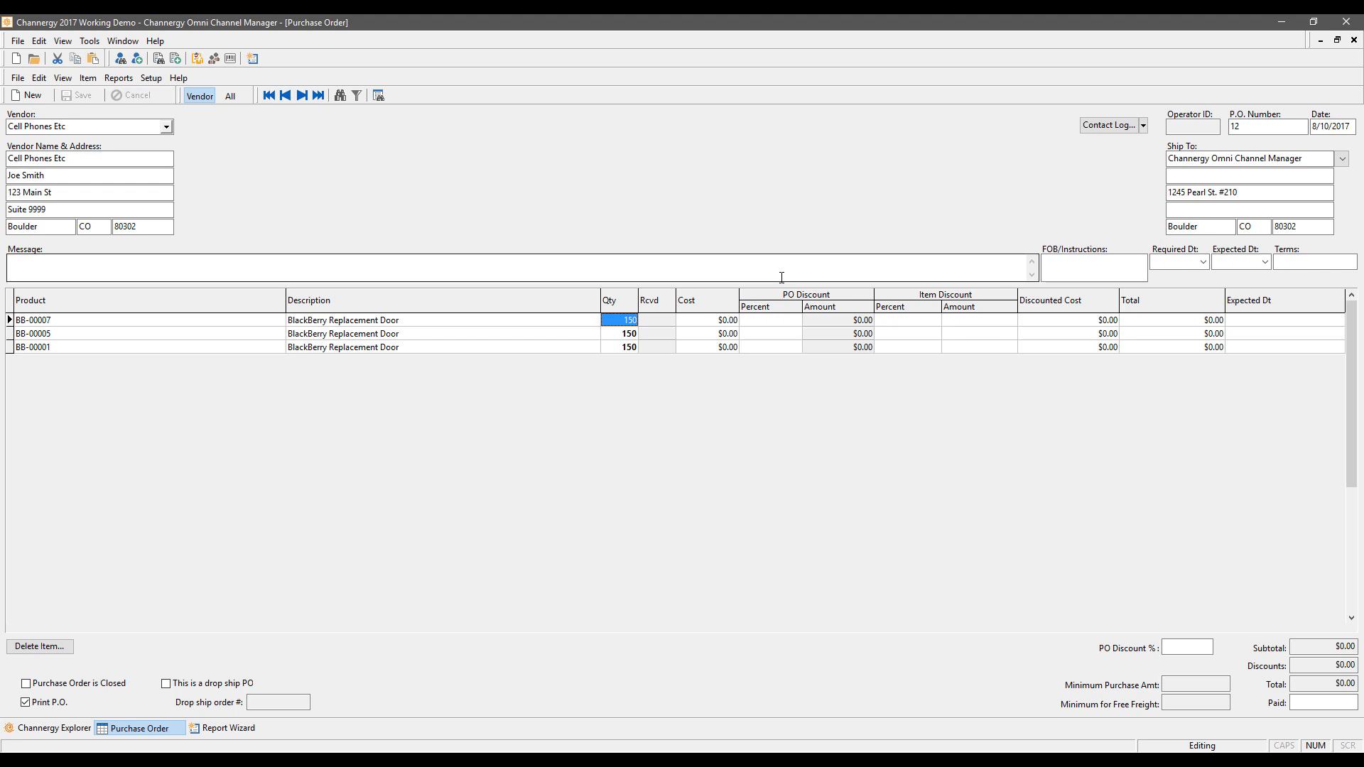
type("200")
key("Down")
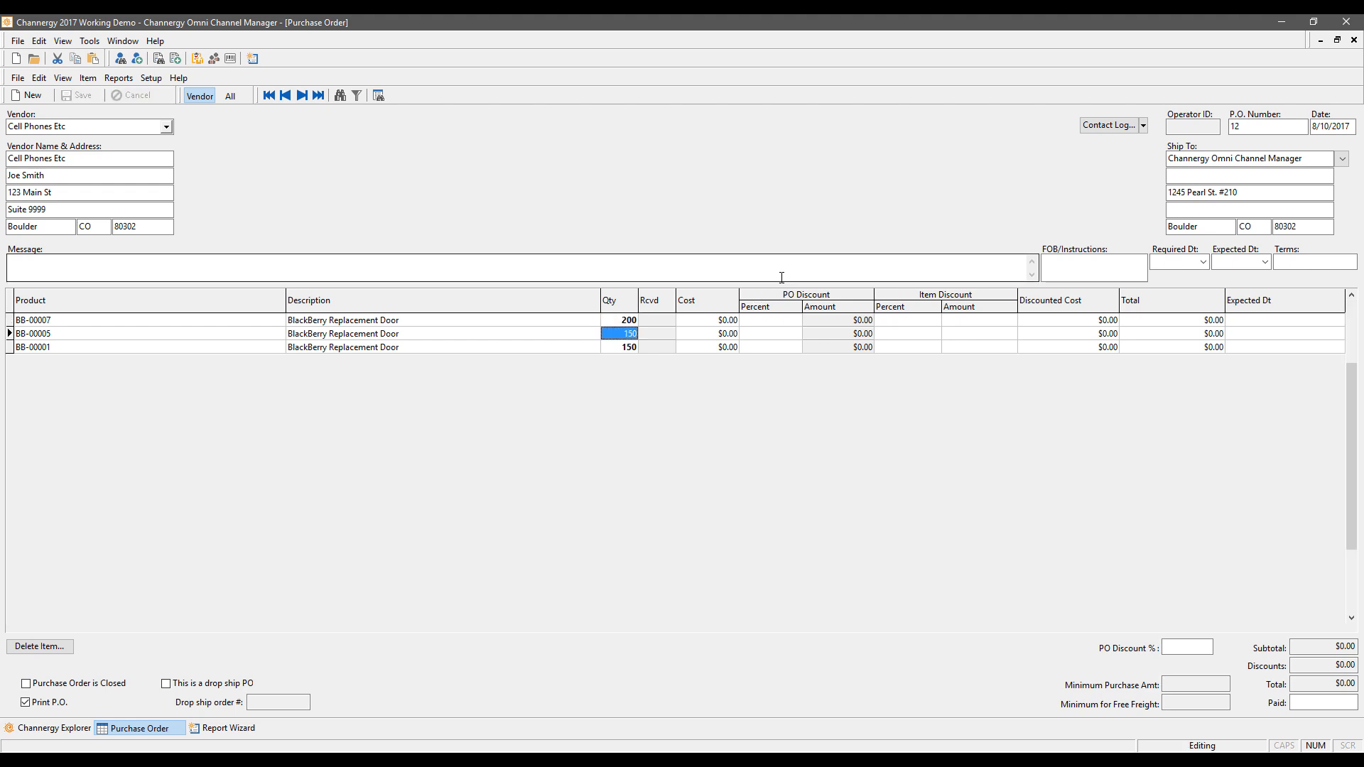
key("Up")
key("Tab")
key("Tab")
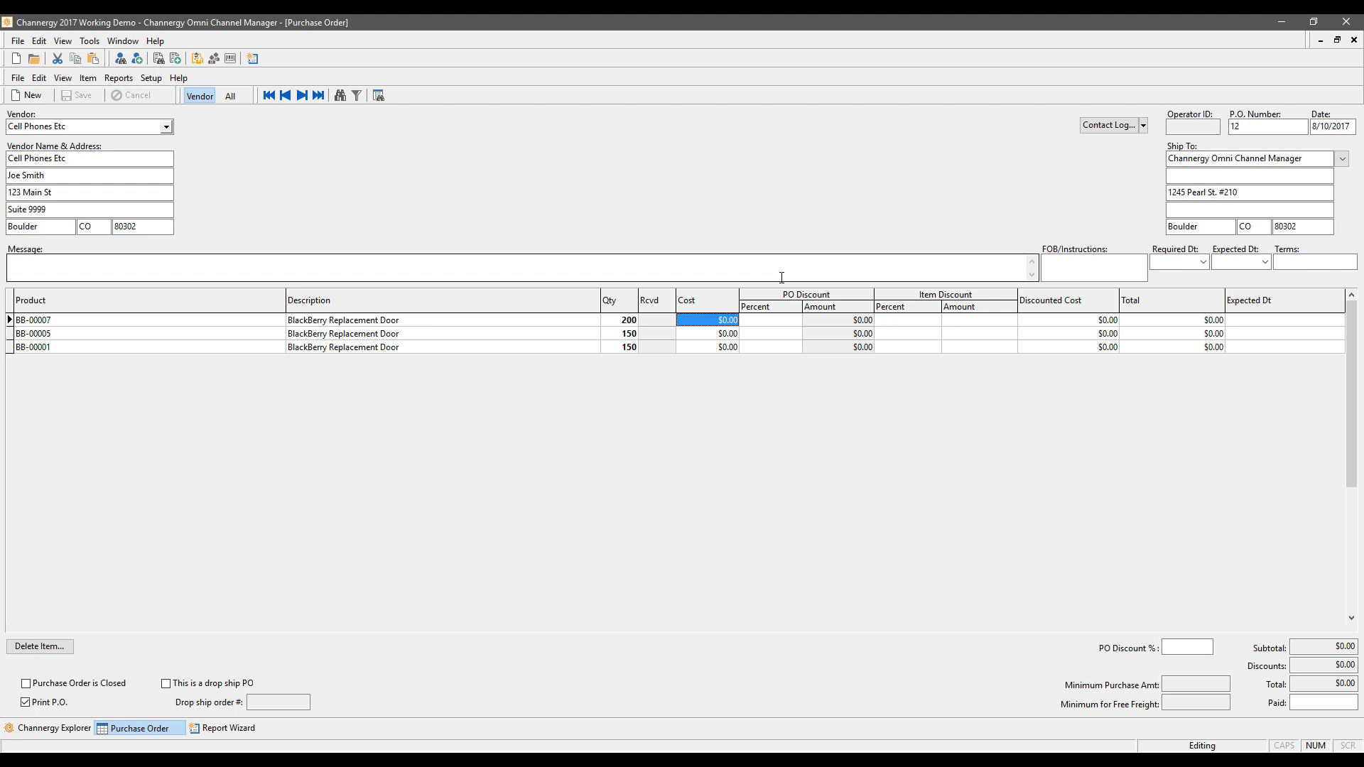
Step: Enter a 10% PO discount on BB-00007, BB-00005 and BB-00001
key("Tab")
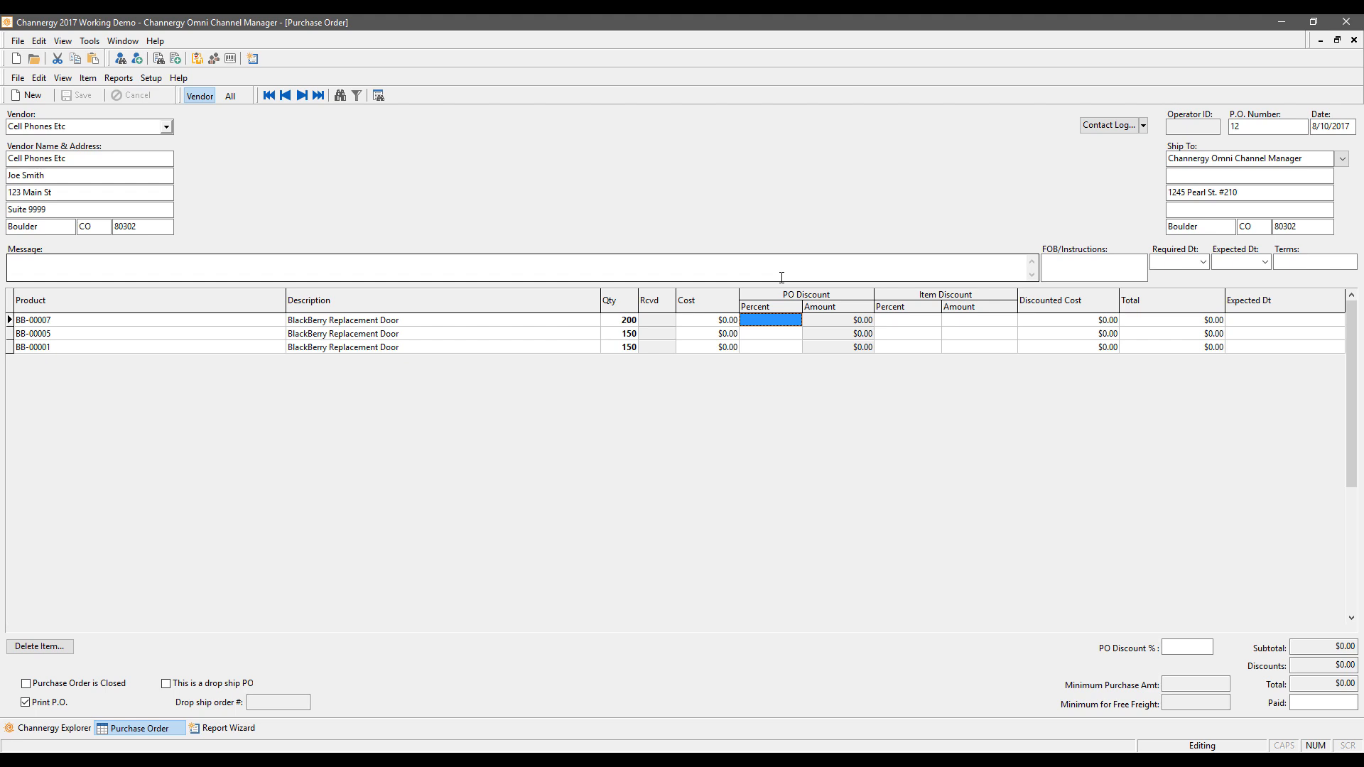
key("Tab")
key("Tab")
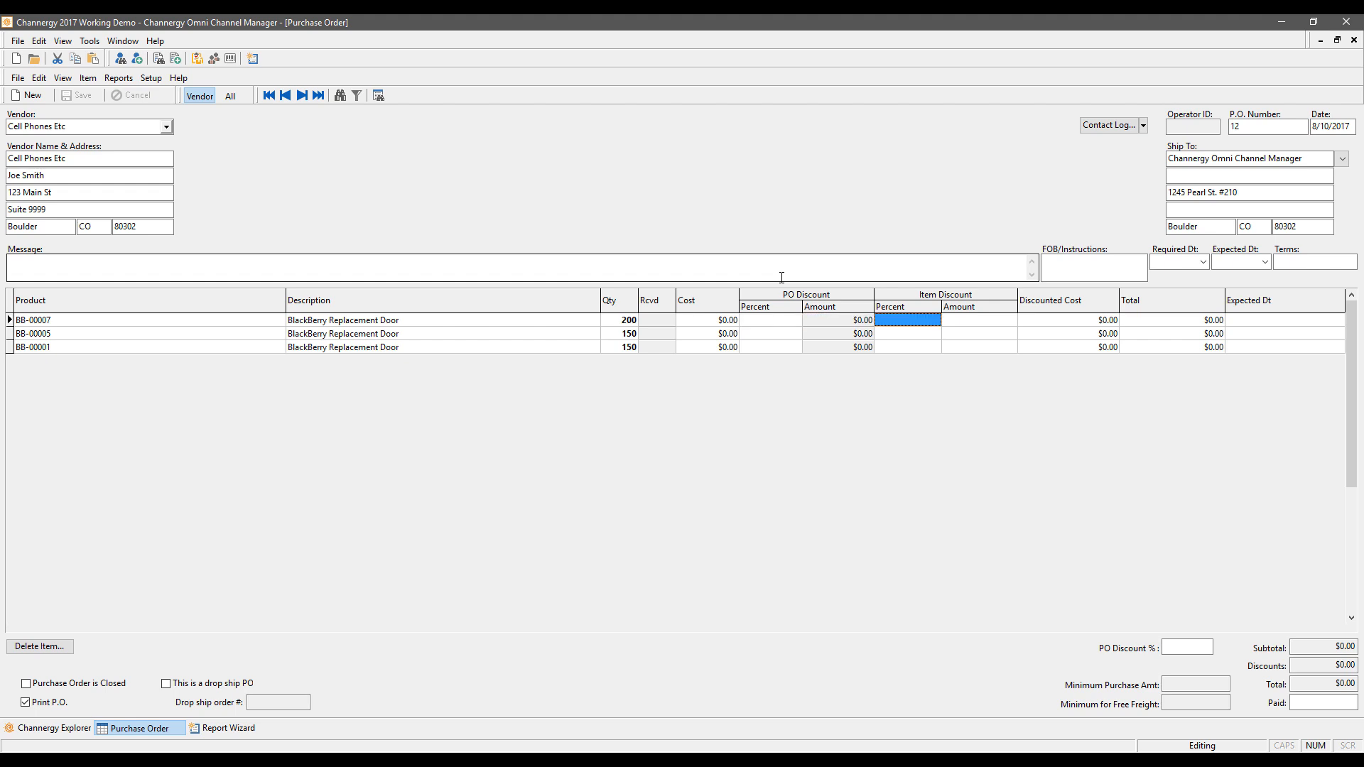
key("shift+Tab")
key("shift+Tab")
type("1")
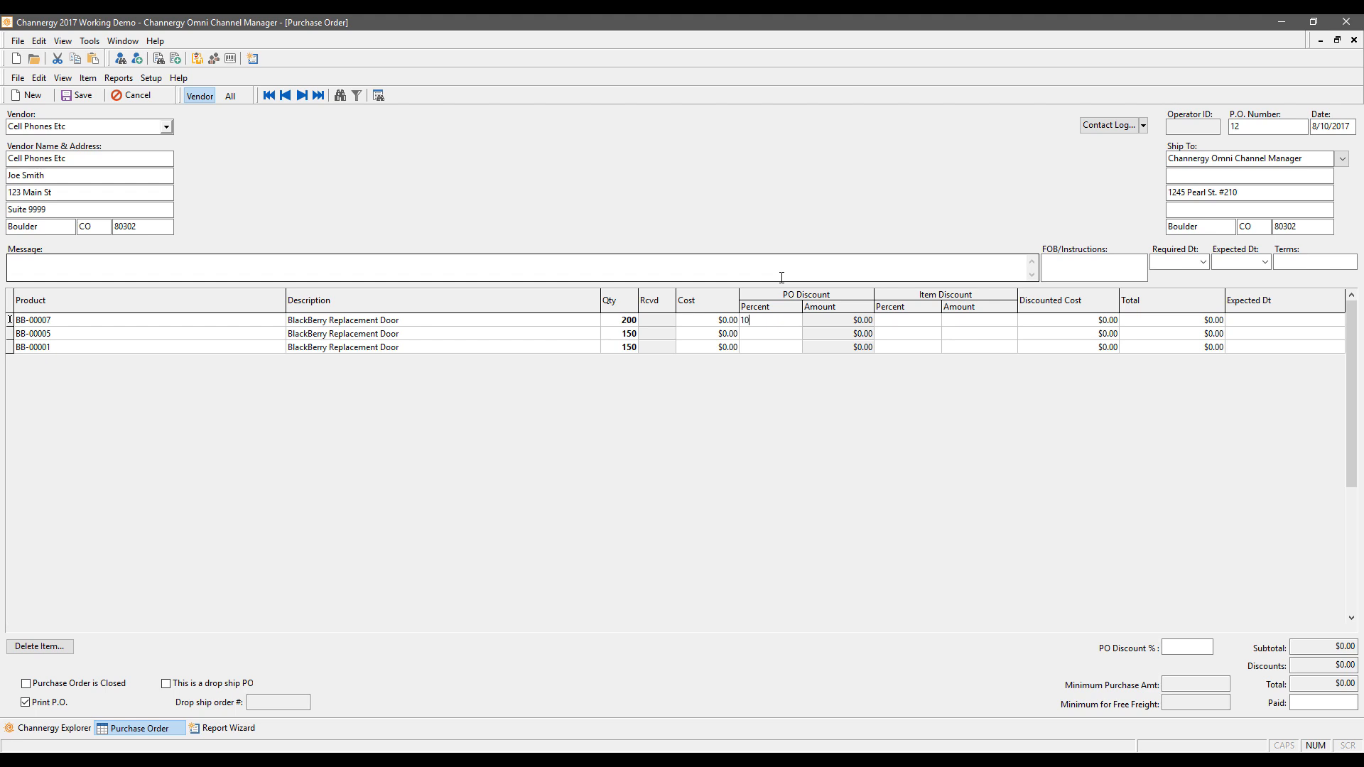
key("Down")
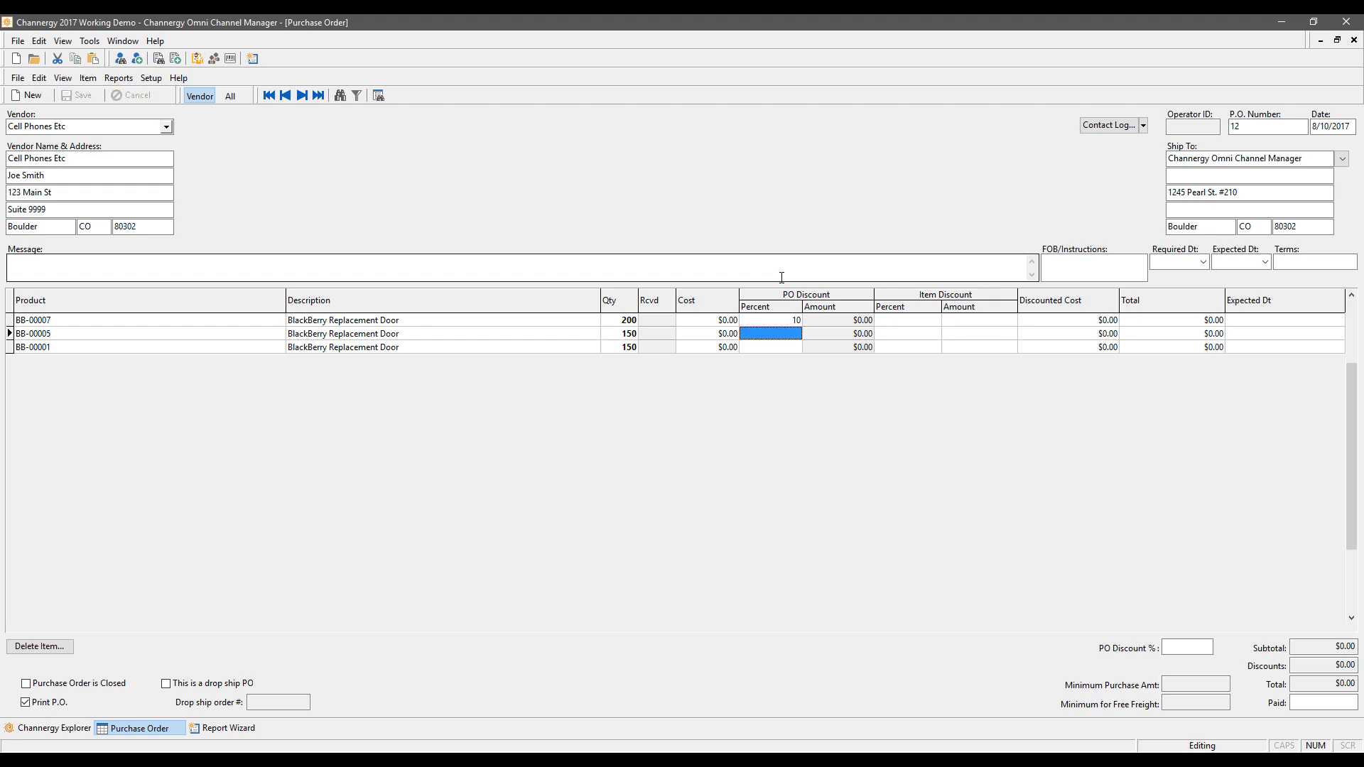
type("10")
key("Down")
type("10")
key("Up")
key("Up")
Step: Give BB-00007 a 15% item discount
key("Right")
key("Right")
type("15")
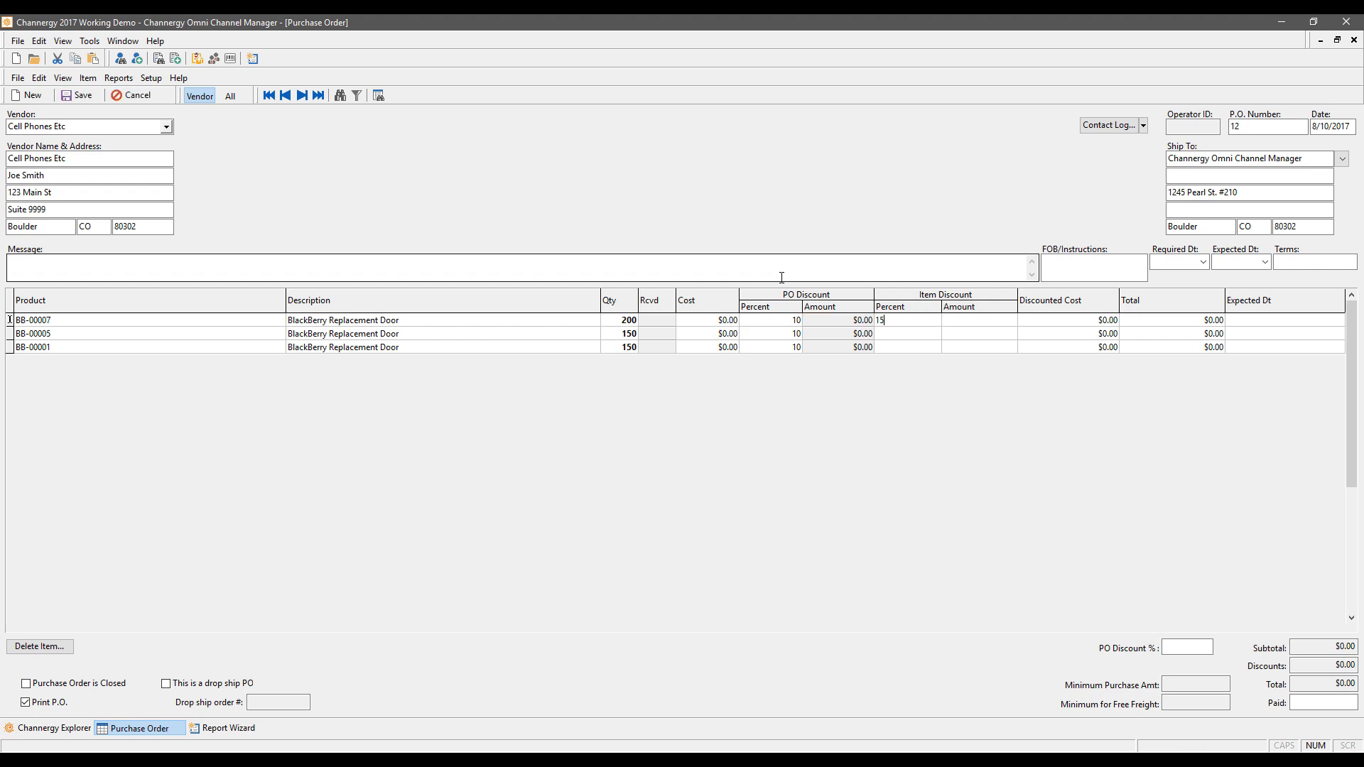
key("Down")
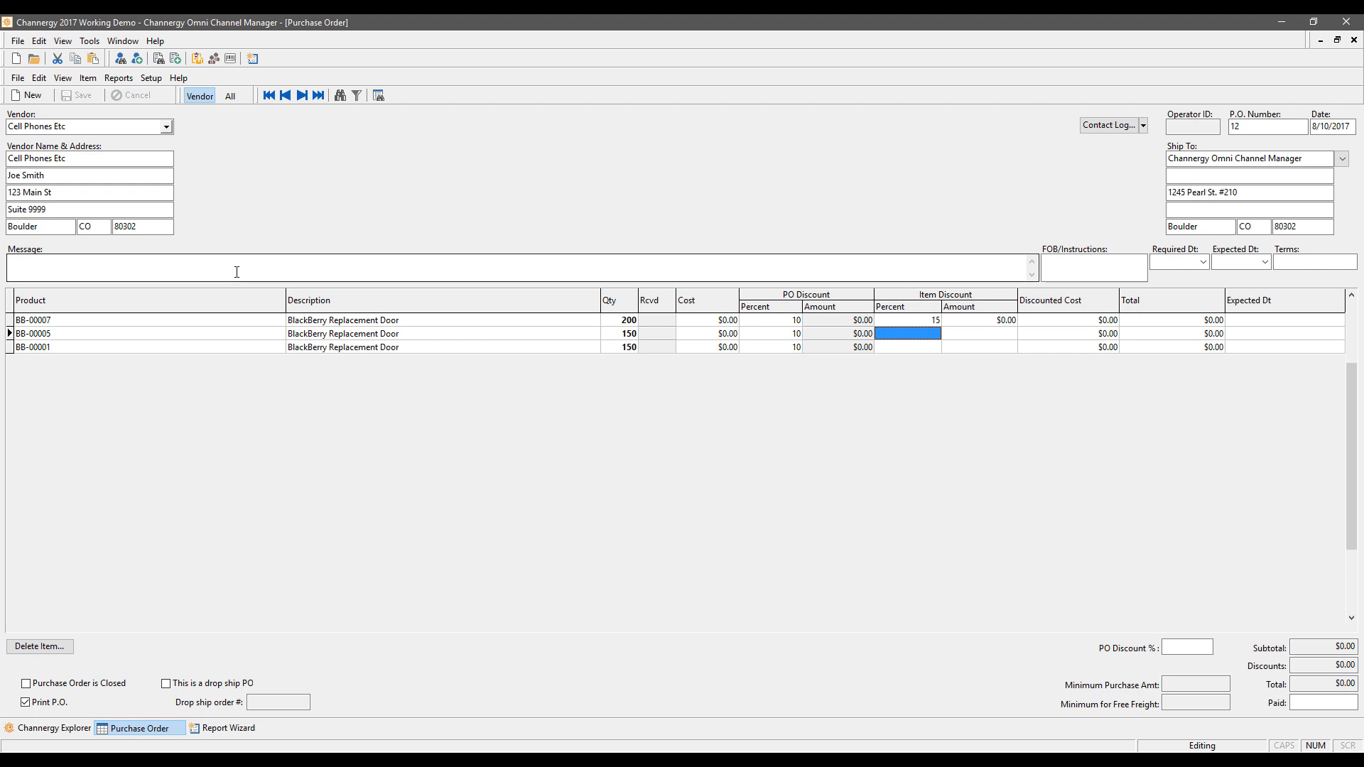
left_click(942, 279)
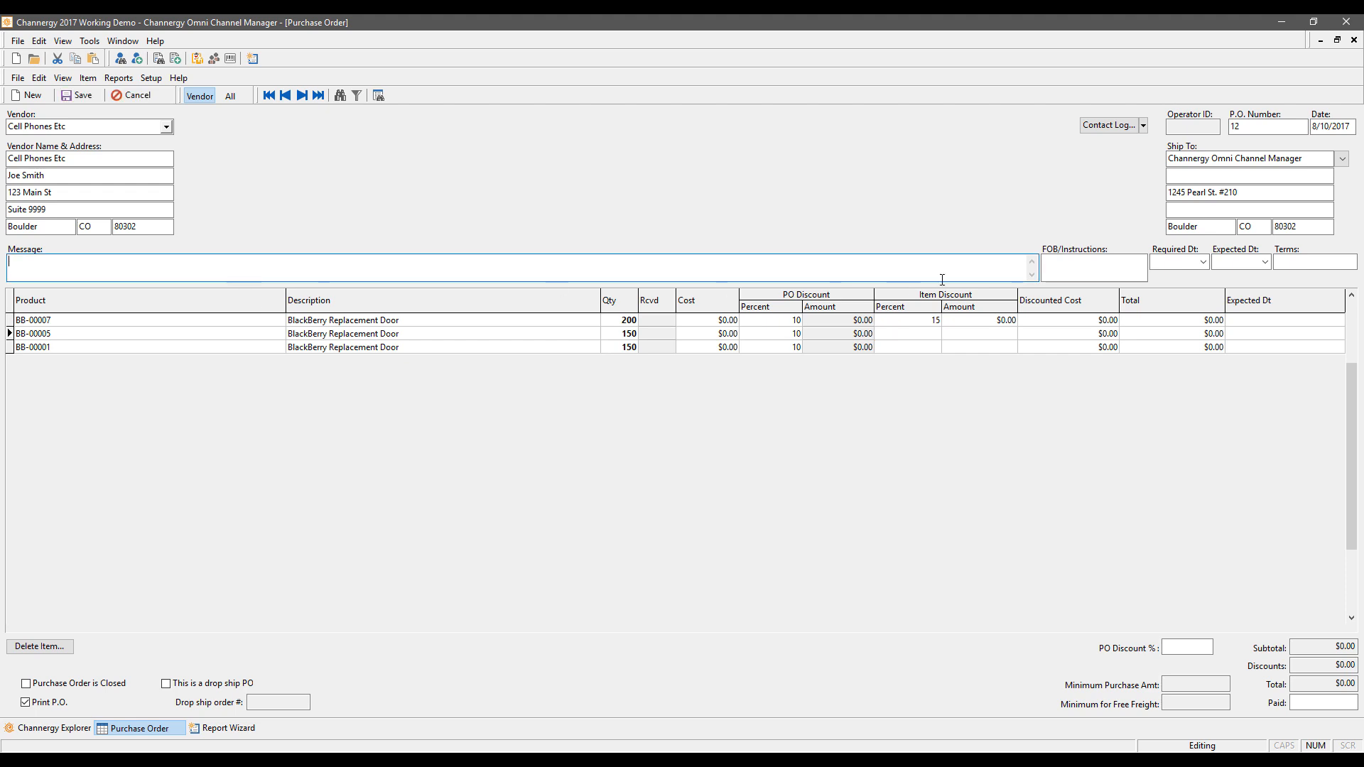
Step: Set required and expected dates to 8/17/2017 and apply the expected date to all lines
left_click(1202, 262)
left_click(1218, 329)
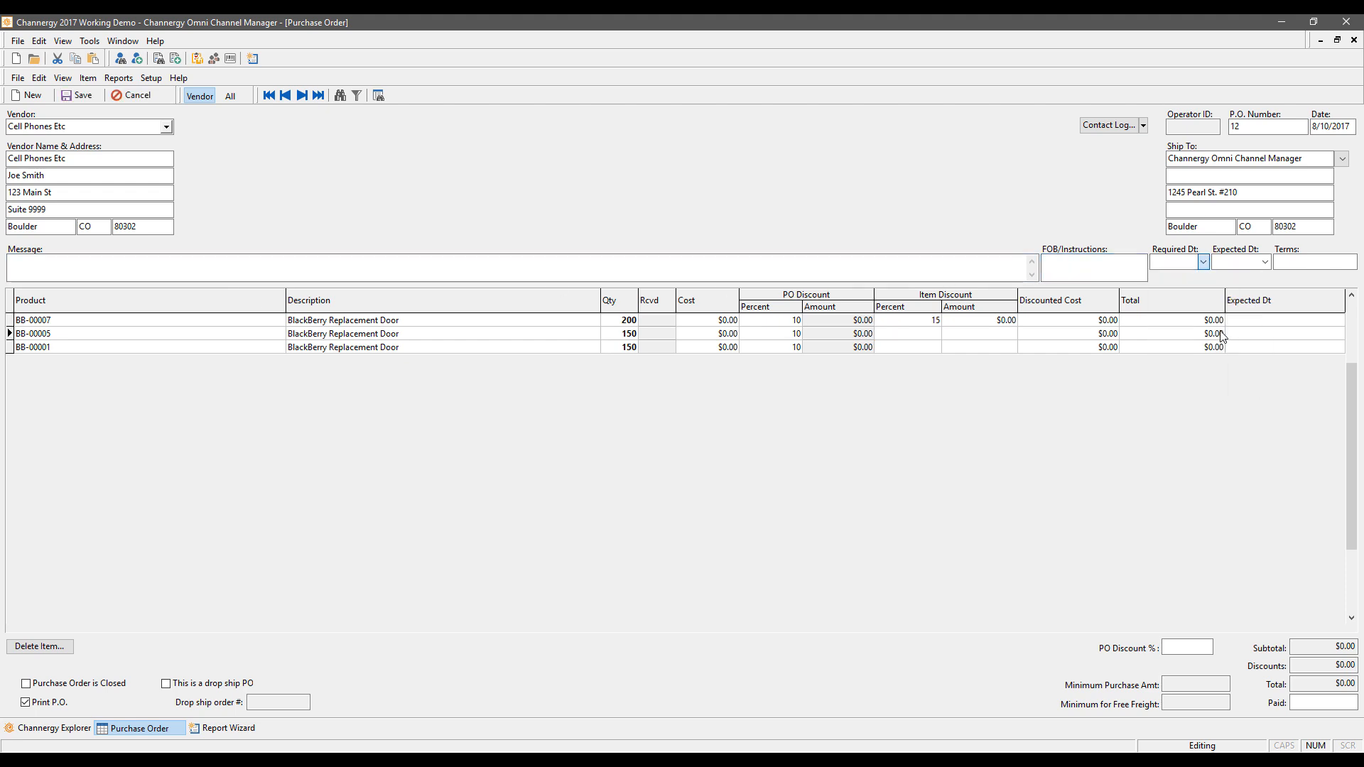
left_click(1265, 262)
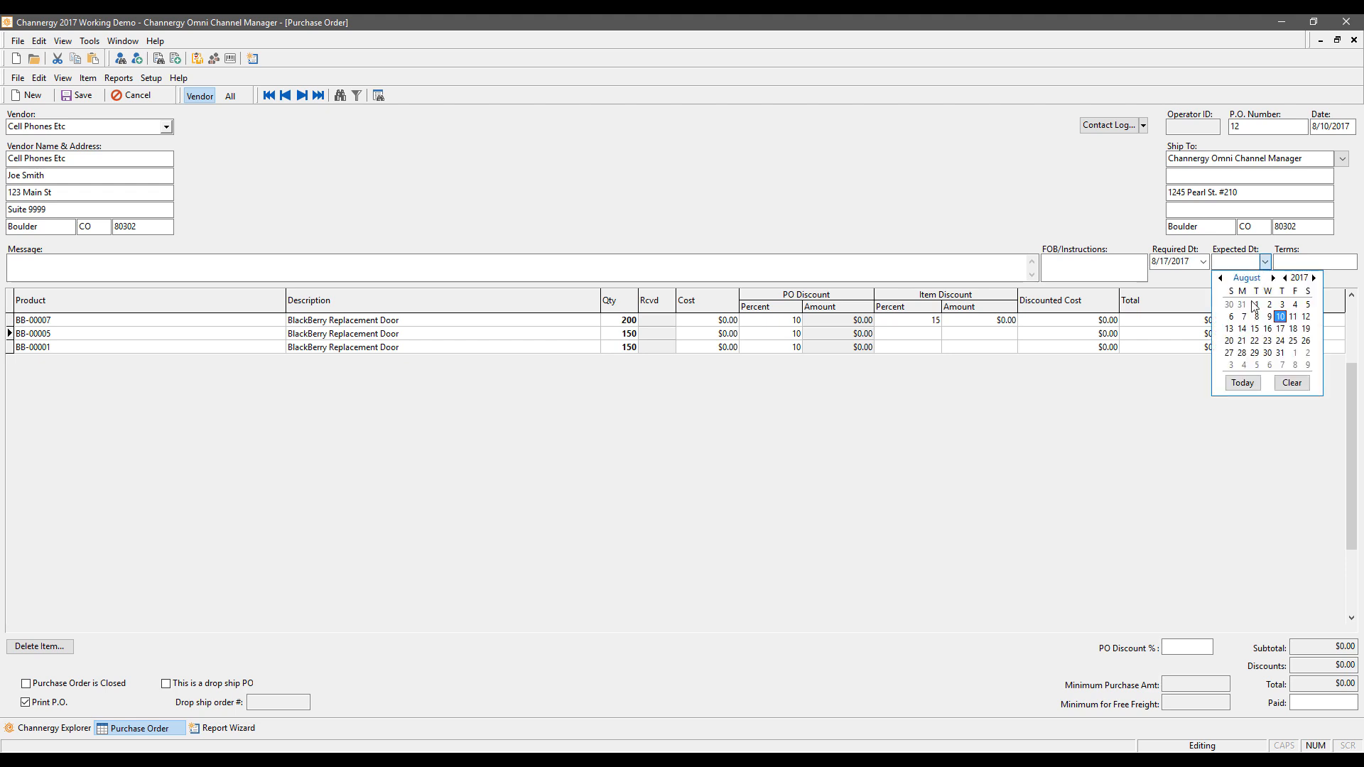
left_click(1282, 329)
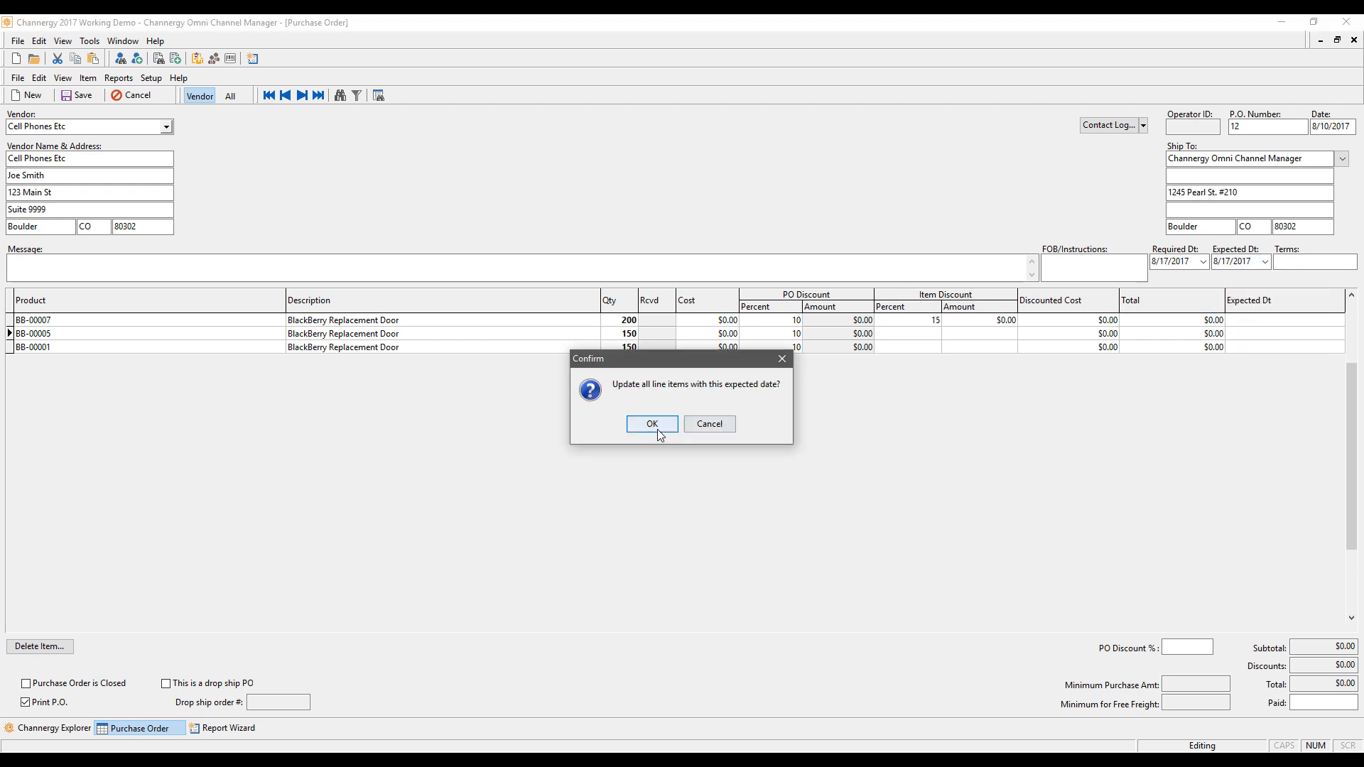
left_click(657, 424)
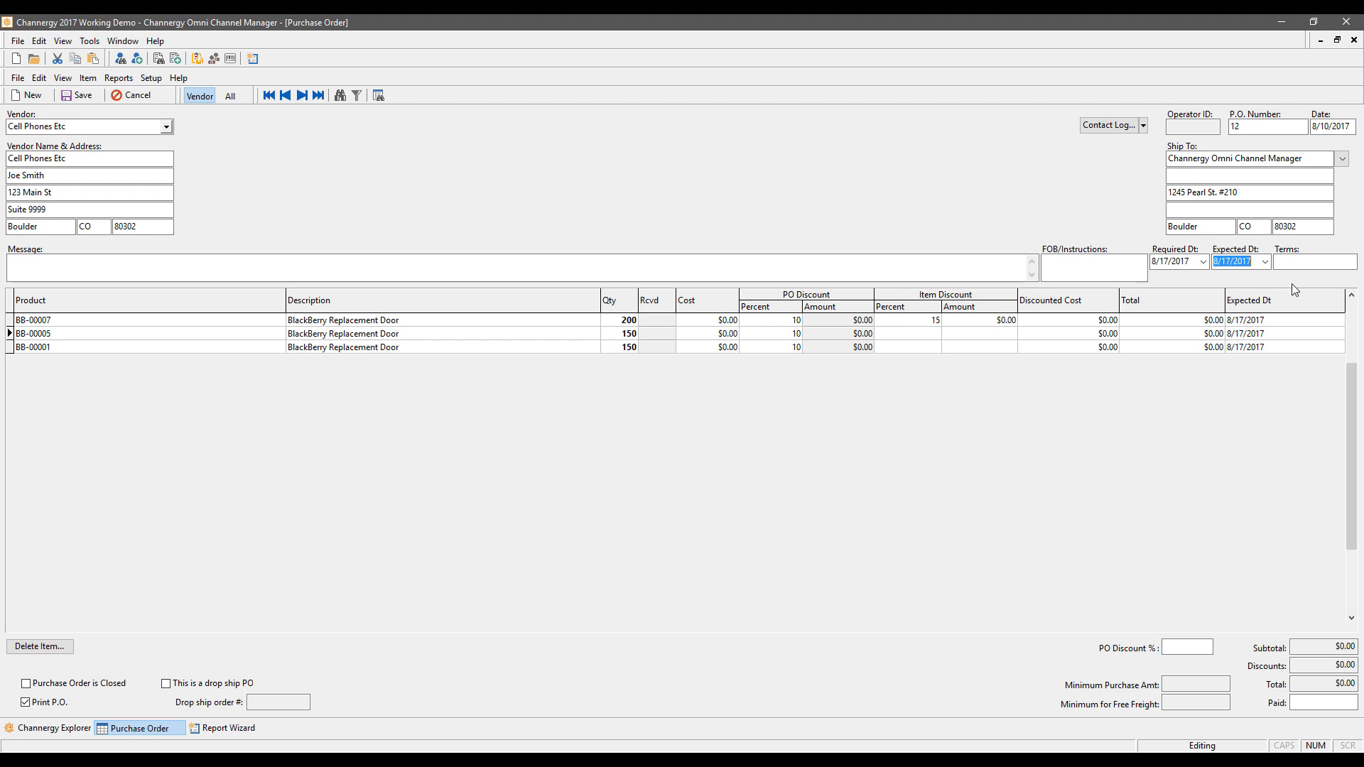
Step: Finish entering the expected date and select the ordered quantity cells on the PO lines
left_click(1306, 262)
left_click(625, 319)
left_click(625, 335)
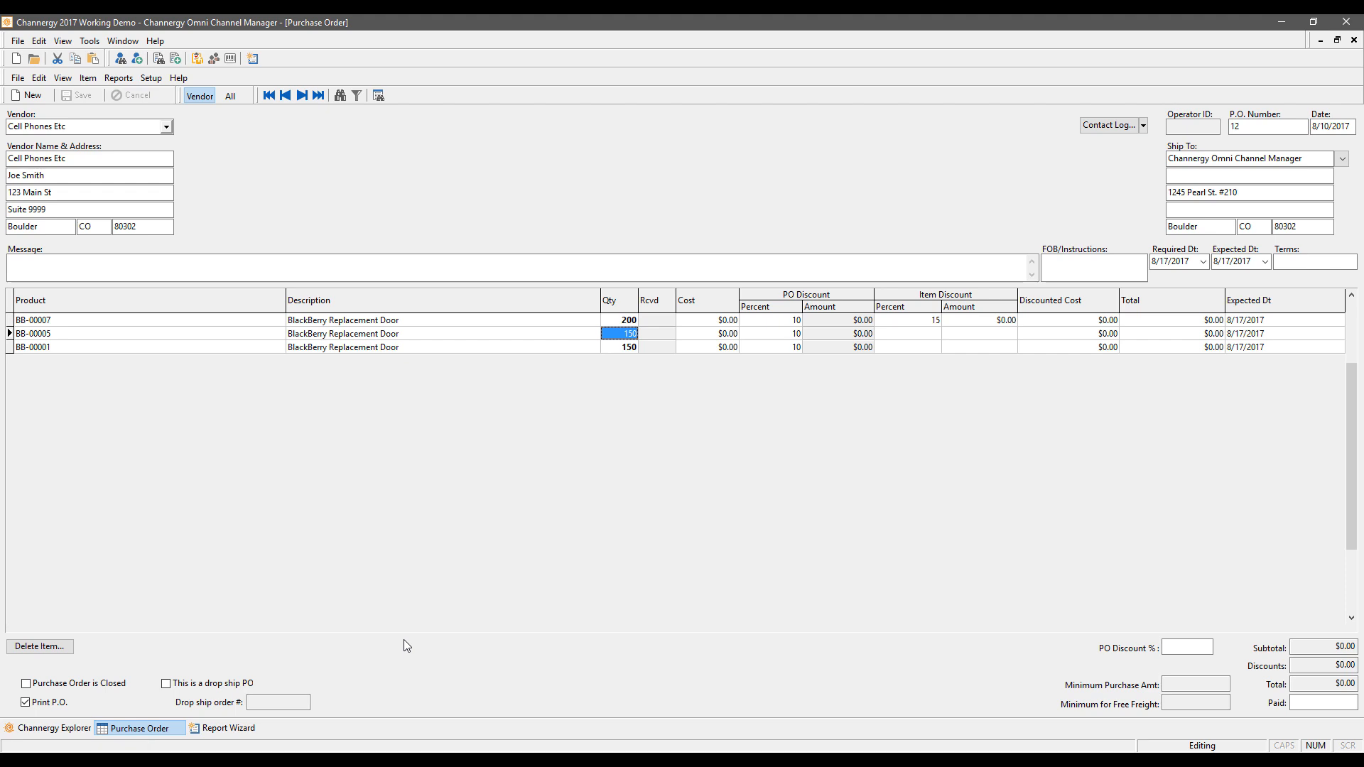
Step: Look at the purchase order Reports menu without choosing one, then return to the Channergy Explorer home page
left_click(122, 79)
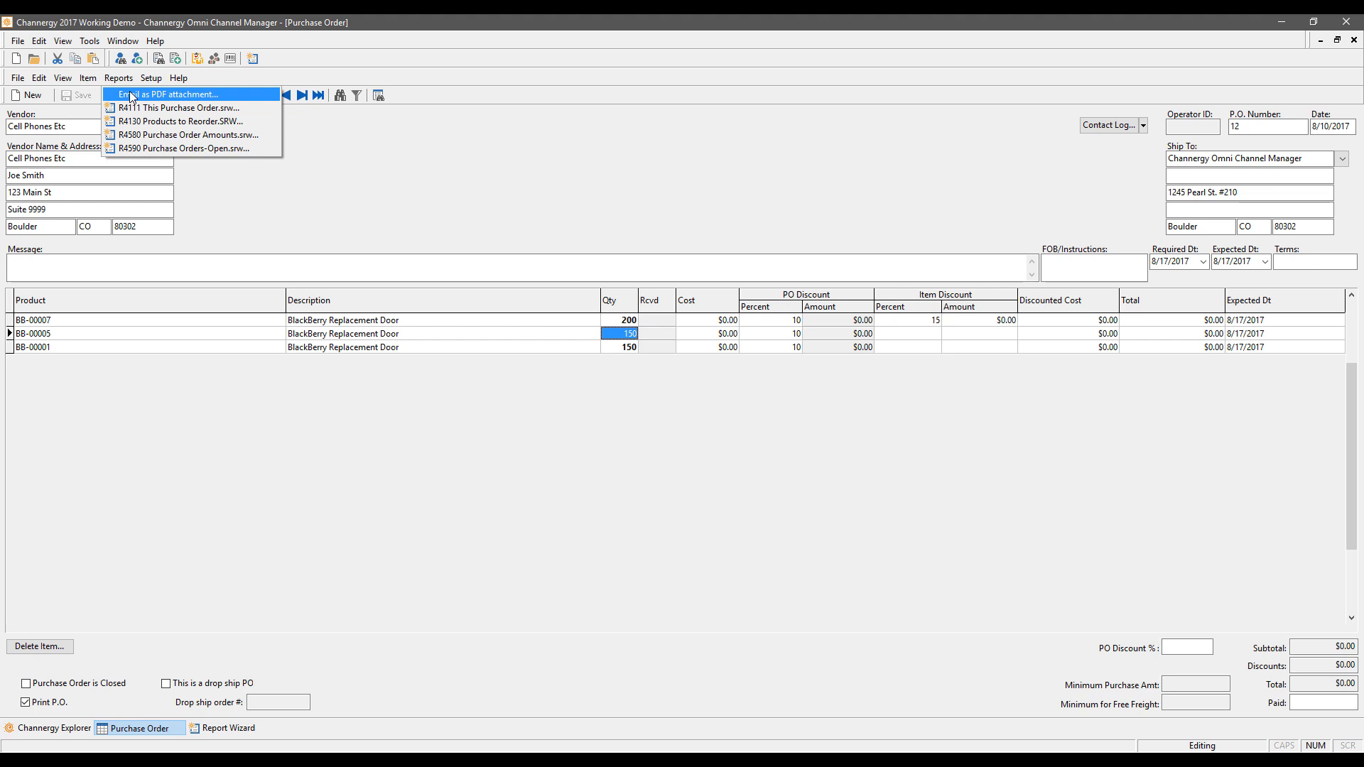
left_click(132, 96)
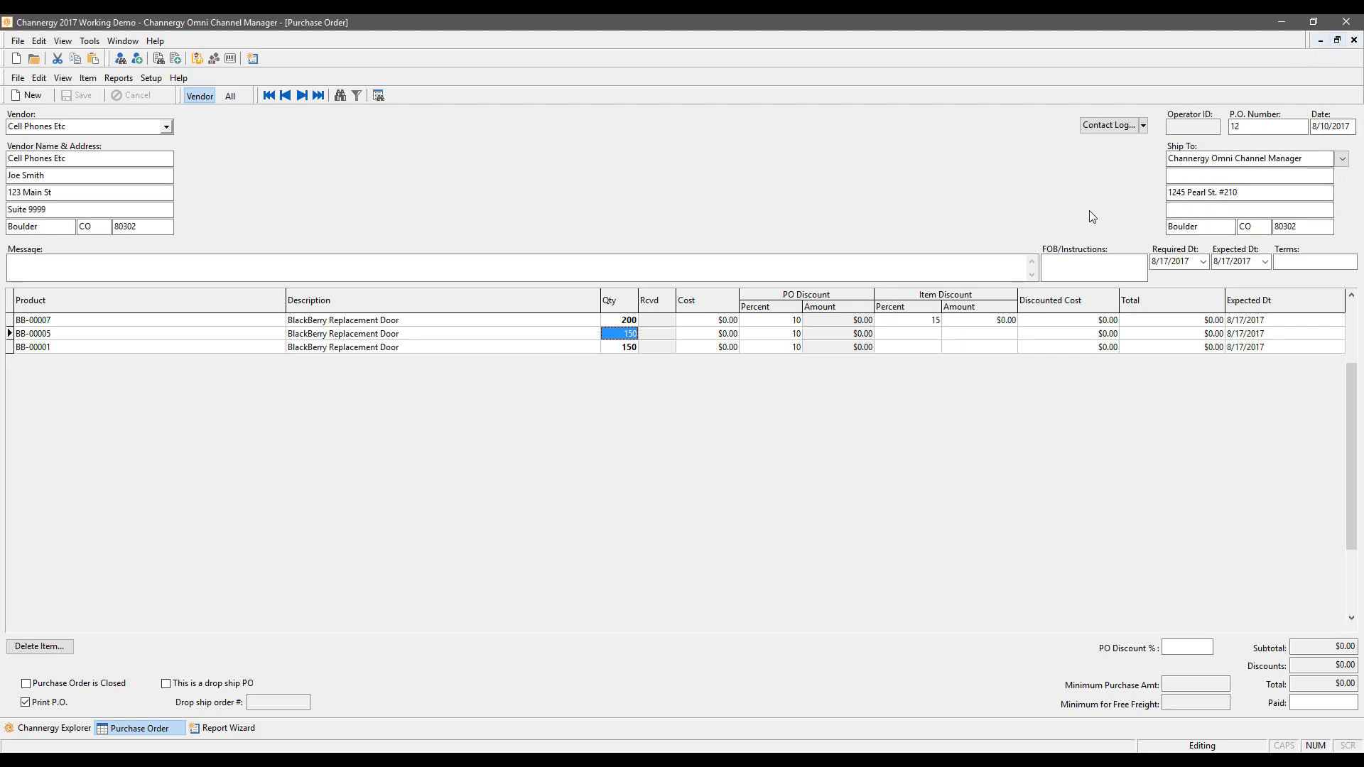
left_click(43, 730)
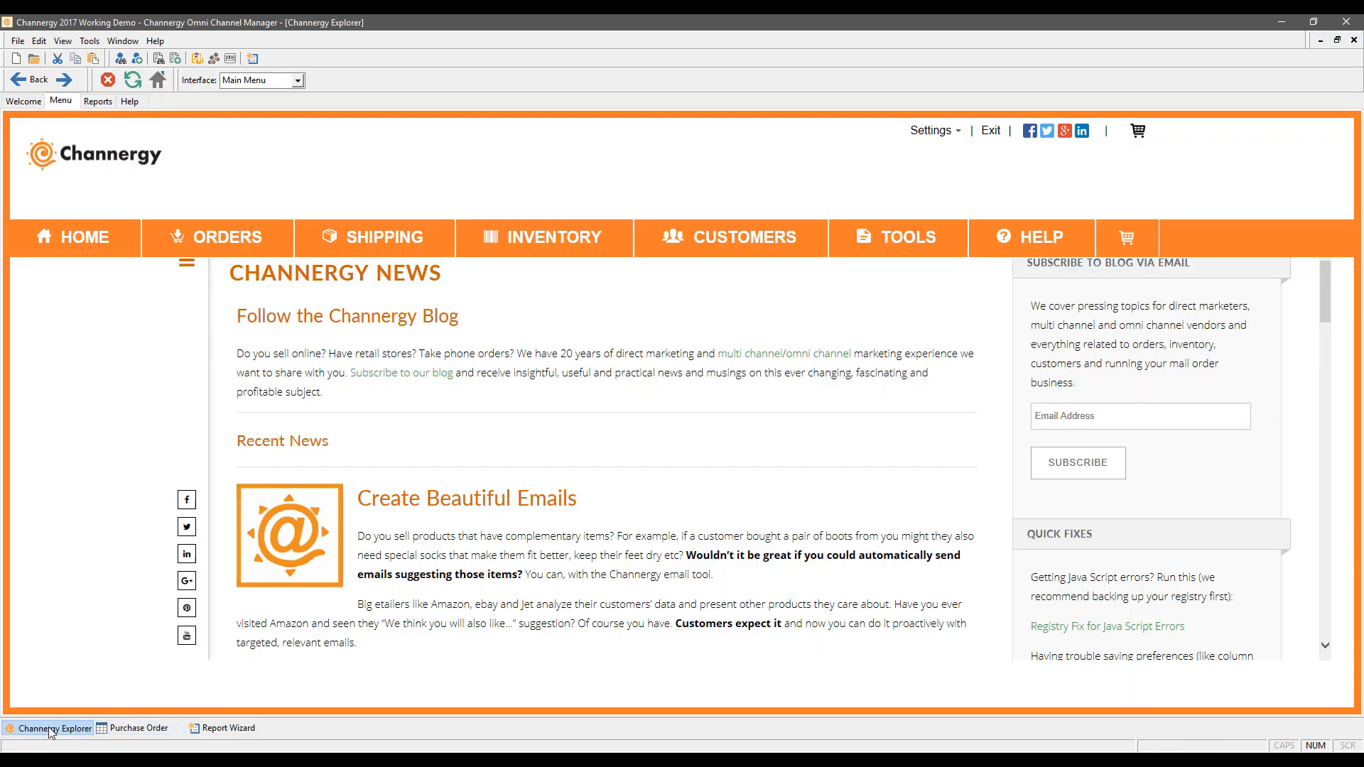
Step: Start a new Receive Inventory entry for Cell Phones Etc with PO 12's items BB-00007, BB-00005 and BB-00001 loaded
mouse_move(497, 245)
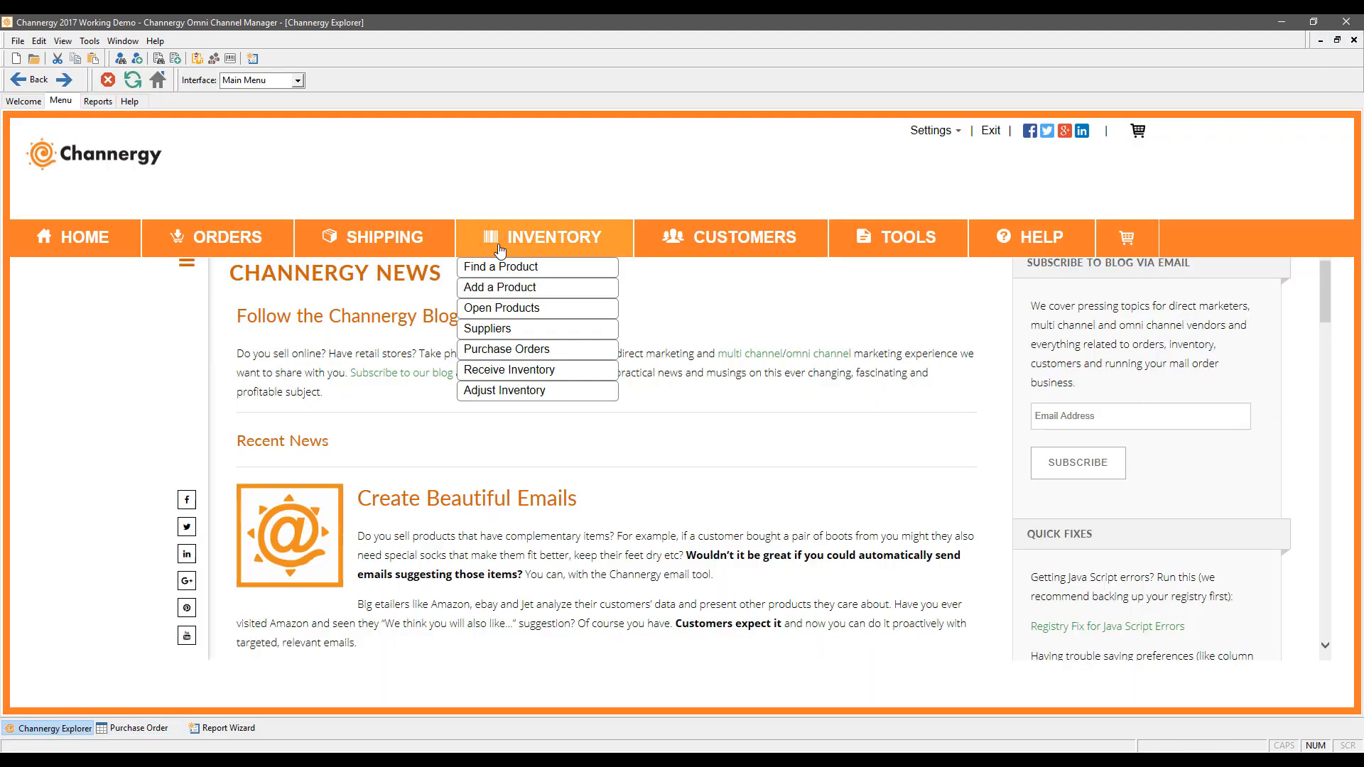
left_click(510, 370)
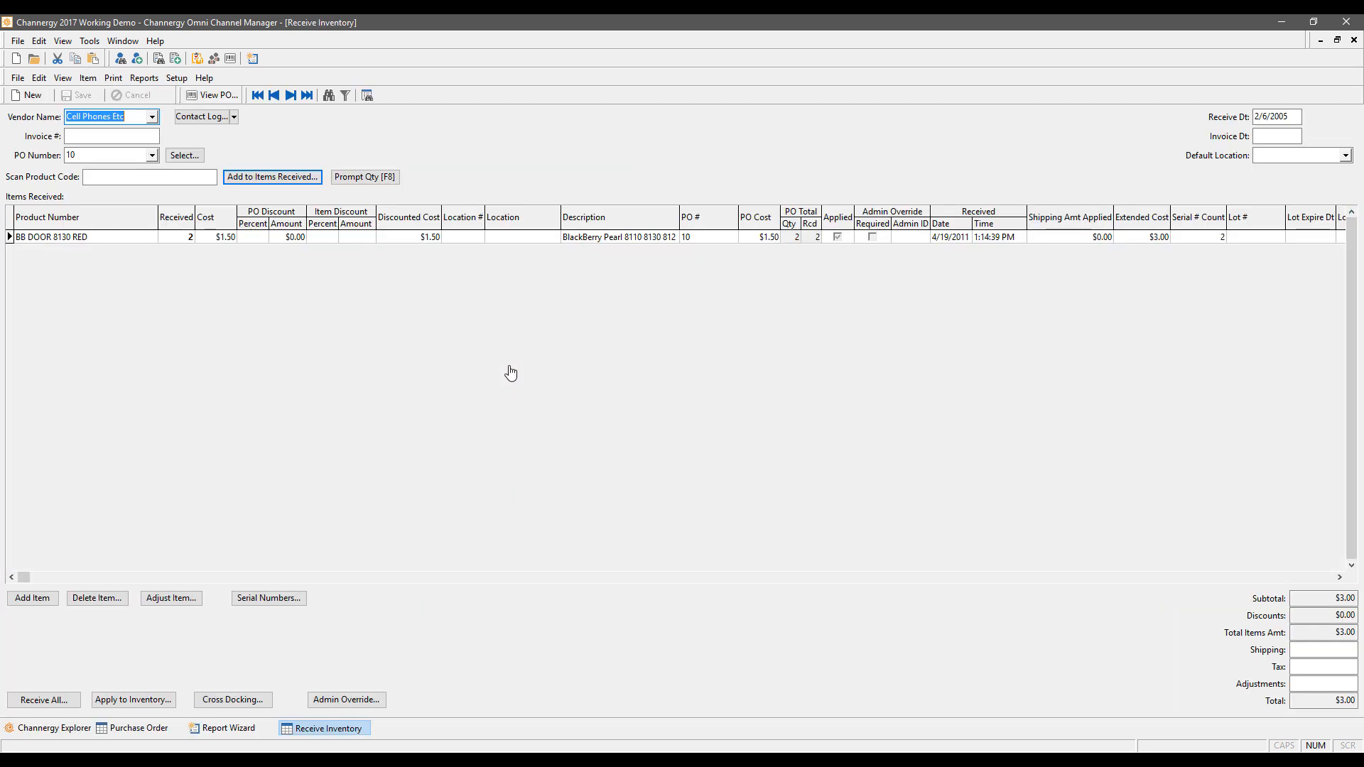
left_click(32, 95)
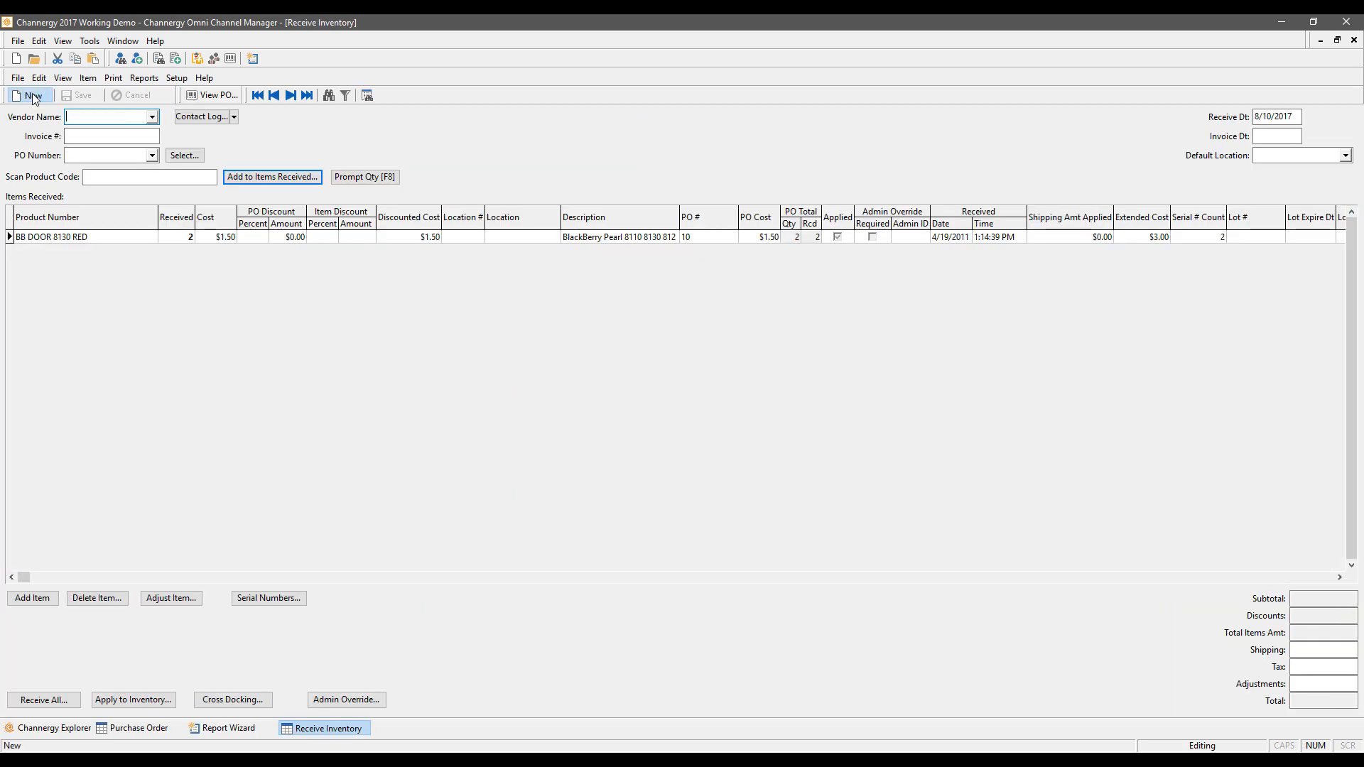
left_click(152, 117)
left_click(108, 146)
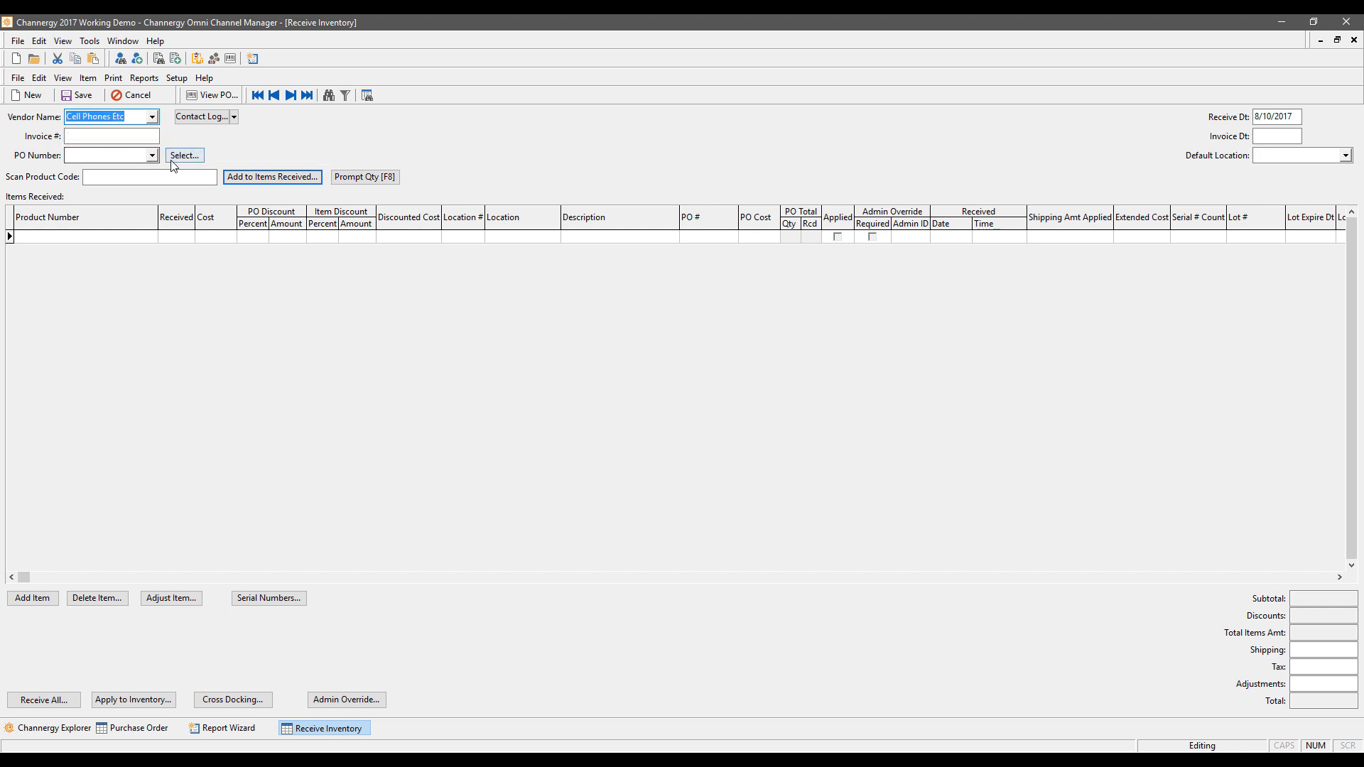
left_click(184, 156)
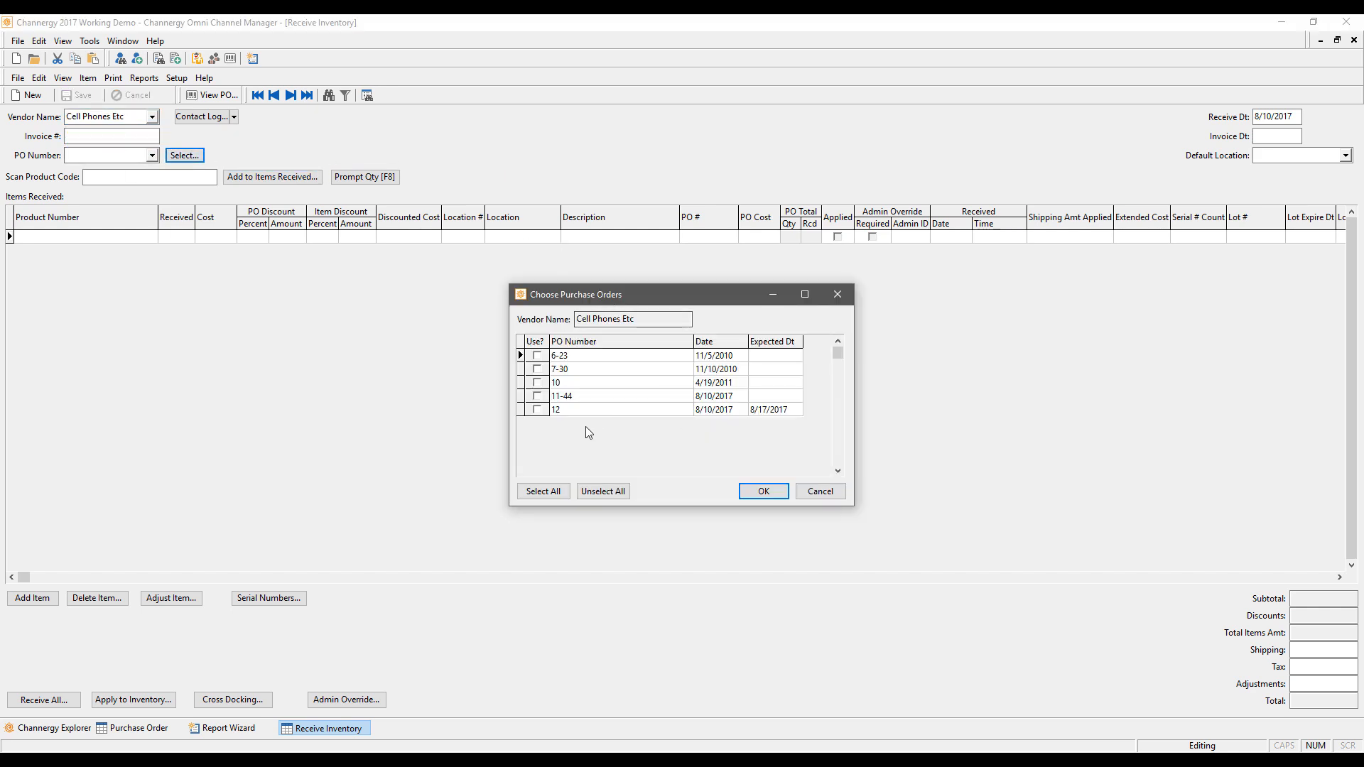
left_click(544, 384)
left_click(542, 383)
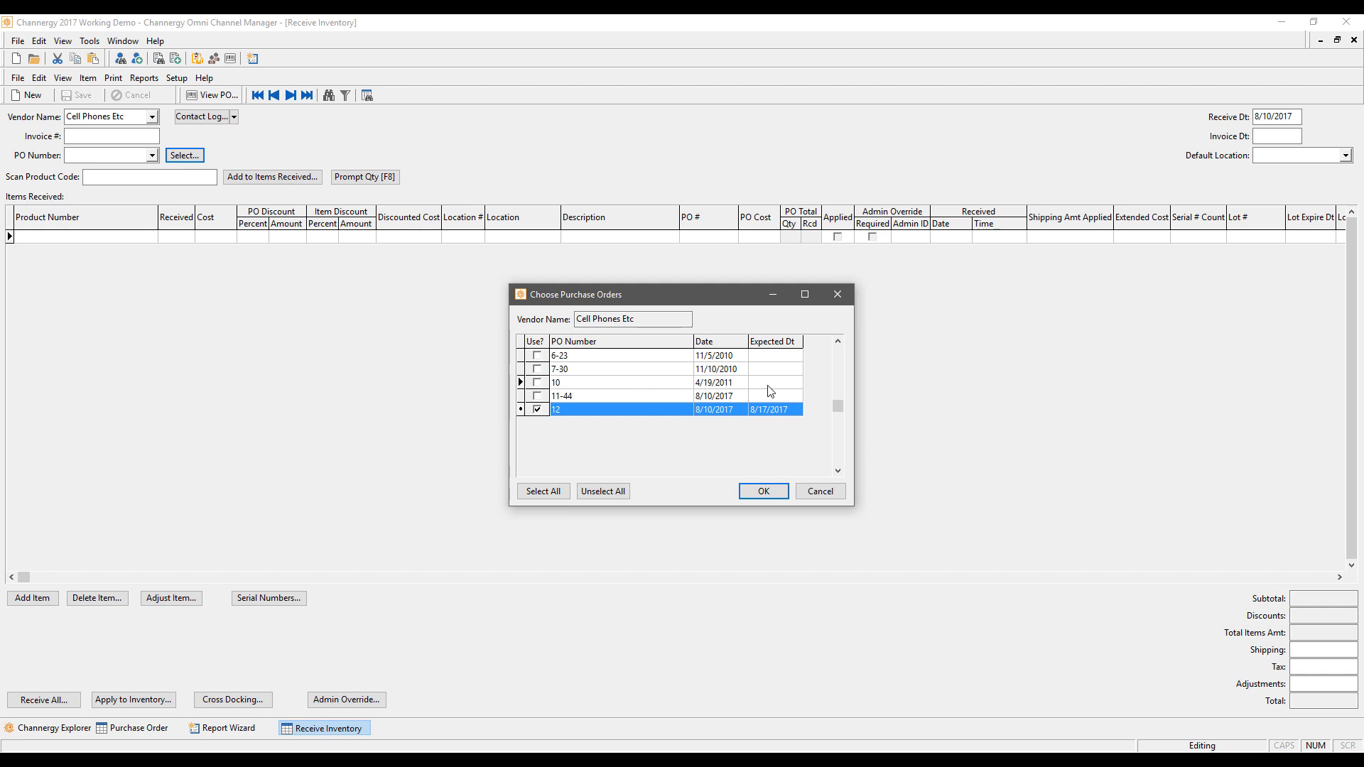
left_click(762, 491)
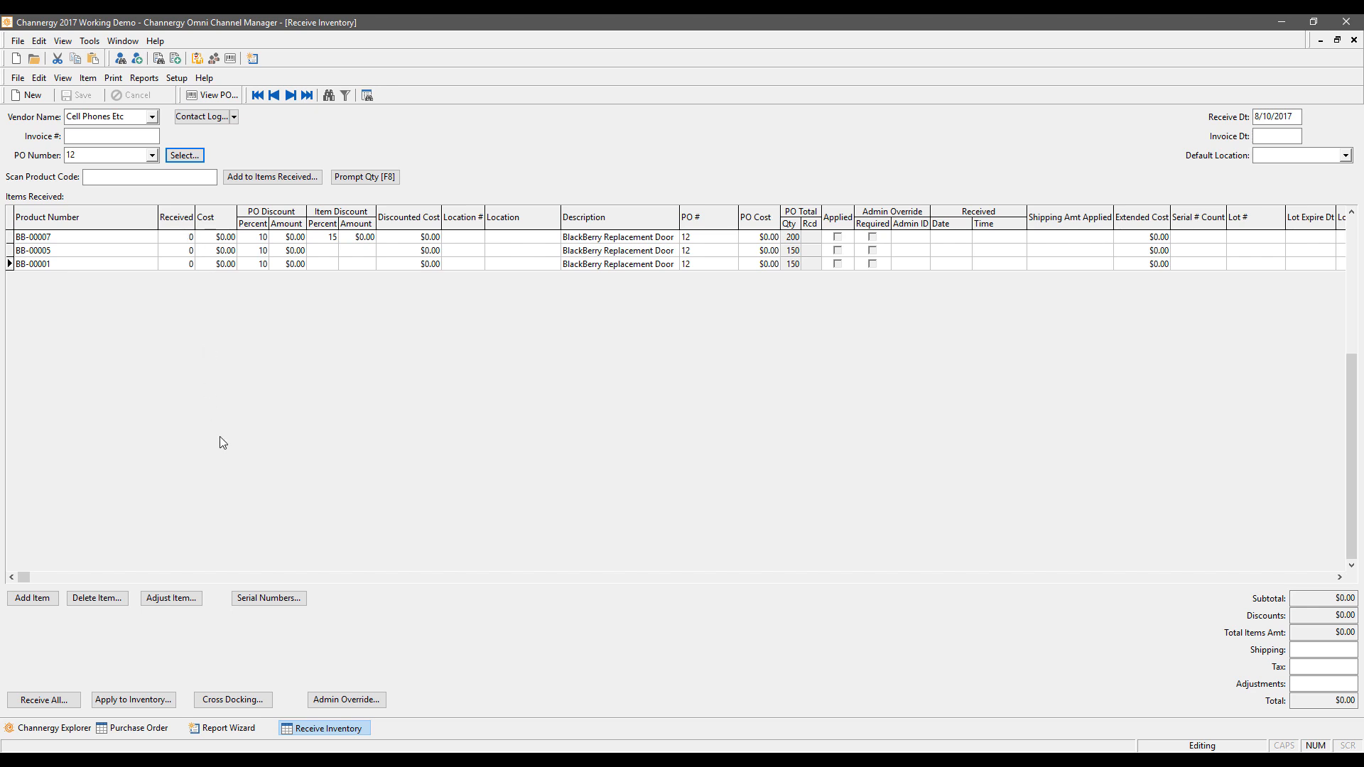
Step: Mark every PO 12 item as received, then lower BB-00007's received quantity to 199
left_click(64, 702)
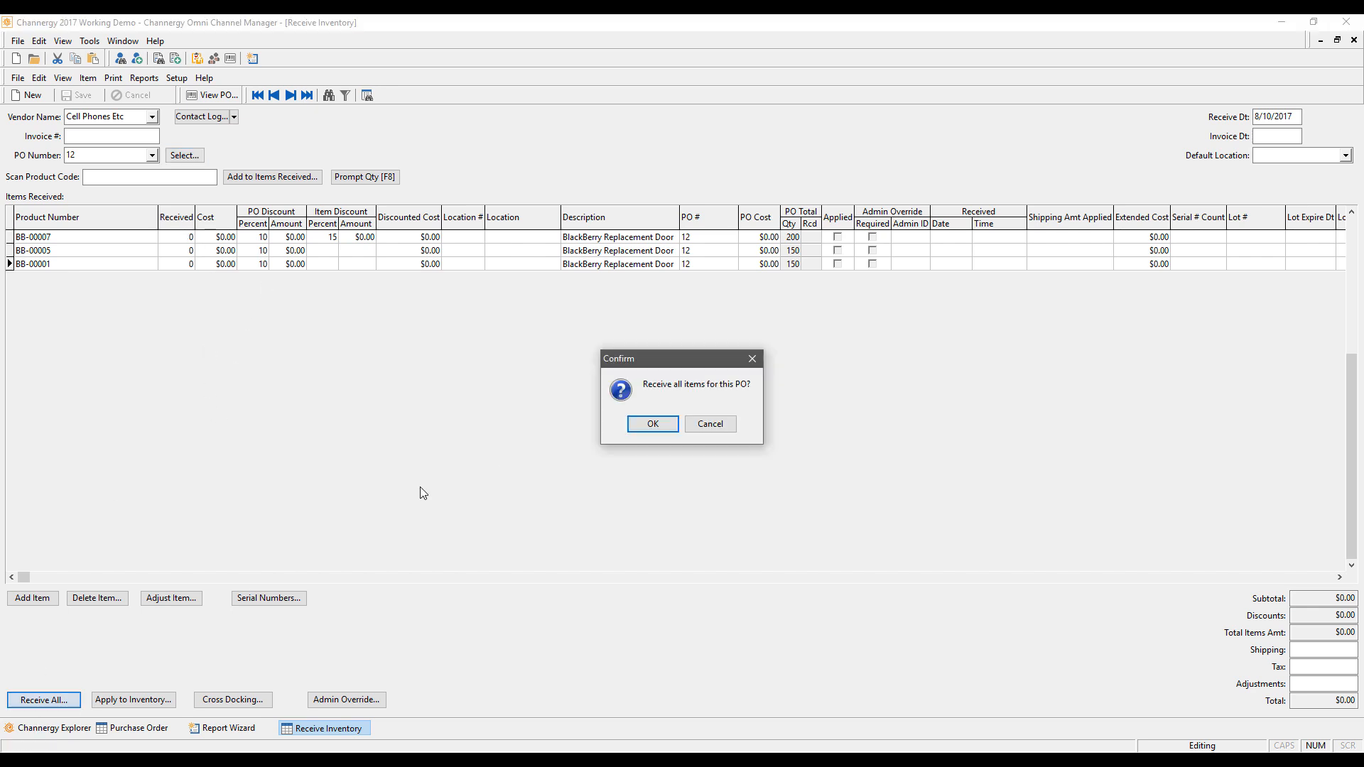
left_click(638, 425)
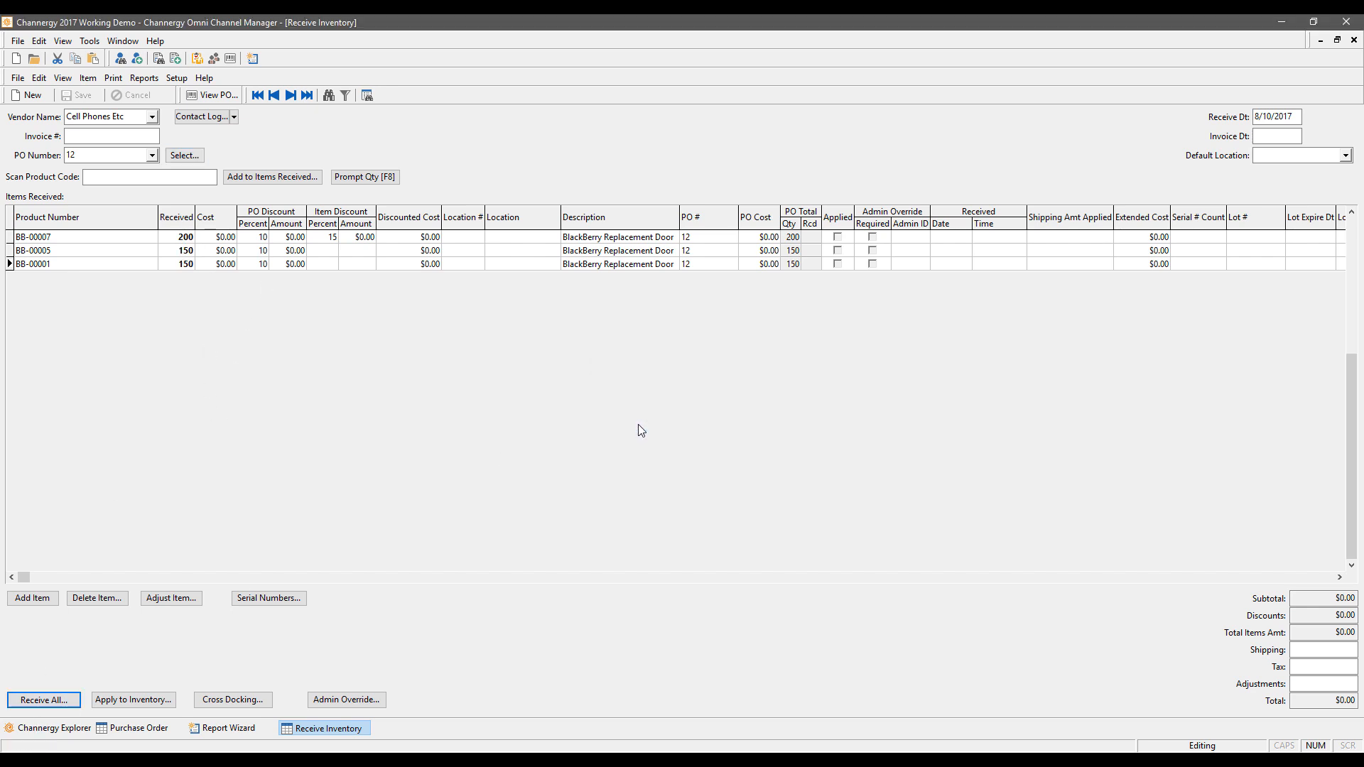
left_click(186, 240)
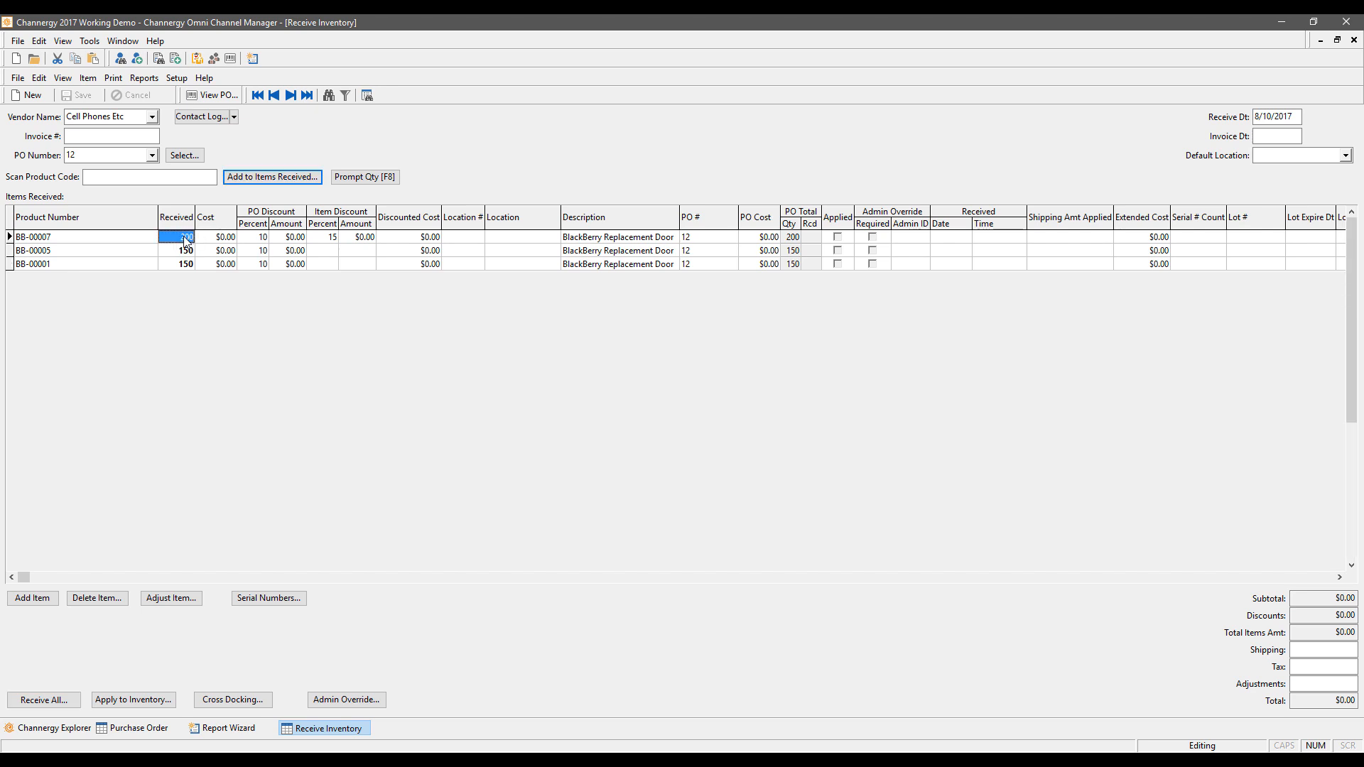
type("199")
key("Down")
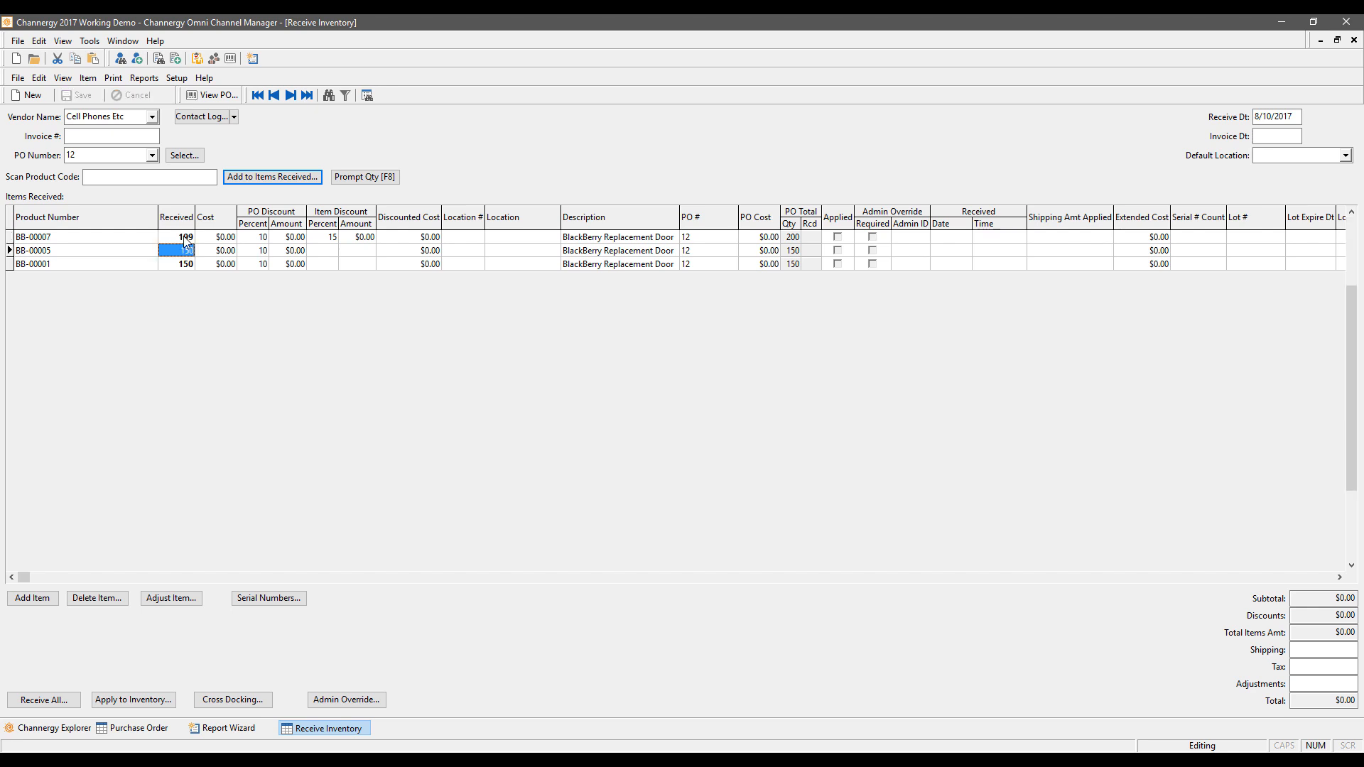
key("Down")
key("Down")
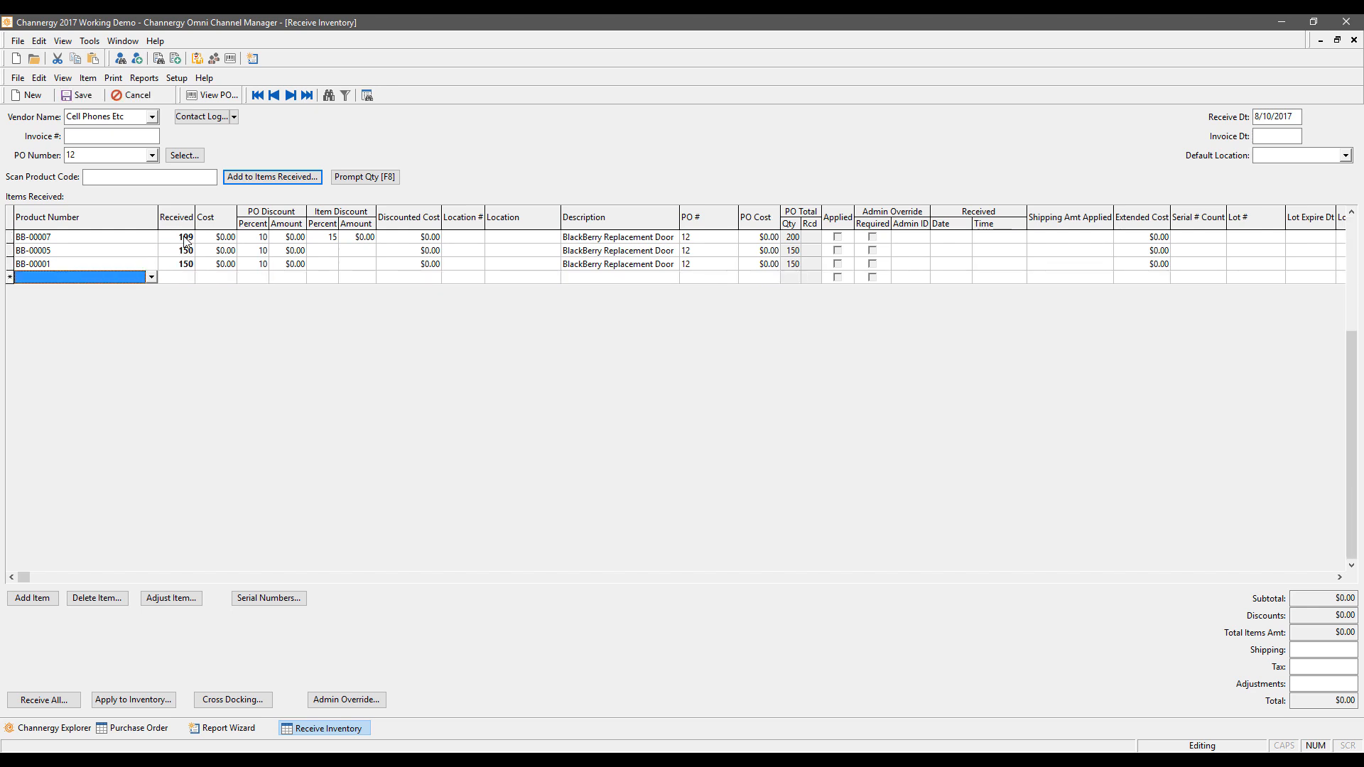
key("Up")
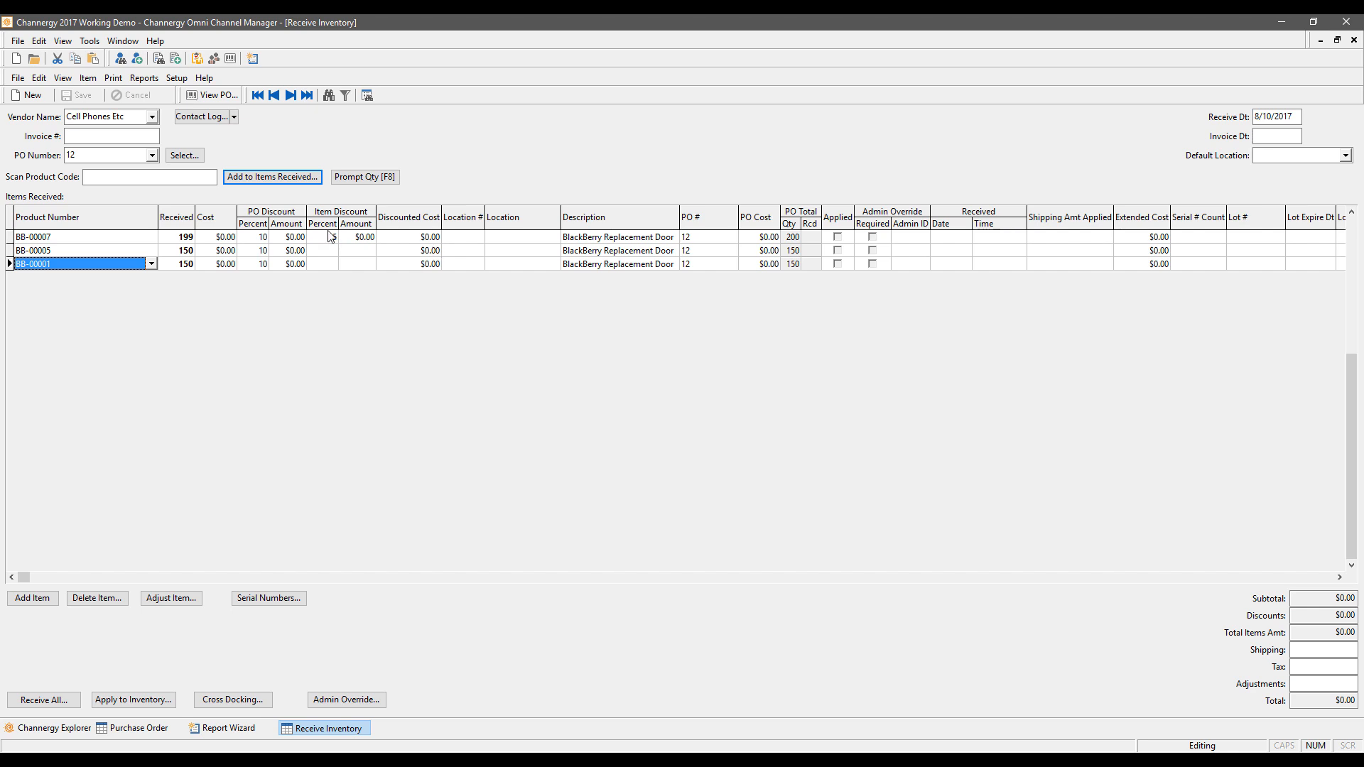
left_click(299, 238)
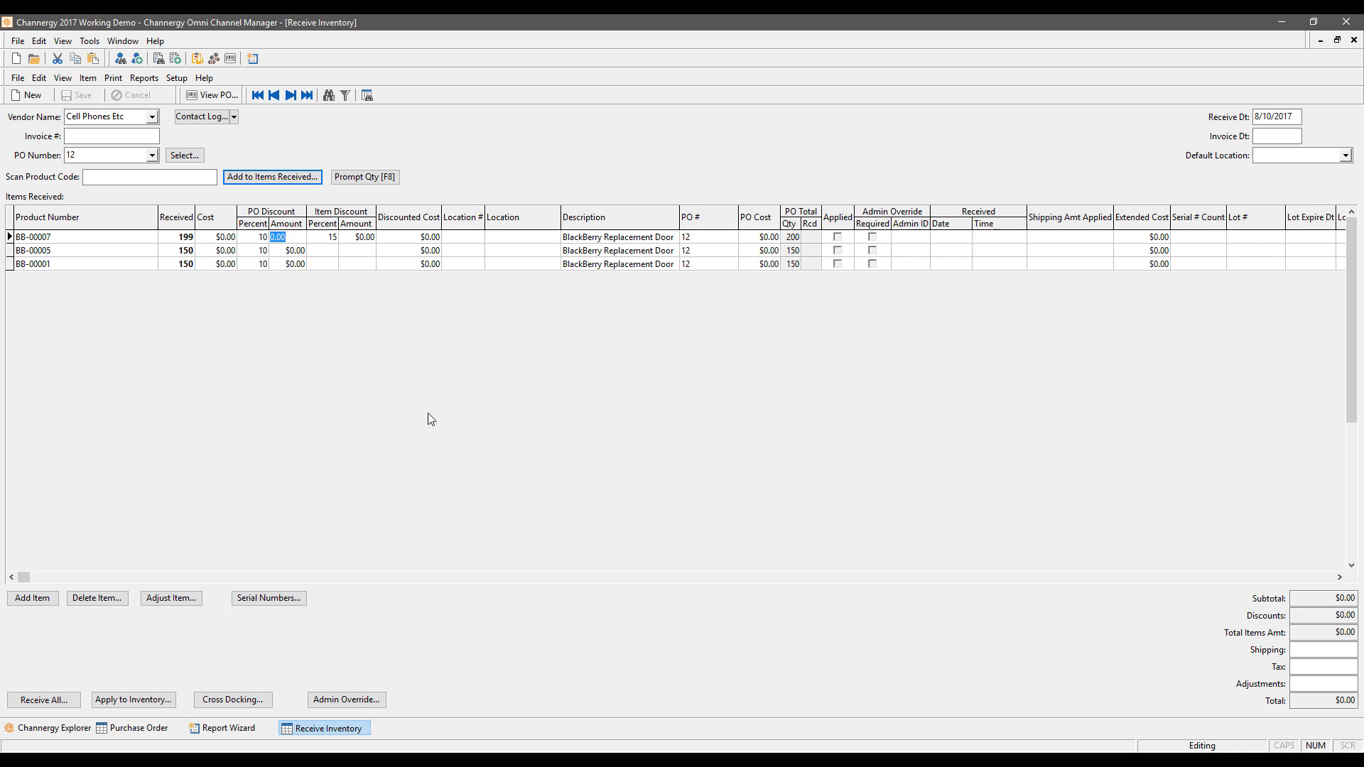
left_click(296, 597)
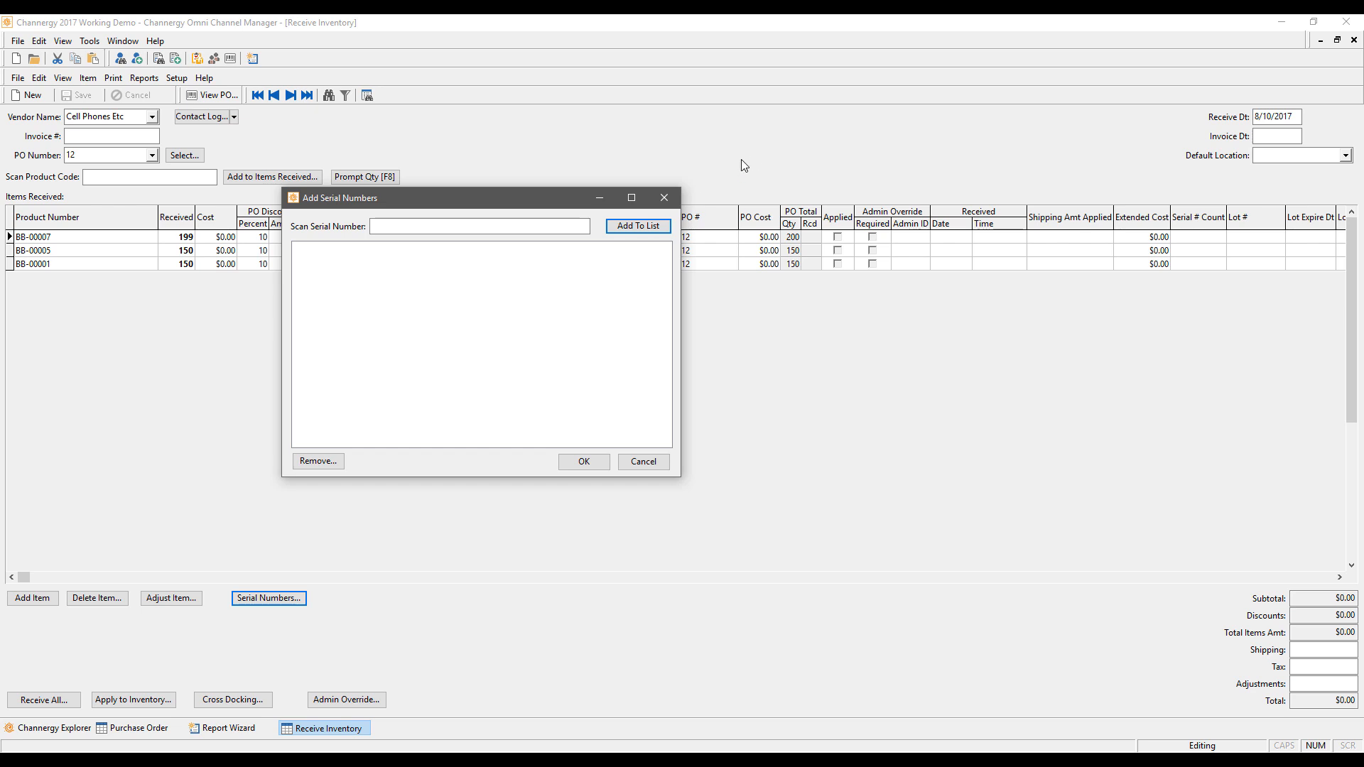
left_click(664, 197)
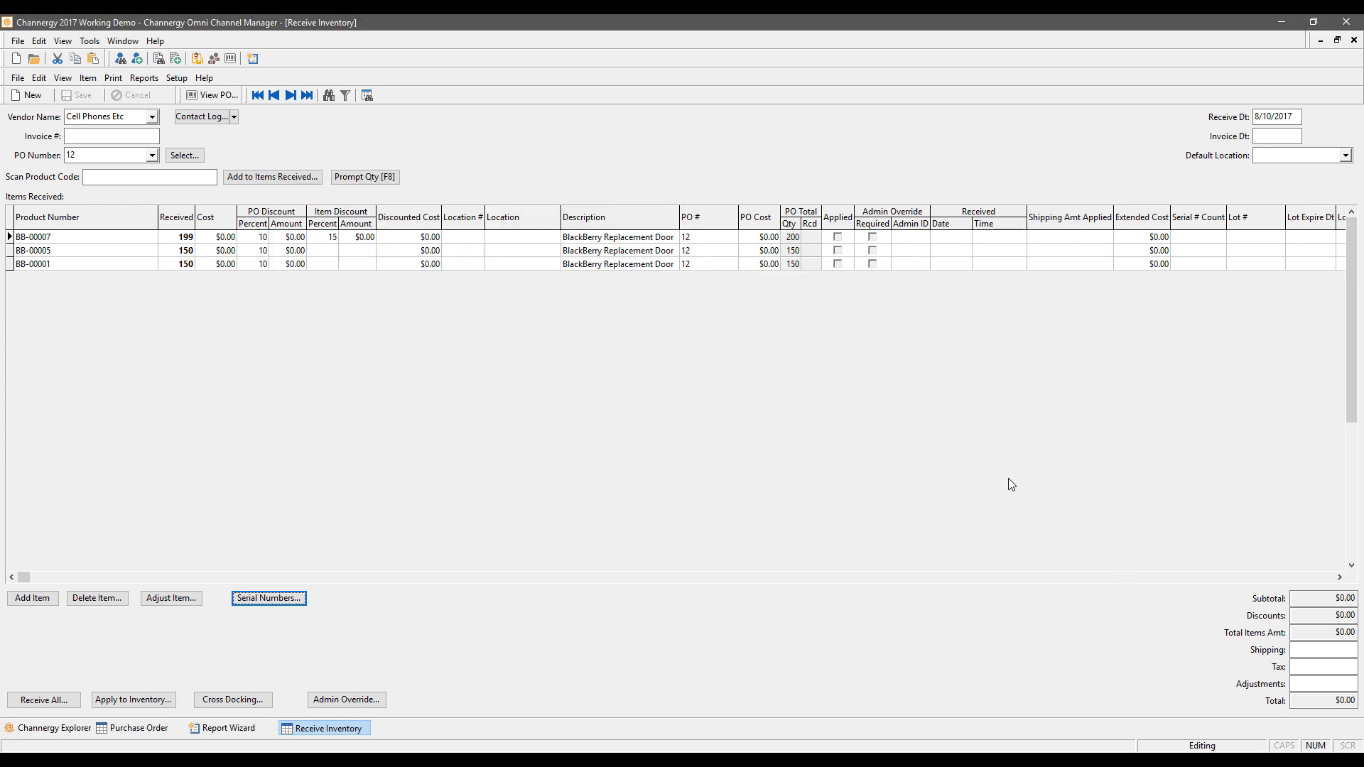
Step: Enter 500 for Shipping, 50 for Tax and -5 in Adjustments on the receipt
left_click(1320, 646)
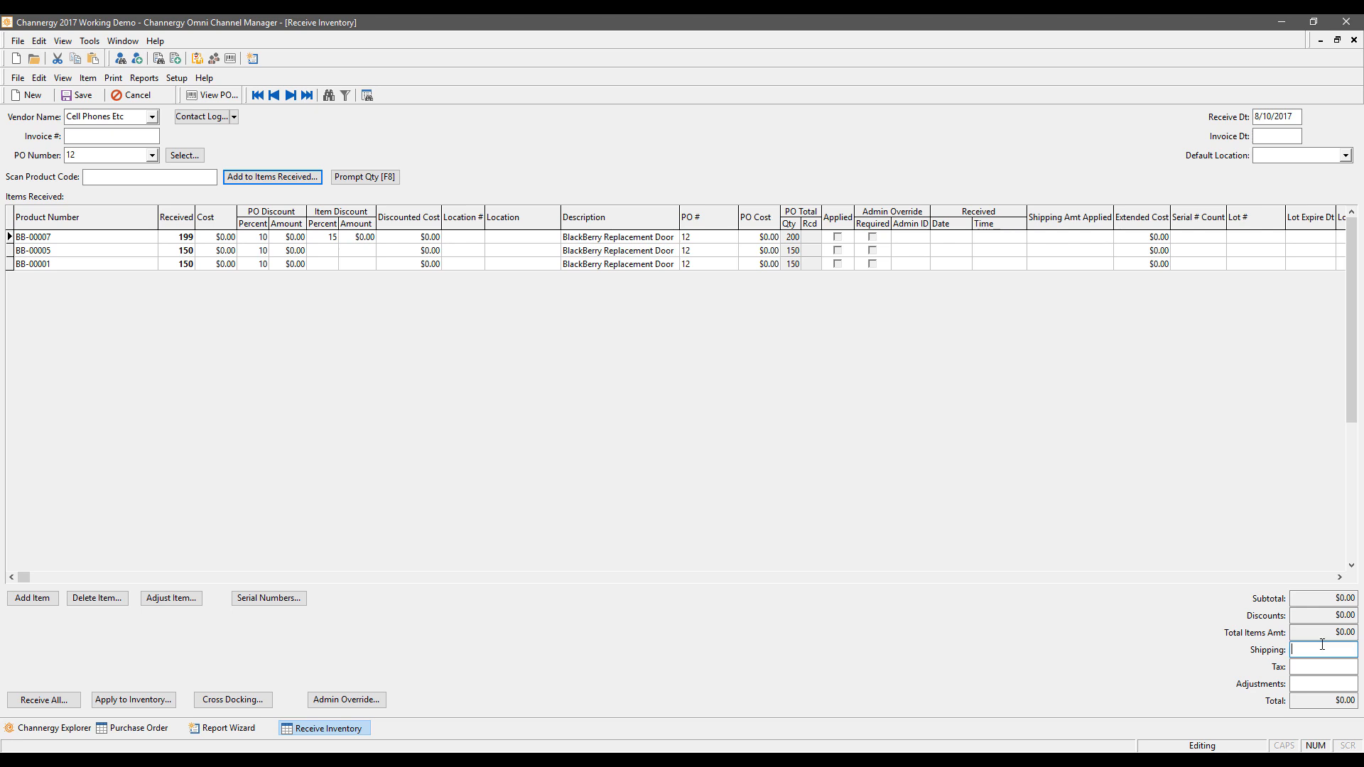
key("Tab")
key("Tab")
type("-5")
key("Tab")
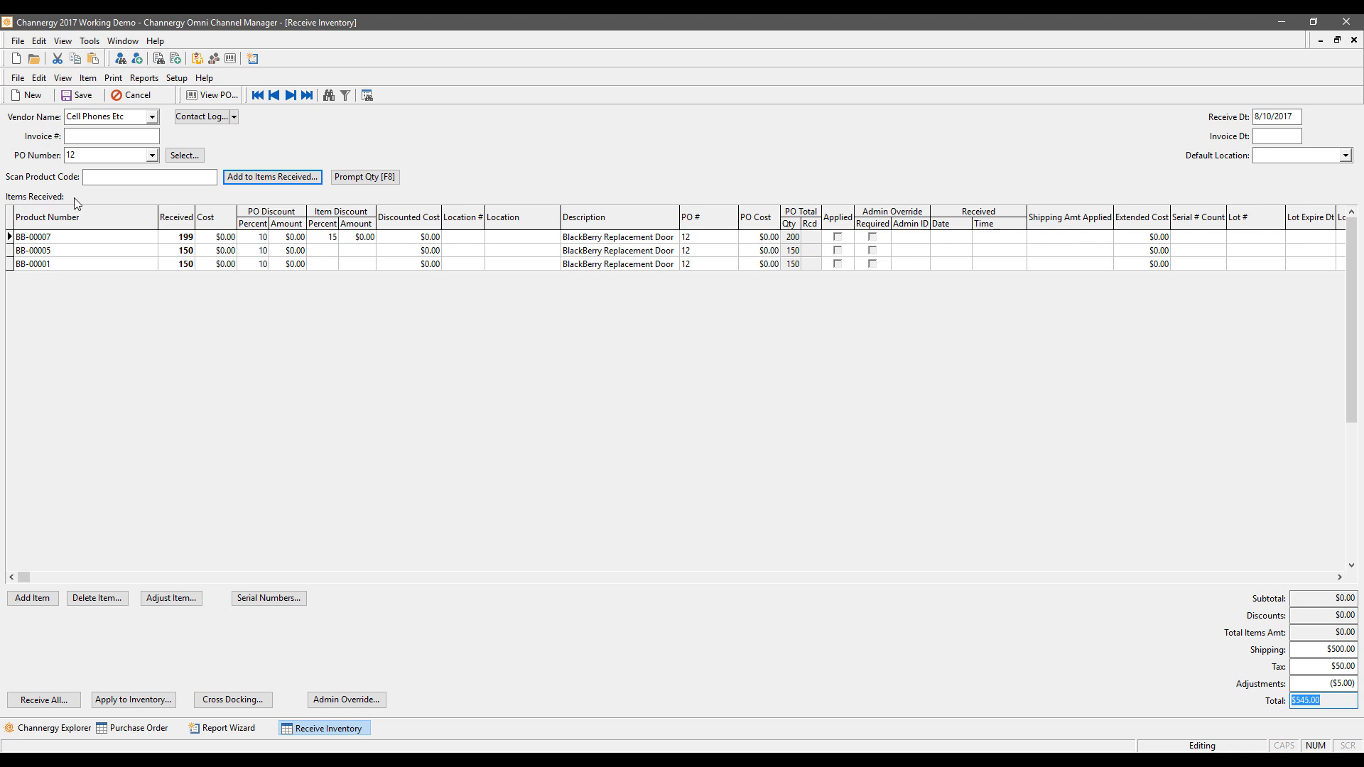
Step: Set the default location to Warehouse 3, Bin 10 and change BB-00007's received quantity to 50
left_click(139, 238)
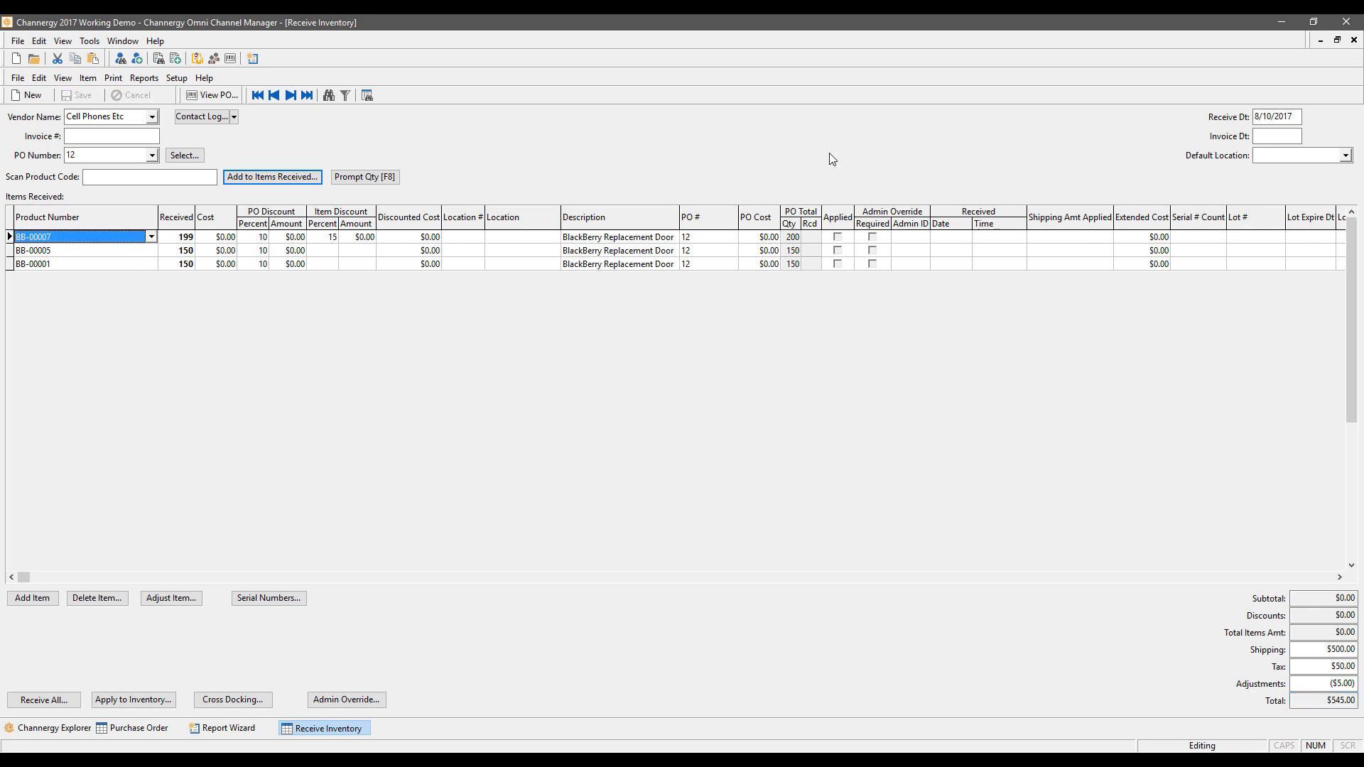
left_click(1344, 156)
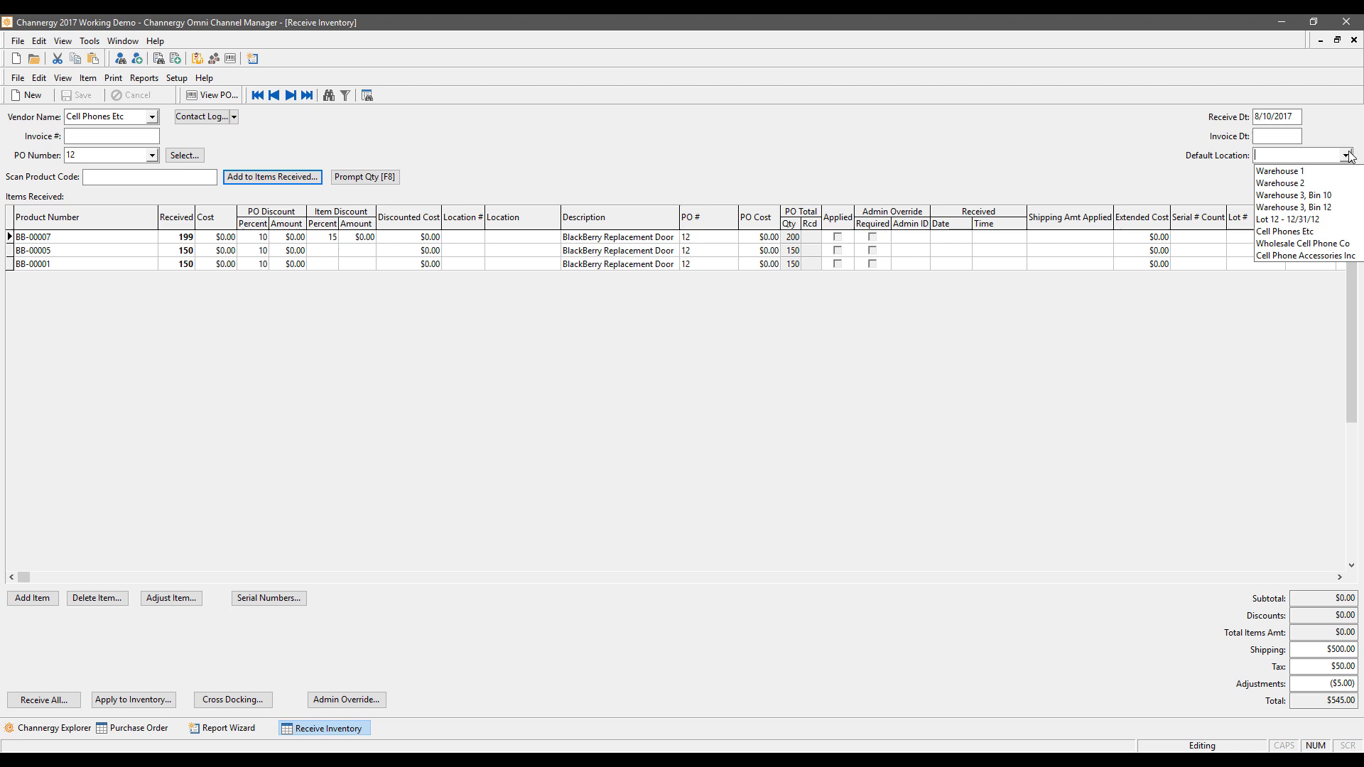
left_click(1302, 199)
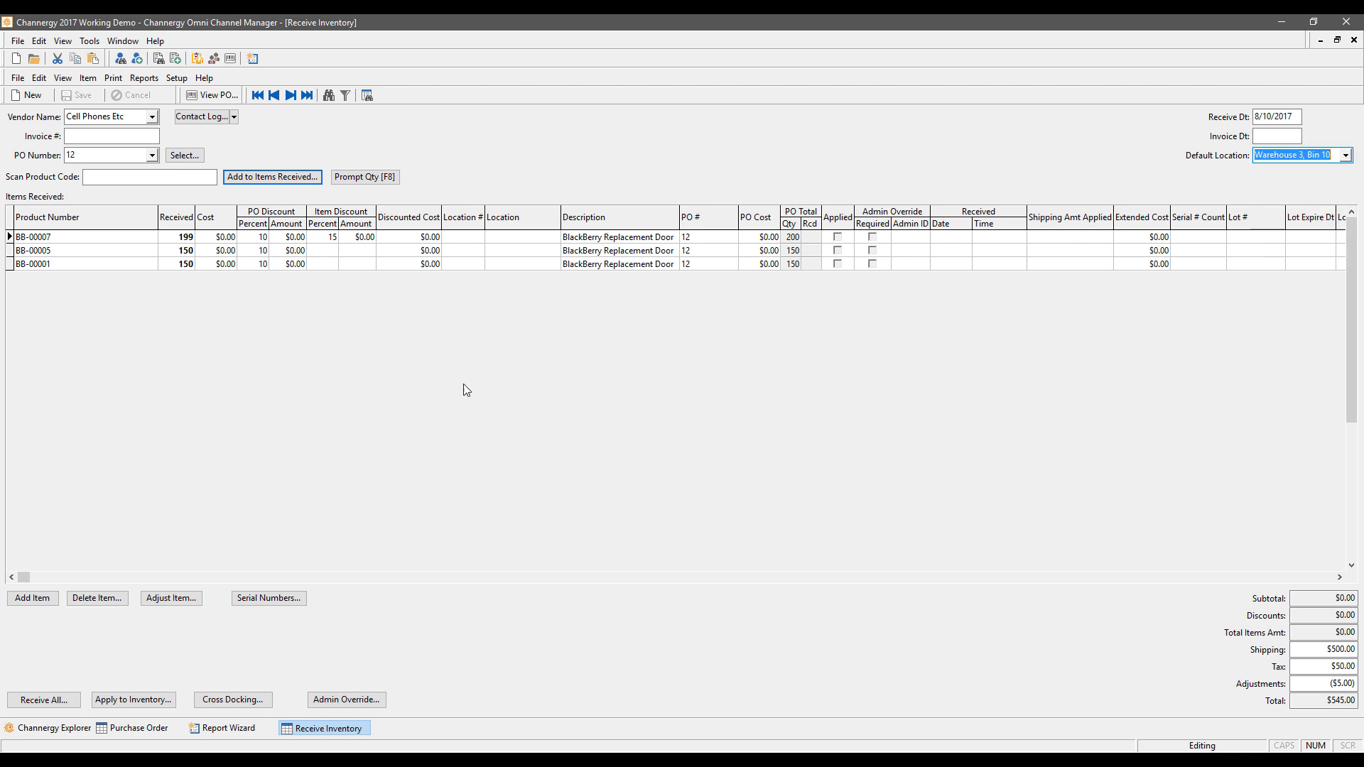
left_click(189, 238)
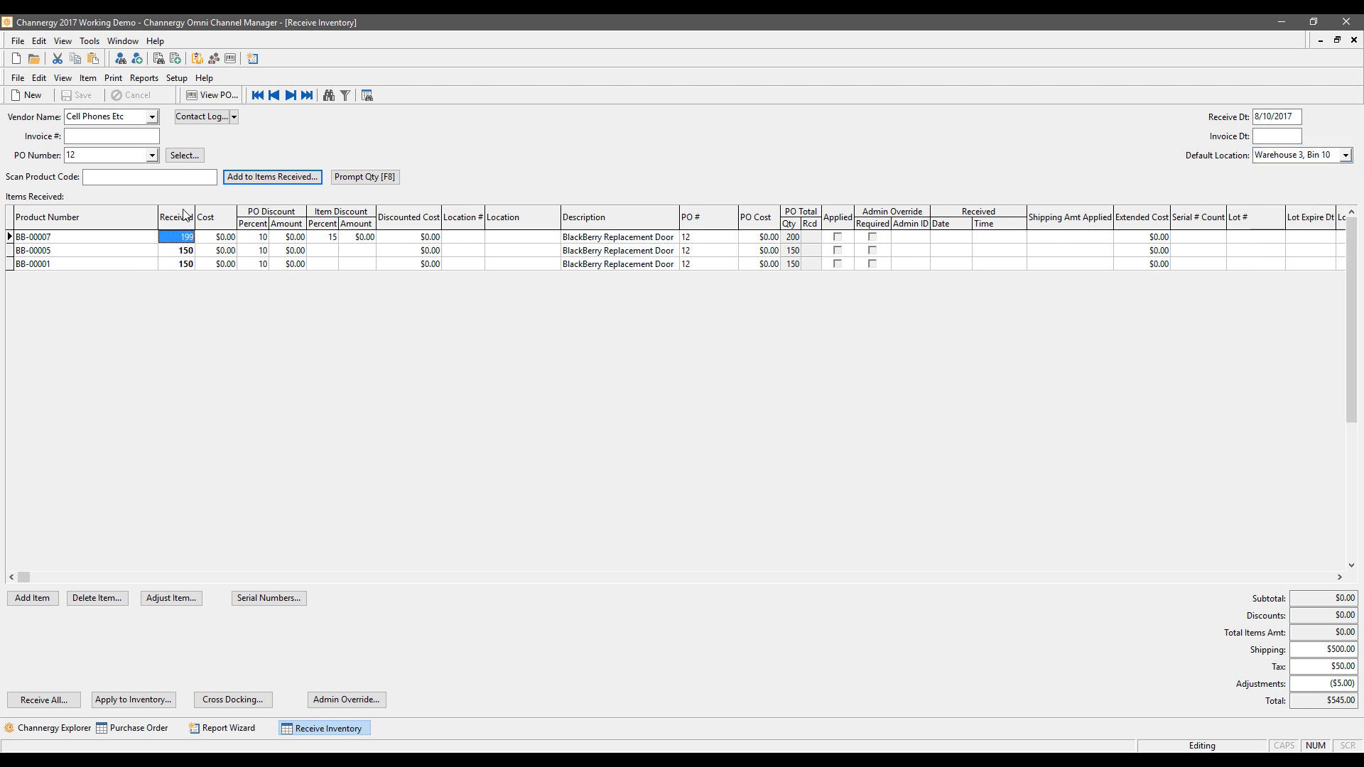
type("50")
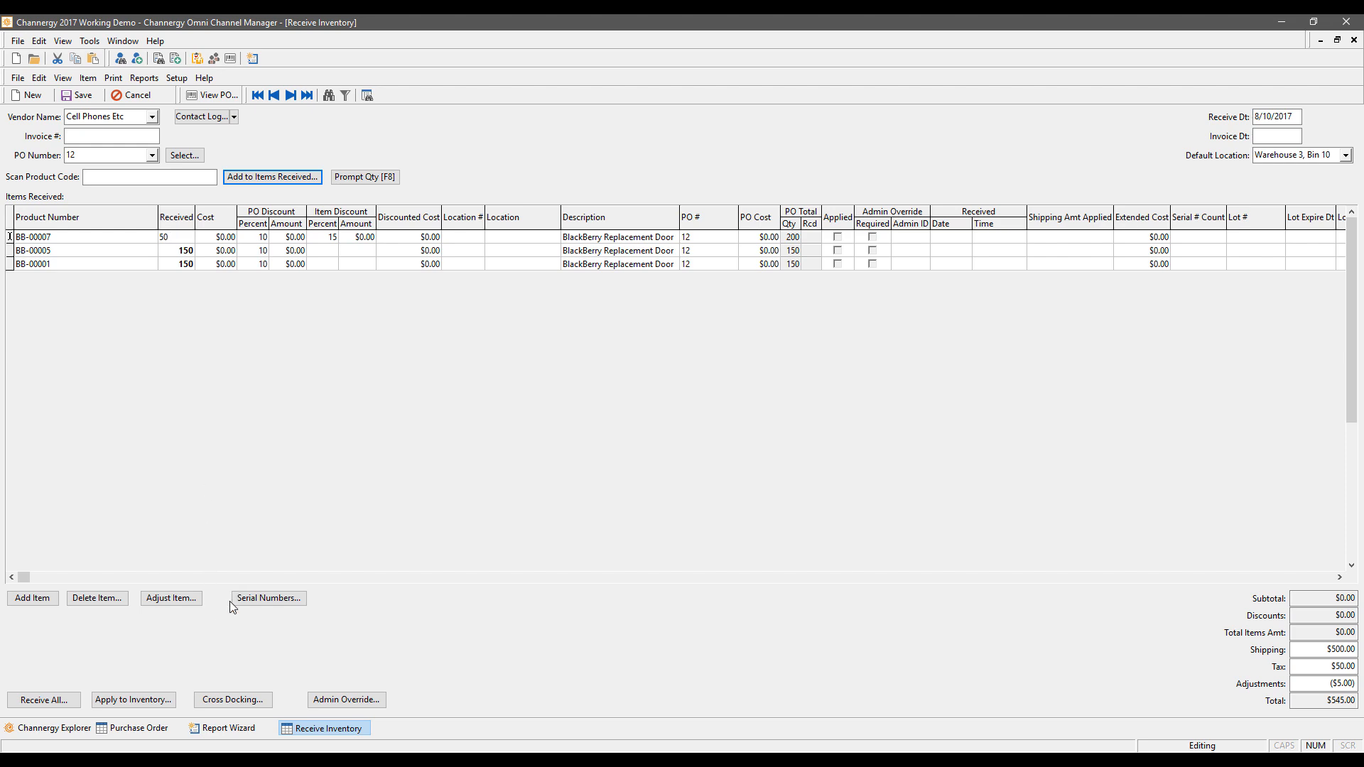
Step: In Process Orders, refresh Fill Backorders and fill the listed backorder, then view Process Payments
left_click(59, 735)
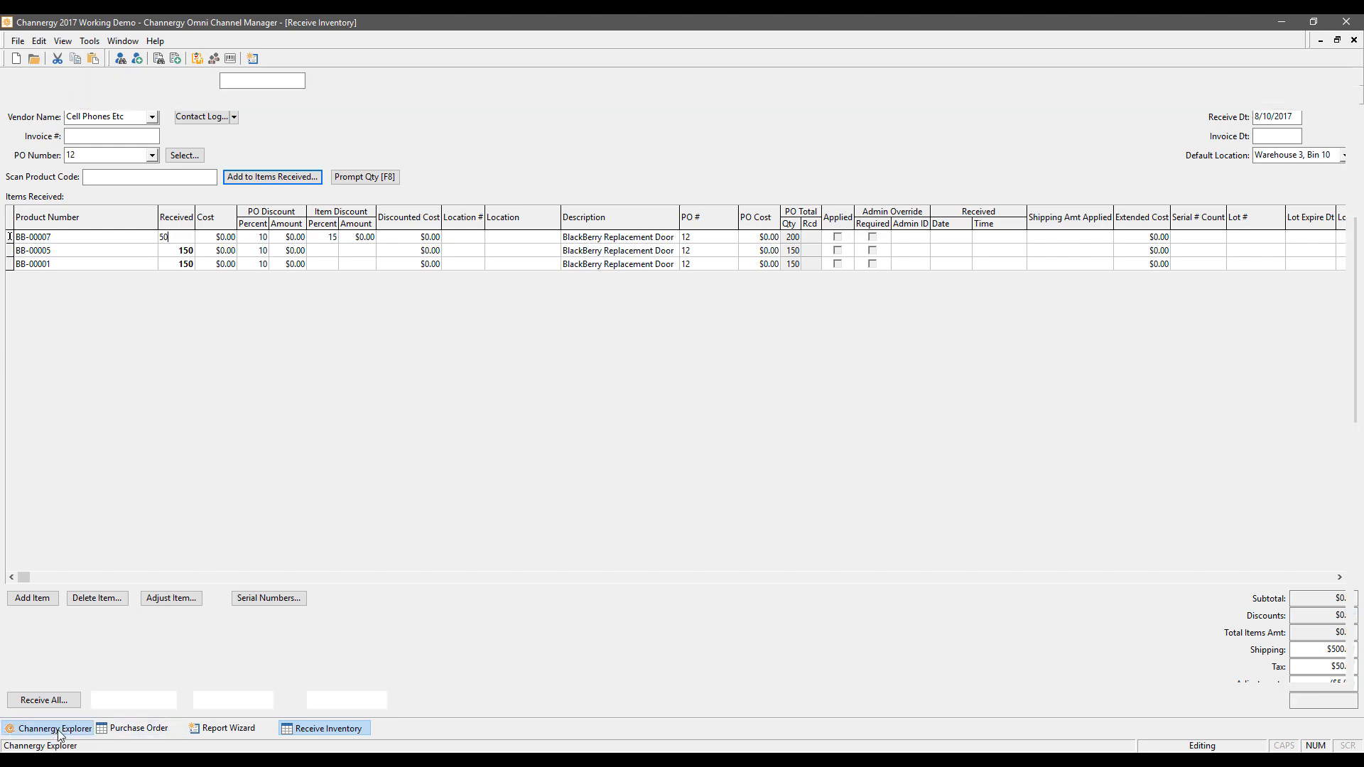
mouse_move(754, 231)
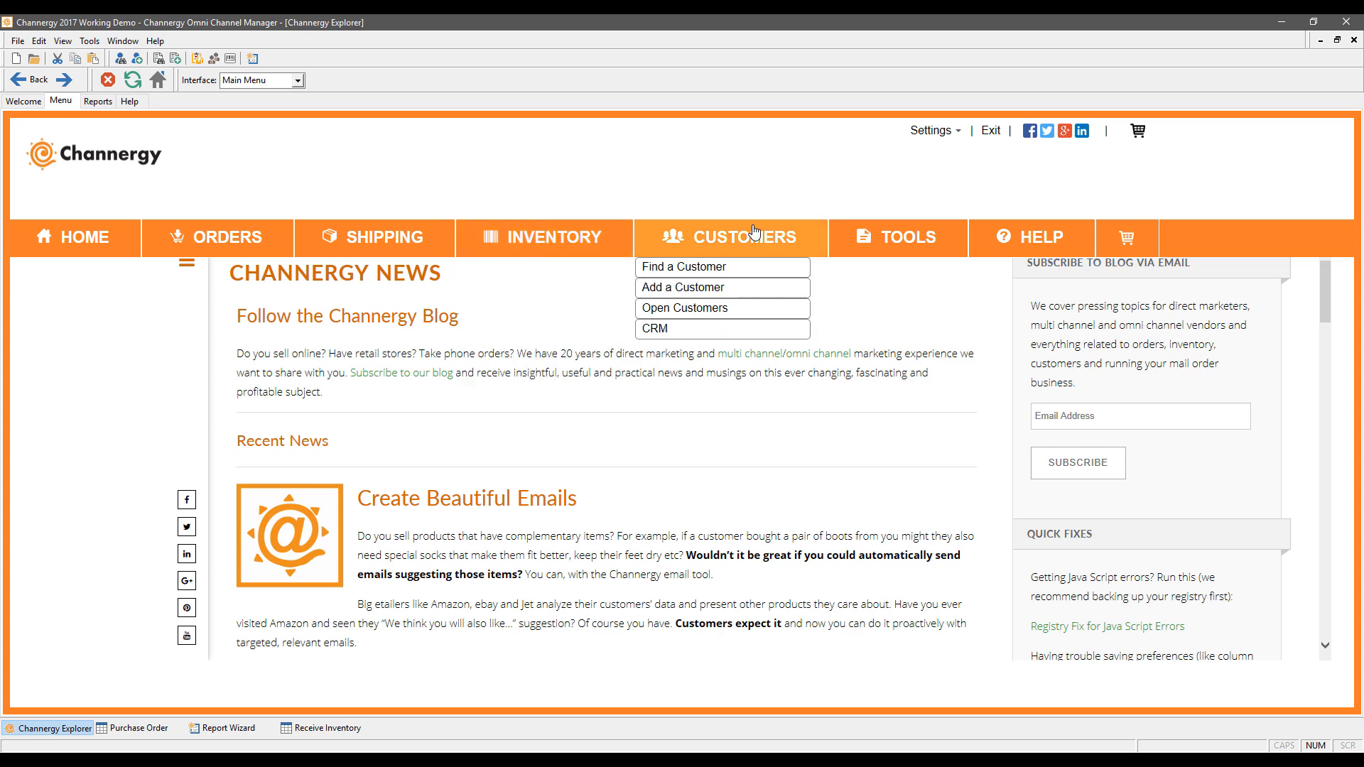
left_click(407, 244)
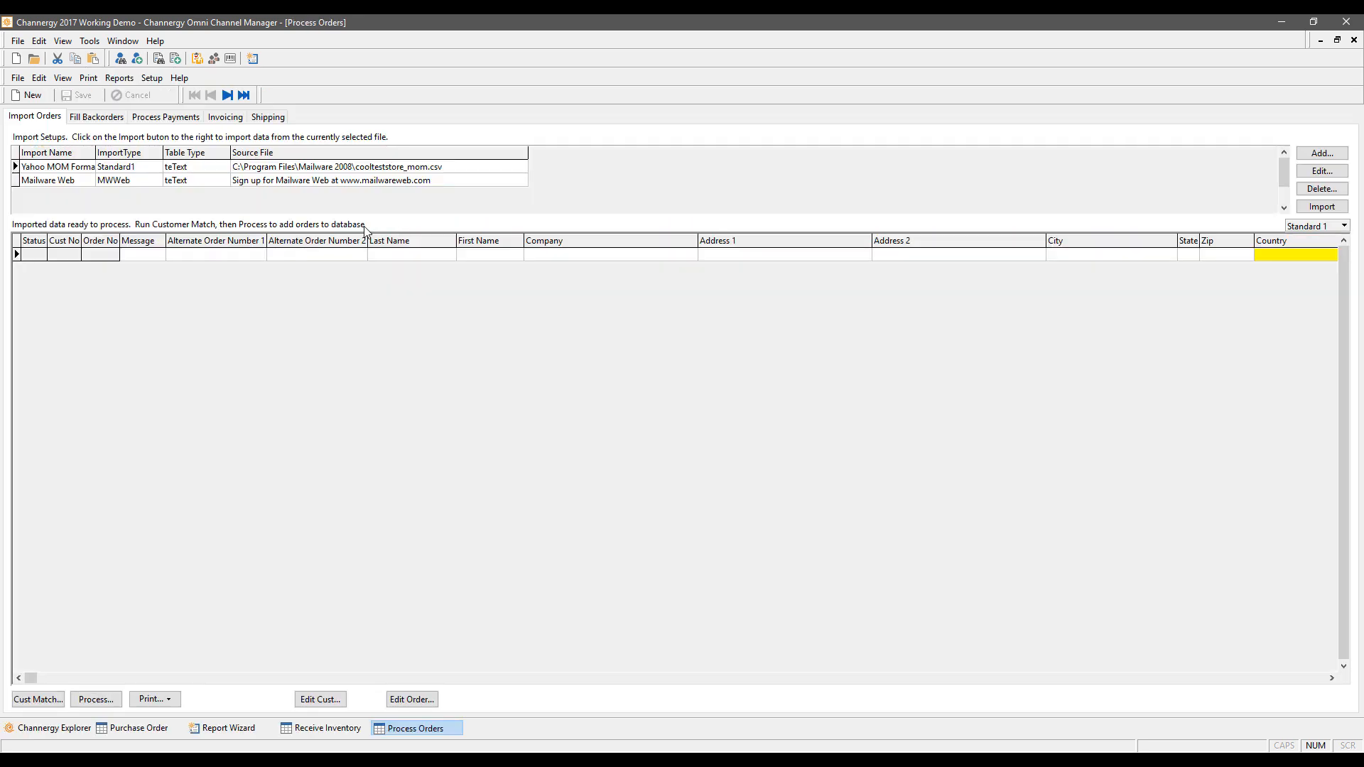
left_click(97, 117)
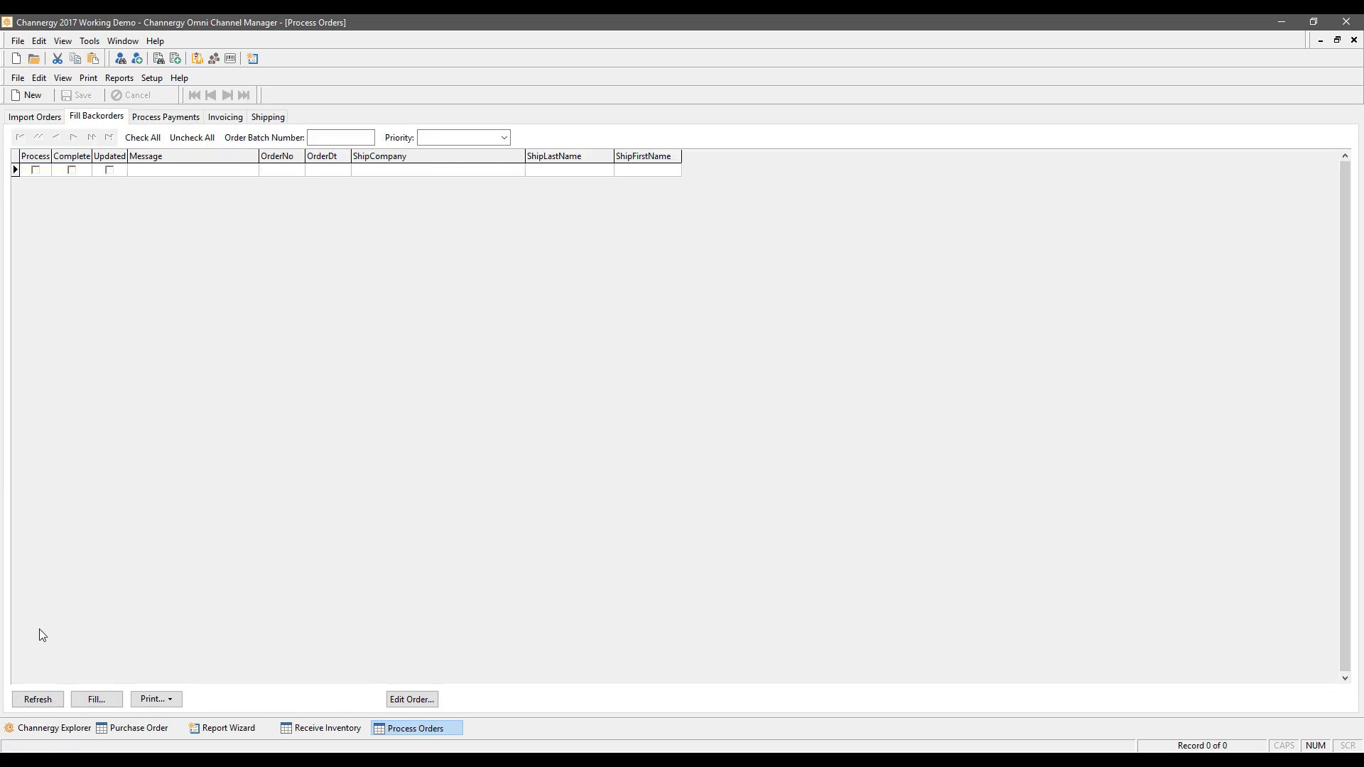
left_click(48, 699)
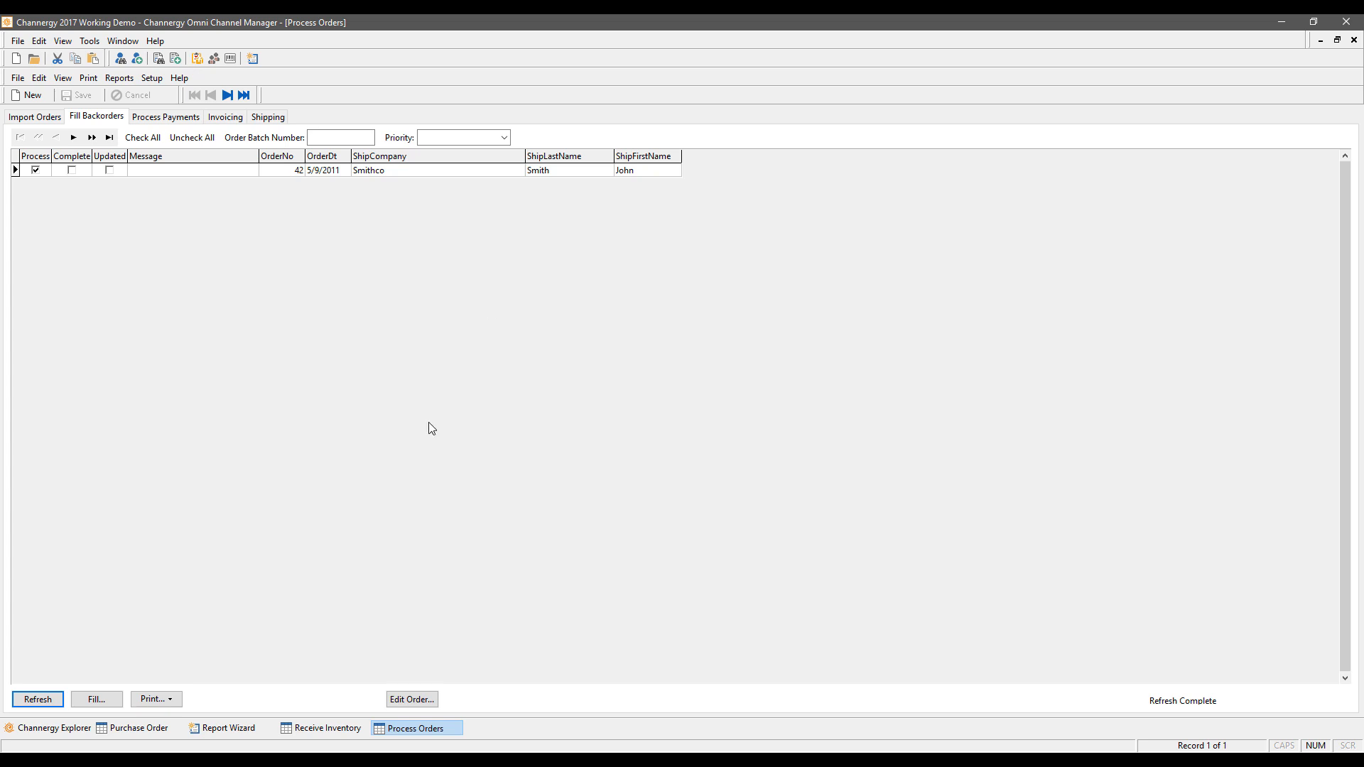
left_click(96, 700)
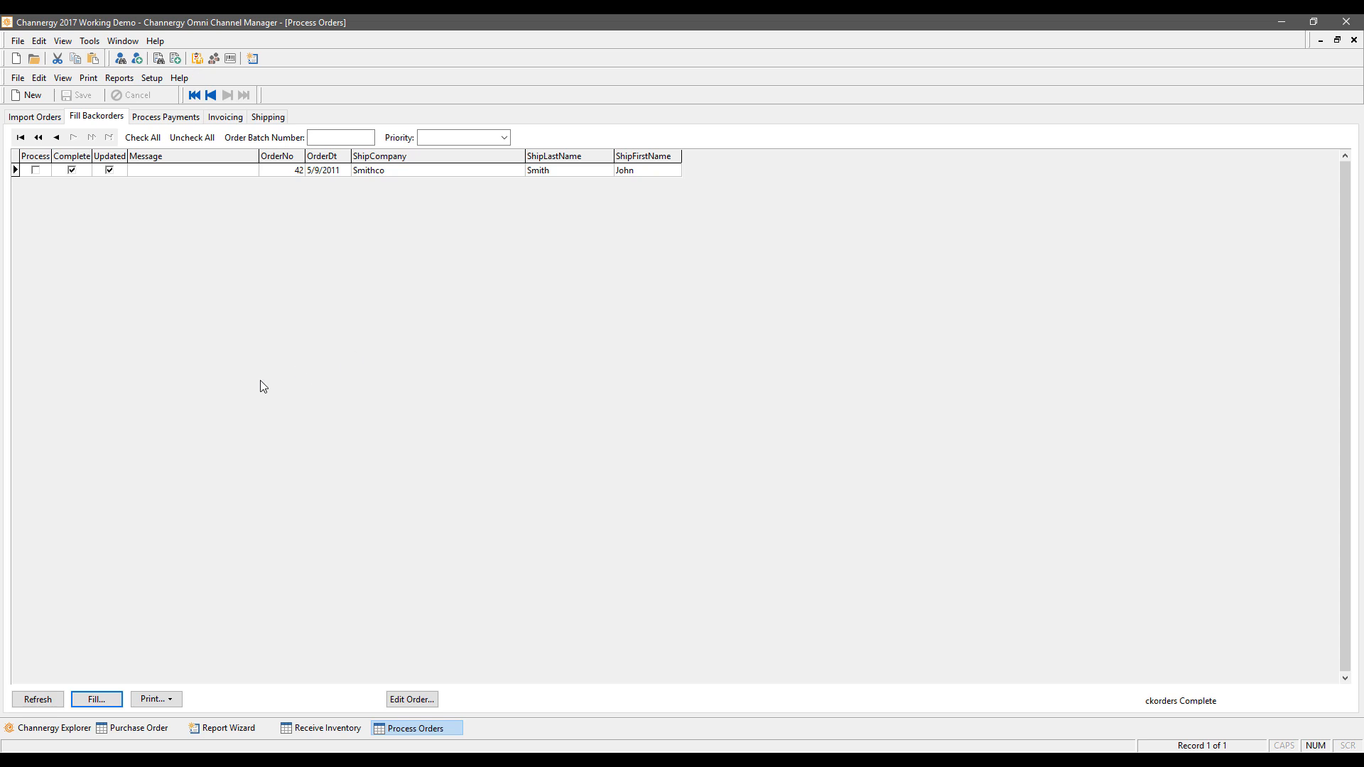
left_click(171, 118)
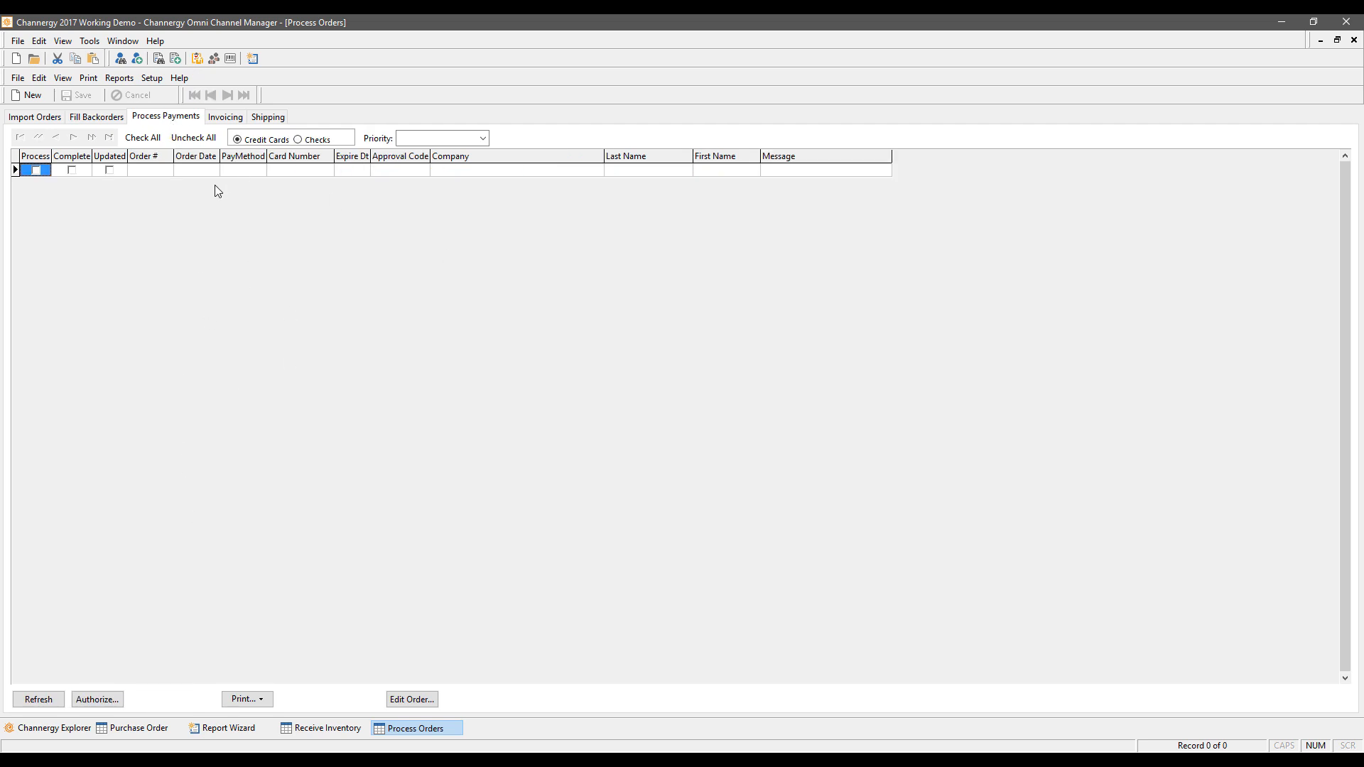
Step: Show the eight orders waiting in the Invoicing list
left_click(225, 117)
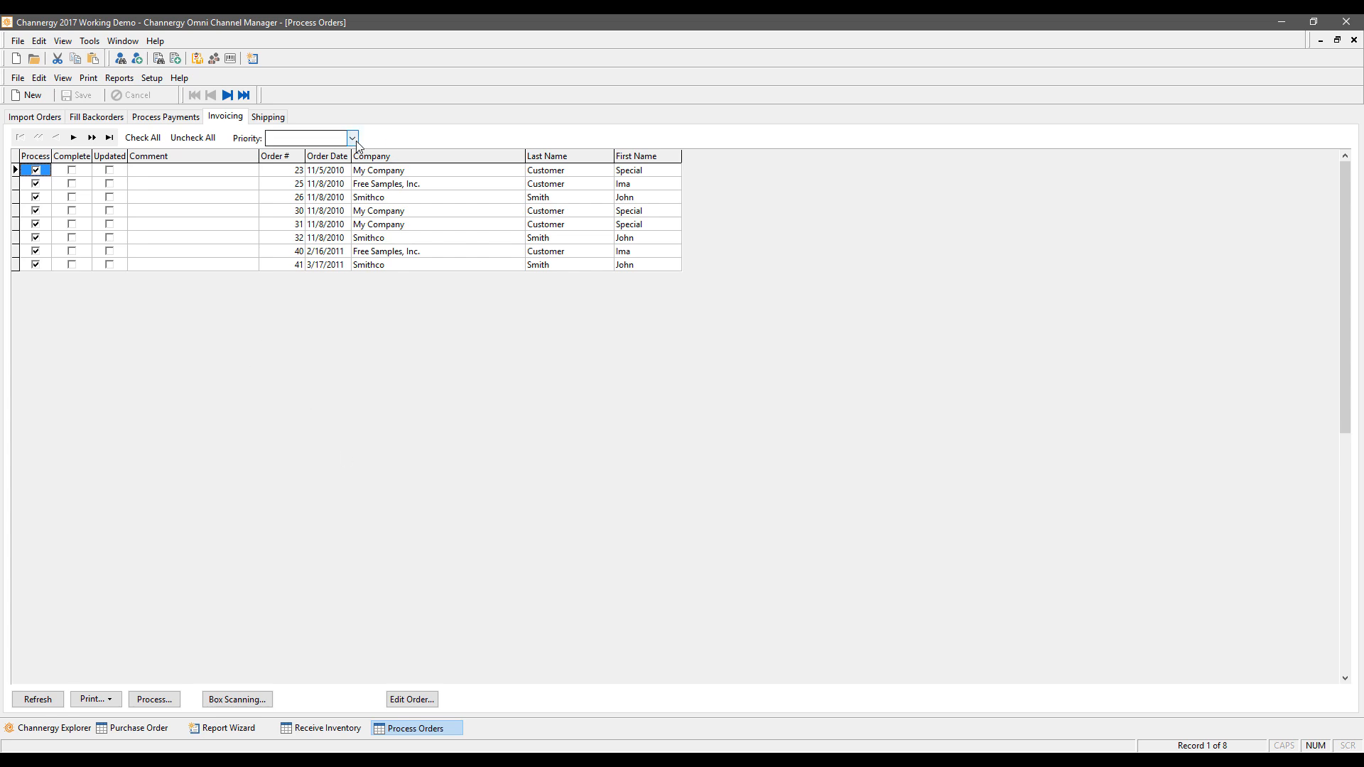
Step: Print the R5103 Process Orders Invoices report, leaving the Priority filter unchanged
left_click(327, 137)
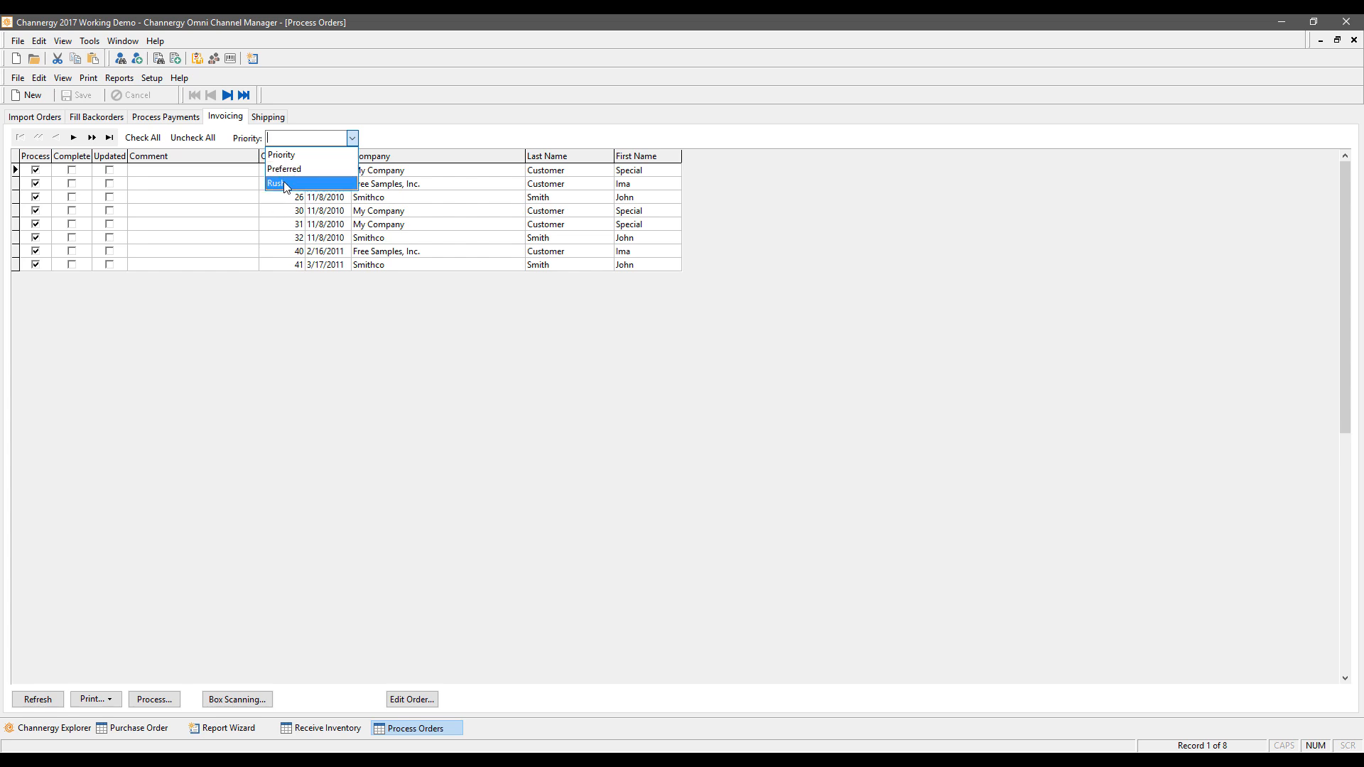
left_click(296, 432)
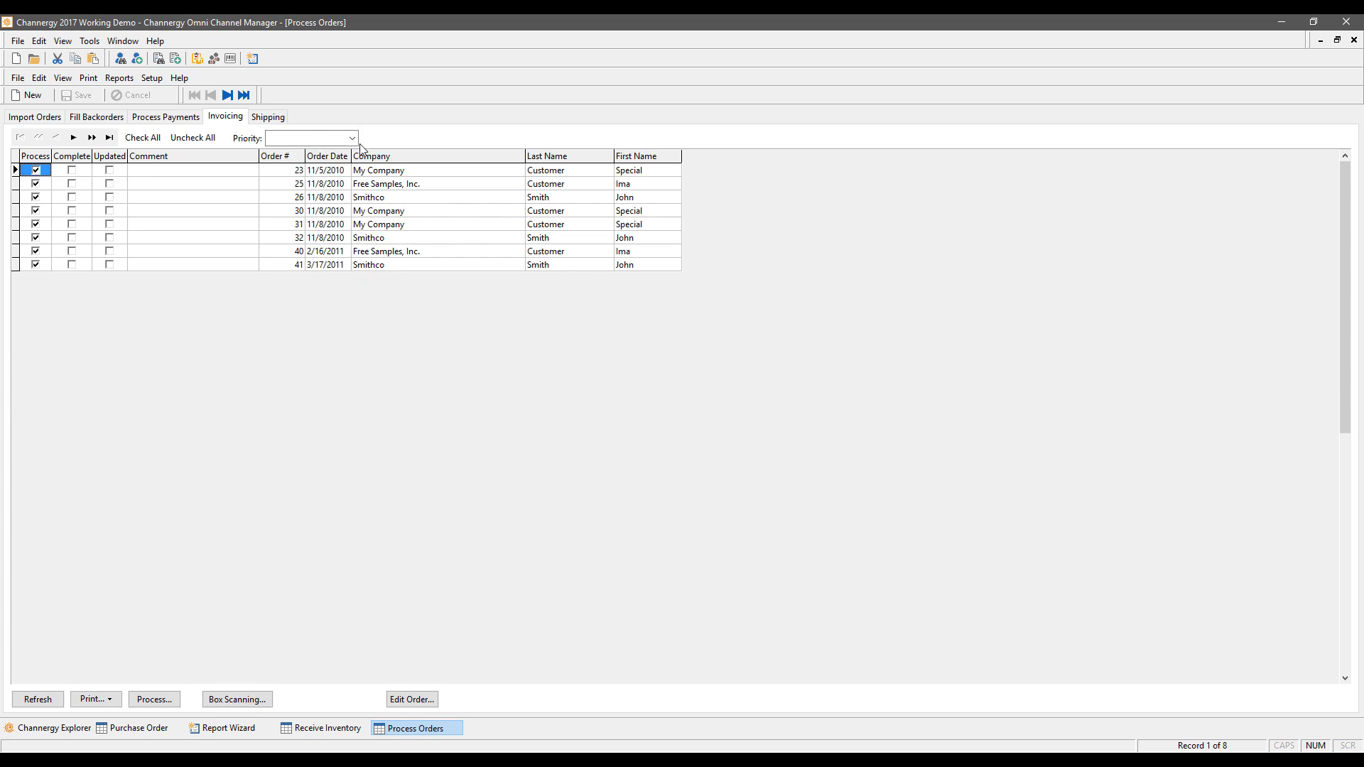
left_click(97, 702)
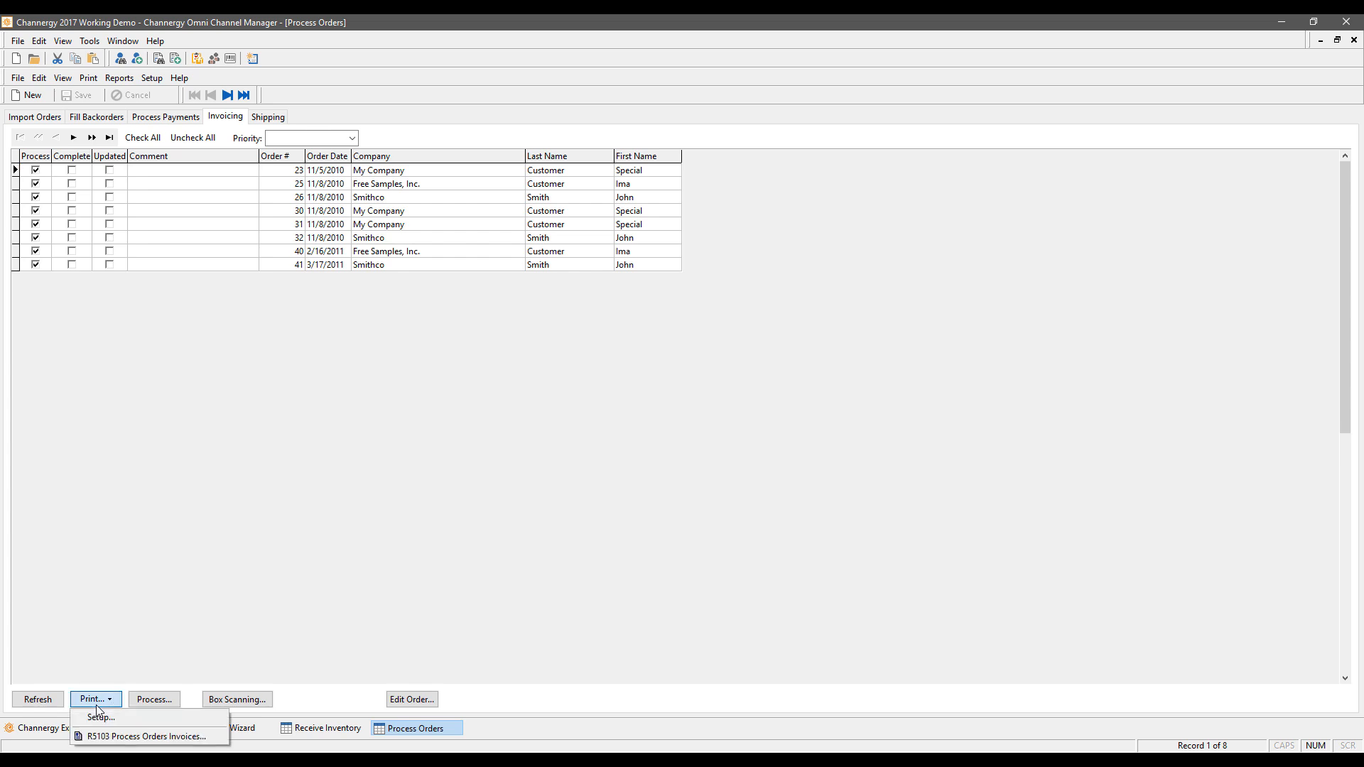
left_click(125, 733)
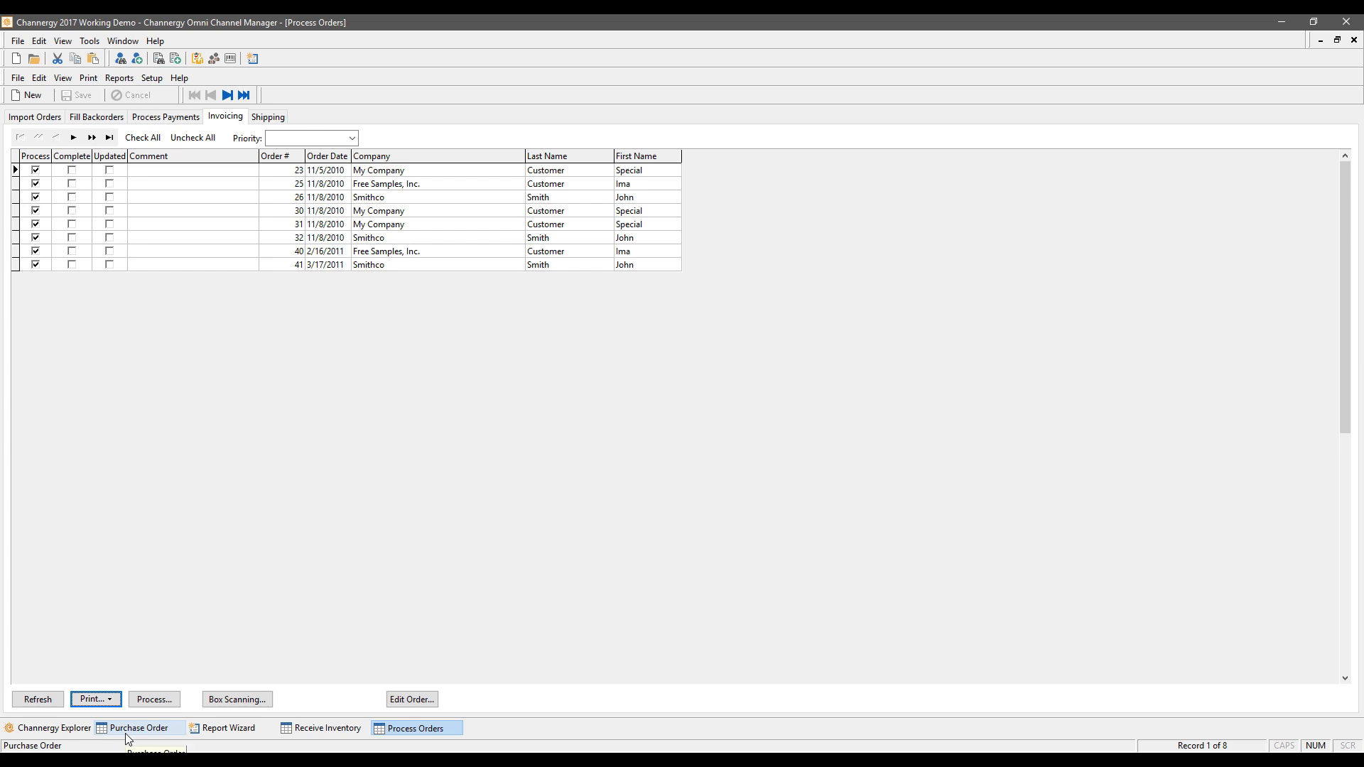
Step: Page through the invoice preview up to page 6, then close the Report Wizard
left_click(231, 728)
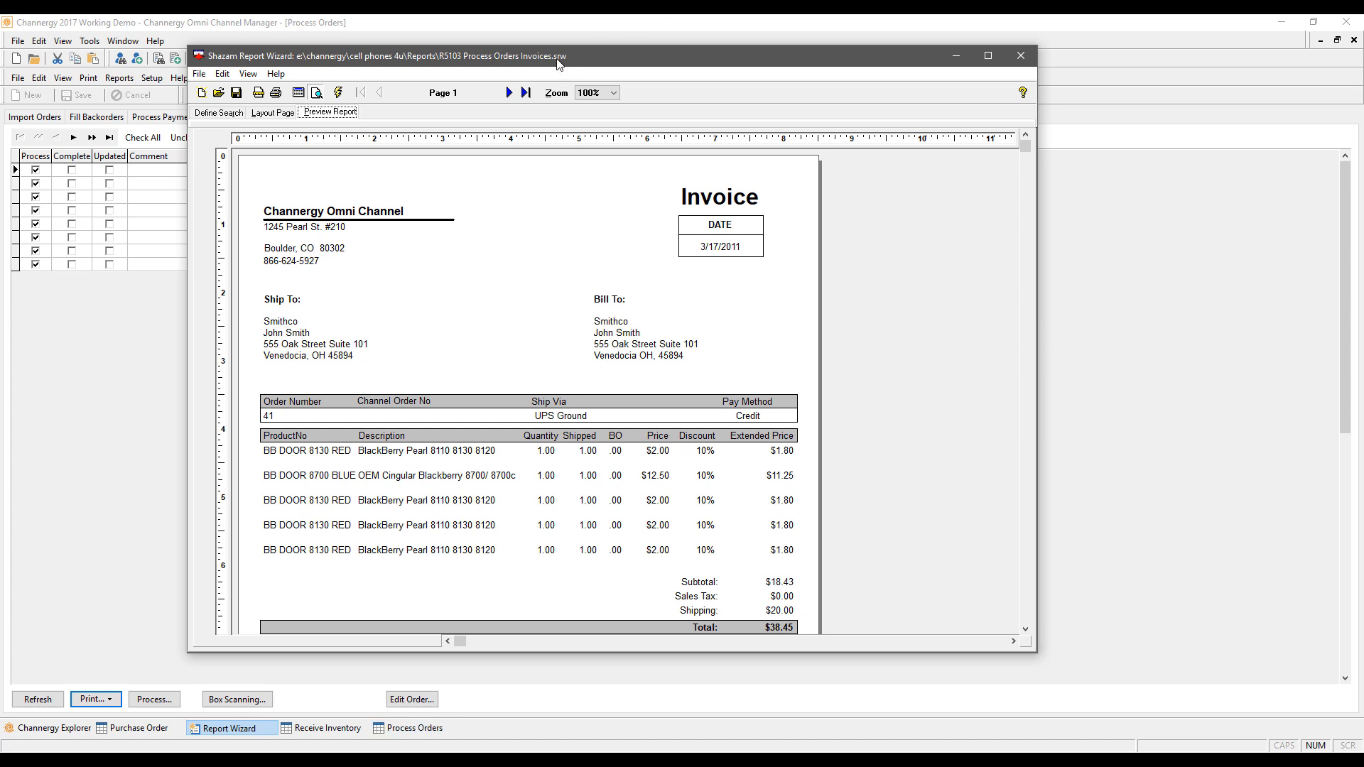
left_click_drag(558, 61, 857, 48)
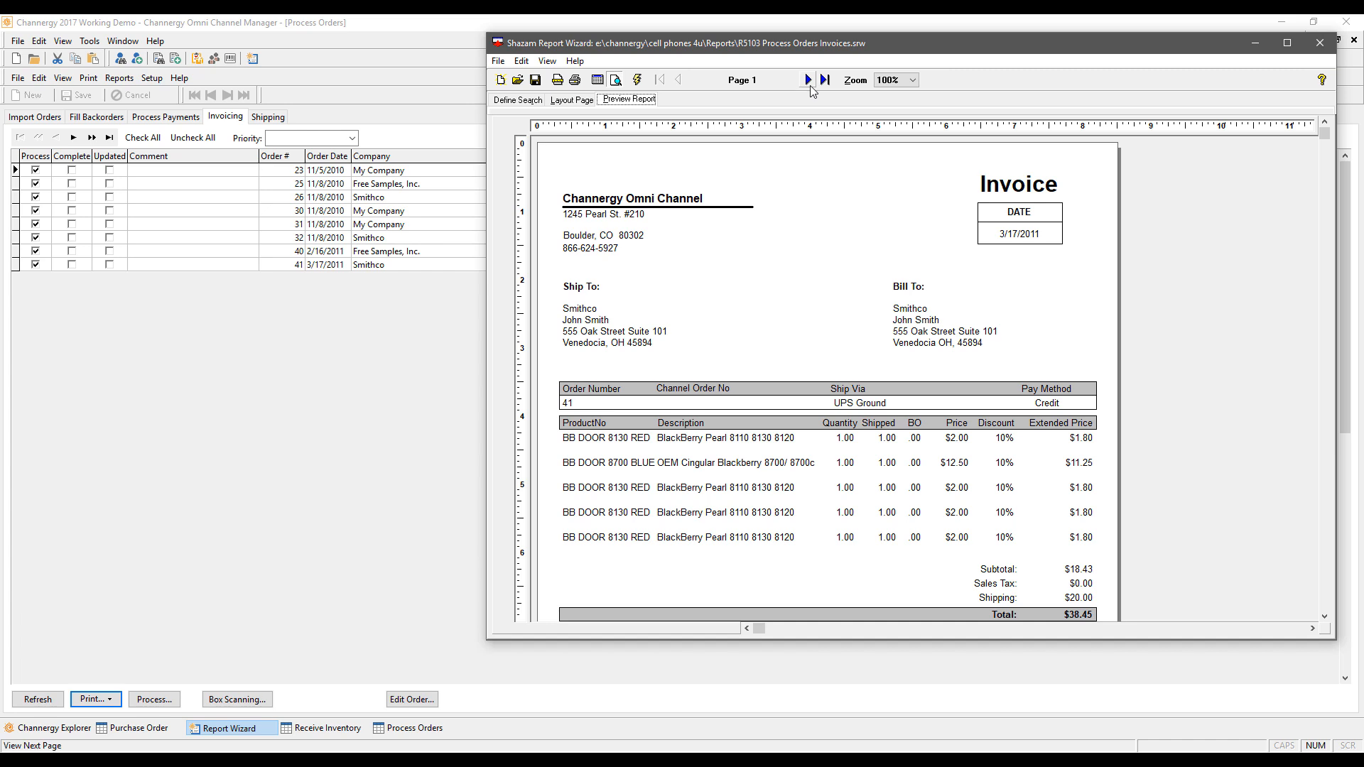
left_click(808, 81)
left_click(808, 81)
left_click(808, 81)
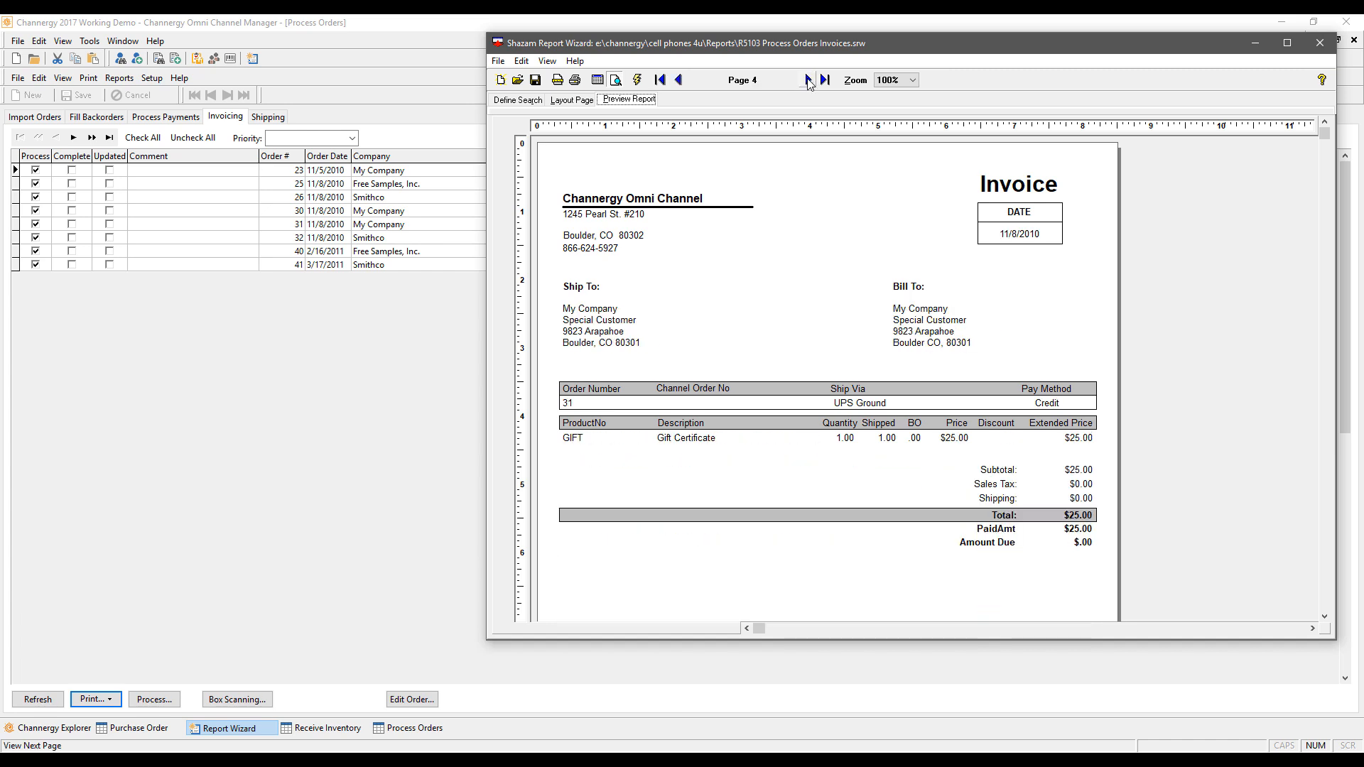
left_click(808, 81)
left_click(808, 81)
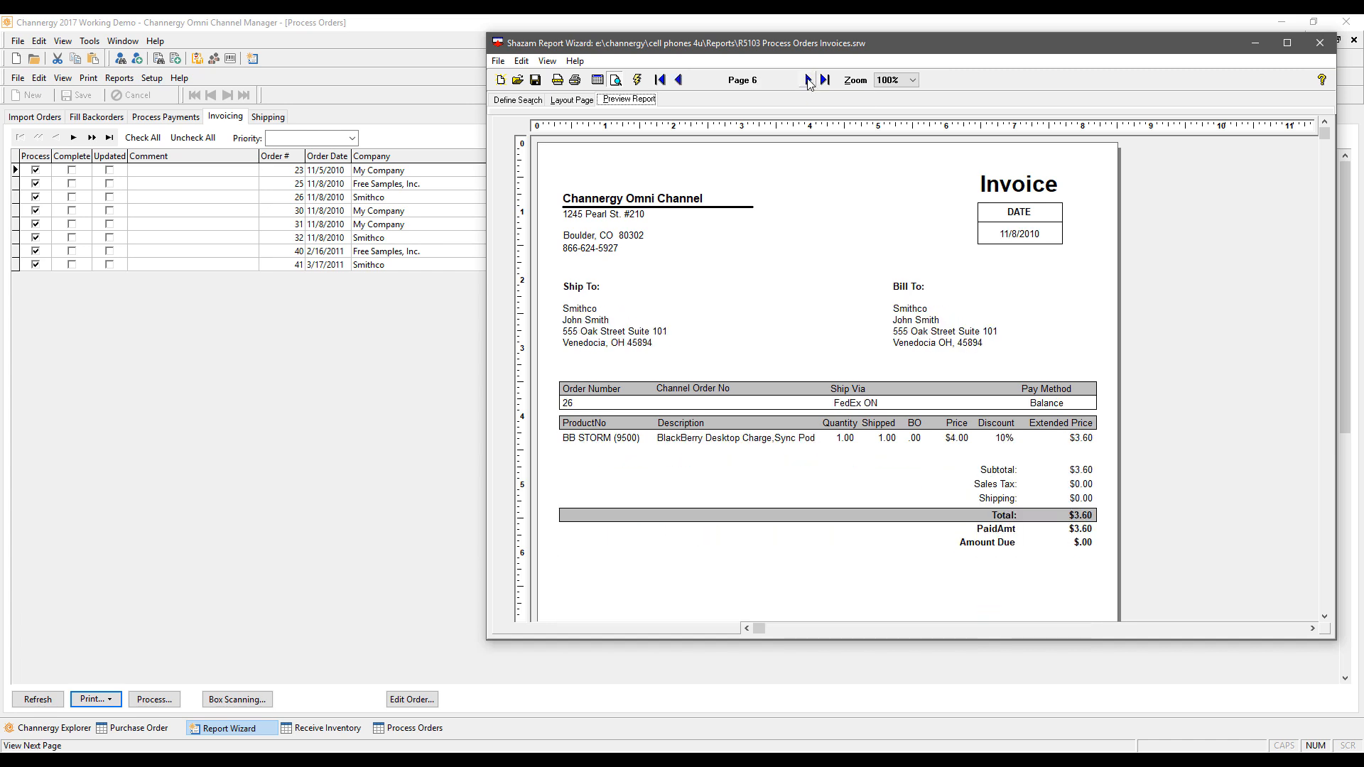
left_click(678, 80)
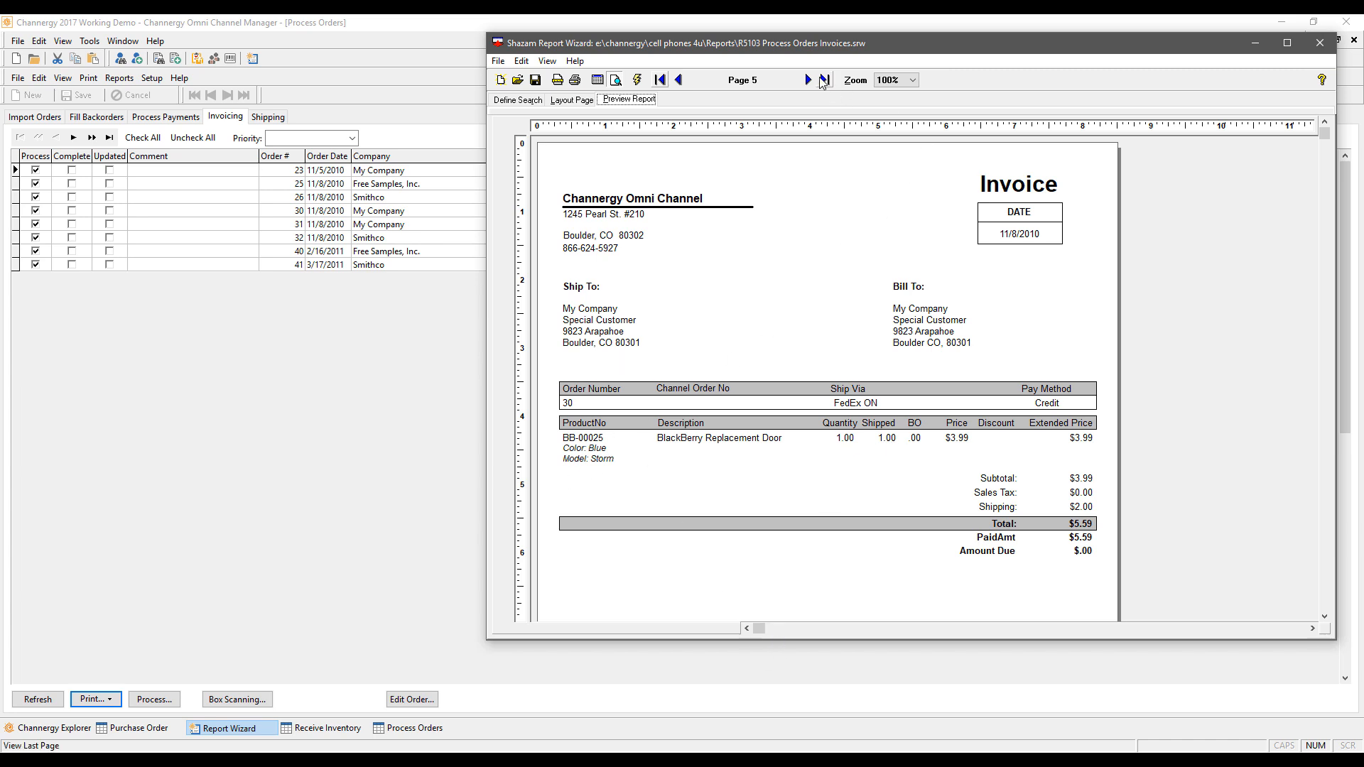
left_click(802, 82)
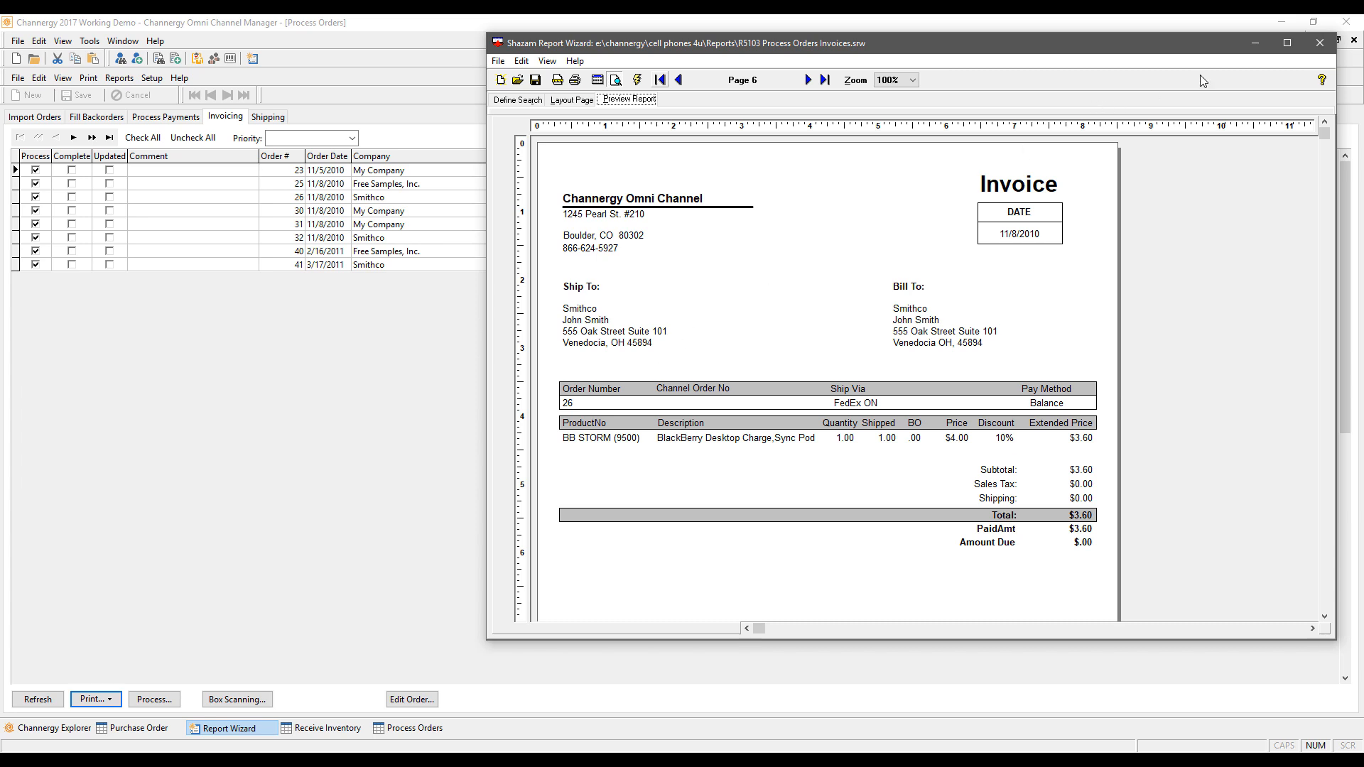
left_click(1319, 44)
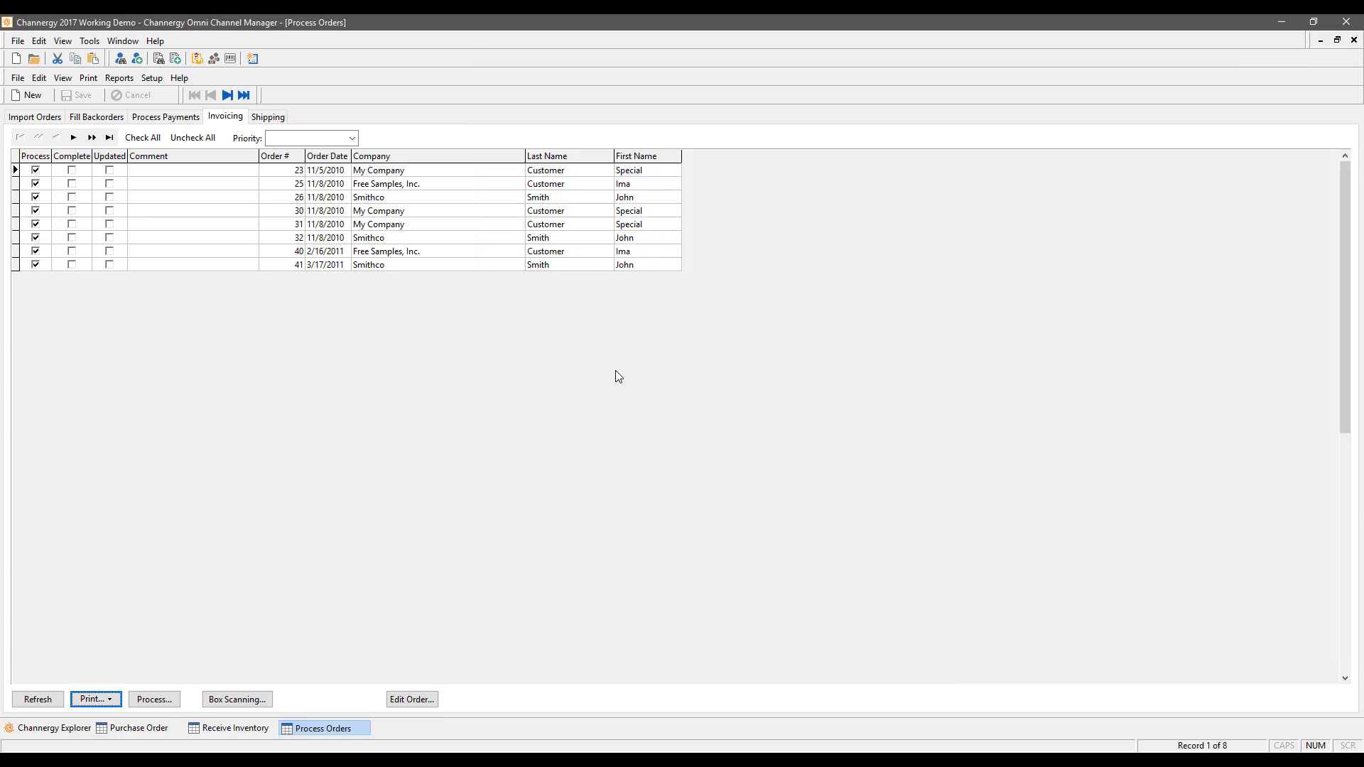
left_click(283, 116)
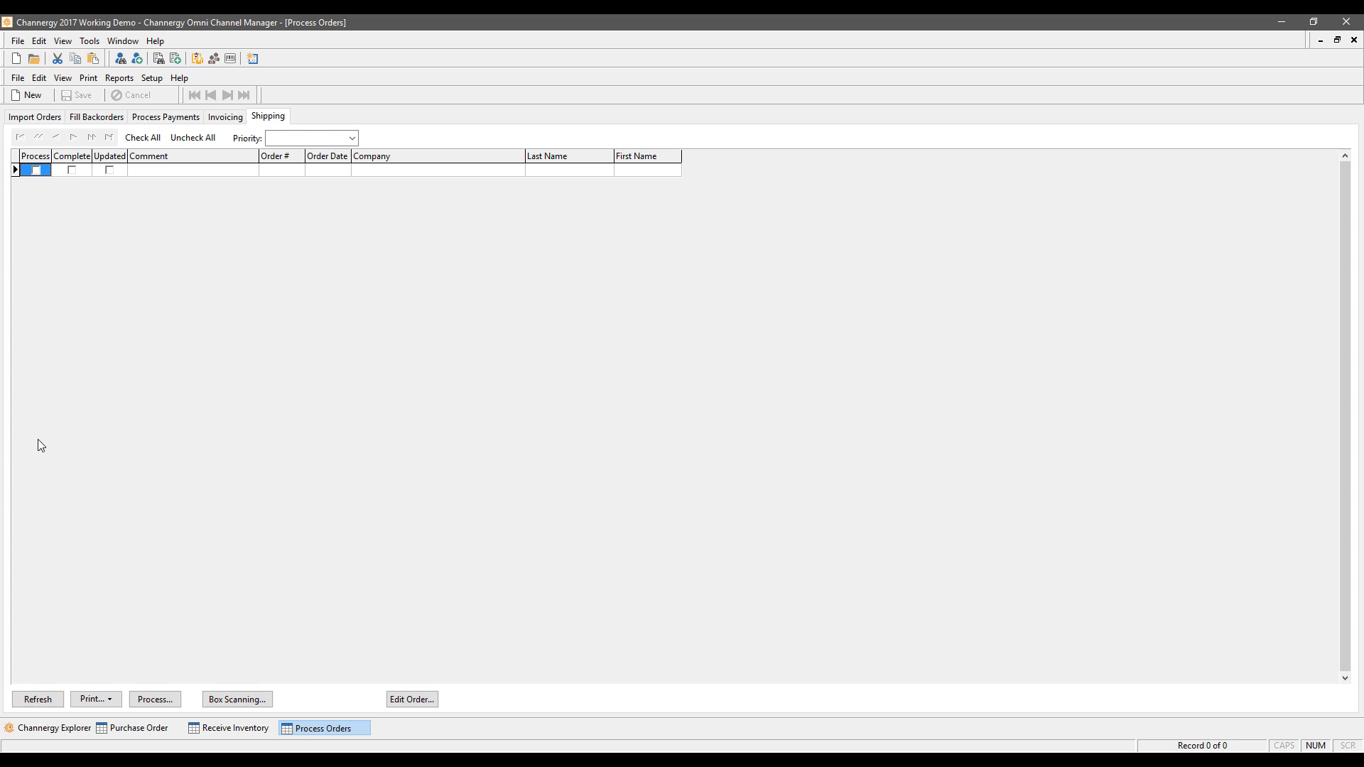
left_click(239, 118)
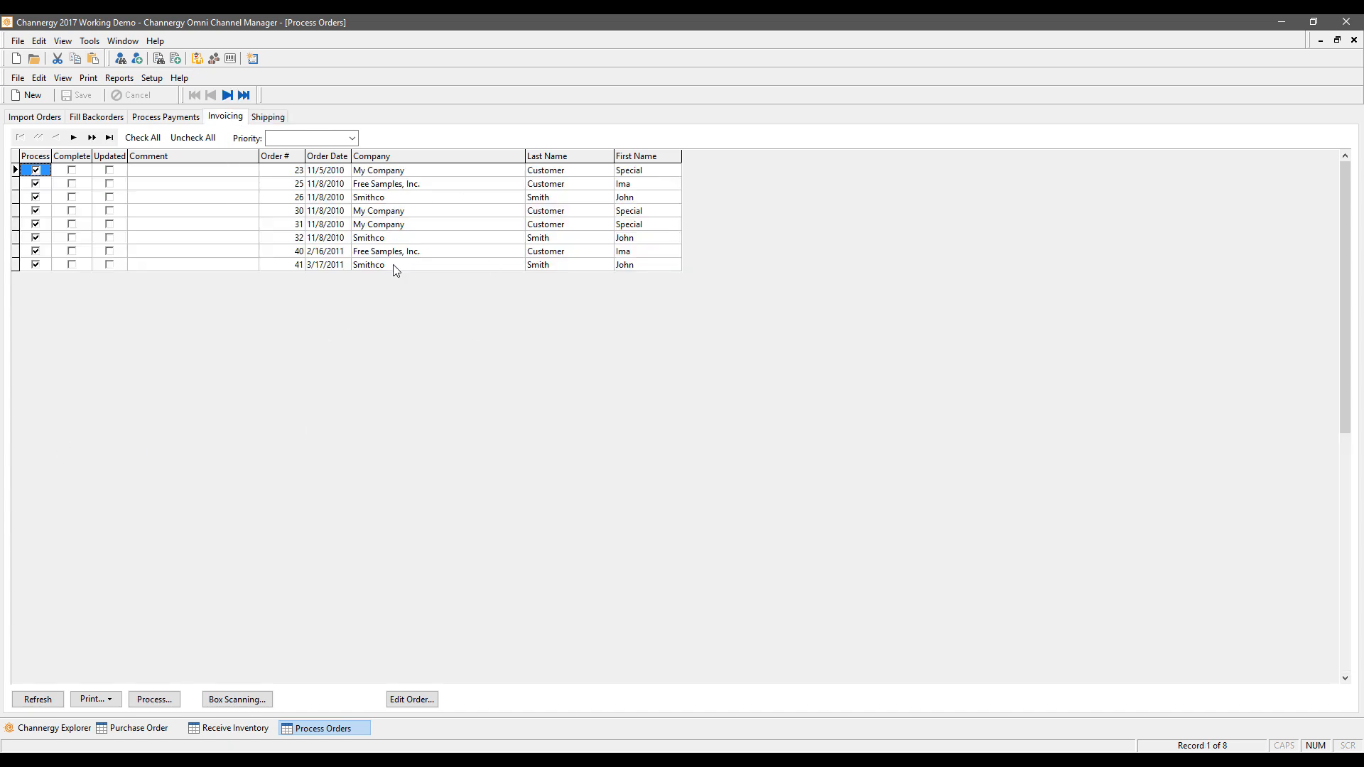
left_click(255, 701)
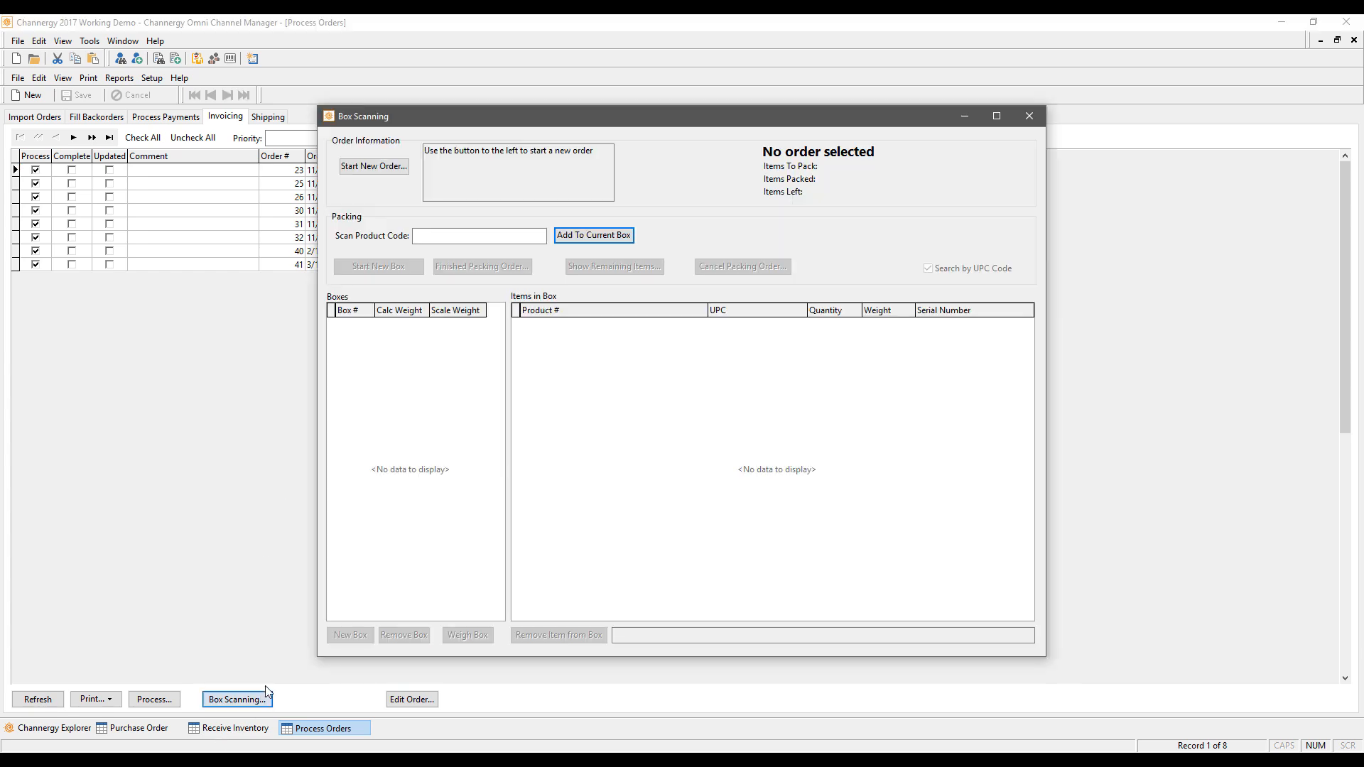
Step: Load order 23 in Box Scanning, view its remaining items, then close Box Scanning
left_click(368, 167)
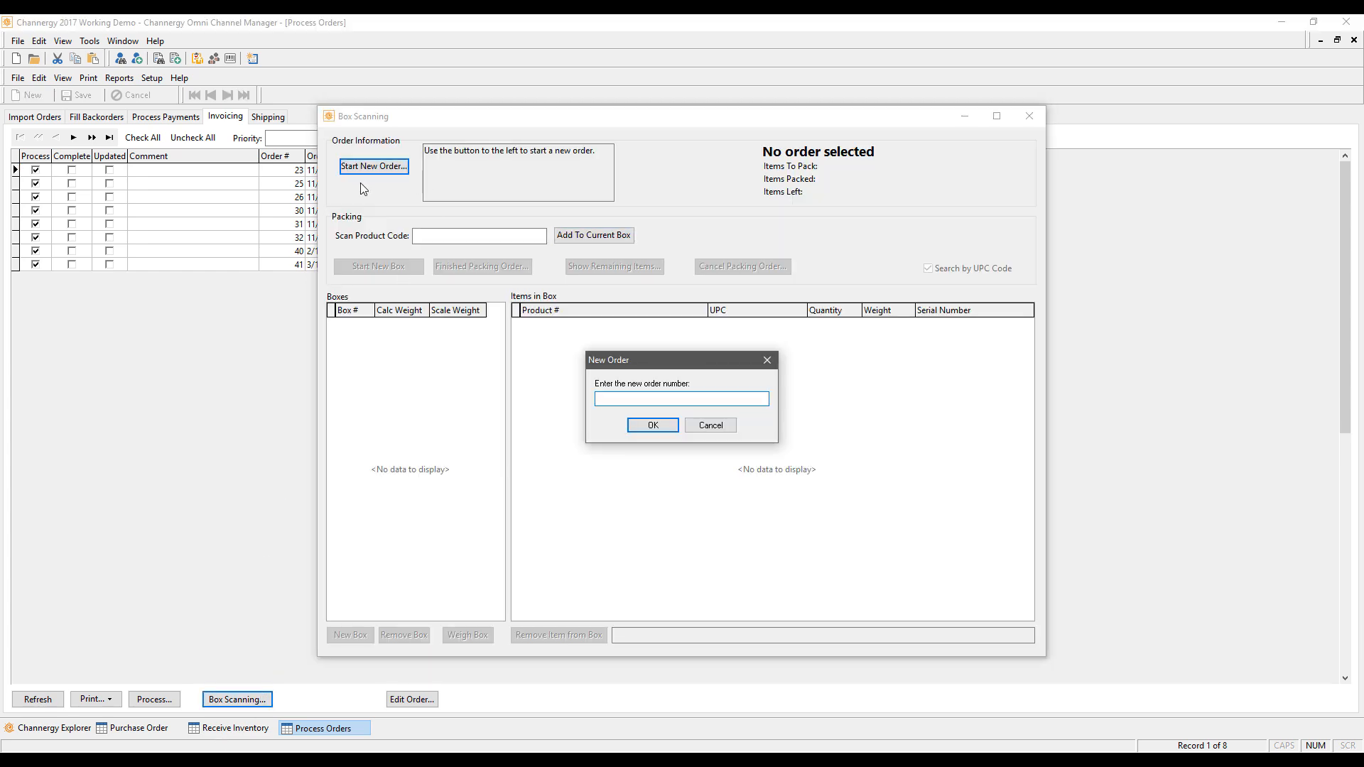
type("23")
key("Return")
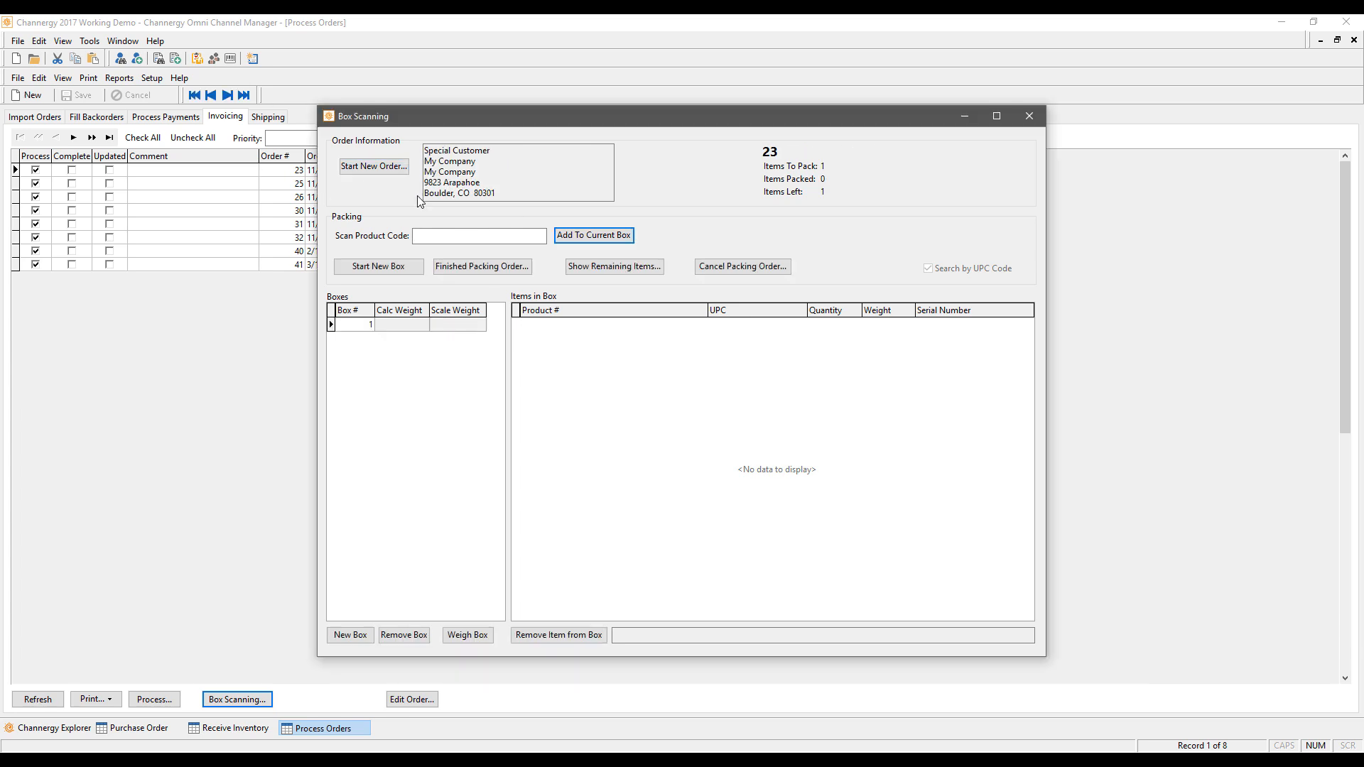
left_click(652, 266)
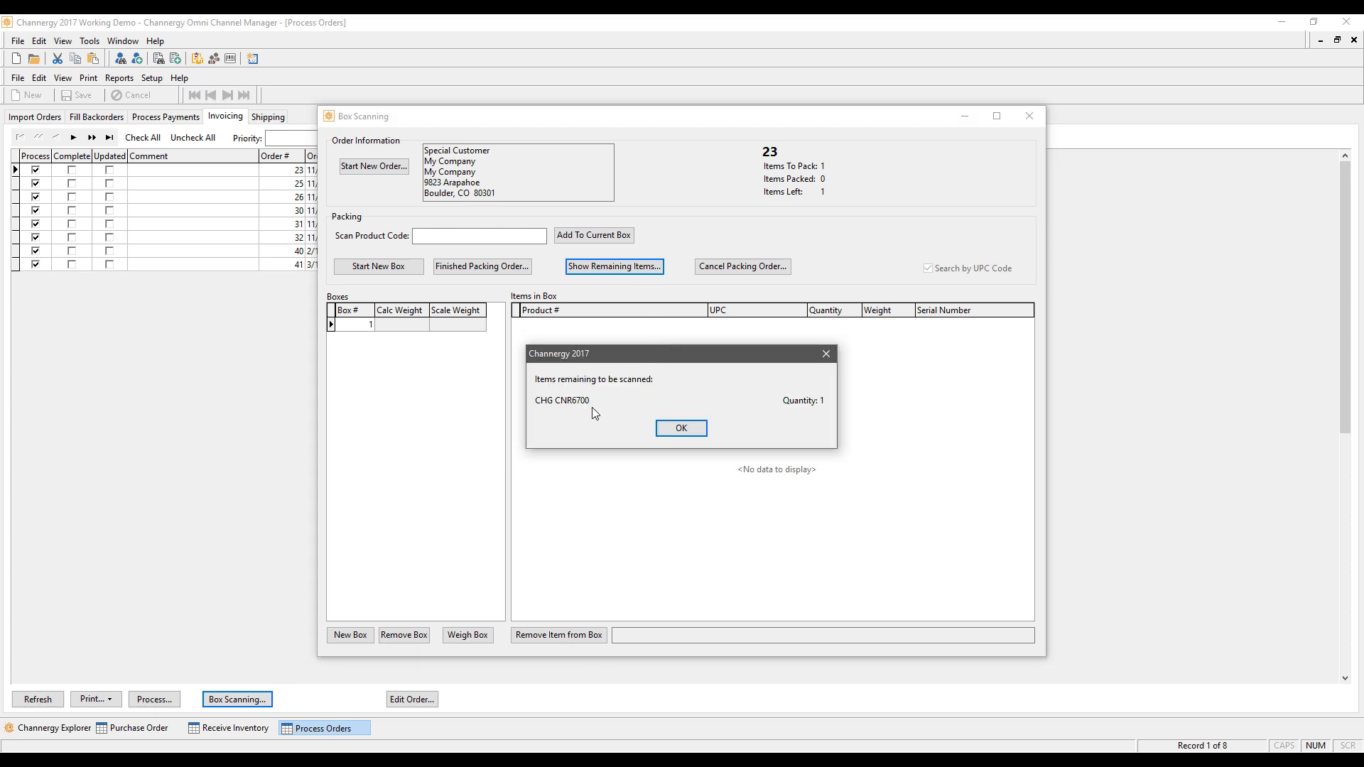
left_click(676, 428)
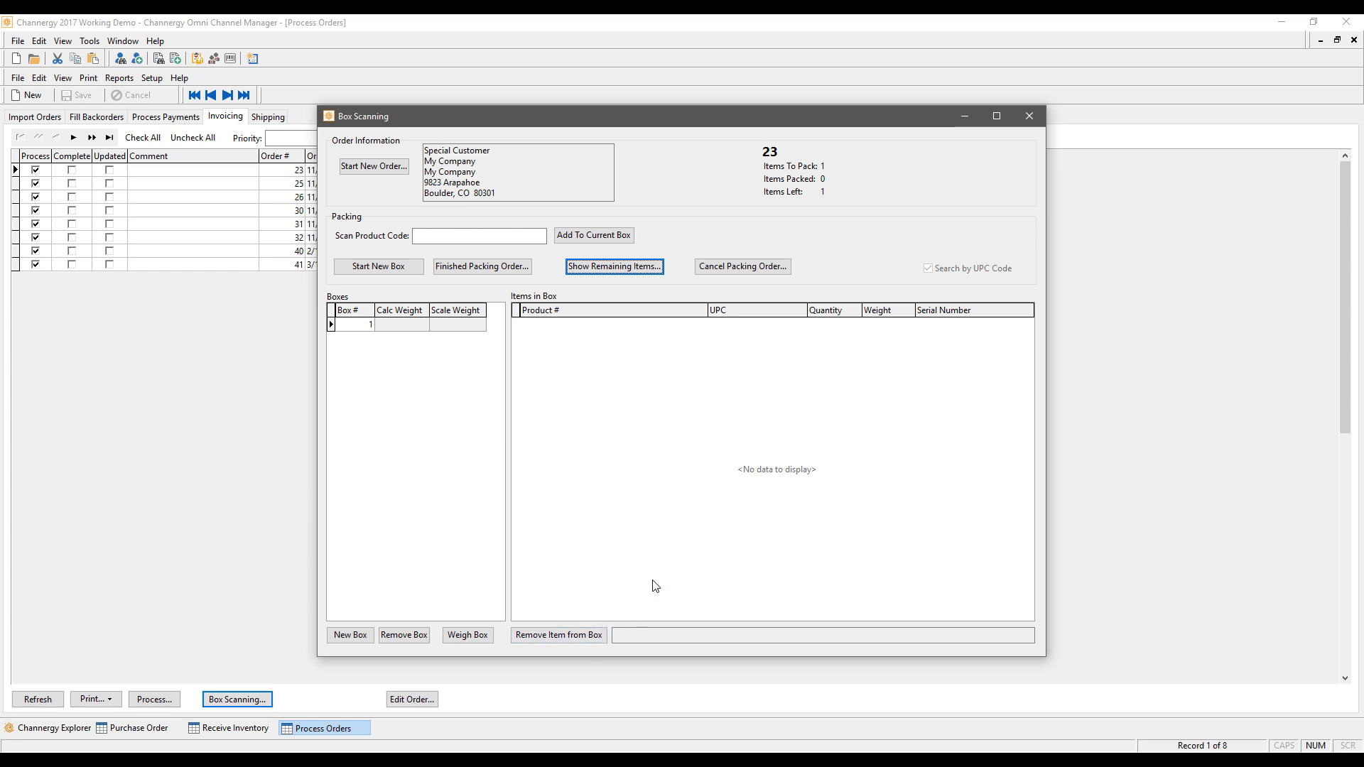
left_click(1037, 117)
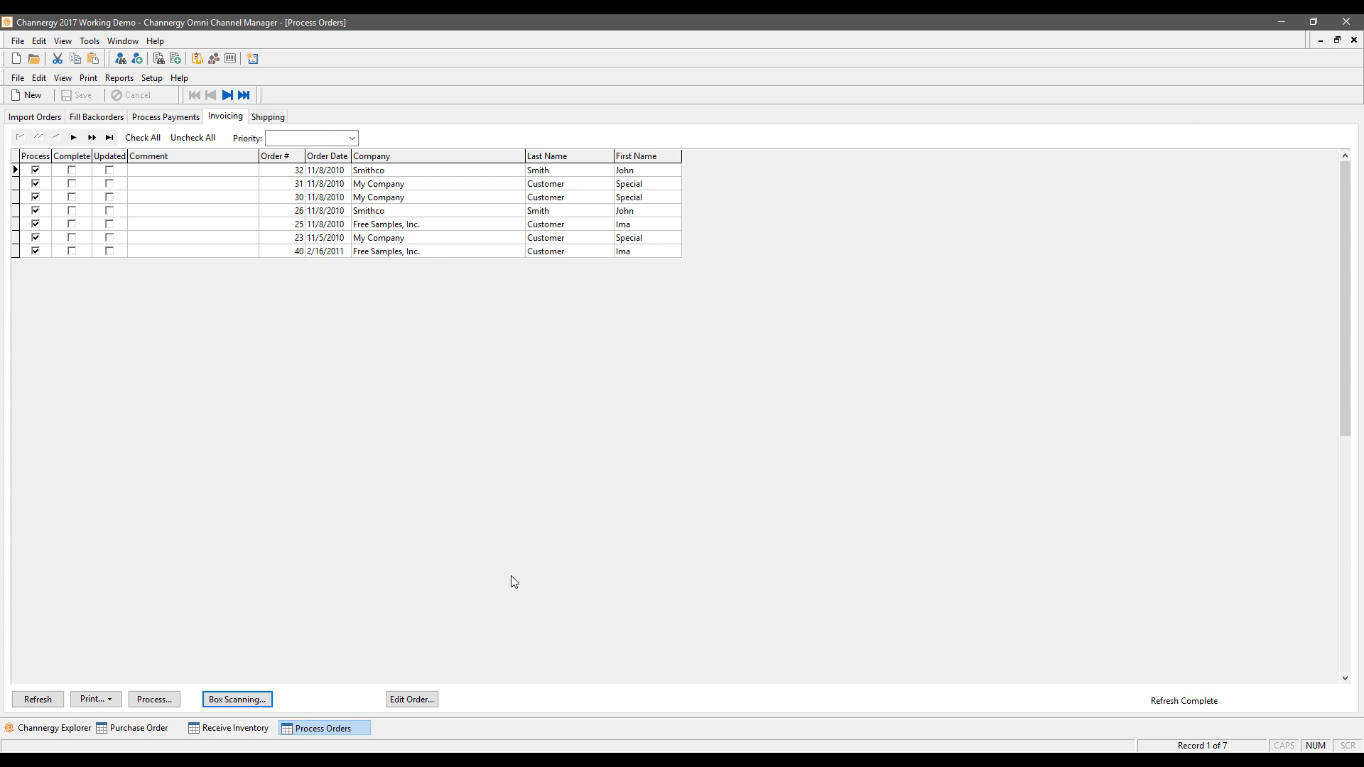
Step: Back on Receive Inventory, check Cross Docking shows no backorders to fill, then close it
left_click(234, 728)
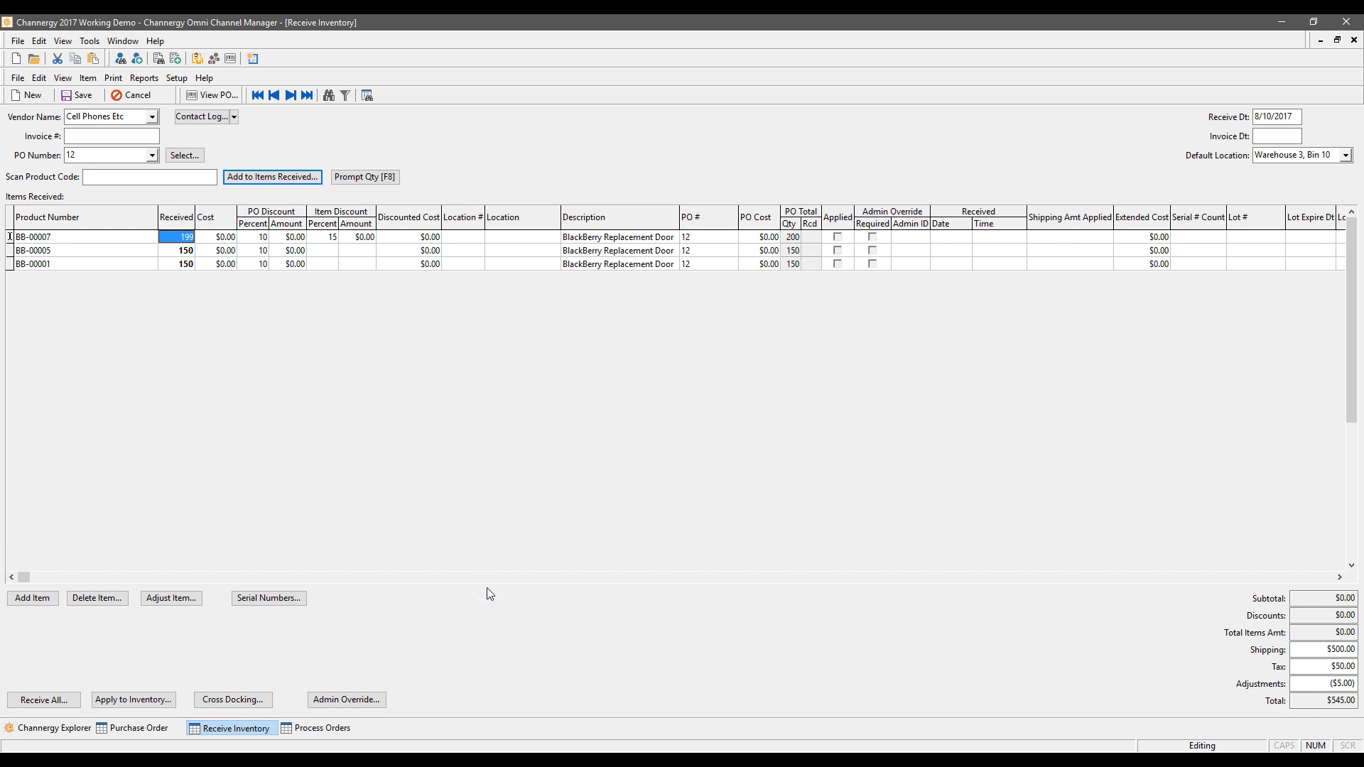
left_click(243, 701)
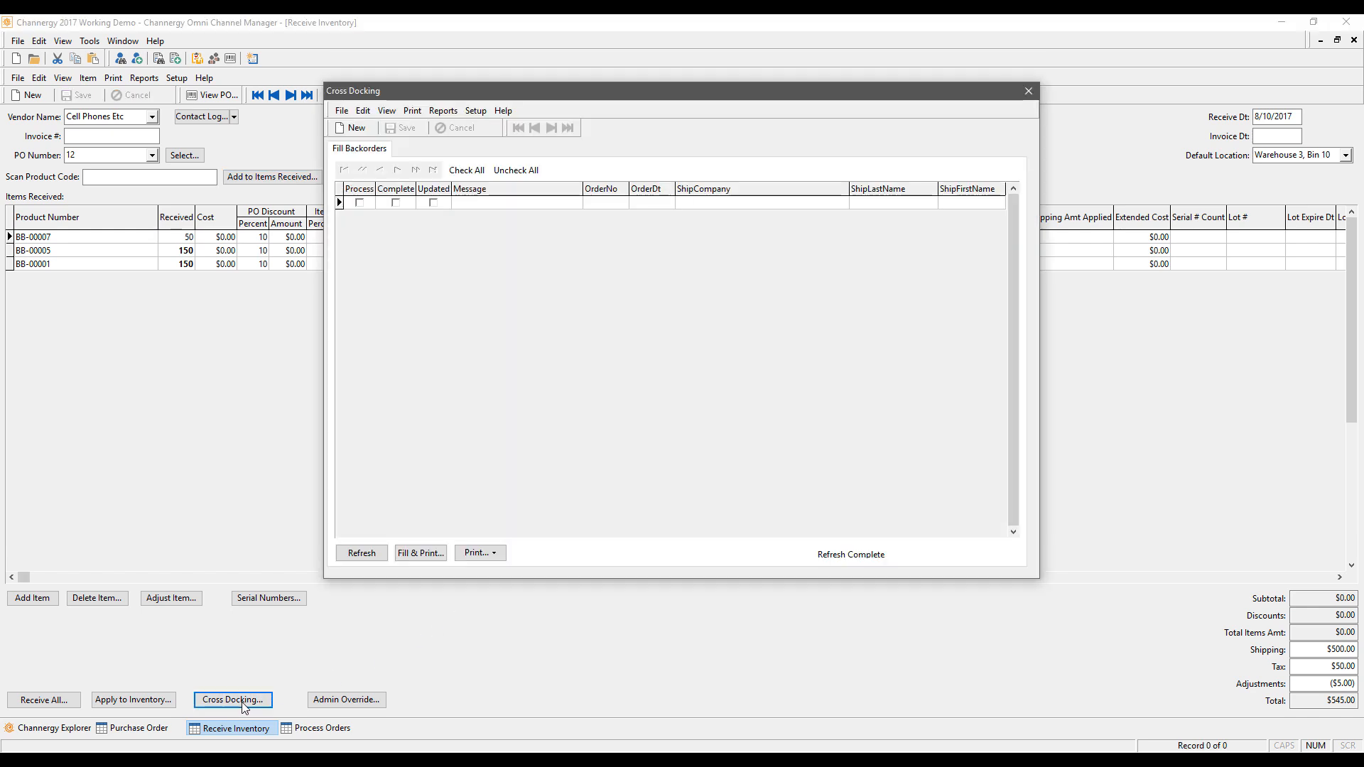
left_click_drag(701, 96, 754, 282)
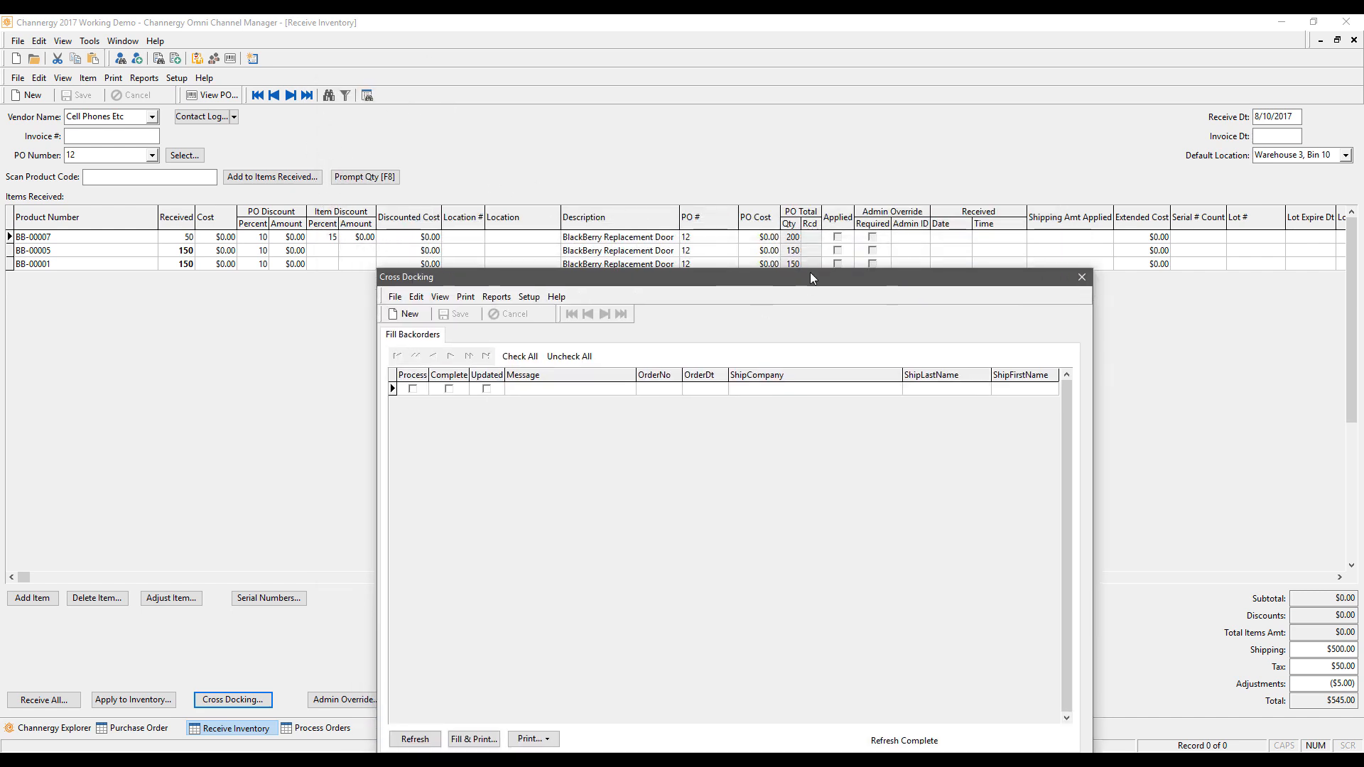
left_click_drag(811, 277, 814, 177)
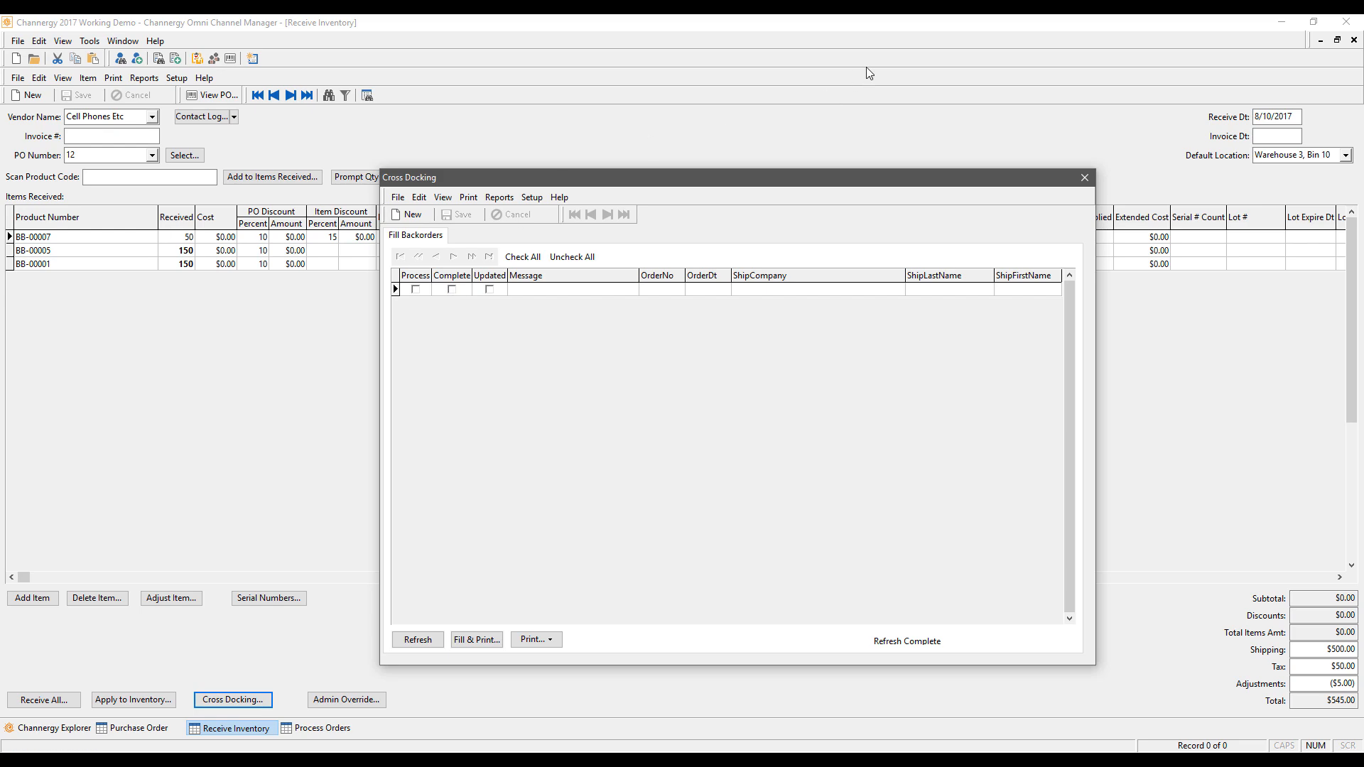
left_click(1084, 178)
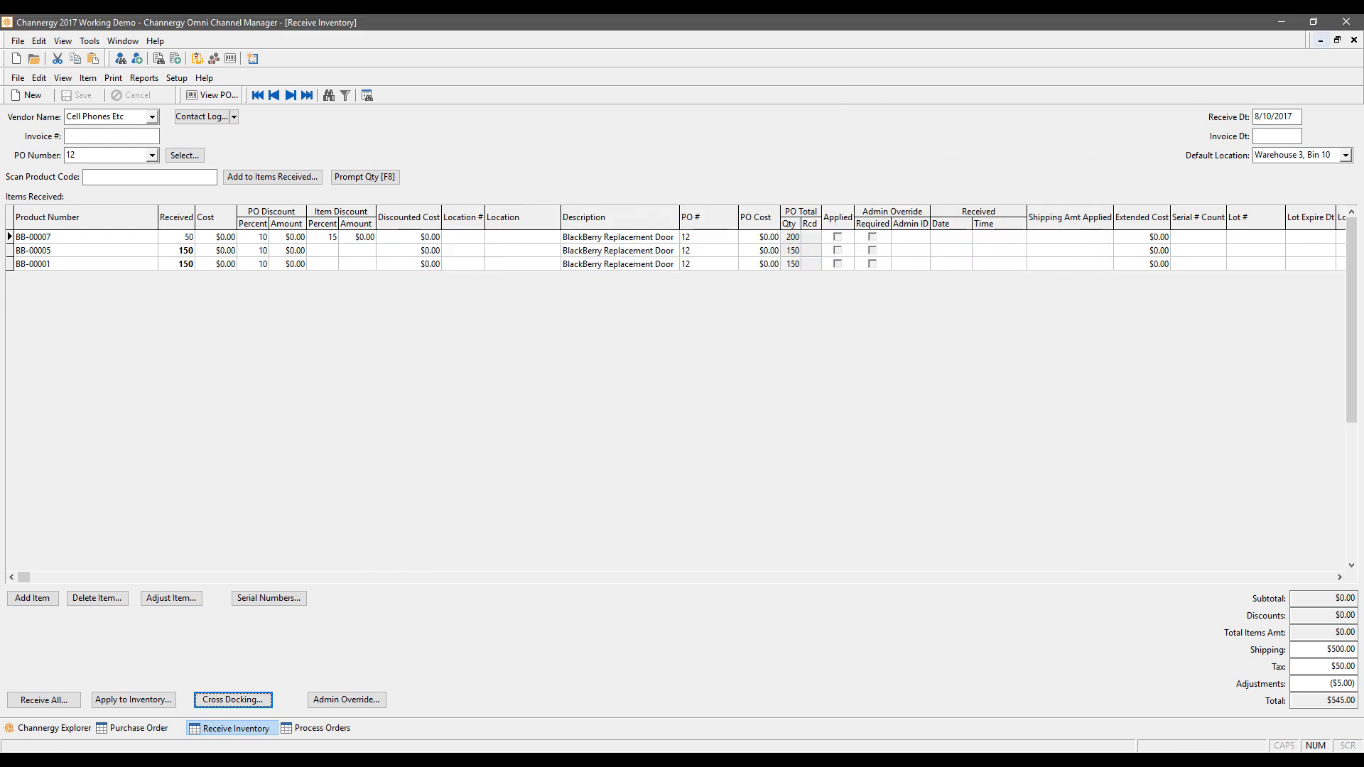
Step: Close the open windows, open Adjust Inventory, clear the table and prefill it with all products
left_click(1354, 40)
left_click(1354, 40)
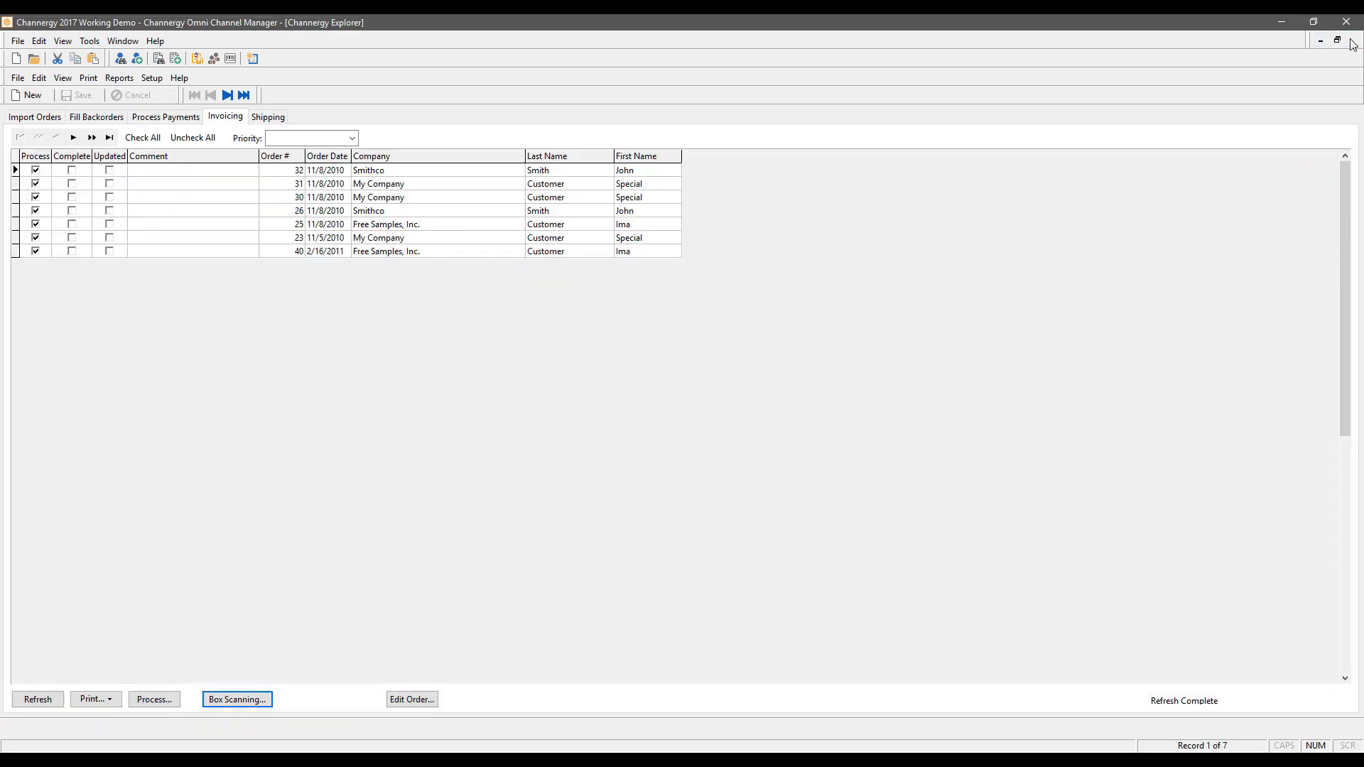
mouse_move(593, 247)
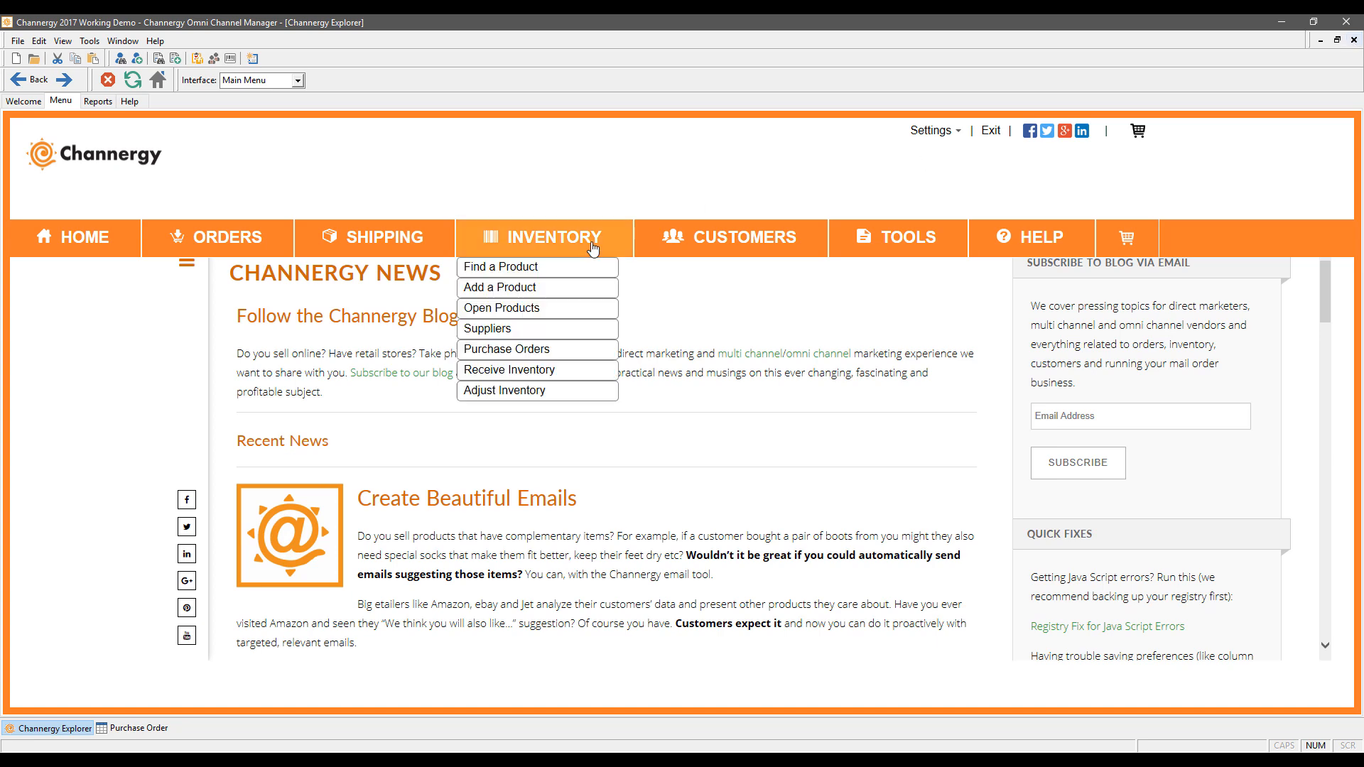
left_click(507, 396)
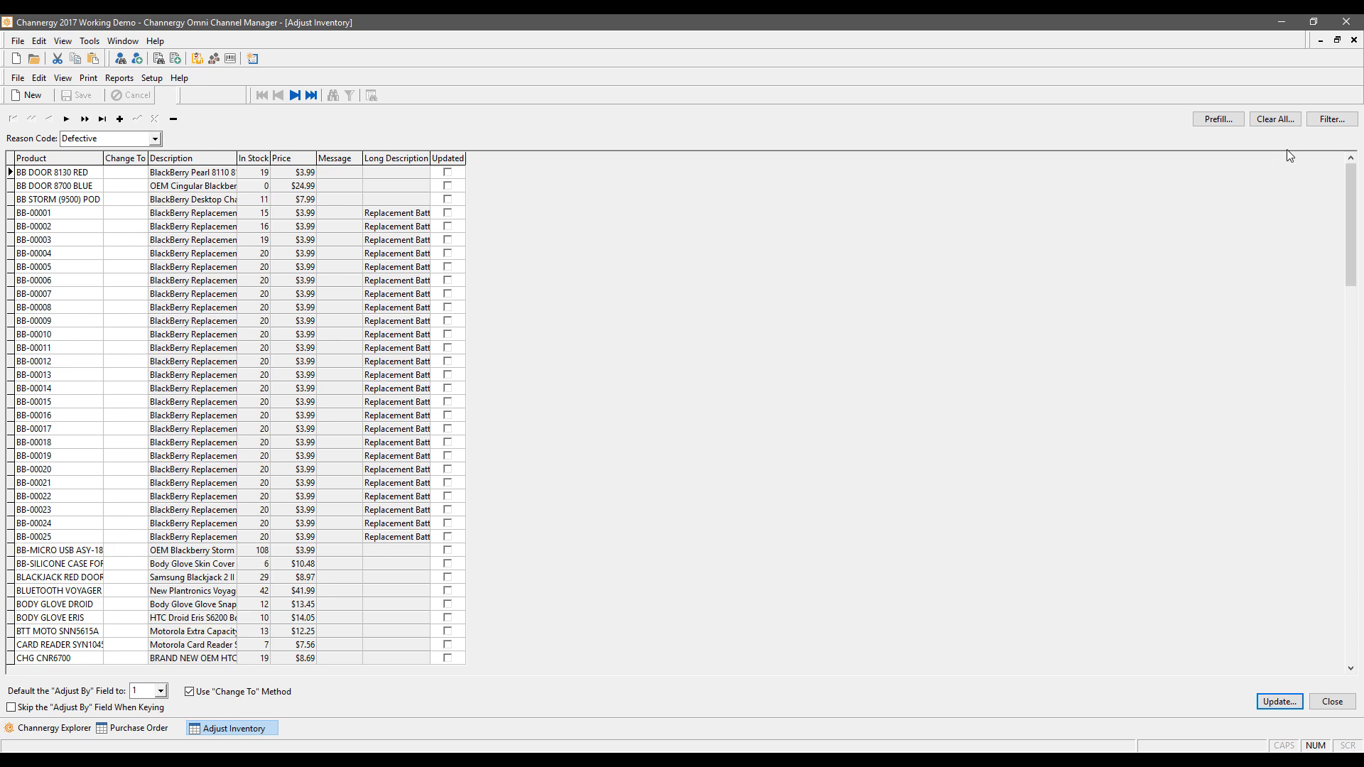
left_click(1331, 119)
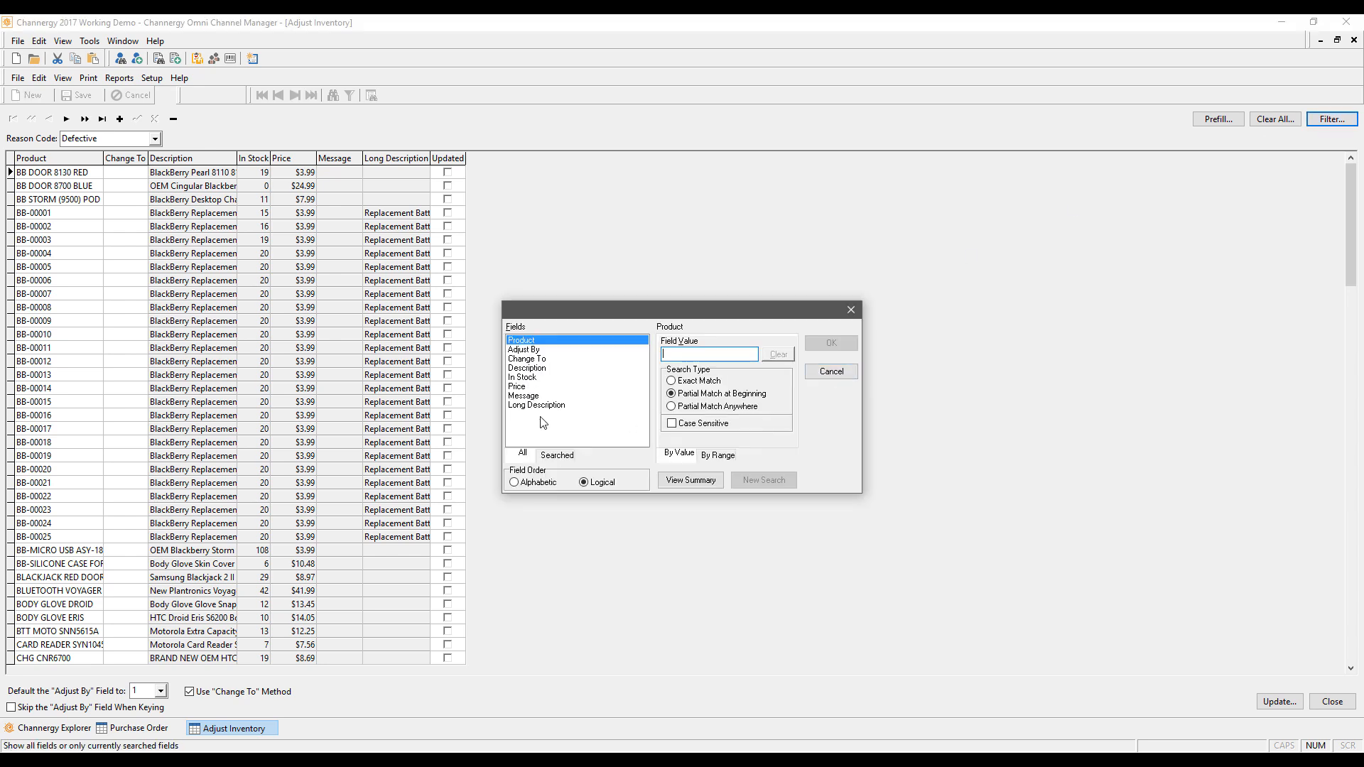
left_click(849, 372)
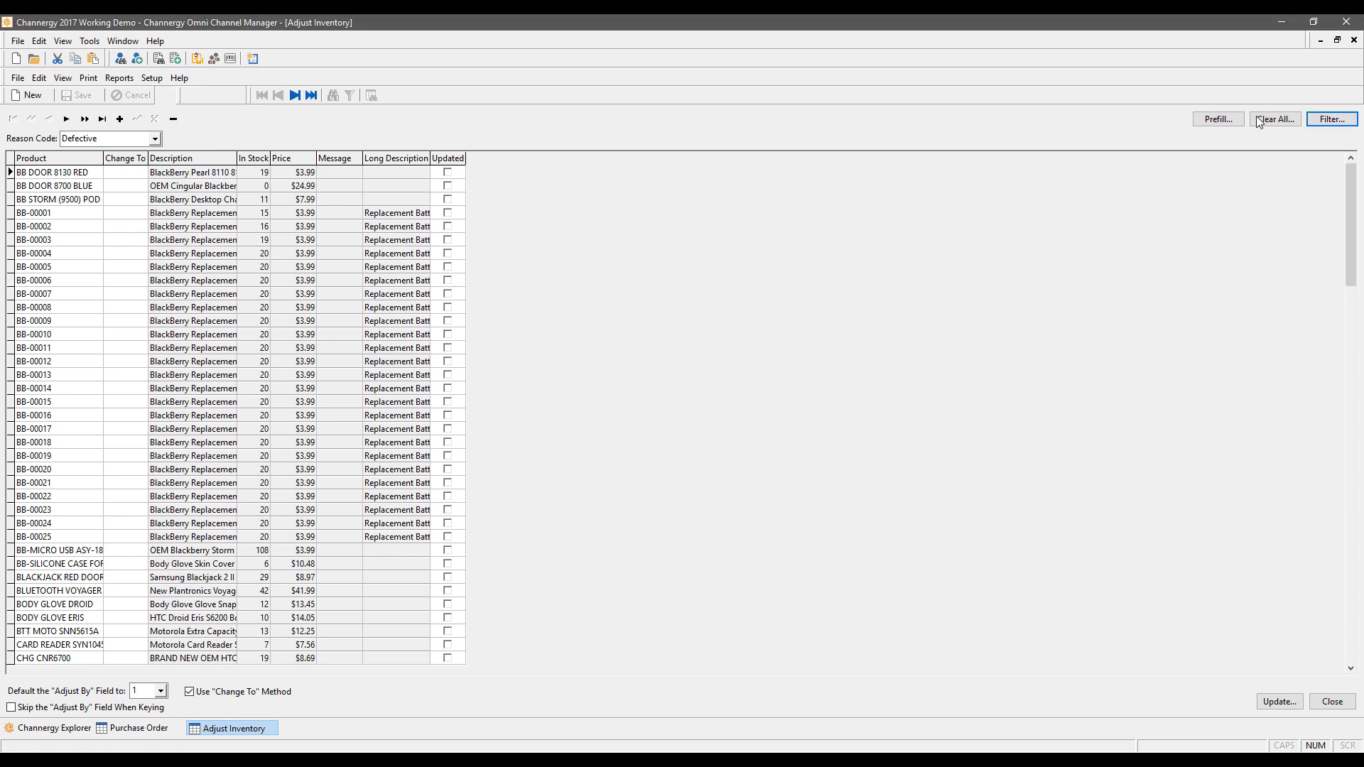
left_click(1258, 120)
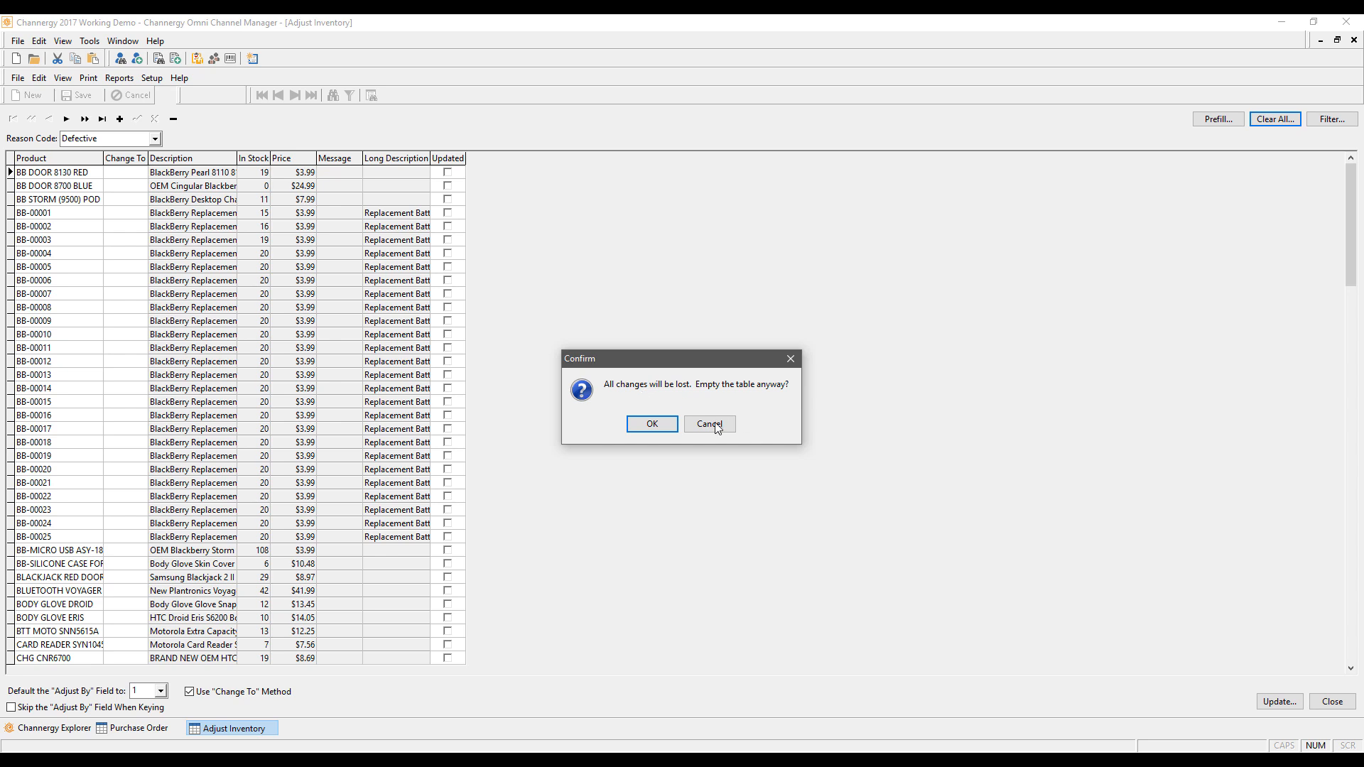
left_click(651, 424)
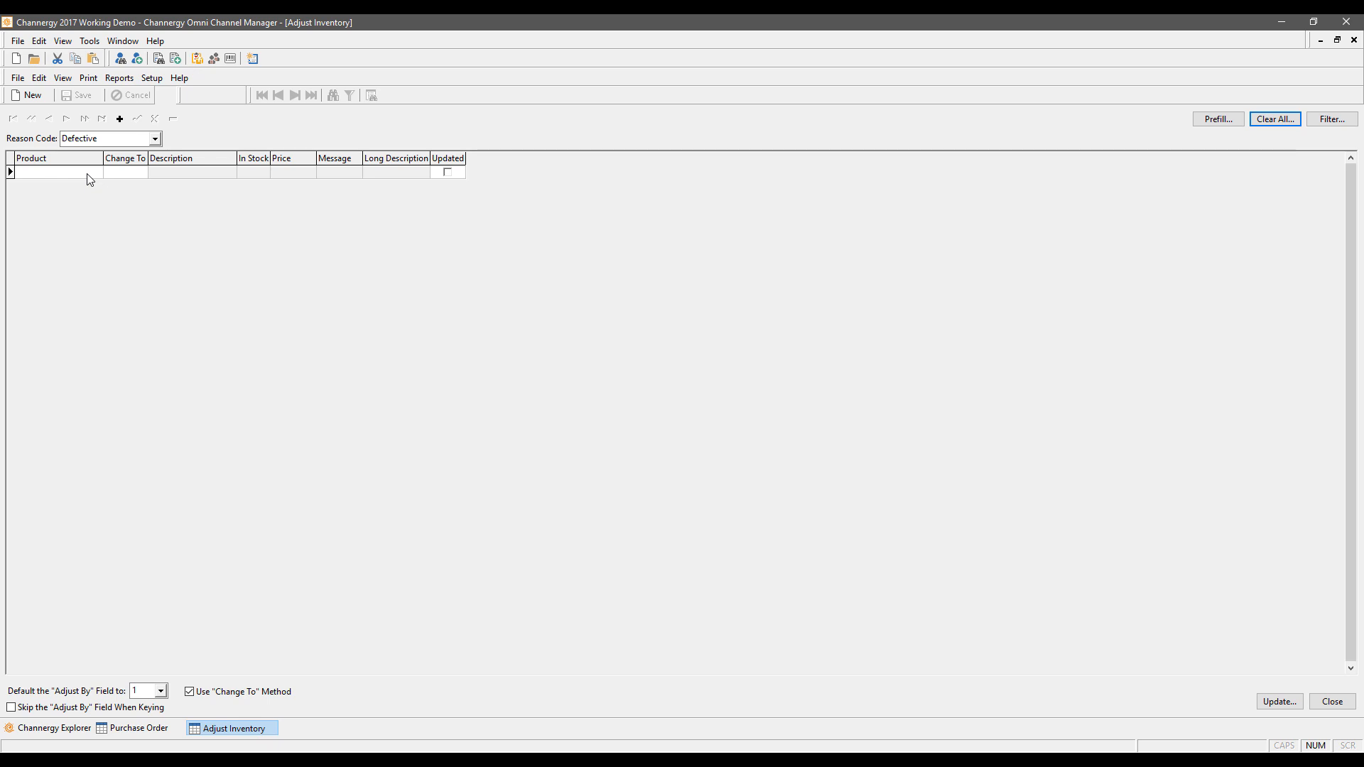
left_click(1201, 119)
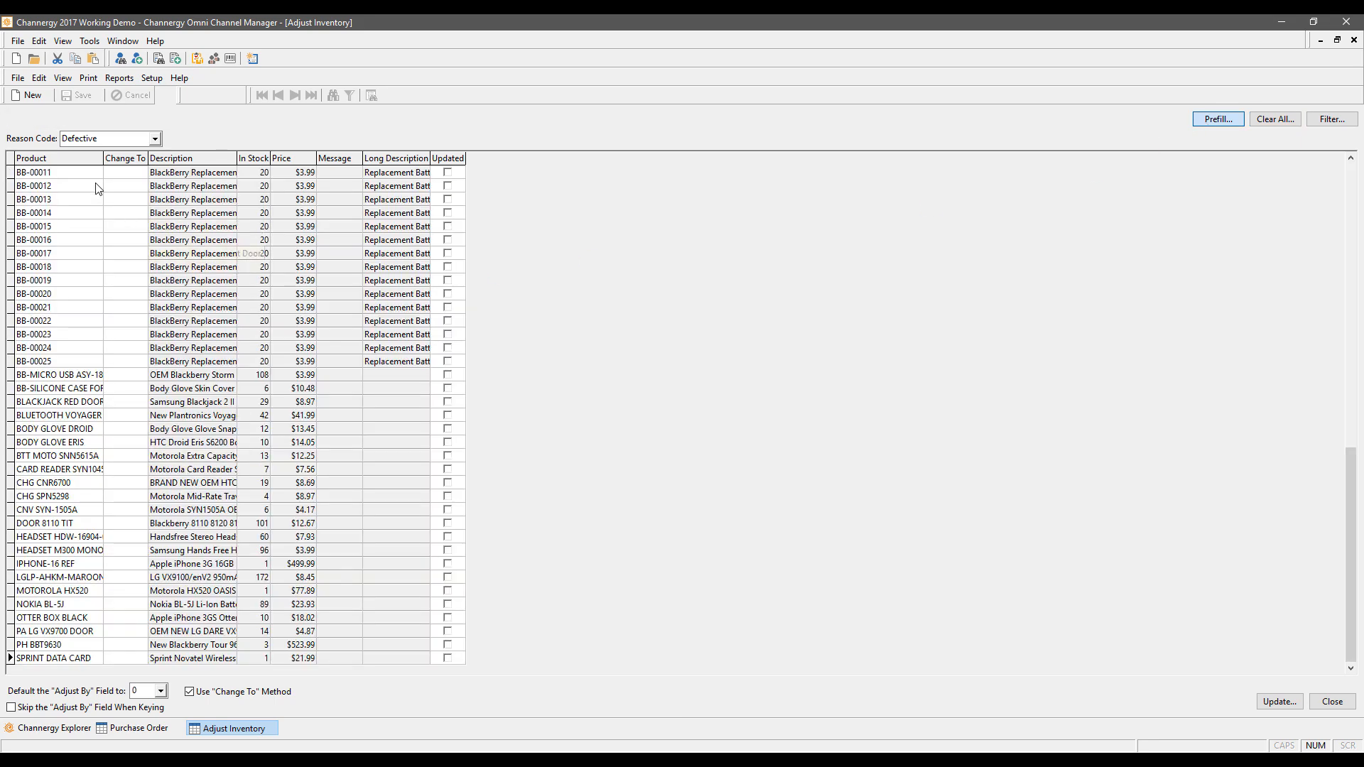
Step: Enter Change To quantities 5, 18 and 78 for BB-00011, BB-00012 and BB-00013
left_click(132, 173)
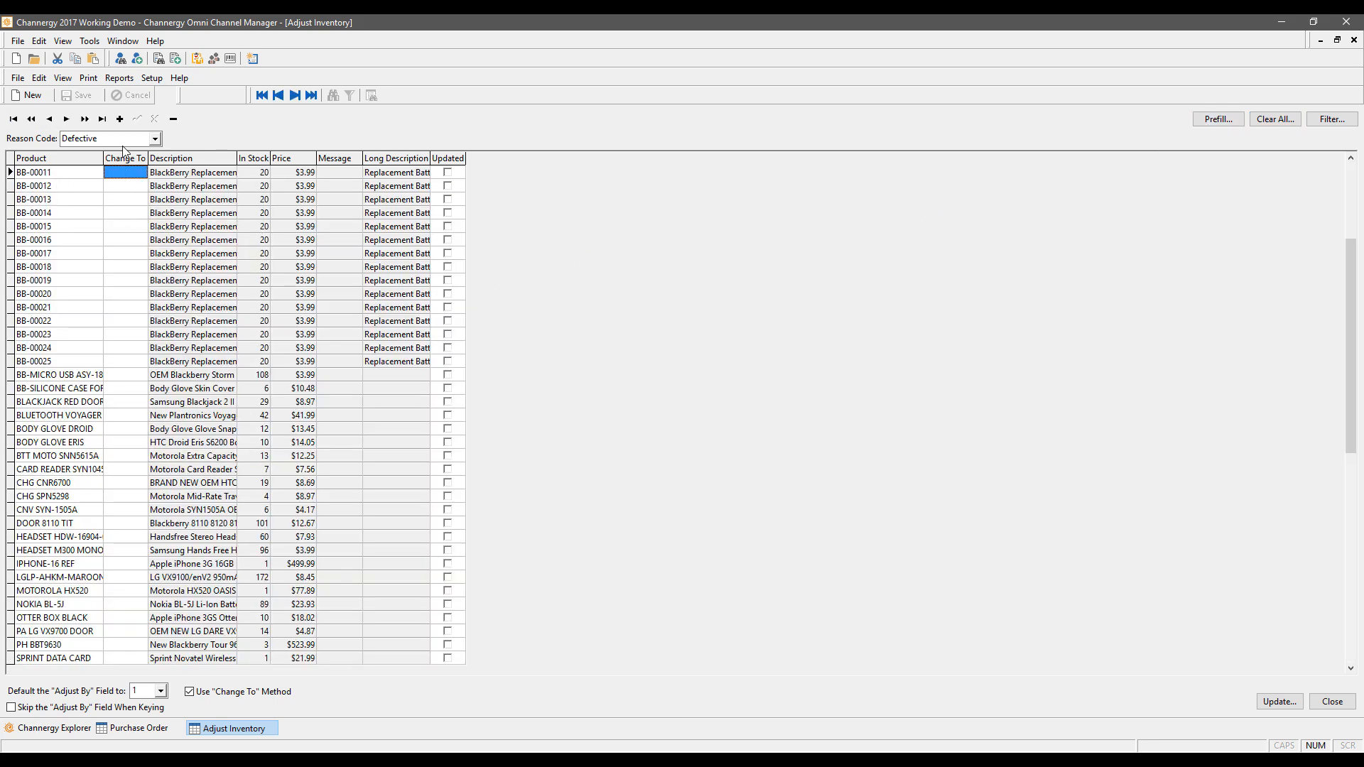
type("5")
key("Return")
type("18")
key("Return")
type("78")
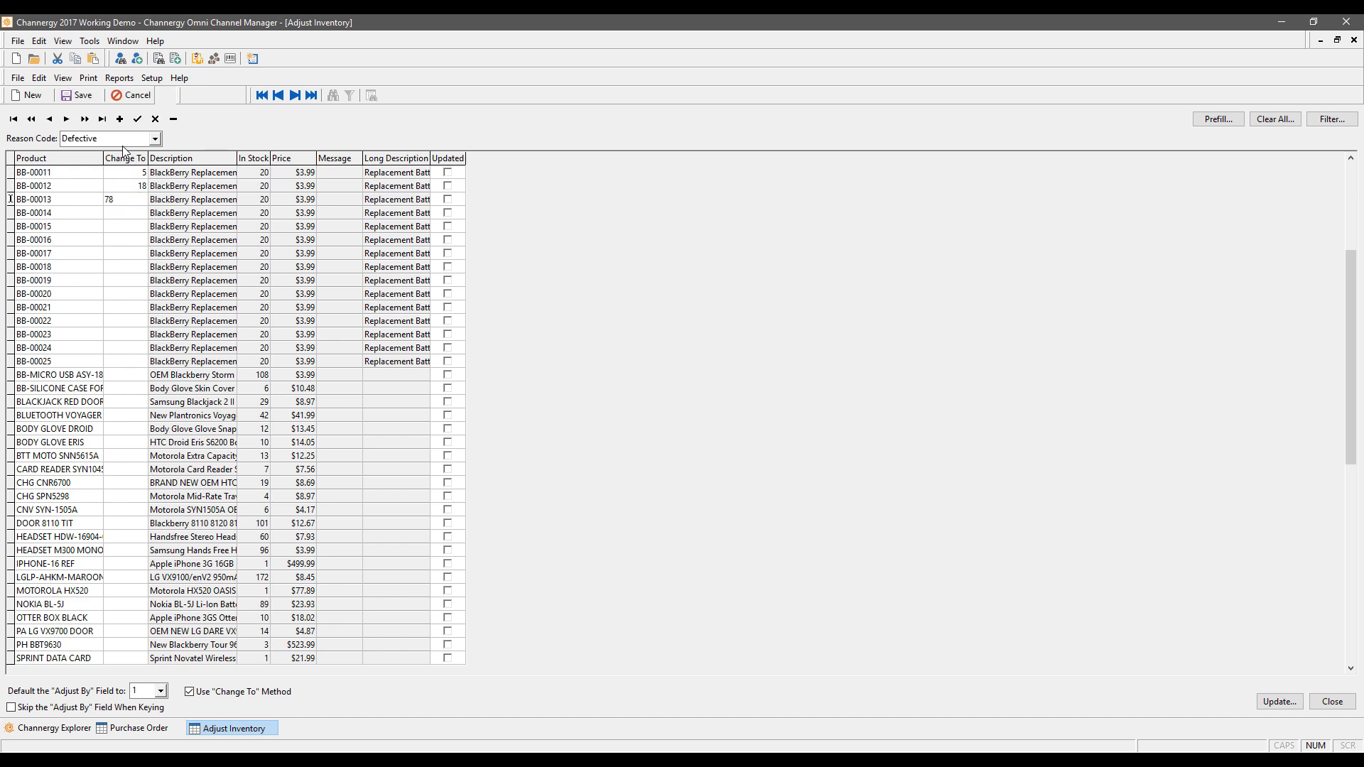
key("Return")
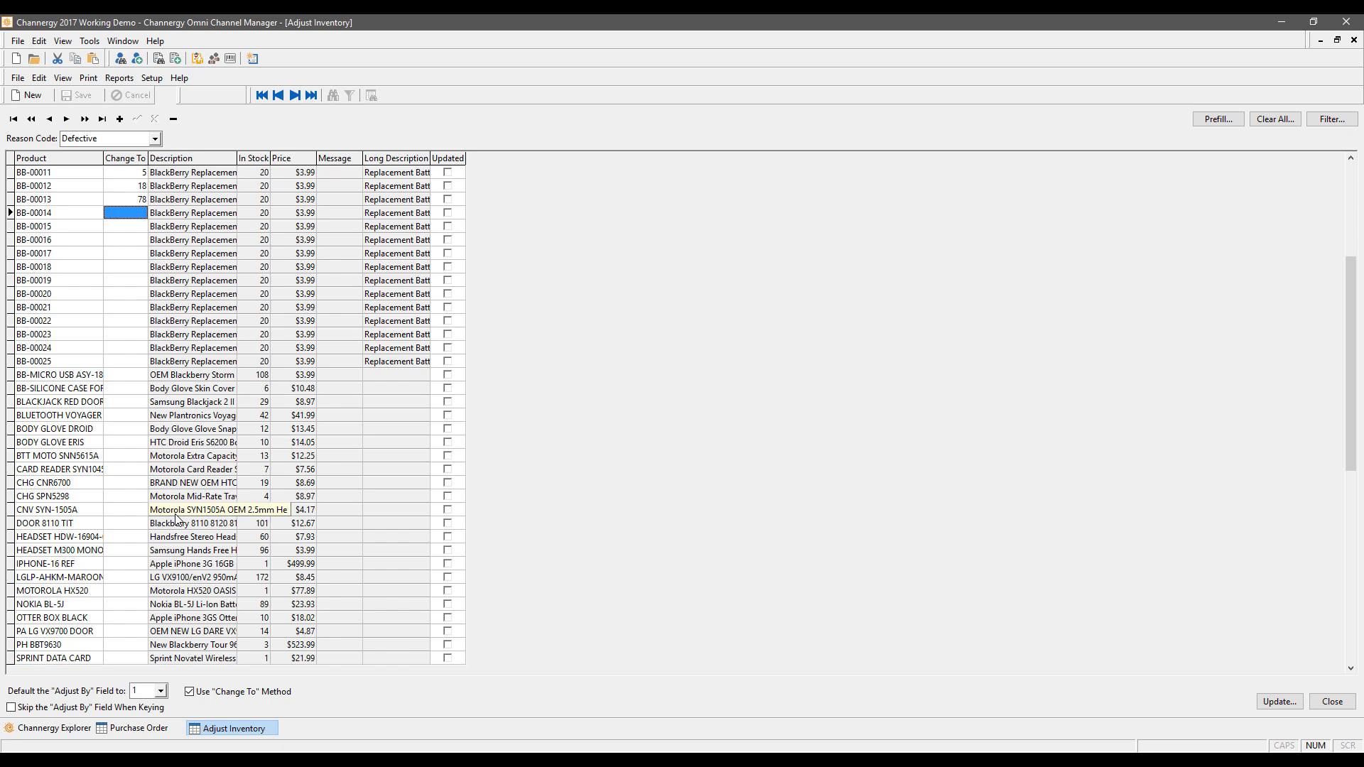
Step: Close Adjust Inventory and open the Operator IDs list under Settings, Security
left_click(1354, 39)
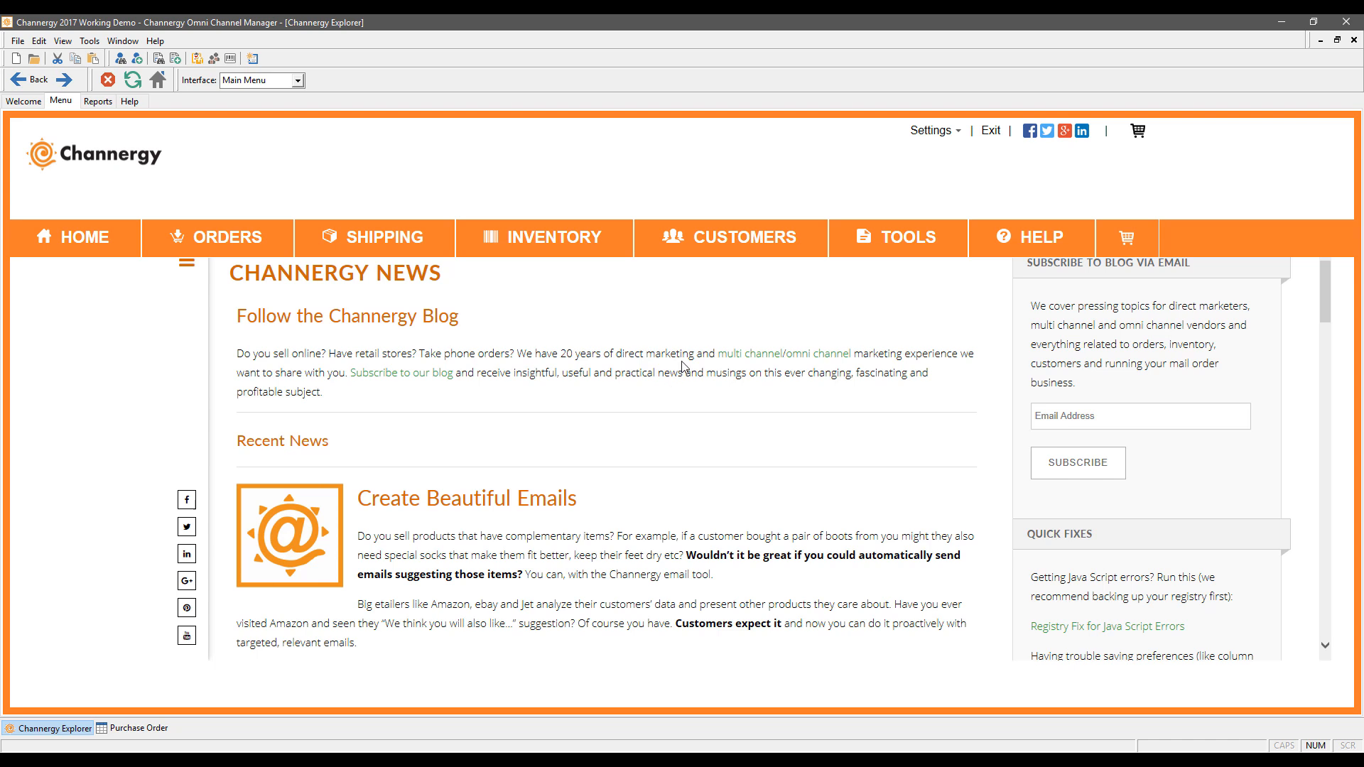
left_click(934, 134)
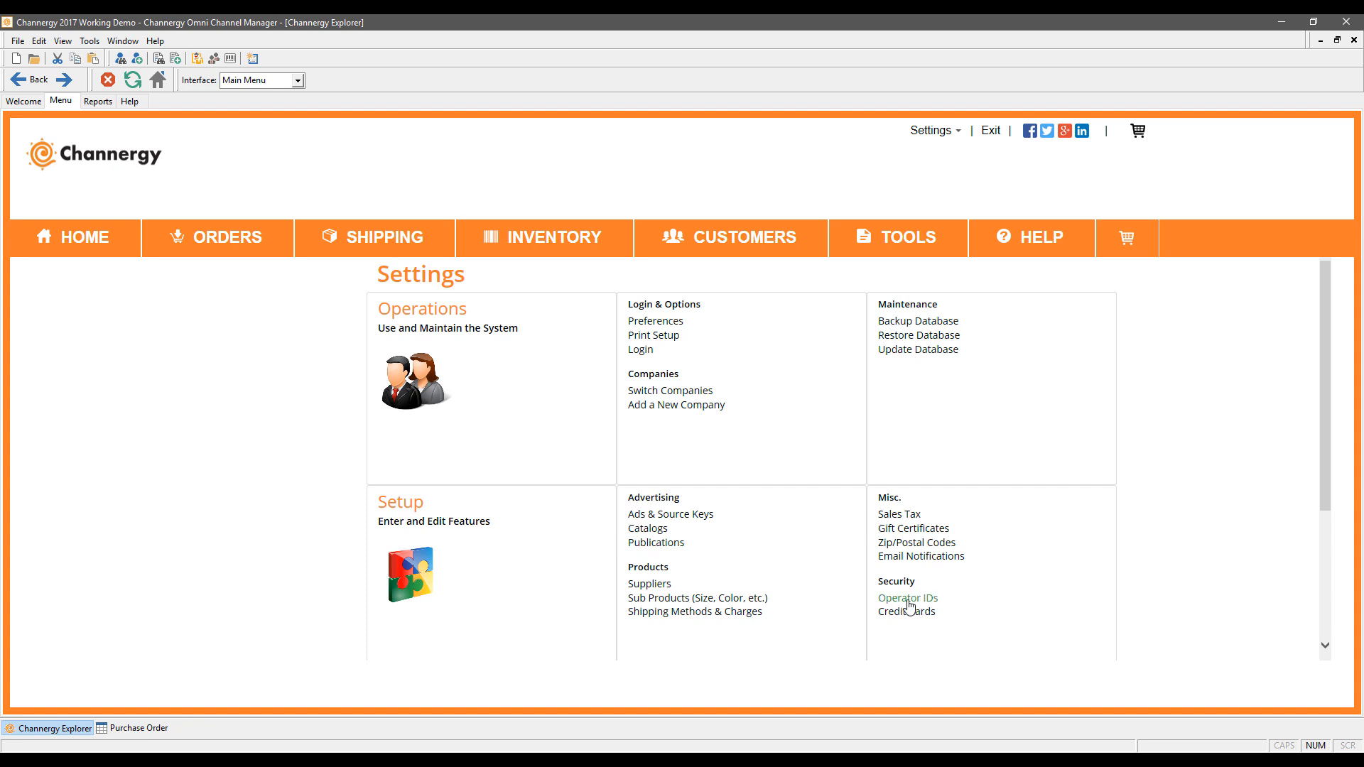
left_click(908, 601)
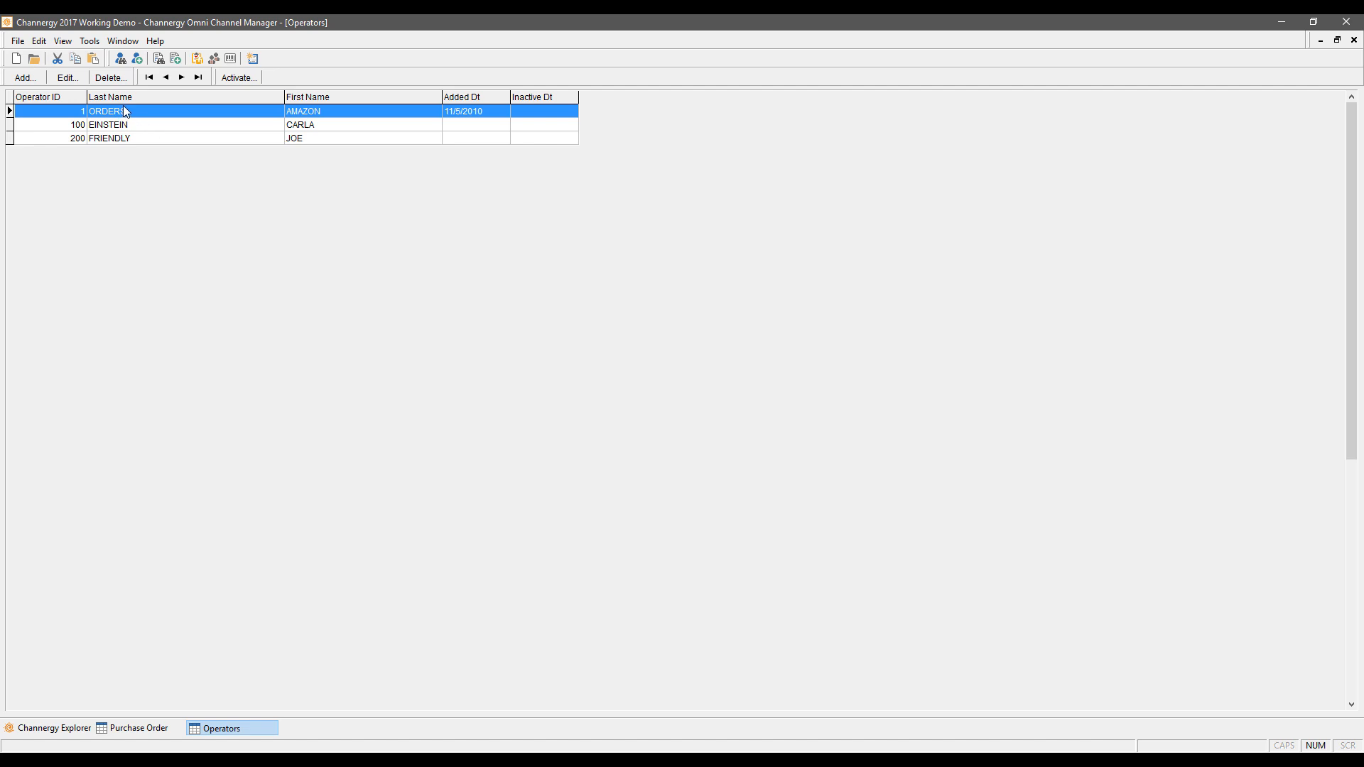
left_click(167, 136)
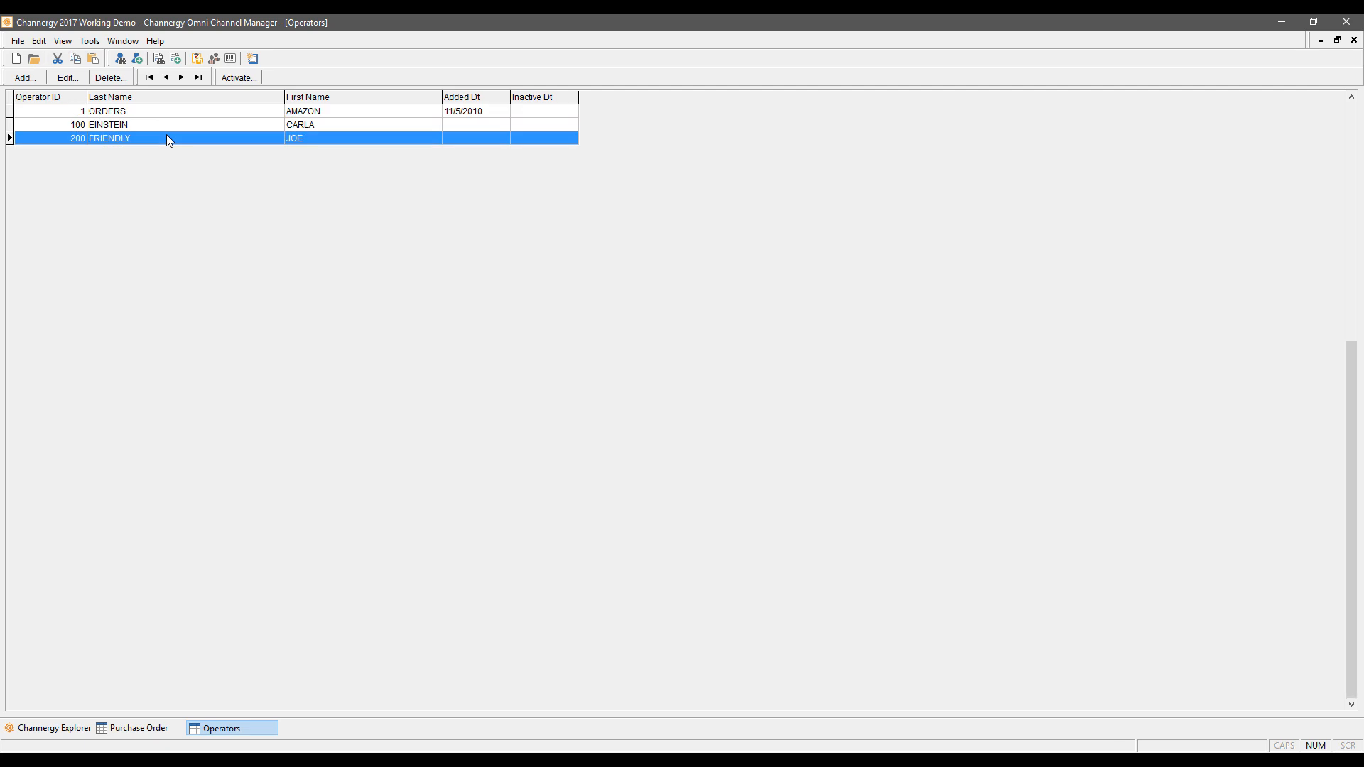
double_click(166, 134)
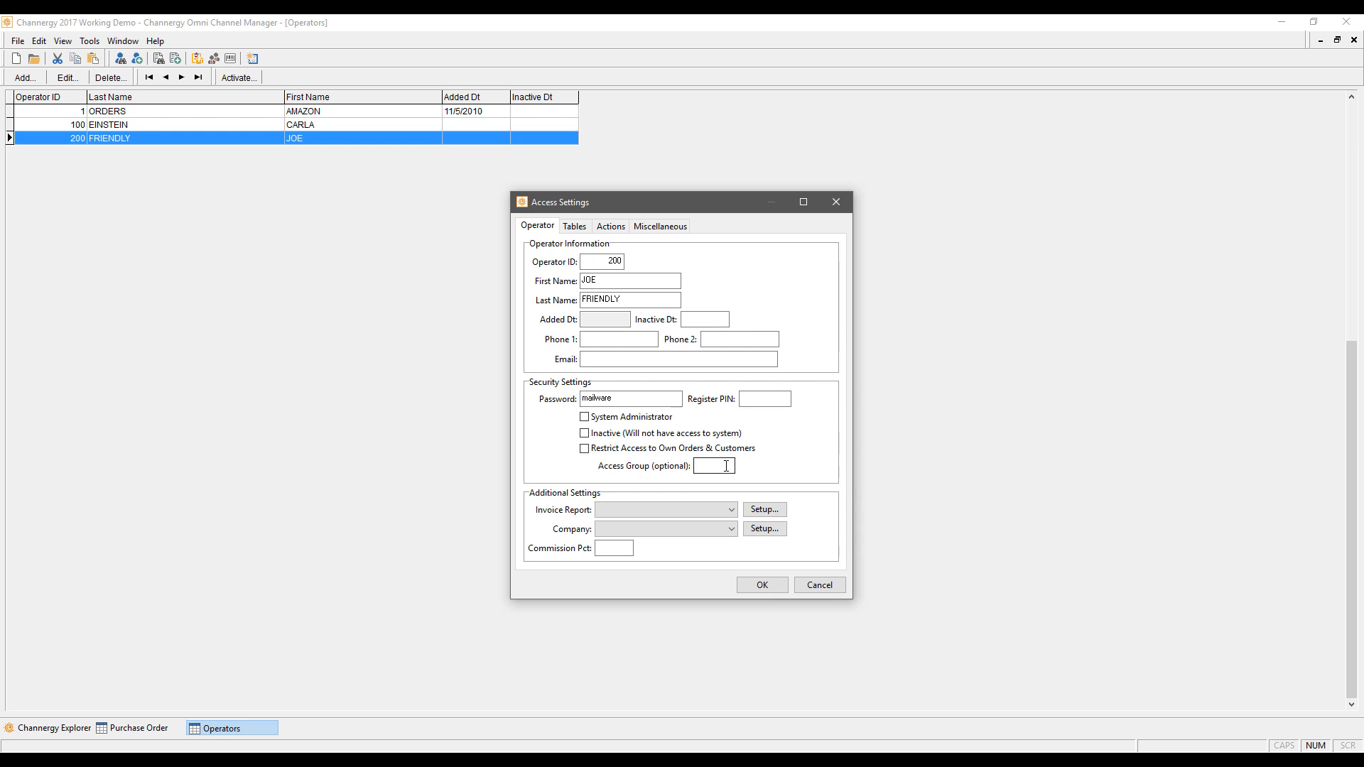
left_click(737, 532)
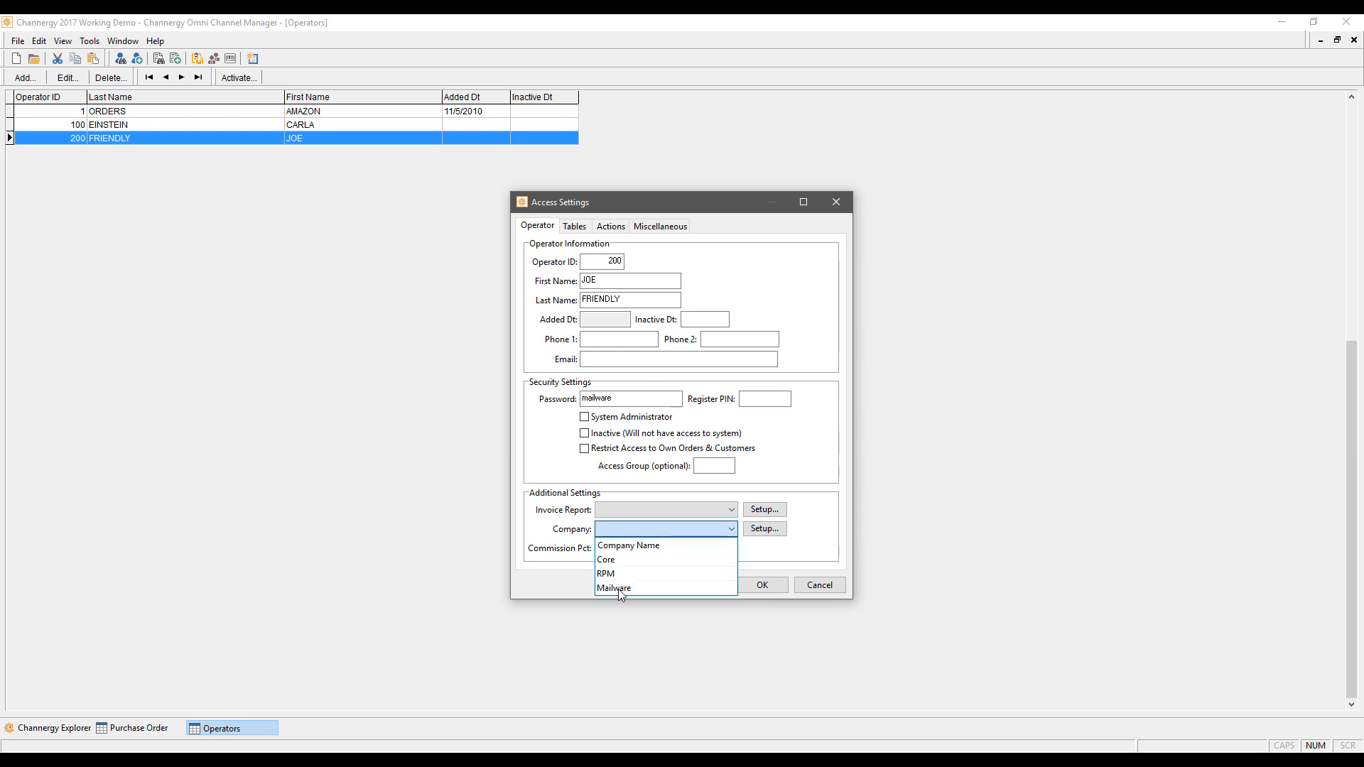
left_click(824, 506)
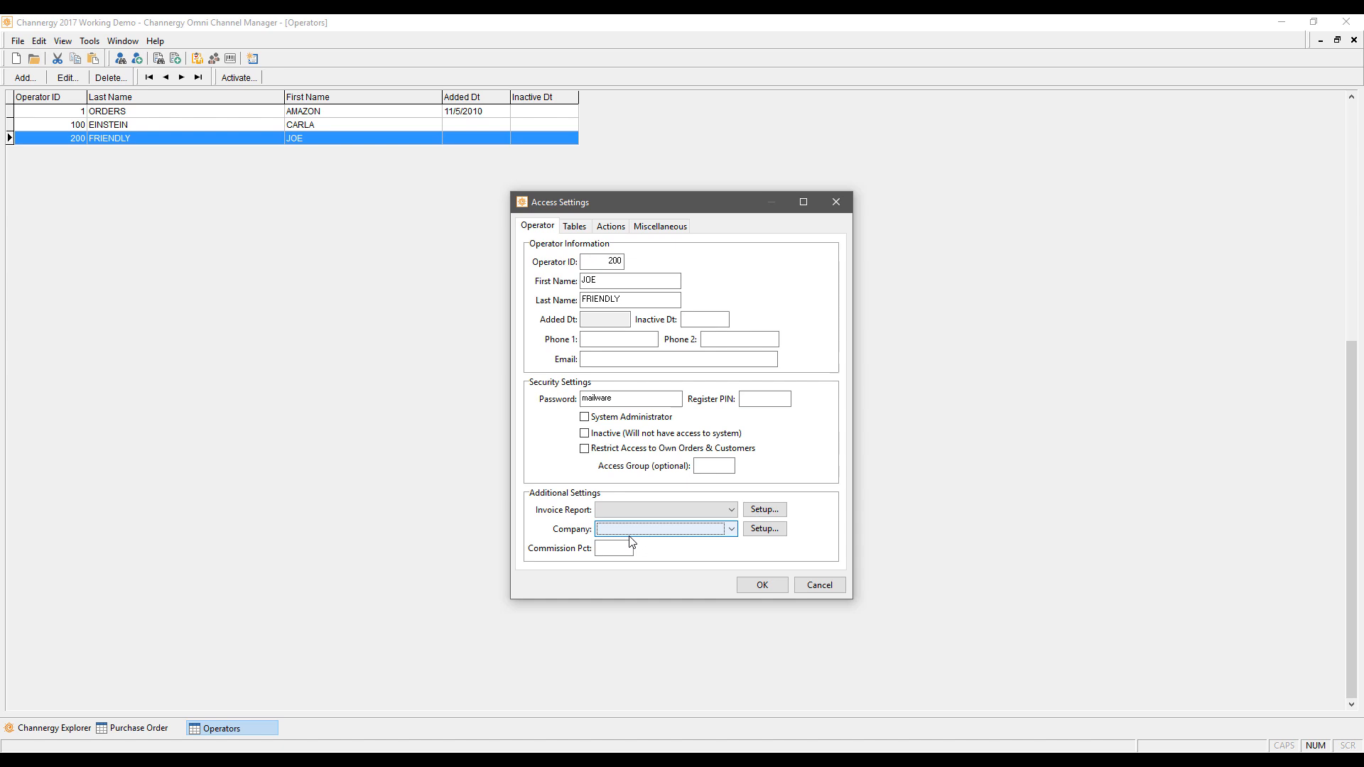
left_click(710, 510)
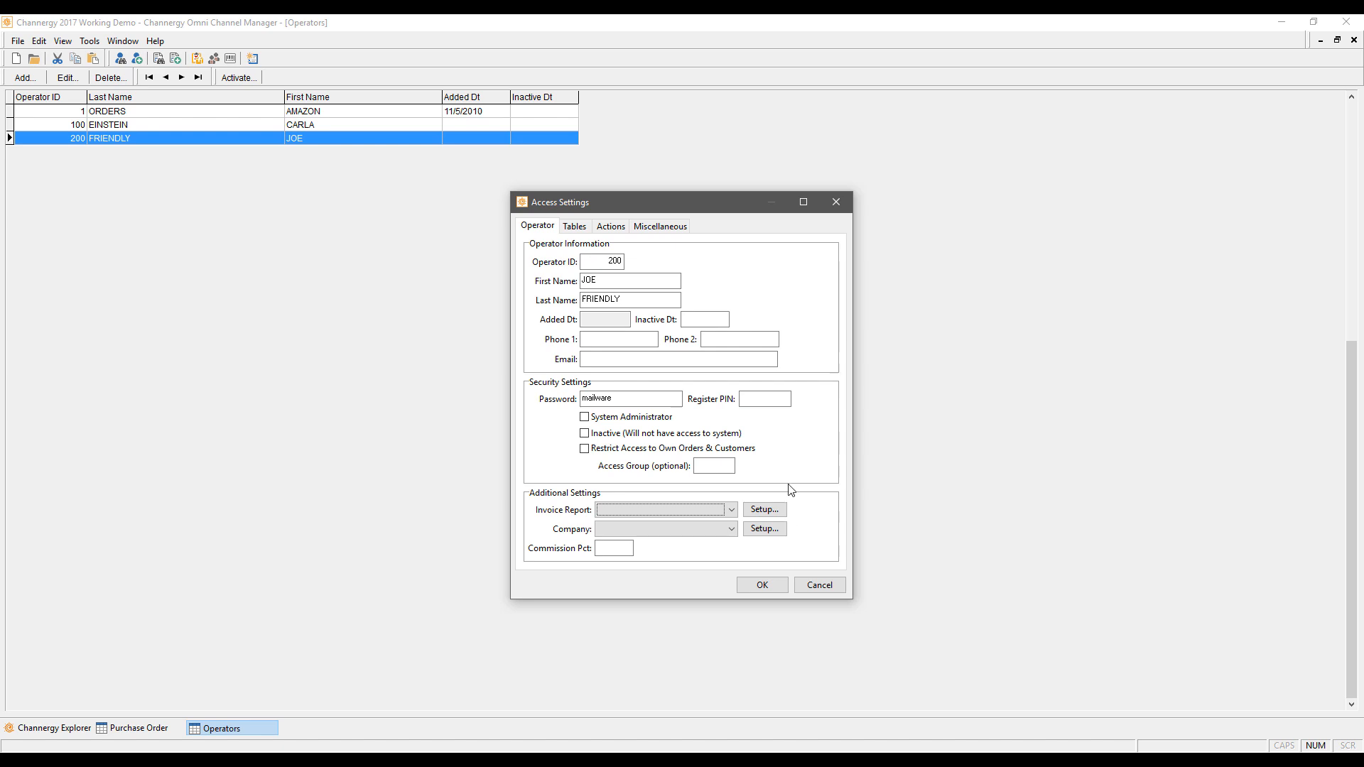
left_click(574, 226)
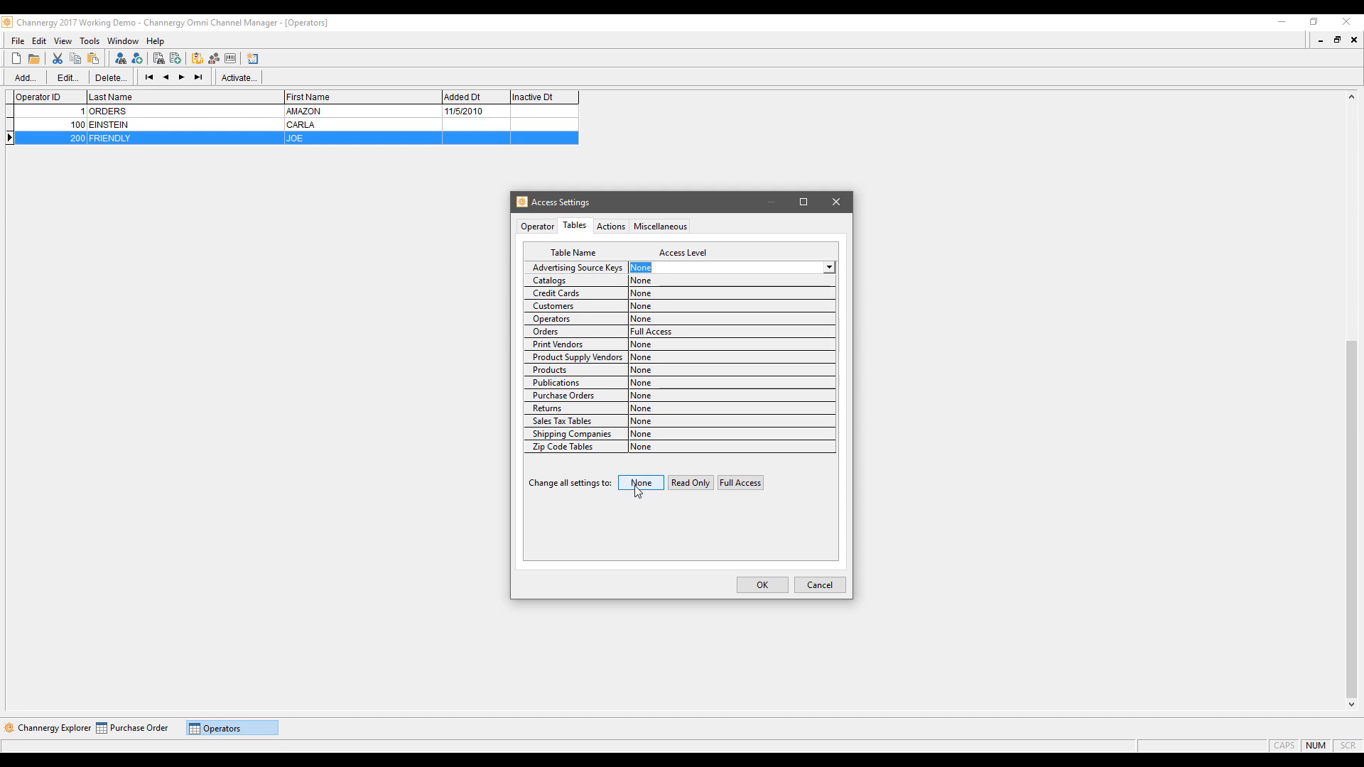
Step: Try Full Access on operator 200's Tables, Actions and Miscellaneous tabs, then cancel and close Operators
double_click(690, 332)
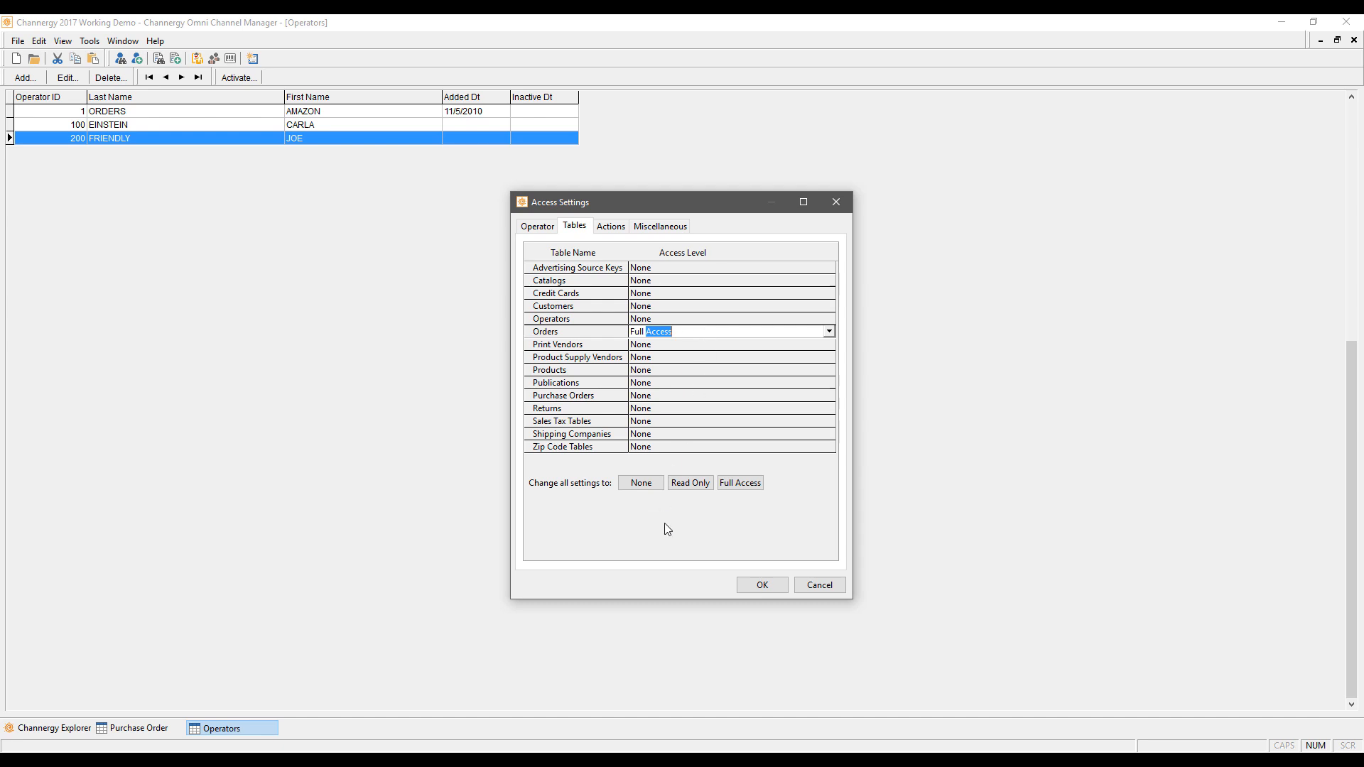
left_click(740, 483)
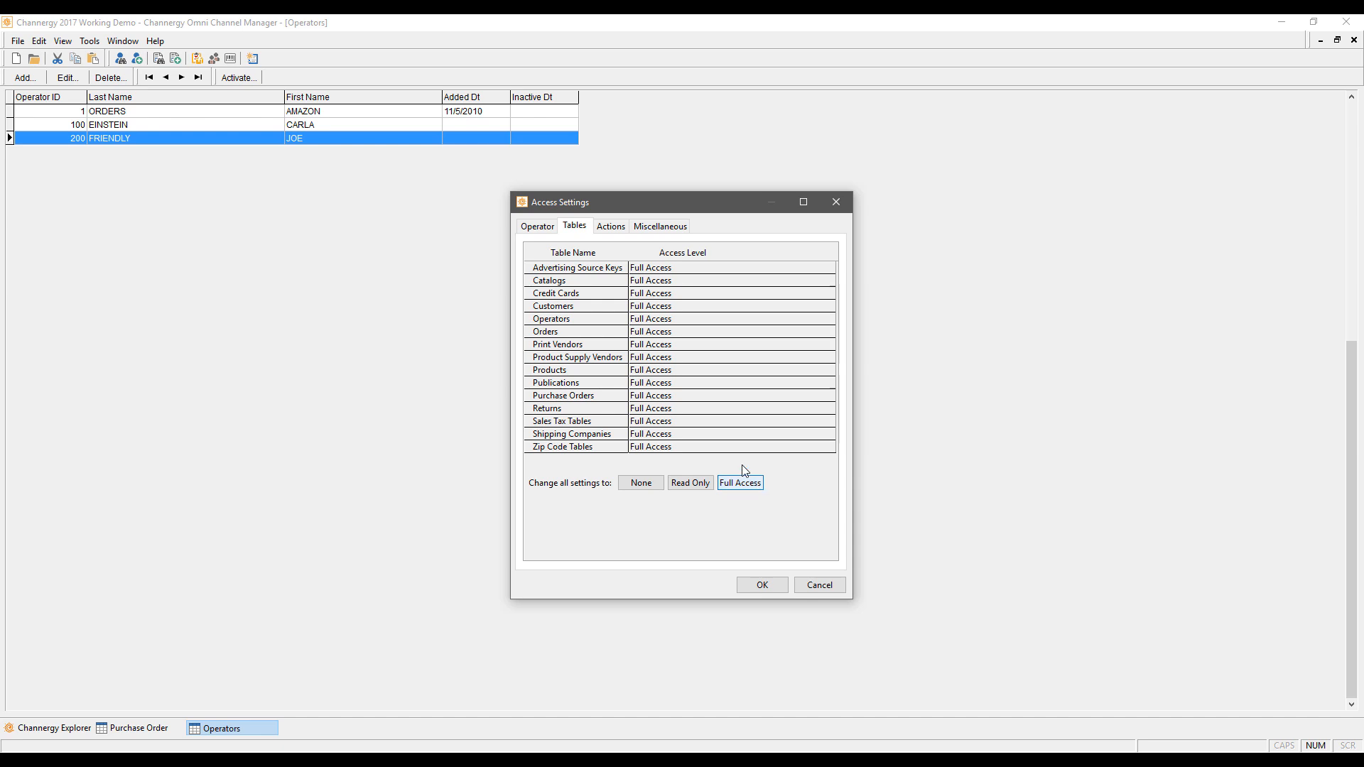
left_click(610, 225)
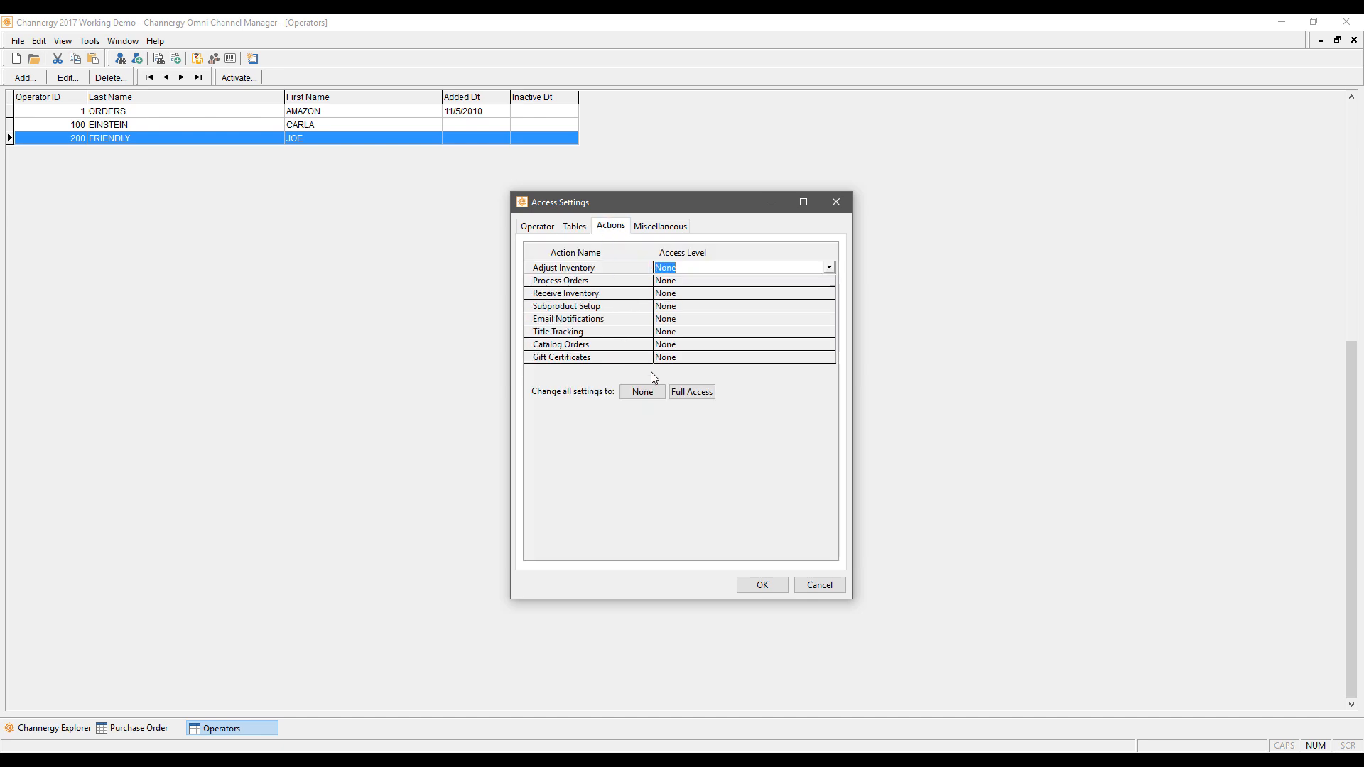
left_click(693, 404)
left_click(654, 227)
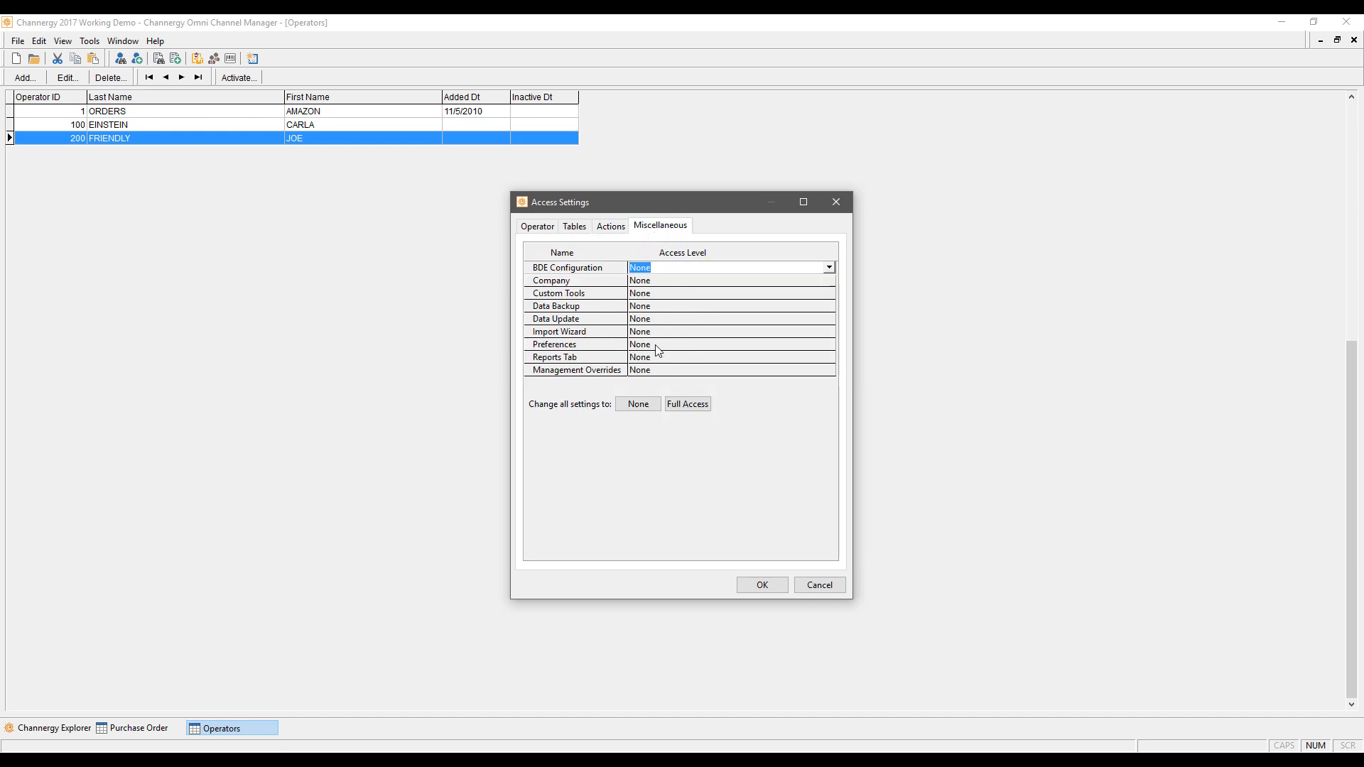
left_click(658, 348)
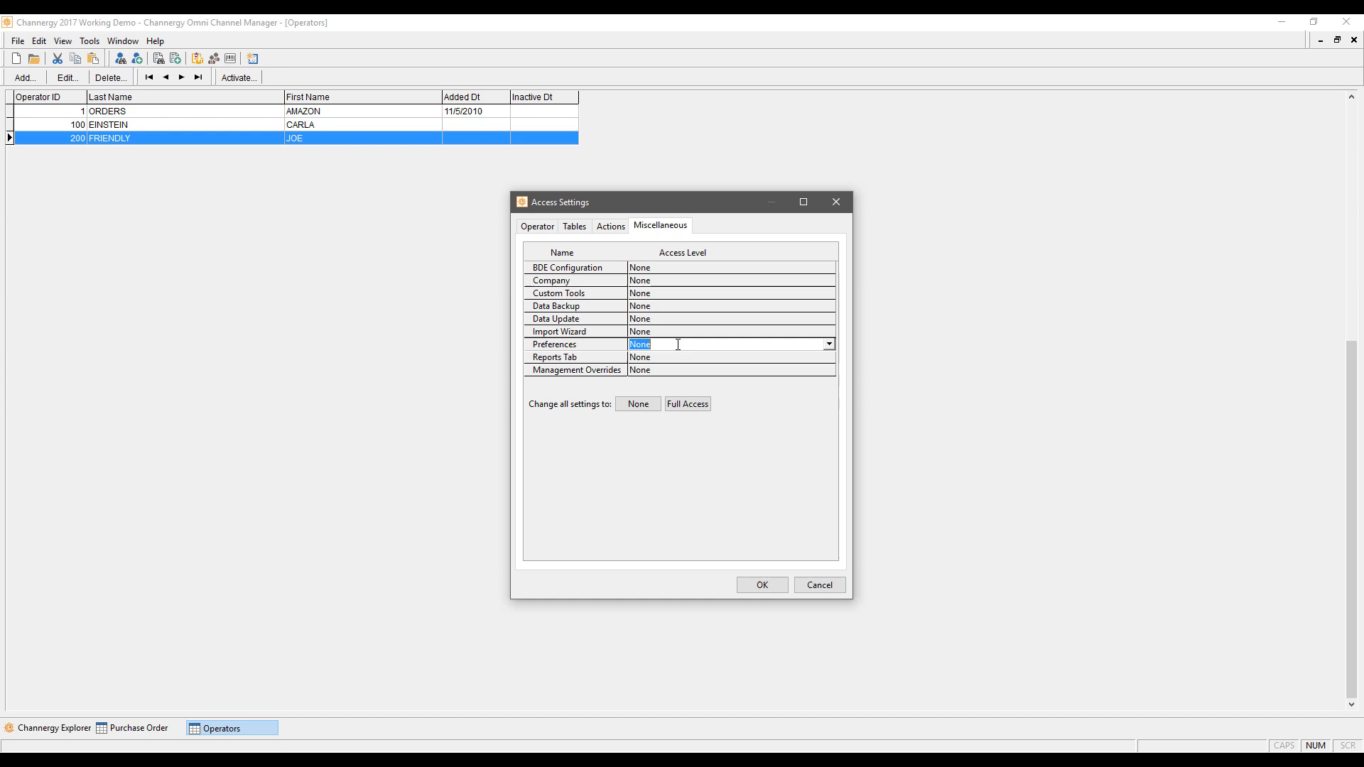
left_click(688, 410)
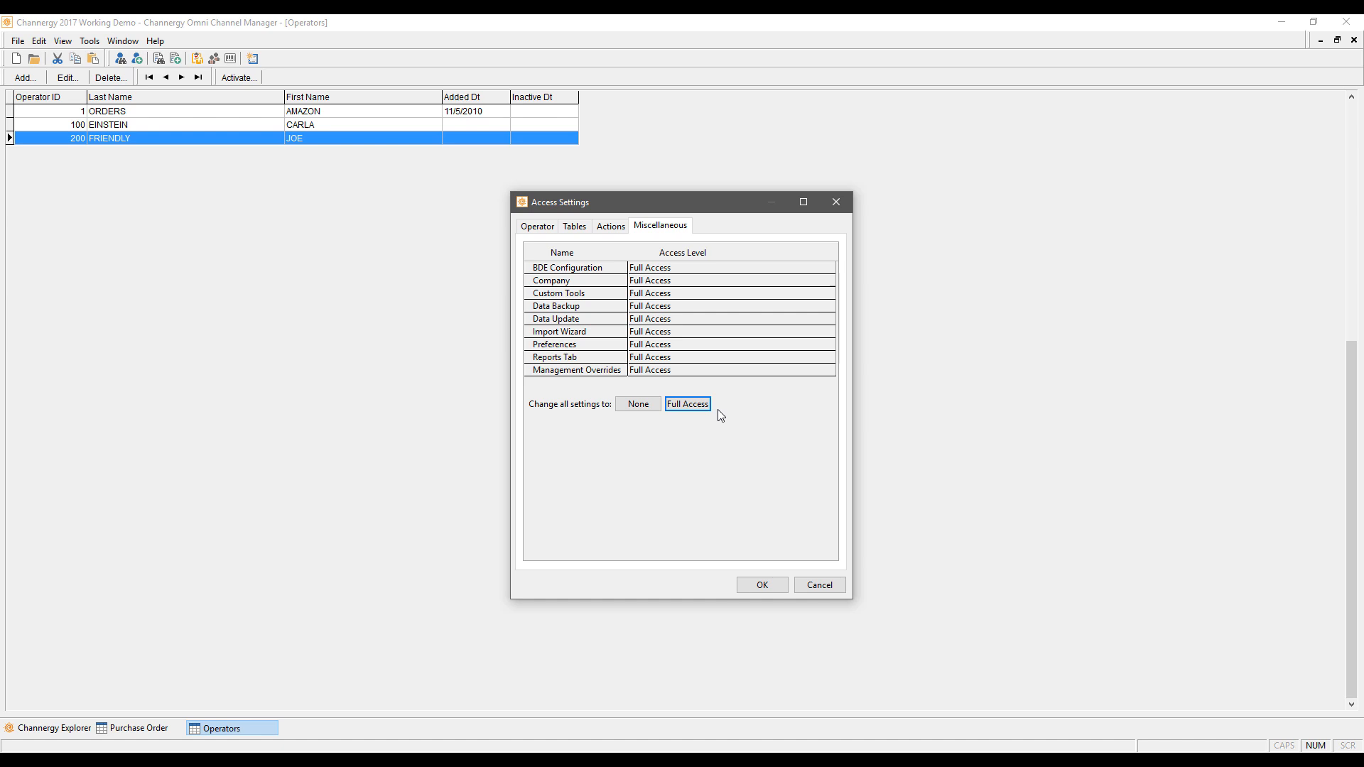
left_click(819, 586)
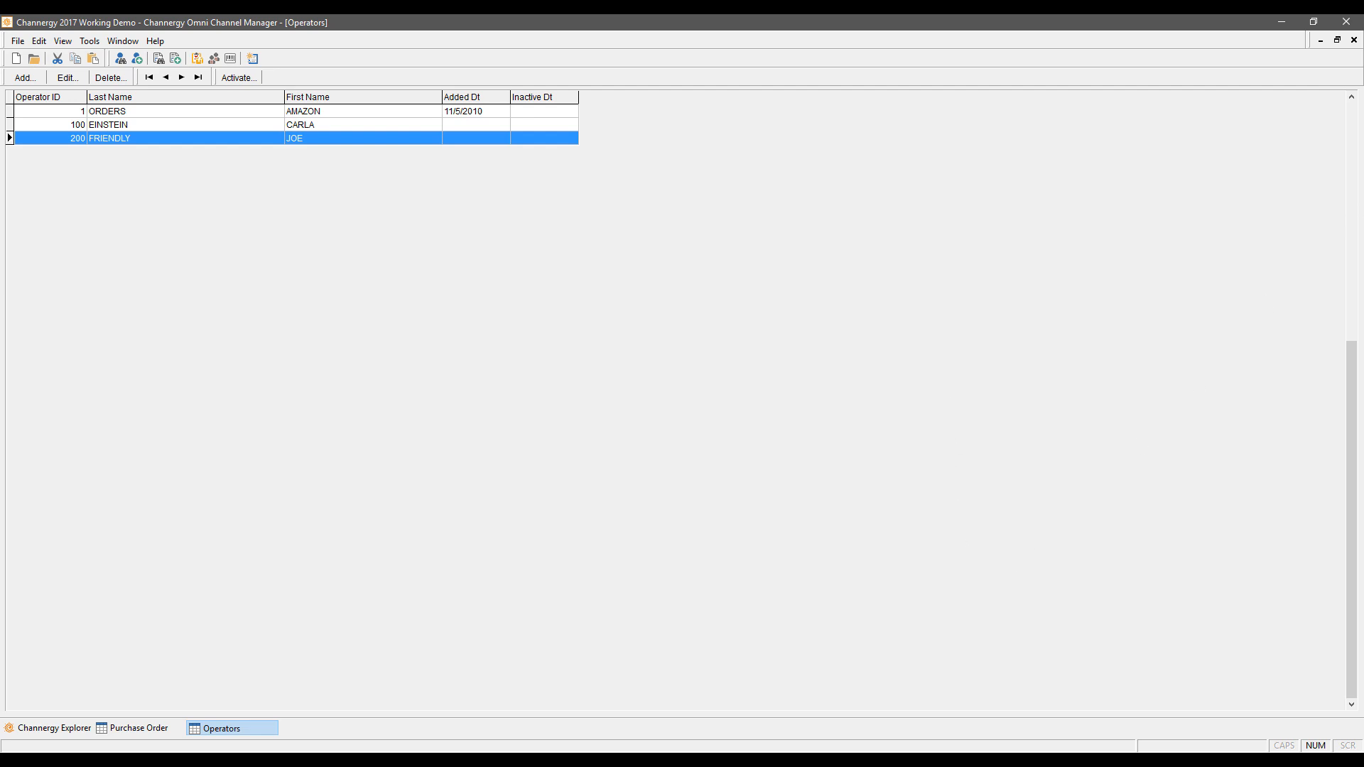
left_click(1353, 40)
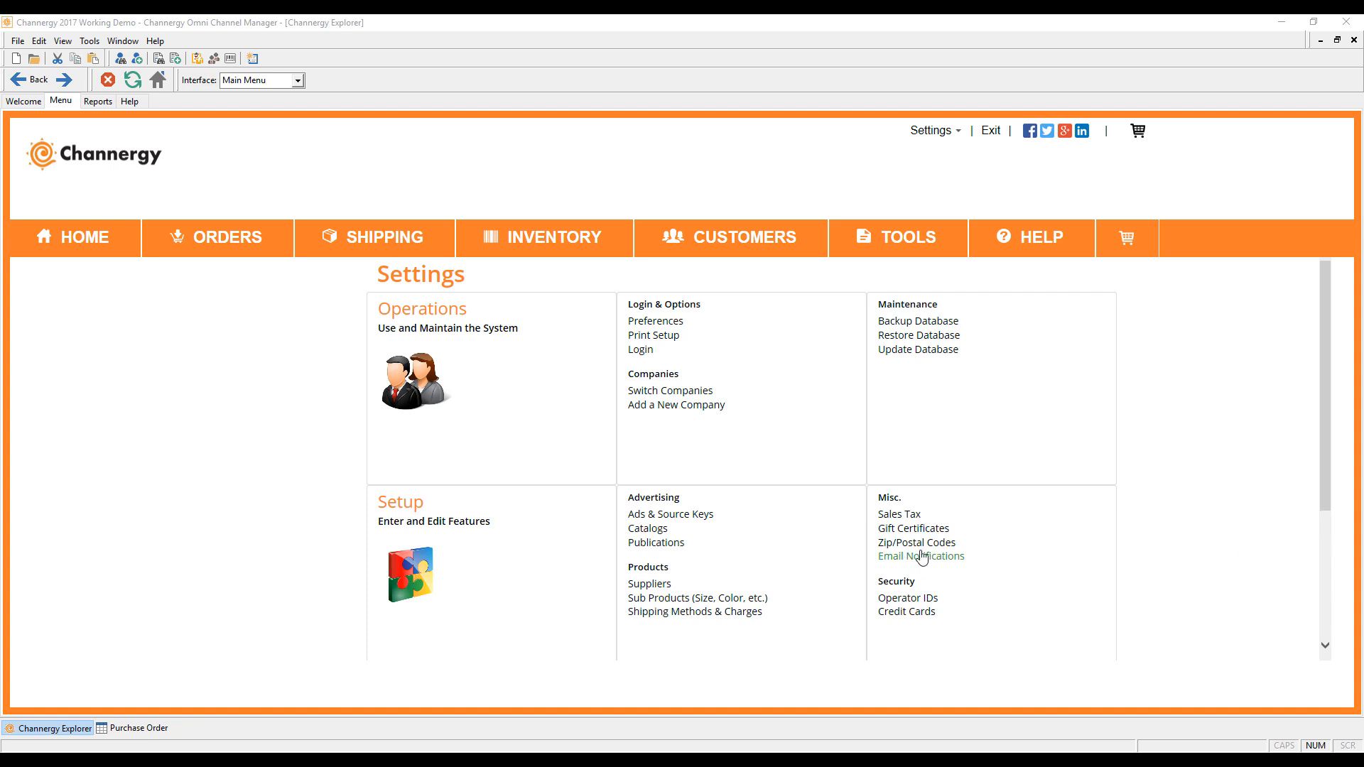
Step: Open the Email Notifications list showing the nine email templates
left_click(917, 559)
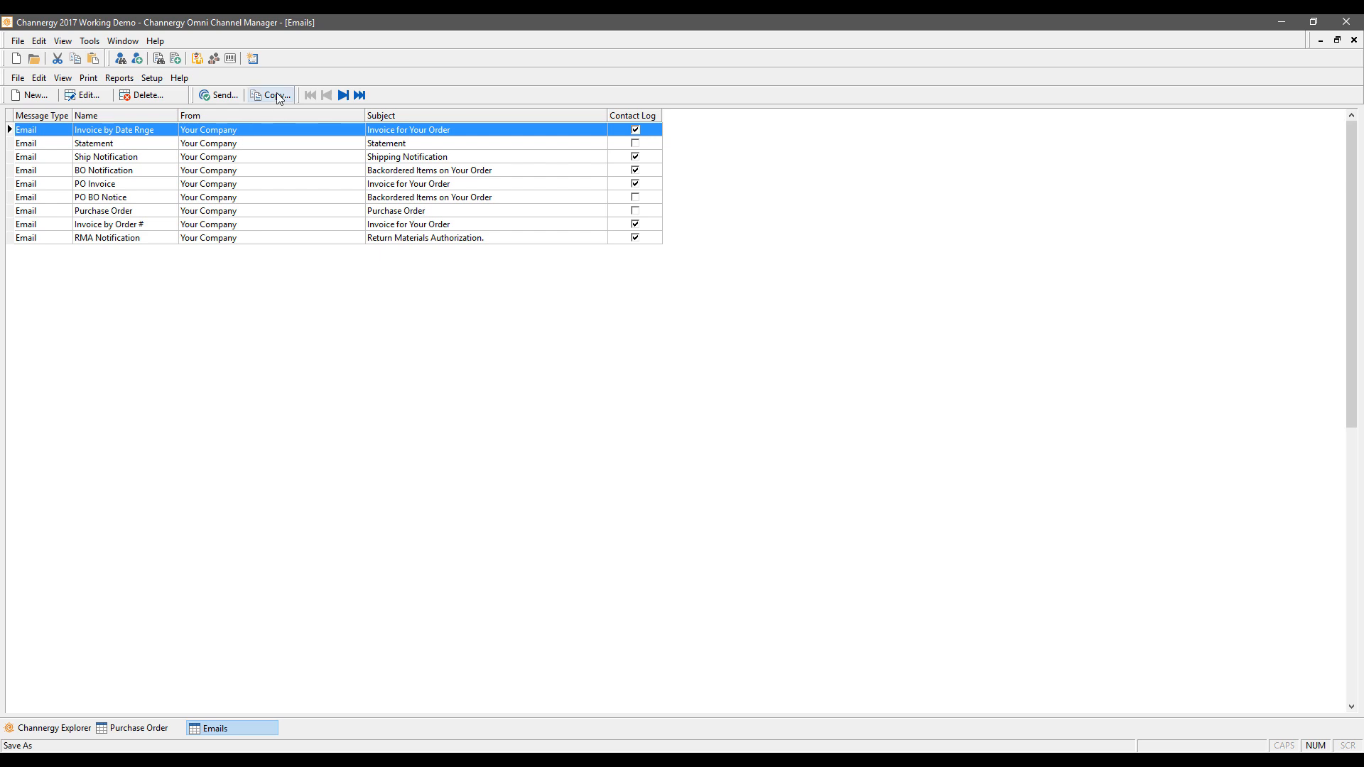
Step: Open the Invoice by Date Rnge email's Data query in the Shazam Query Editor with Manually enter SQL unchecked
double_click(130, 137)
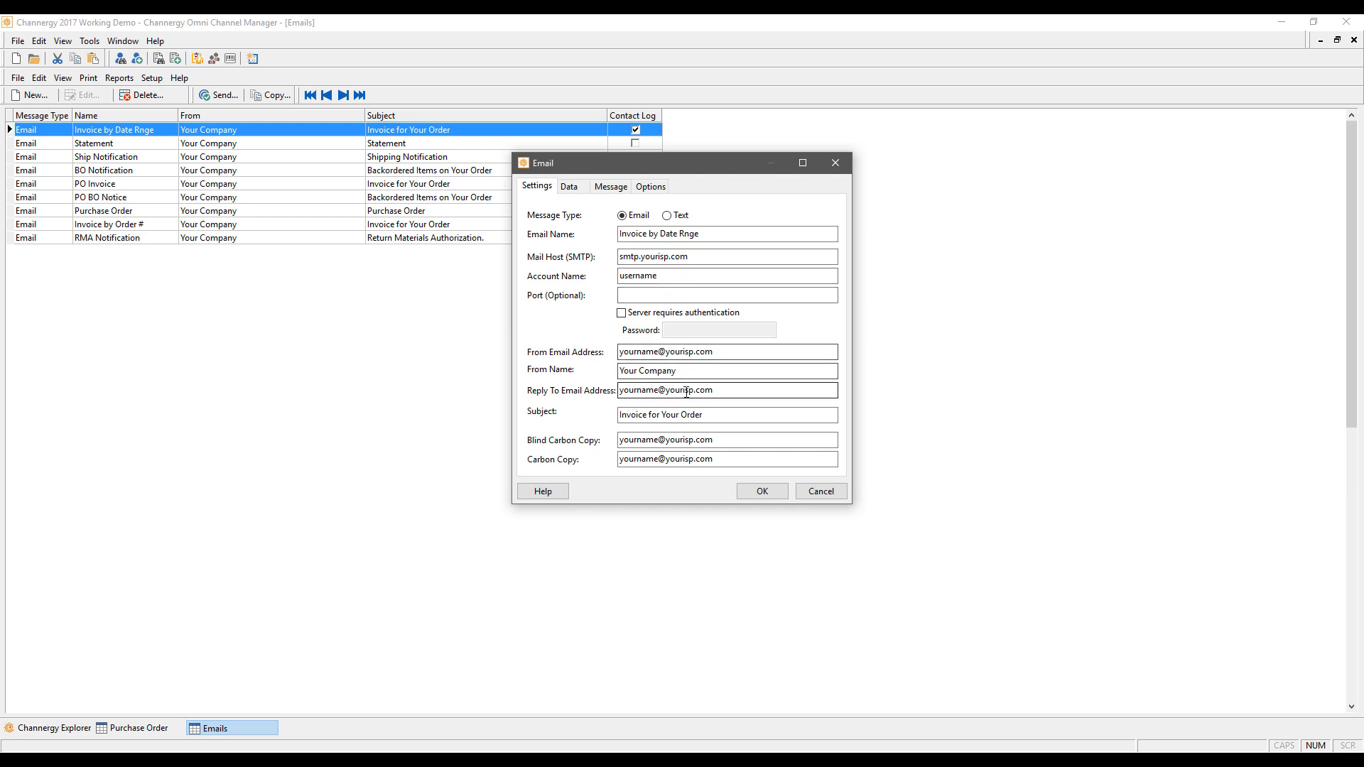
left_click(568, 187)
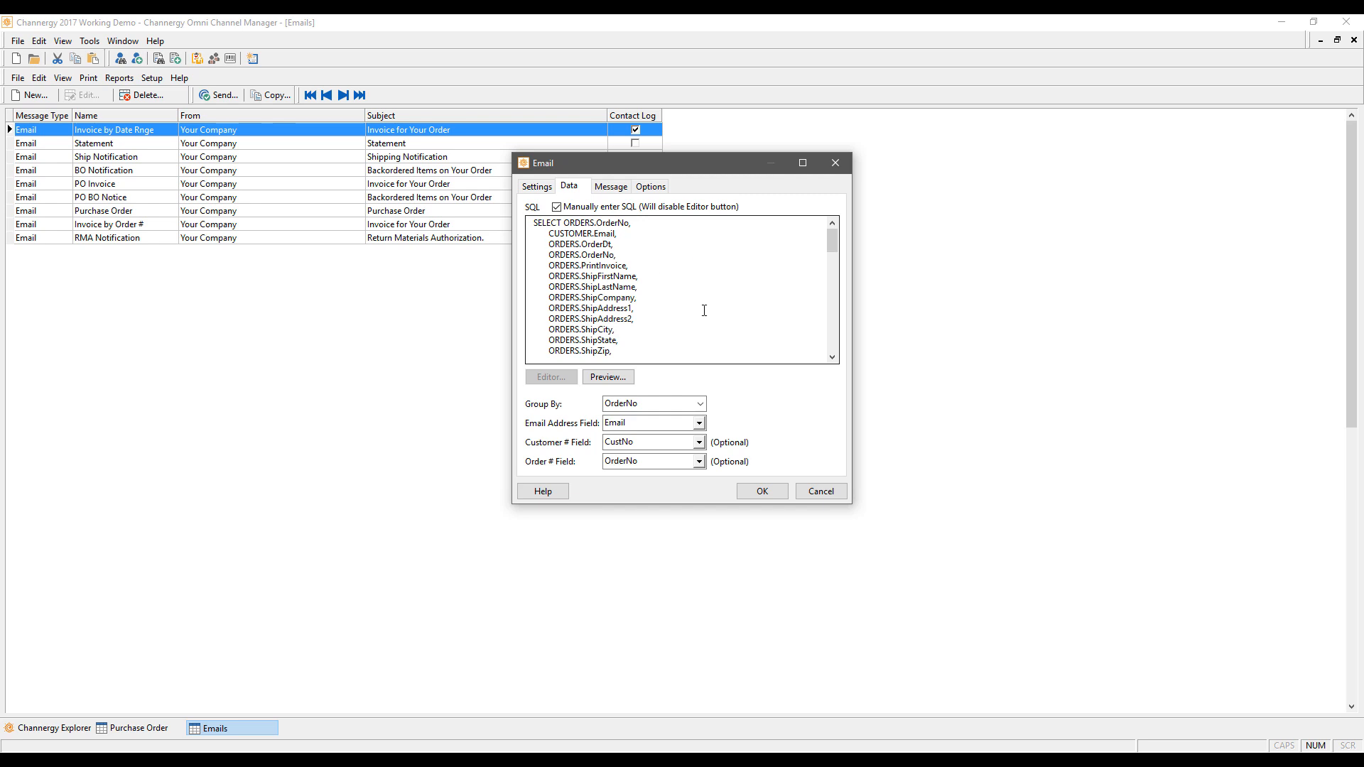
left_click(557, 208)
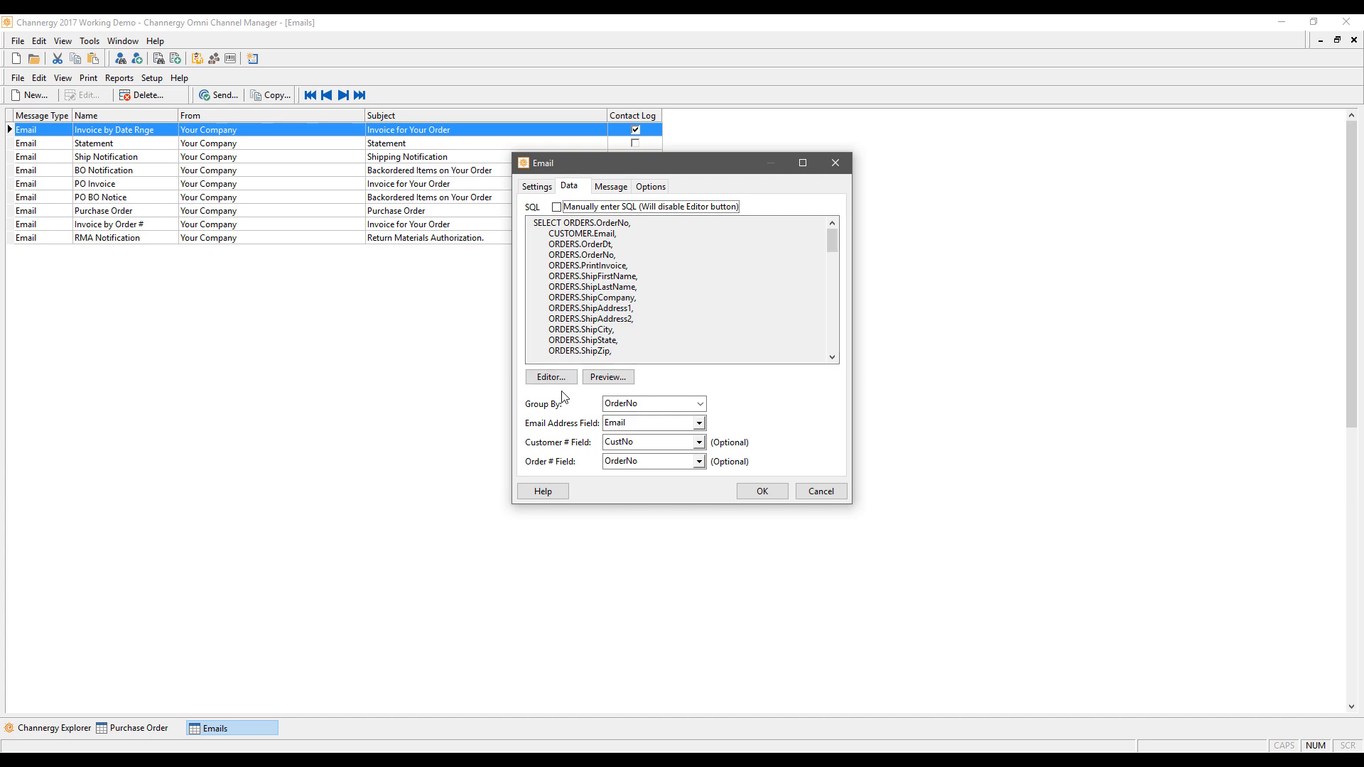
left_click(552, 377)
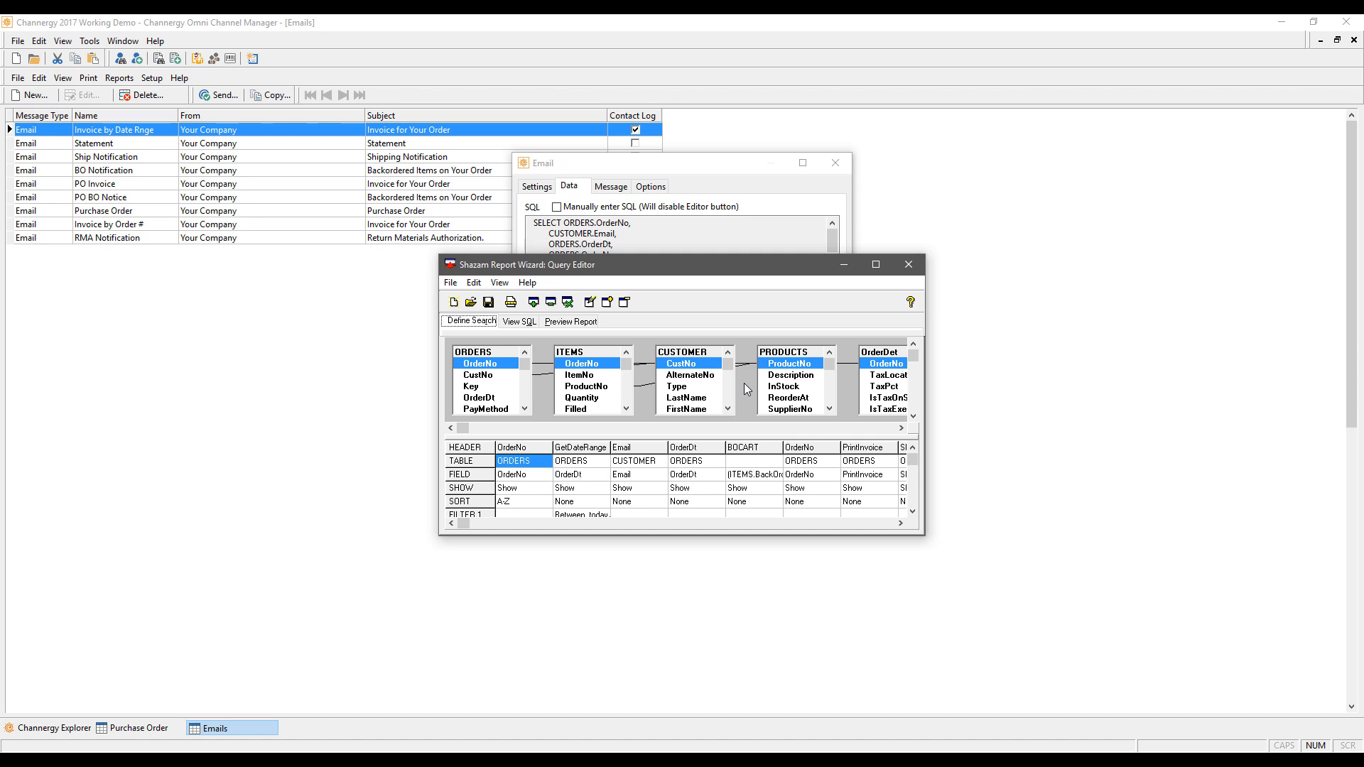
Step: Close the query editor, review the email's Message and Options tabs, then cancel the Email dialog
left_click(918, 269)
left_click(608, 189)
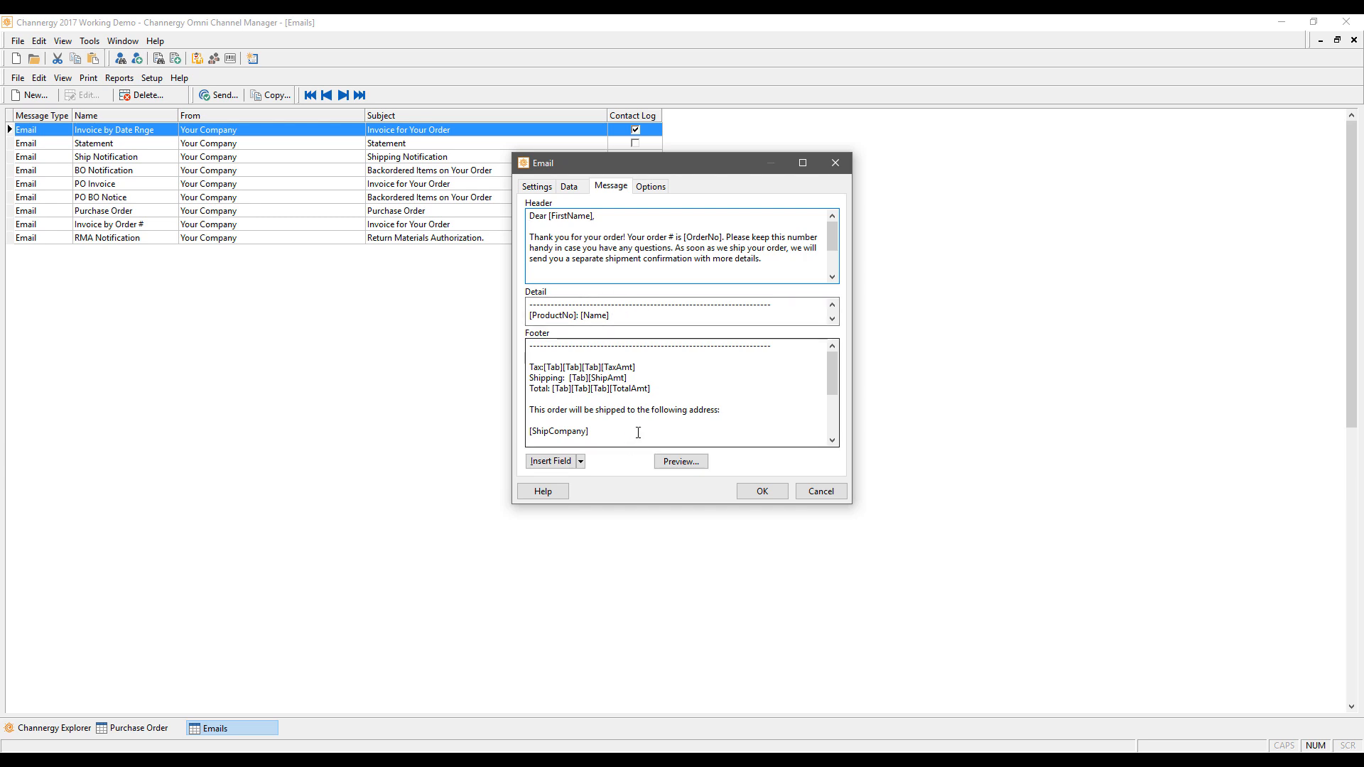
left_click(650, 186)
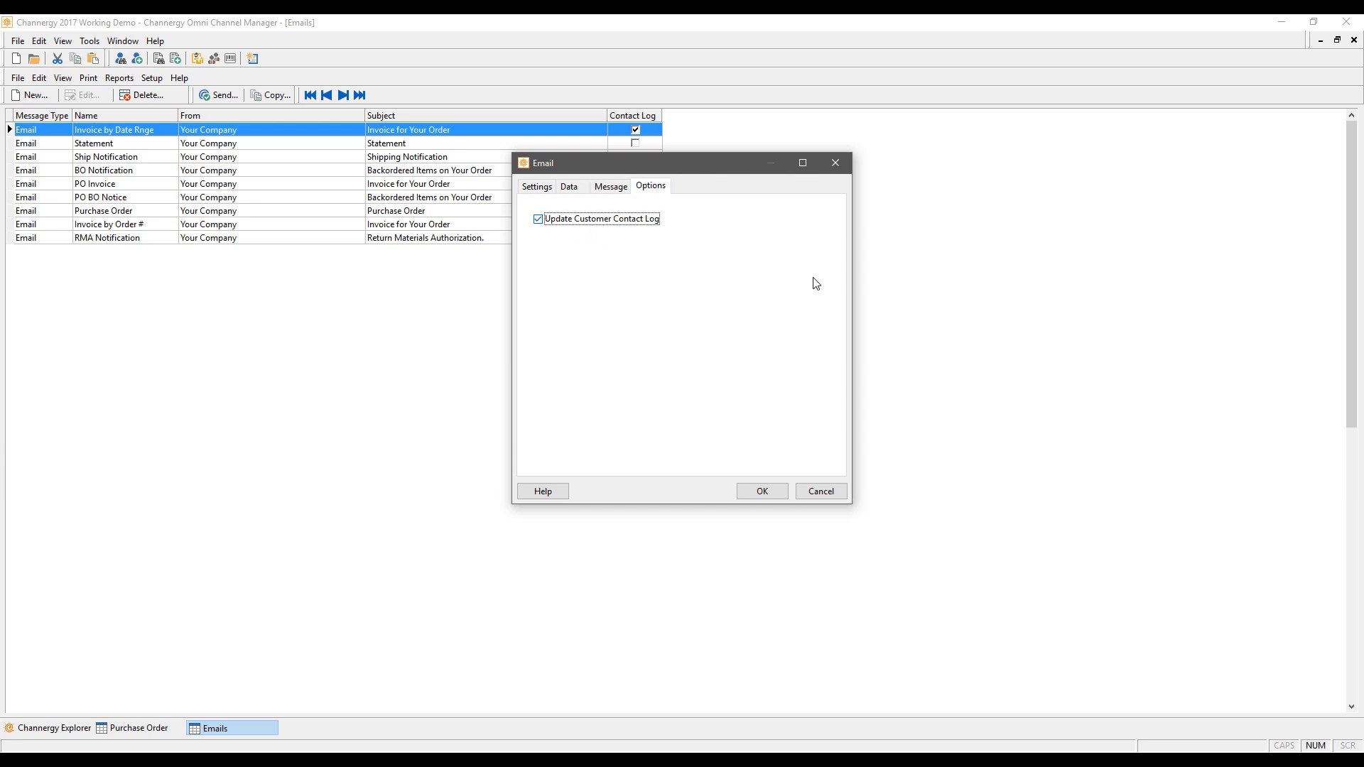
left_click(819, 491)
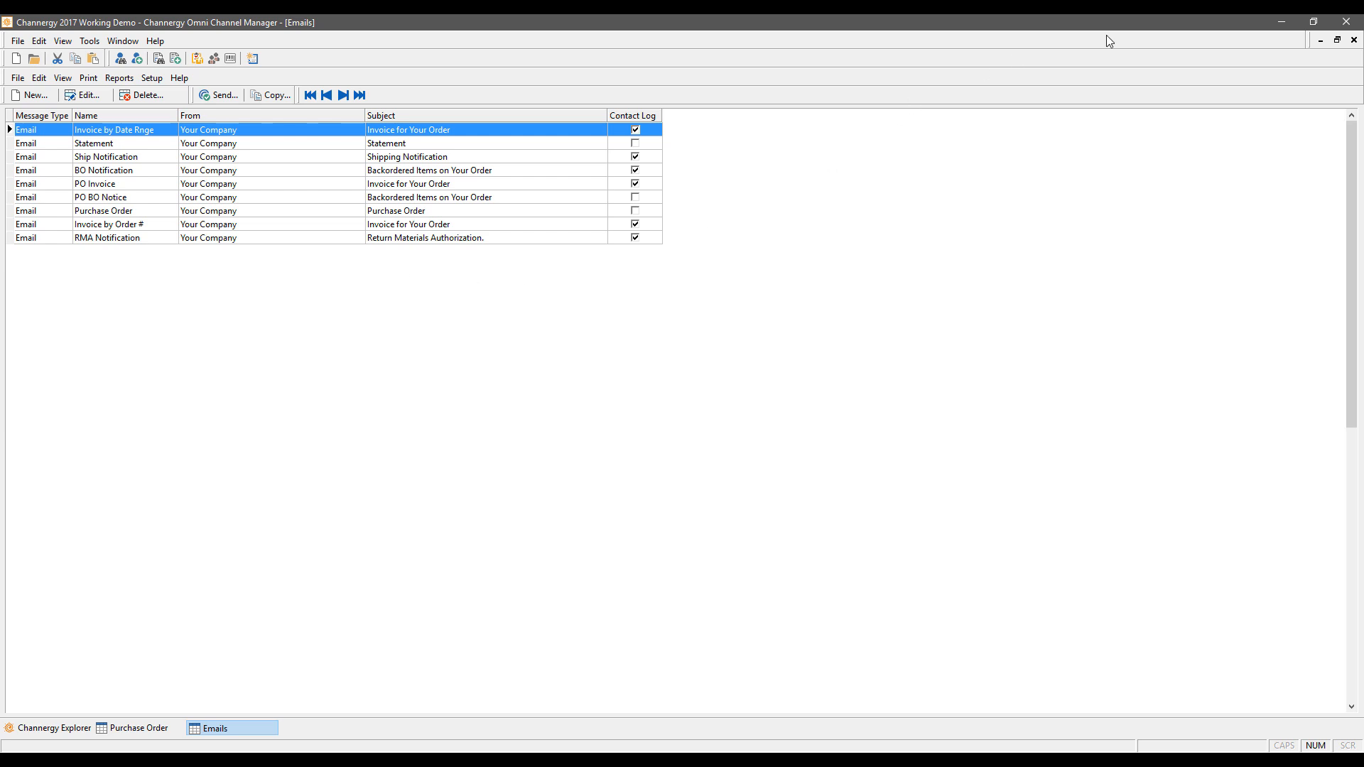
Step: Open the Sales Tax table and trial-edit CO with zip 803 and report code CO803, then cancel
left_click(1352, 41)
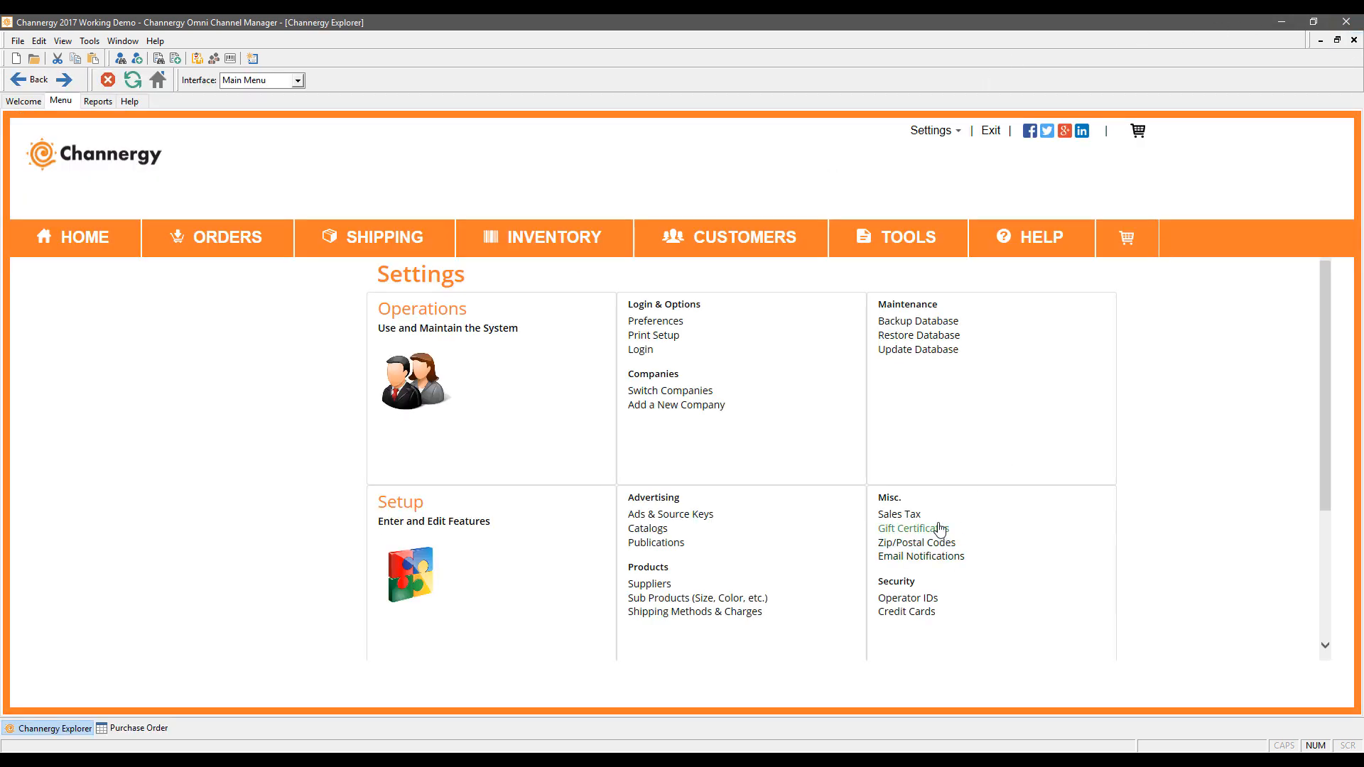
left_click(900, 515)
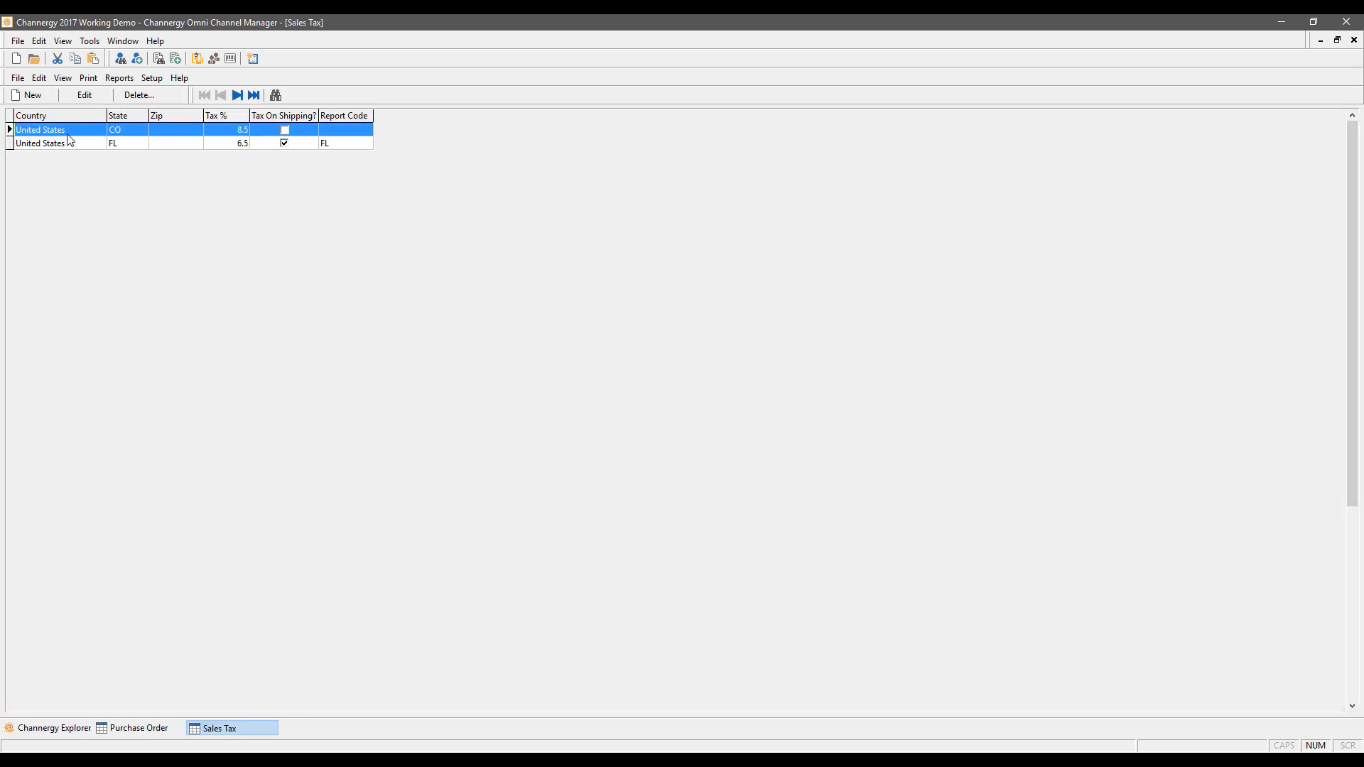
left_click(84, 95)
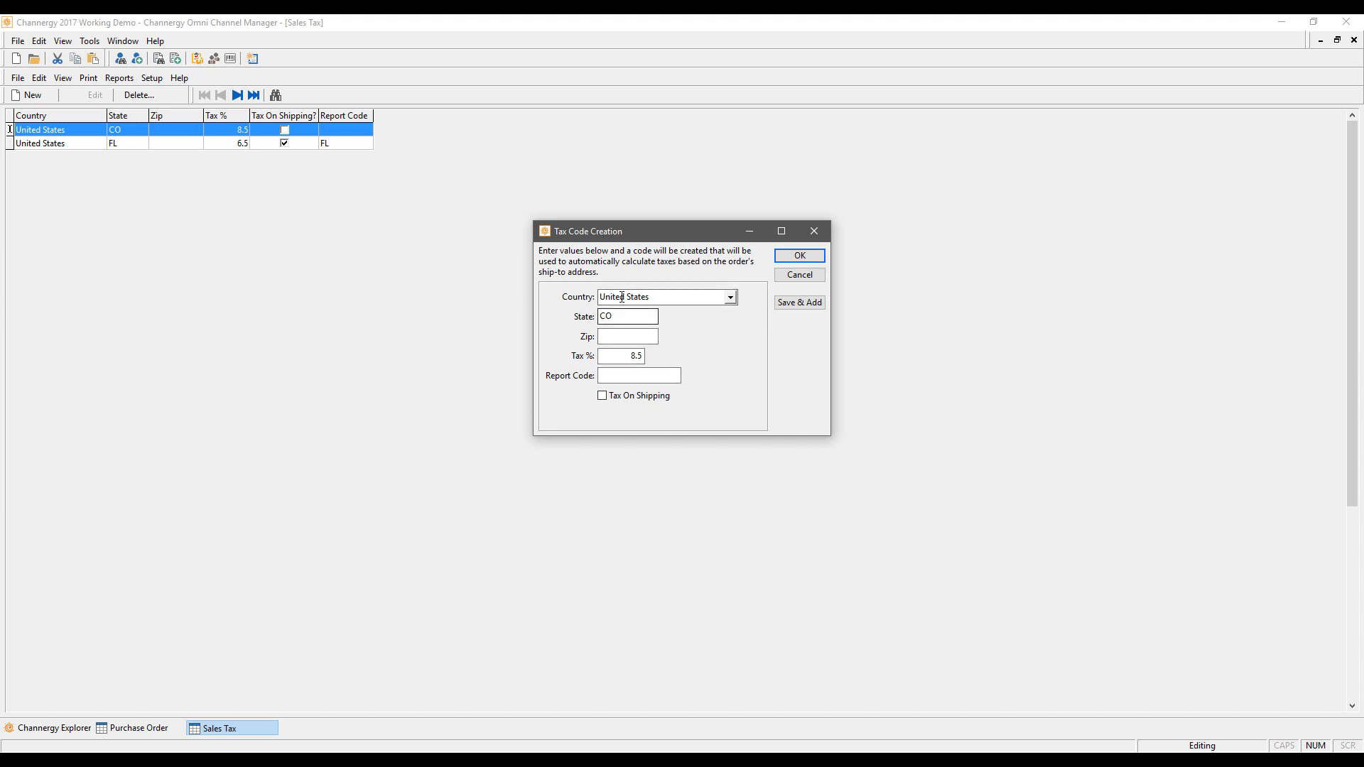
left_click(618, 334)
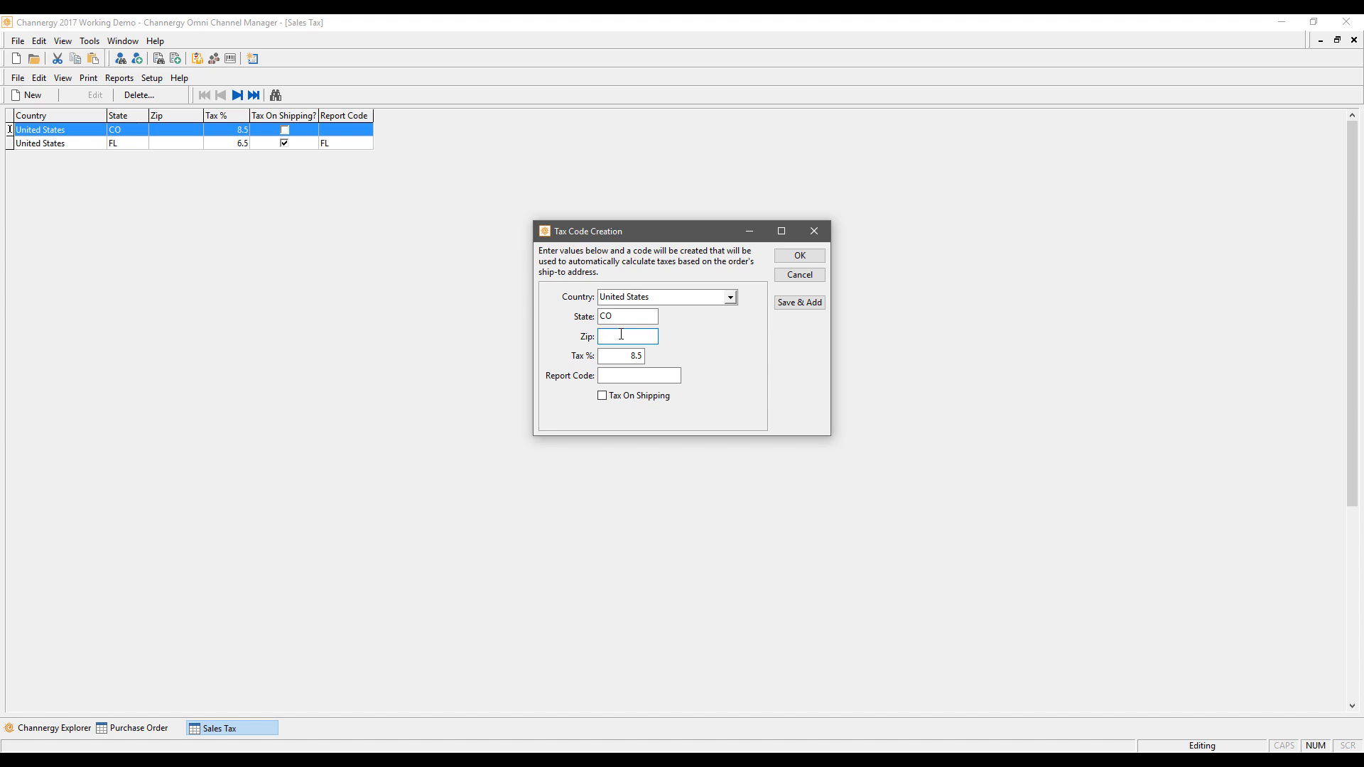
type("803")
left_click(657, 372)
type("CO803")
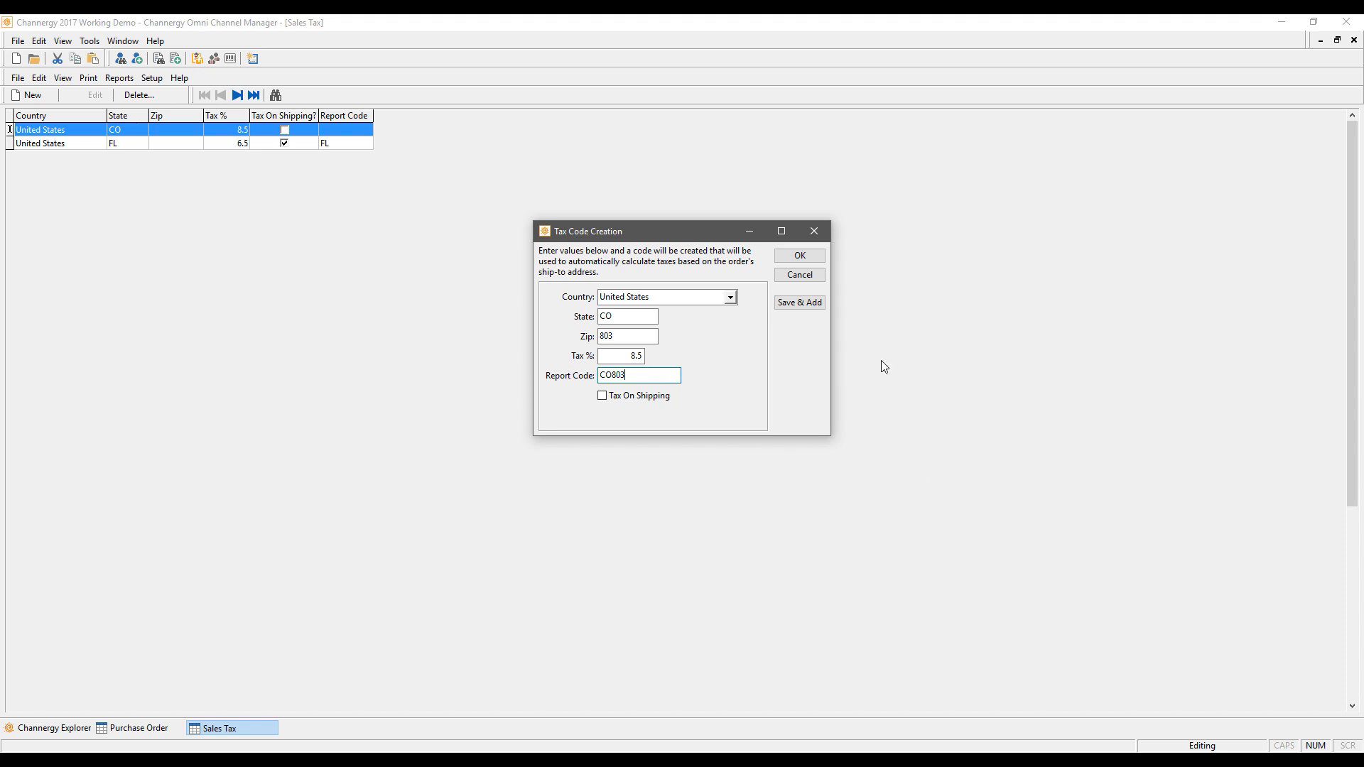
left_click(815, 233)
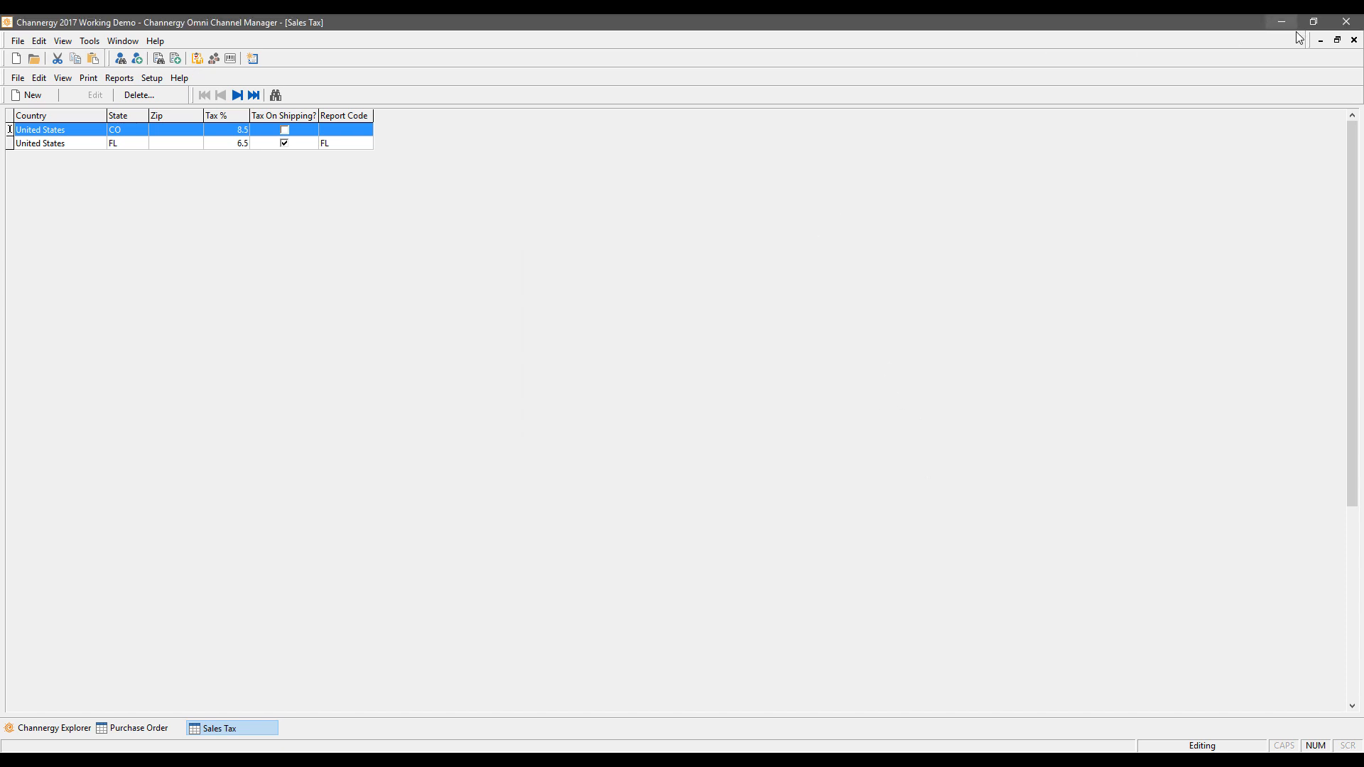
left_click(1353, 40)
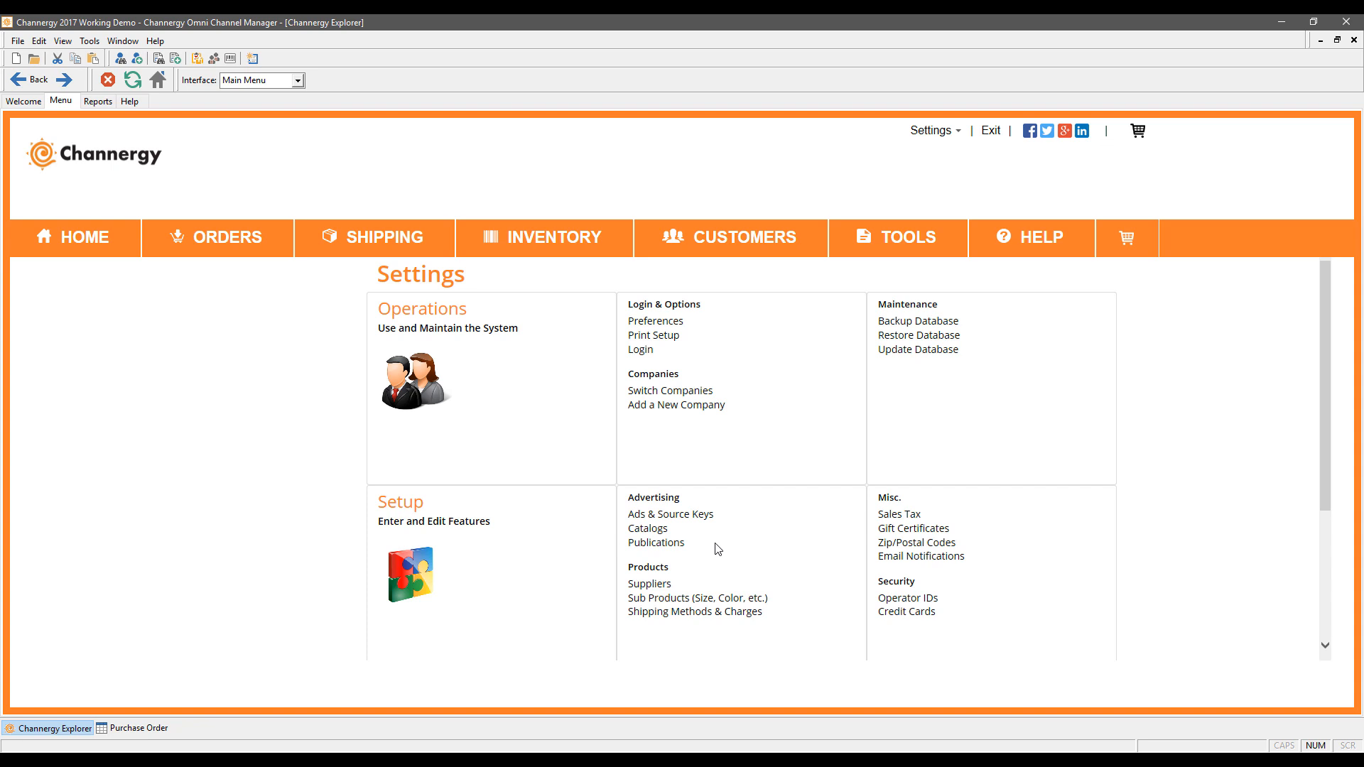
left_click(707, 517)
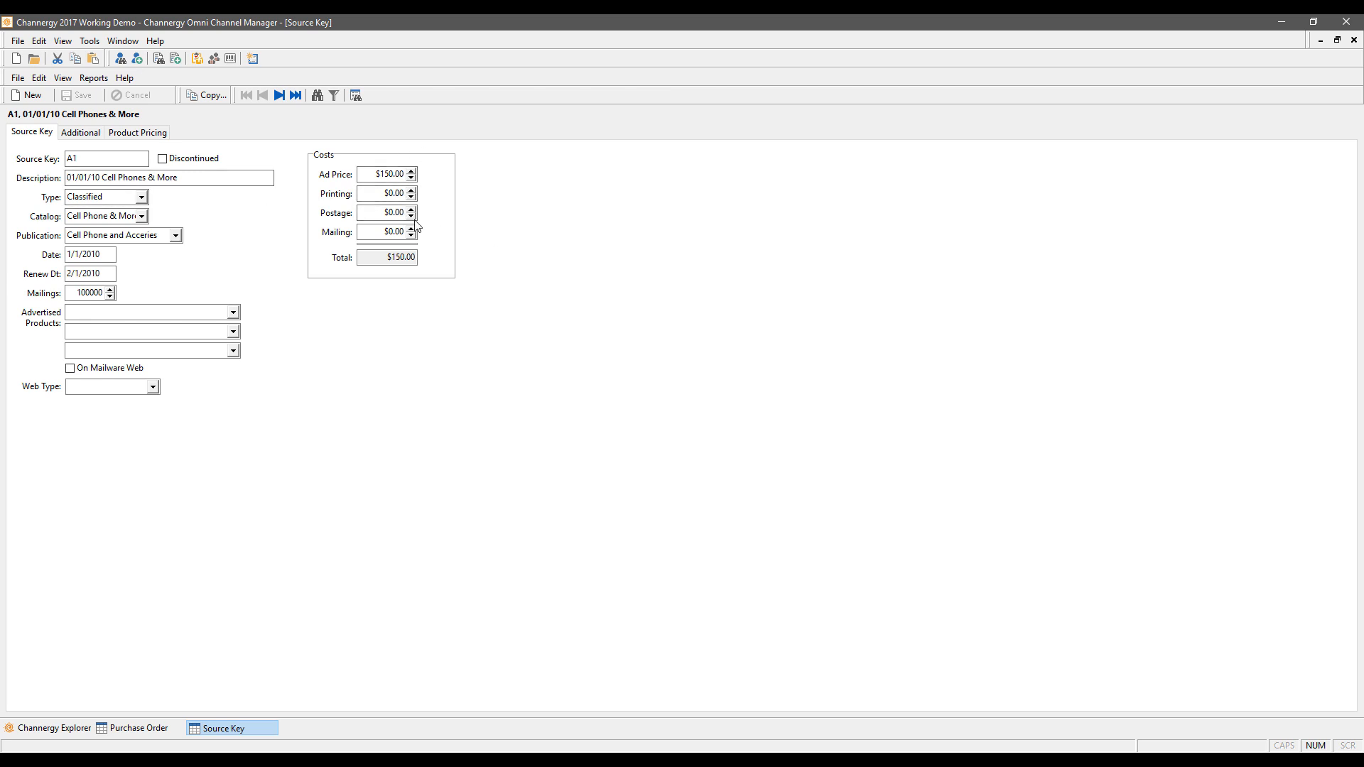
left_click(80, 133)
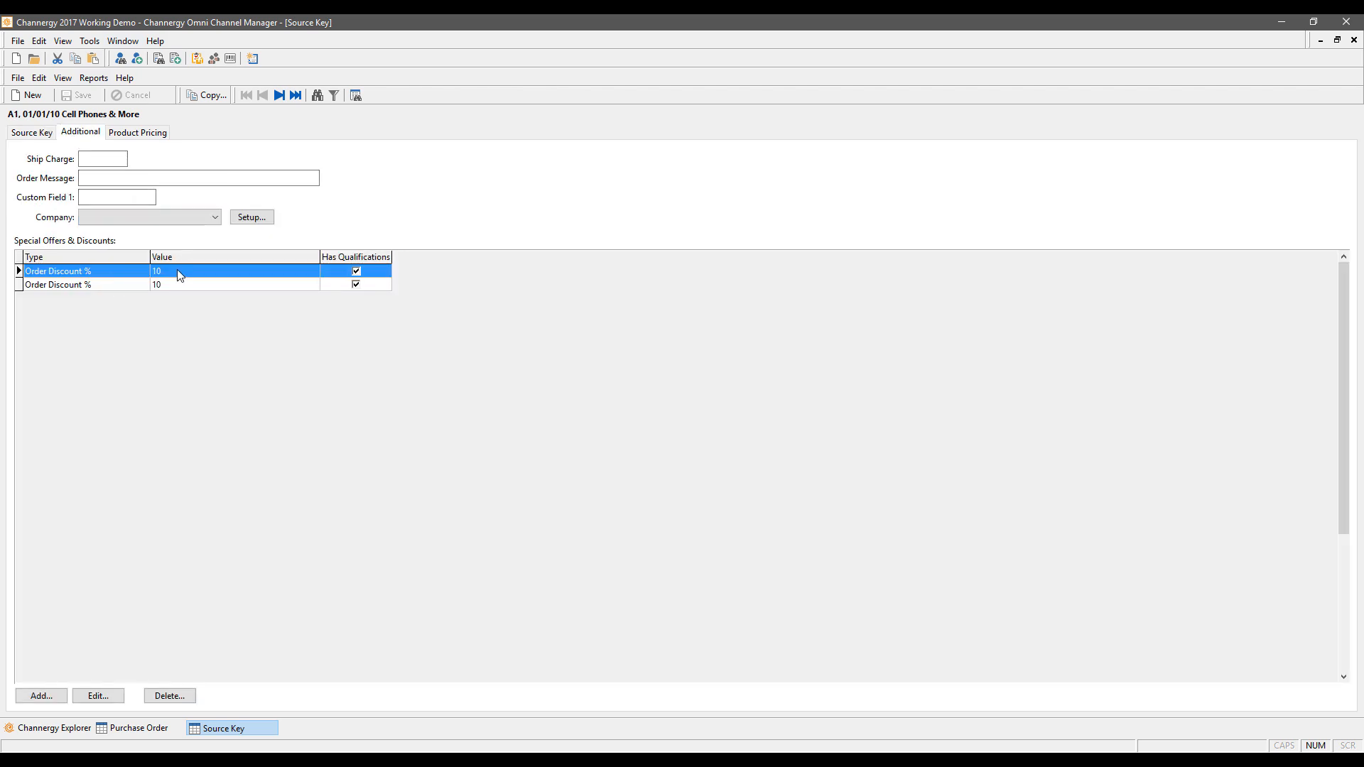
left_click(56, 287)
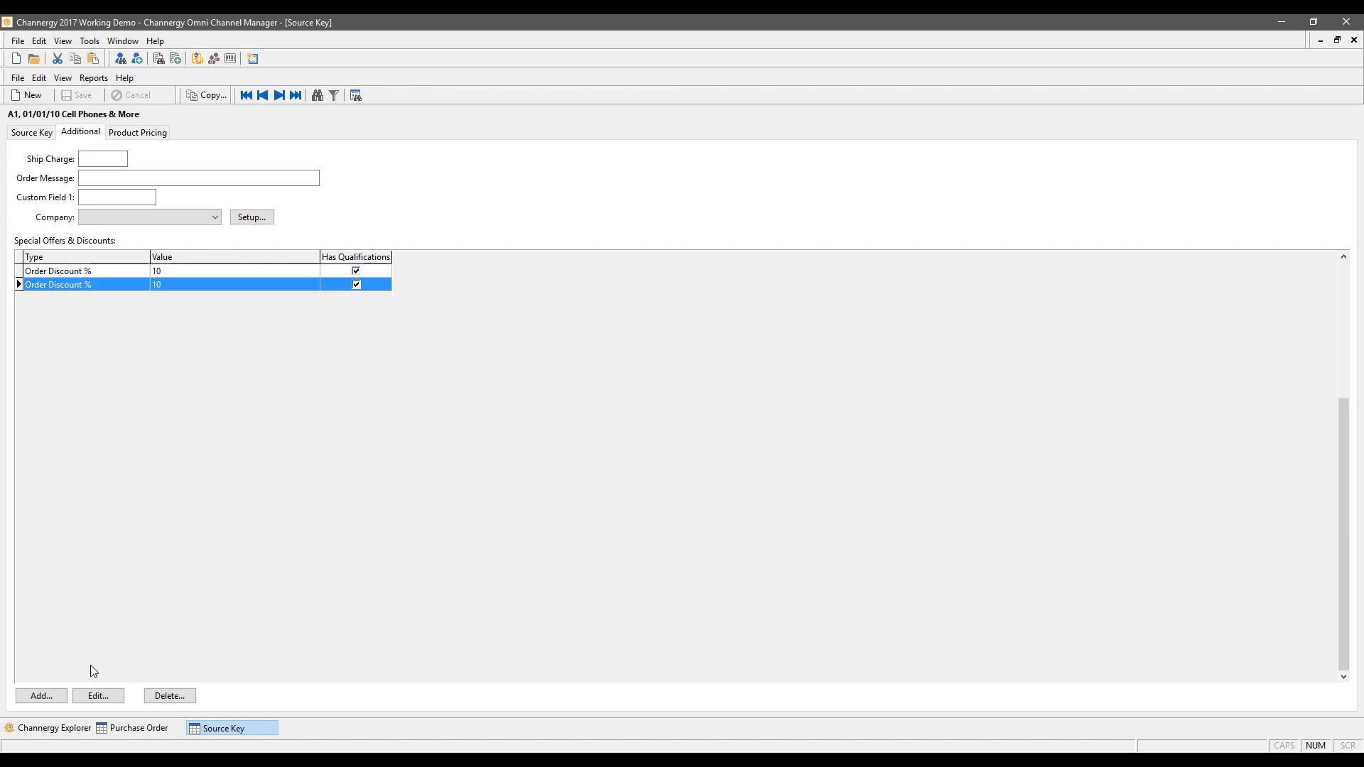
left_click(108, 695)
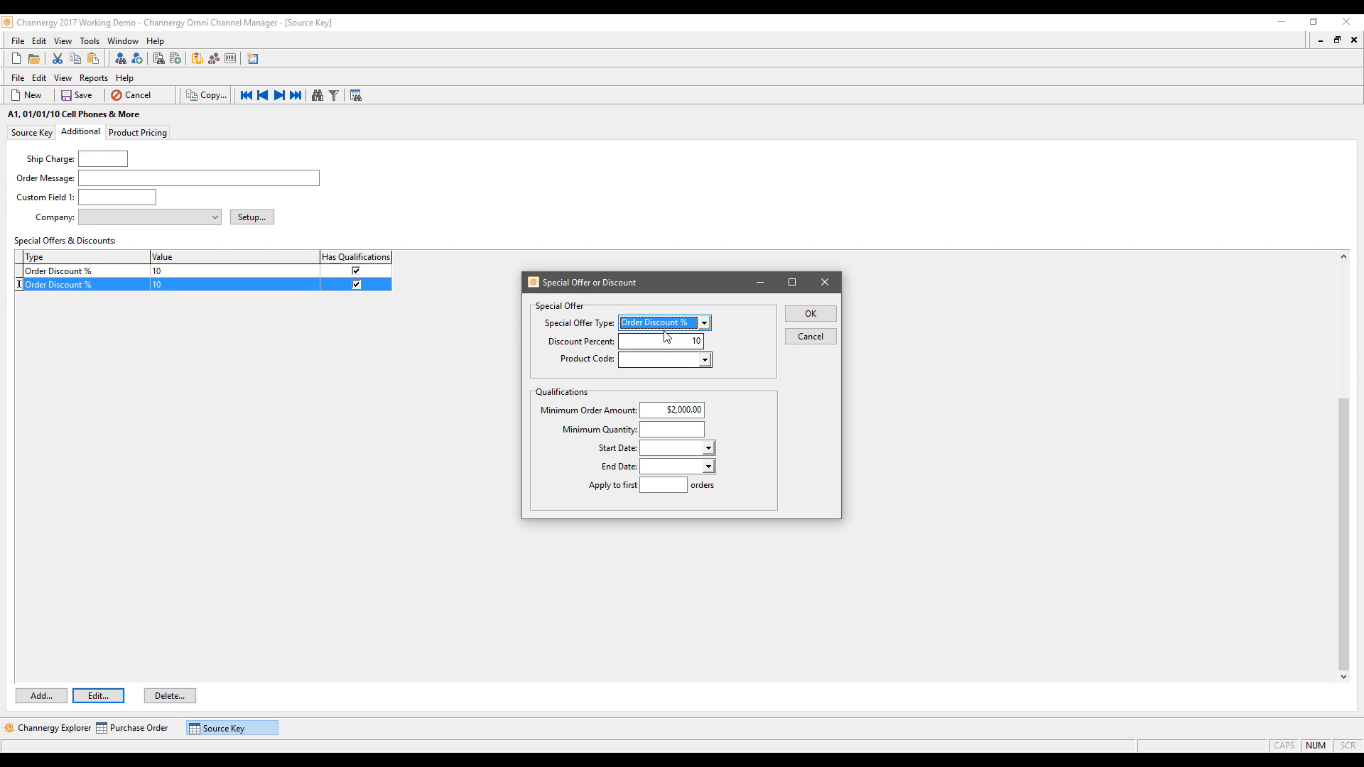
left_click(703, 322)
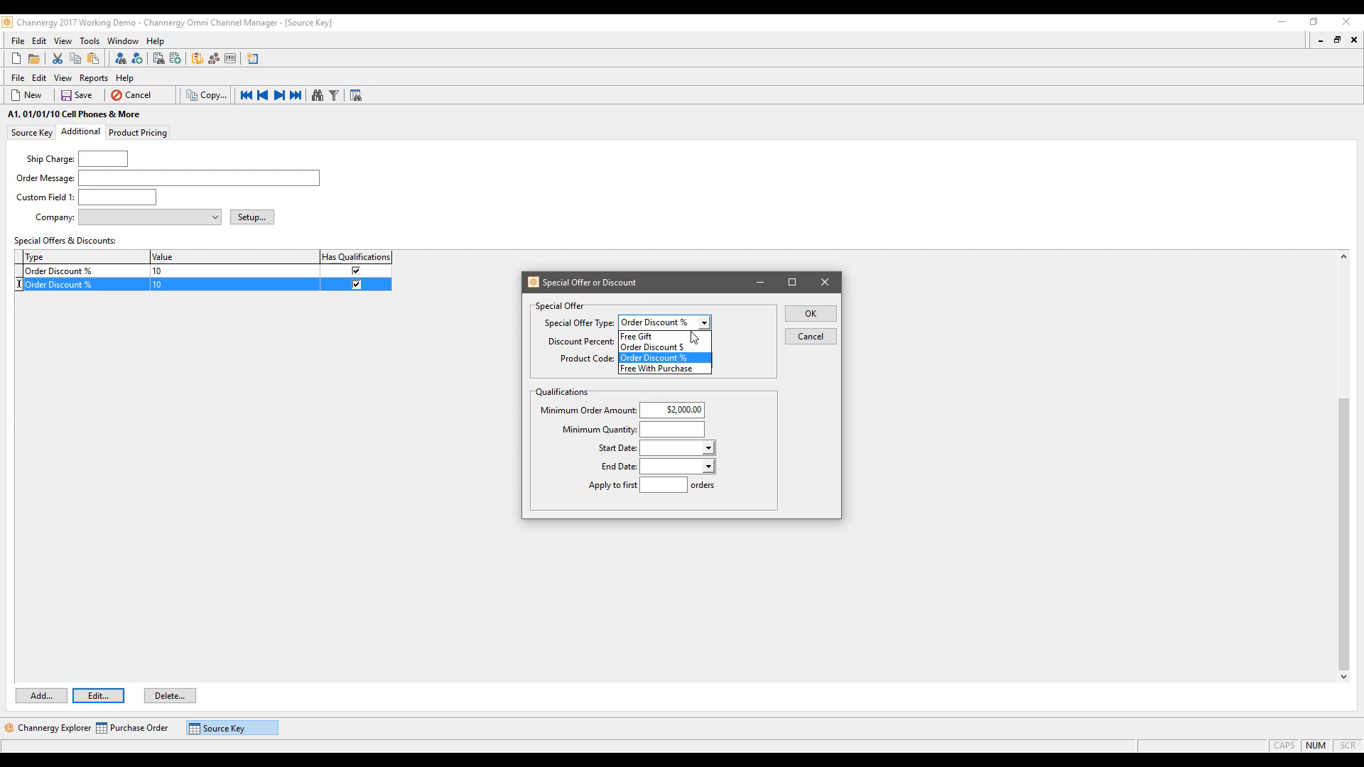
left_click(639, 337)
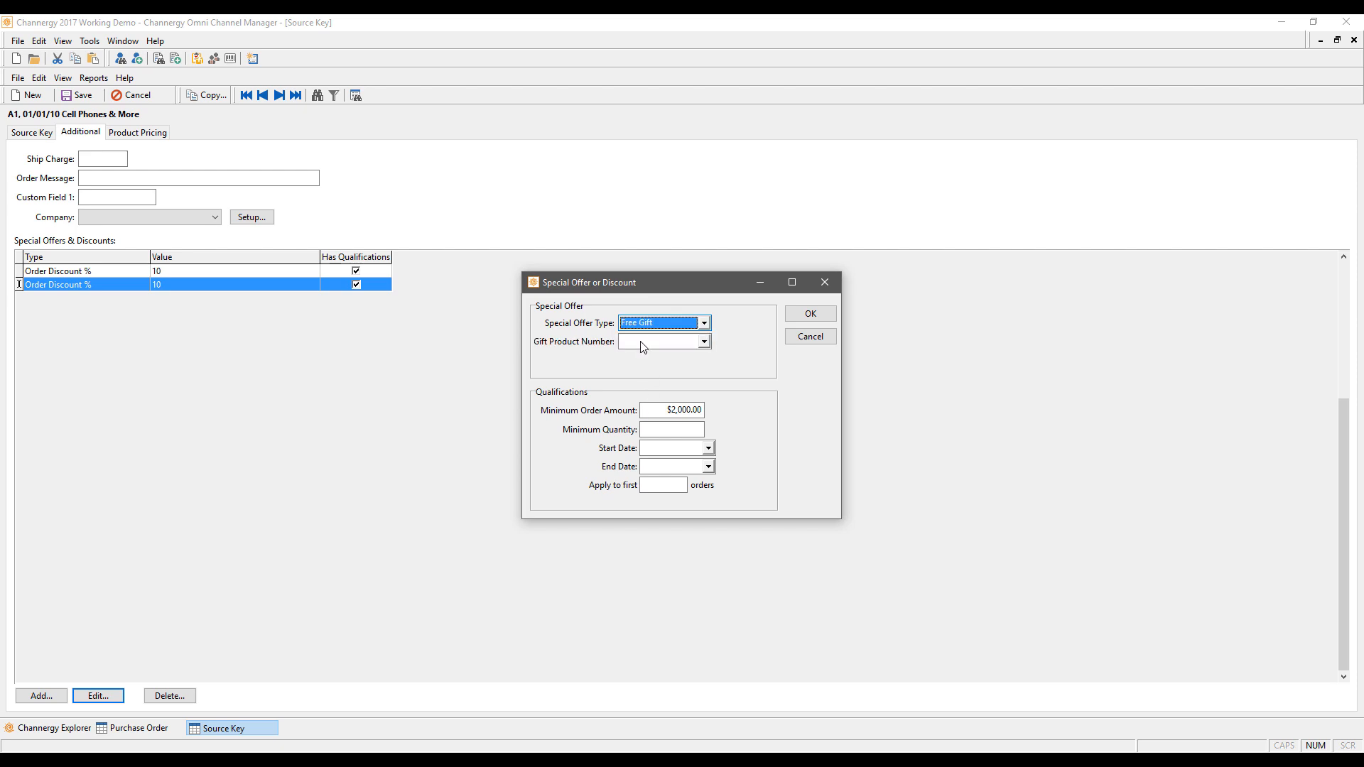
left_click(702, 342)
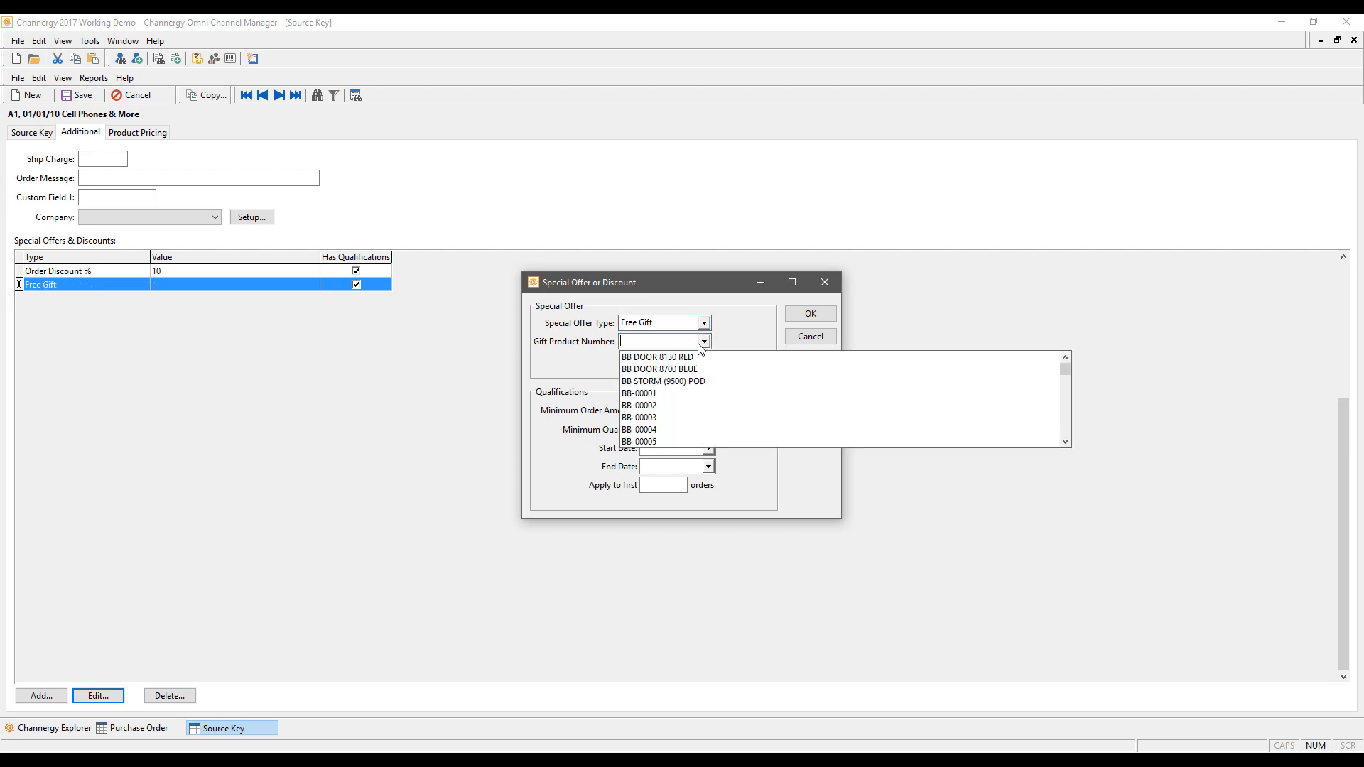
left_click(649, 405)
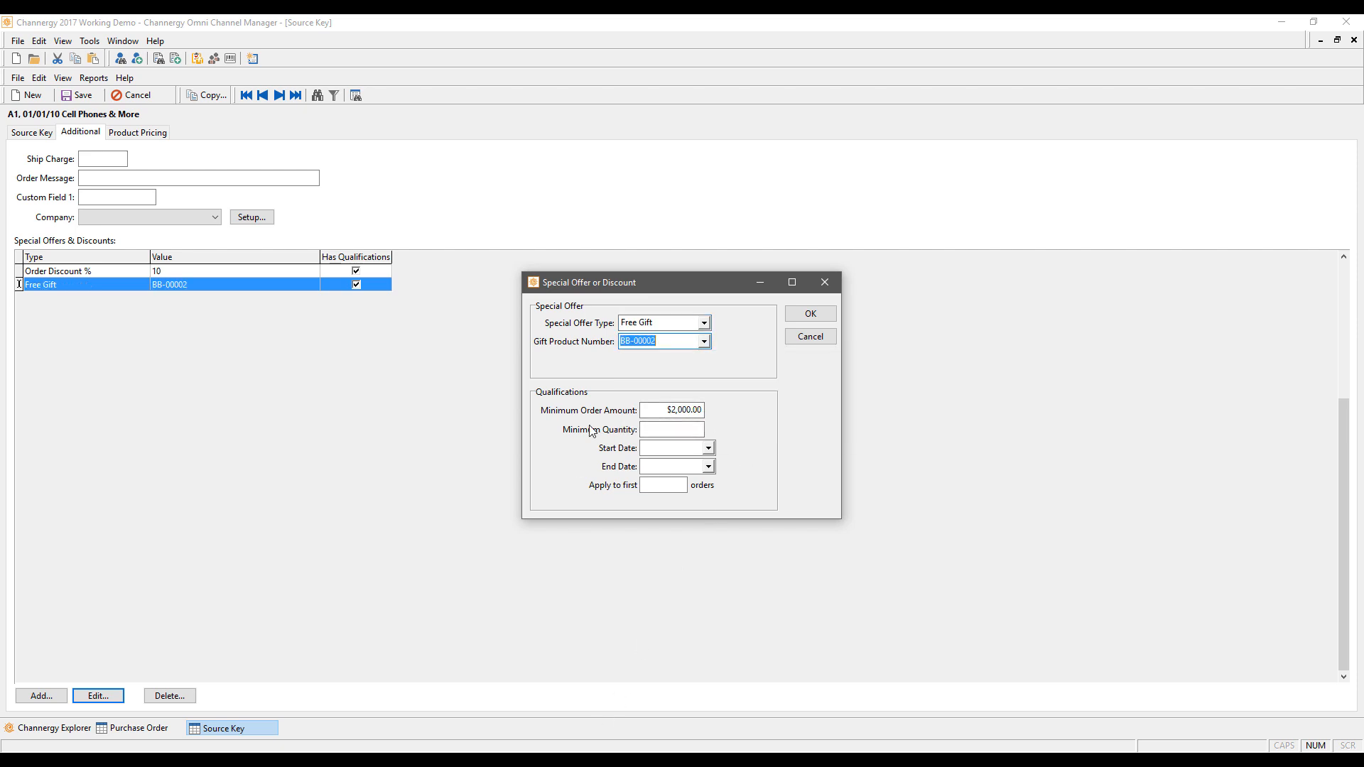
left_click(661, 431)
left_click(708, 448)
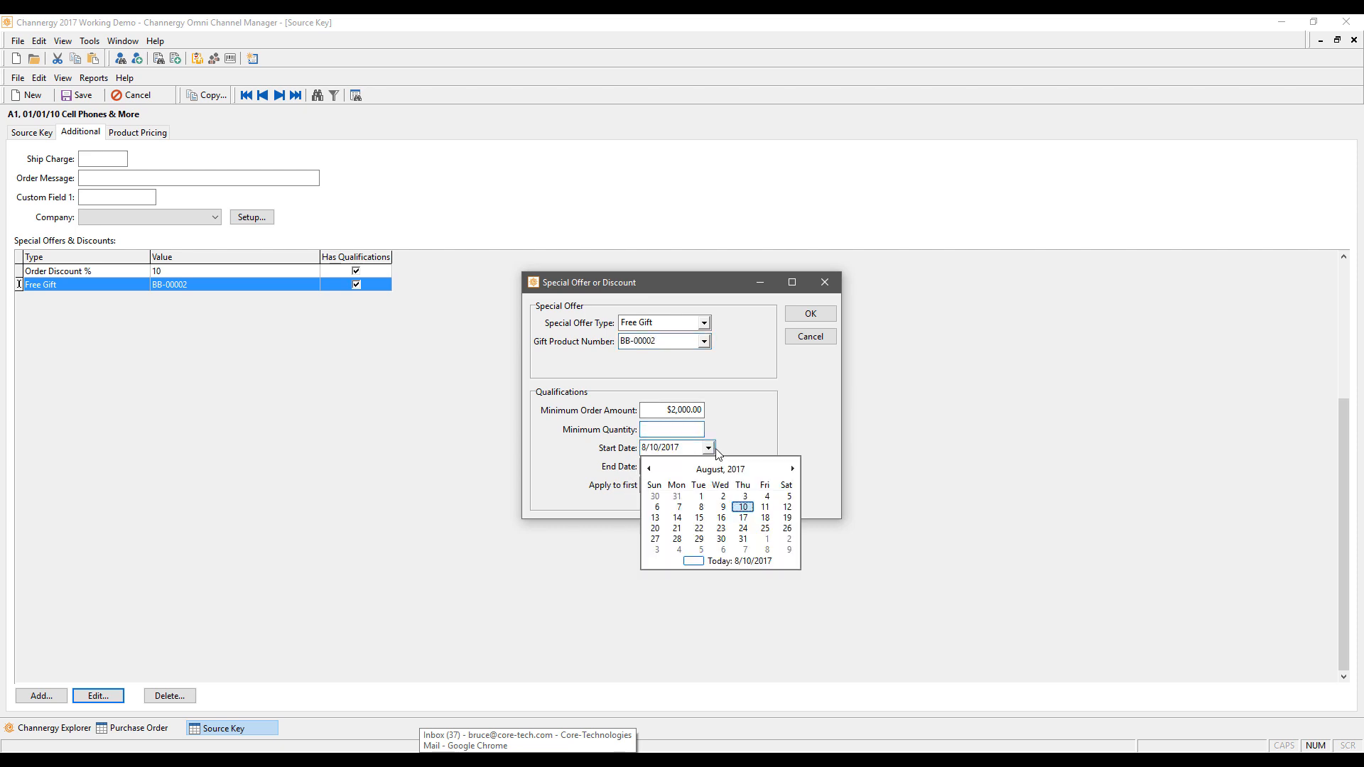
left_click(753, 455)
left_click(663, 485)
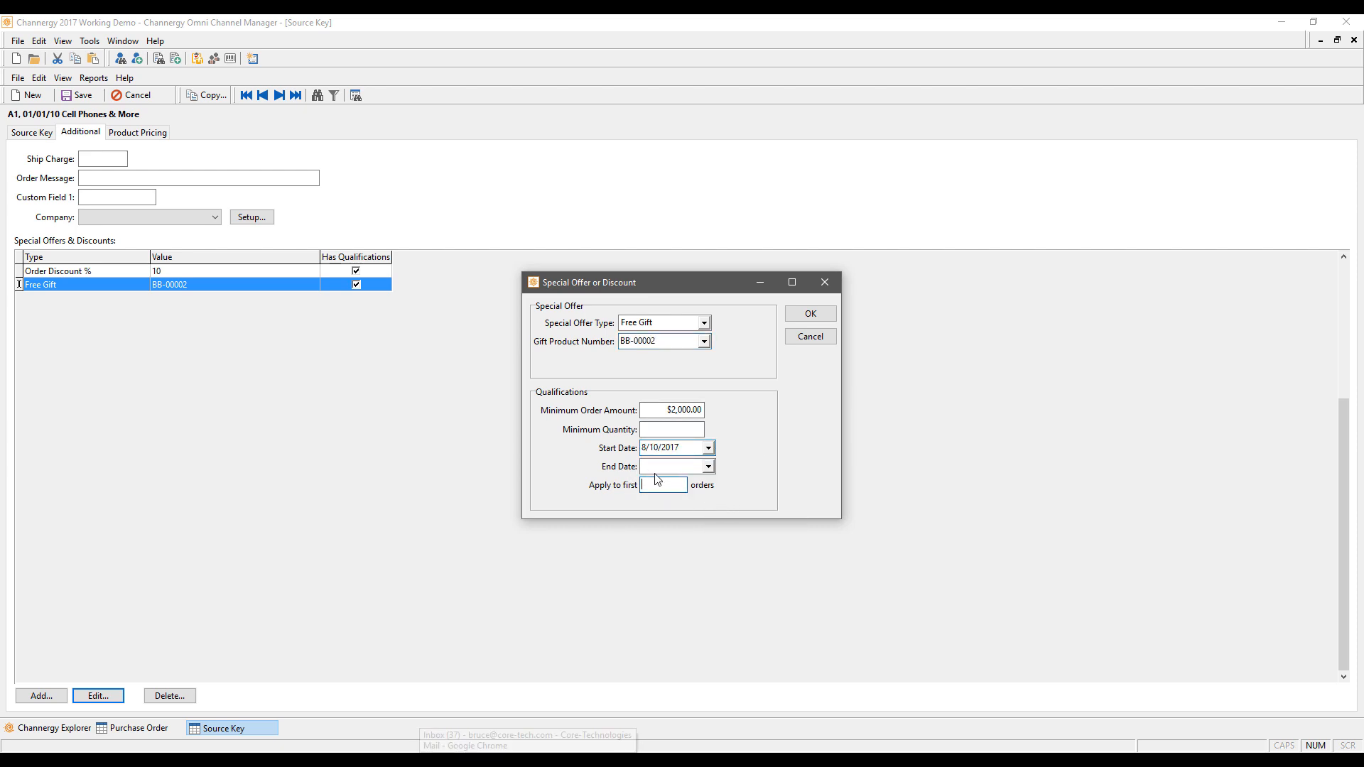
type("100")
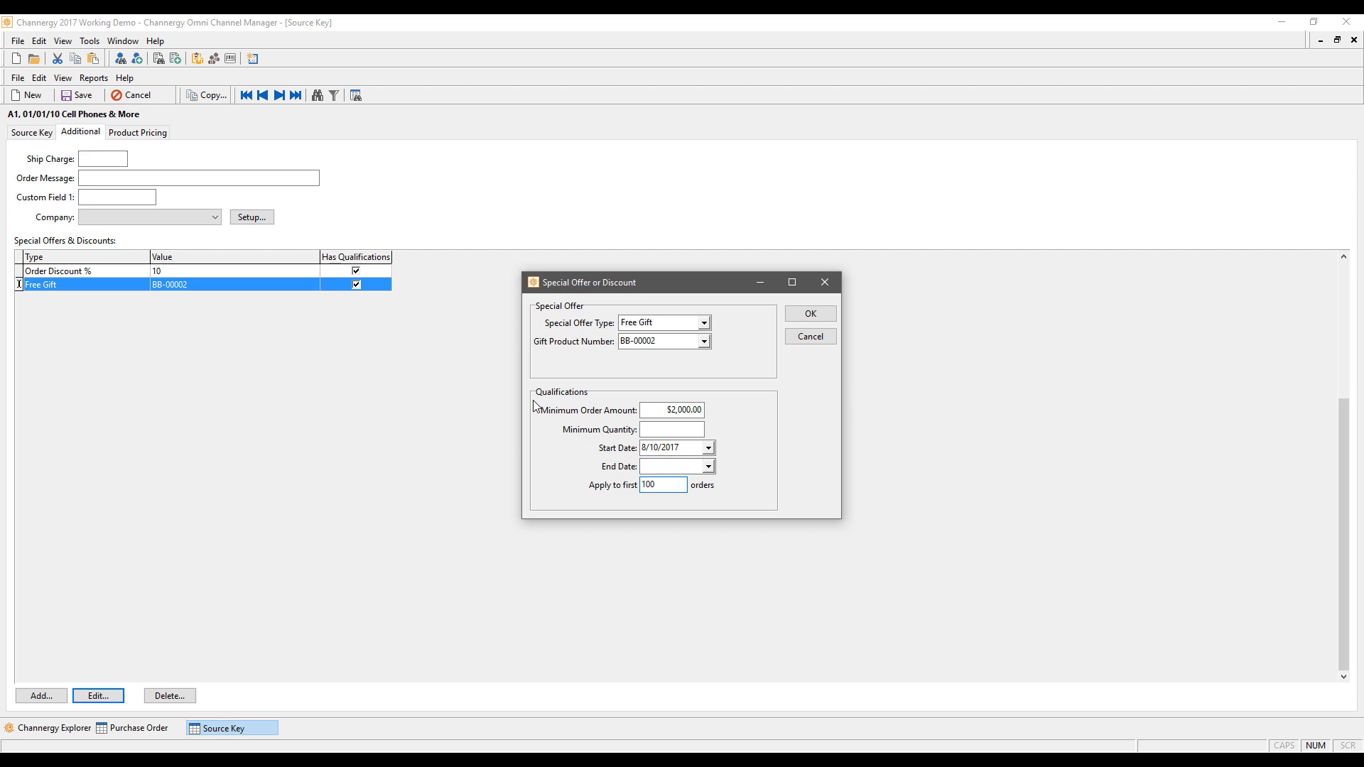
left_click(831, 342)
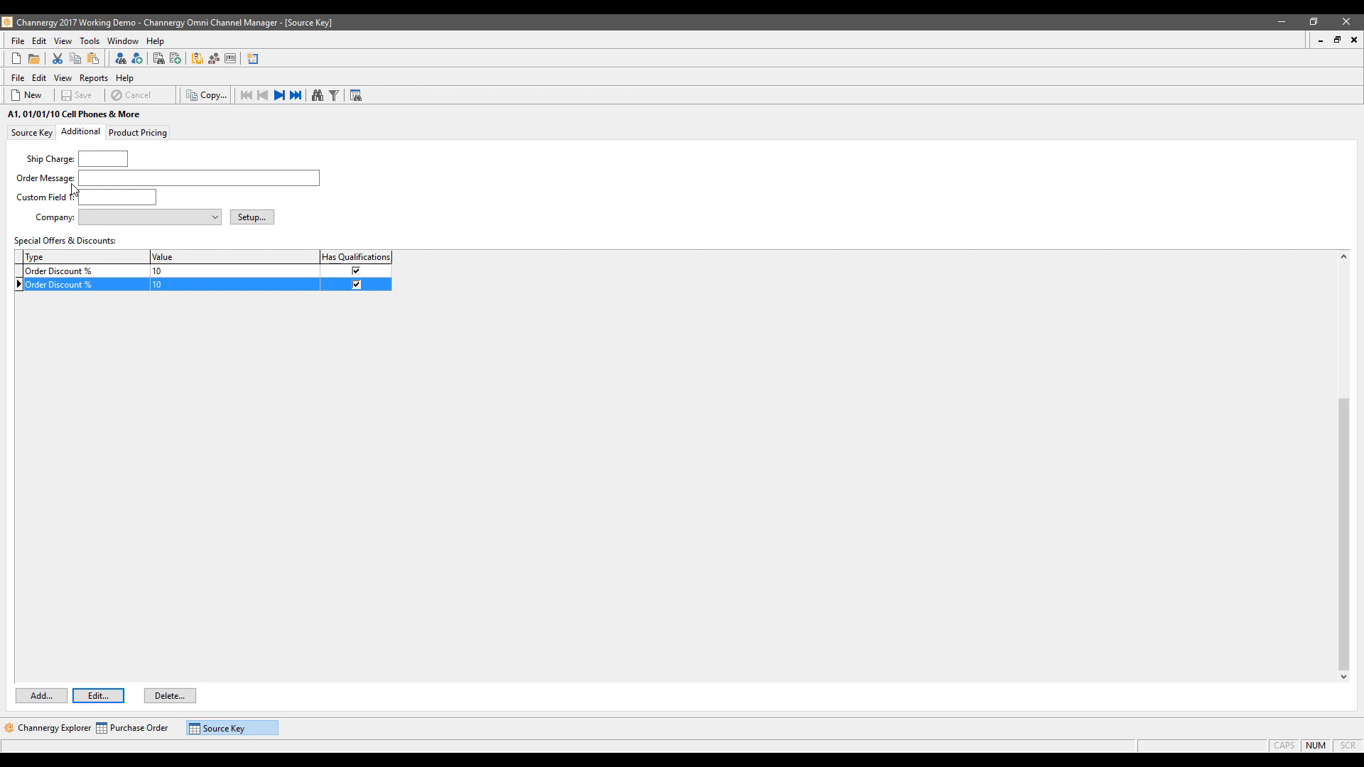
Step: Compare the Source Key and Additional tabs, then close the source key record
left_click(32, 133)
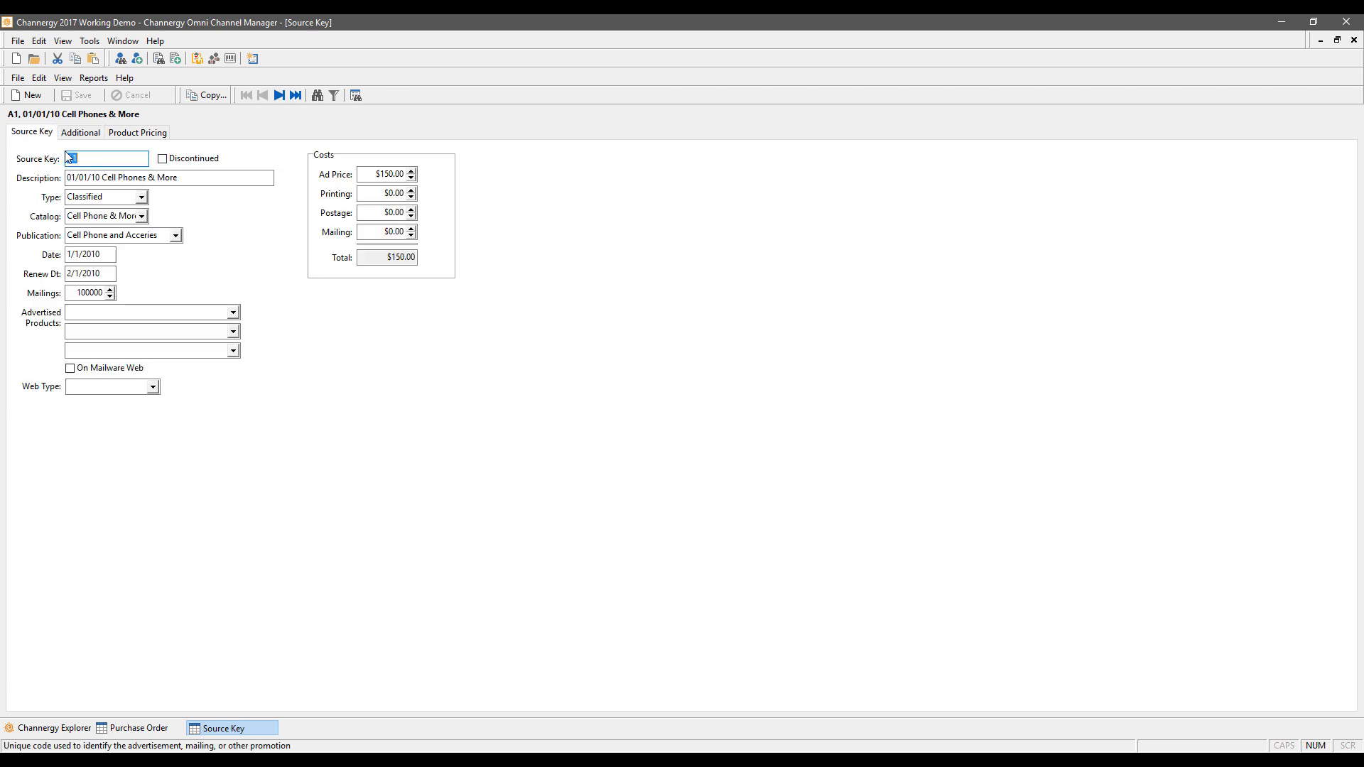
left_click(84, 132)
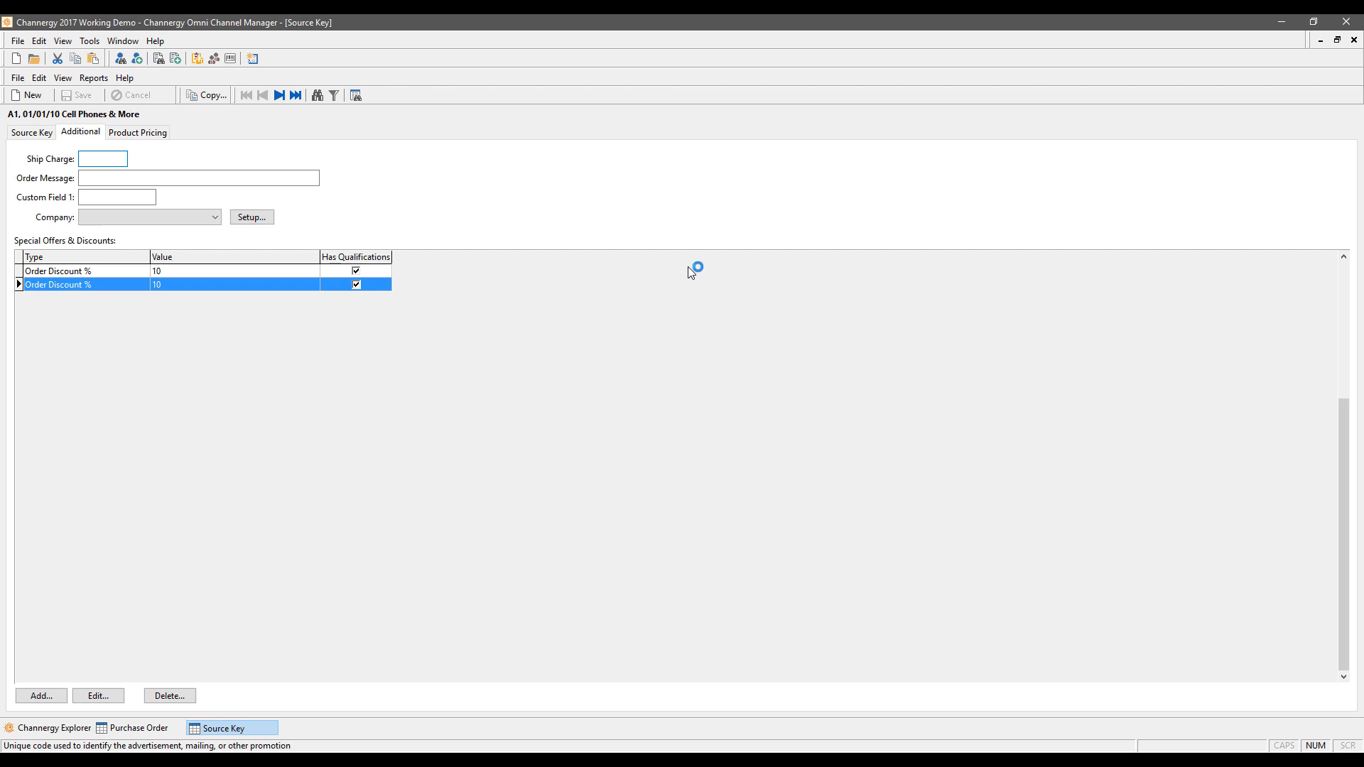
left_click(38, 134)
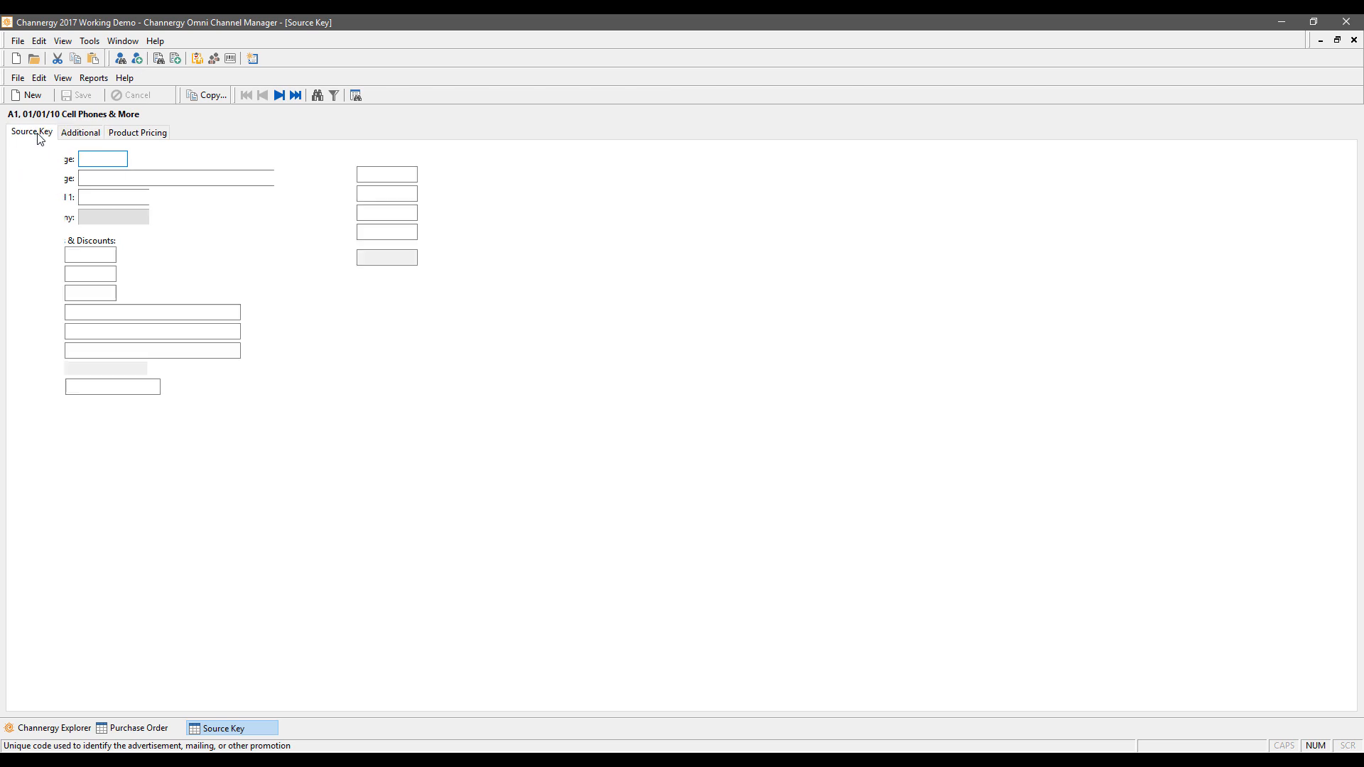
left_click(102, 137)
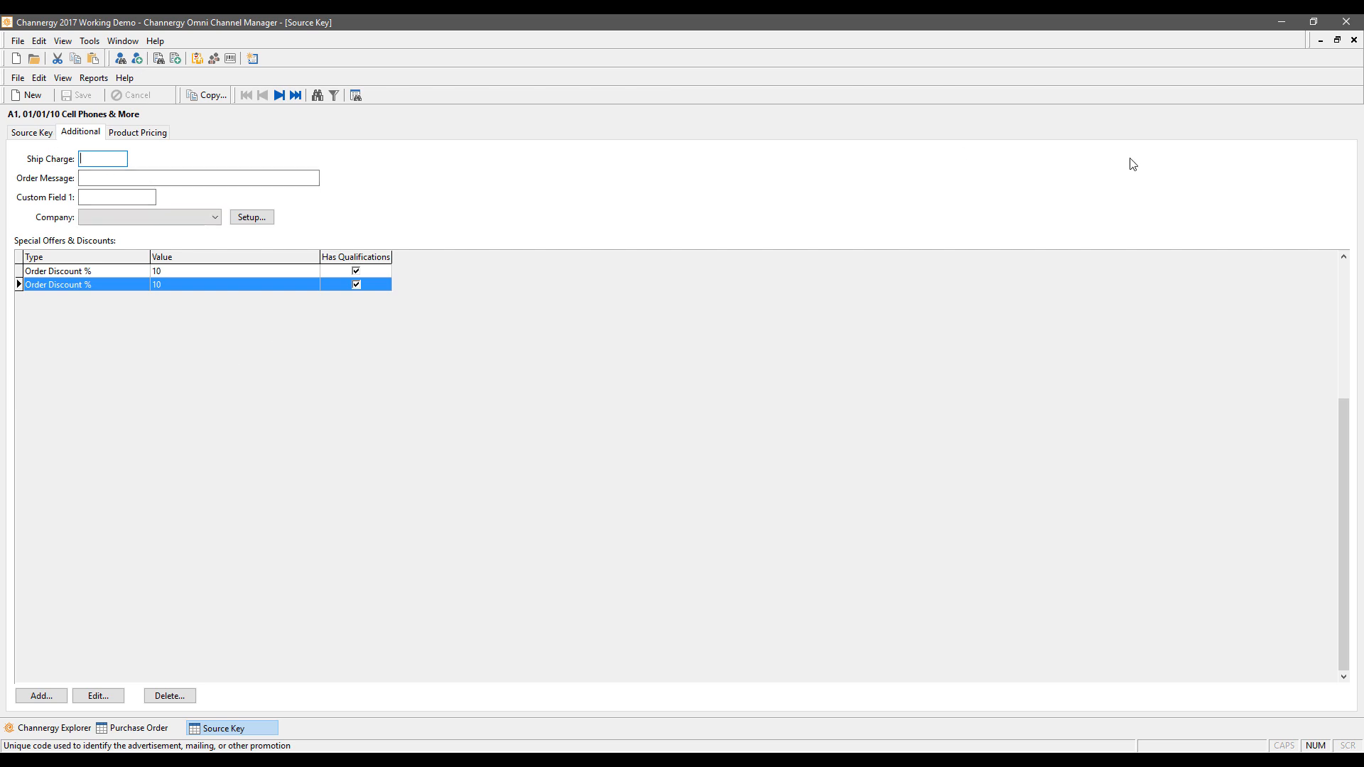
left_click(1353, 40)
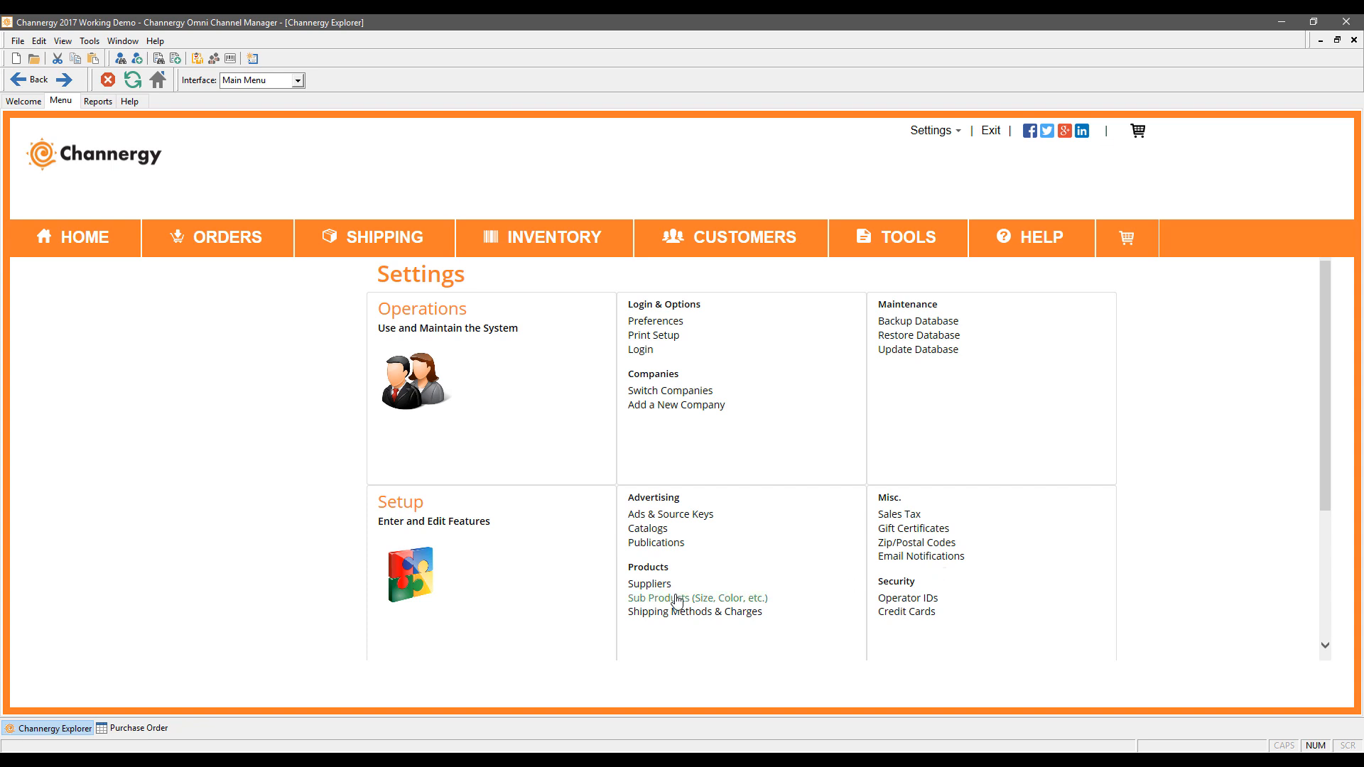
left_click(678, 600)
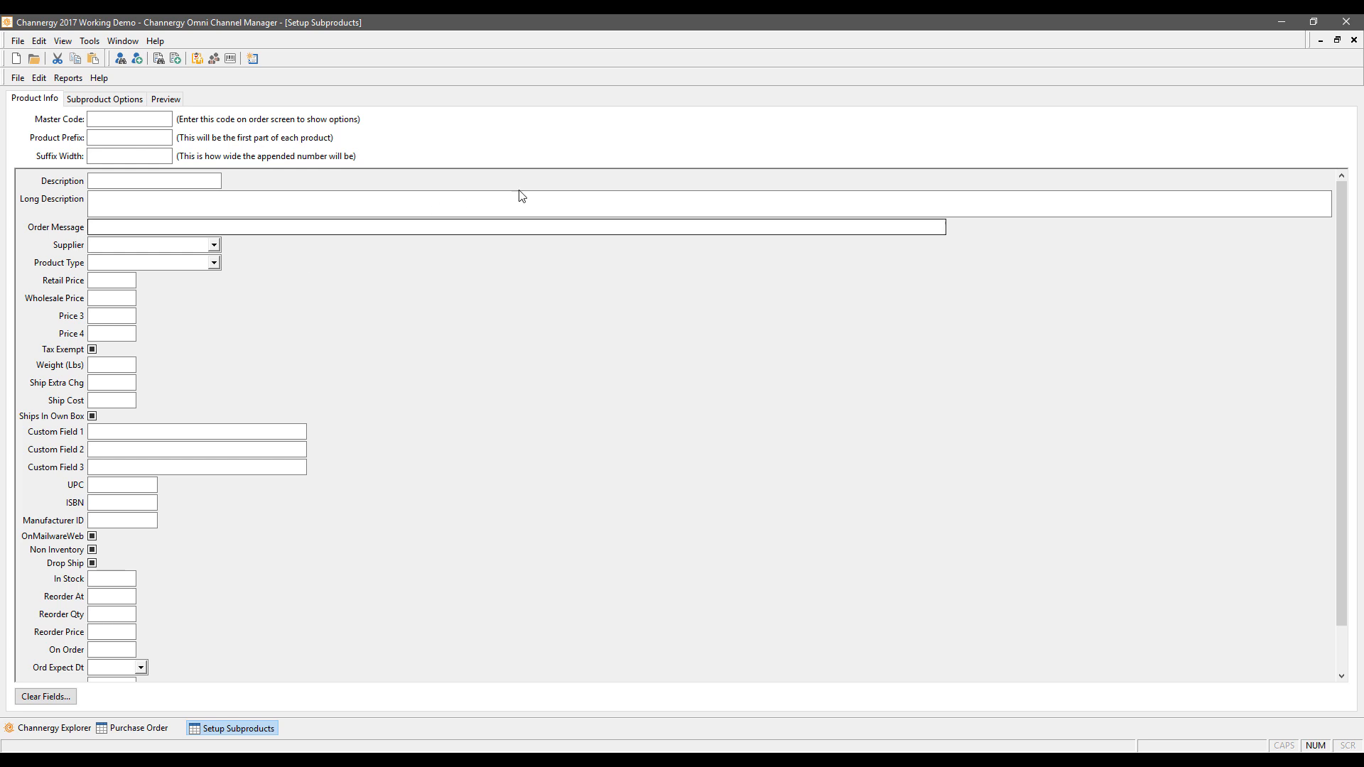
left_click(1354, 40)
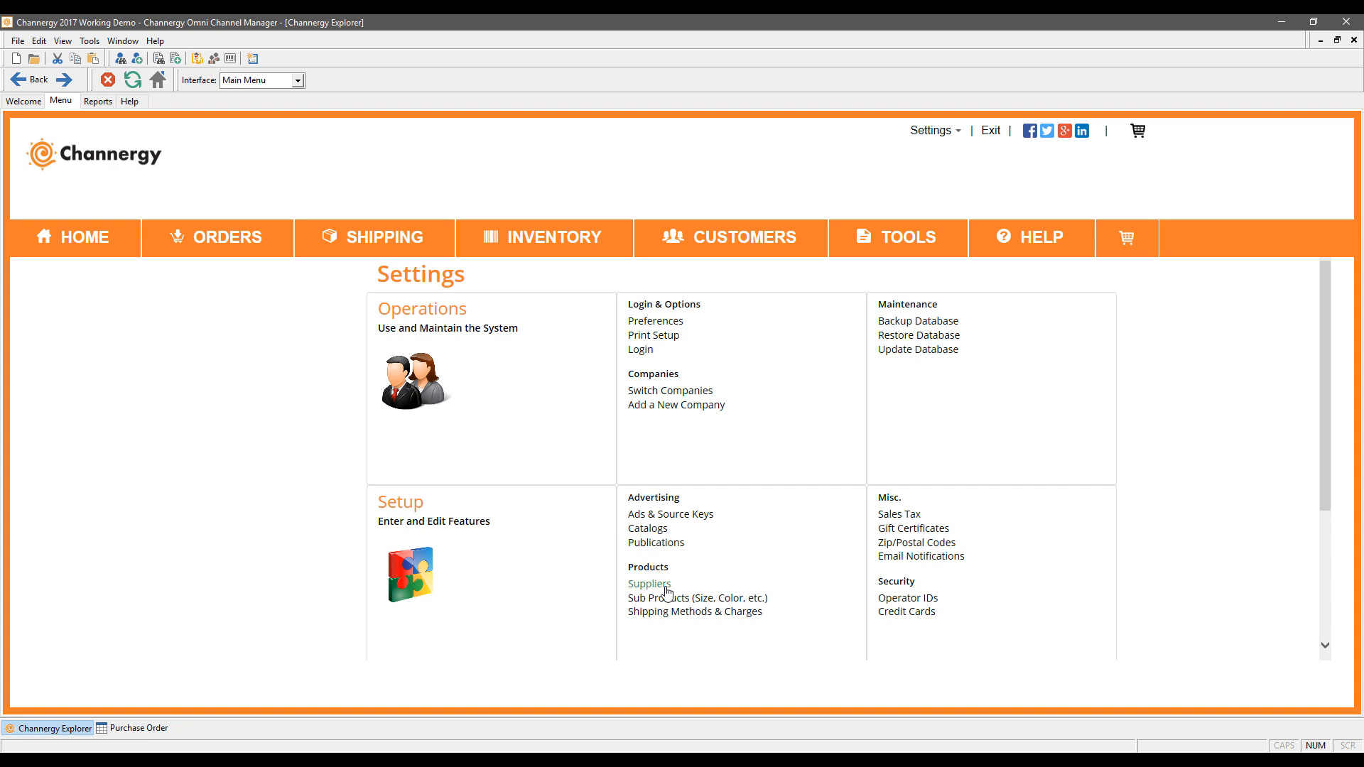
left_click(666, 587)
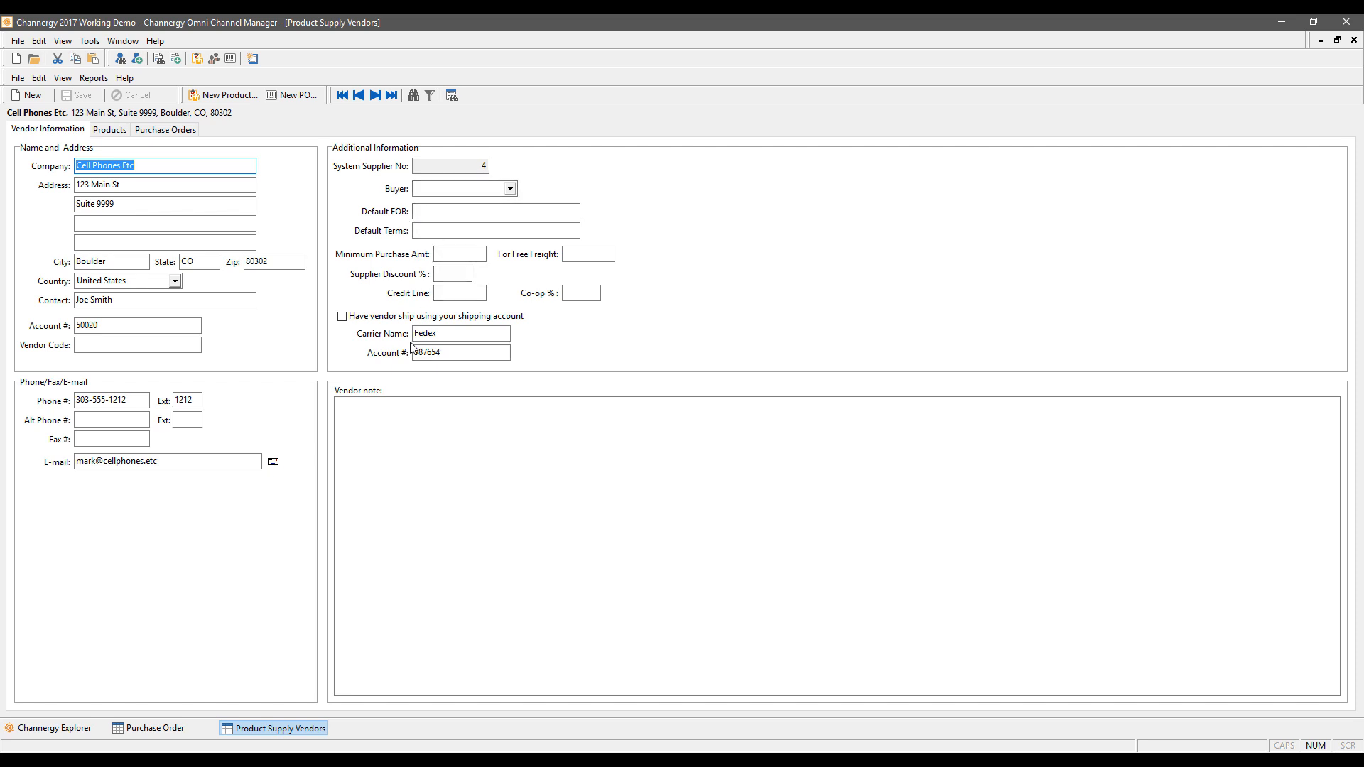
left_click(423, 427)
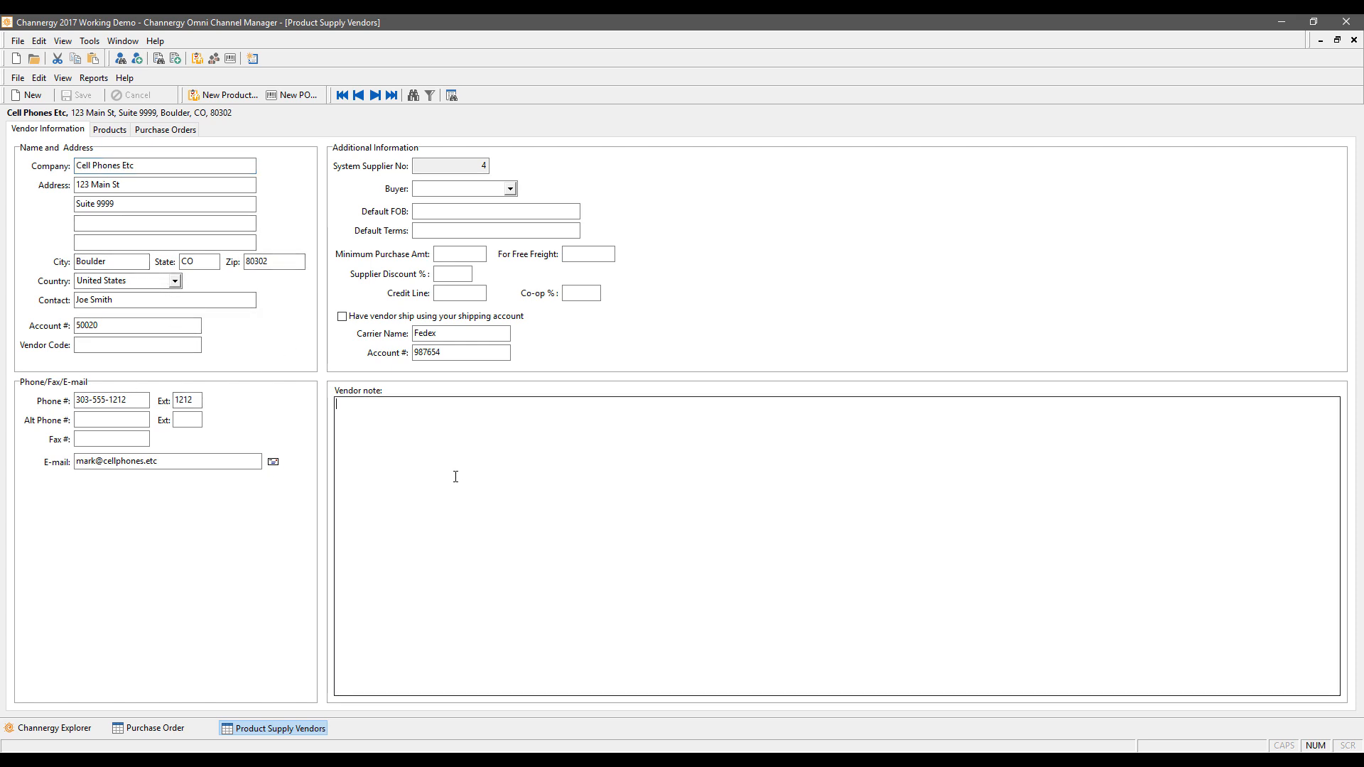
left_click(108, 132)
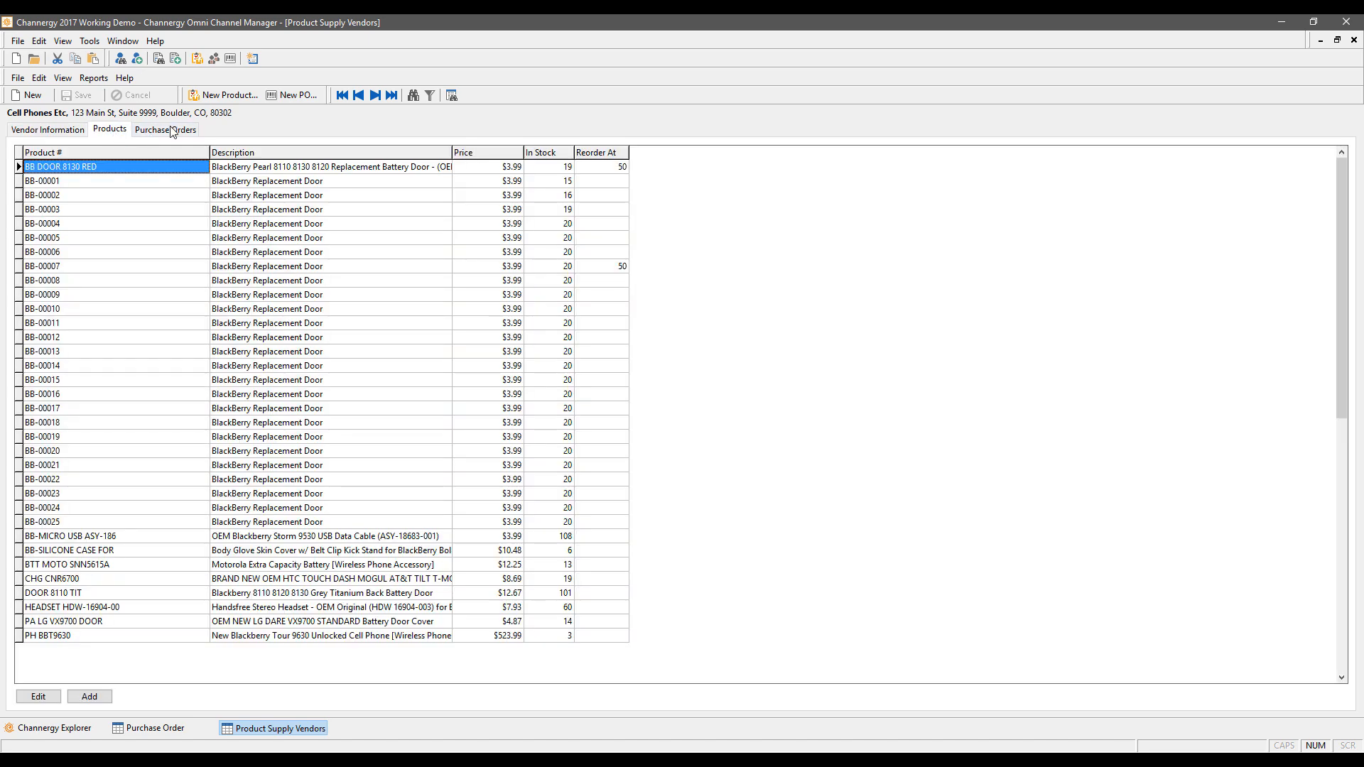
left_click(172, 132)
left_click(114, 133)
left_click(45, 131)
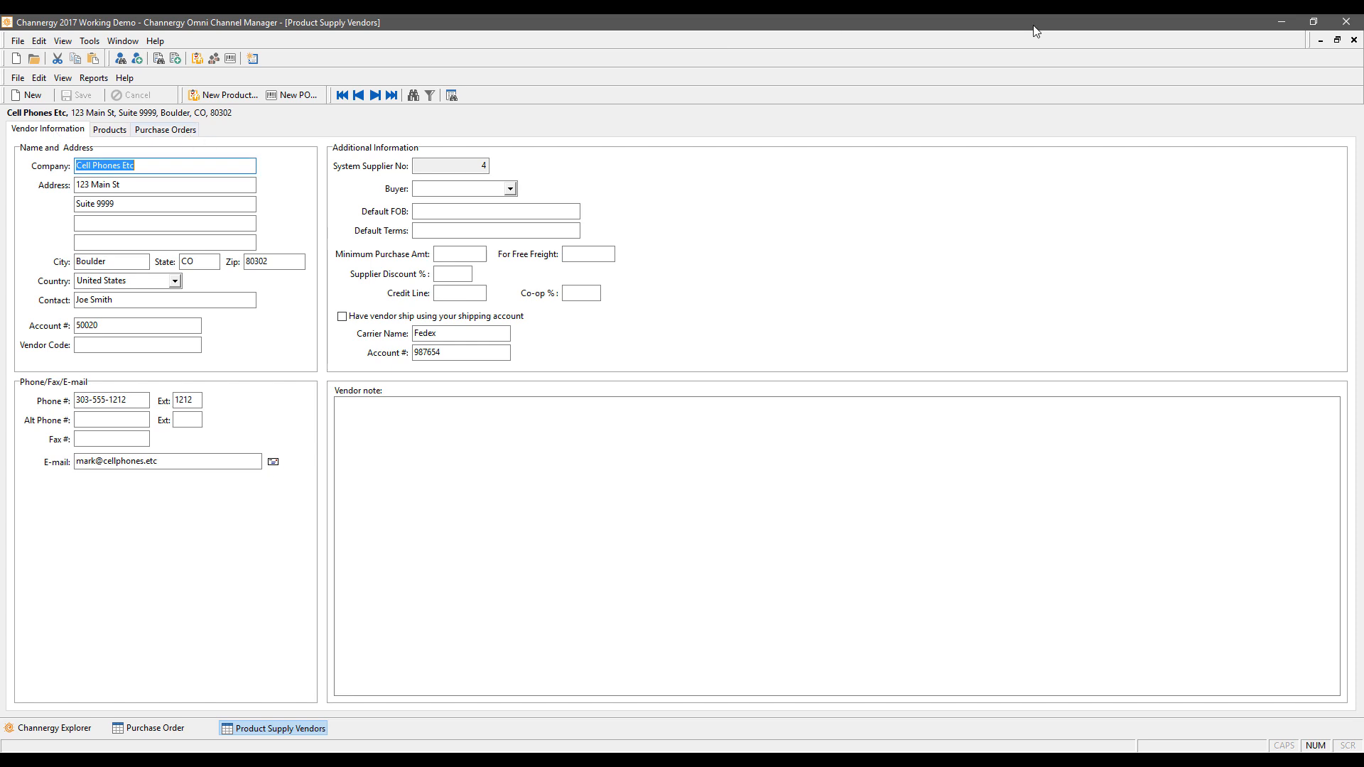
left_click(1354, 41)
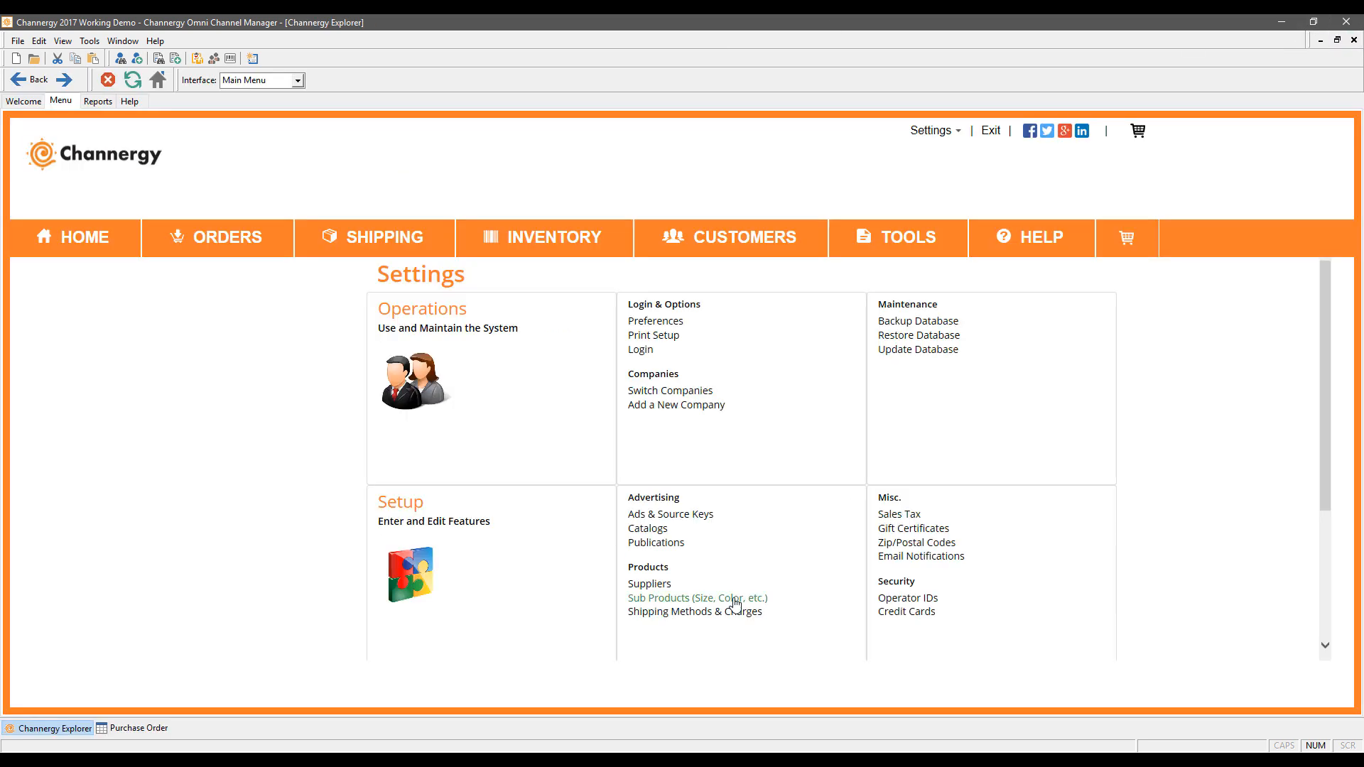
Step: Open UPS Ground from the shipper list and view its Flat, Order Total, Weight and Zone charges
left_click(670, 615)
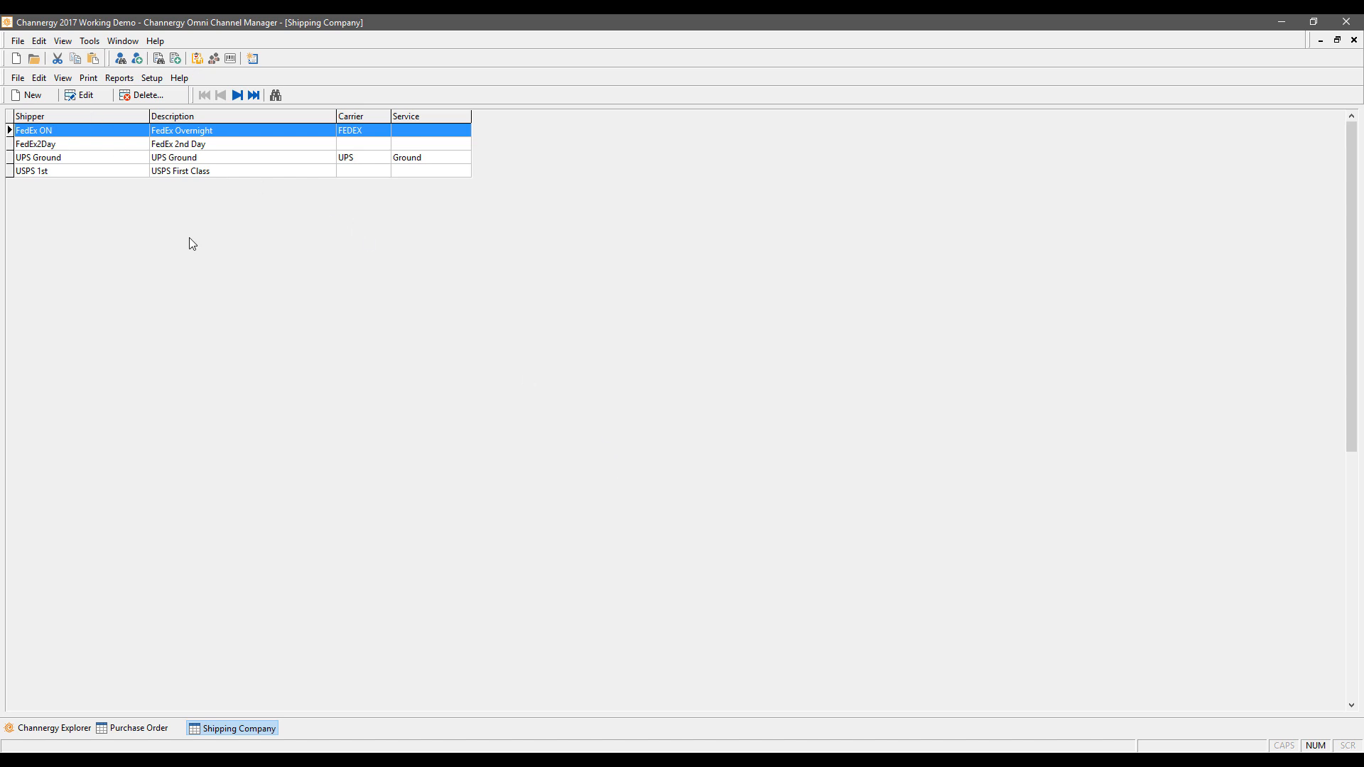
left_click(73, 158)
left_click(80, 94)
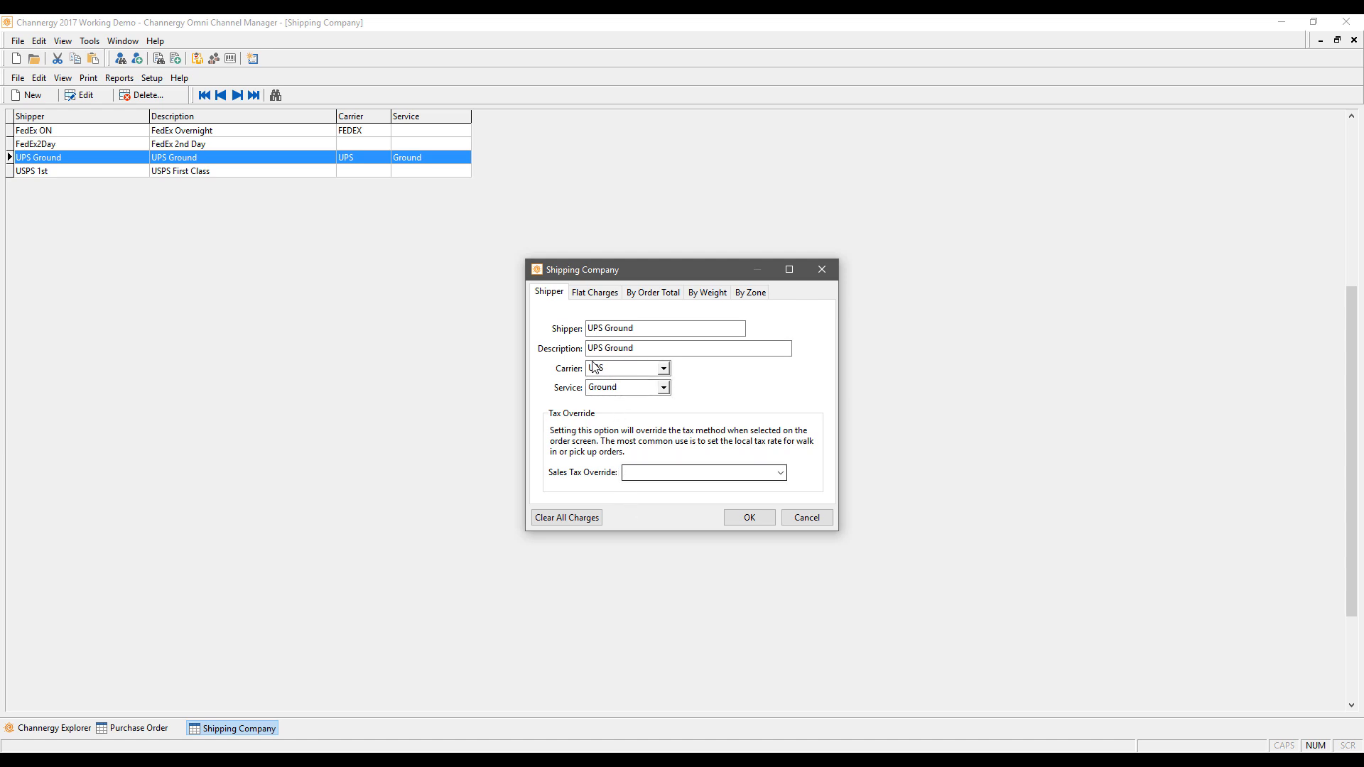
left_click(594, 292)
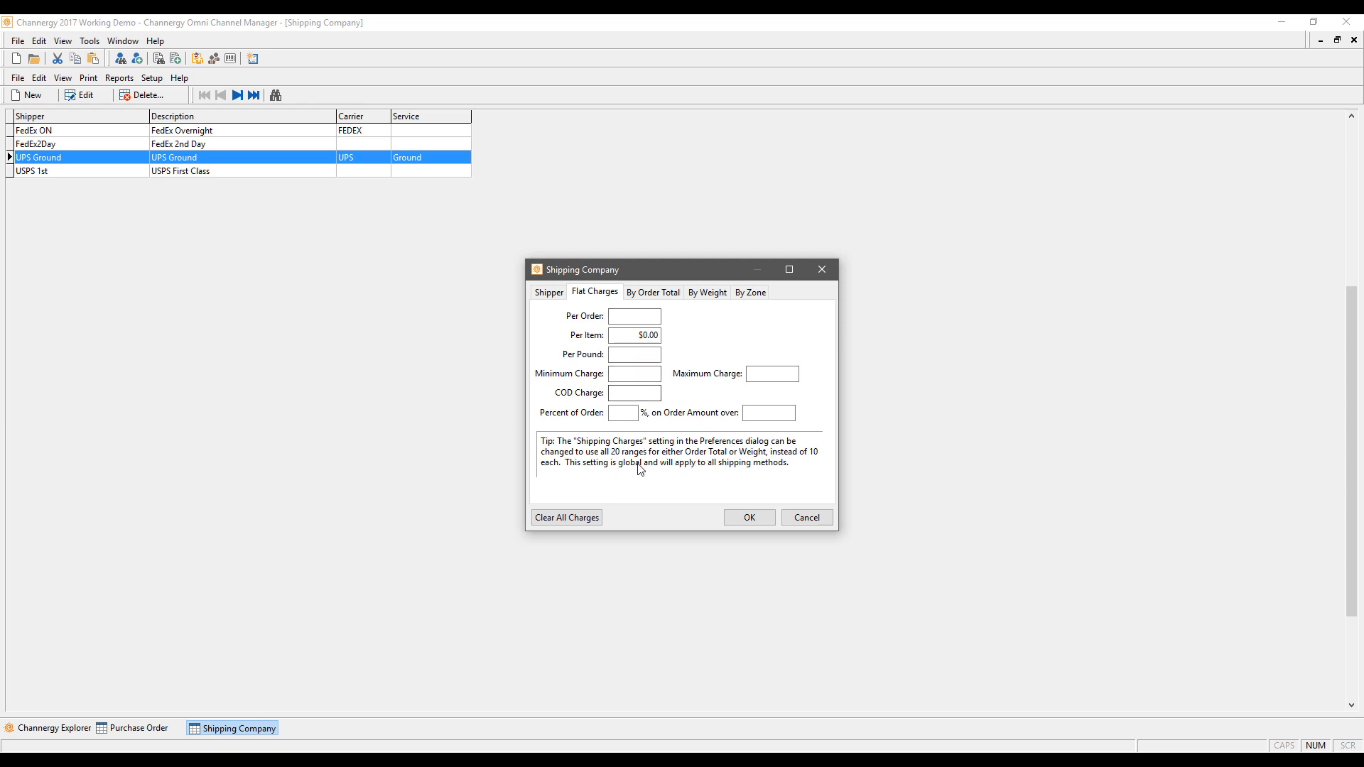
left_click(653, 292)
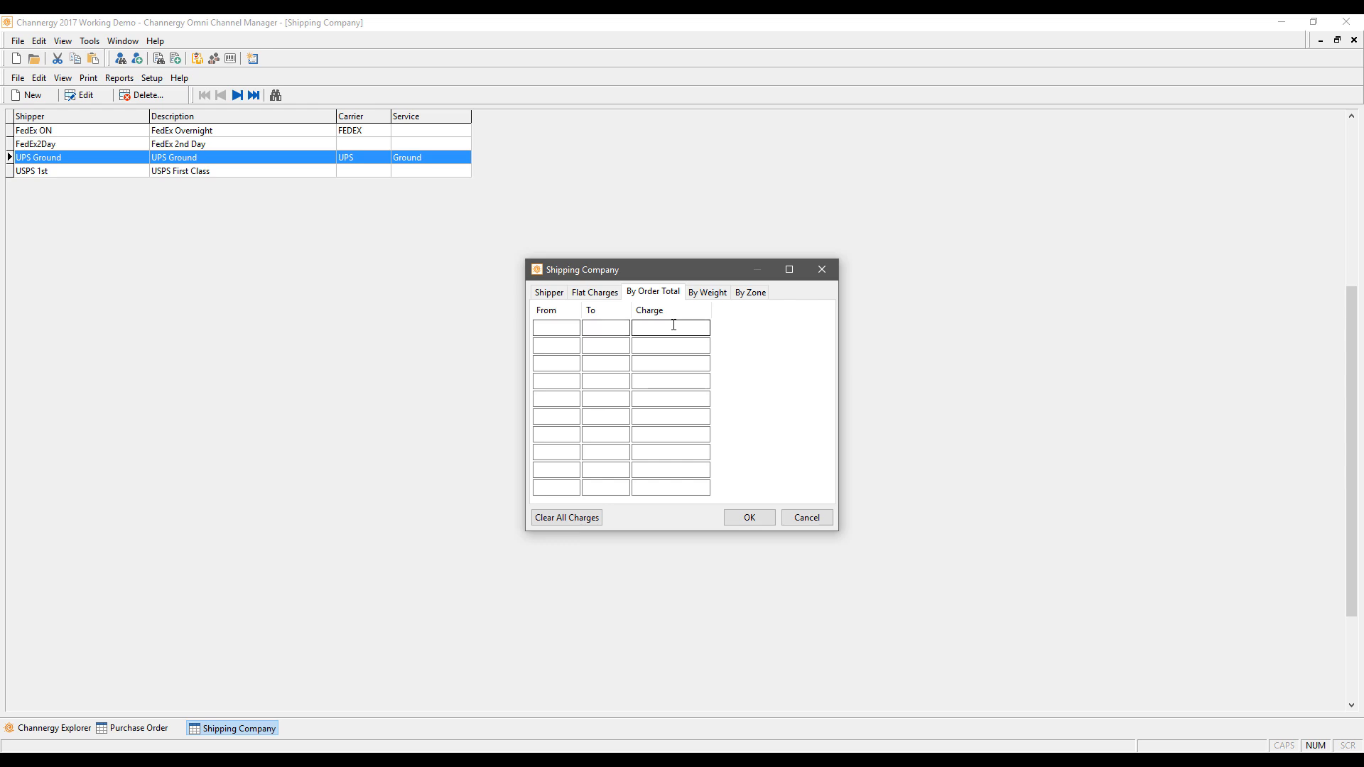
left_click(709, 292)
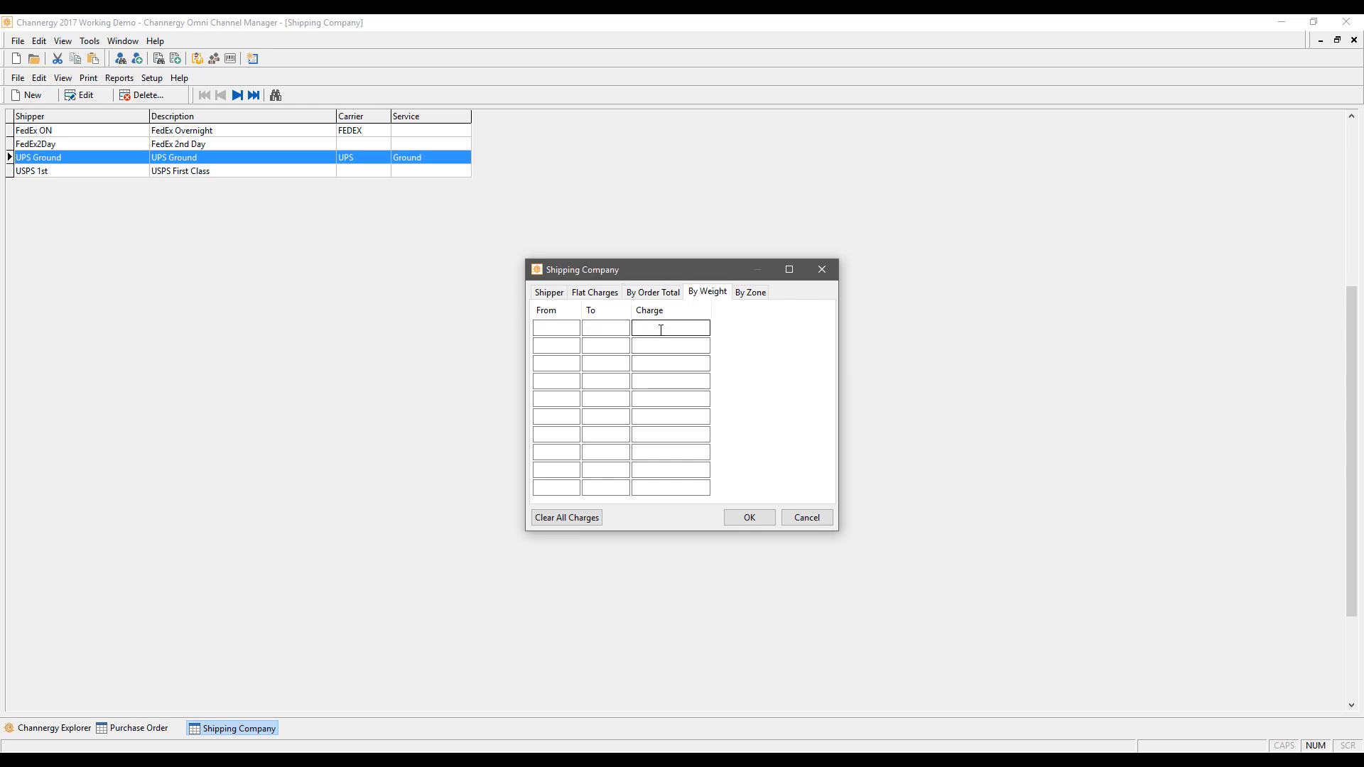
left_click(750, 293)
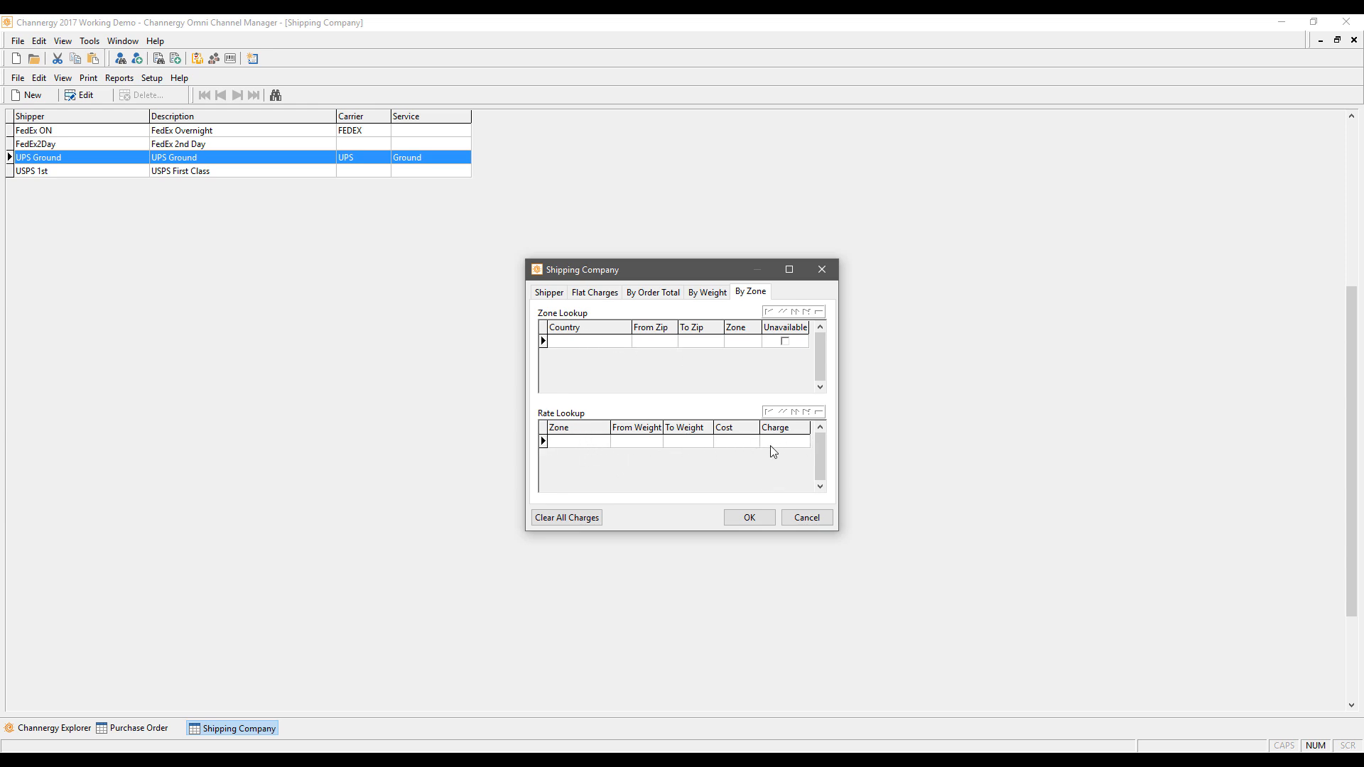
Step: Select the Cost and Charge cells in the UPS Ground Rate Lookup grid
left_click(737, 443)
left_click(793, 441)
left_click(753, 444)
left_click(791, 440)
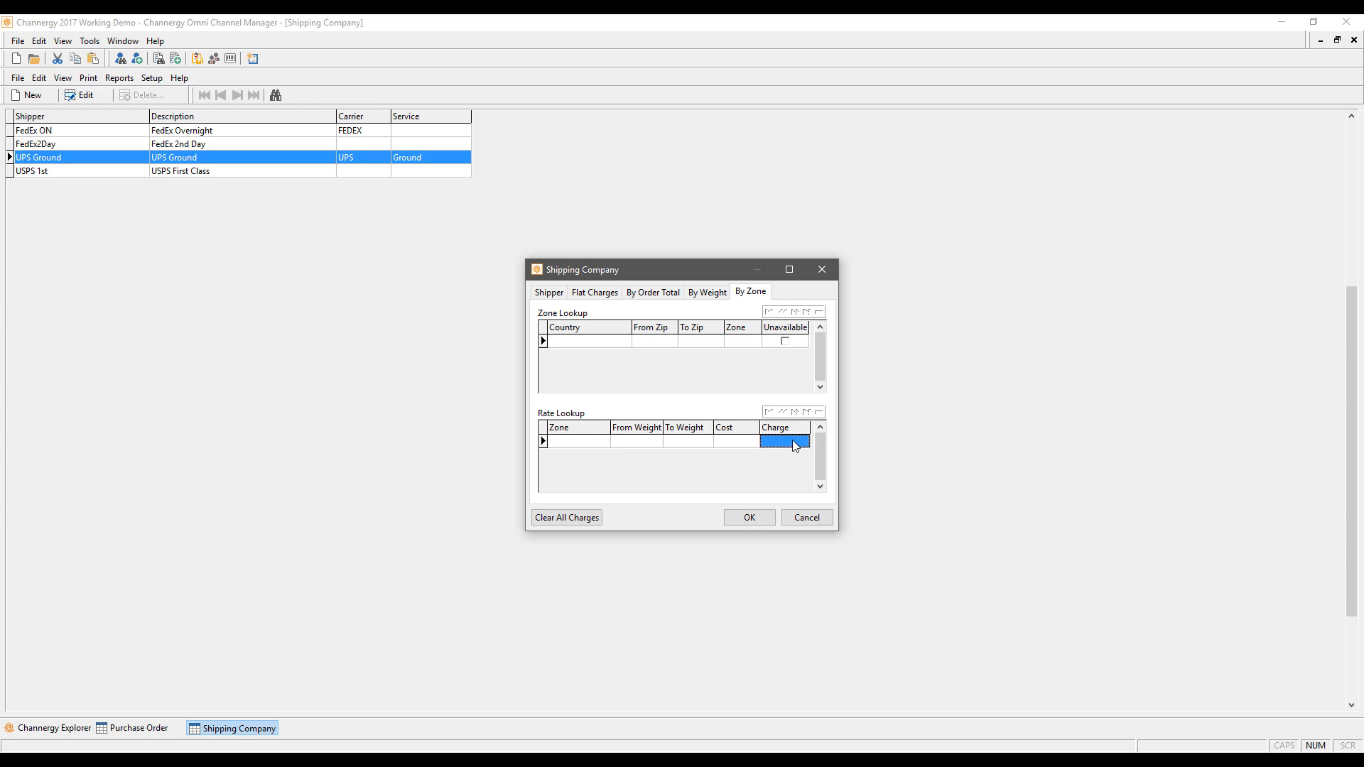
left_click(735, 445)
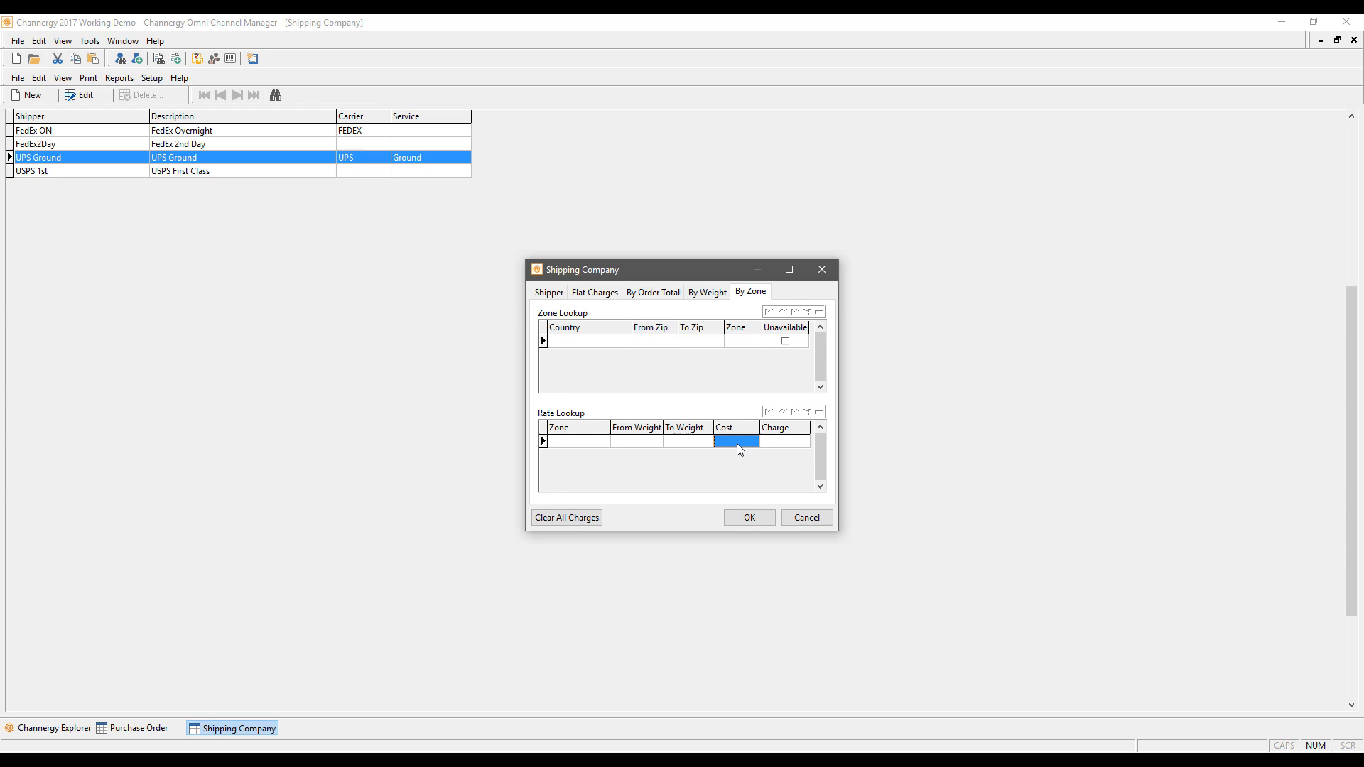
left_click(782, 440)
Step: Enter a 1.00 Per Item flat charge, confirm with OK, and close the shipping company list
left_click(596, 293)
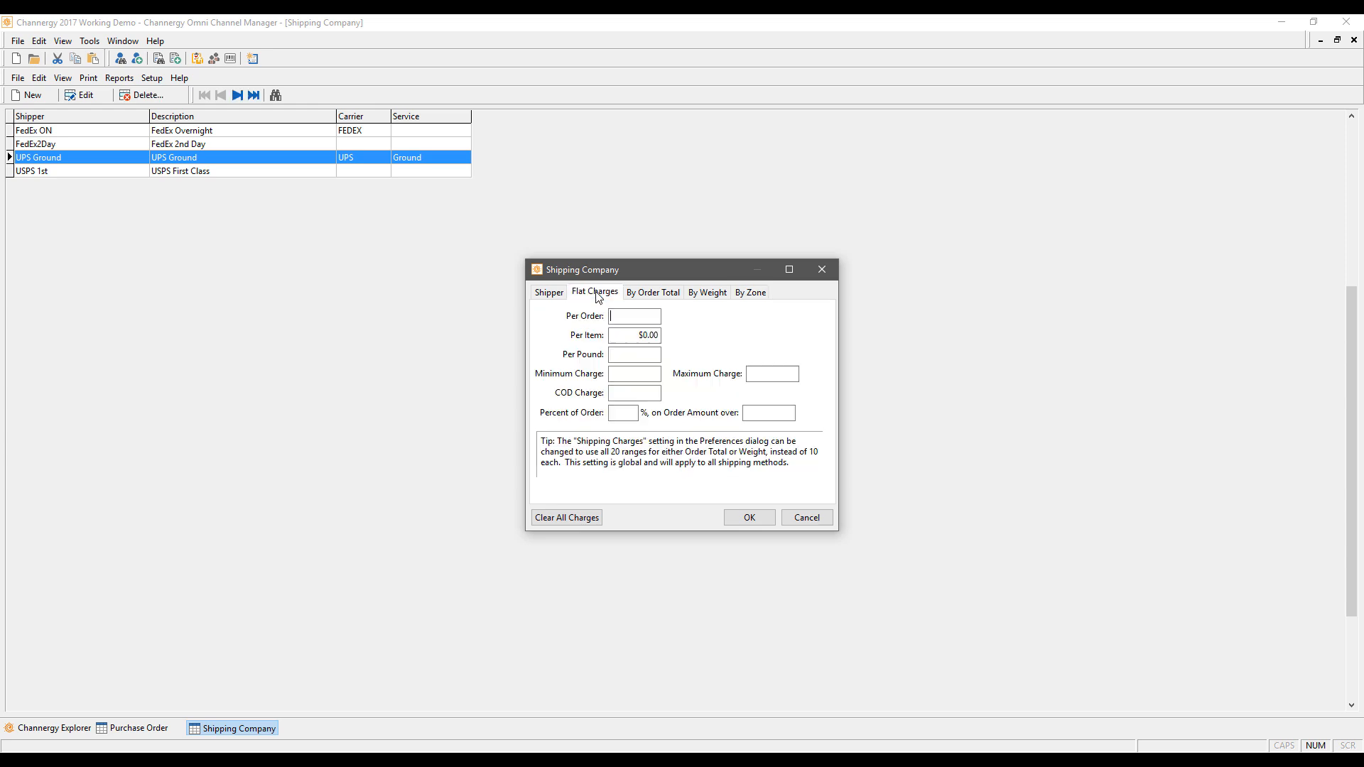
left_click(647, 335)
type("1")
left_click(632, 314)
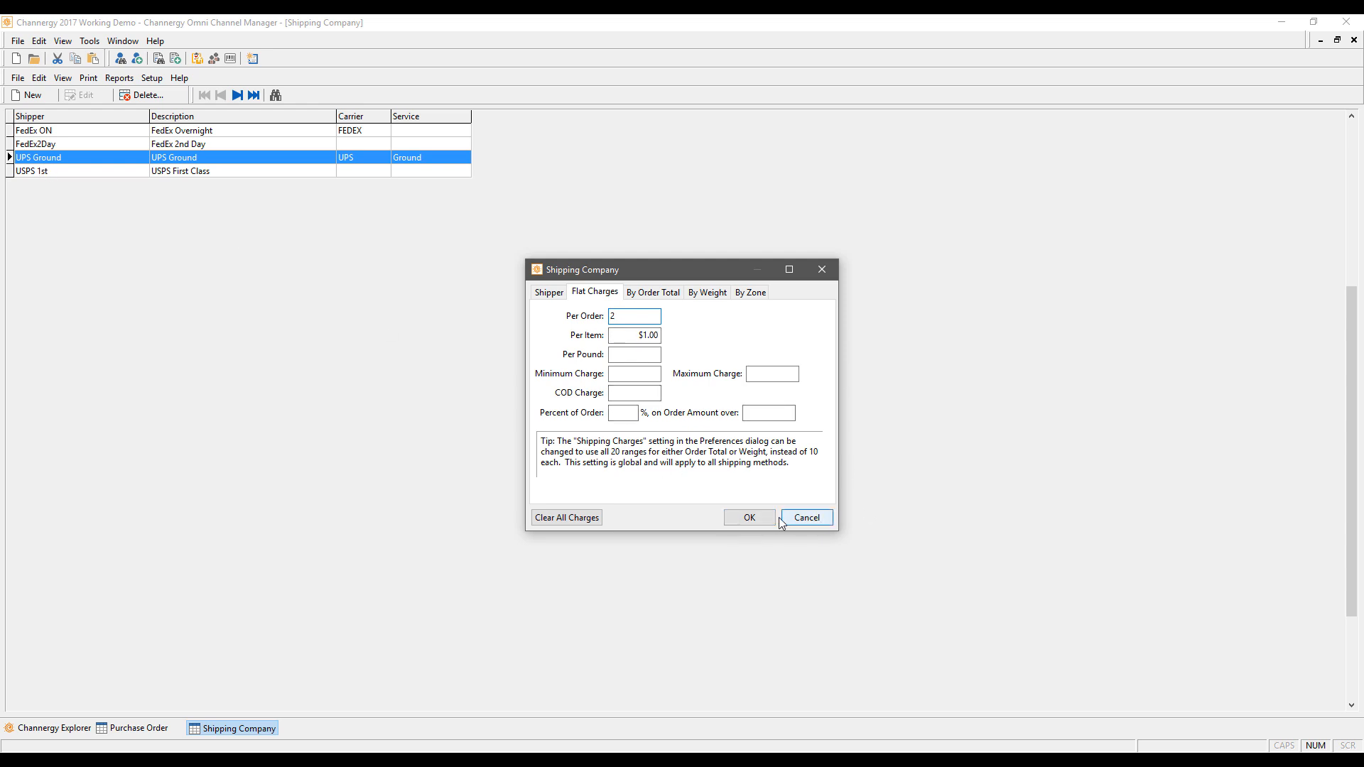
left_click(750, 518)
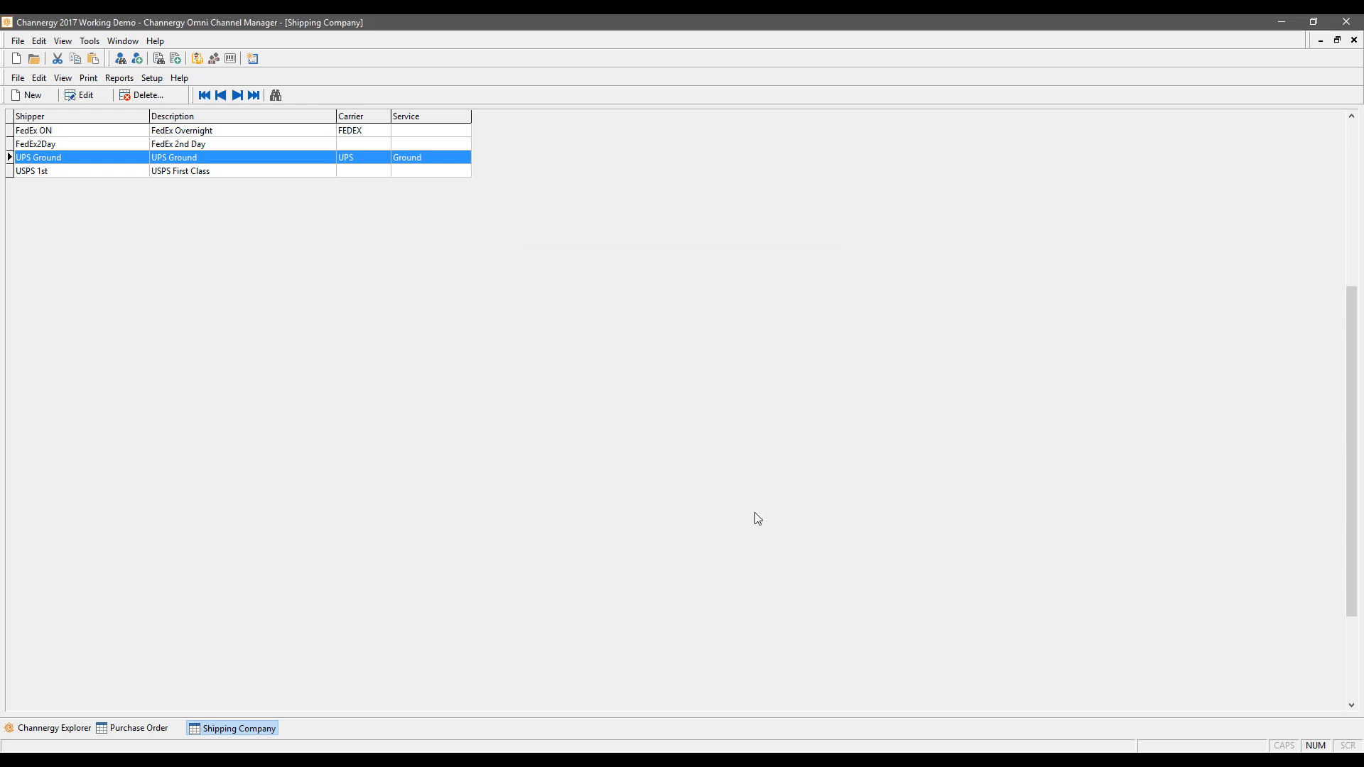
left_click(1353, 41)
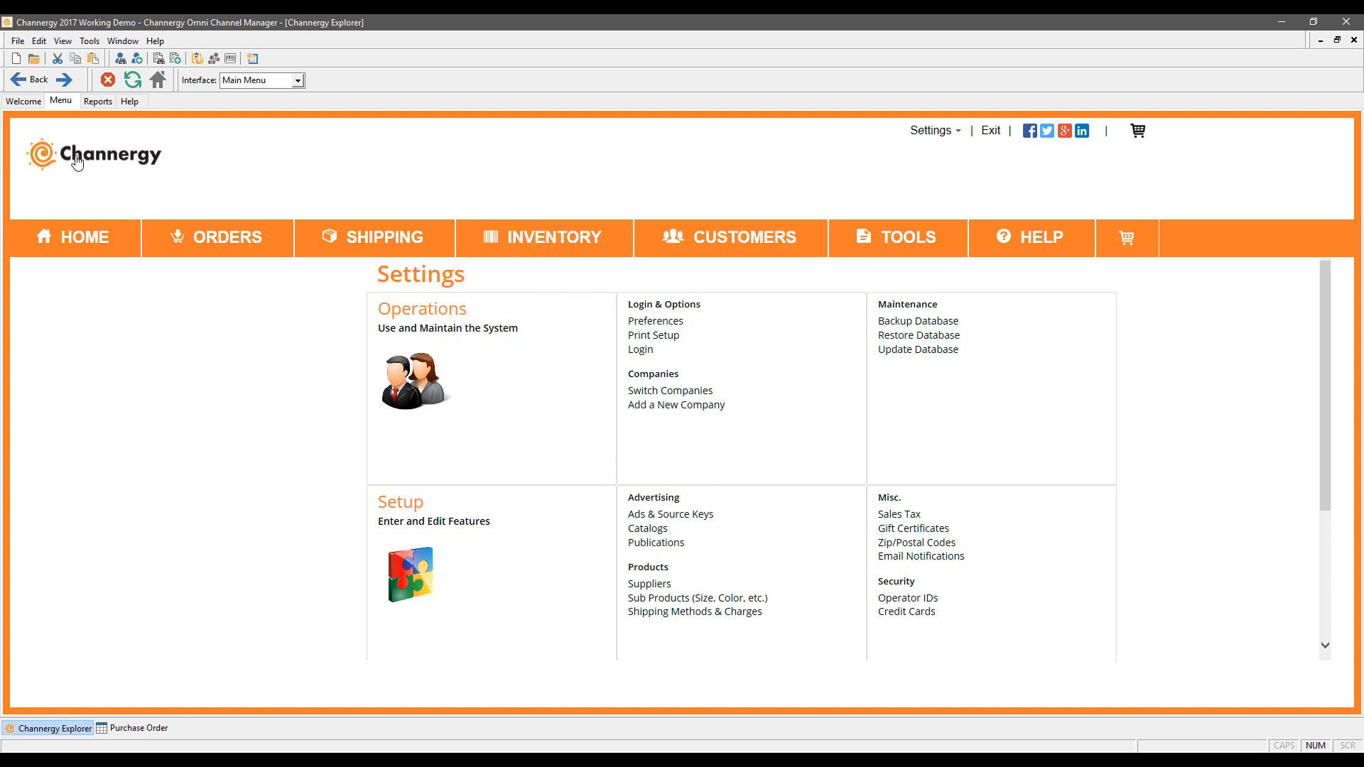
Step: Open the Report Center and read the help for R5115 and the next three reports
left_click(99, 101)
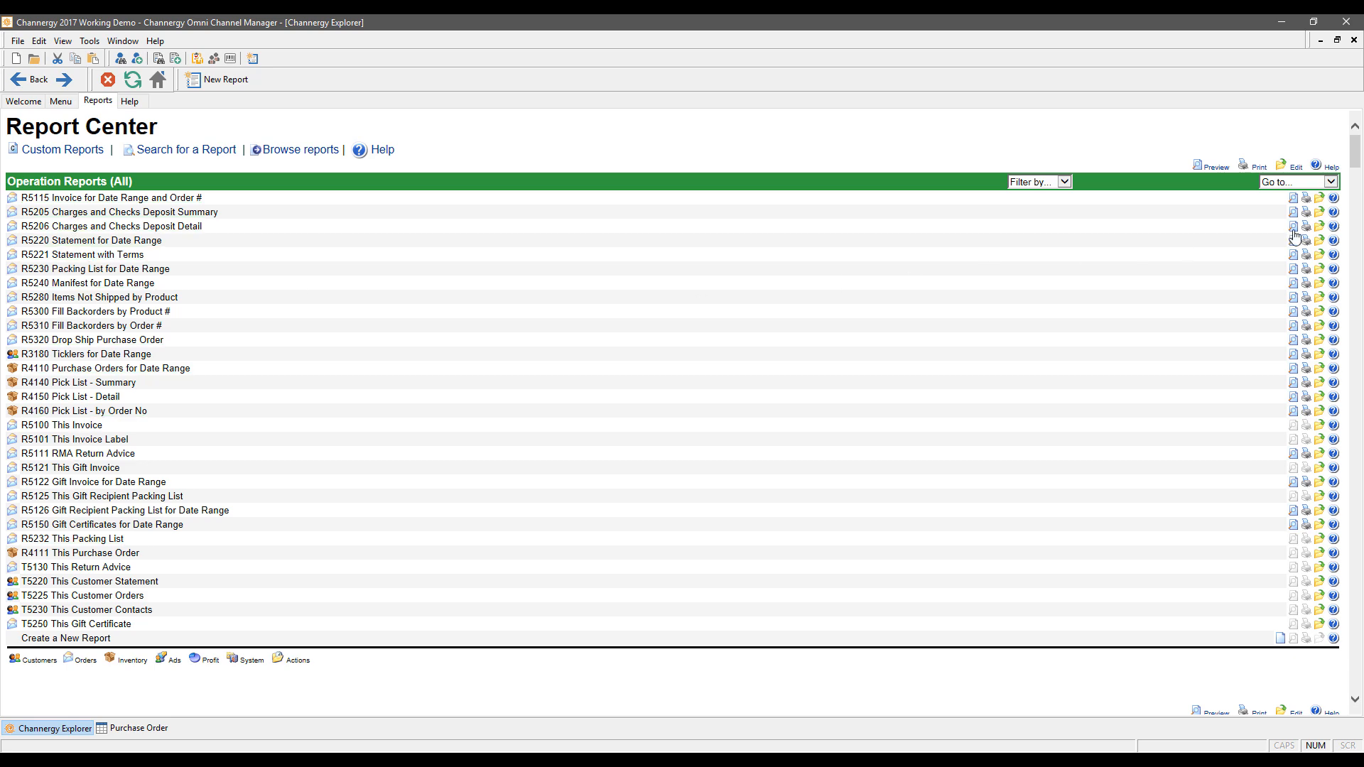
left_click(1333, 198)
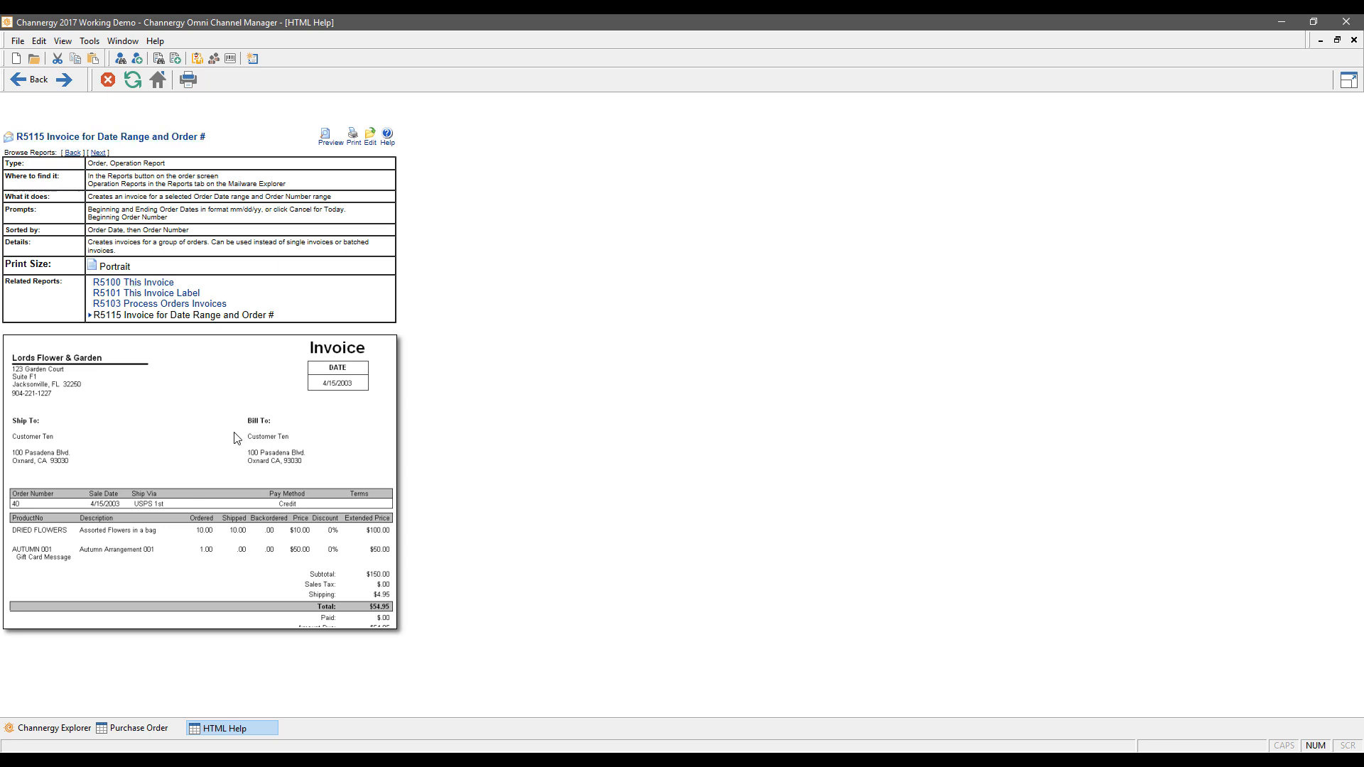
left_click(98, 153)
left_click(99, 153)
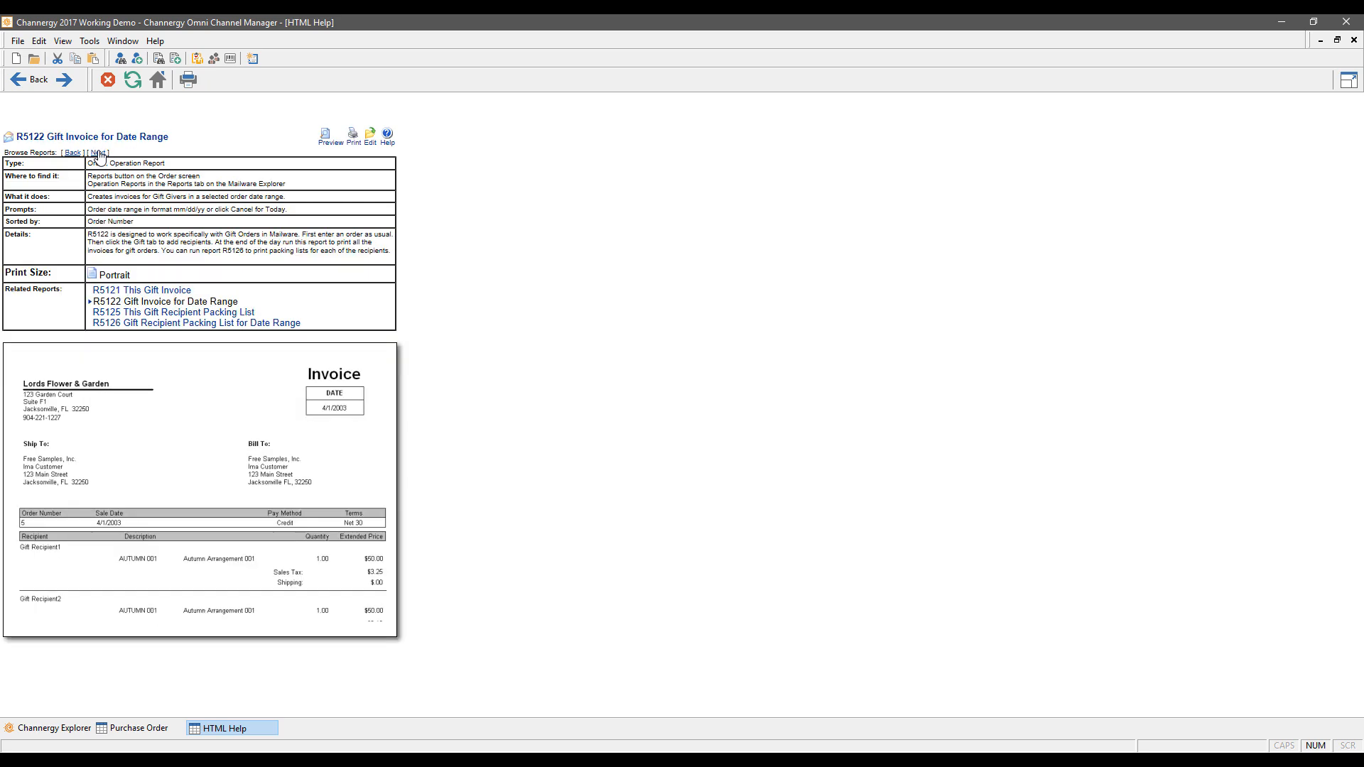
left_click(99, 154)
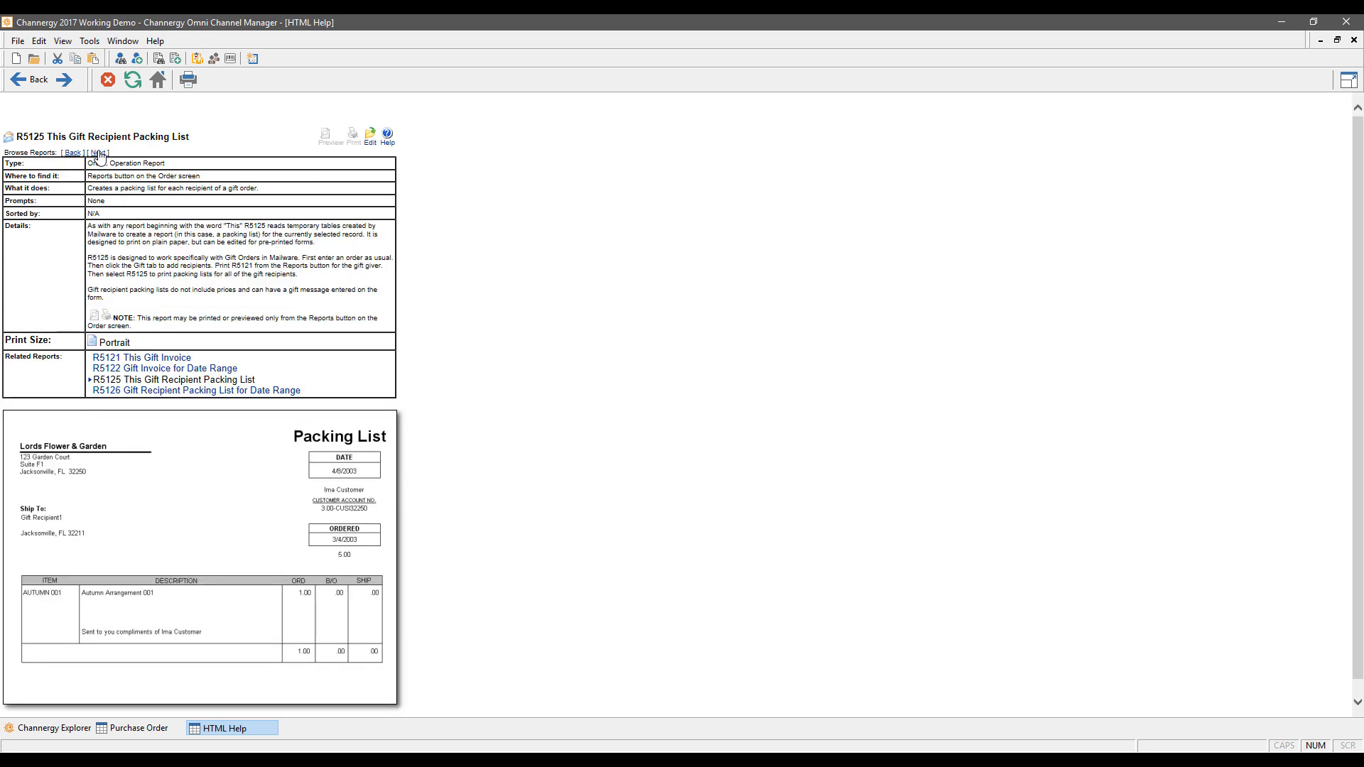
left_click(1353, 40)
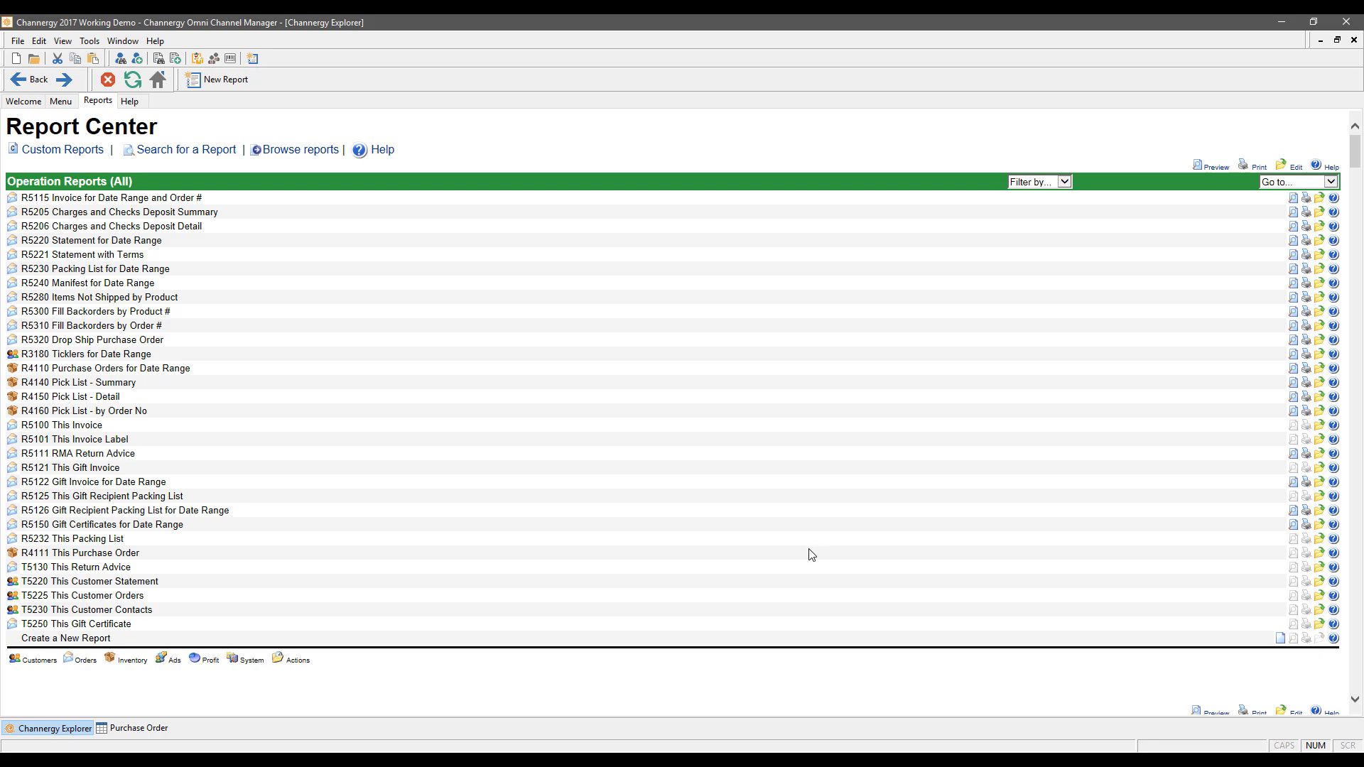
Step: Jump the Report Center to the Operation Reports section
scroll(922, 355, "down", 12)
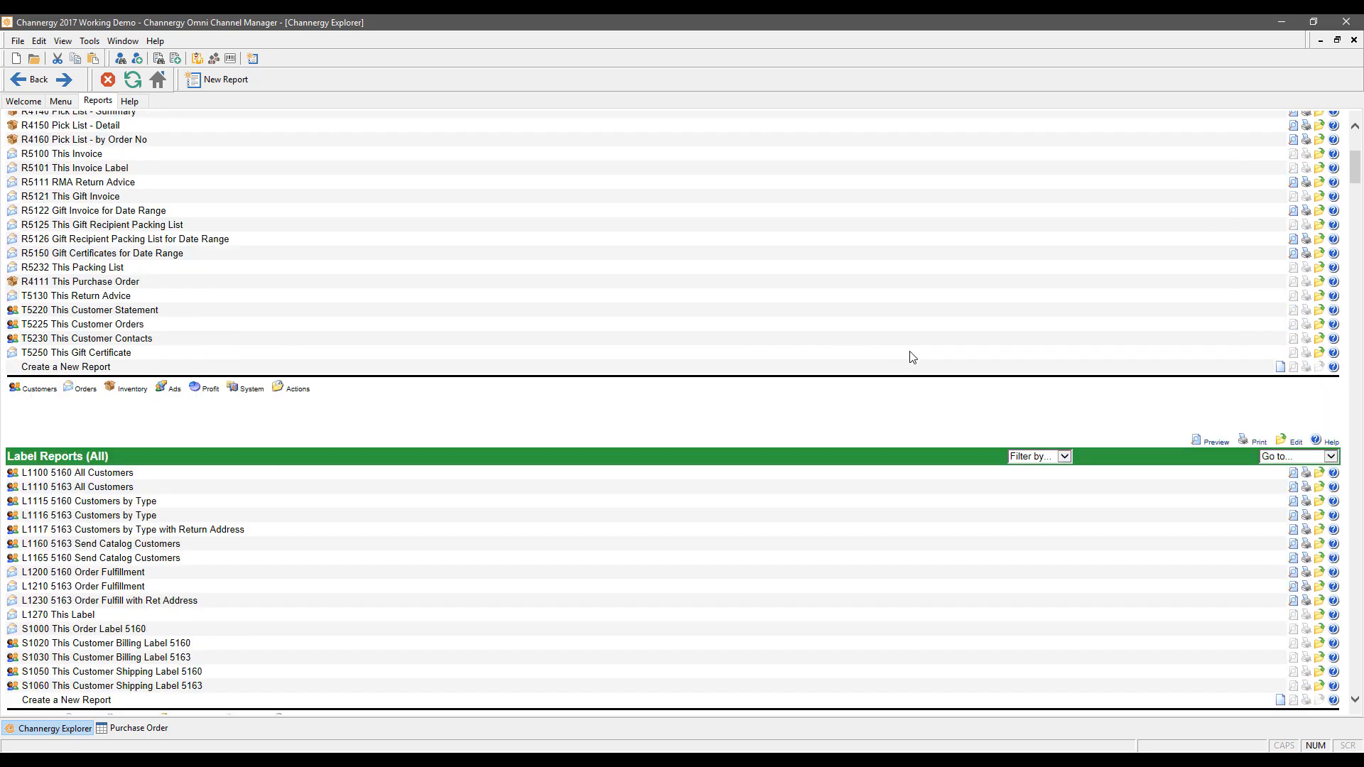
scroll(904, 358, "up", 8)
scroll(903, 359, "up", 5)
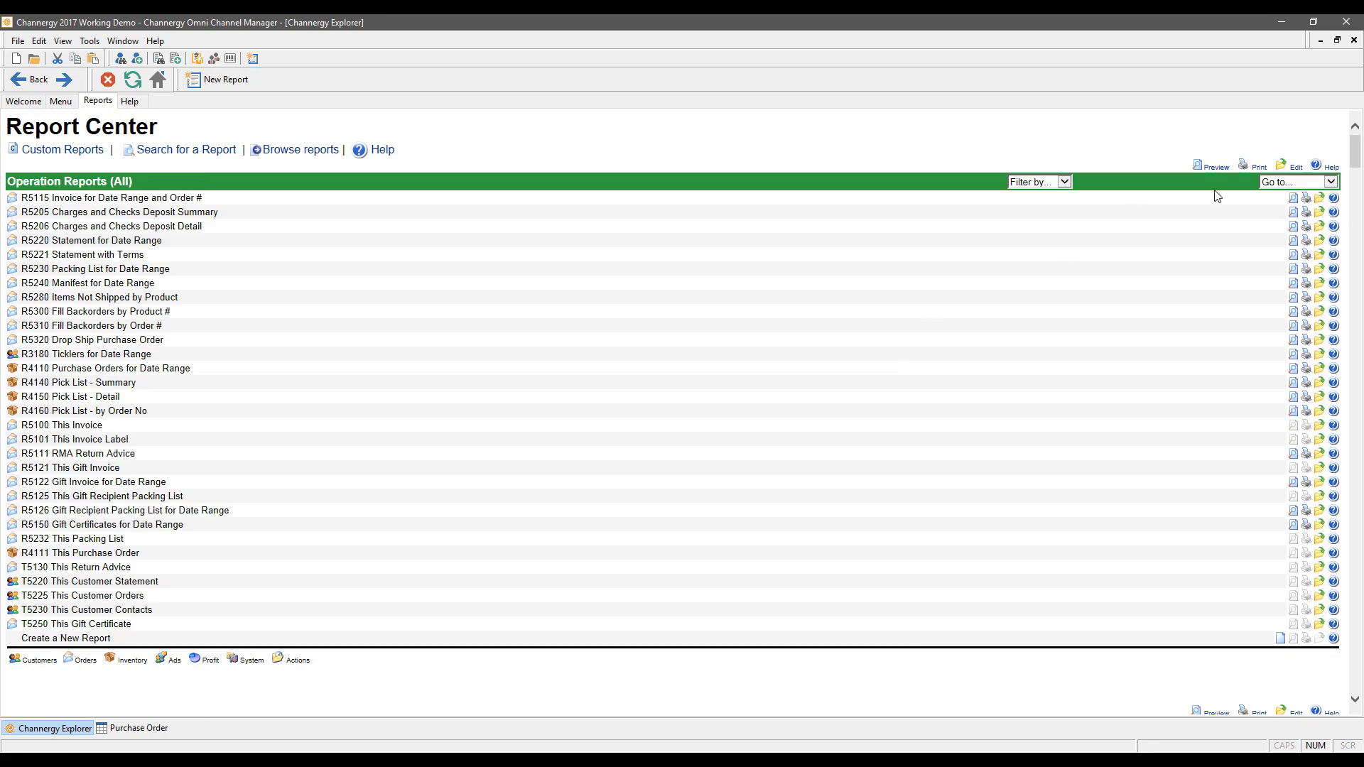
left_click(1330, 182)
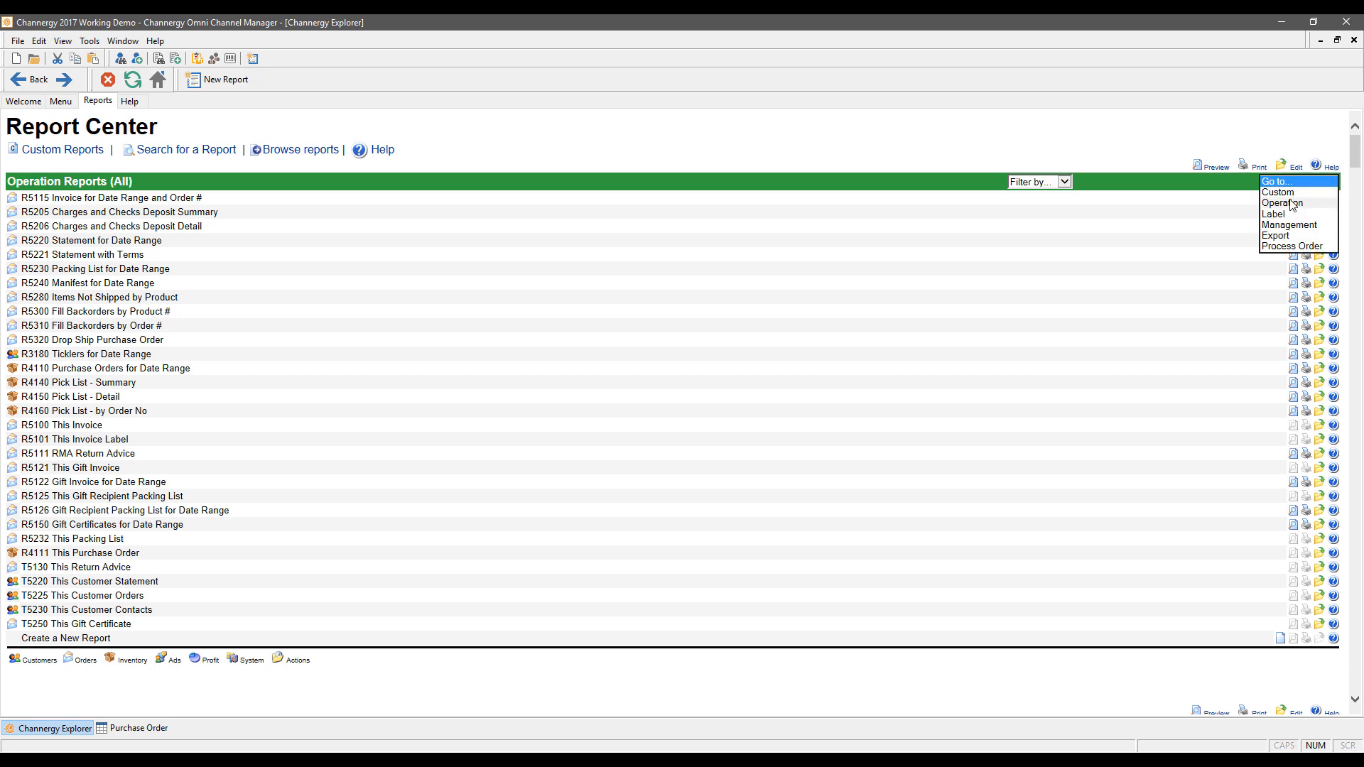
left_click(1293, 204)
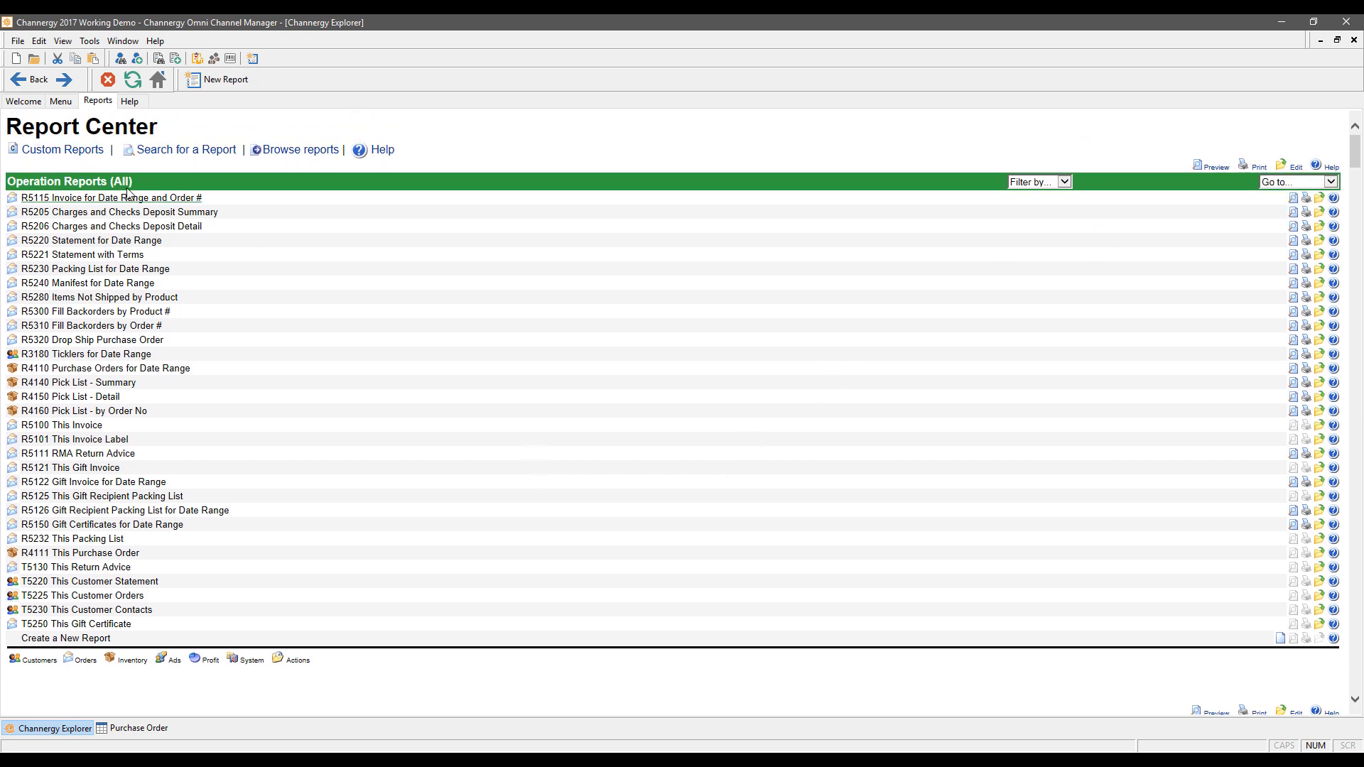
left_click(78, 155)
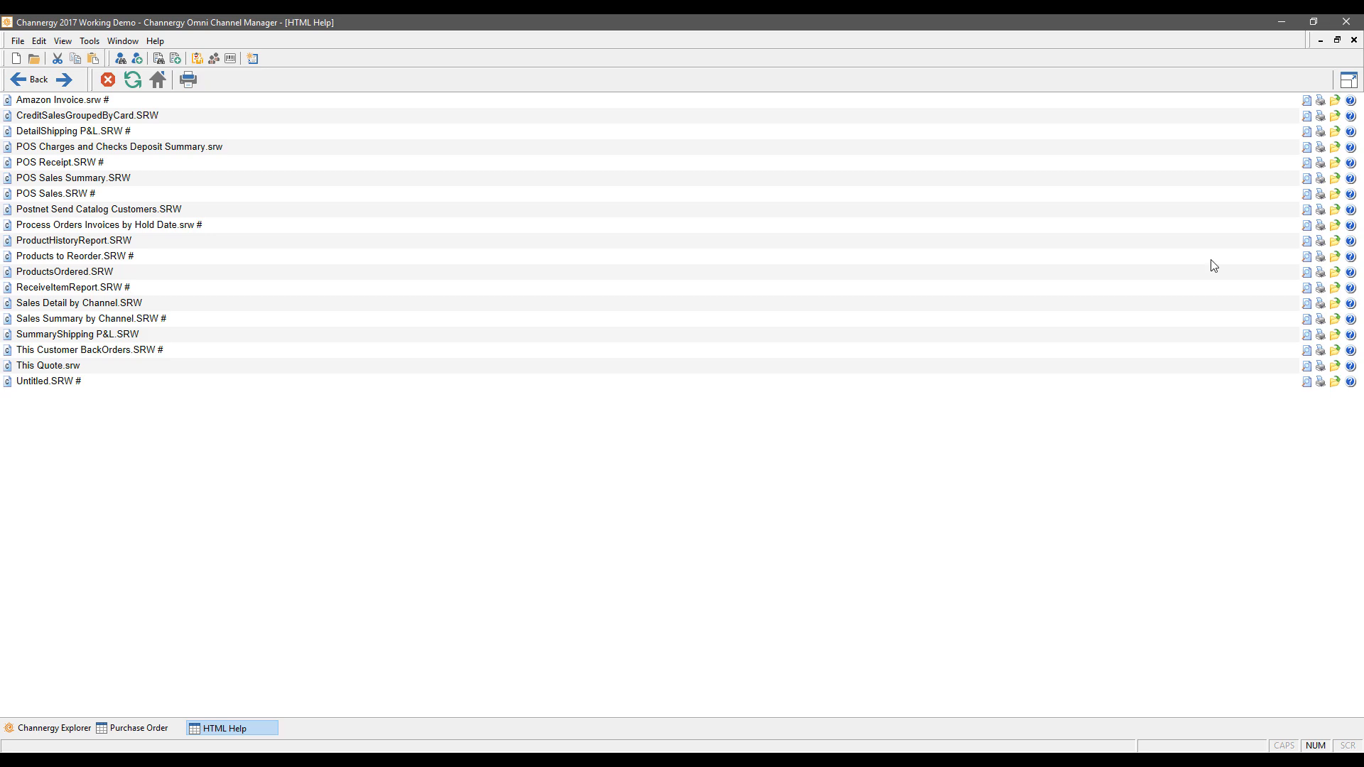
left_click(1353, 40)
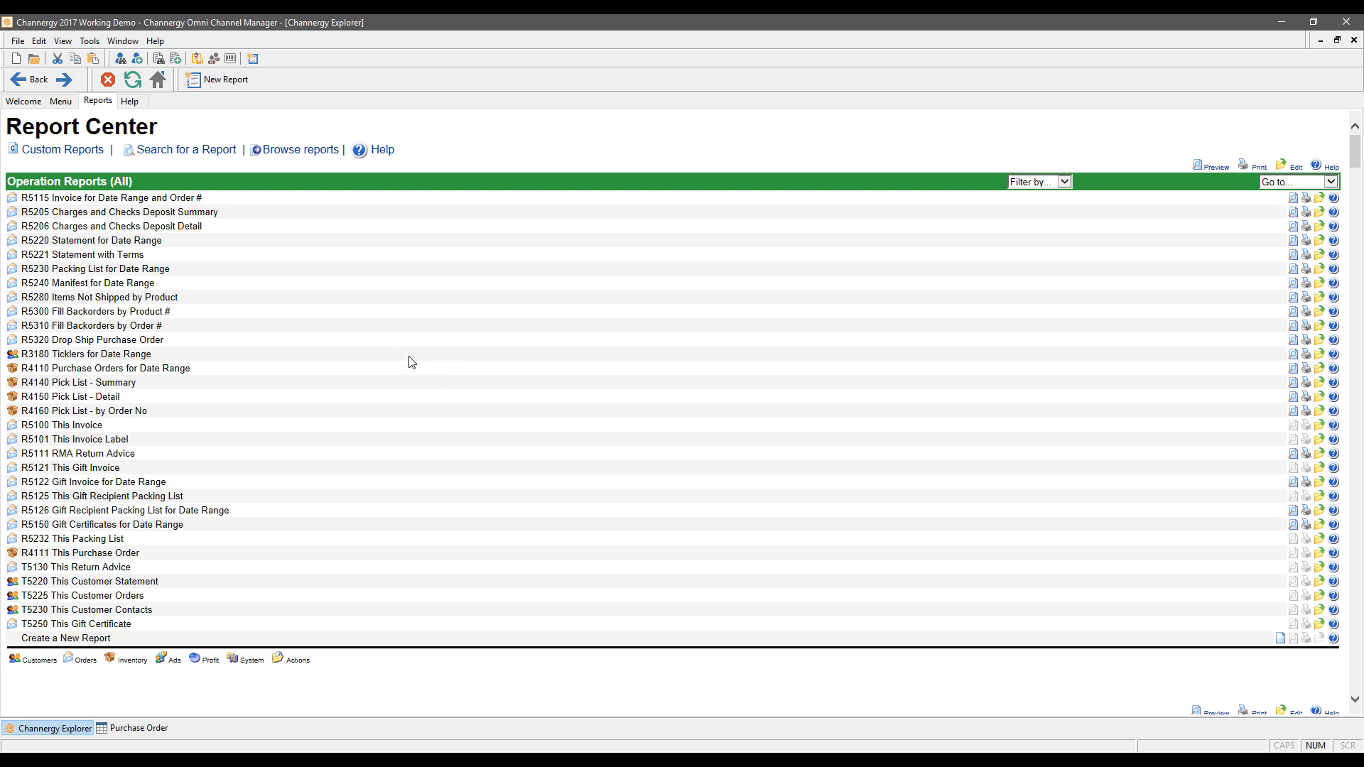
left_click(138, 101)
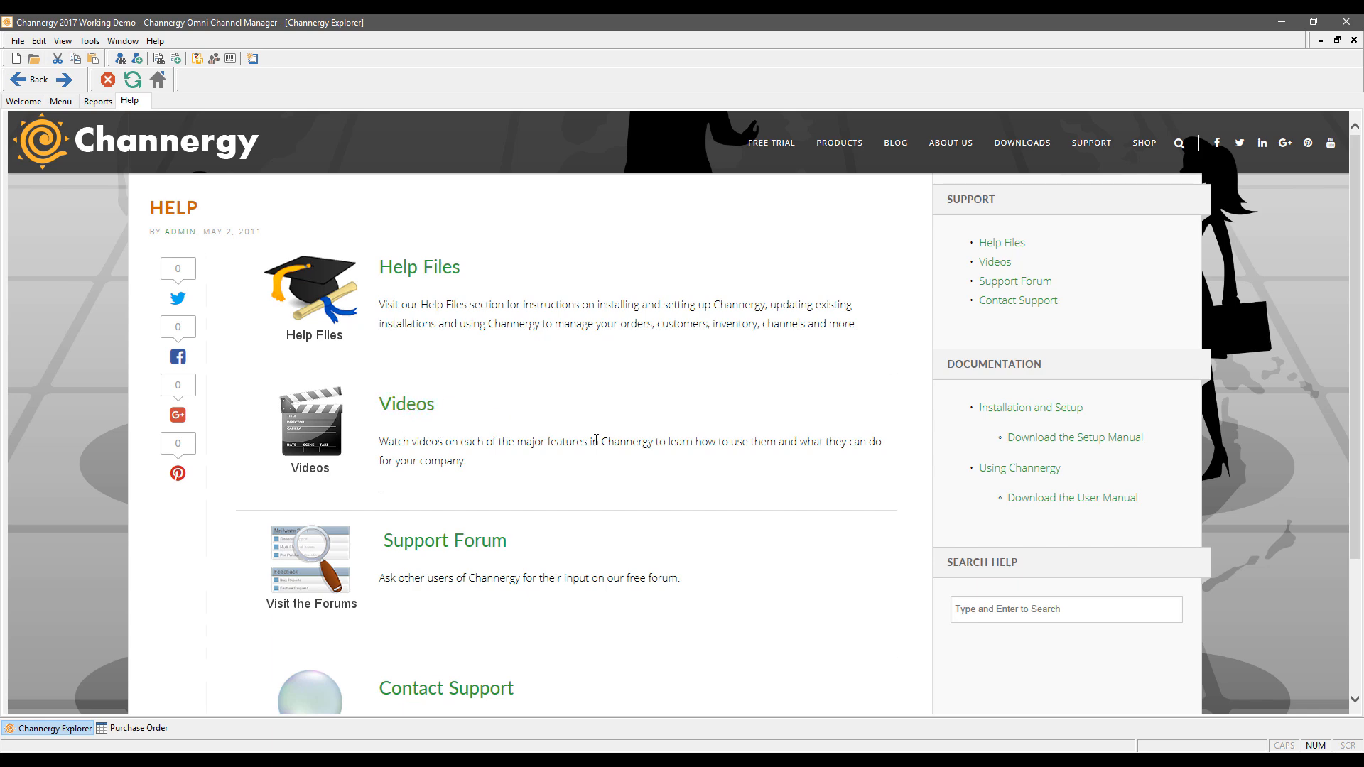
Step: Scroll through the Help page, then show the Channergy News home page from the Main Menu
scroll(595, 412, "down", 3)
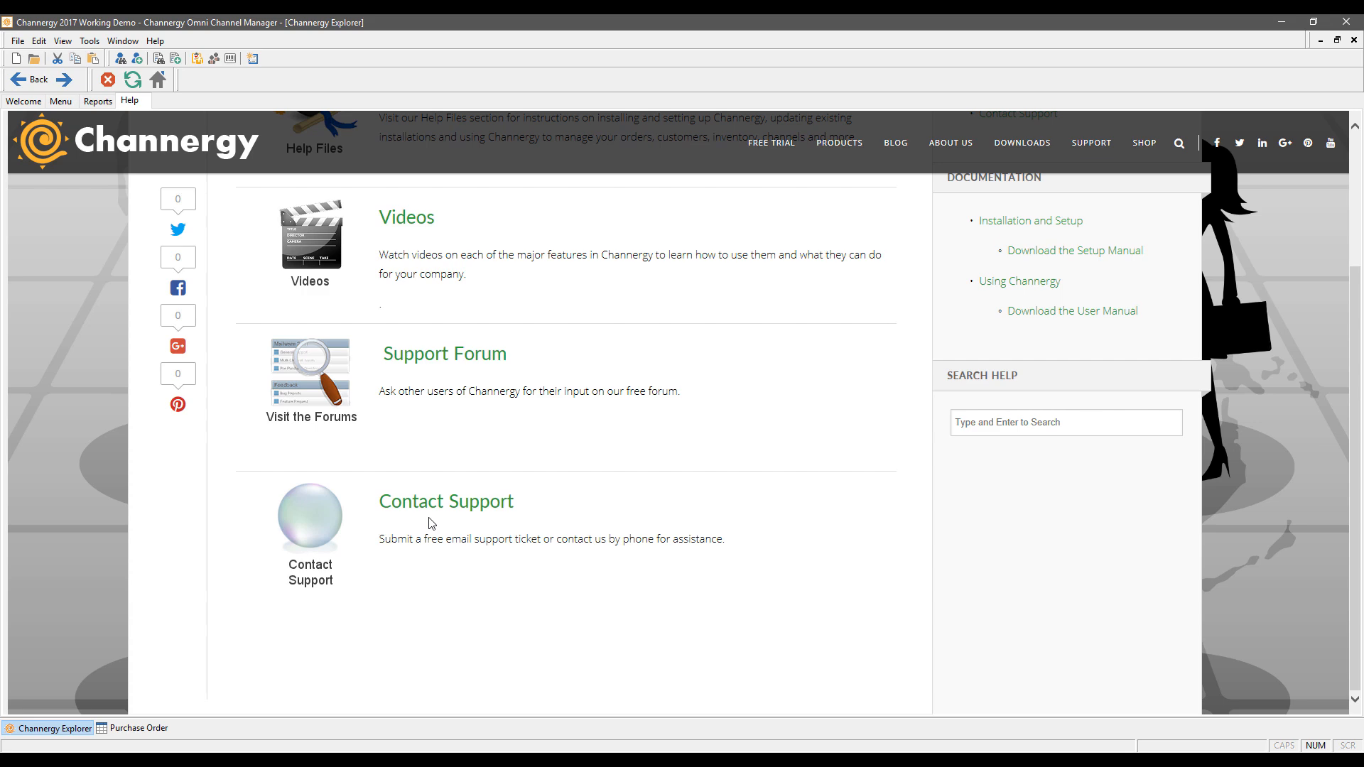
scroll(813, 515, "up", 3)
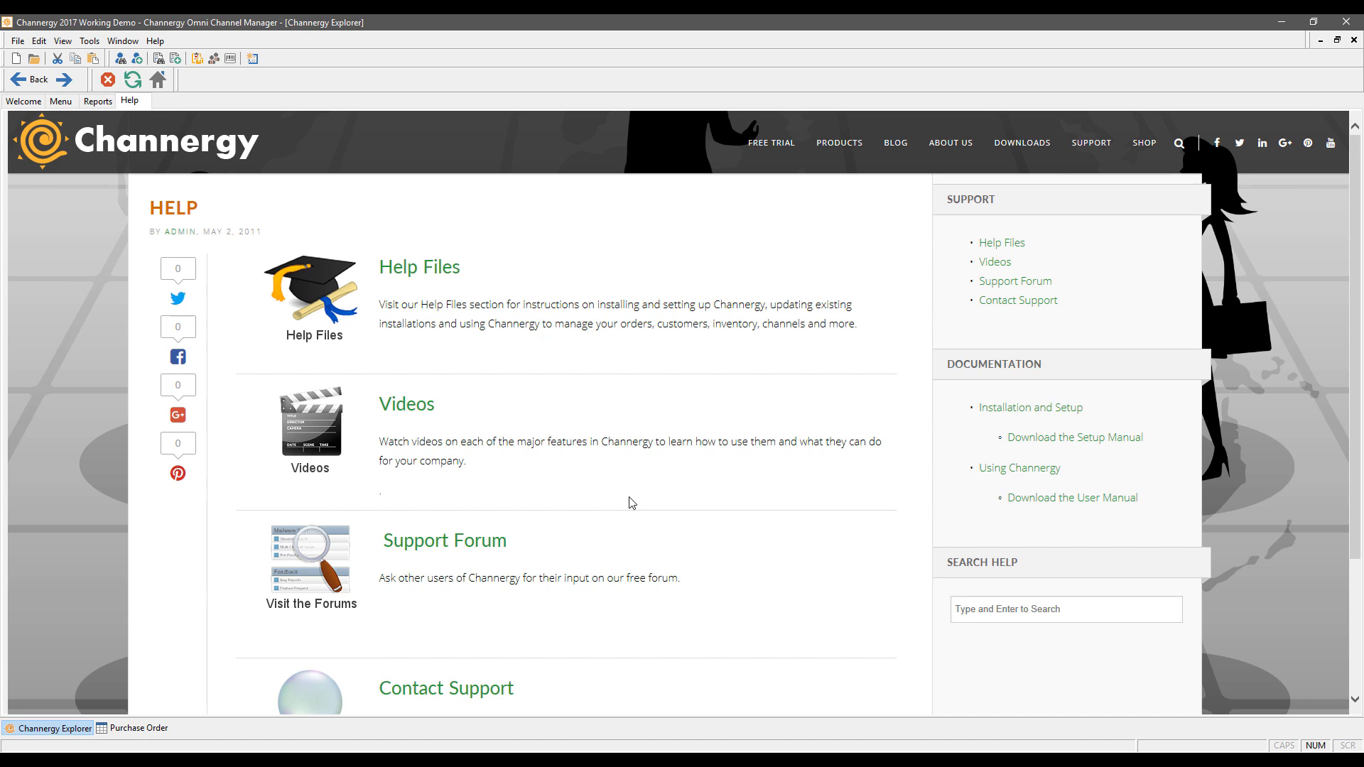
left_click(61, 101)
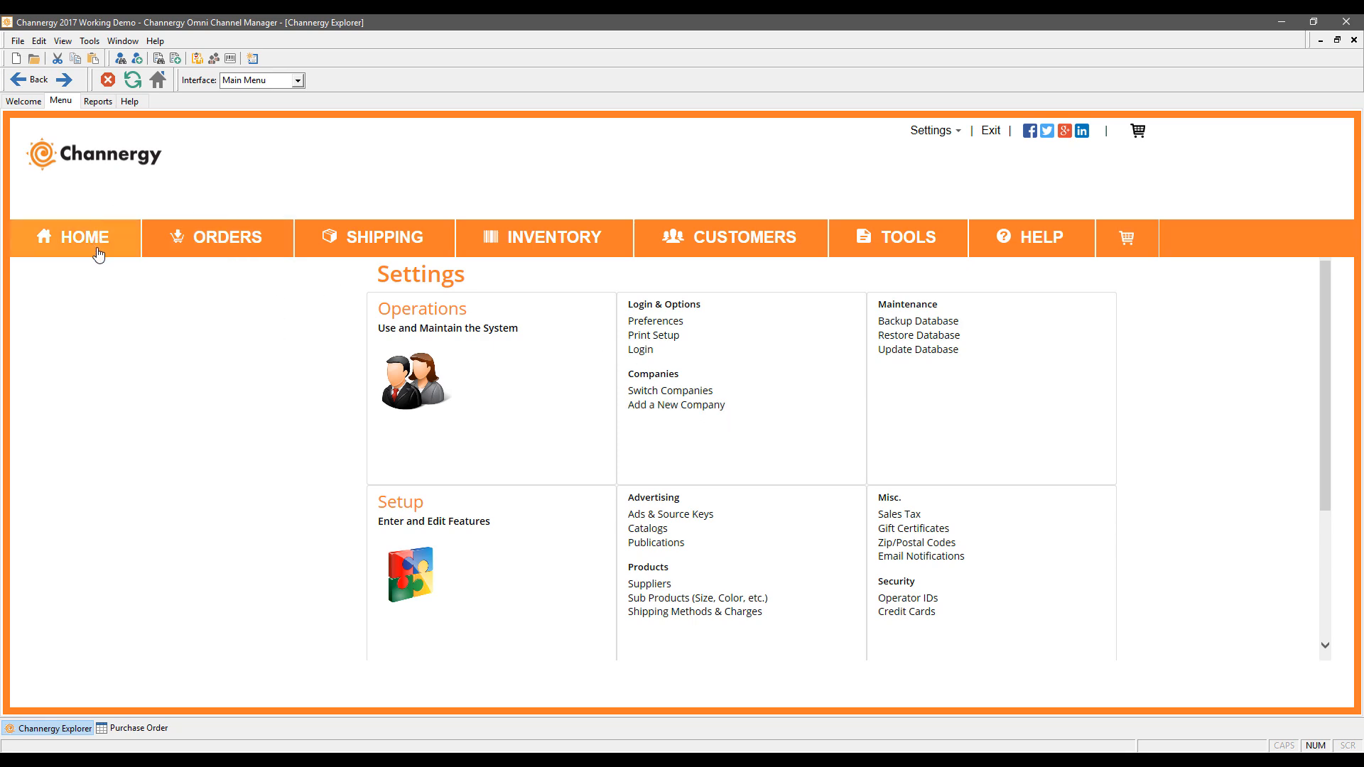
left_click(98, 254)
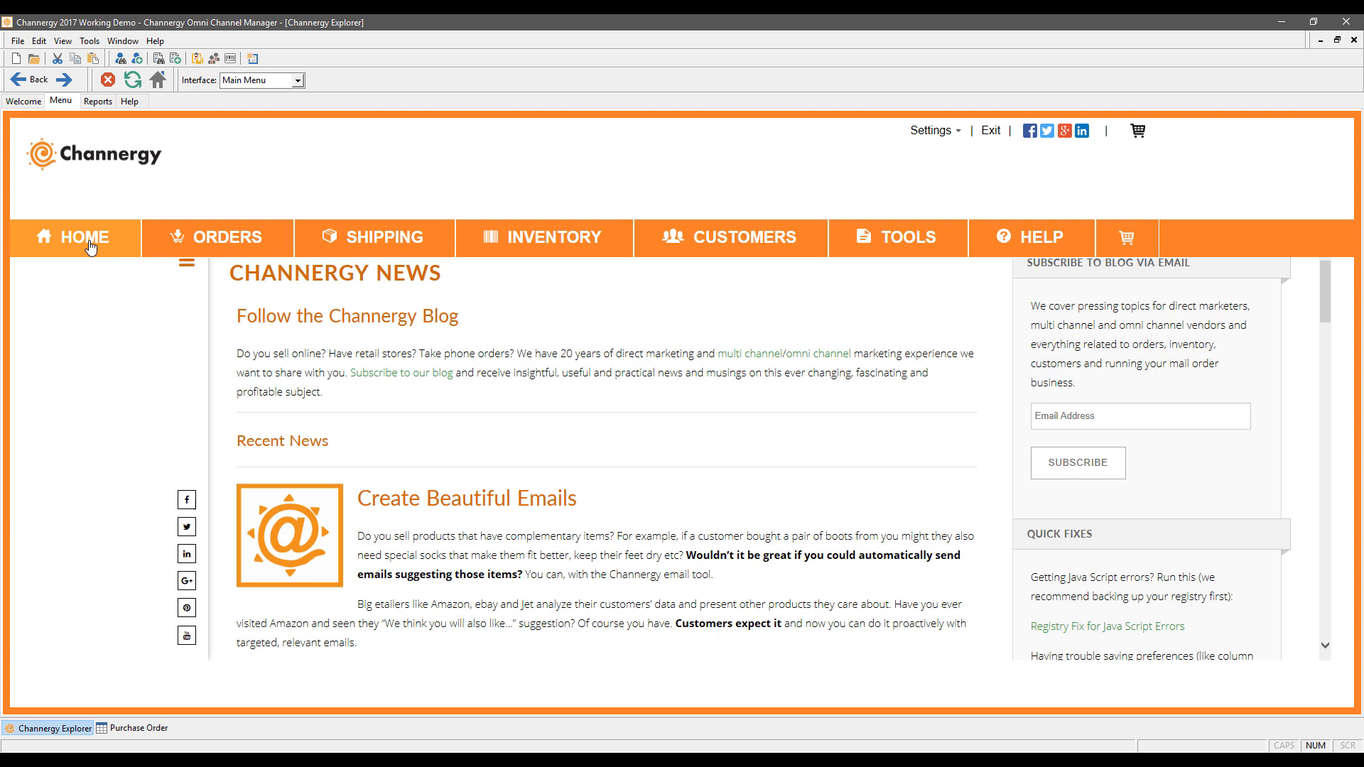